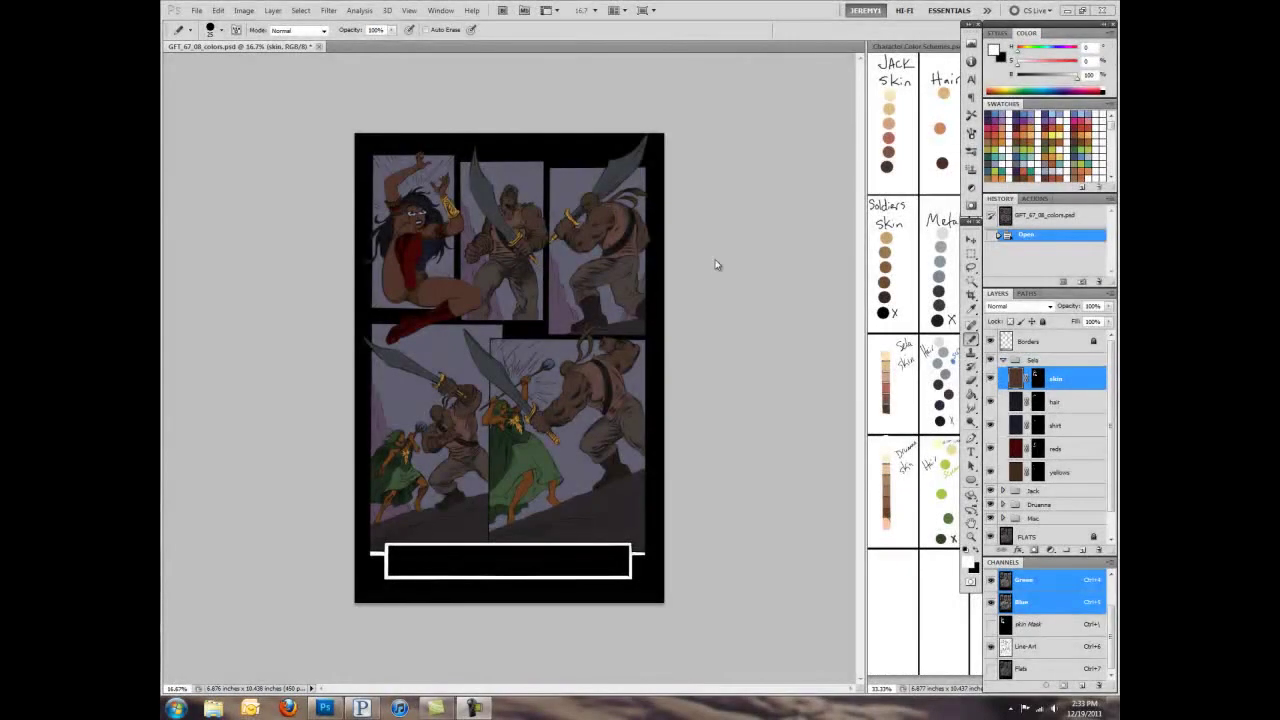
Step: Zoom in on the heroine, sample a skin tone from the chart, and choose a soft brush preset
key("ctrl+plus")
scroll(905, 377, "up", 5)
left_click(918, 360, "alt")
key("ctrl+plus")
left_click(190, 29)
left_click(266, 113)
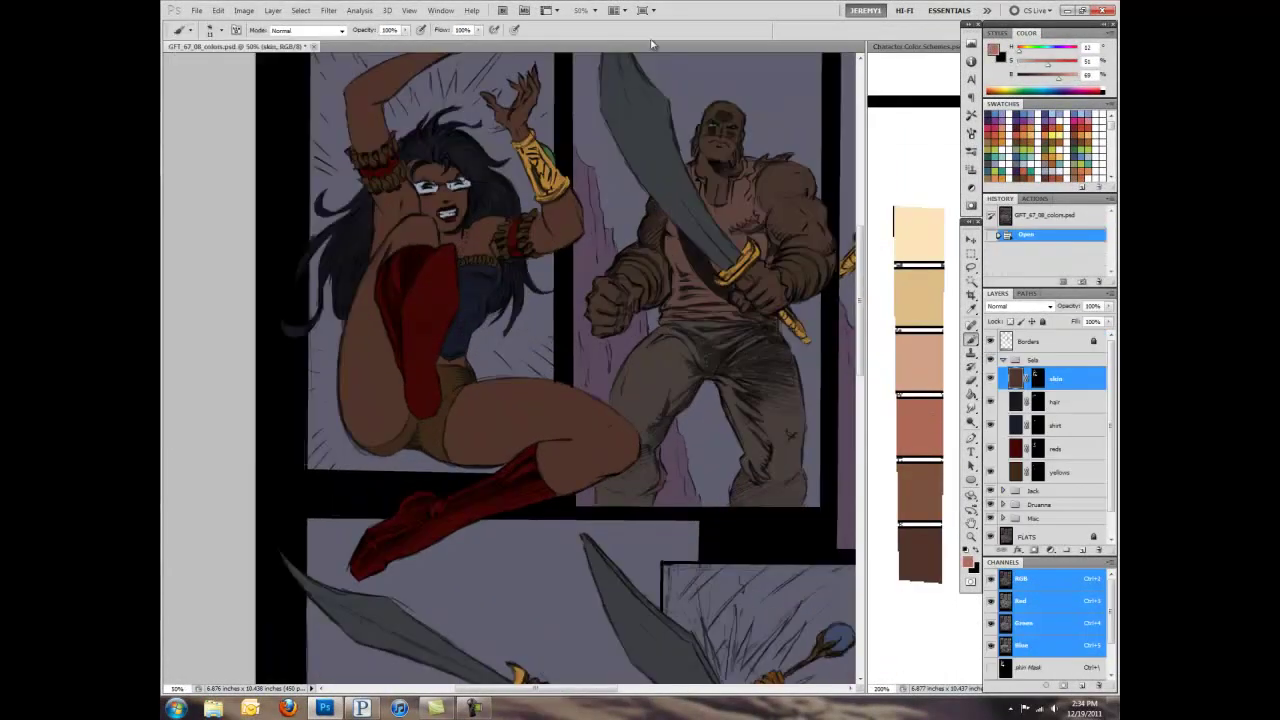
Step: Paint lighter highlight strokes along the heroine's thigh and leg
left_click_drag(527, 360, 460, 430)
left_click_drag(530, 390, 620, 450)
left_click_drag(480, 390, 630, 430)
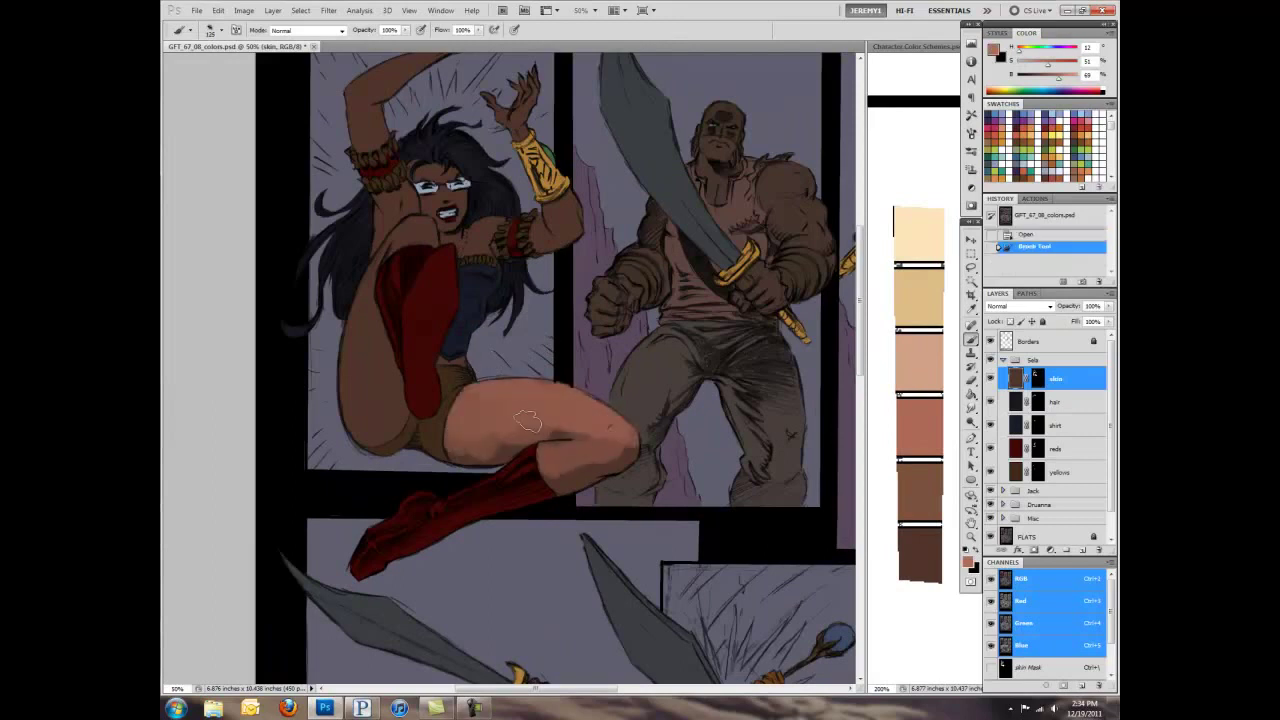
left_click_drag(495, 445, 525, 458)
left_click_drag(545, 440, 580, 470)
left_click_drag(401, 235, 423, 314)
Step: Lighten her arms, shoulder and chest with a smaller brush
mouse_move(364, 115)
left_mouse_down()
mouse_move(399, 320)
mouse_move(480, 240)
left_mouse_up()
left_click_drag(520, 290, 555, 330)
key("bracketleft")
key("bracketleft")
key("bracketleft")
left_click_drag(395, 285, 410, 340)
left_click_drag(420, 400, 490, 395)
Step: Highlight her knee, the top of her thigh, her neck, raised leg and arms
scroll(490, 398, "up", 1)
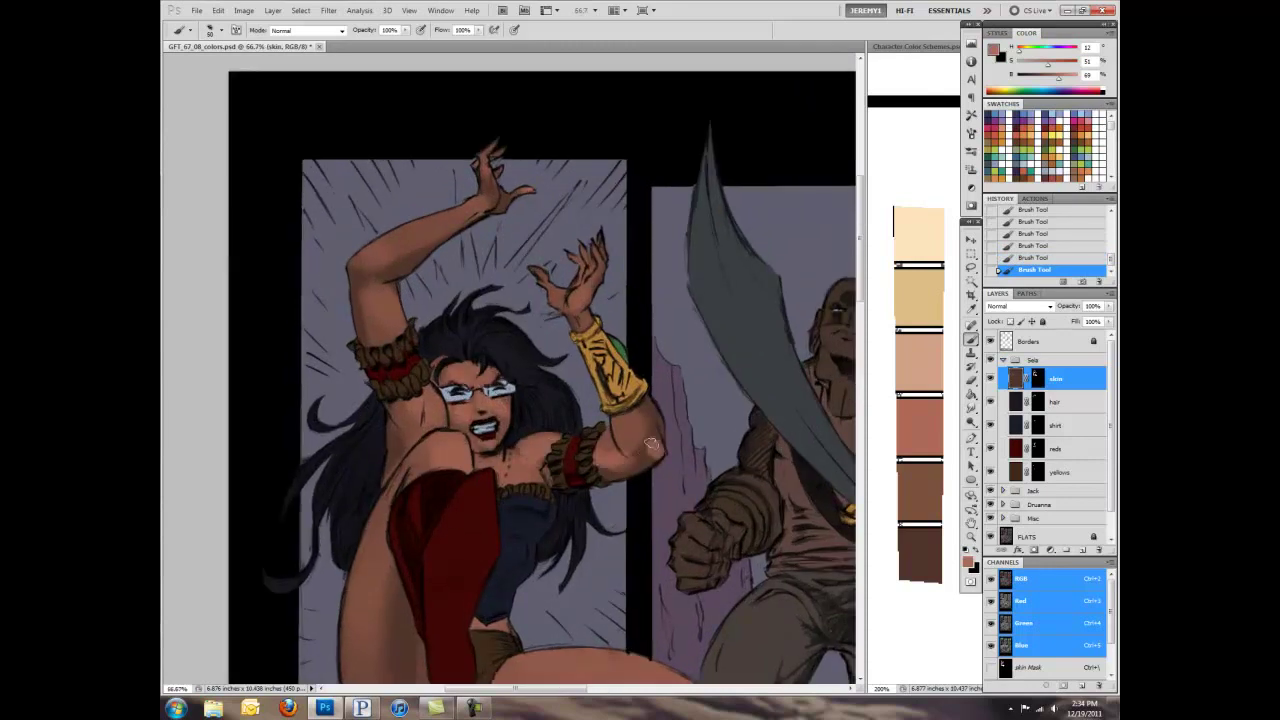
left_click_drag(430, 300, 480, 95)
mouse_move(760, 500)
left_mouse_down()
mouse_move(785, 540)
mouse_move(700, 548)
mouse_move(565, 462)
left_mouse_up()
left_click_drag(480, 240, 520, 280)
left_click_drag(410, 420, 470, 255)
mouse_move(555, 280)
left_mouse_down()
mouse_move(578, 247)
mouse_move(705, 230)
left_mouse_up()
left_click_drag(480, 200, 495, 445)
Step: Lighten the skin of her raised hand, face and chin
left_click_drag(455, 315, 565, 245)
left_click_drag(652, 316, 642, 360)
left_click_drag(670, 290, 648, 350)
mouse_move(600, 420)
left_mouse_down()
mouse_move(598, 334)
mouse_move(525, 378)
left_mouse_up()
mouse_move(540, 325)
left_mouse_down()
mouse_move(555, 395)
mouse_move(572, 376)
left_mouse_up()
left_click_drag(555, 425, 500, 345)
Step: Highlight the top of her thigh and the edge of her raised leg
mouse_move(814, 629)
left_mouse_down()
mouse_move(798, 449)
mouse_move(776, 415)
left_mouse_up()
left_click_drag(740, 470, 450, 390)
left_click_drag(395, 460, 392, 330)
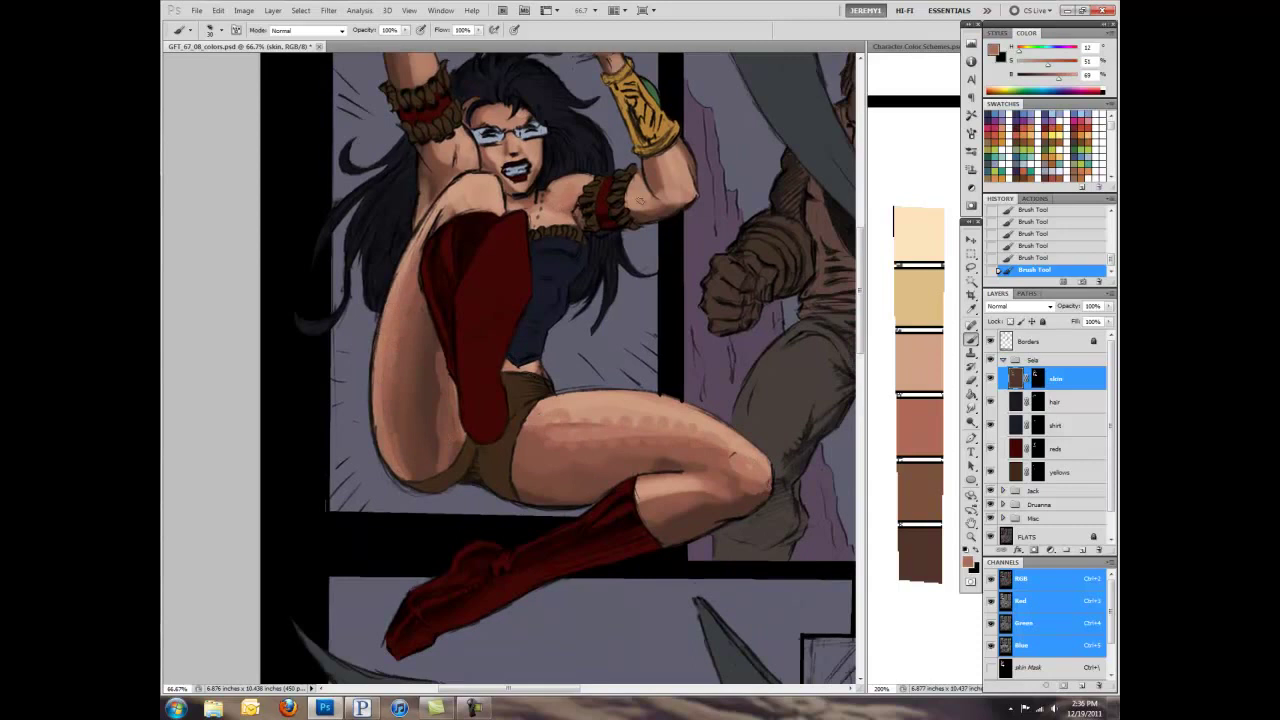
left_click_drag(665, 165, 710, 270)
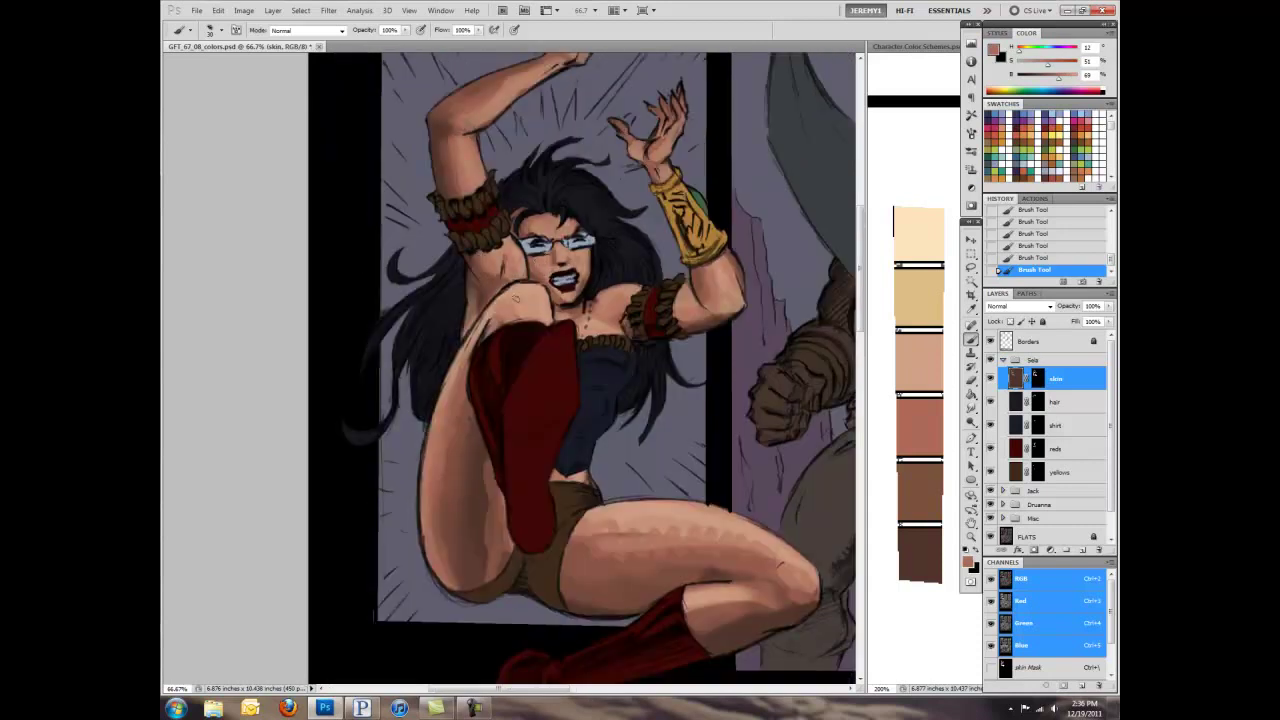
Step: Paint light cream highlights on her upper thigh, face and shoulder
left_click(930, 250, "alt")
left_click_drag(595, 528, 775, 545)
left_click_drag(612, 507, 810, 575)
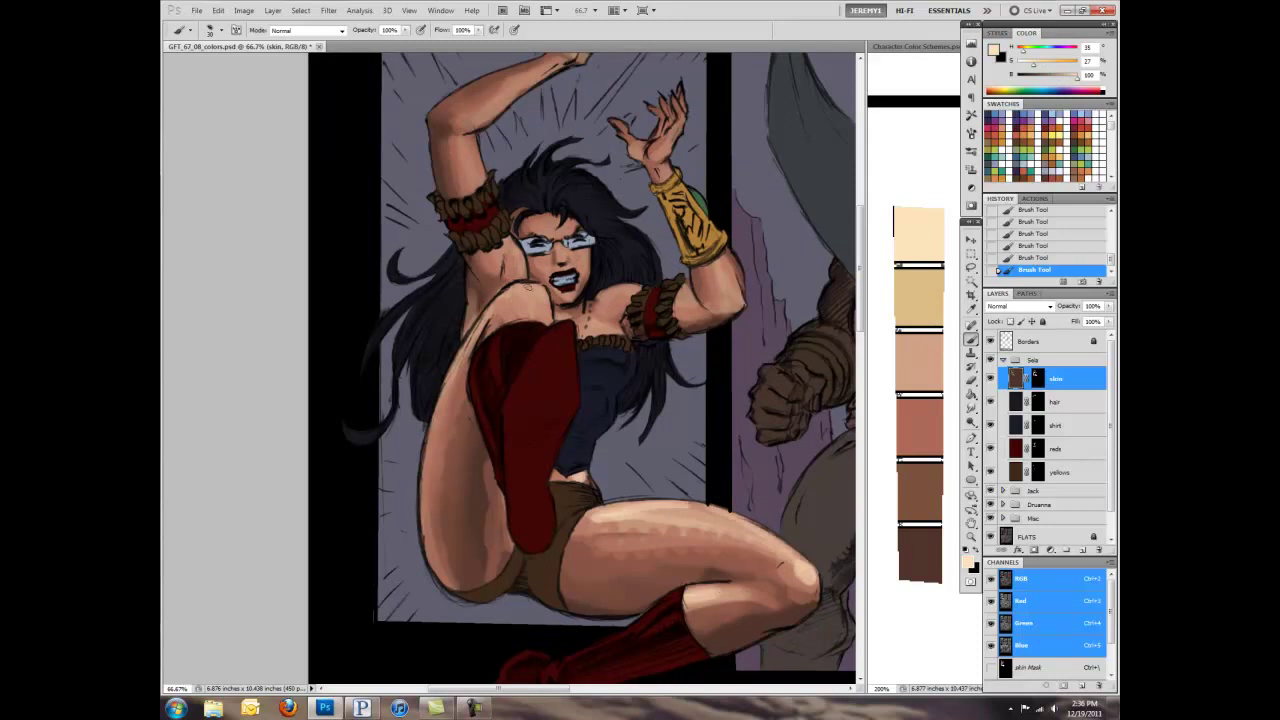
mouse_move(570, 254)
left_mouse_down()
mouse_move(545, 228)
mouse_move(622, 294)
mouse_move(715, 284)
mouse_move(640, 150)
left_mouse_up()
Step: Lighten the raised thigh and the skin around her buttock
left_click_drag(543, 200, 564, 410)
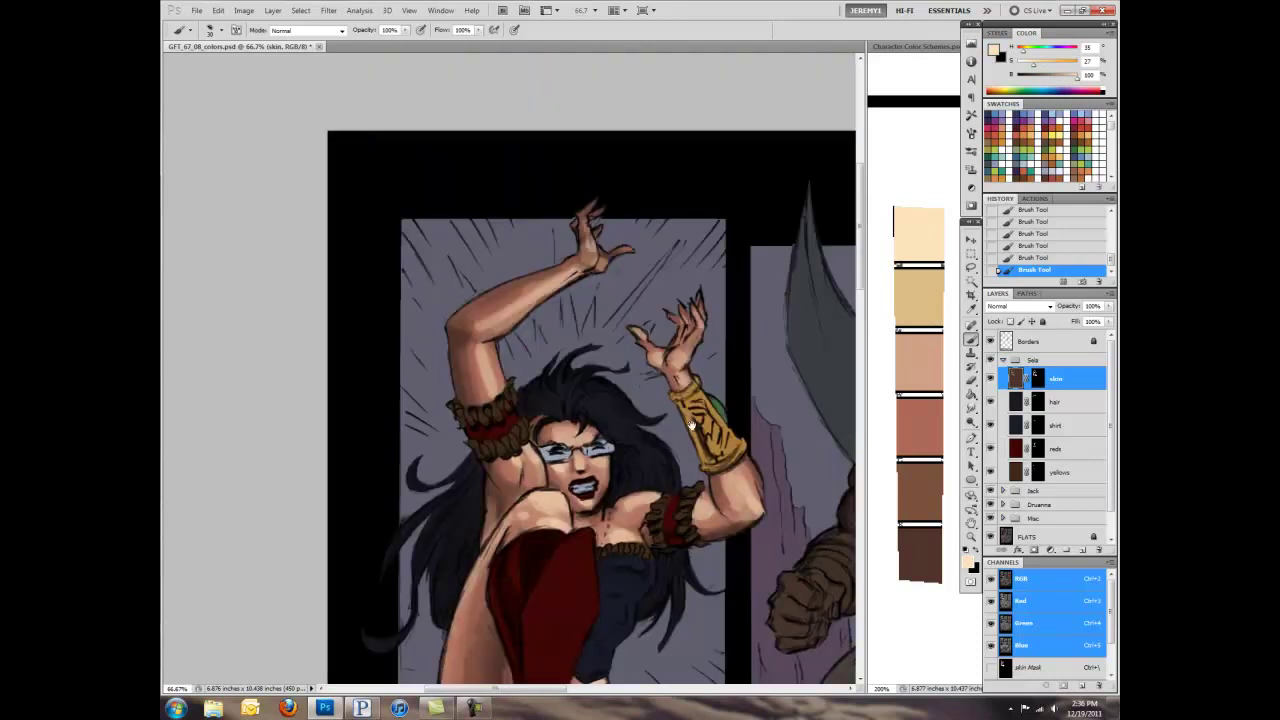
left_click_drag(690, 425, 700, 145)
key("ctrl+minus")
key("ctrl+minus")
key("ctrl+plus")
mouse_move(482, 390)
left_mouse_down()
mouse_move(478, 520)
mouse_move(610, 540)
left_mouse_up()
left_click_drag(450, 488, 476, 512)
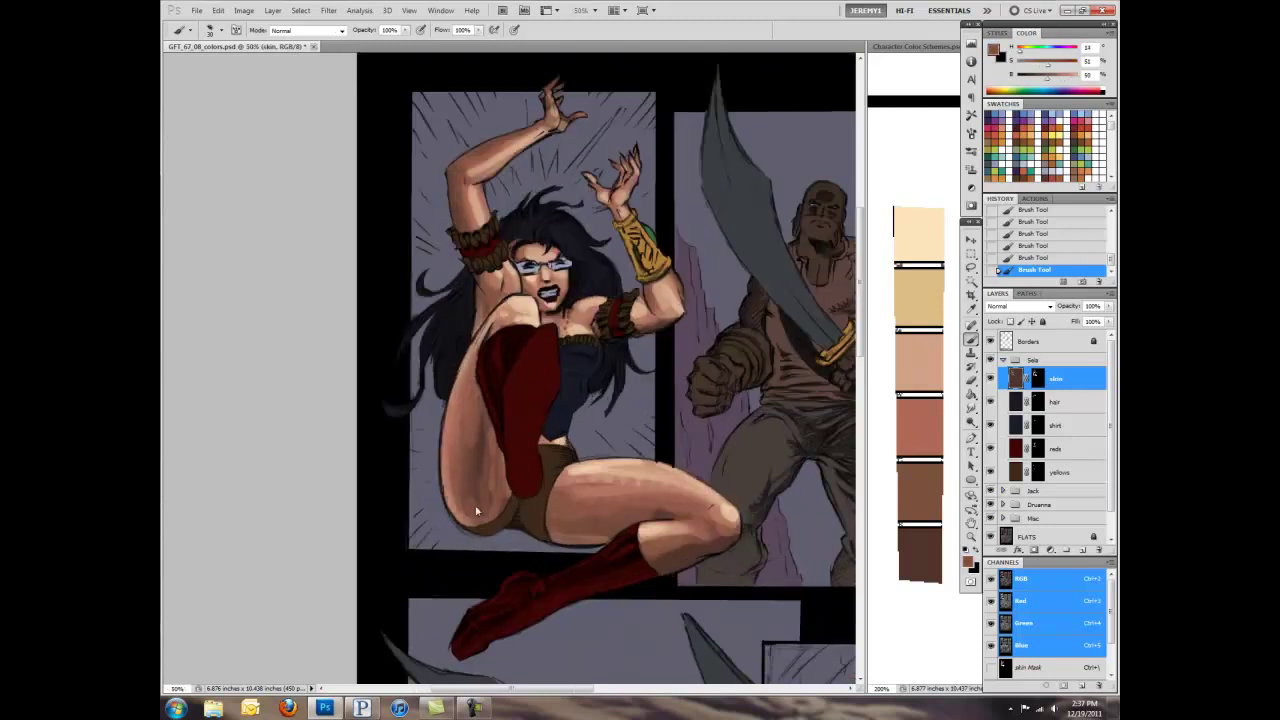
Step: Sample the existing skin tones on her knee and thigh
left_click_drag(702, 557, 732, 397)
left_click(724, 362, "alt")
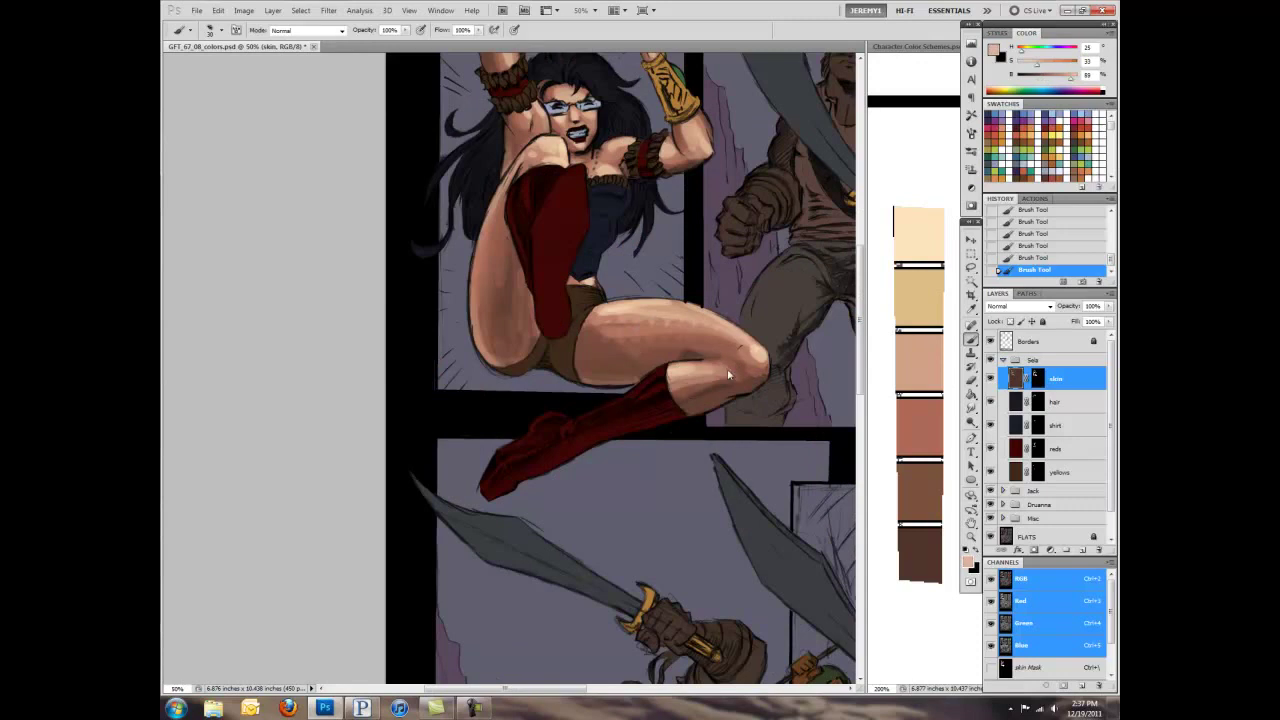
left_click(669, 326, "alt")
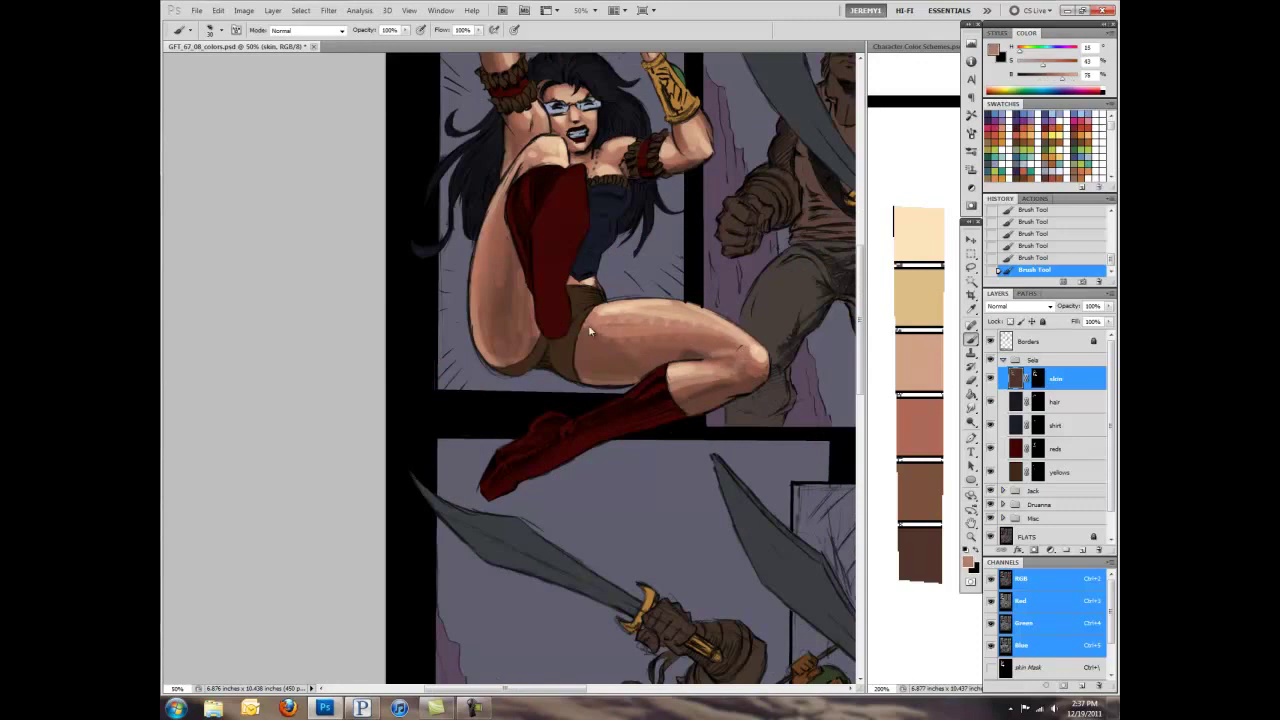
left_click(672, 306, "alt")
left_click_drag(672, 306, 657, 481)
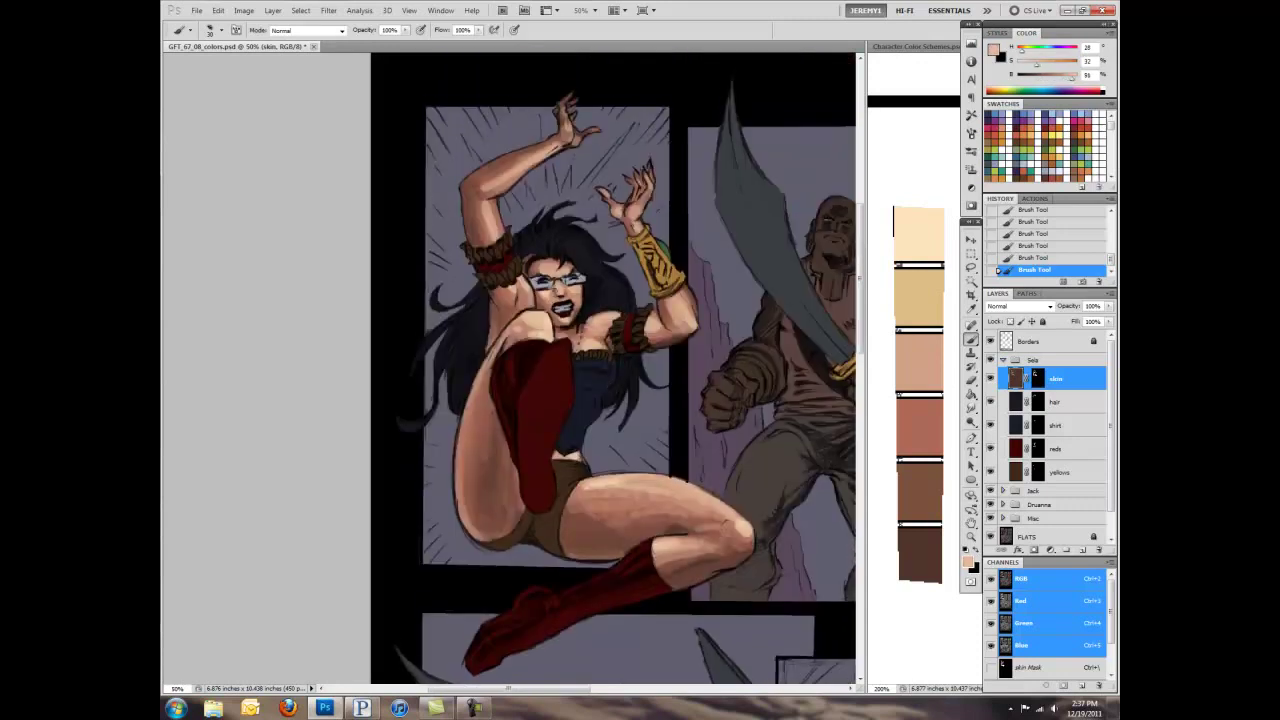
left_click_drag(510, 132, 530, 190)
Step: Pick reddish-brown, pinkish and light peach skin tones from the chart and artwork
left_click(934, 388, "alt")
left_click(656, 270, "alt")
left_click(901, 356, "alt")
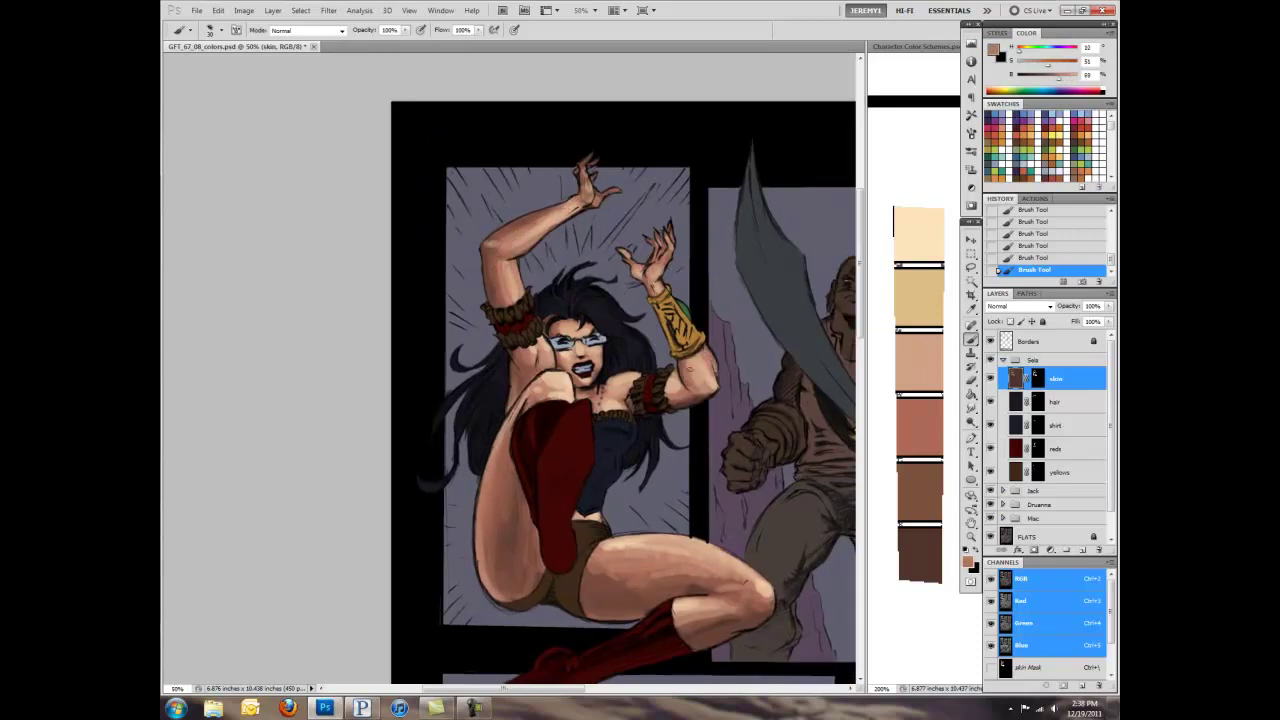
left_click(596, 394, "alt")
mouse_move(530, 390)
left_mouse_down()
mouse_move(551, 487)
mouse_move(640, 498)
mouse_move(480, 488)
left_mouse_up()
Step: Zoom in on her knee and paint highlights on it
key("r")
left_click_drag(726, 538, 732, 478)
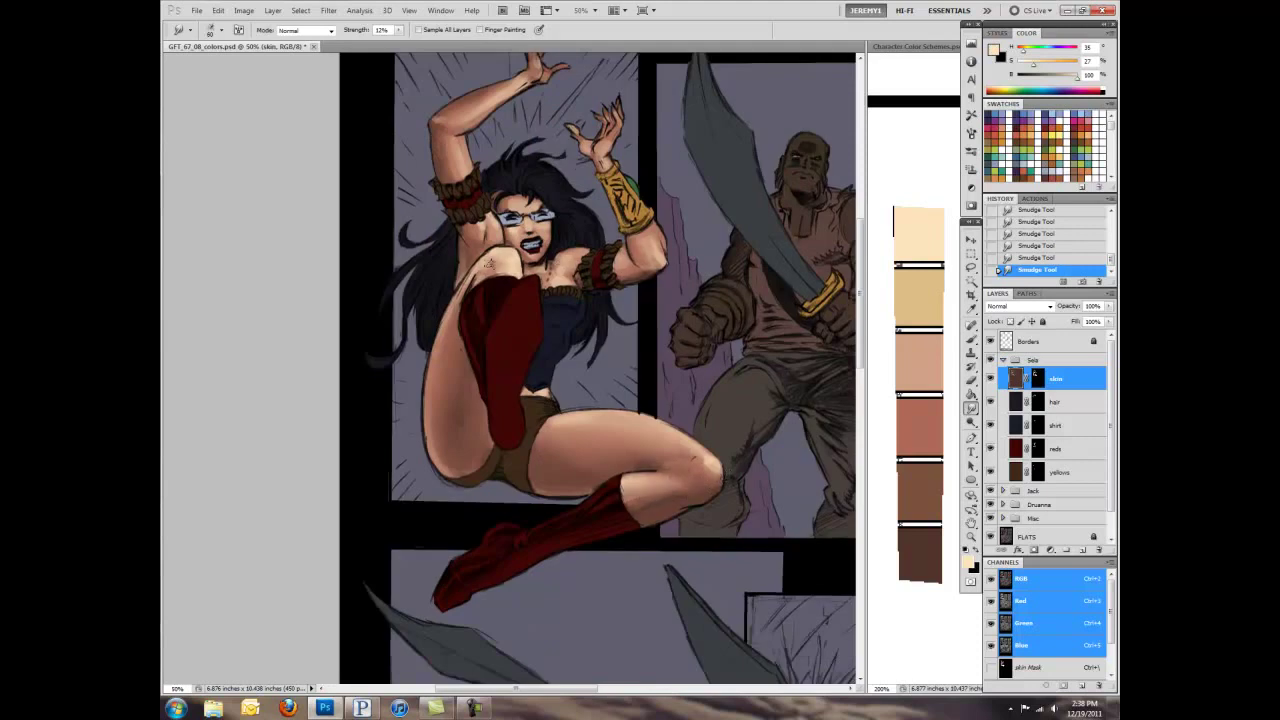
left_click_drag(481, 110, 523, 328)
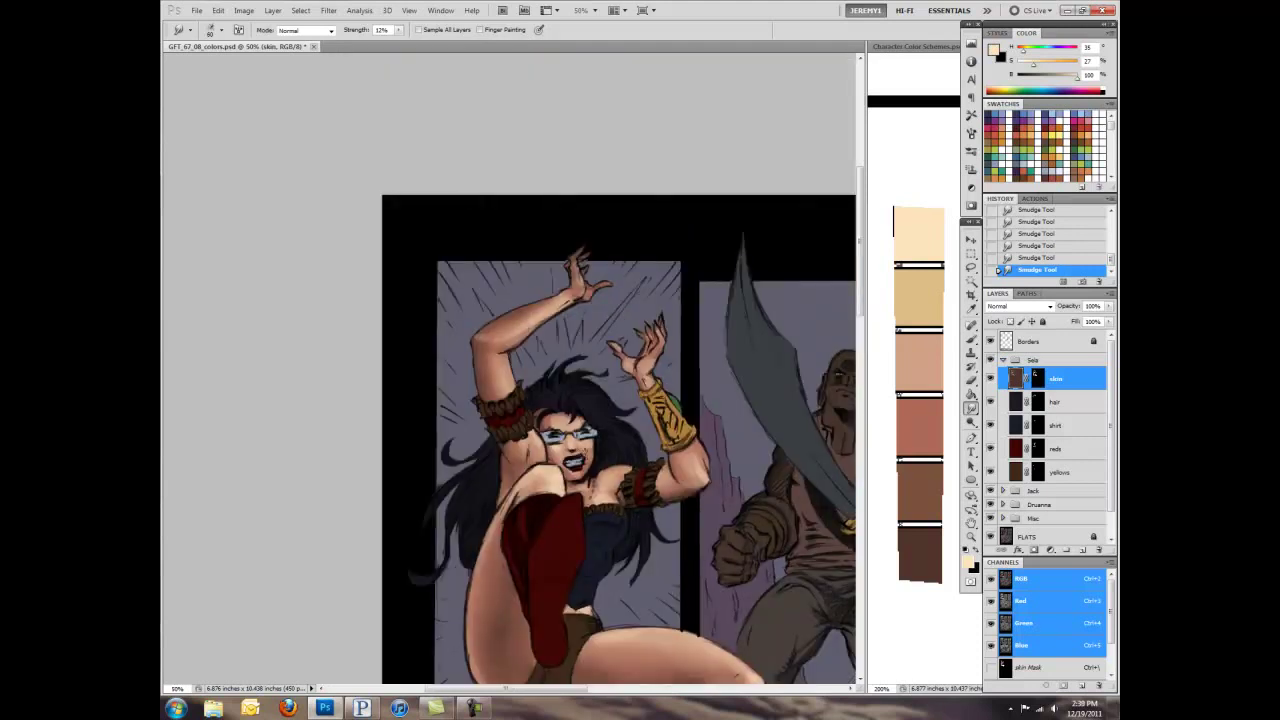
left_click_drag(600, 500, 560, 260)
key("b")
key("ctrl+plus")
left_click_drag(708, 418, 712, 428)
mouse_move(700, 434)
left_mouse_down()
mouse_move(712, 460)
mouse_move(719, 410)
left_mouse_up()
Step: Pick salmon and light peach tones and lighten her thigh and neck
left_click(700, 440, "alt")
left_click(594, 437, "alt")
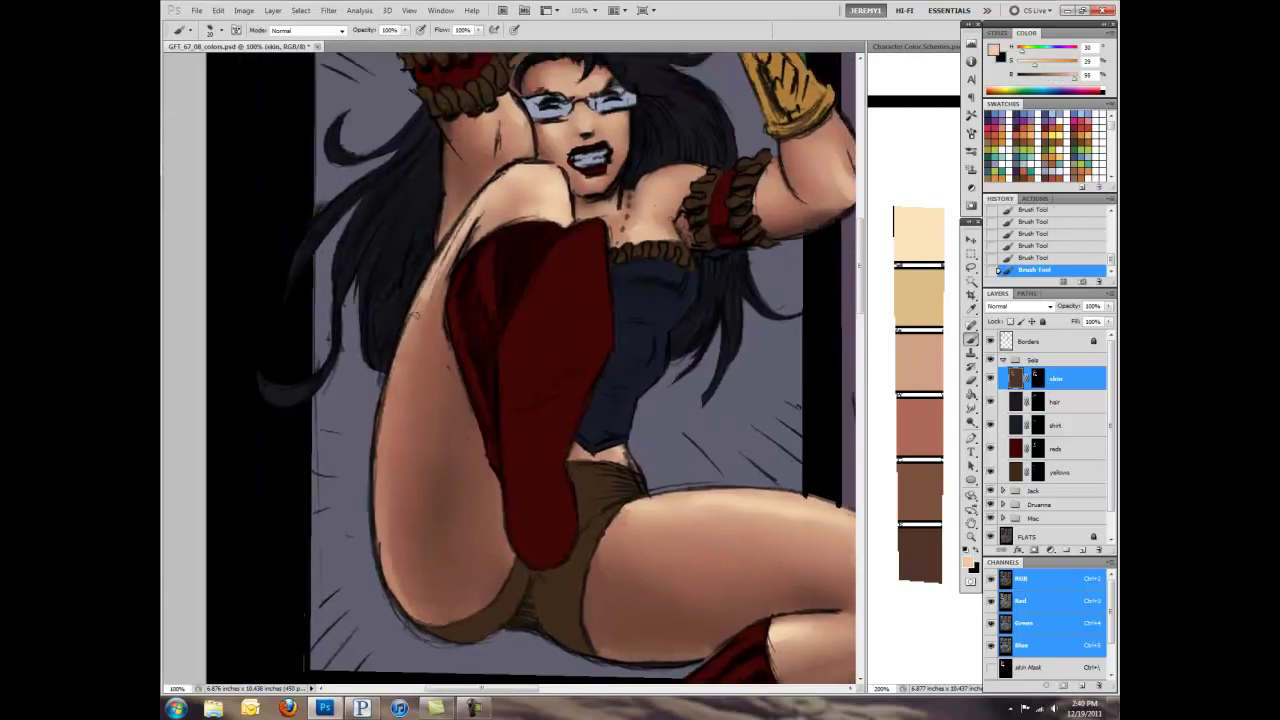
left_click_drag(416, 315, 400, 470)
left_click_drag(470, 200, 484, 148)
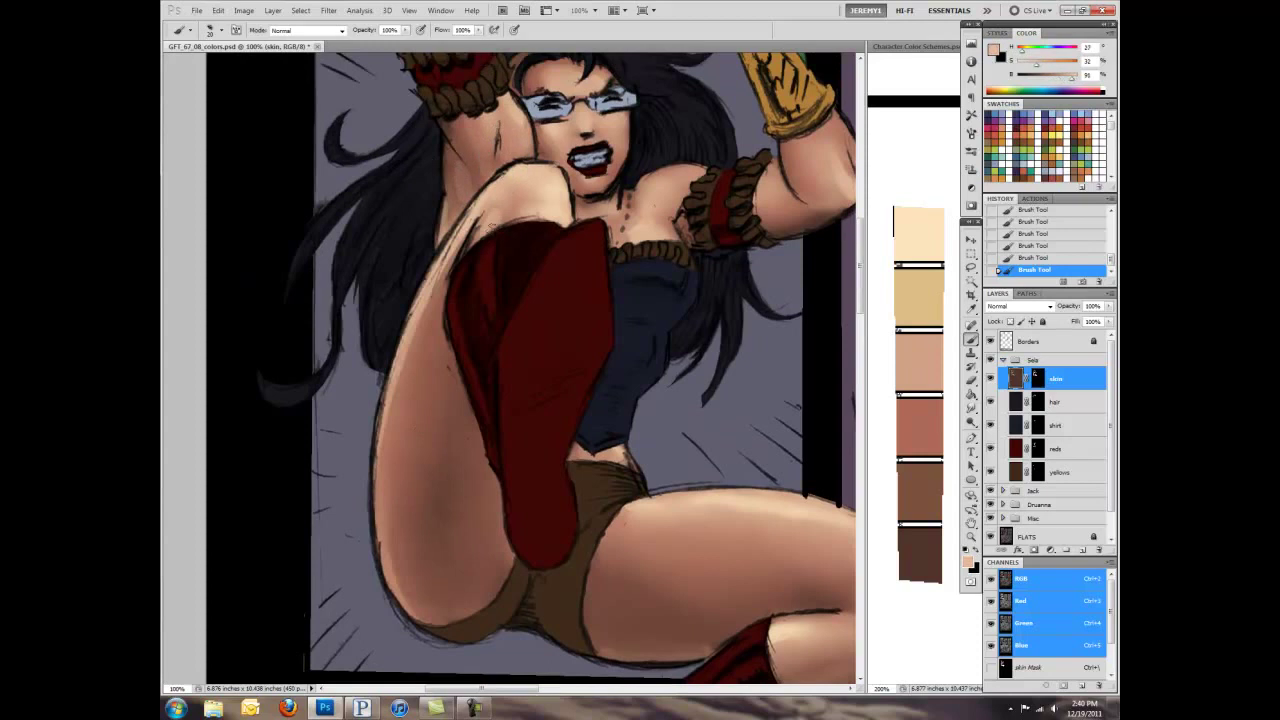
Step: Smudge-blend the shading near her neck and on her arm
key("r")
left_click_drag(528, 190, 541, 203)
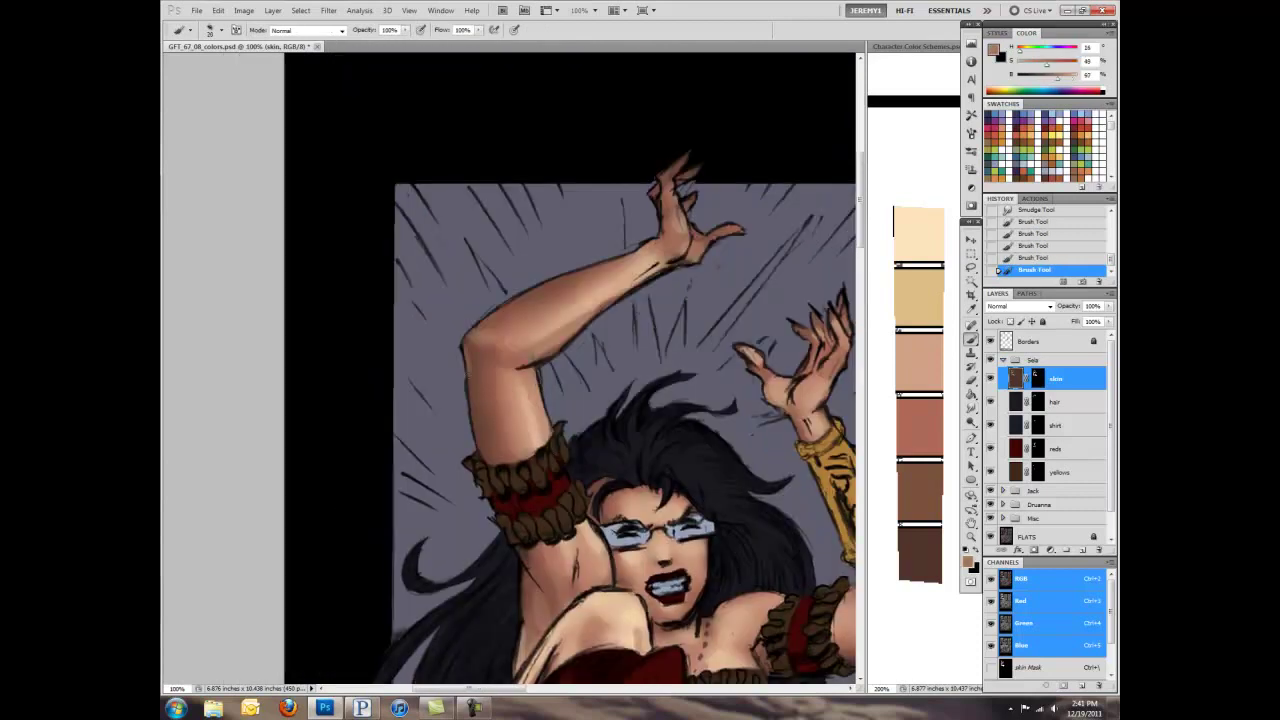
key("r")
left_click_drag(490, 398, 480, 368)
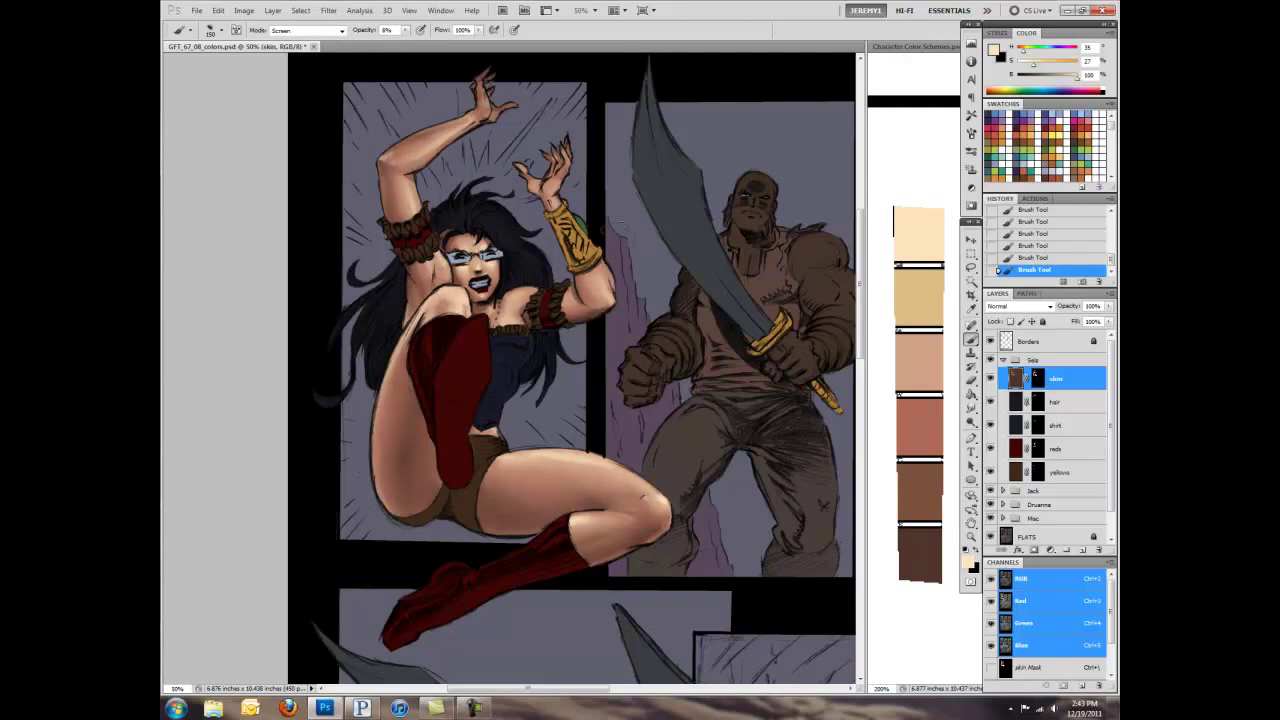
Step: Make the shirt layer active, show the Shirt swatches, and reset the brush preset
key("ctrl+minus")
key("ctrl+minus")
key("ctrl+plus")
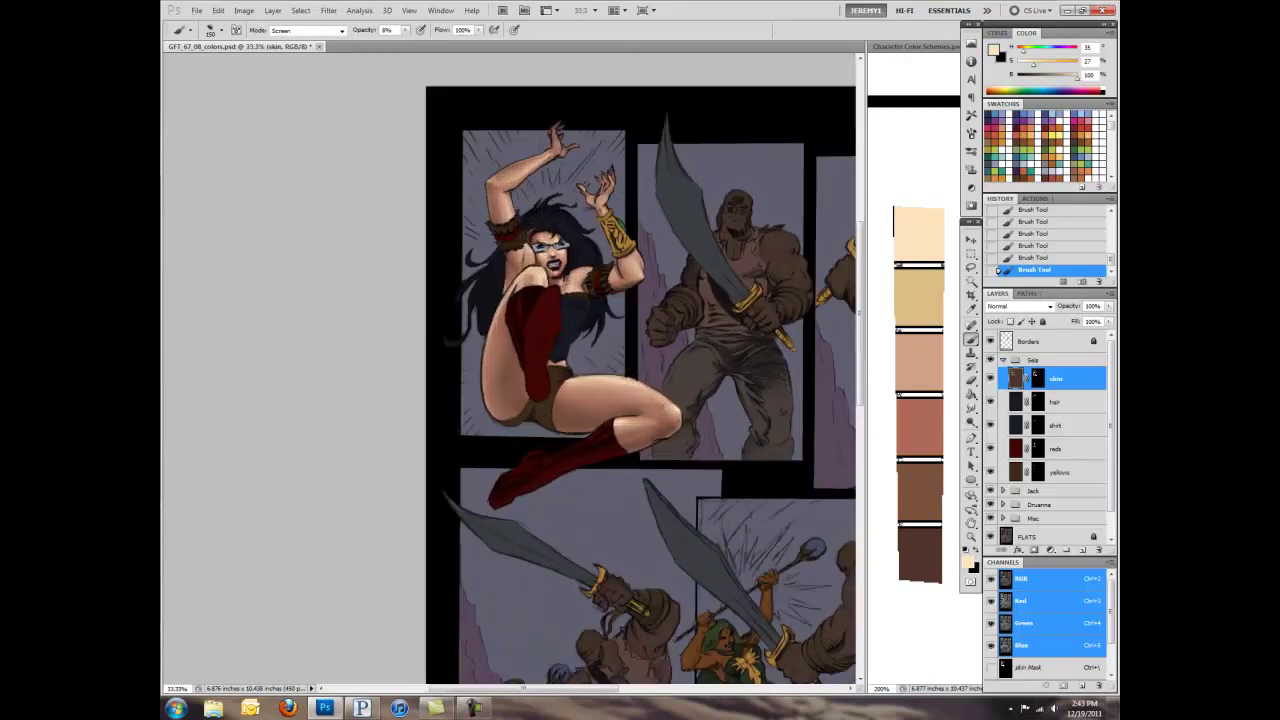
left_click(596, 394, "alt")
left_click(1055, 425)
left_click_drag(915, 620, 915, 300)
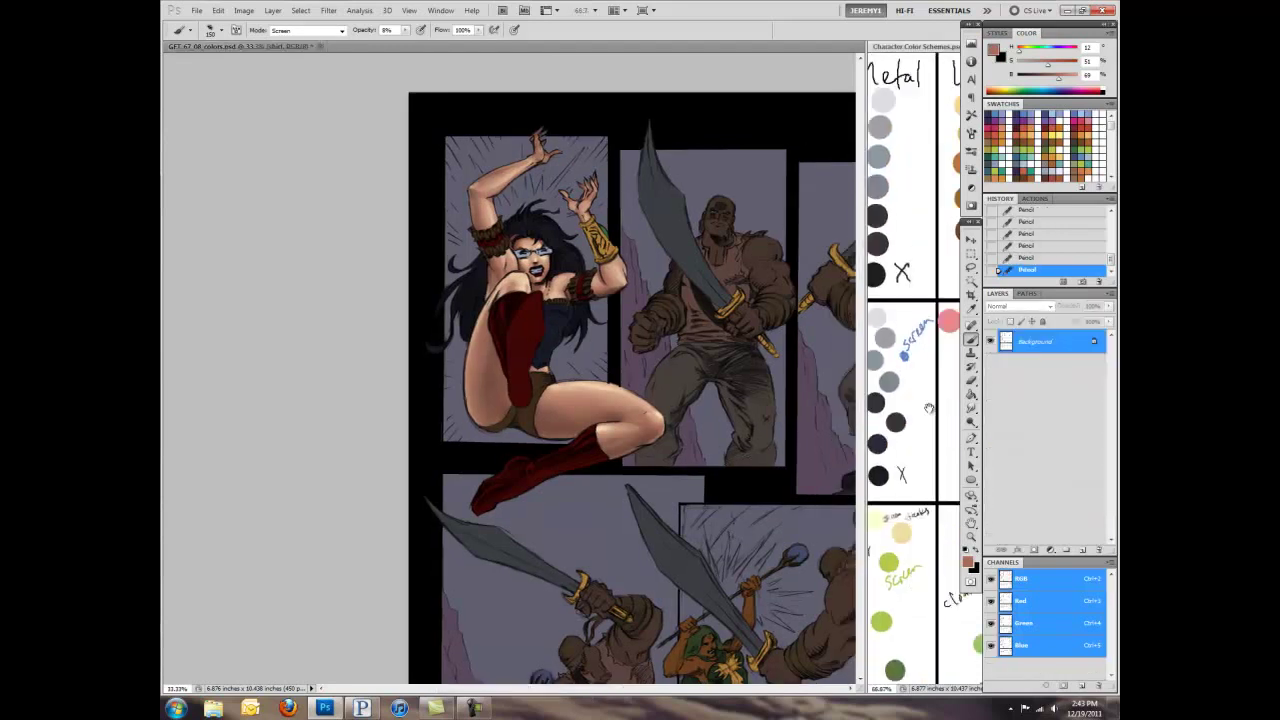
left_click_drag(931, 640, 931, 401)
left_click(190, 30)
left_click(255, 112)
key("ctrl+plus")
key("ctrl+plus")
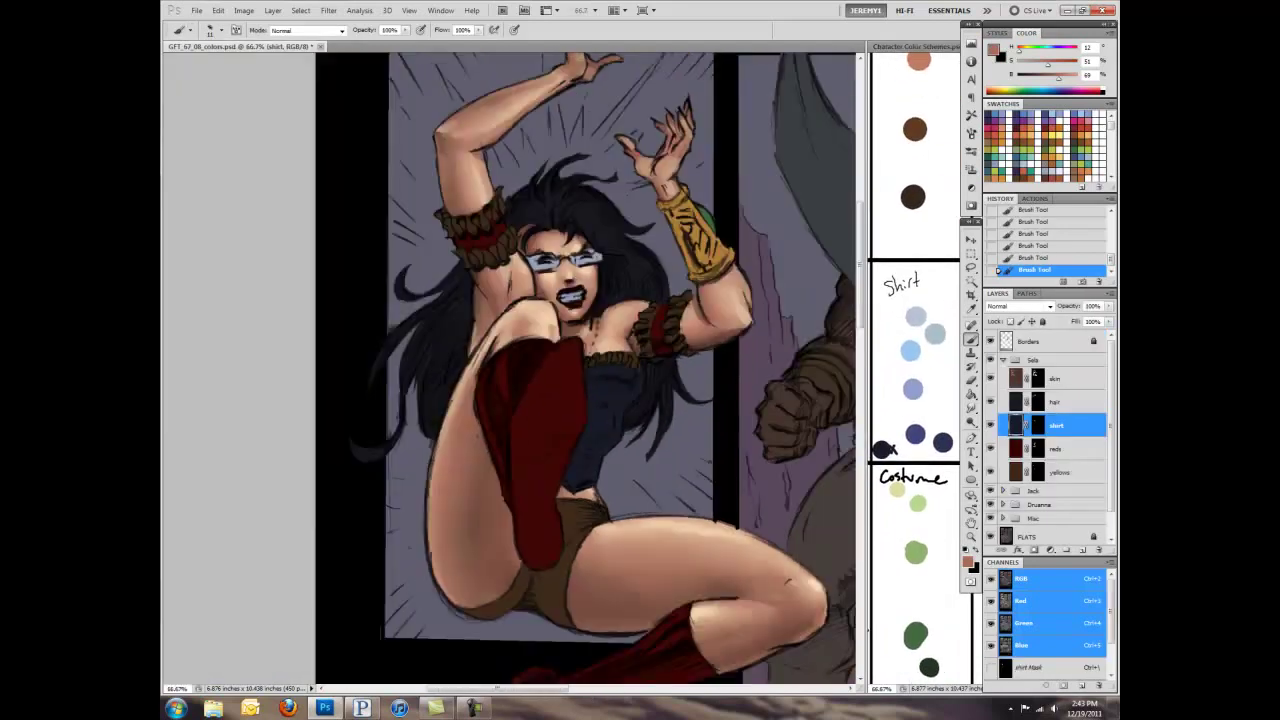
Step: Paint dark blue over the bodice and smudge-blend it with a lighter blue
left_click(942, 440, "alt")
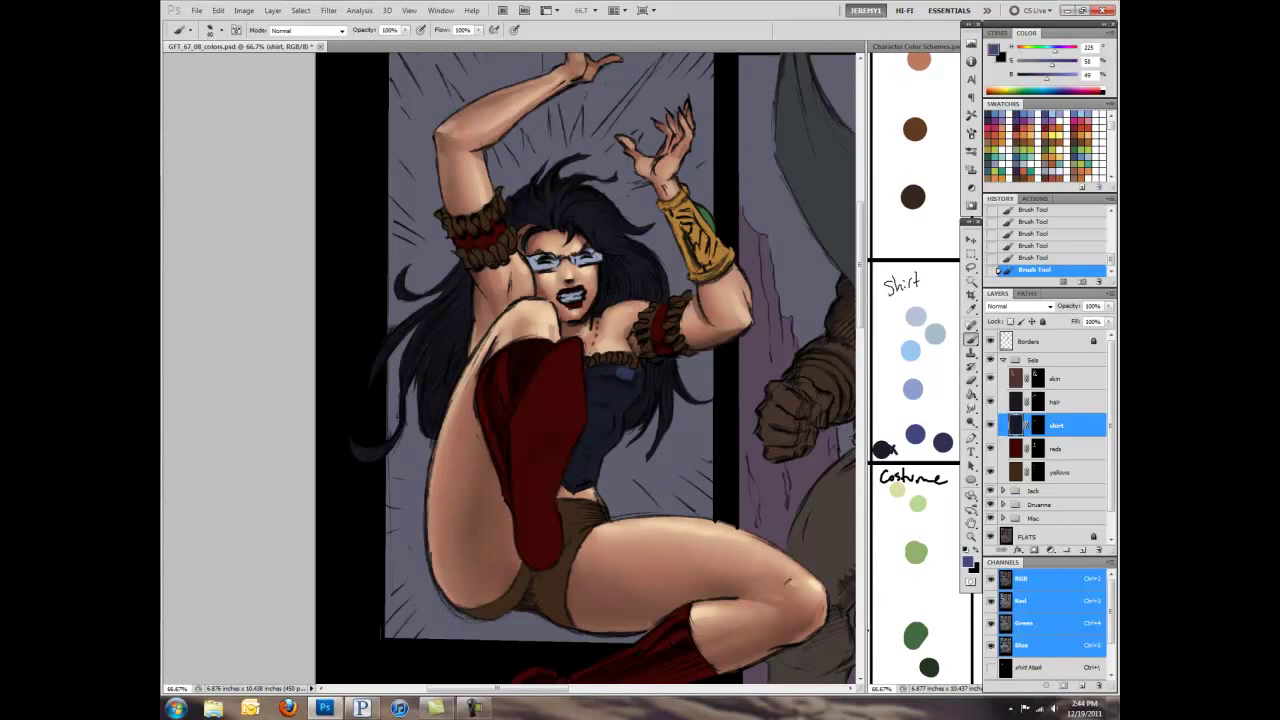
mouse_move(612, 476)
left_mouse_down()
mouse_move(600, 410)
mouse_move(590, 482)
mouse_move(605, 430)
left_mouse_up()
left_click(639, 377, "alt")
left_click(910, 350, "alt")
left_click(970, 407)
mouse_move(600, 390)
left_mouse_down()
mouse_move(605, 420)
mouse_move(636, 398)
left_mouse_up()
key("b")
Step: Pick dark blue and light grey-blue highlight tones and check the bodice up close
left_click(612, 386, "alt")
left_click(925, 428, "alt")
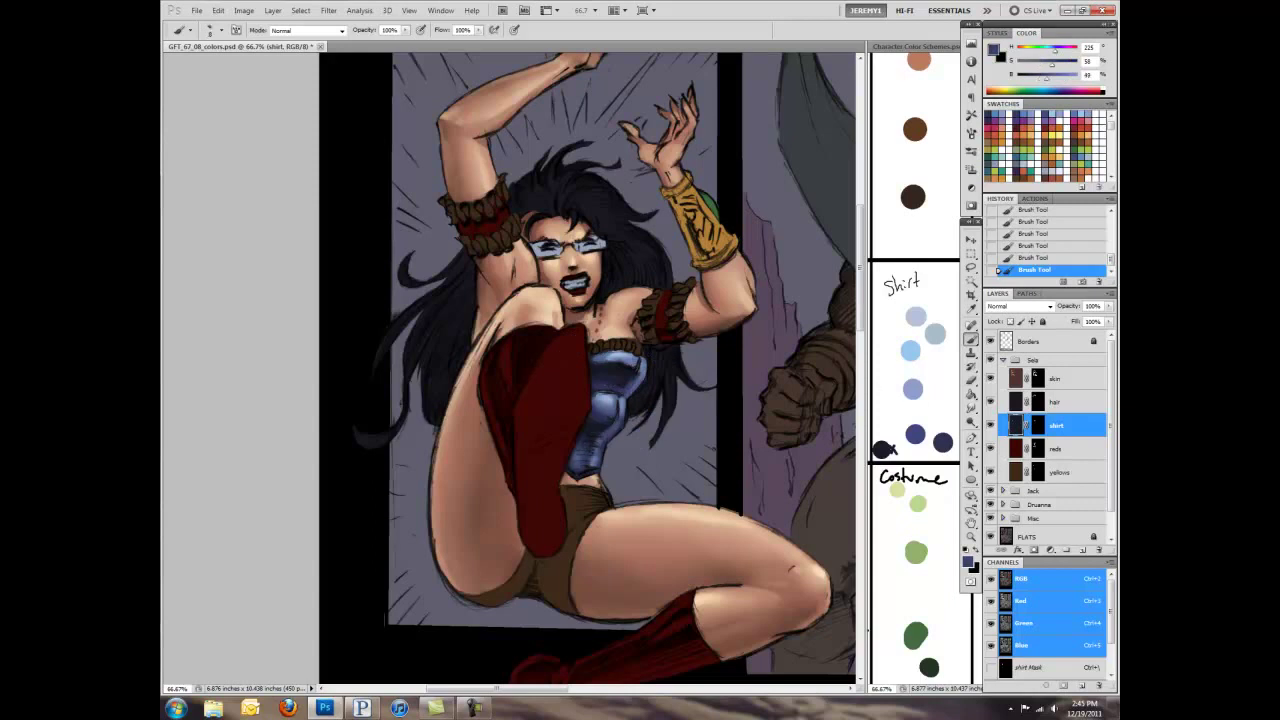
left_click(915, 317, "alt")
key("ctrl+minus")
key("ctrl+minus")
key("ctrl+minus")
scroll(660, 421, "up", 3)
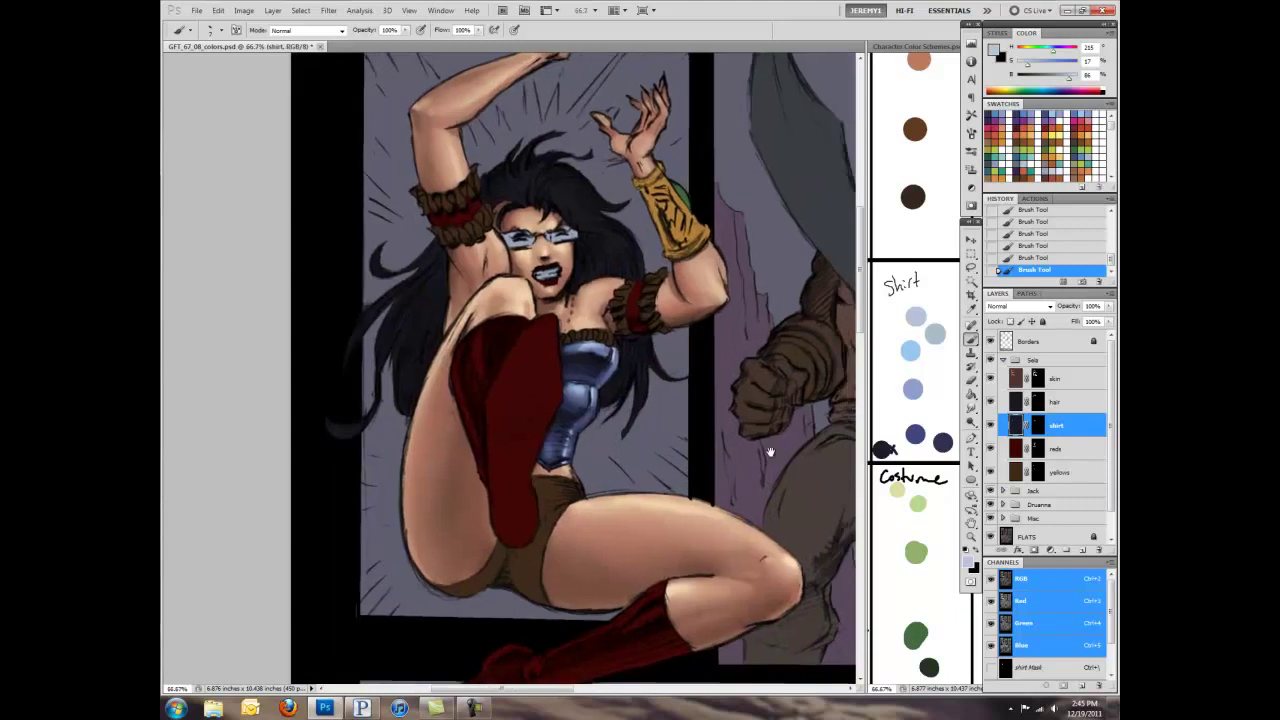
scroll(921, 430, "down", 5)
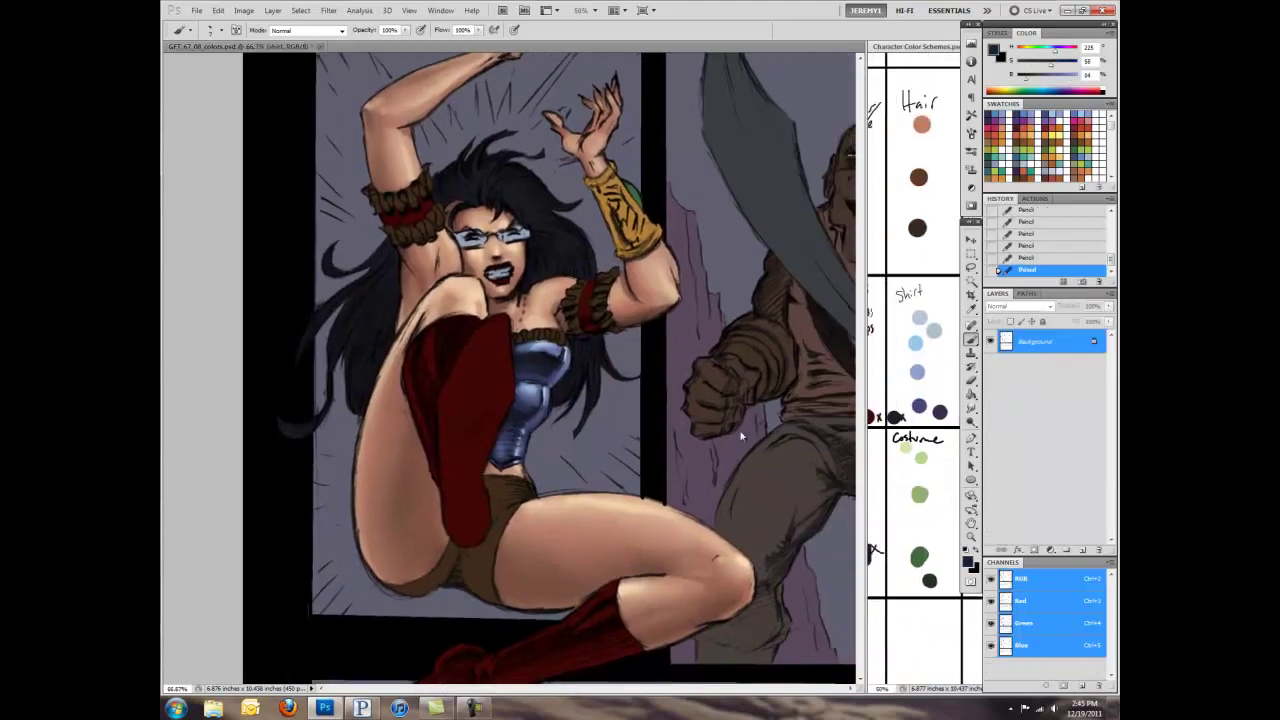
key("ctrl+plus")
key("ctrl+plus")
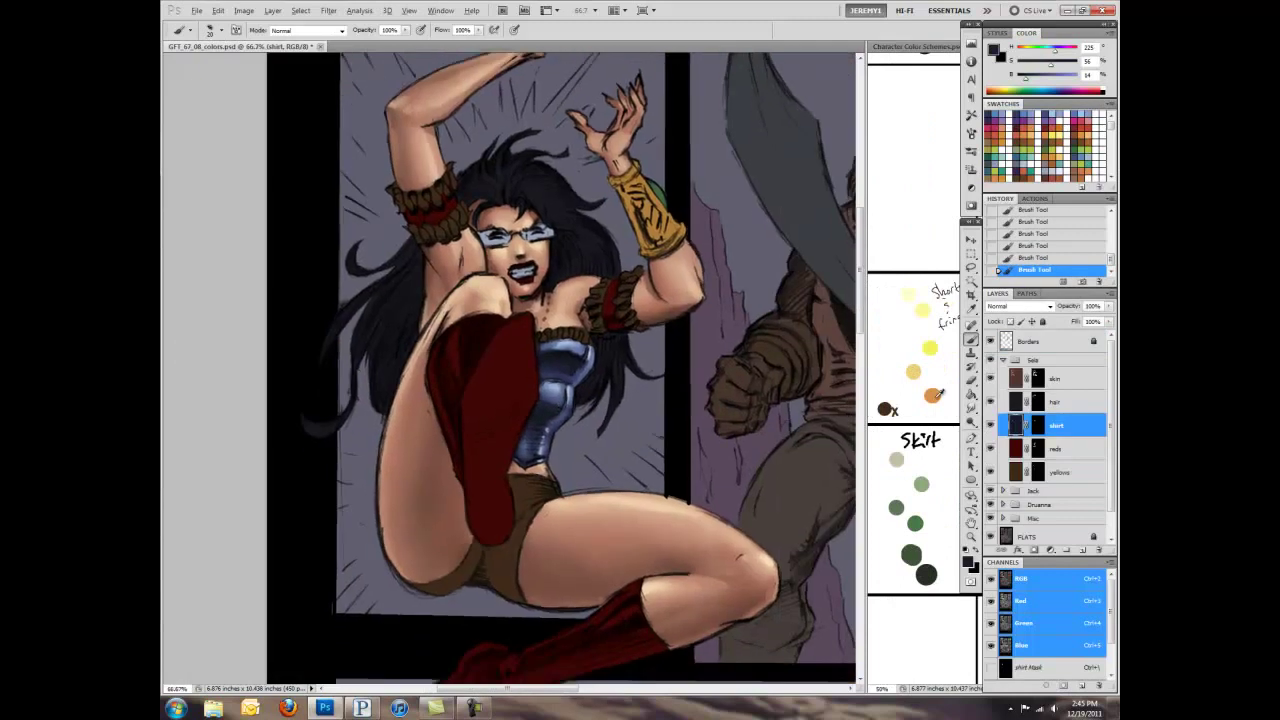
Step: On the yellows layer, paint the brown shorts with the orange swatch
left_click(934, 397, "alt")
left_click(1060, 471)
mouse_move(420, 585)
left_mouse_down()
mouse_move(462, 572)
mouse_move(545, 510)
mouse_move(540, 540)
mouse_move(440, 580)
left_mouse_up()
mouse_move(534, 530)
left_mouse_down()
mouse_move(530, 490)
mouse_move(546, 508)
left_mouse_up()
left_click(532, 490, "alt")
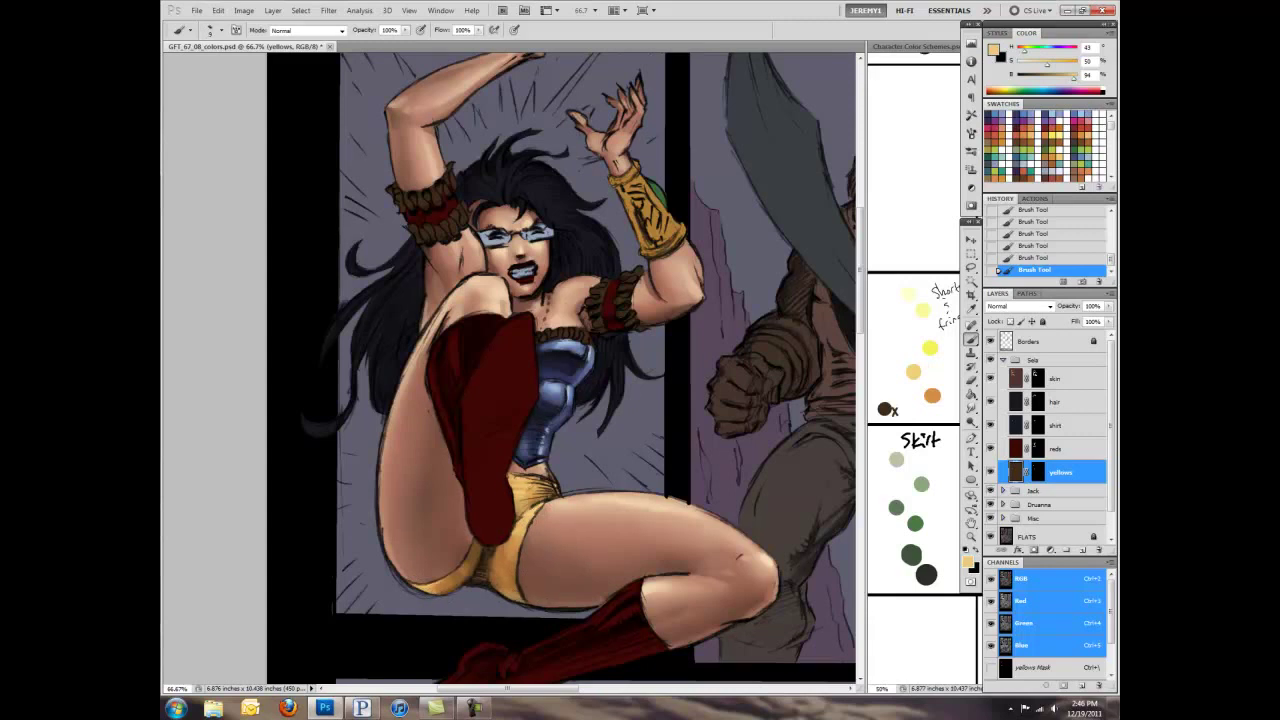
Step: Shade the gold shorts with darker and lighter yellows sampled from the artwork
scroll(519, 554, "down", 3)
scroll(519, 554, "up", 4)
left_click(525, 525, "alt")
mouse_move(530, 540)
left_mouse_down()
mouse_move(520, 505)
mouse_move(490, 500)
left_mouse_up()
left_click(525, 525, "alt")
left_click_drag(530, 570, 530, 520)
left_click_drag(480, 560, 505, 500)
left_click(505, 505, "alt")
left_click_drag(525, 545, 535, 505)
Step: Smudge-blend the shorts' shading and repaint shading strokes on them
key("r")
left_click_drag(555, 430, 565, 418)
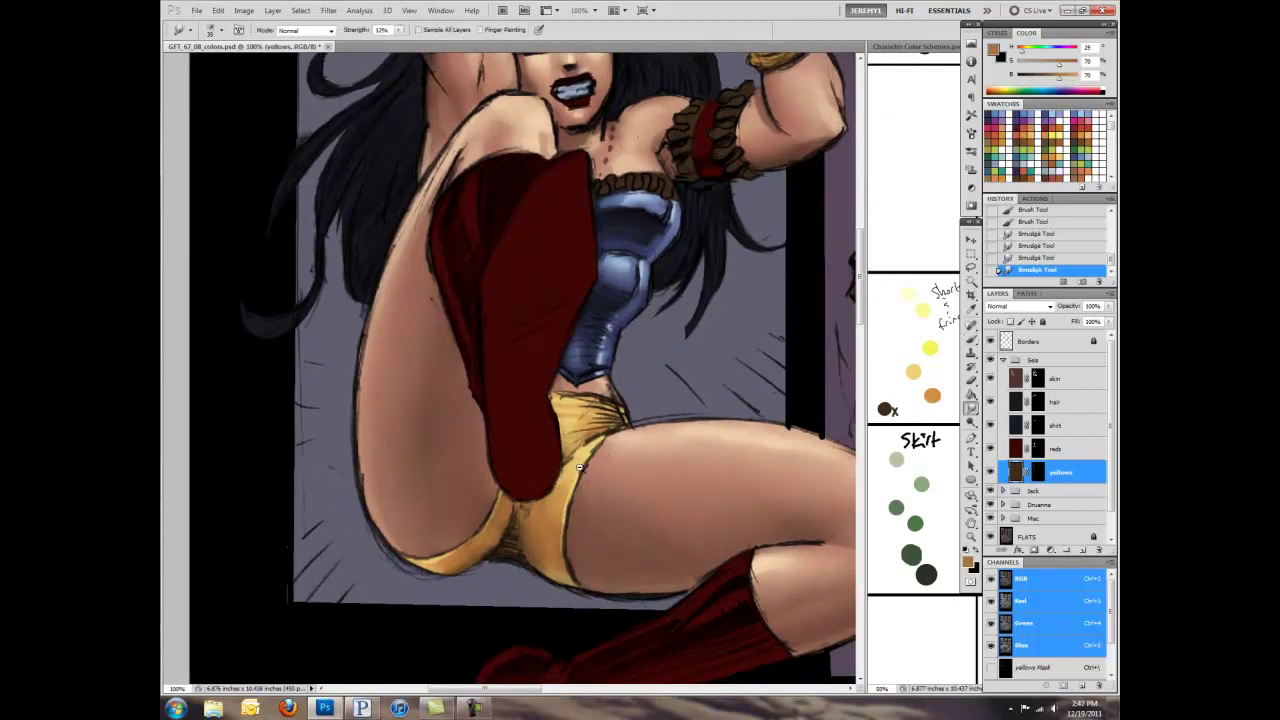
scroll(500, 480, "down", 3)
scroll(500, 480, "up", 3)
key("b")
mouse_move(505, 500)
left_mouse_down()
mouse_move(496, 486)
mouse_move(528, 460)
mouse_move(490, 480)
left_mouse_up()
left_click(540, 505, "alt")
Step: Paint golden shading onto the heroine's right and left armbands
key("r")
scroll(710, 507, "down", 4)
scroll(710, 507, "up", 4)
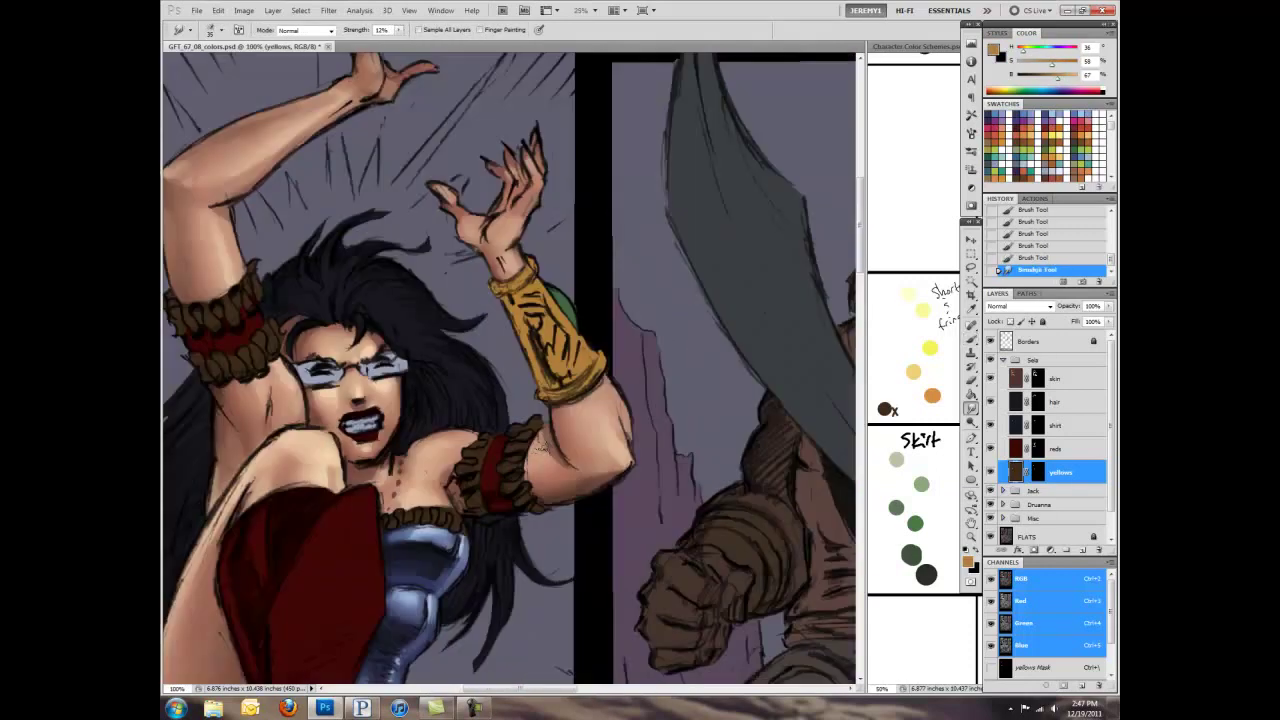
scroll(560, 400, "up", 2)
scroll(560, 400, "down", 2)
key("b")
left_click_drag(595, 440, 560, 515)
left_click_drag(650, 422, 628, 475)
left_click_drag(615, 432, 592, 455)
left_click_drag(355, 278, 390, 360)
left_click_drag(285, 292, 400, 335)
Step: Choose light yellow, orange and pale yellow colours for the armband highlights
left_click(668, 438, "alt")
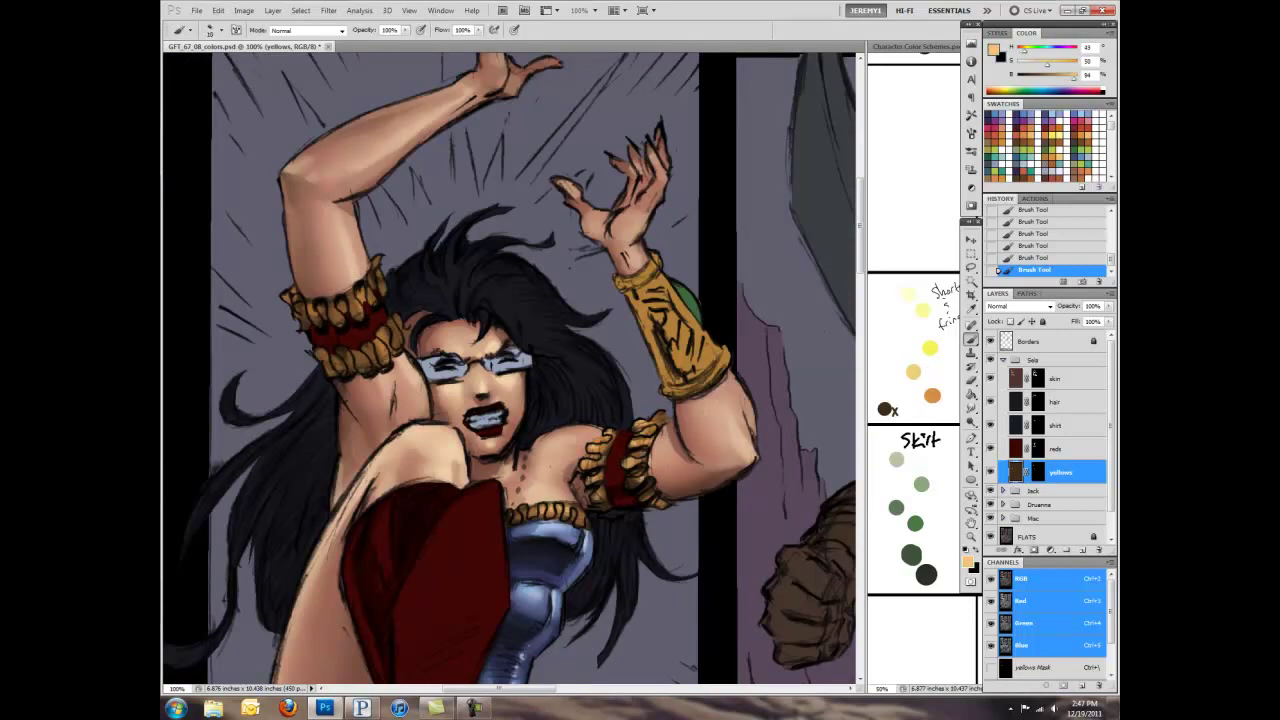
left_click(359, 305, "alt")
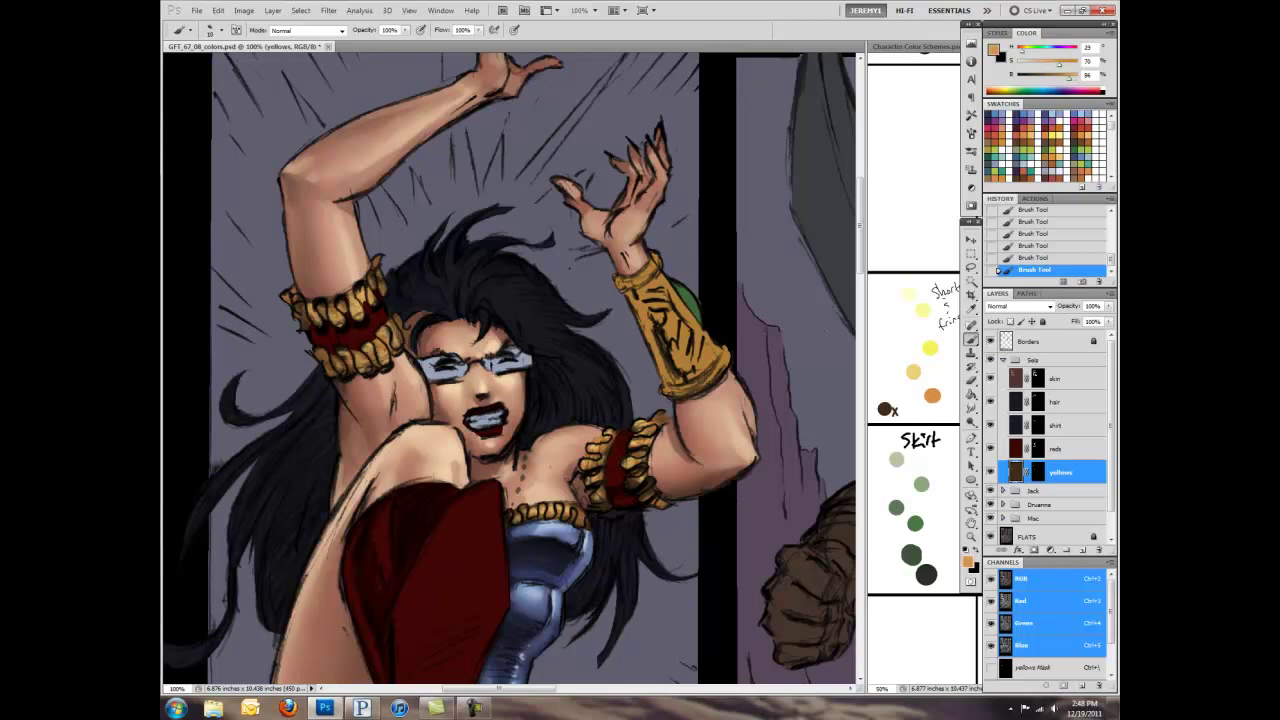
left_click(912, 297, "alt")
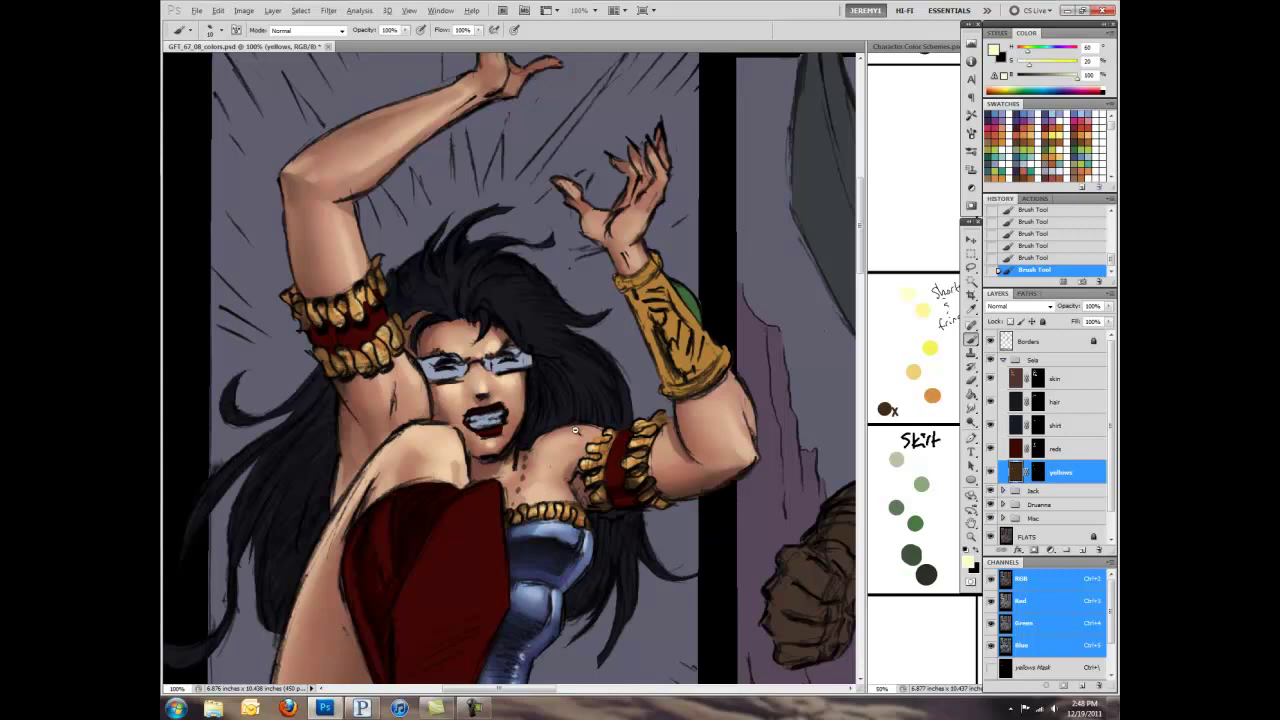
scroll(575, 430, "down", 3)
scroll(666, 494, "up", 5)
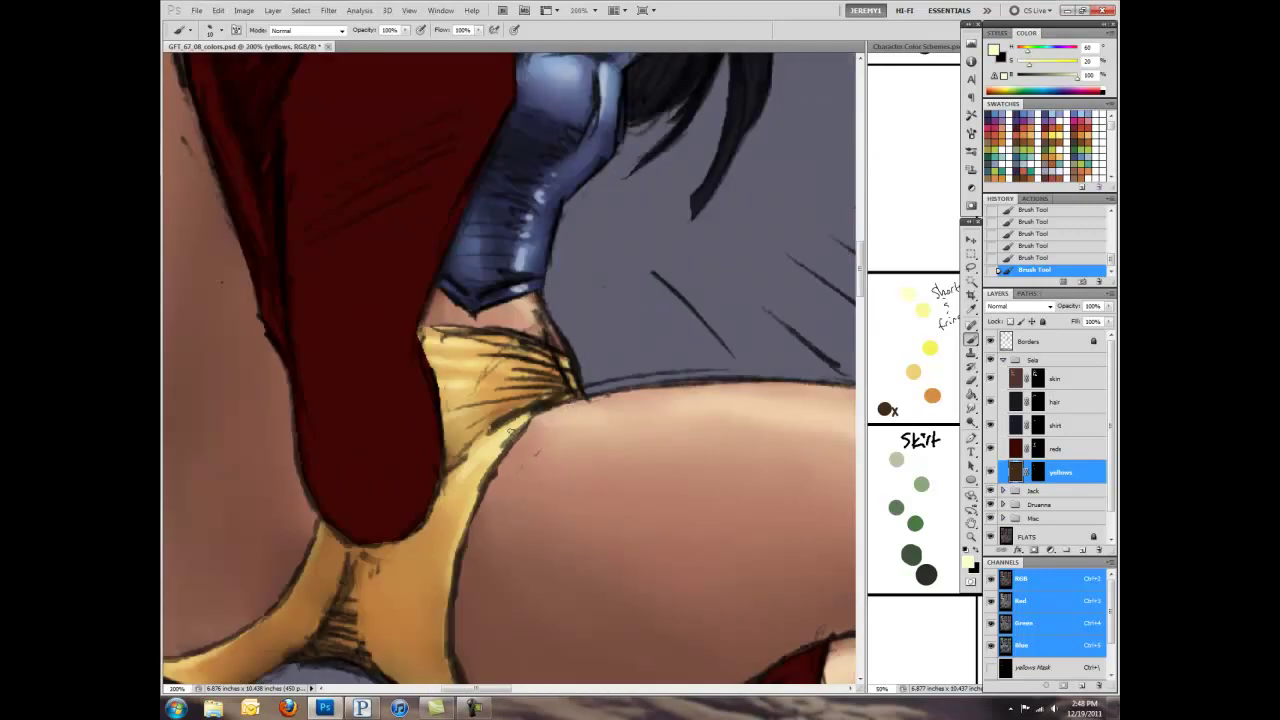
scroll(516, 428, "down", 1)
scroll(708, 510, "down", 3)
scroll(555, 410, "up", 5)
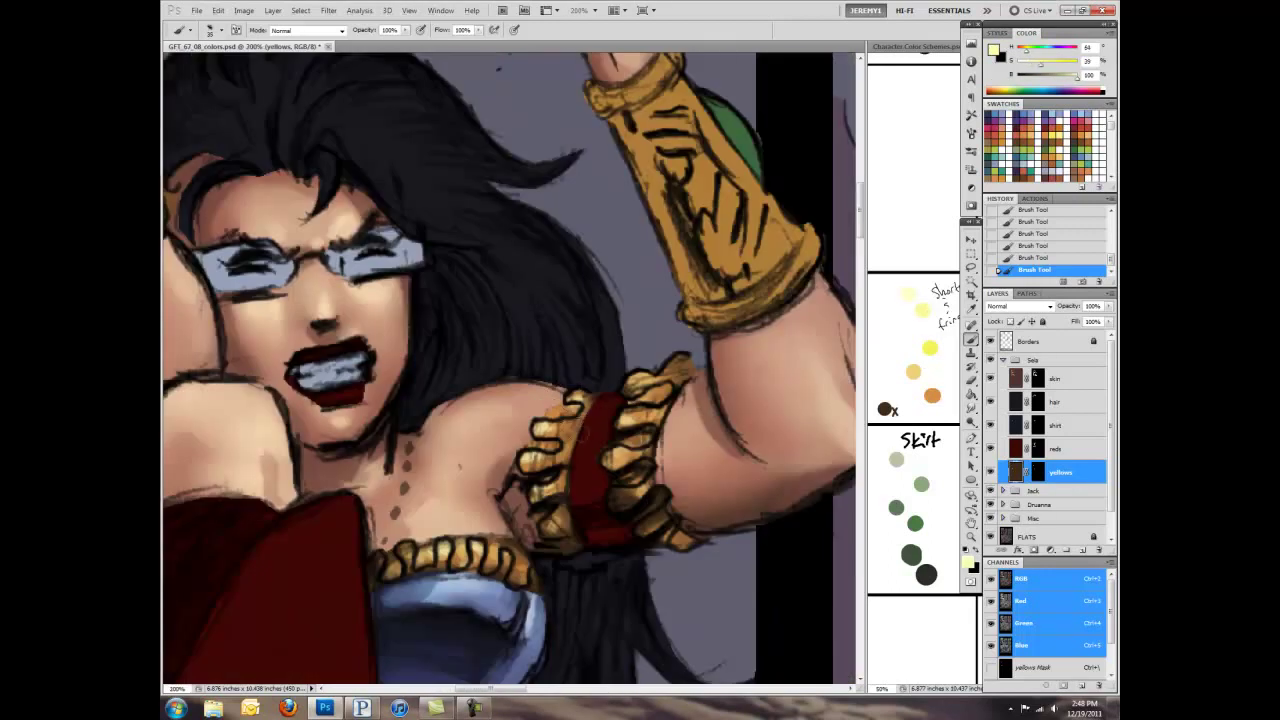
scroll(510, 370, "down", 6)
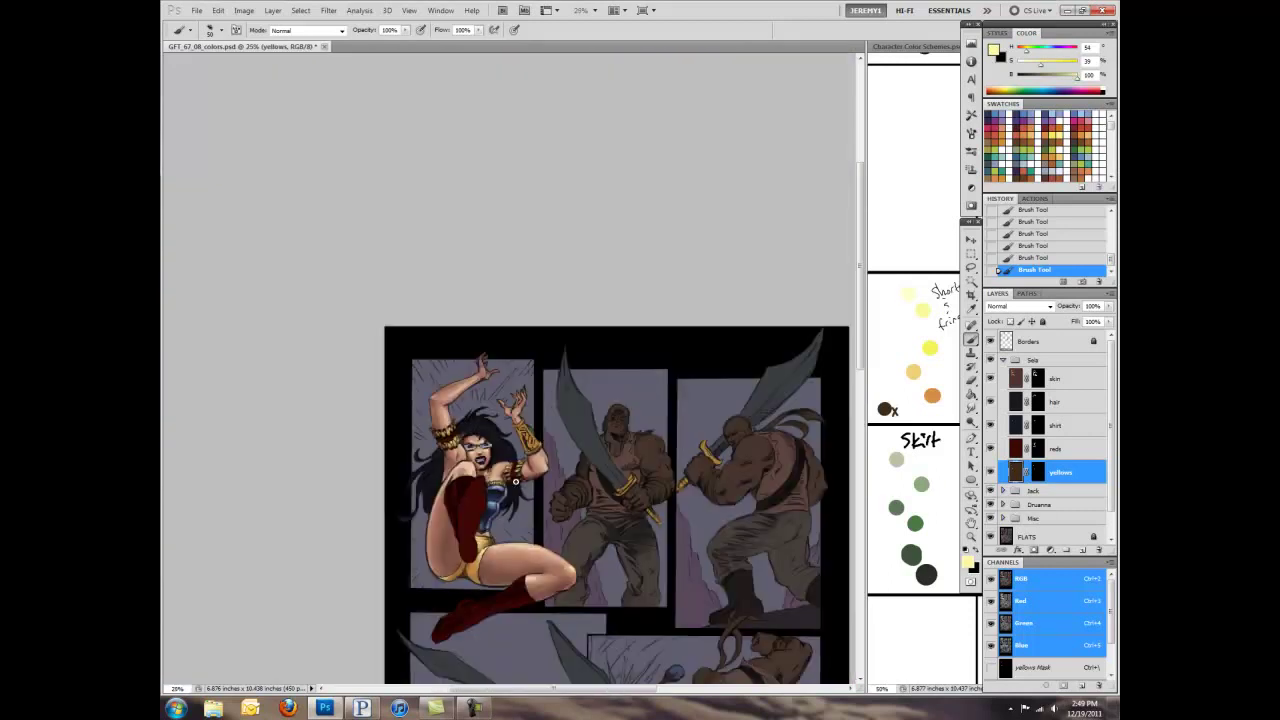
scroll(516, 481, "up", 3)
scroll(945, 411, "down", 5)
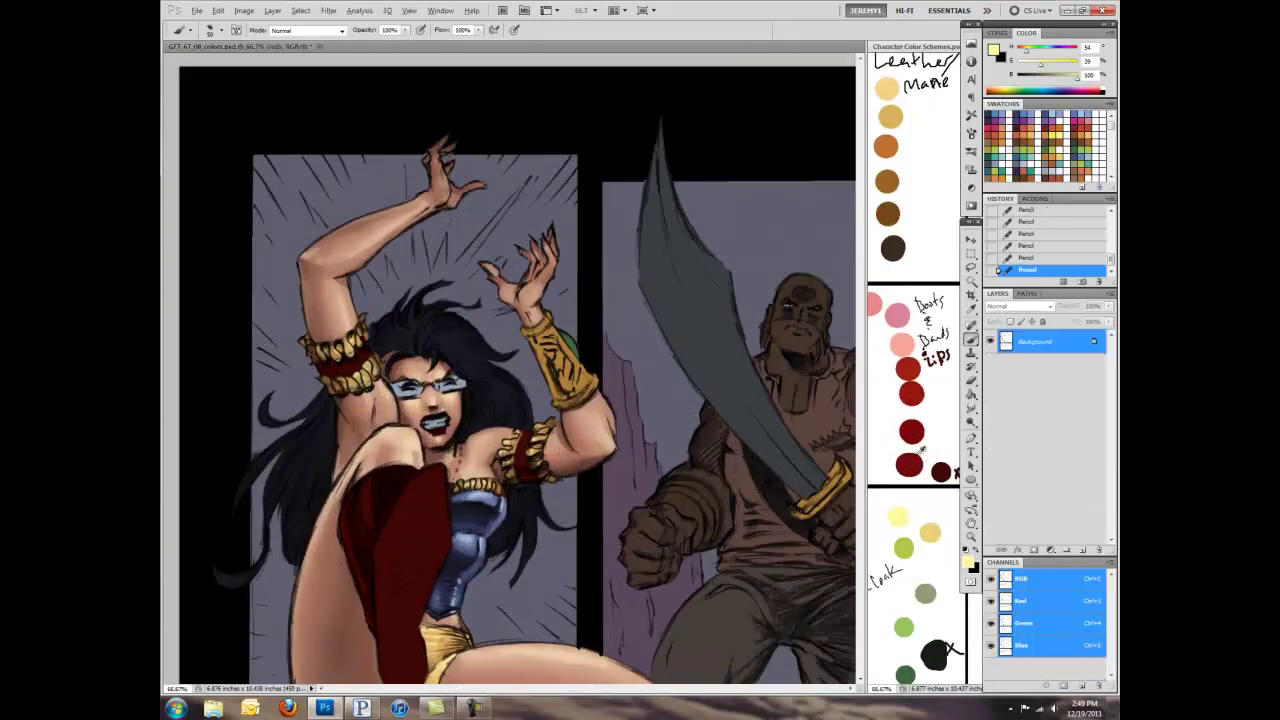
Step: Pick a dark red swatch and paint brighter red highlights on the heroine's raised boot
left_click(911, 465, "alt")
left_click(400, 520)
left_click_drag(417, 668, 497, 458)
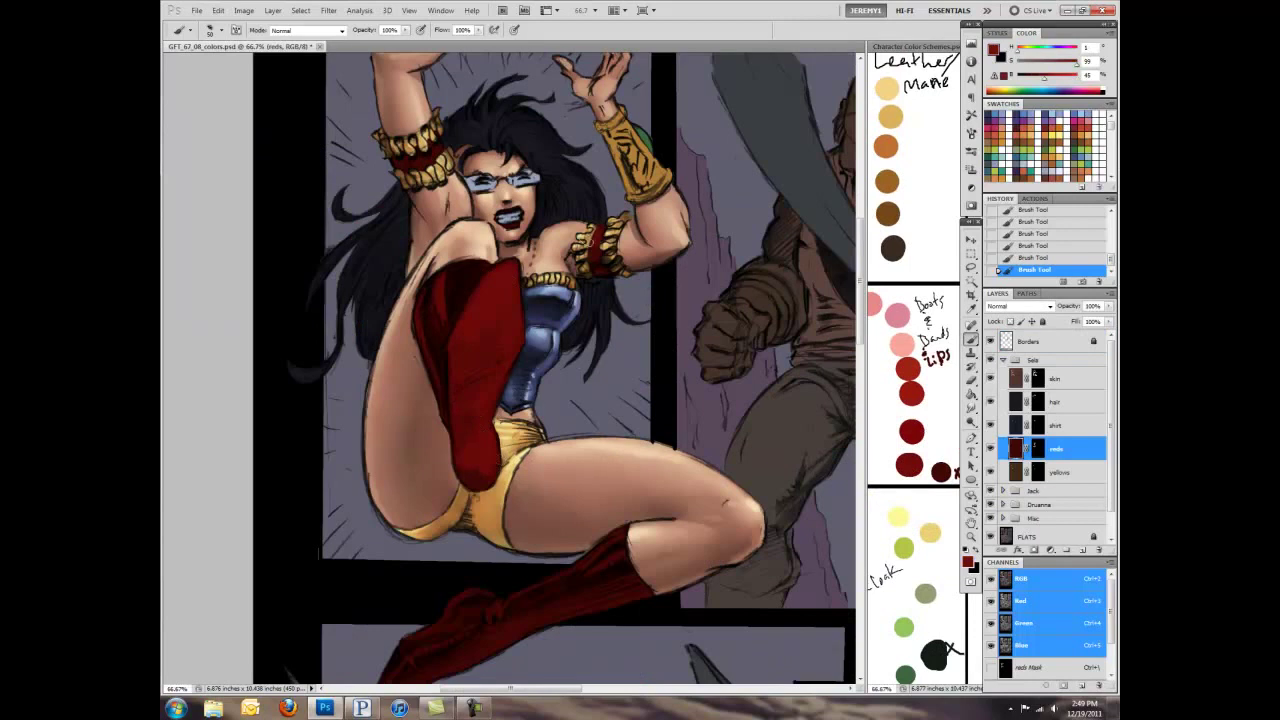
left_click_drag(453, 617, 508, 432)
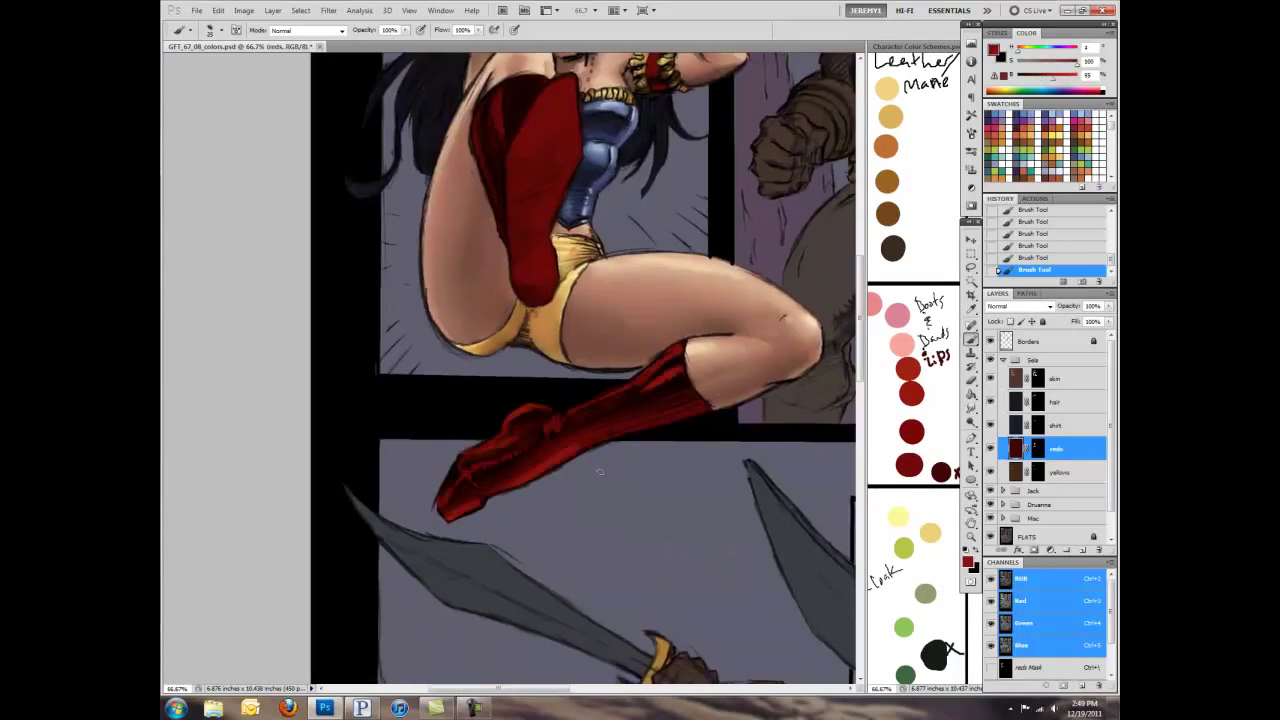
left_click_drag(543, 466, 593, 651)
left_click_drag(590, 356, 566, 402)
left_click_drag(536, 340, 528, 414)
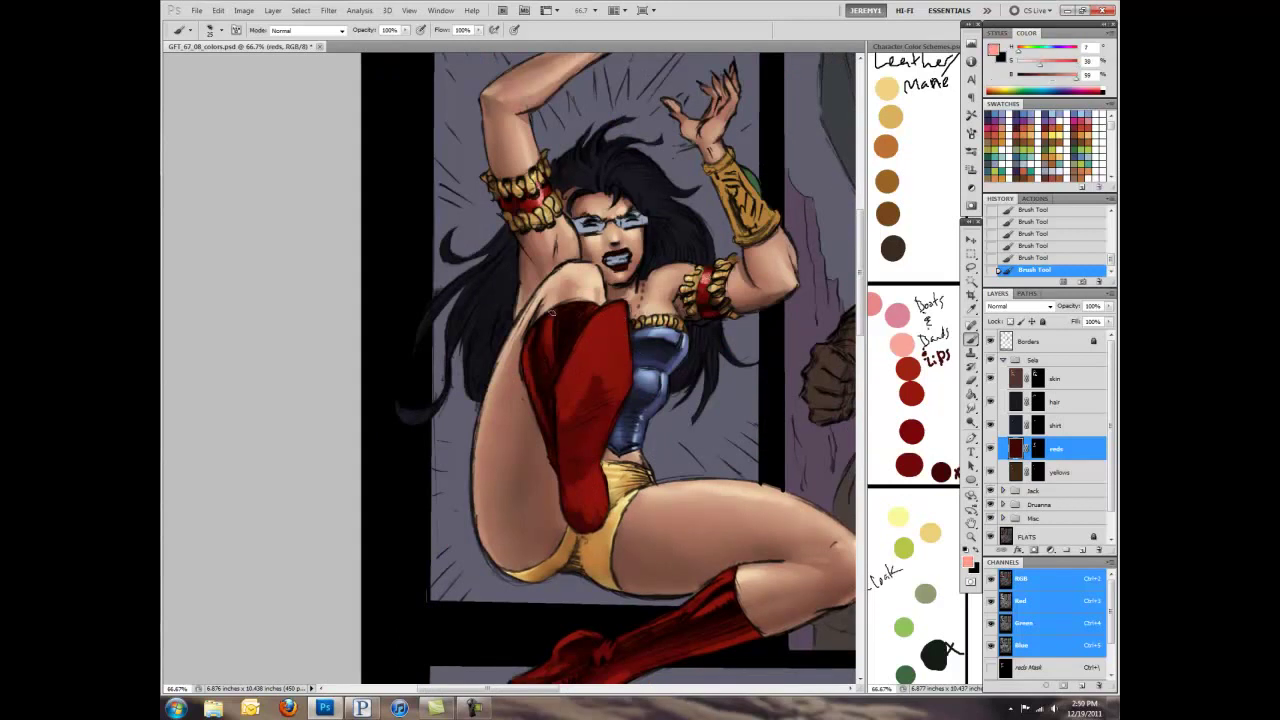
left_click_drag(560, 310, 610, 390)
left_click_drag(625, 310, 590, 500)
Step: Add light highlight strokes to the lower boot, smudge them, and add small red strokes near the thigh
left_click_drag(590, 330, 600, 370)
scroll(600, 370, "down", 5)
left_click_drag(690, 365, 580, 425)
left_click_drag(715, 420, 495, 460)
left_click(576, 441, "alt")
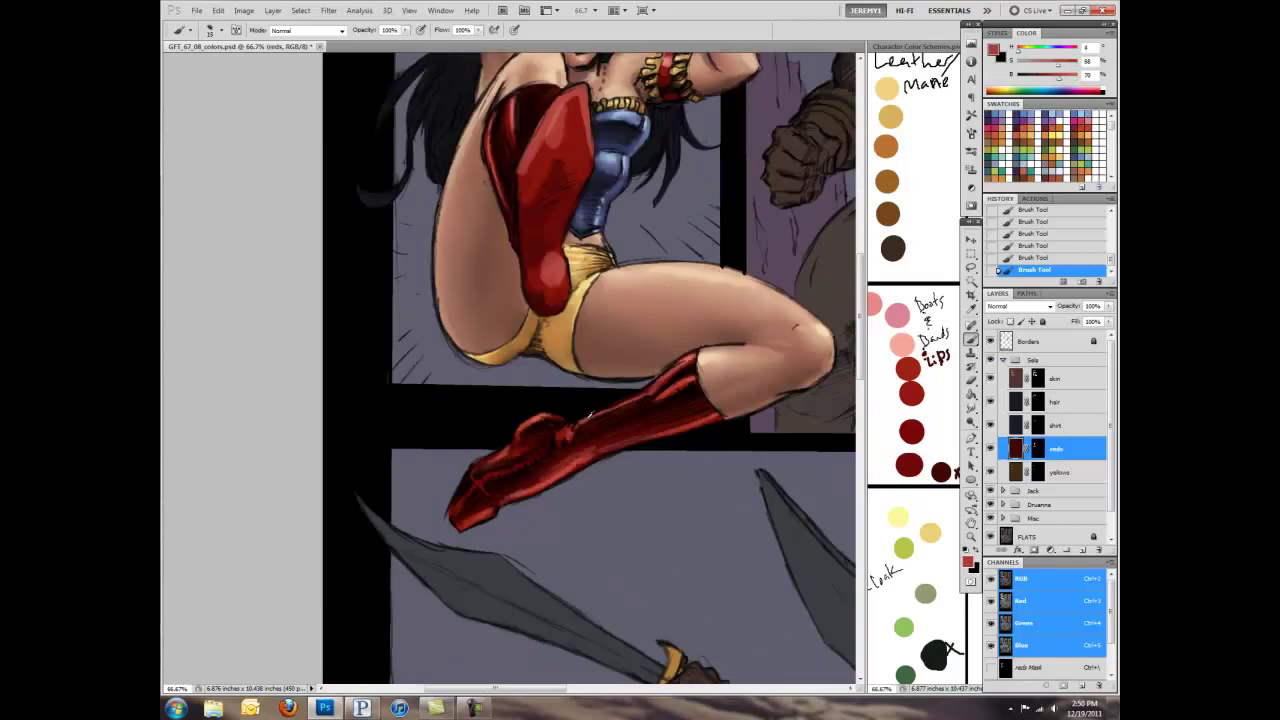
scroll(540, 450, "up", 3)
key("r")
mouse_move(545, 455)
left_mouse_down()
mouse_move(560, 443)
mouse_move(524, 452)
left_mouse_up()
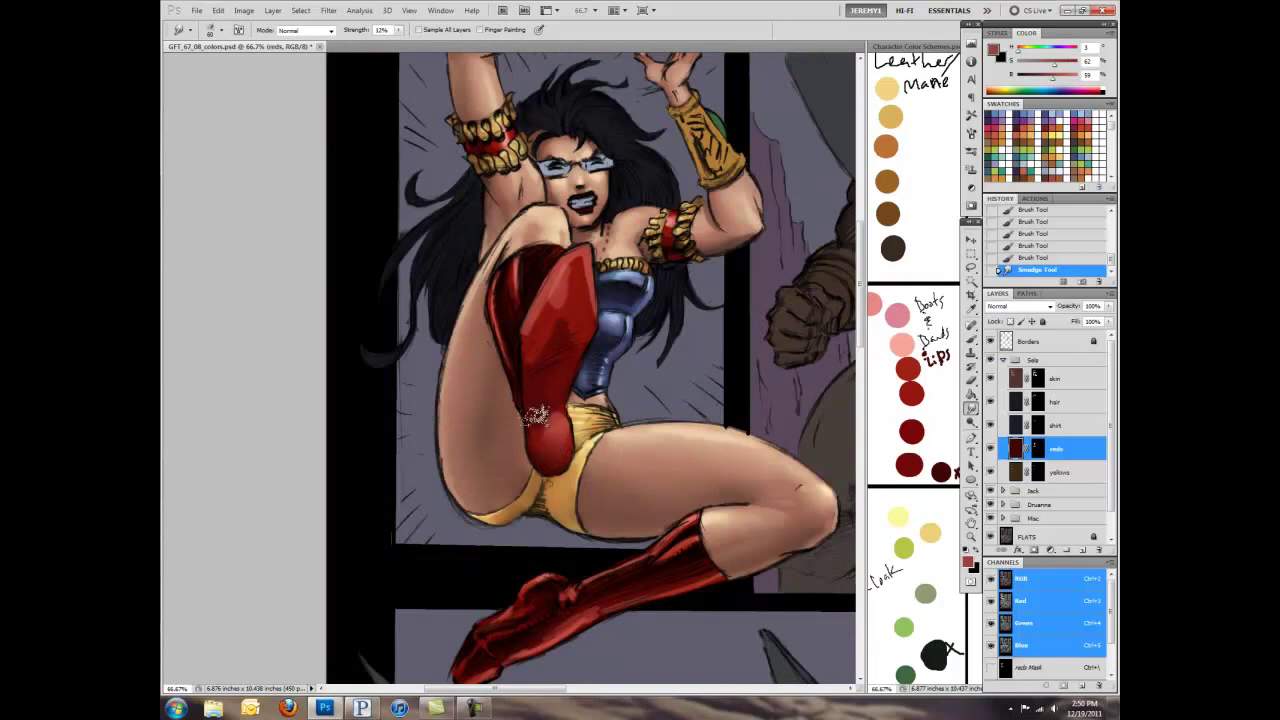
key("b")
left_click(554, 422, "alt")
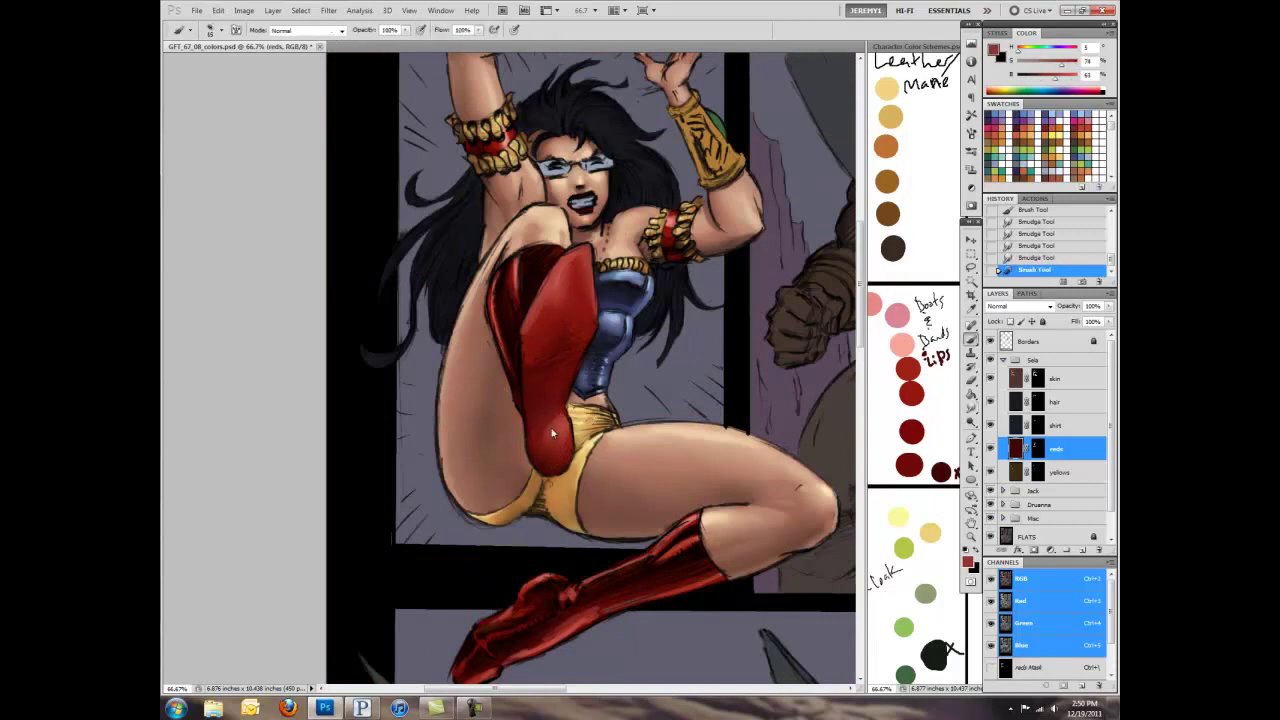
left_click_drag(554, 422, 549, 452)
Step: Paint lighter red highlights on the boot, smudge them soft, then add darker shading down the boot
left_click(594, 317, "alt")
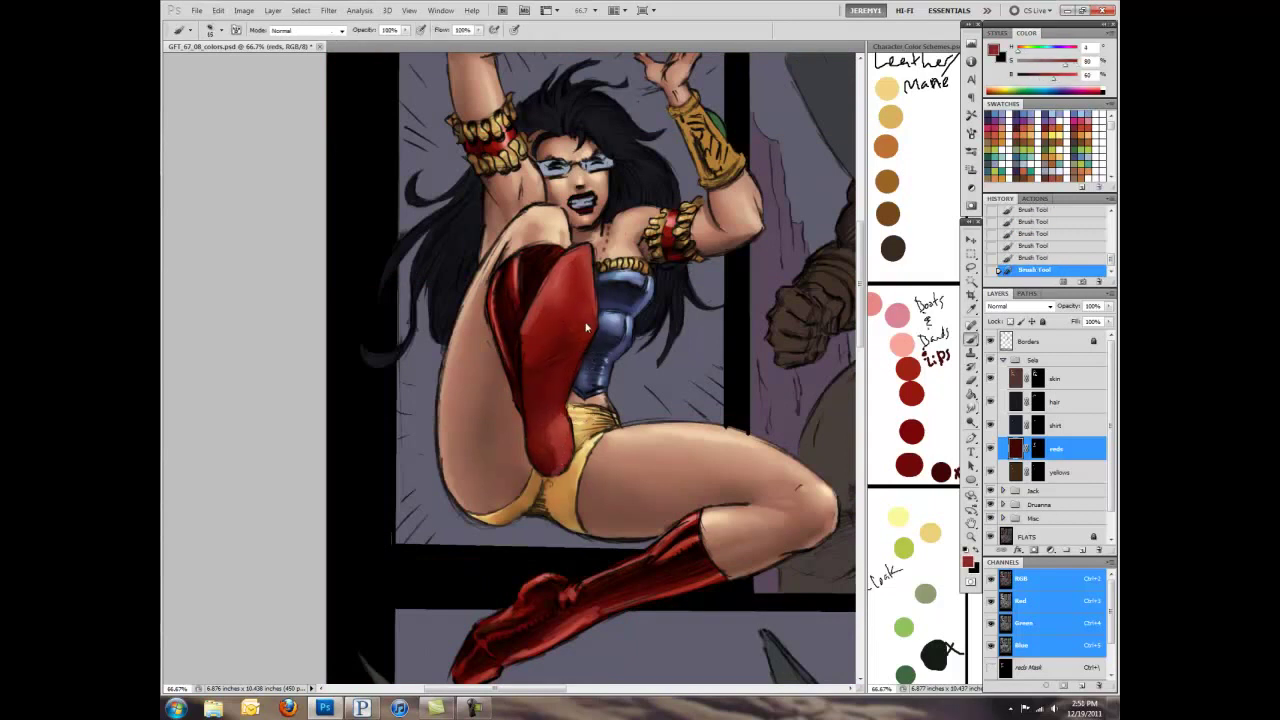
left_click_drag(585, 268, 530, 390)
mouse_move(554, 298)
left_mouse_down()
mouse_move(565, 315)
mouse_move(600, 295)
mouse_move(589, 270)
left_mouse_up()
left_click(565, 310, "alt")
key("r")
mouse_move(552, 420)
left_mouse_down()
mouse_move(565, 428)
mouse_move(600, 300)
mouse_move(700, 536)
left_mouse_up()
key("b")
left_click_drag(577, 186, 572, 302)
left_click(546, 213, "alt")
left_click_drag(546, 213, 609, 446)
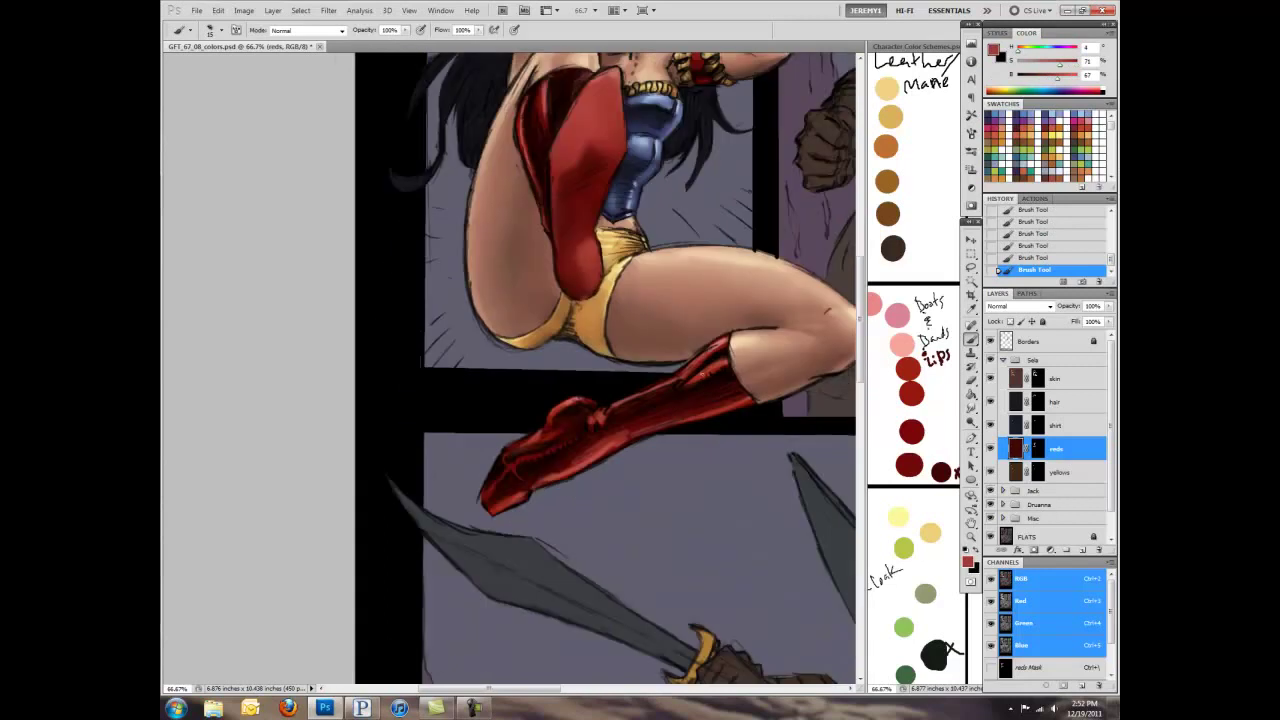
Step: Pick a light pink from the swatches and add a light highlight to the red boot
left_click(652, 424, "alt")
left_click(510, 466, "alt")
mouse_move(492, 500)
left_mouse_down()
mouse_move(721, 508)
mouse_move(590, 340)
left_mouse_up()
left_click(460, 511, "alt")
scroll(773, 358, "up", 3)
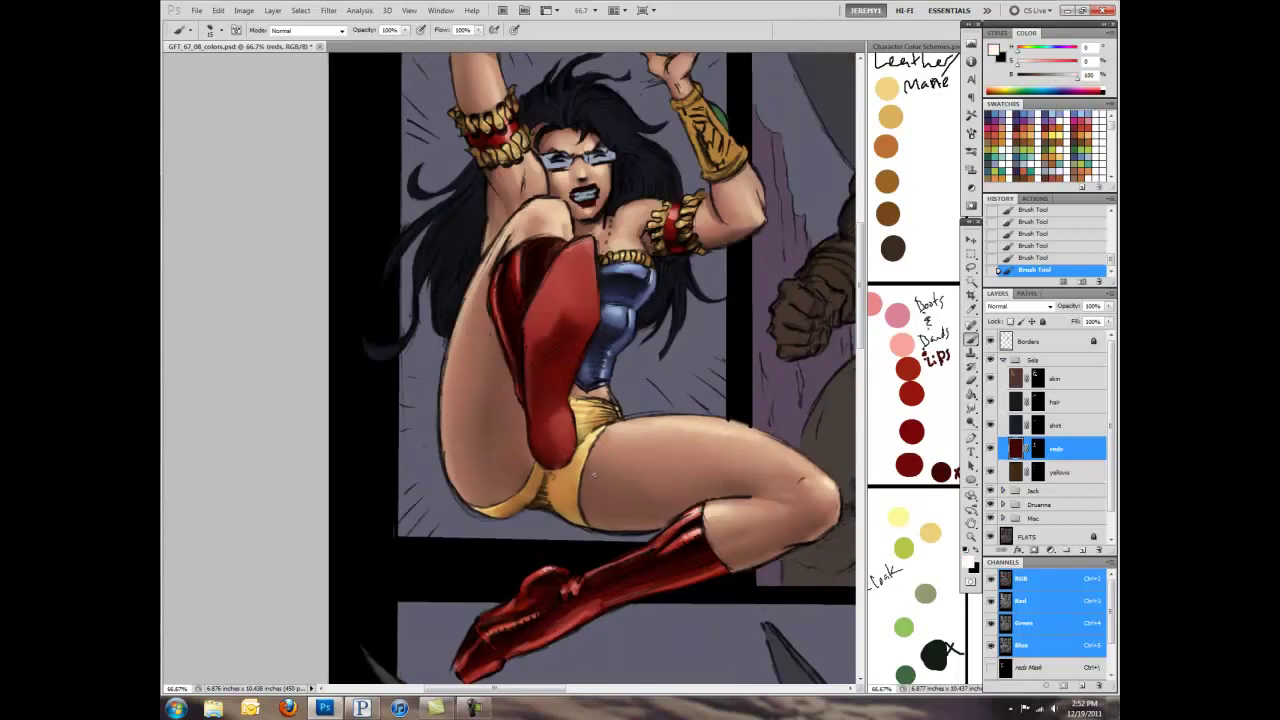
left_click(903, 343, "alt")
left_click_drag(583, 294, 586, 276)
Step: Smudge-blend the red highlights on her top, then paint red onto her lips
key("r")
key("ctrl+alt+0")
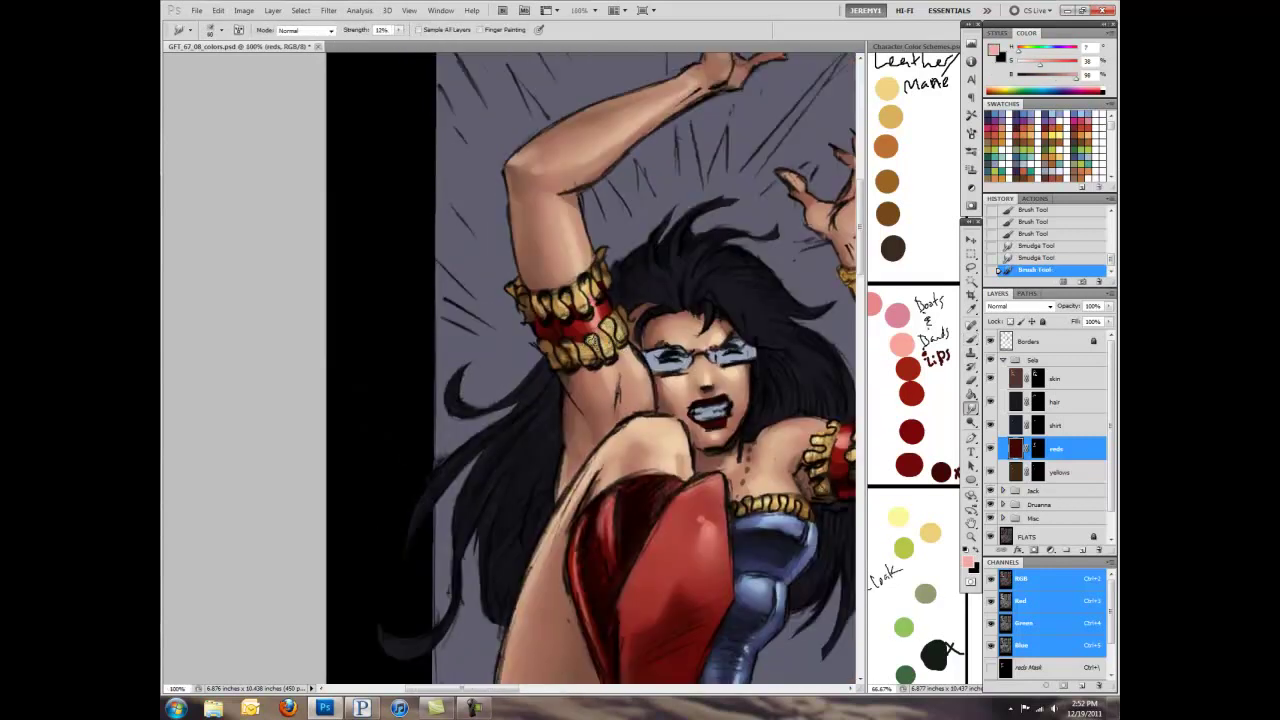
left_click_drag(590, 345, 592, 330)
key("ctrl+minus")
key("b")
key("ctrl+plus")
key("ctrl+plus")
left_click_drag(672, 462, 680, 463)
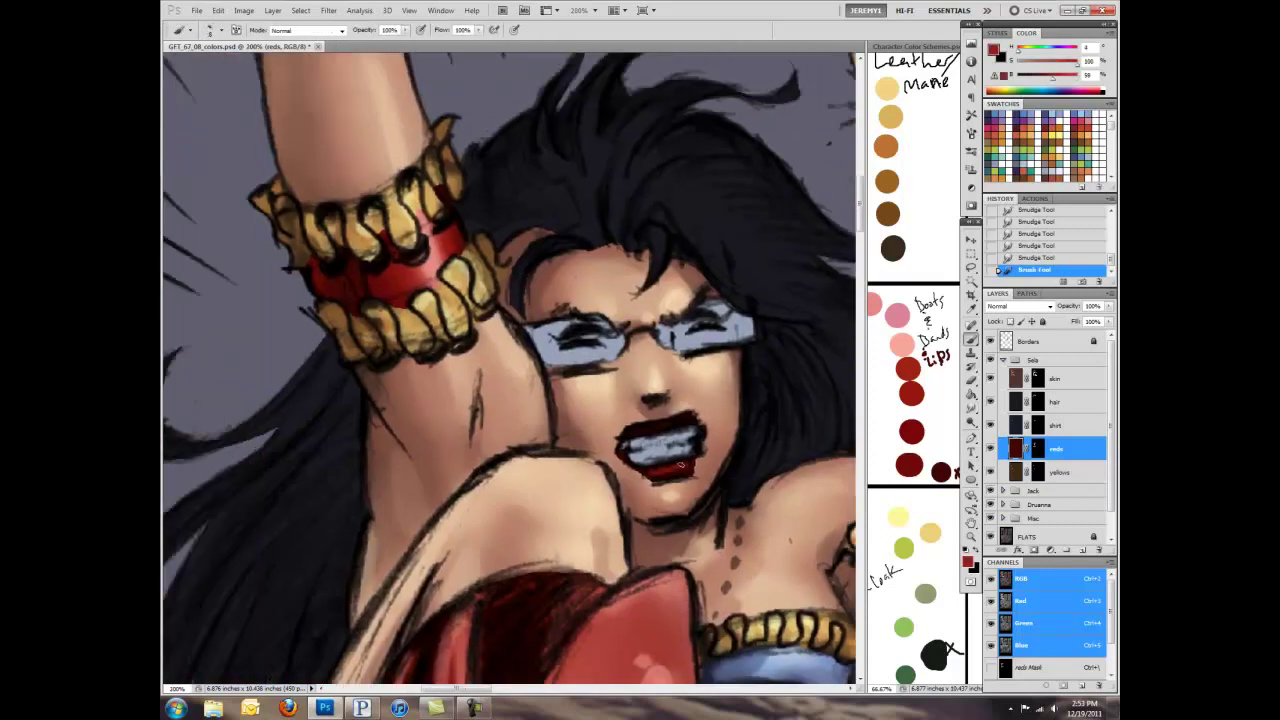
left_click(681, 463, "alt")
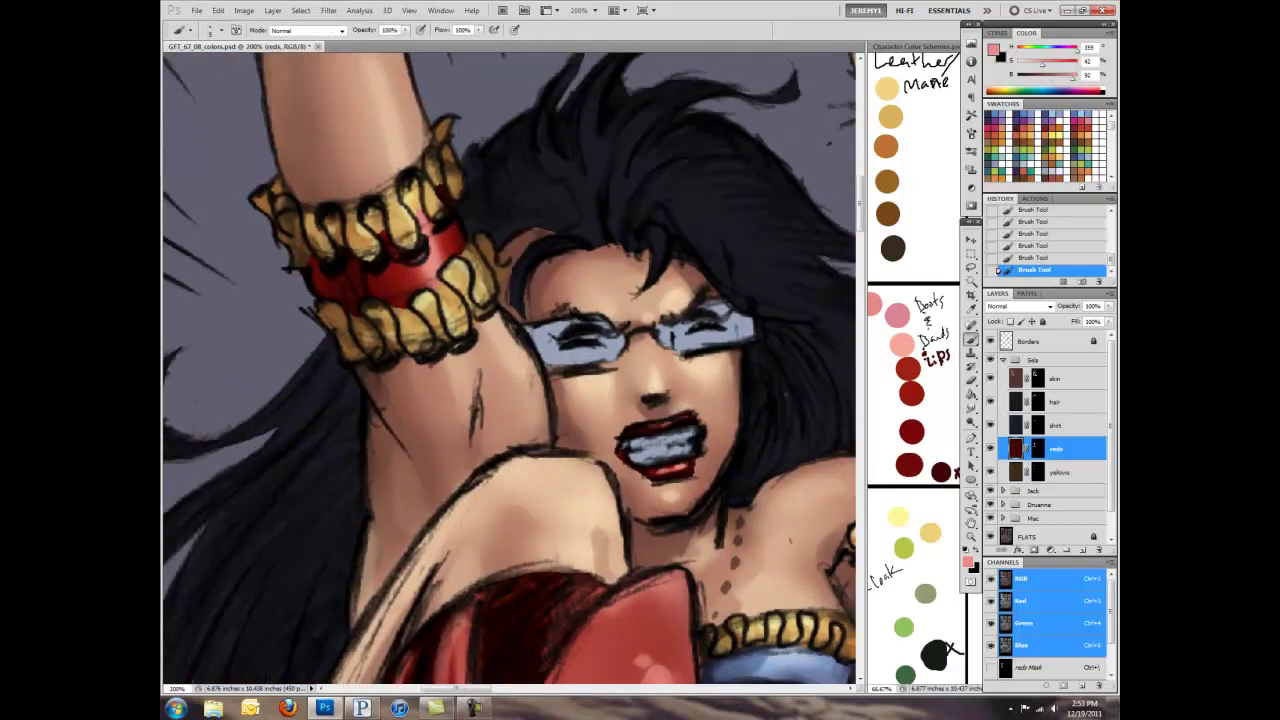
Step: Select the hair layer, set the brush to Screen, 75% opacity, 50% flow, with a light blue
key("ctrl+minus")
key("ctrl+minus")
key("ctrl+plus")
key("ctrl+plus")
left_click(928, 438, "alt")
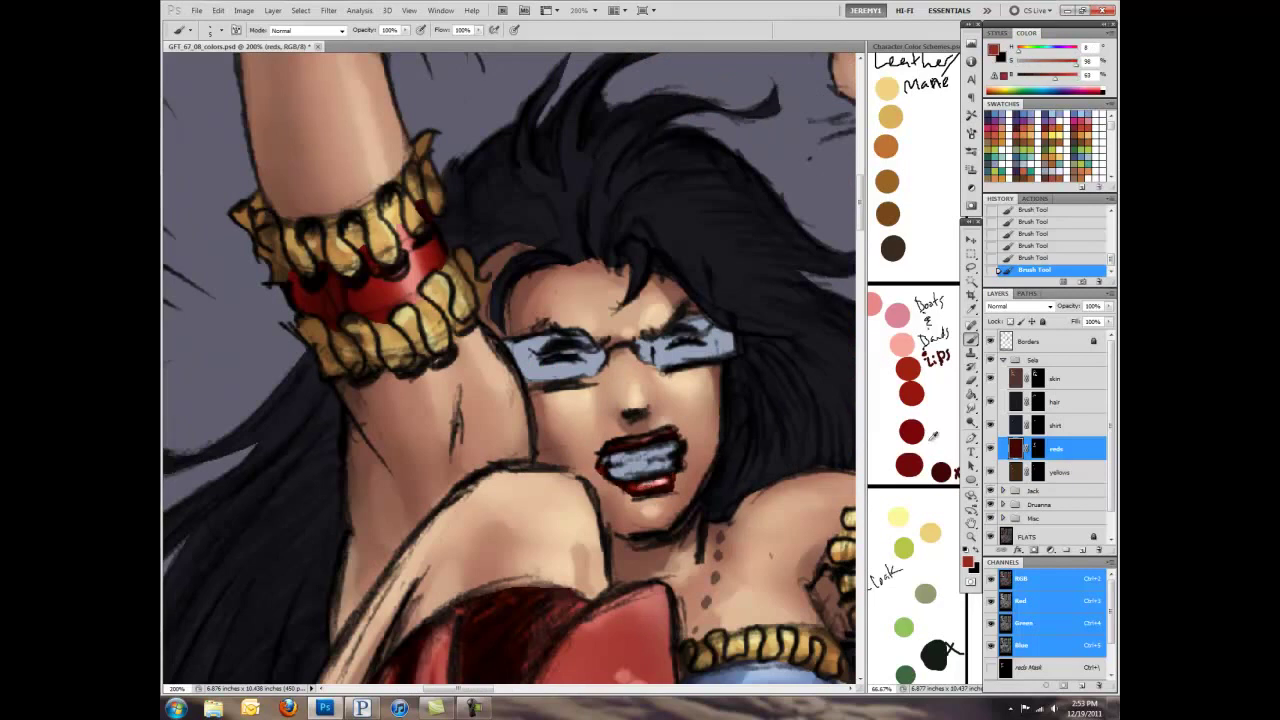
key("ctrl+minus")
key("ctrl+minus")
key("ctrl+minus")
left_click_drag(788, 553, 652, 475)
left_click(1058, 401)
left_click(190, 30)
left_click(260, 100)
scroll(910, 300, "down", 5)
left_click(885, 140, "alt")
Step: Paint pale blue highlight streaks along the top and length of the heroine's hair
key("ctrl+plus")
left_click_drag(560, 345, 510, 328)
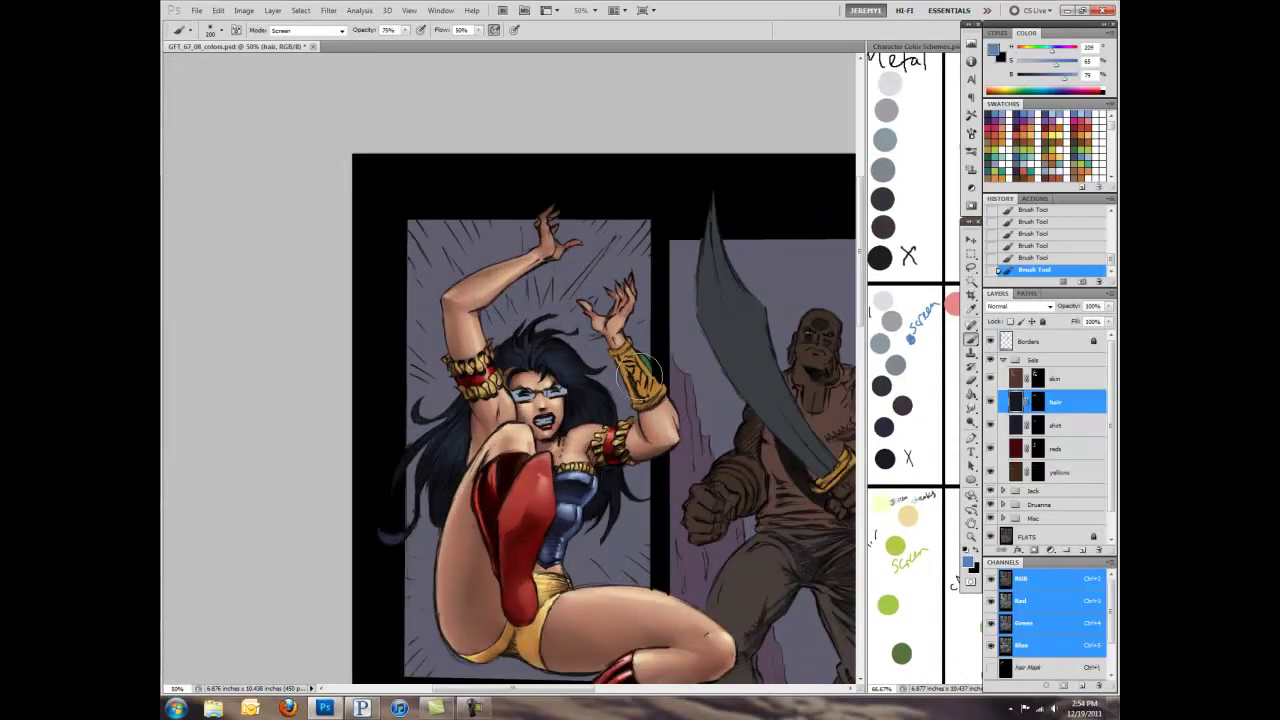
left_click_drag(638, 368, 604, 398)
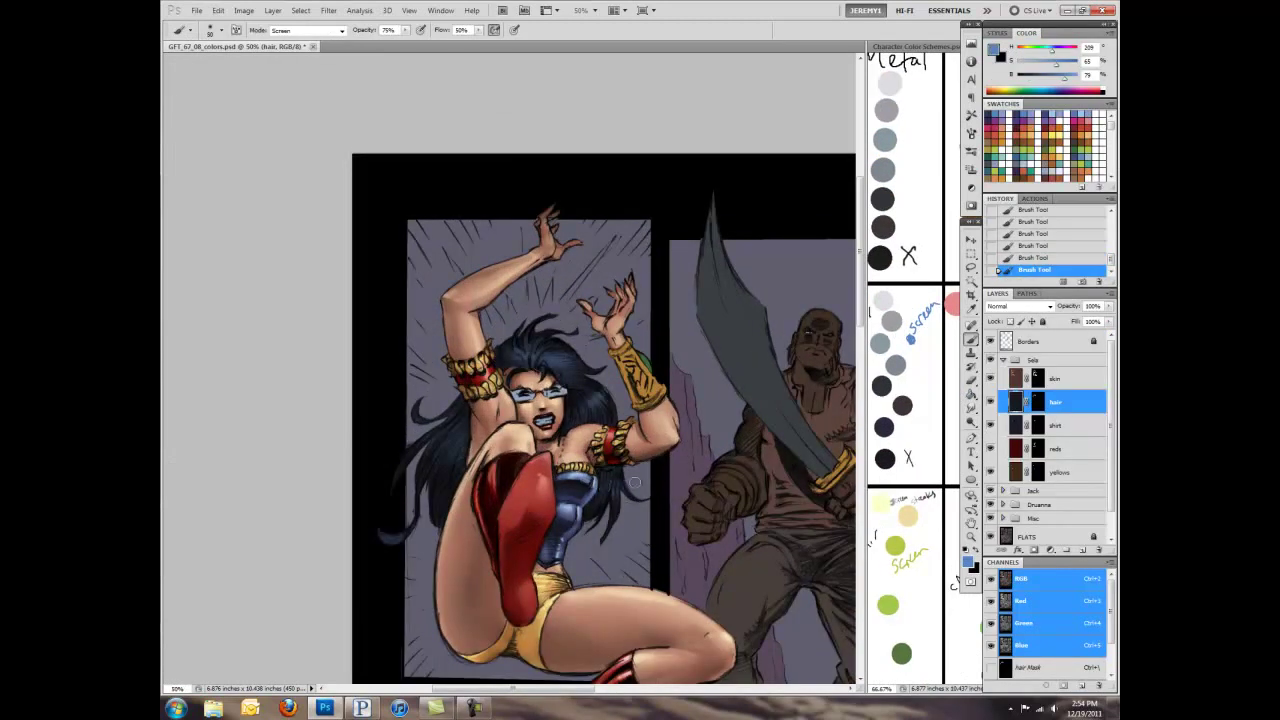
left_click_drag(454, 399, 415, 451)
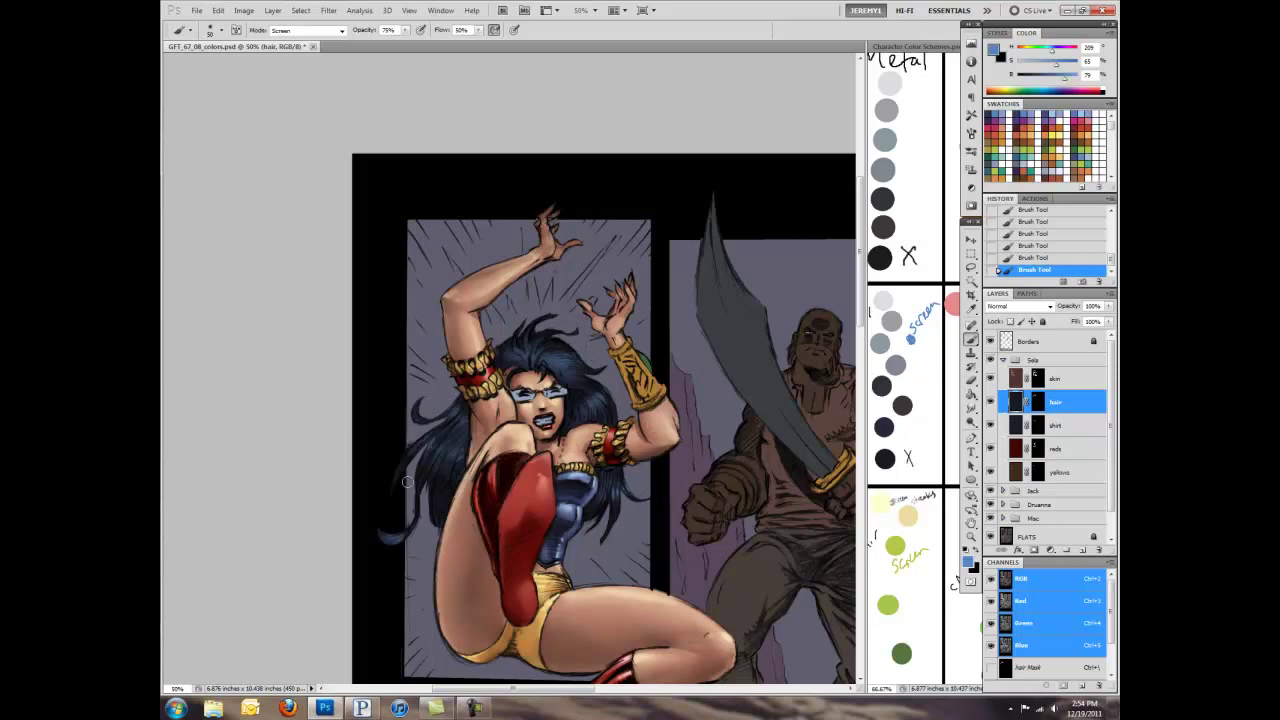
Step: Pan across the heroine's head and upper body, then set the brush blending mode to Normal
key("ctrl+plus")
key("ctrl+plus")
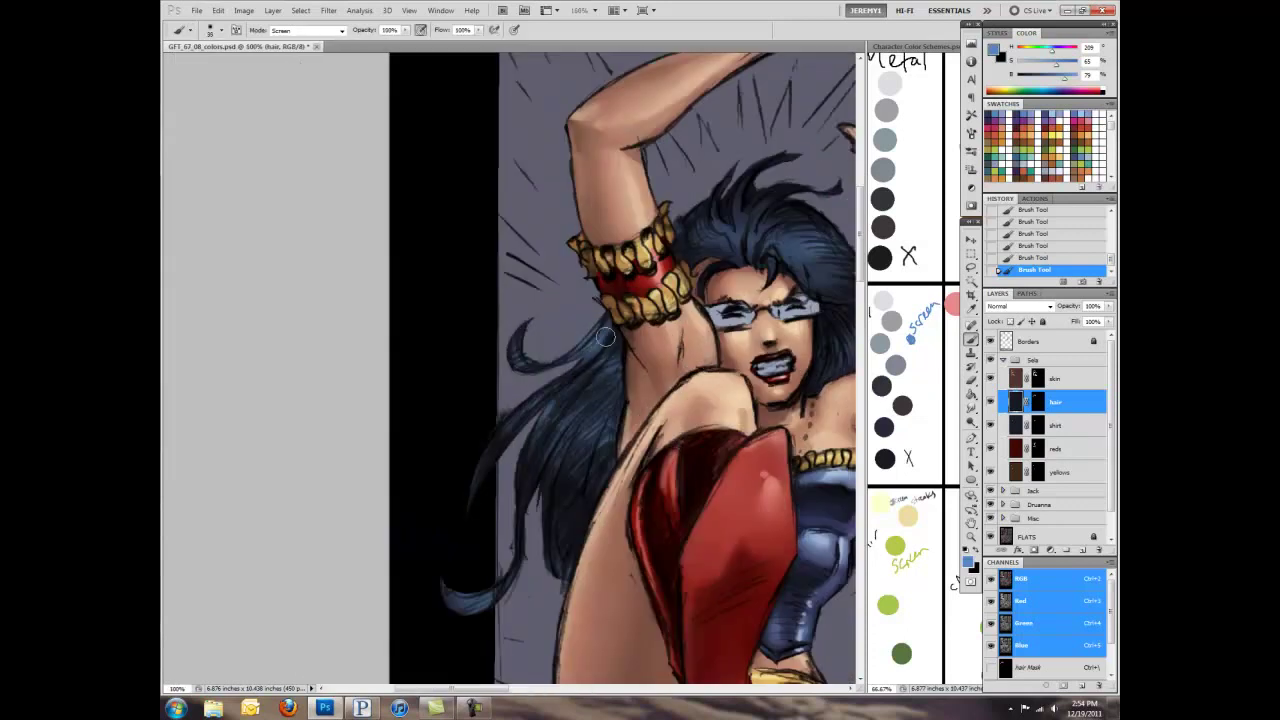
left_click_drag(560, 495, 550, 525)
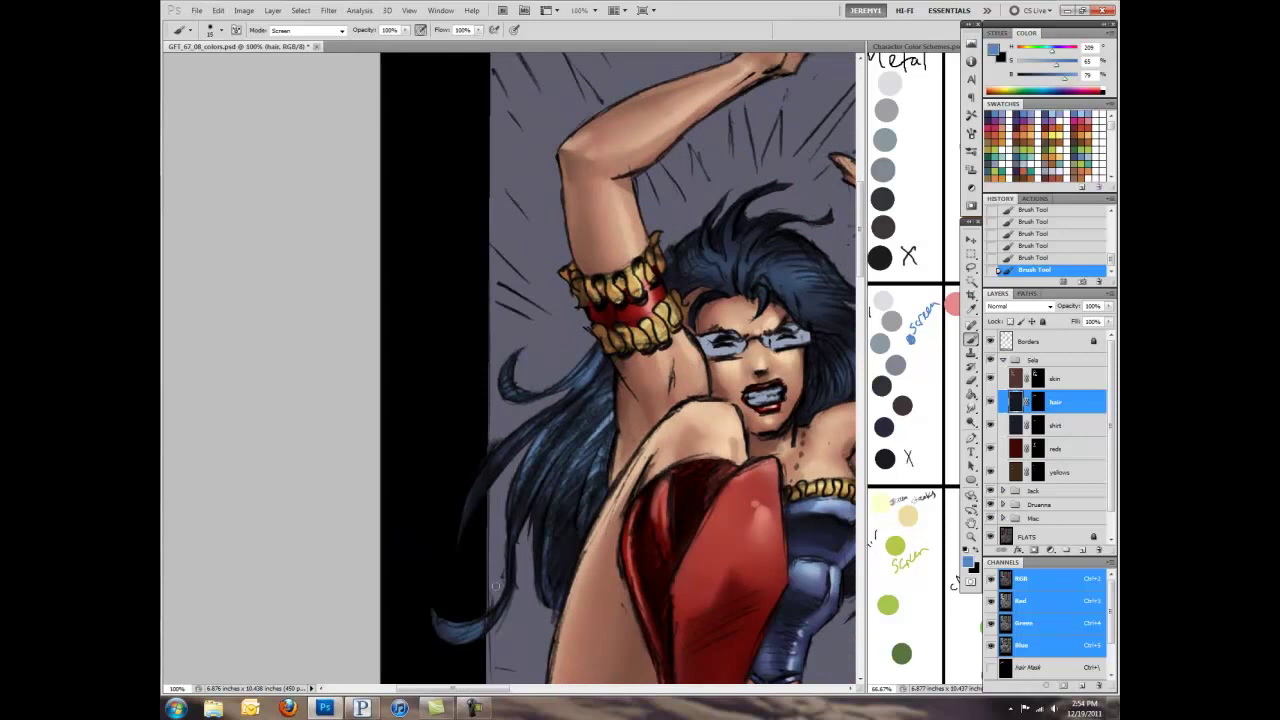
mouse_move(706, 305)
left_mouse_down()
mouse_move(620, 402)
mouse_move(522, 344)
mouse_move(594, 412)
left_mouse_up()
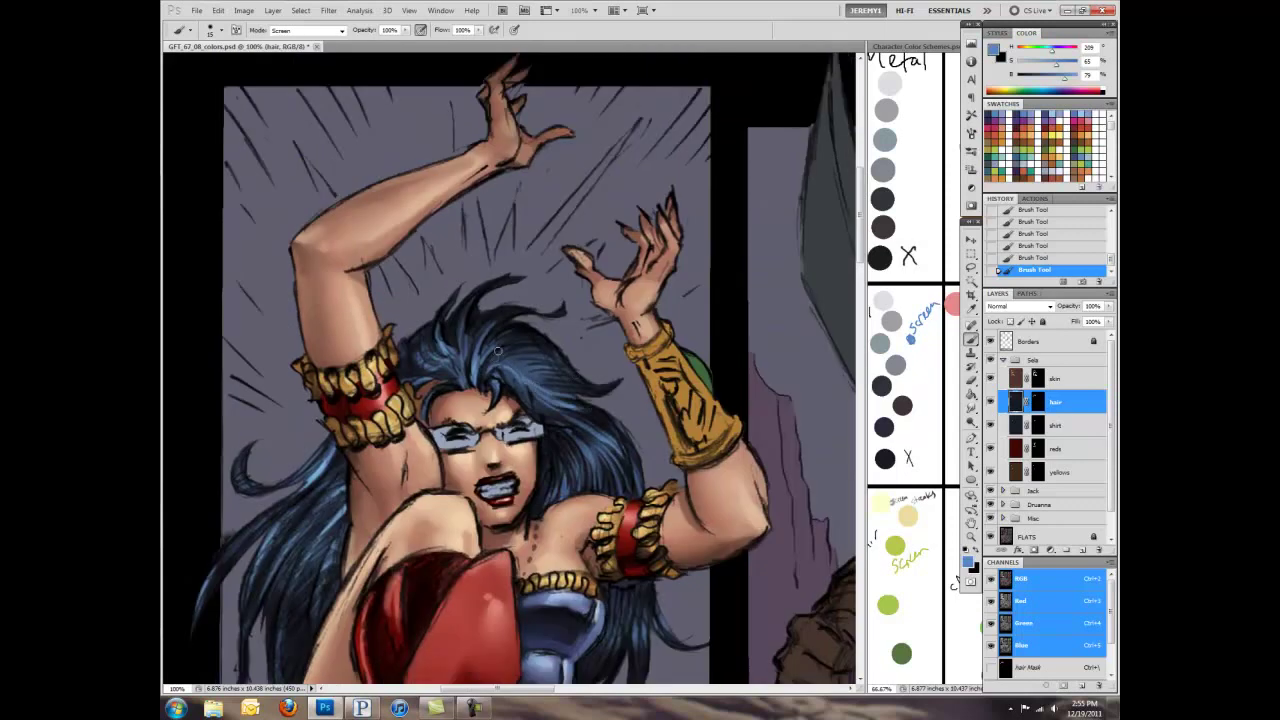
left_click_drag(530, 366, 618, 318)
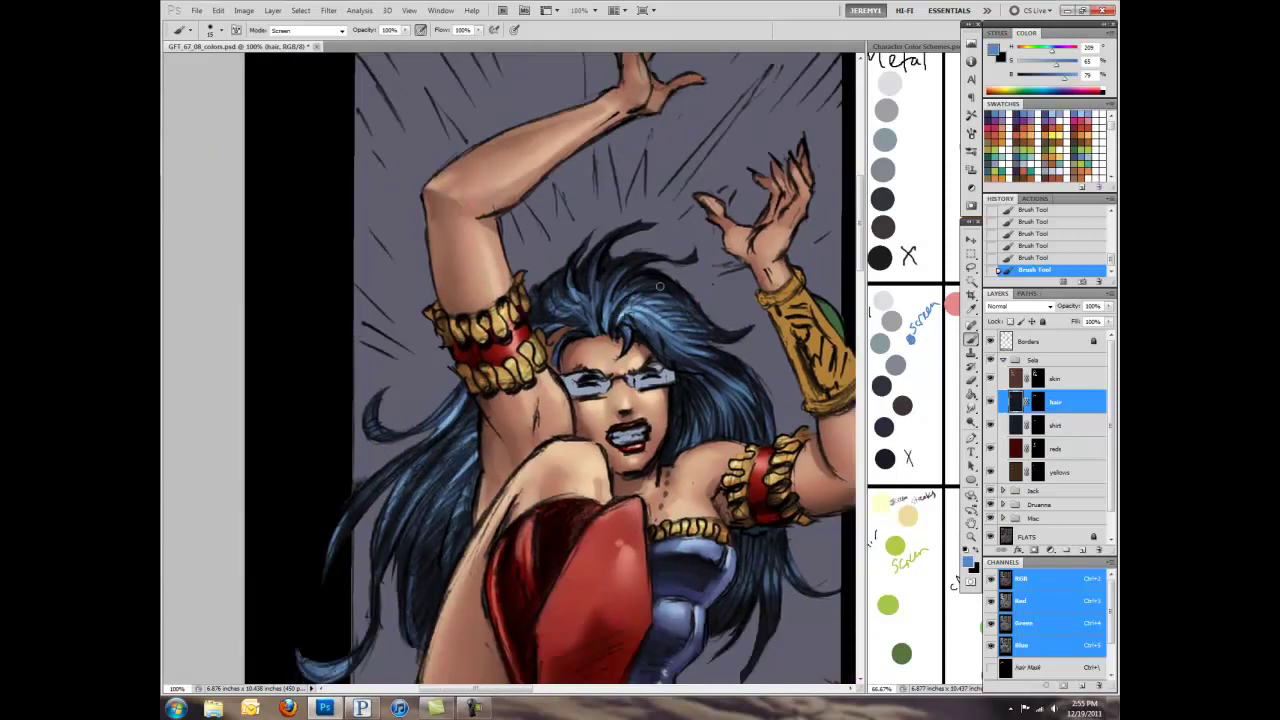
left_click_drag(578, 236, 428, 181)
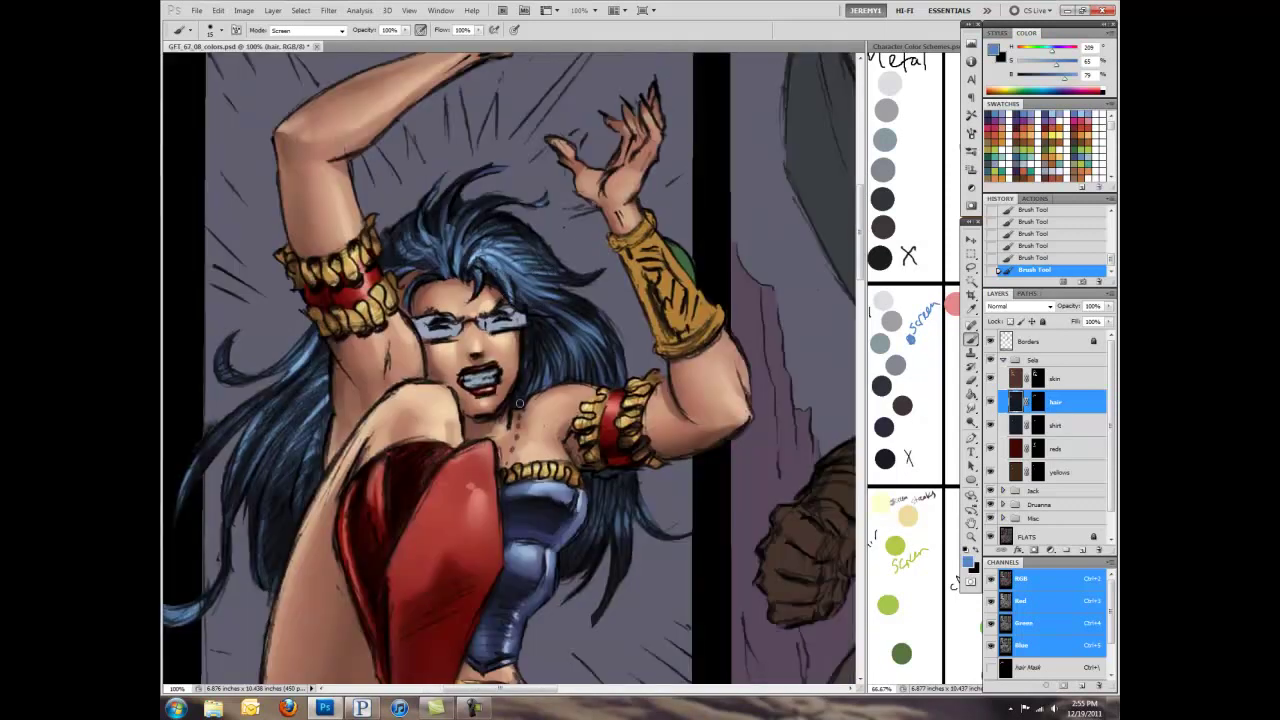
left_click_drag(585, 336, 598, 341)
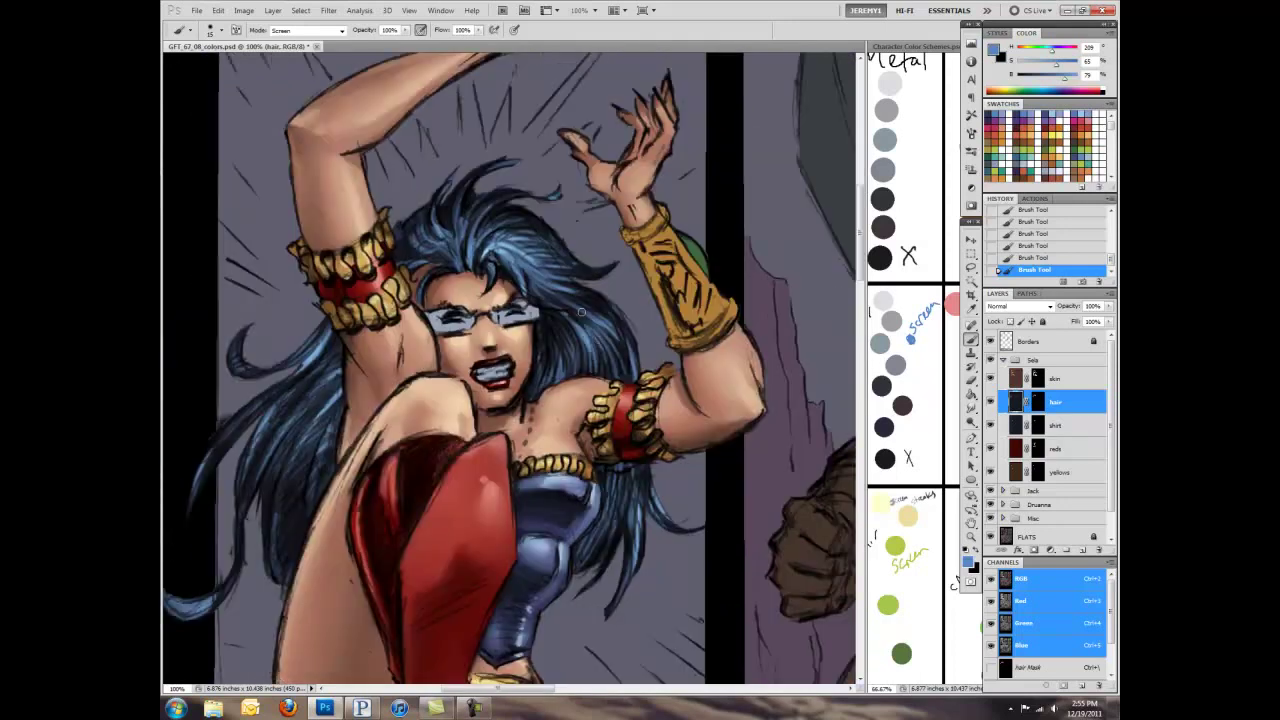
scroll(598, 340, "down", 1)
scroll(620, 342, "down", 2)
scroll(671, 345, "up", 2)
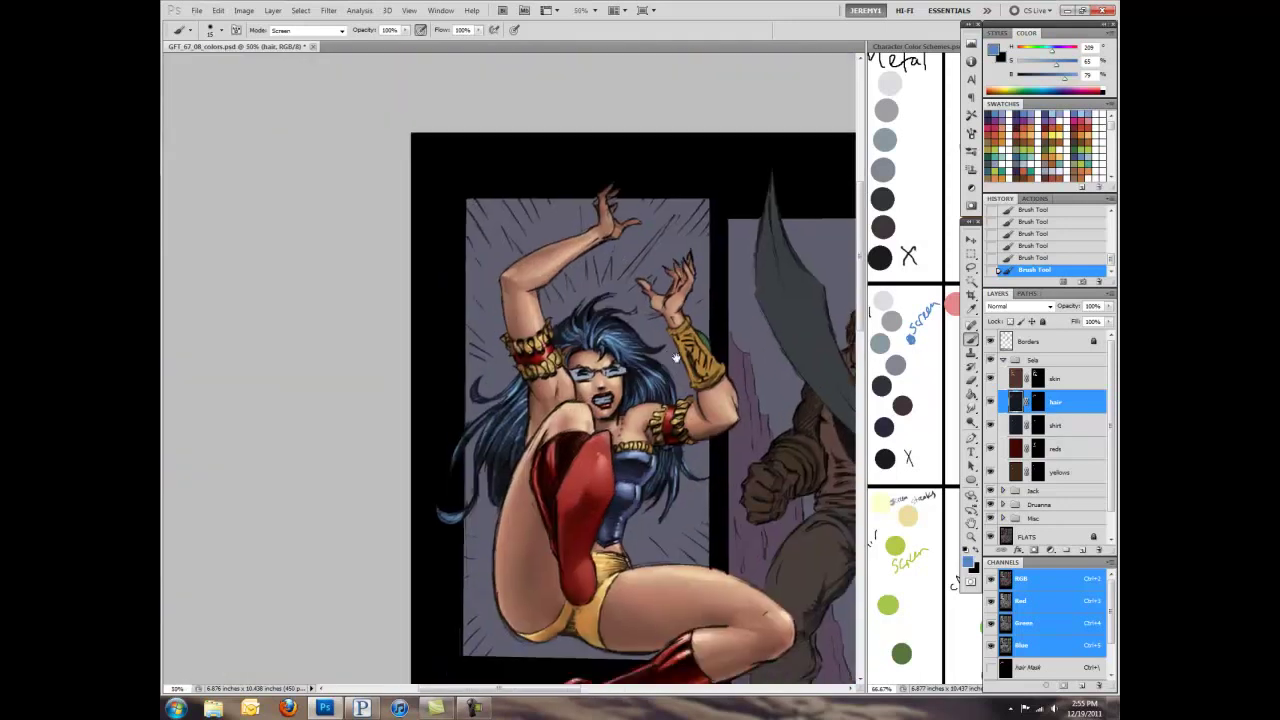
left_click(305, 30)
left_click(290, 44)
Step: Look over the heroine's lower body and set the brush blending mode back to Screen
scroll(646, 380, "up", 2)
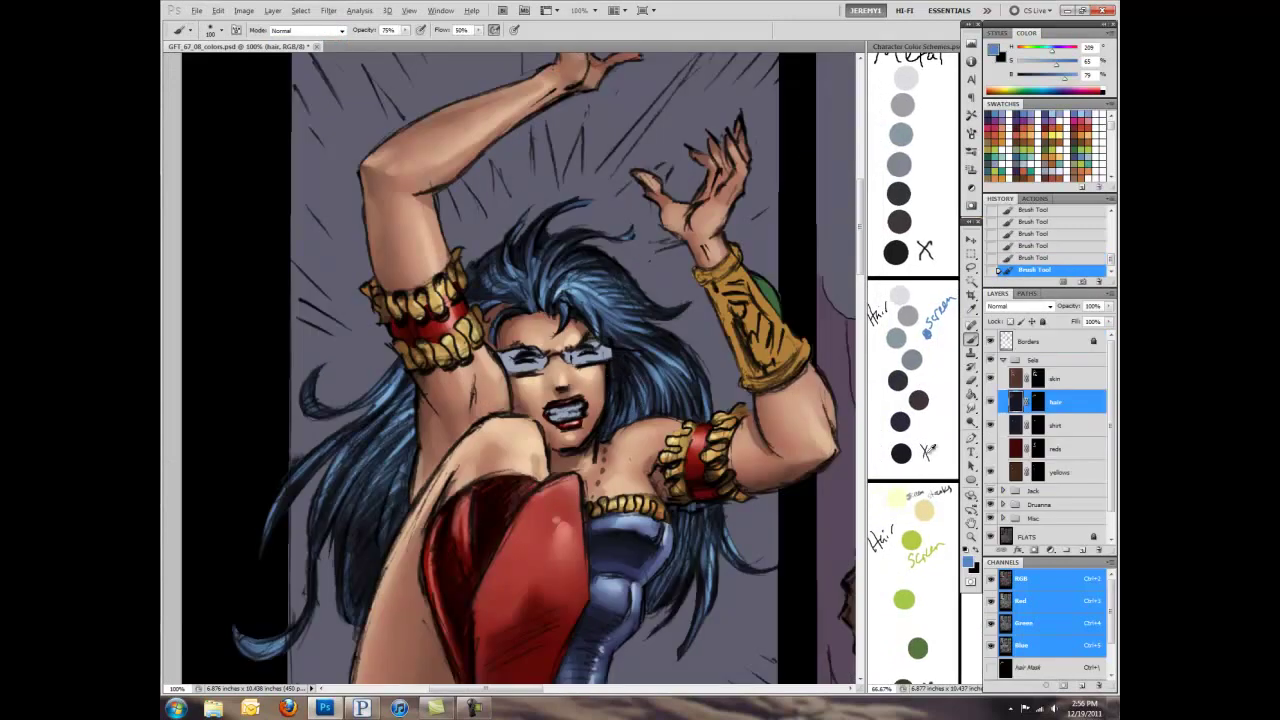
mouse_move(646, 380)
left_mouse_down()
mouse_move(620, 254)
mouse_move(616, 455)
left_mouse_up()
left_click_drag(488, 331, 579, 279)
left_click_drag(512, 584, 618, 428)
scroll(618, 428, "down", 1)
scroll(618, 428, "down", 2)
left_click(305, 30)
left_click(290, 162)
Step: Collapse the heroine's Sola layer group in the Layers panel
scroll(686, 404, "up", 1)
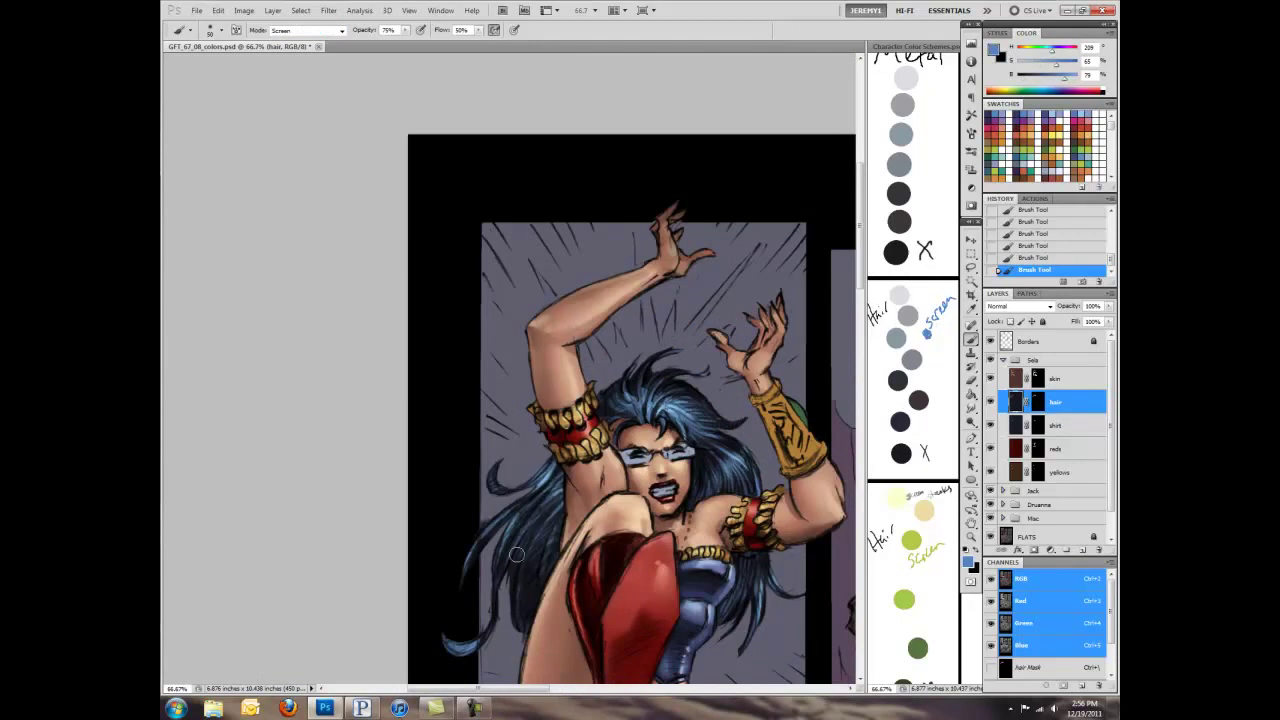
scroll(684, 433, "up", 1)
scroll(686, 432, "down", 2)
scroll(700, 460, "up", 2)
scroll(740, 500, "down", 2)
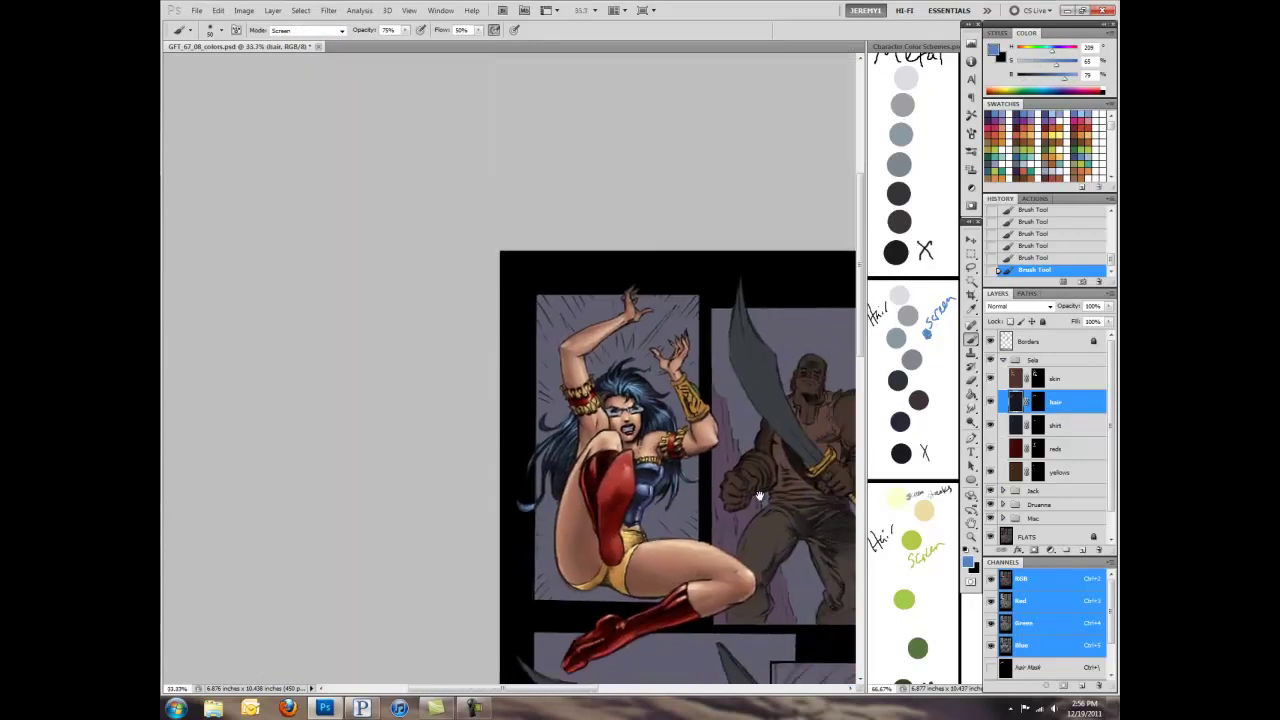
left_click(1047, 356)
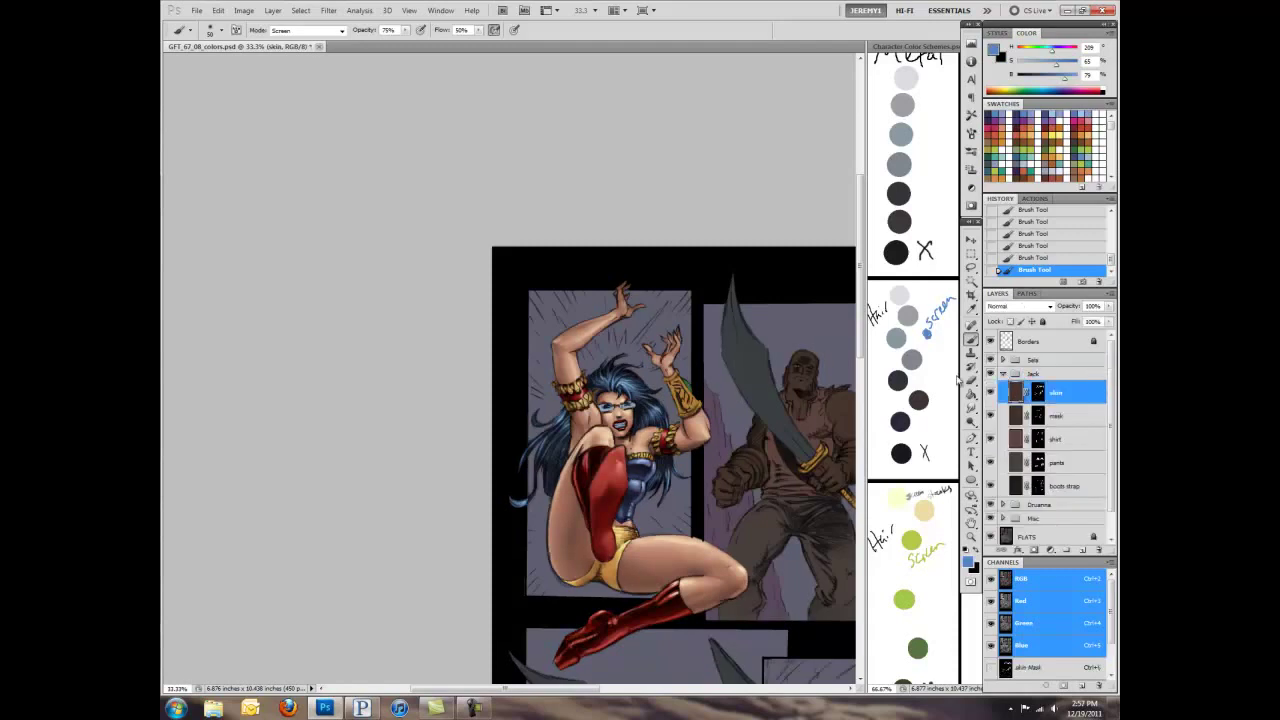
Step: Check the colour reference sheet, choose a Normal 100% brush preset, and pick a brown skin tone
left_click(883, 400)
scroll(883, 400, "up", 5)
scroll(883, 400, "up", 3)
left_click(487, 345)
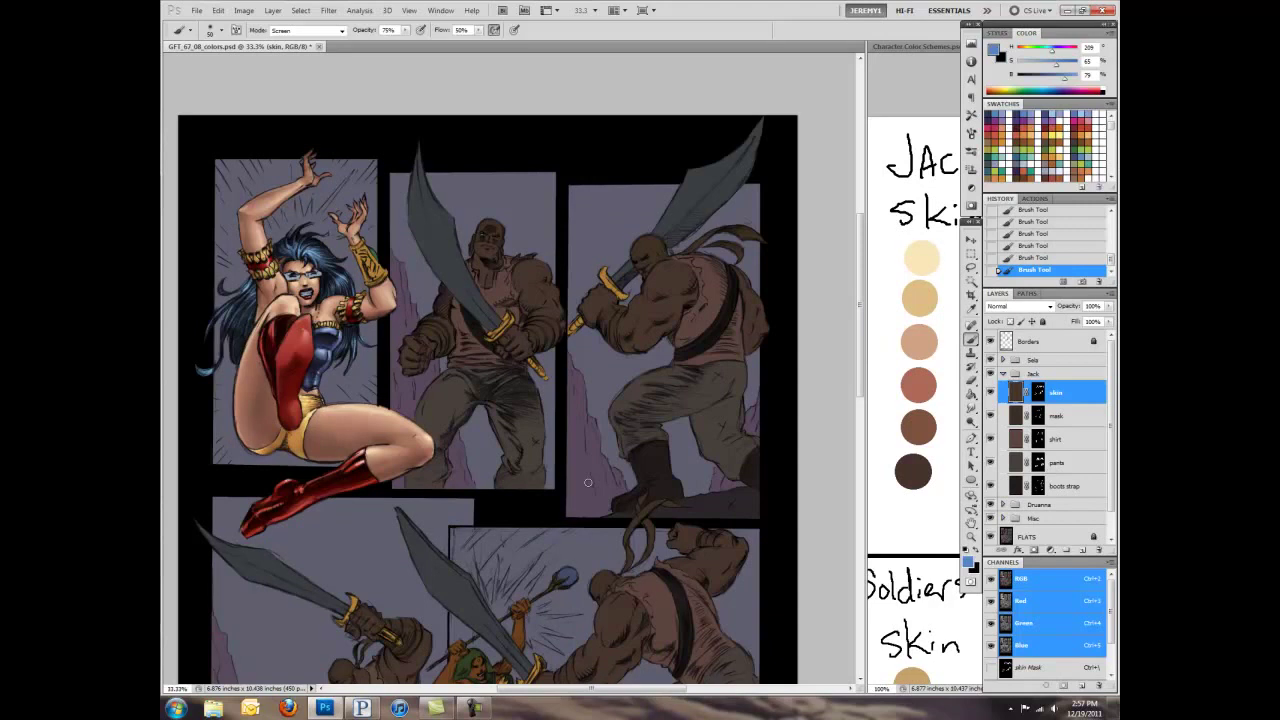
left_click(180, 29)
left_click(250, 80)
left_click(927, 425, "alt")
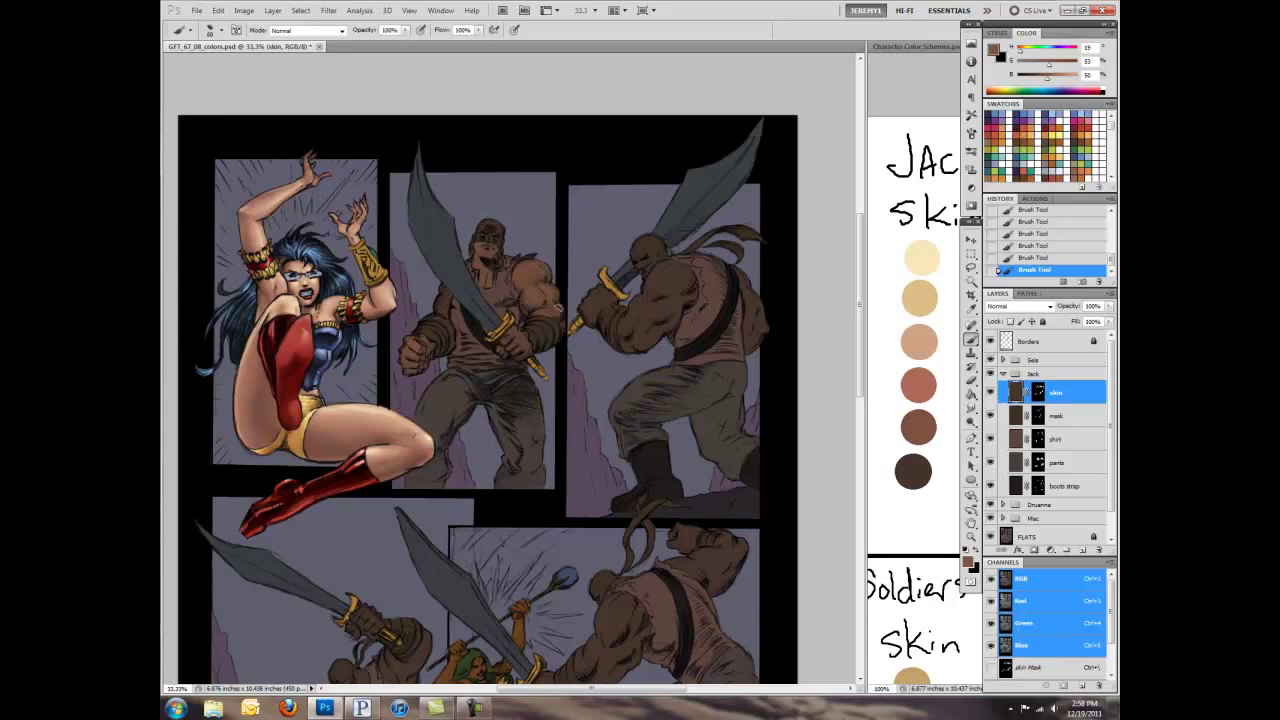
Step: Highlight the right and middle soldiers' backs, shoulders, chest, forearm and head in brown
mouse_move(620, 335)
left_mouse_down()
mouse_move(665, 275)
mouse_move(680, 268)
mouse_move(665, 300)
mouse_move(736, 271)
left_mouse_up()
scroll(450, 383, "down", 5)
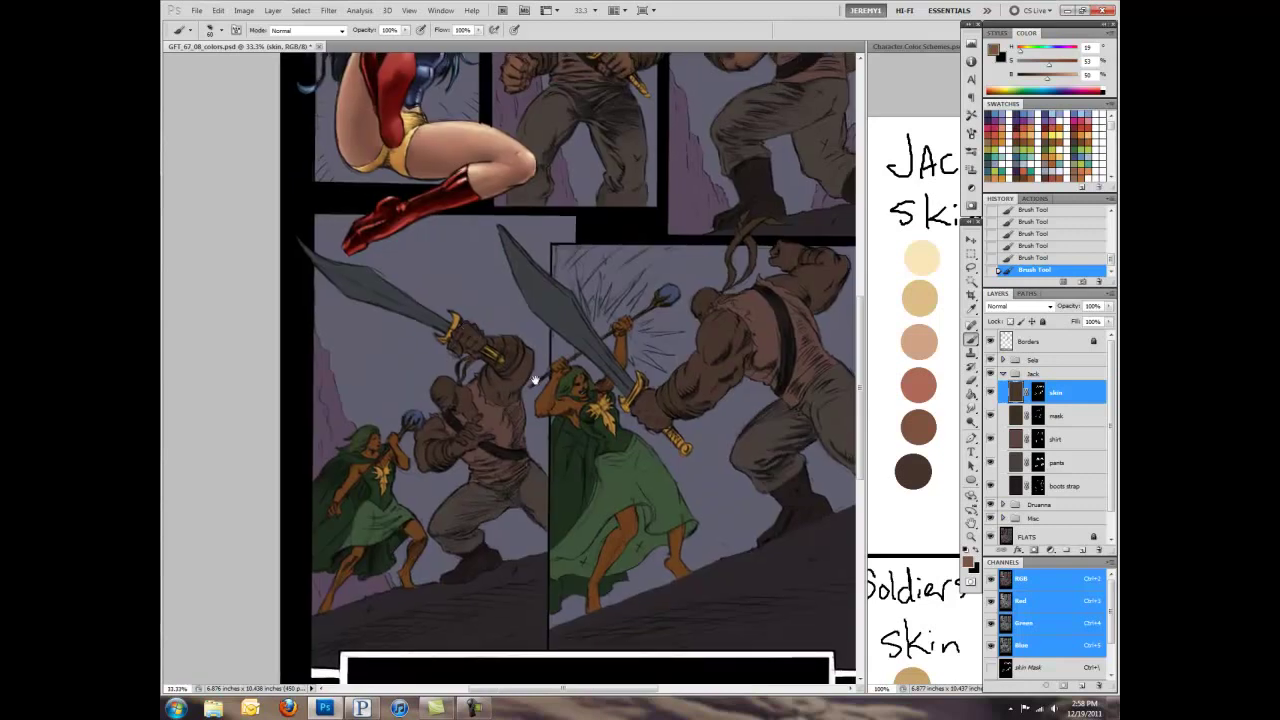
mouse_move(465, 418)
left_mouse_down()
mouse_move(498, 384)
mouse_move(530, 405)
left_mouse_up()
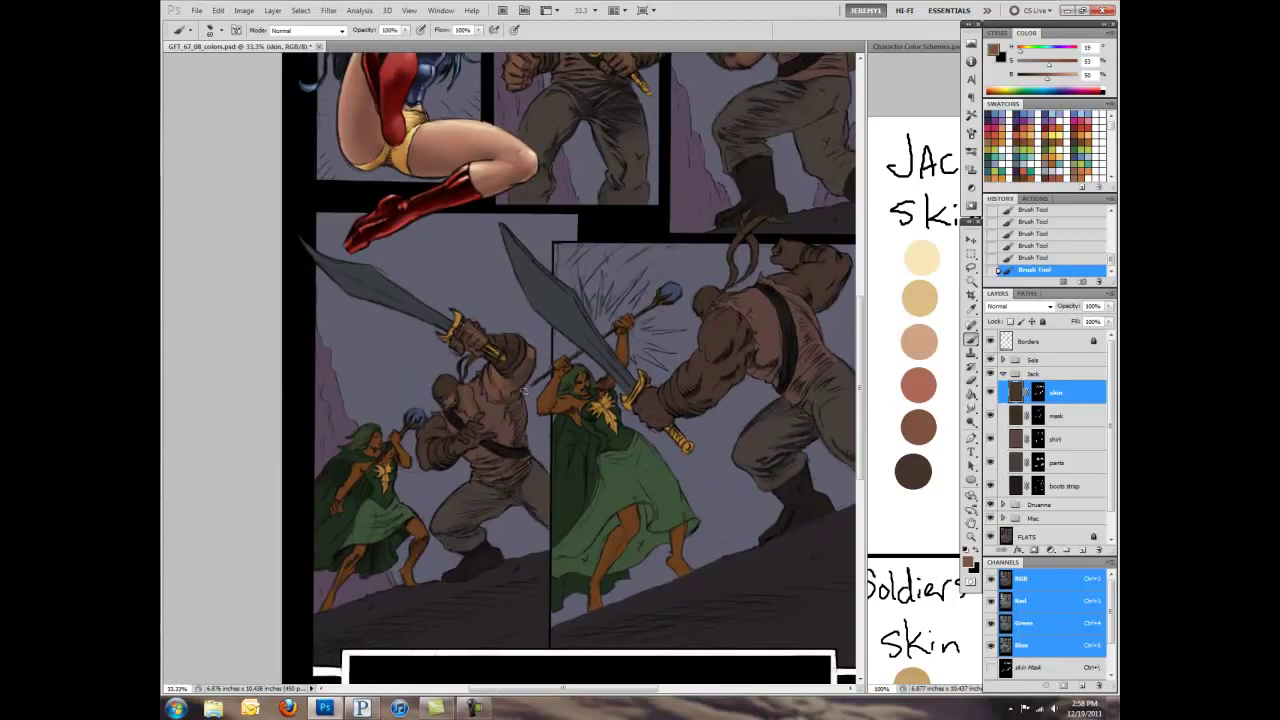
left_click_drag(438, 433, 430, 415)
mouse_move(700, 400)
left_mouse_down()
mouse_move(654, 420)
mouse_move(677, 318)
left_mouse_up()
left_click_drag(649, 404, 700, 340)
mouse_move(730, 310)
left_mouse_down()
mouse_move(795, 285)
mouse_move(756, 268)
mouse_move(789, 342)
left_mouse_up()
Step: With a slightly different skin tone, highlight the soldiers' arms, shoulders, backs and the left soldier's fist
left_click(686, 402, "alt")
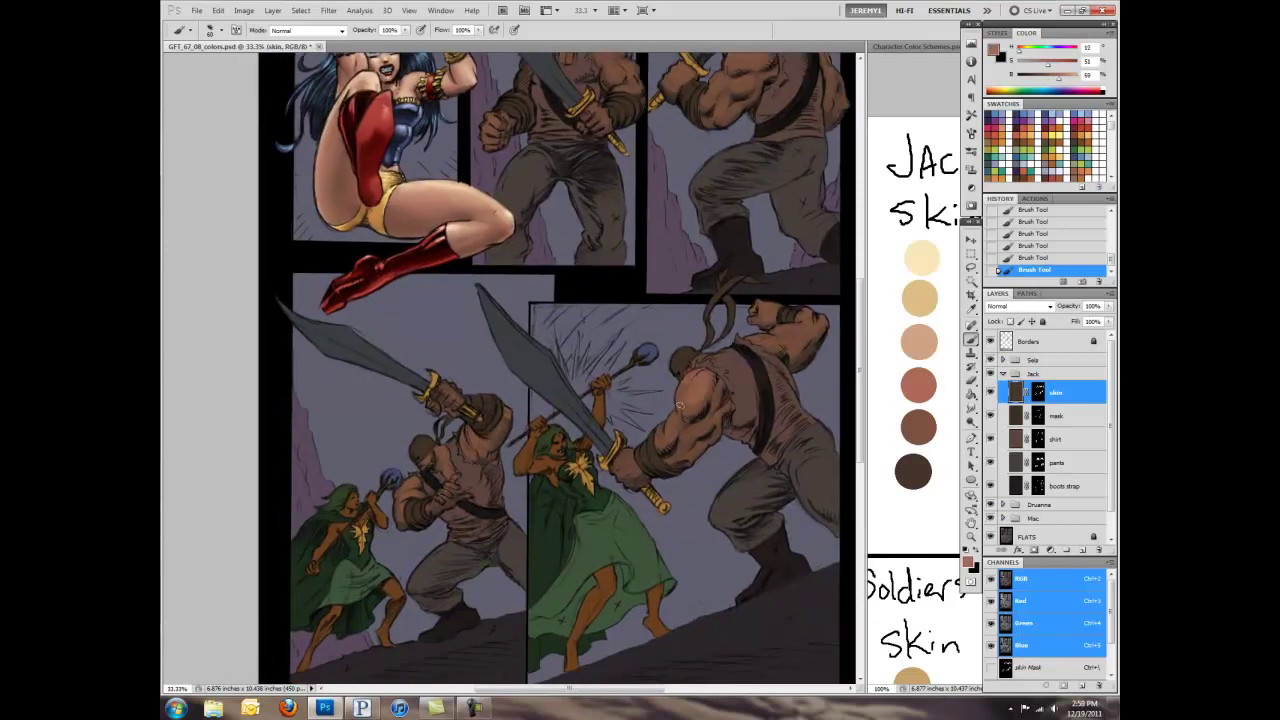
mouse_move(660, 432)
left_mouse_down()
mouse_move(628, 468)
mouse_move(717, 388)
left_mouse_up()
mouse_move(760, 342)
left_mouse_down()
mouse_move(805, 318)
mouse_move(765, 308)
left_mouse_up()
left_click_drag(462, 447, 444, 394)
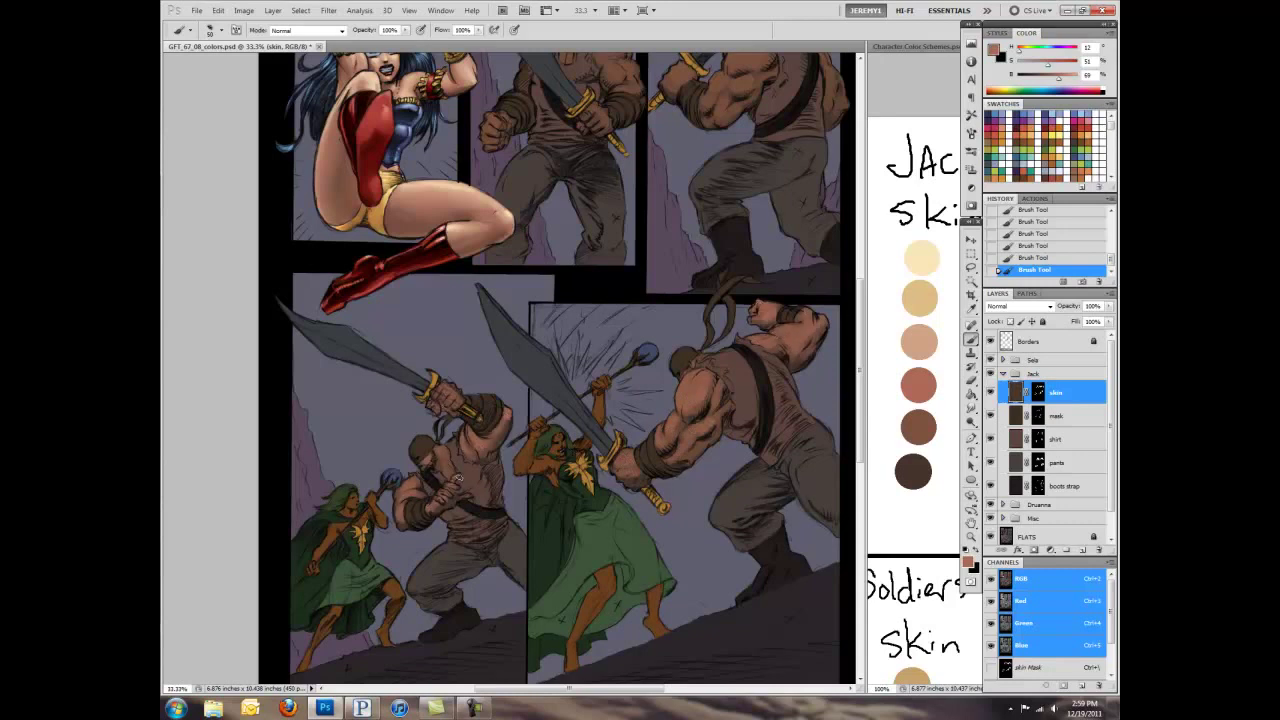
mouse_move(738, 88)
left_mouse_down()
mouse_move(648, 318)
mouse_move(742, 358)
left_mouse_up()
left_click_drag(510, 308, 540, 355)
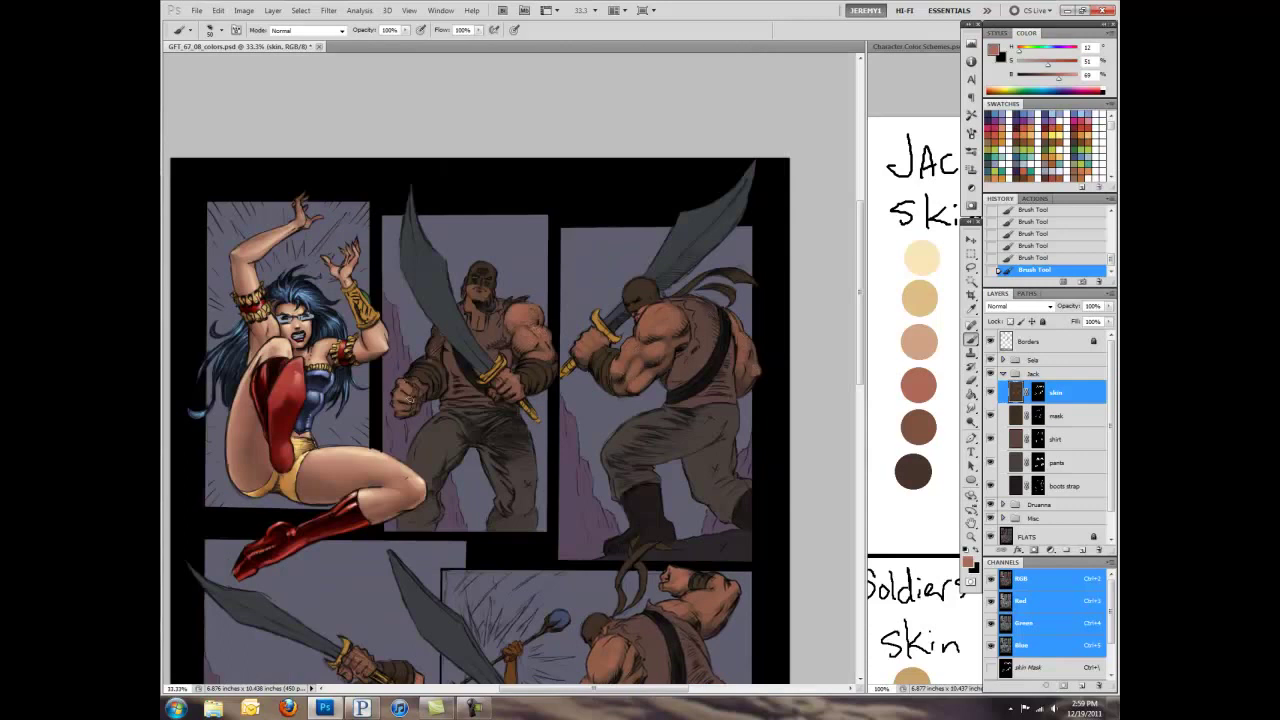
Step: Add lighter peach highlights to soldiers' backs, shoulders and raised arms across the panels
left_click(920, 335, "alt")
mouse_move(650, 308)
left_mouse_down()
mouse_move(672, 330)
mouse_move(625, 352)
left_mouse_up()
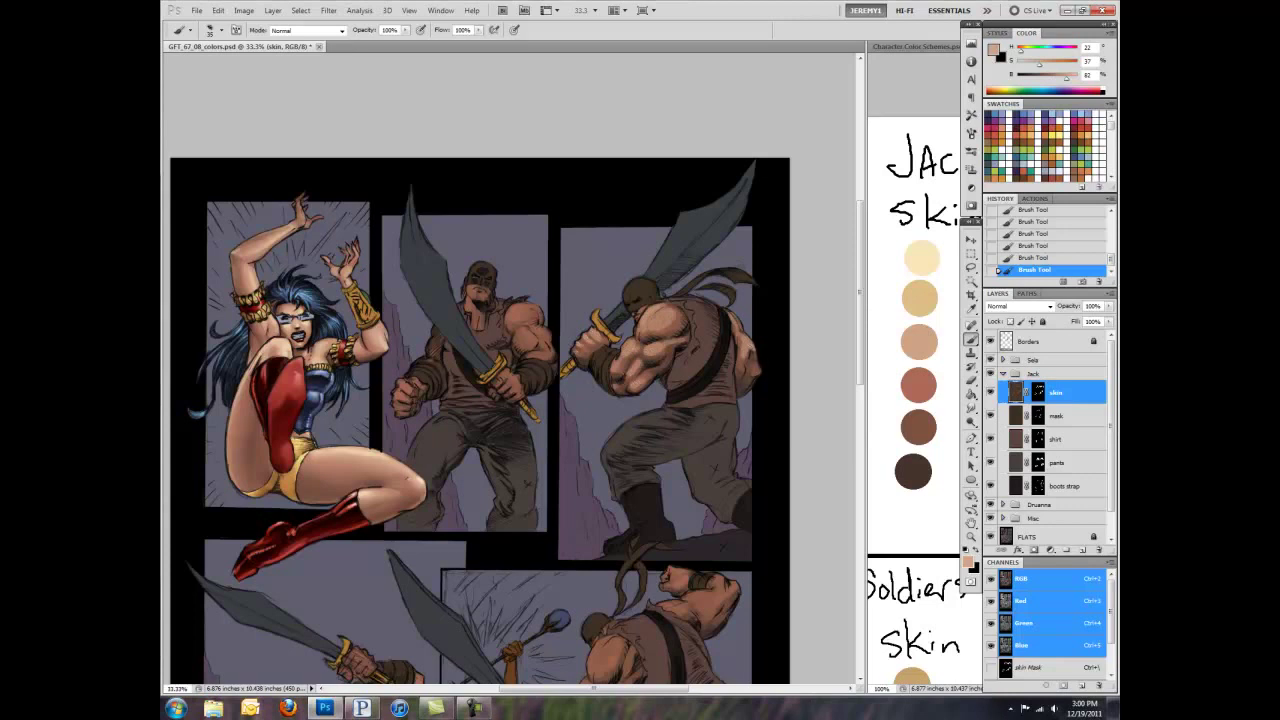
left_click_drag(514, 312, 534, 308)
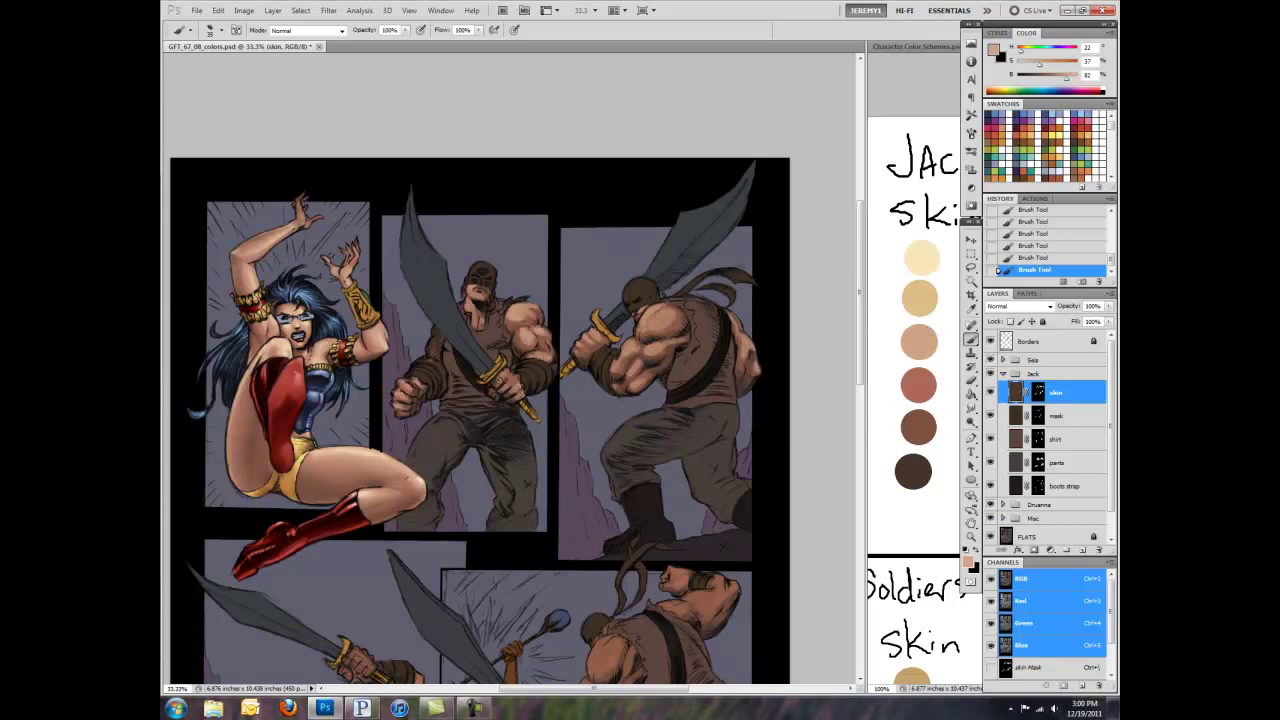
left_click_drag(500, 470, 530, 245)
left_click_drag(746, 344, 752, 366)
left_click_drag(656, 430, 566, 482)
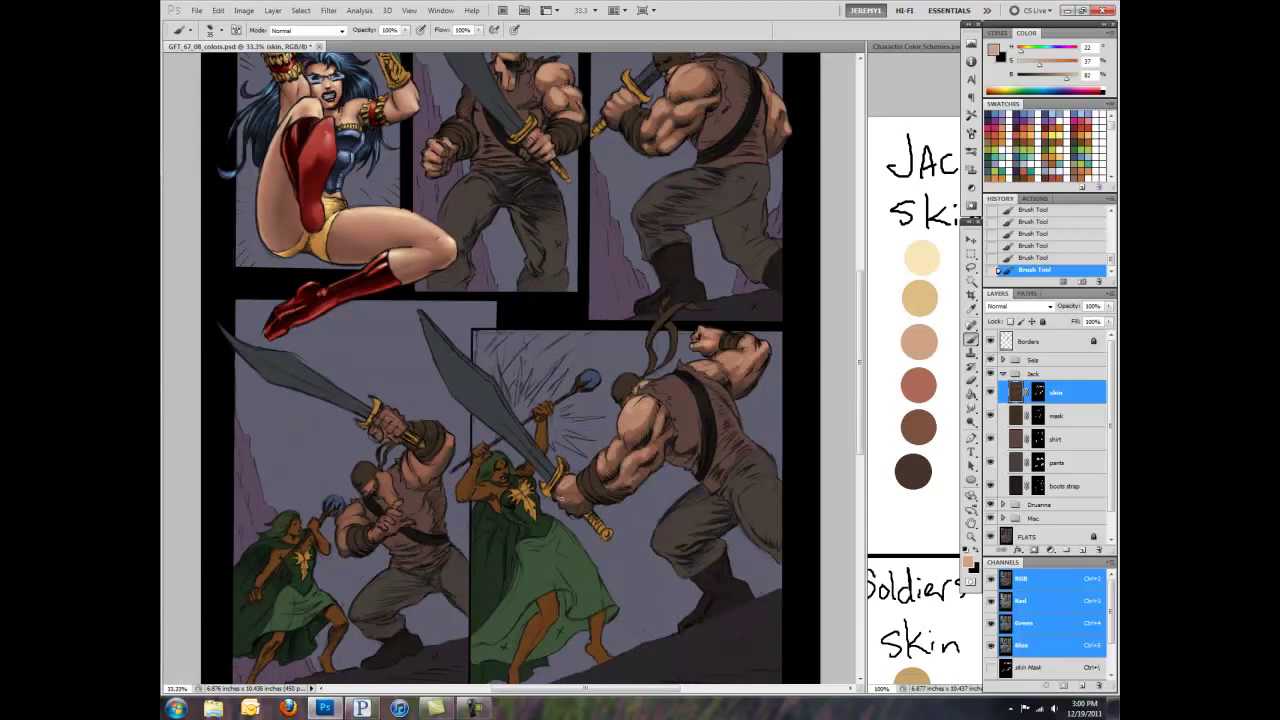
mouse_move(407, 468)
left_mouse_down()
mouse_move(685, 410)
mouse_move(592, 398)
mouse_move(544, 408)
mouse_move(653, 405)
left_mouse_up()
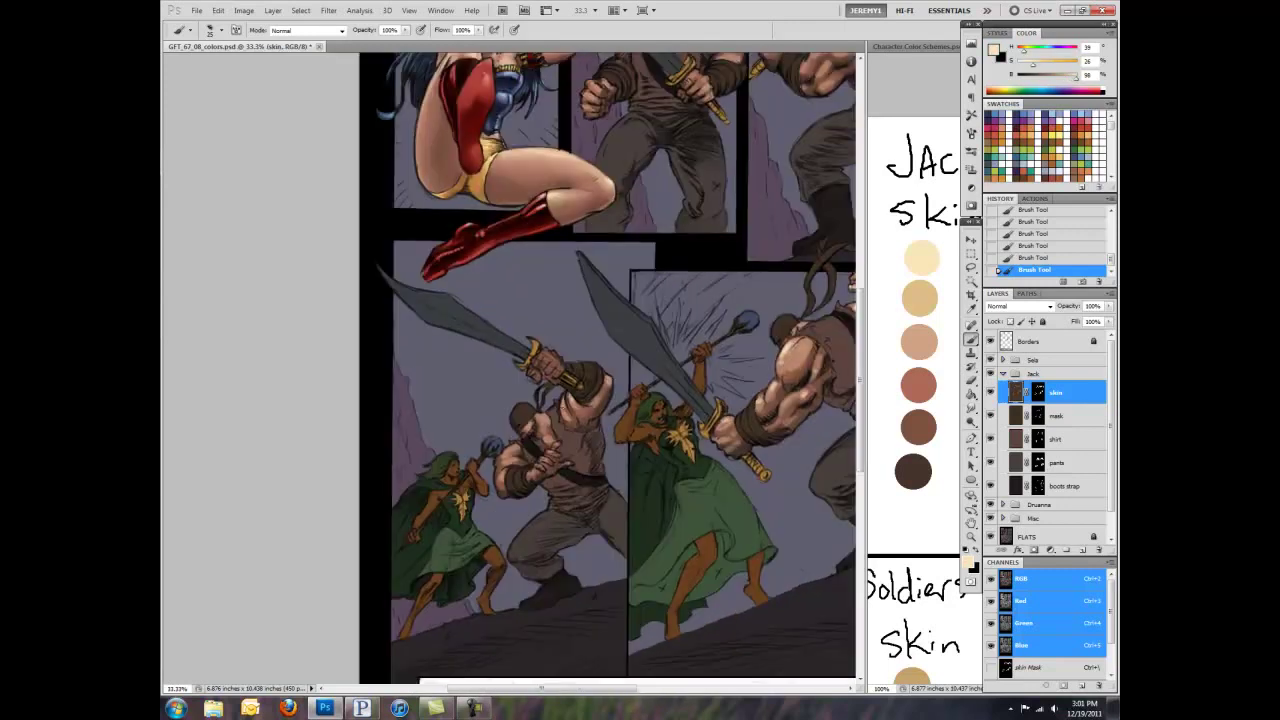
left_click_drag(600, 290, 502, 660)
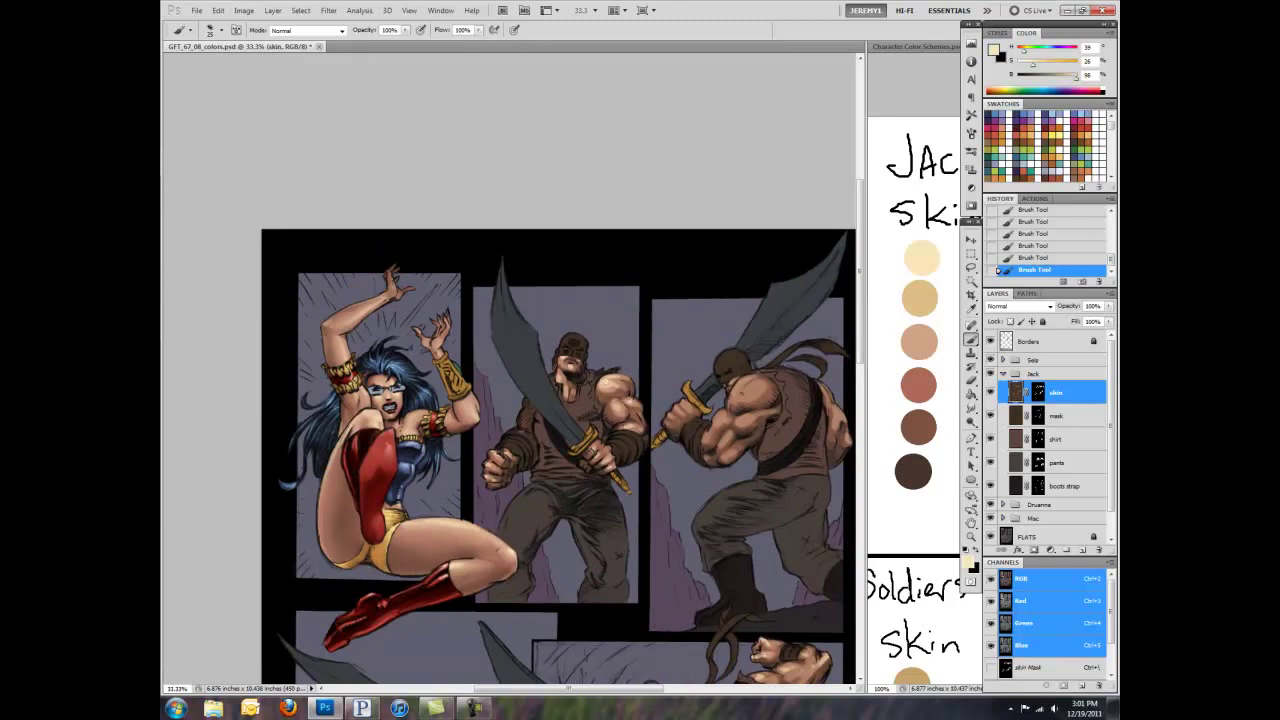
left_click_drag(814, 546, 731, 219)
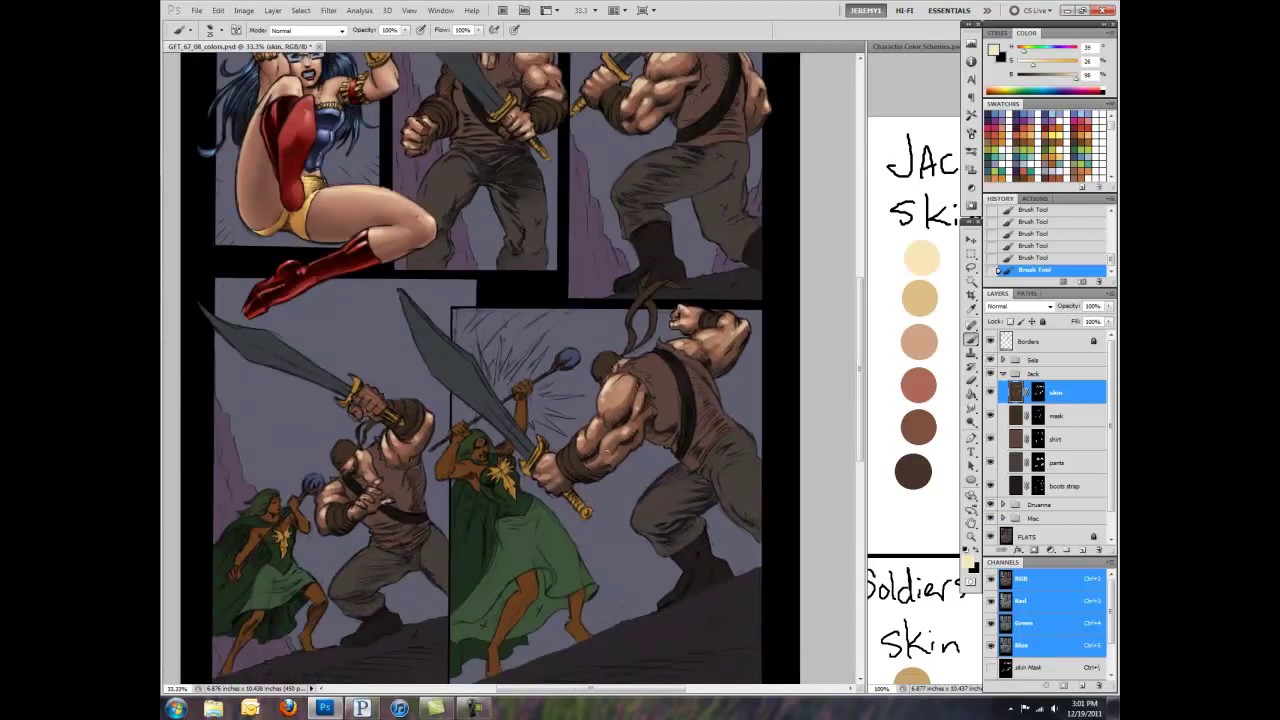
mouse_move(646, 497)
left_mouse_down()
mouse_move(620, 400)
mouse_move(660, 600)
left_mouse_up()
Step: Smudge-blend the skin shading on the top-panel soldier's neck, then move to the lower panel
key("r")
key("ctrl+plus")
key("ctrl+plus")
left_click_drag(500, 250, 504, 305)
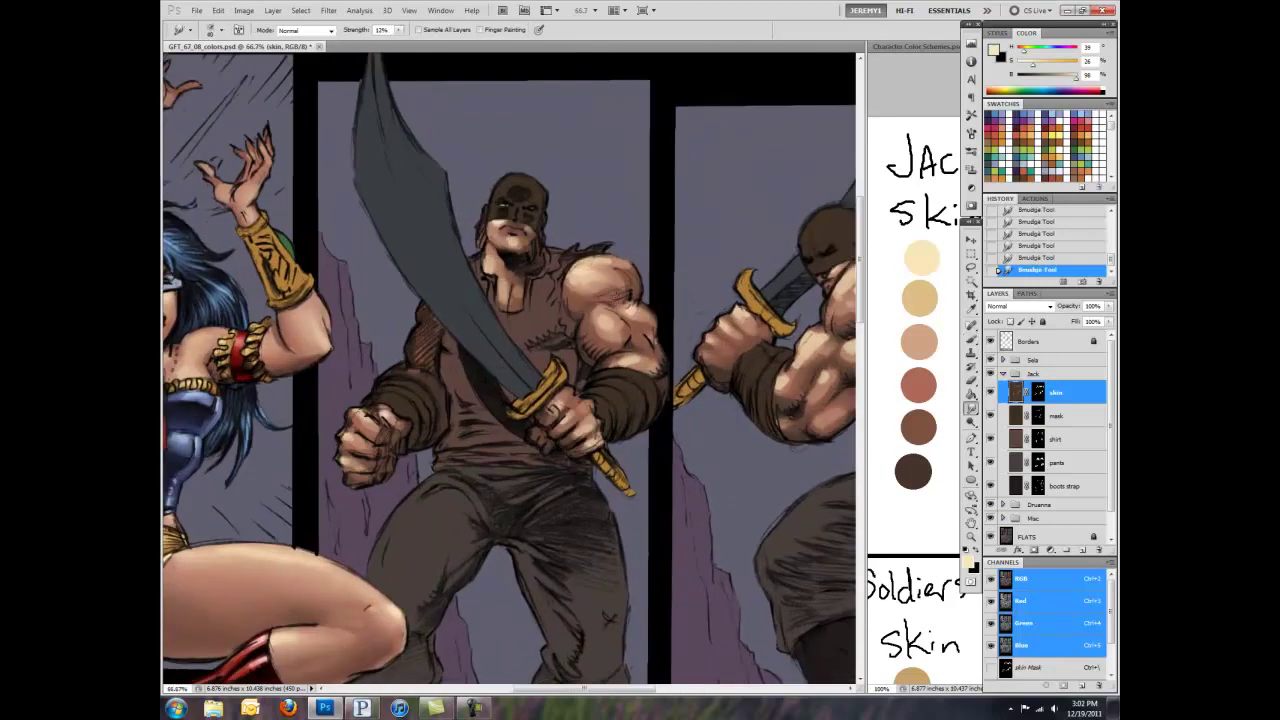
left_click_drag(617, 326, 497, 366)
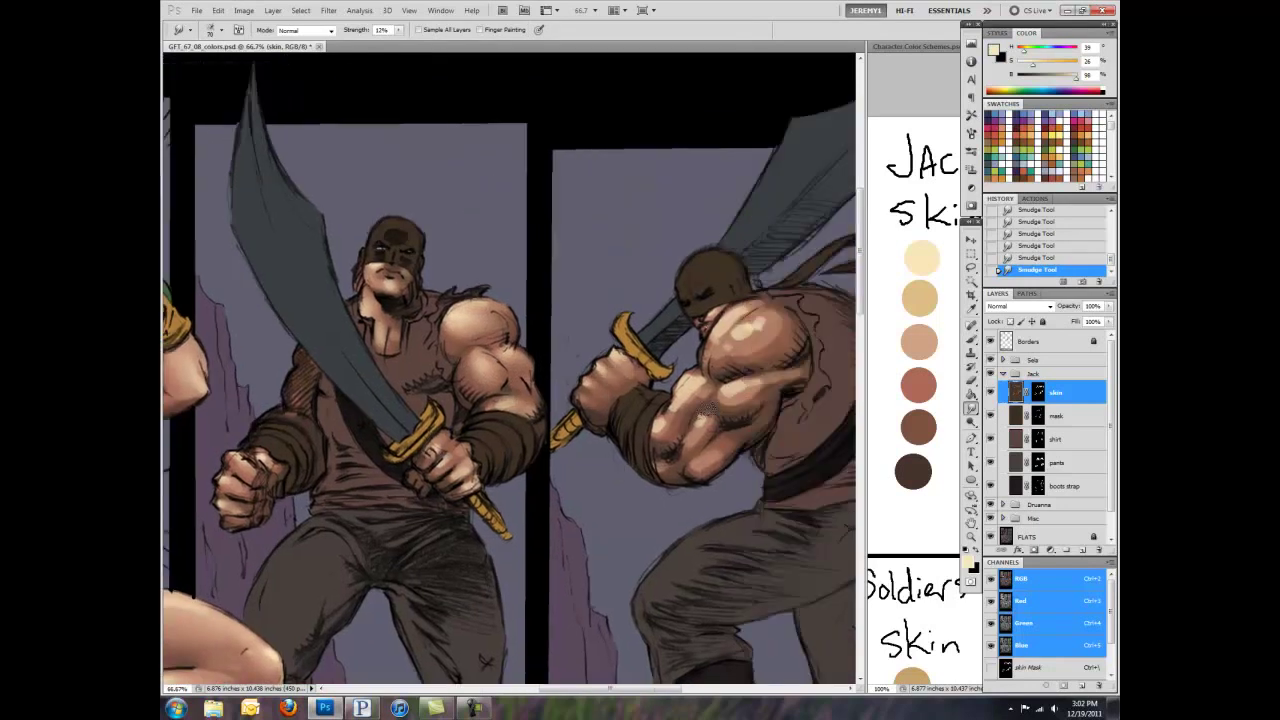
left_click_drag(800, 420, 510, 455)
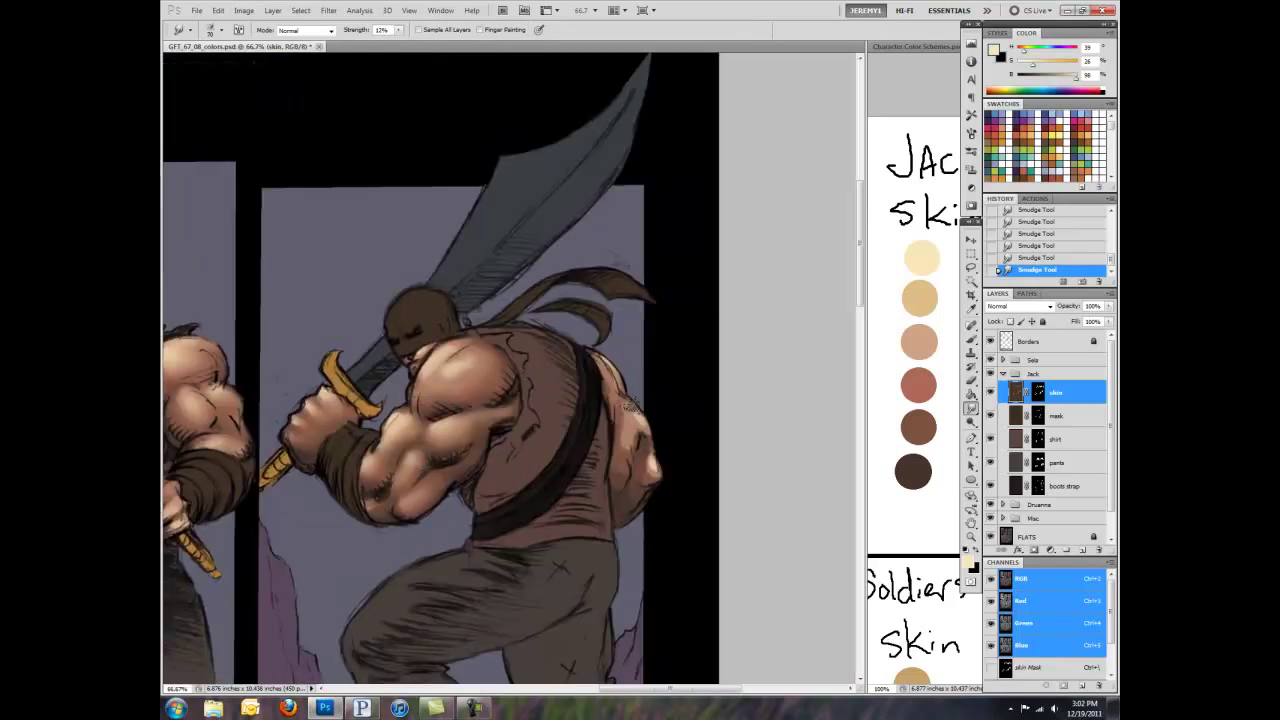
left_click_drag(682, 462, 720, 400)
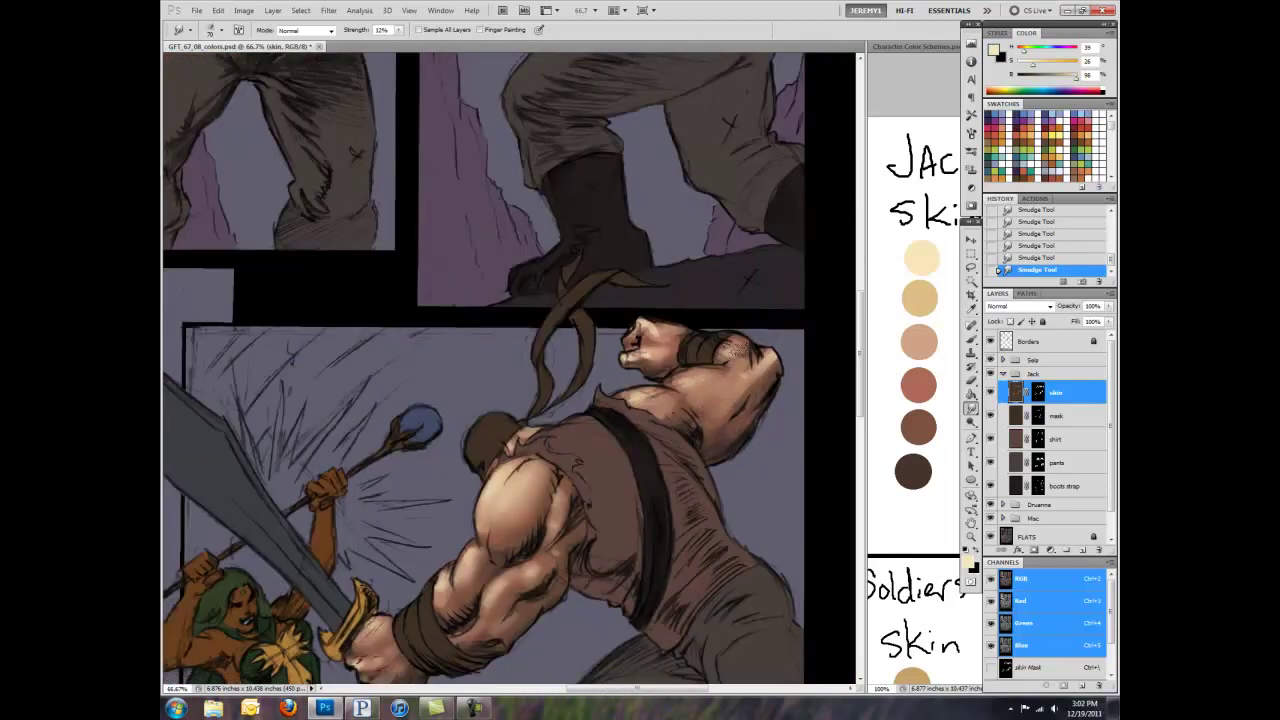
mouse_move(710, 415)
left_mouse_down()
mouse_move(827, 344)
mouse_move(1072, 264)
left_mouse_up()
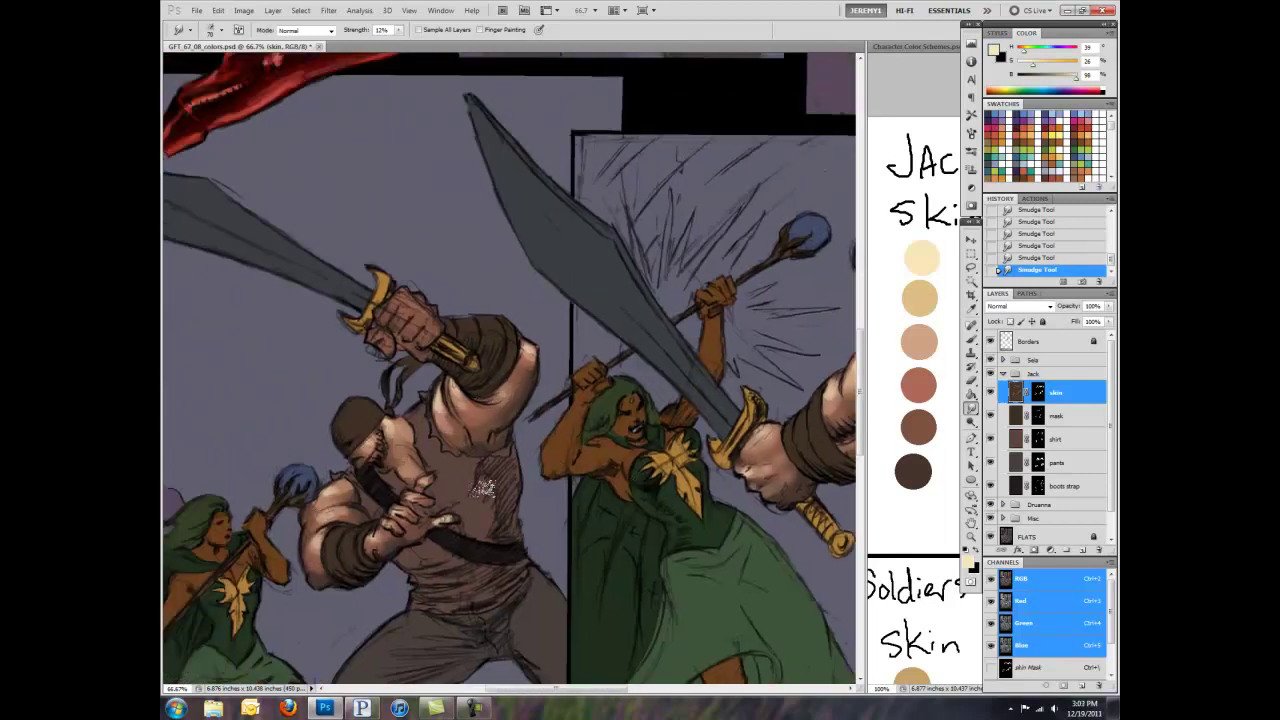
Step: Highlight the soldier's fist, pick a darker colour, and blend the paint near the green dress
key("b")
left_click_drag(380, 295, 440, 330)
left_click(315, 575, "alt")
left_click(395, 536, "alt")
key("r")
mouse_move(680, 548)
left_mouse_down()
mouse_move(692, 556)
mouse_move(780, 500)
left_mouse_up()
key("ctrl+plus")
Step: Darken the soldier's jawline and upper arm in brown and highlight his hand and knuckles
key("b")
left_click(620, 376, "alt")
left_click_drag(620, 376, 626, 380)
left_click(520, 370, "alt")
left_click_drag(558, 342, 563, 379)
left_click_drag(725, 278, 730, 262)
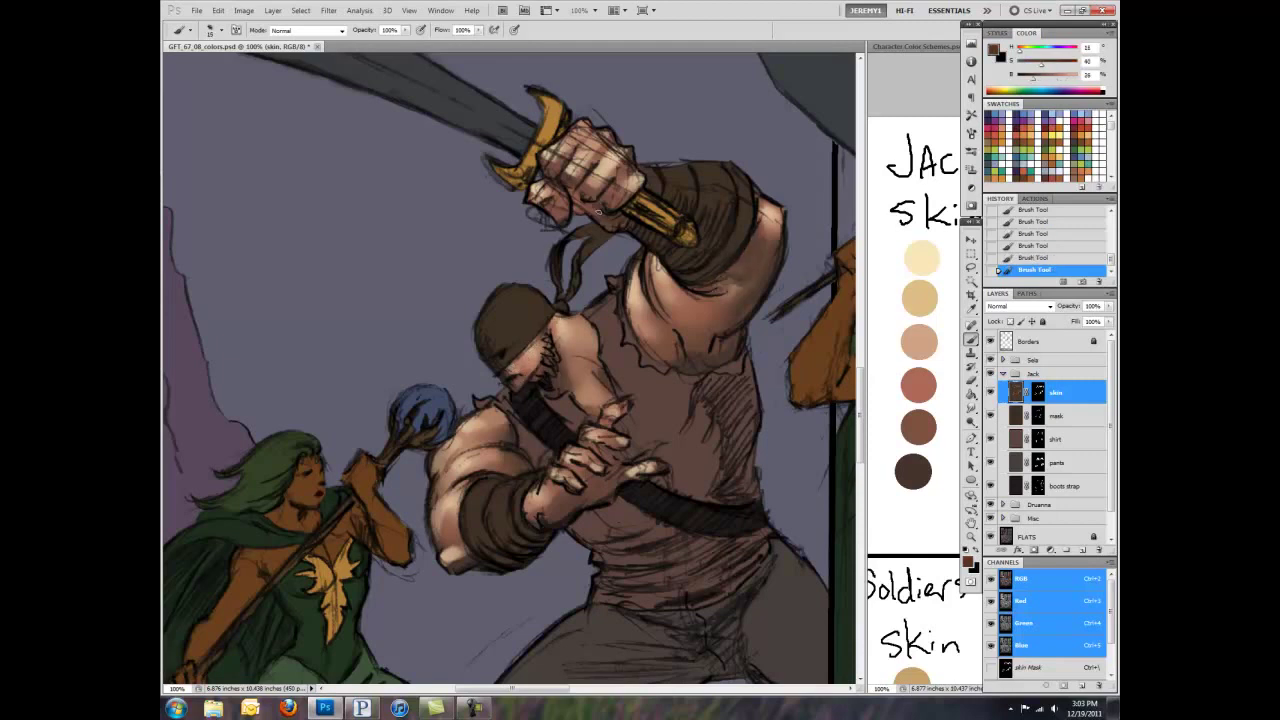
left_click(575, 170, "alt")
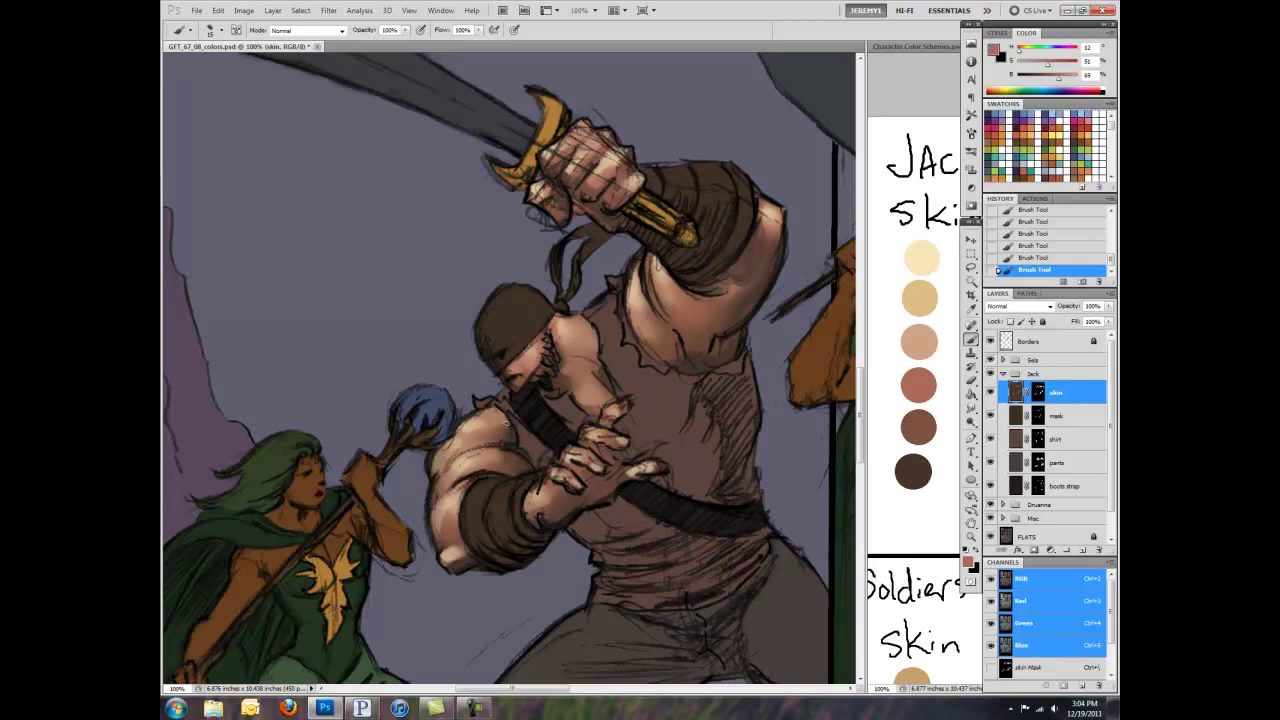
mouse_move(552, 508)
left_mouse_down()
mouse_move(604, 490)
mouse_move(550, 493)
left_mouse_up()
Step: Highlight the underside of the soldier's arm, then shade beneath it in dark brown
left_click(616, 444, "alt")
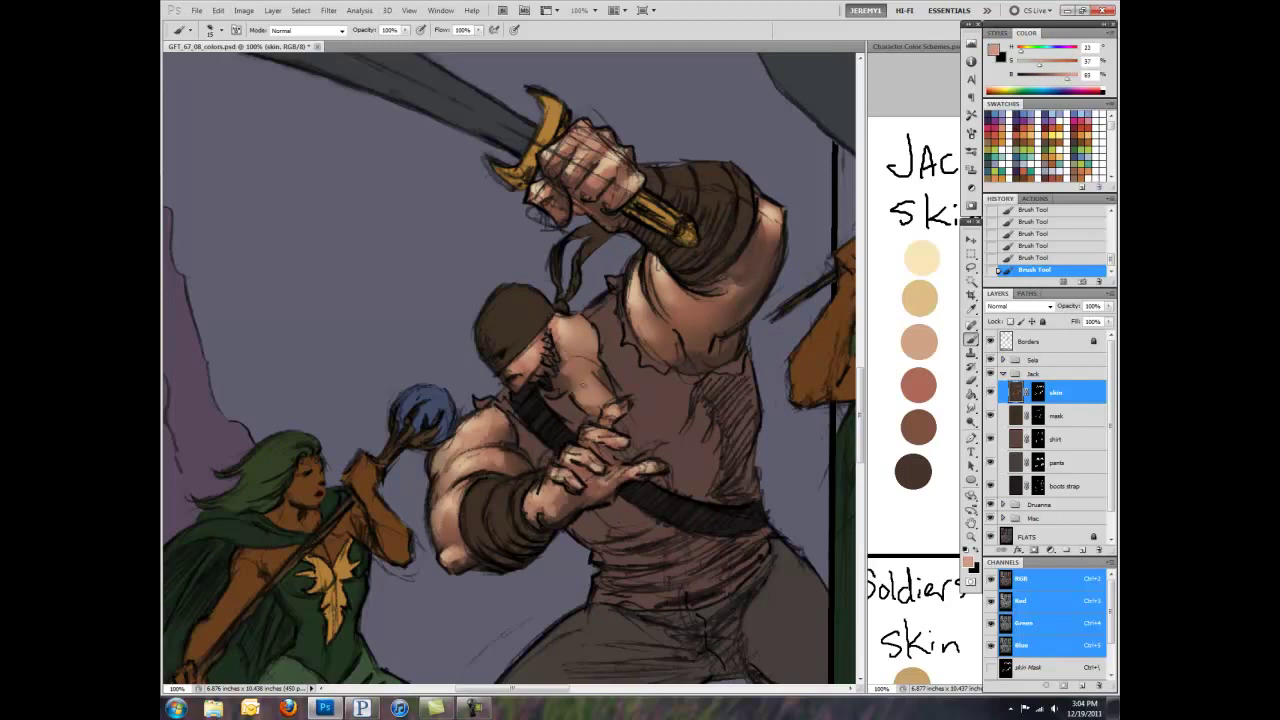
left_click_drag(703, 482, 563, 632)
mouse_move(576, 449)
left_mouse_down()
mouse_move(518, 456)
mouse_move(596, 448)
left_mouse_up()
left_click(536, 502, "alt")
left_click(615, 402, "alt")
scroll(600, 400, "down", 3)
scroll(560, 435, "up", 4)
left_click(558, 435, "alt")
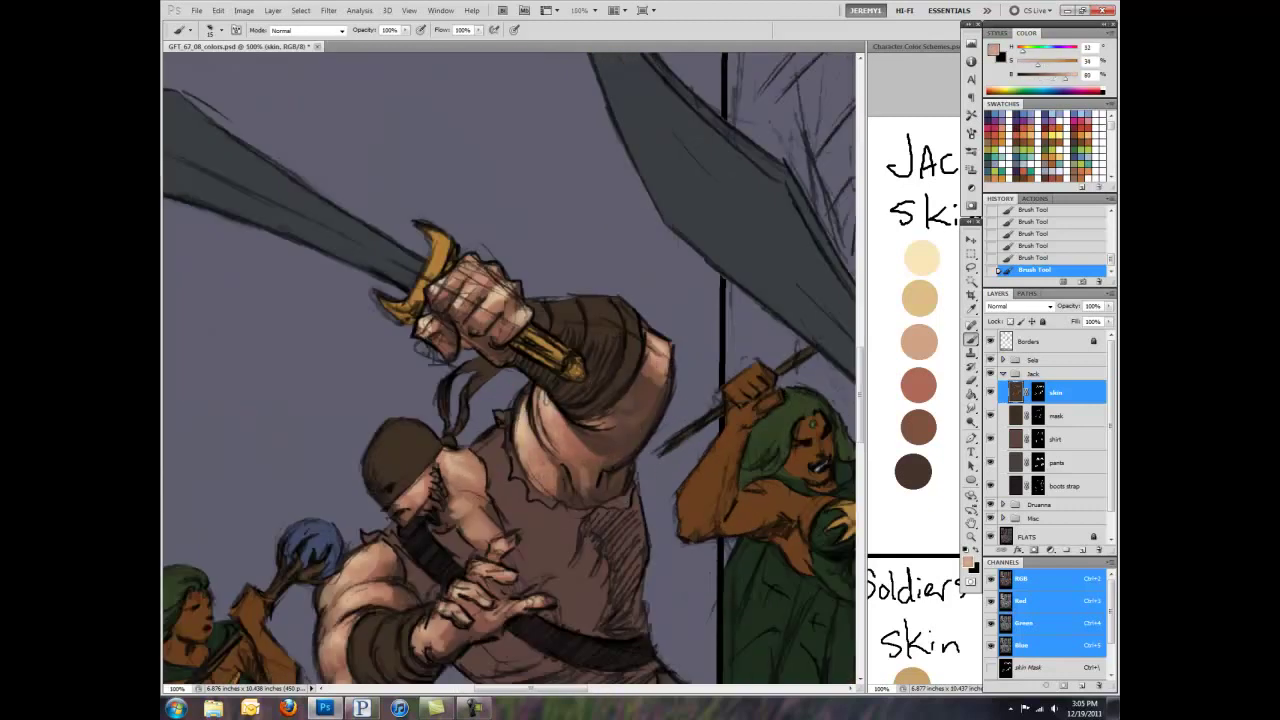
Step: Sample a lighter tan skin tone and zoom out across several comic panels
scroll(460, 470, "up", 1)
left_click(440, 495, "alt")
scroll(480, 465, "down", 2)
scroll(517, 456, "up", 2)
left_click(600, 468, "alt")
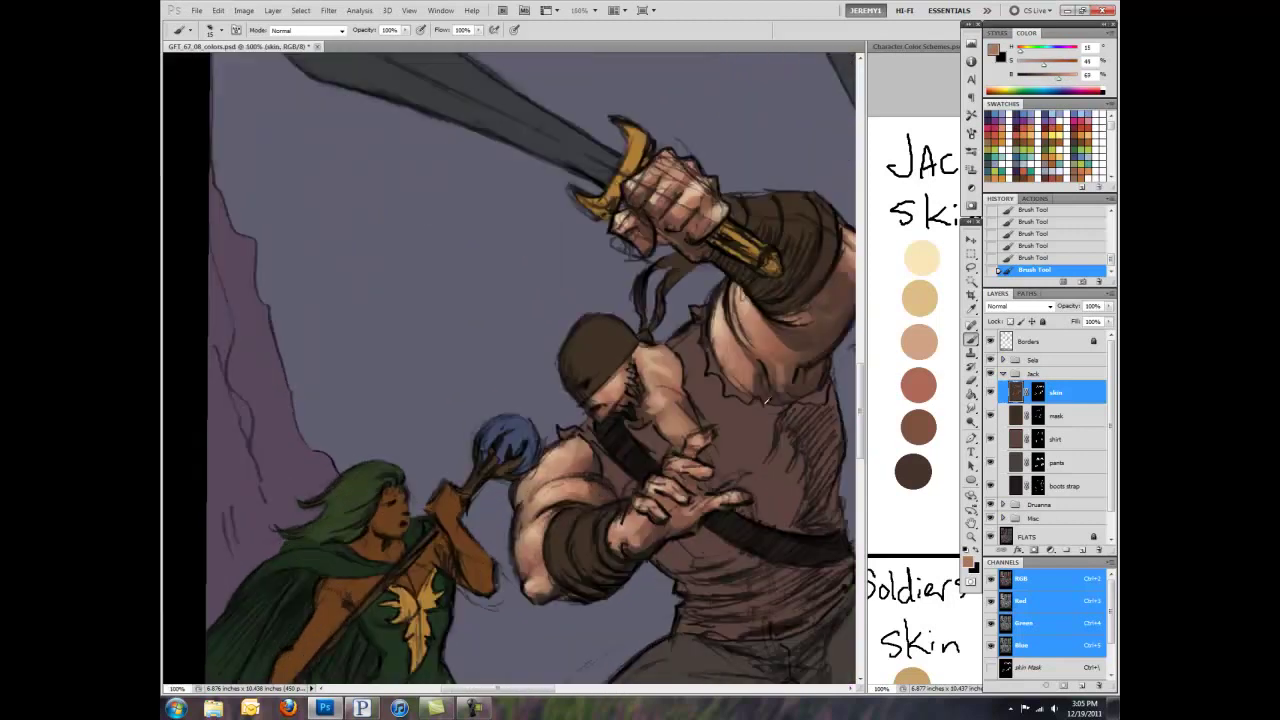
left_click(540, 527, "alt")
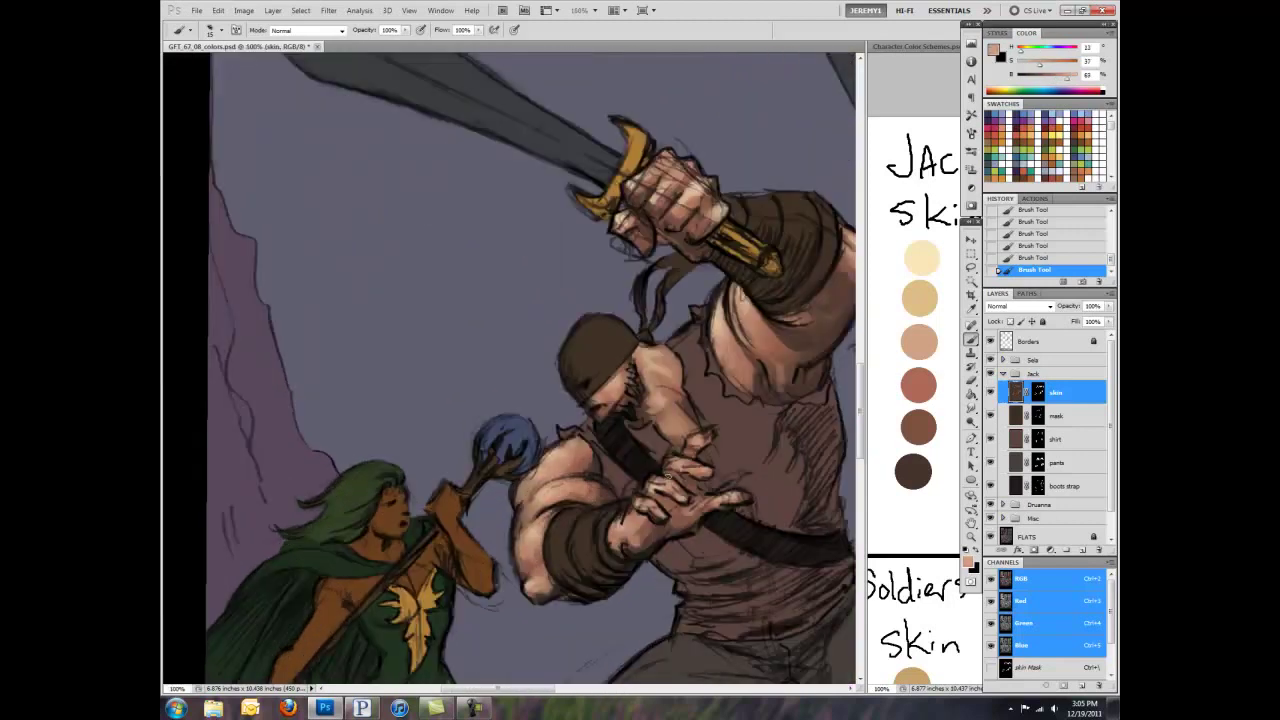
left_click_drag(692, 513, 538, 522)
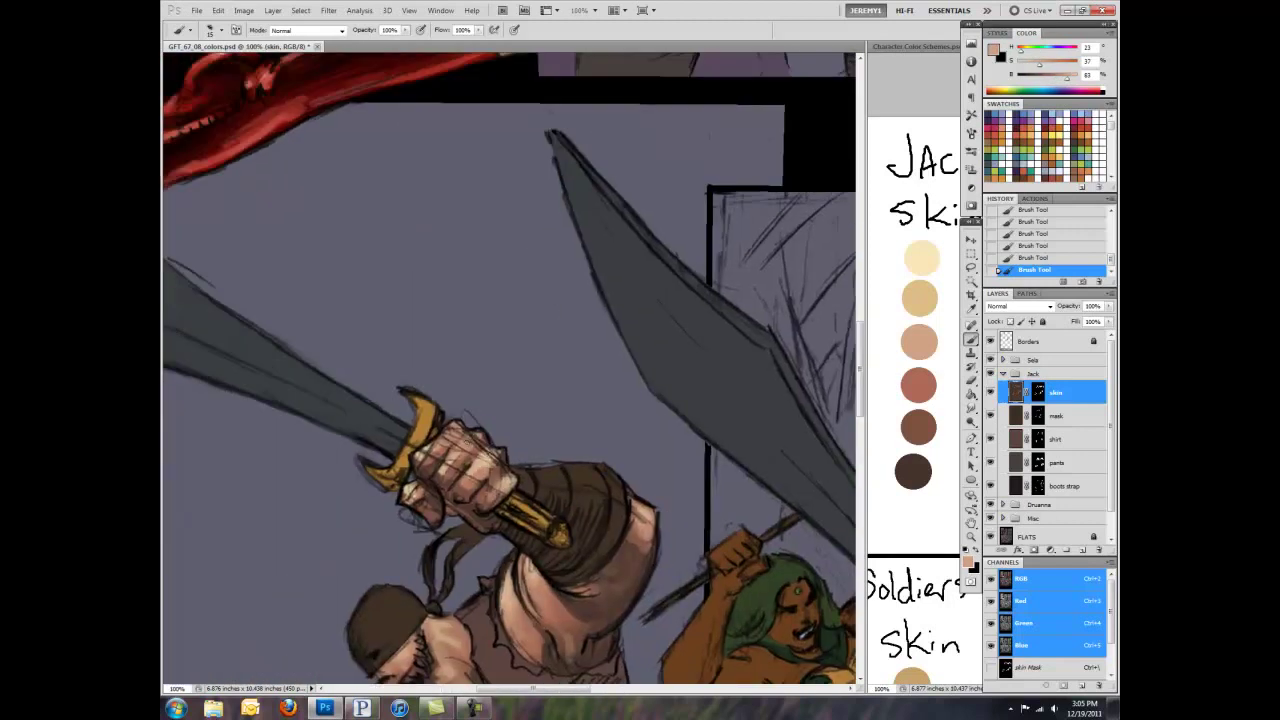
left_click_drag(412, 514, 500, 623)
scroll(714, 512, "down", 3)
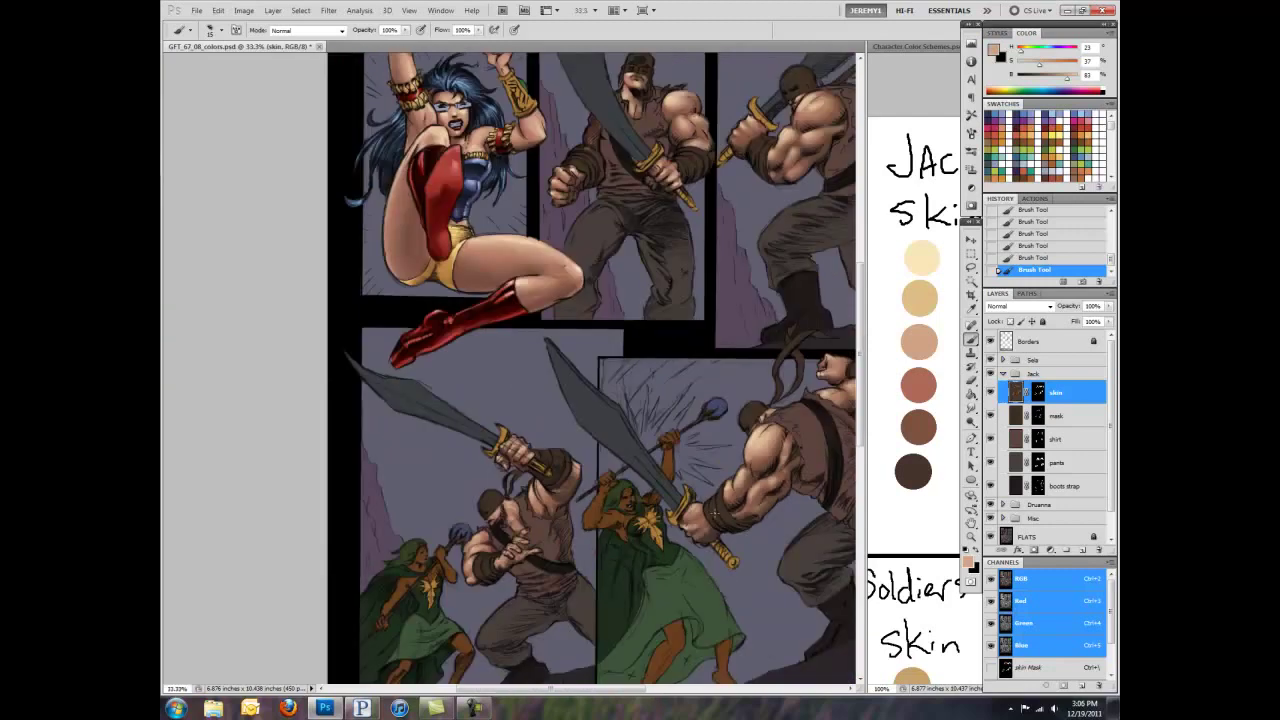
scroll(714, 512, "up", 2)
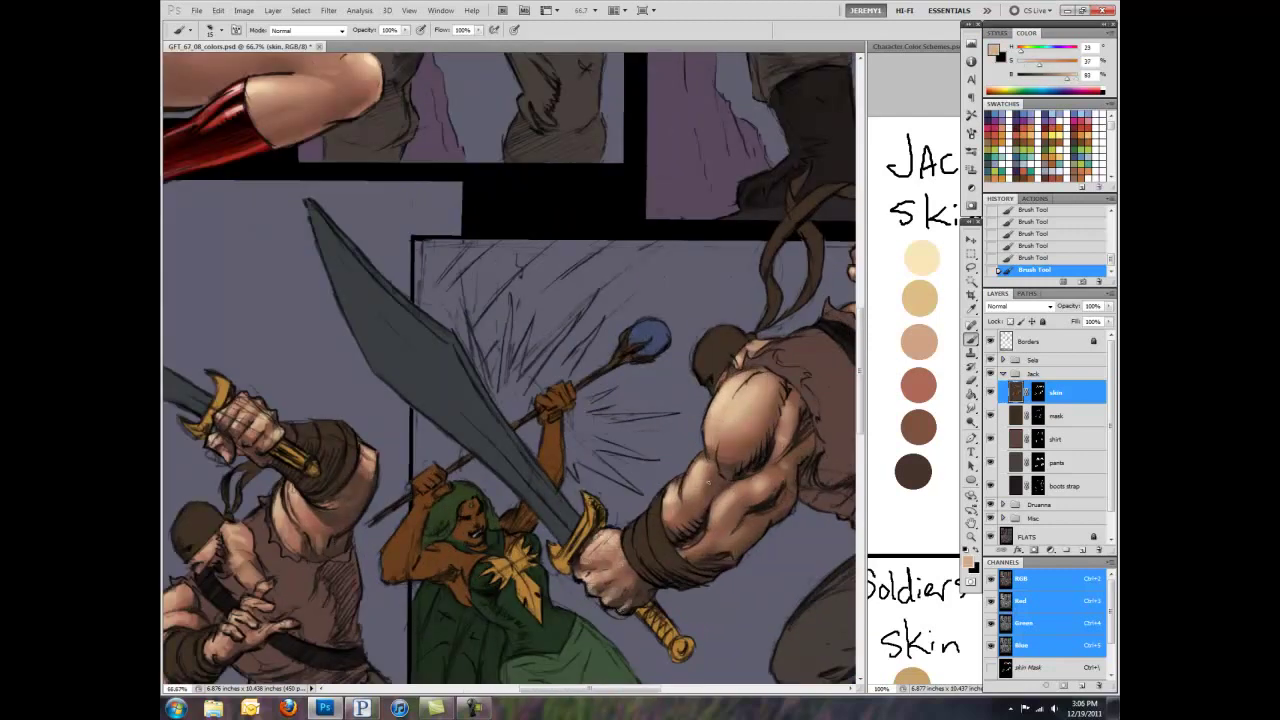
Step: Compare reddish, tan and pale swatches, then paint a light highlight on the big soldier's shoulder
left_click(713, 483, "alt")
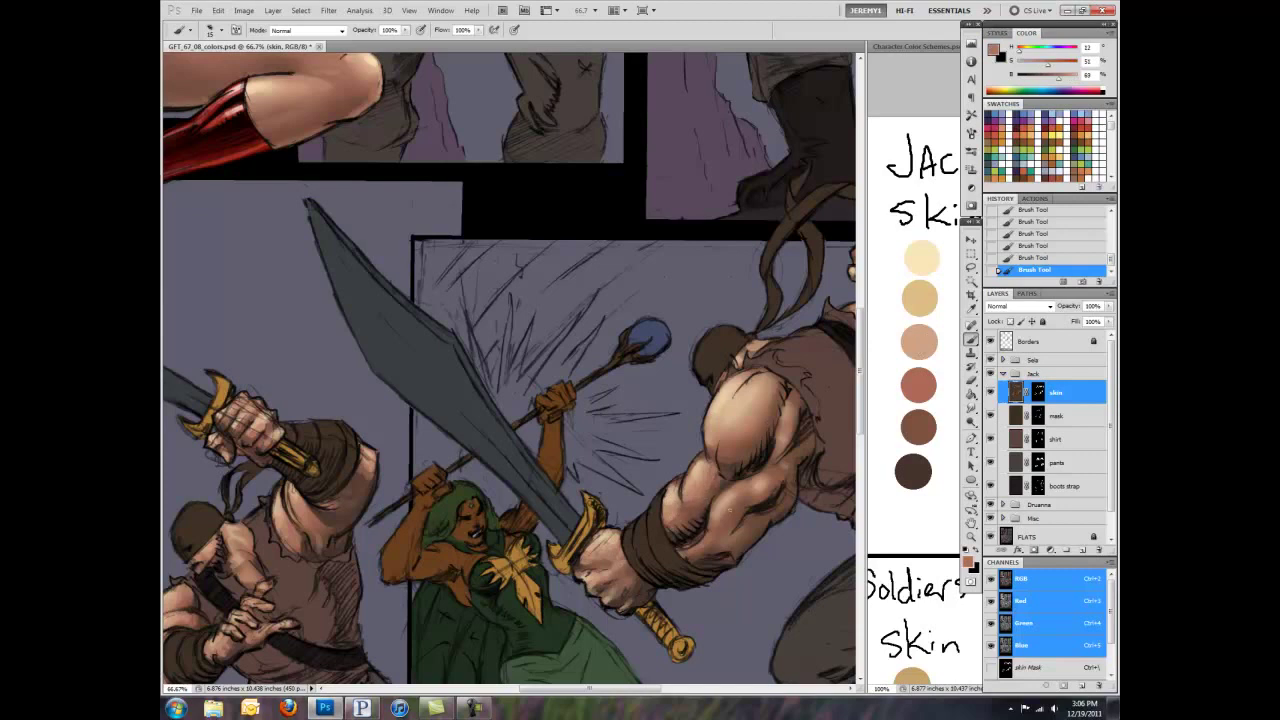
left_click(728, 444, "alt")
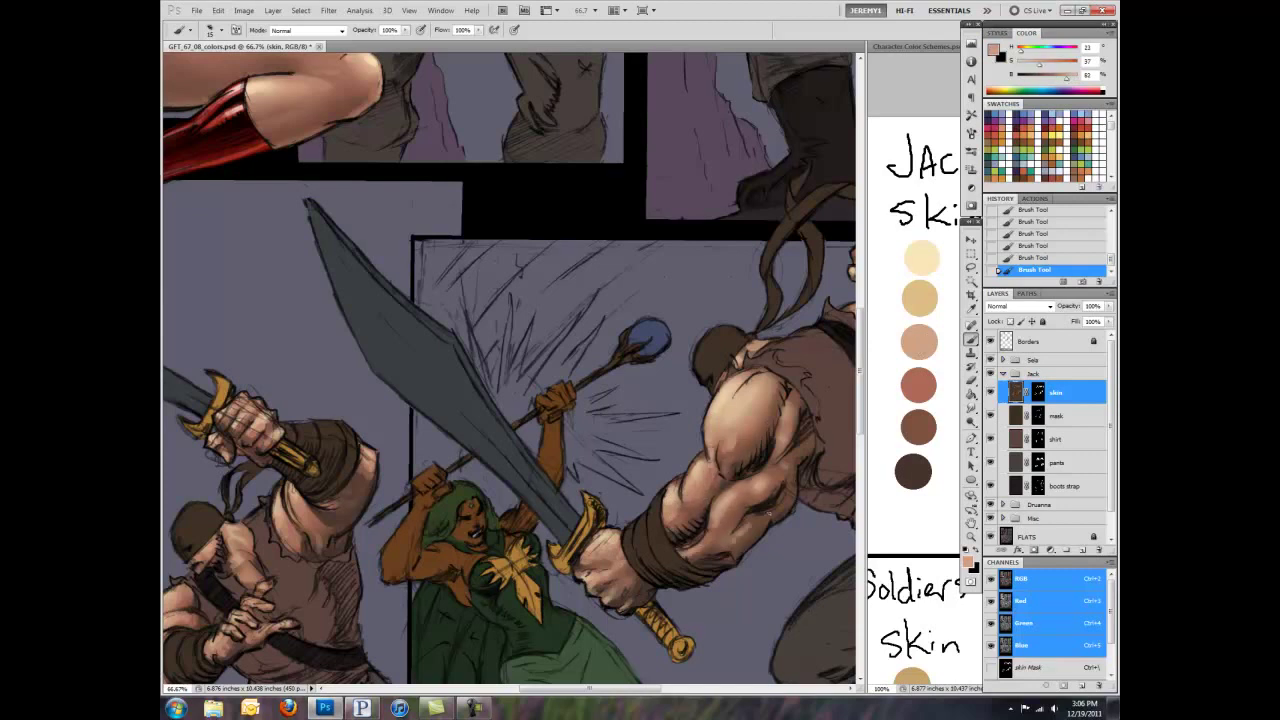
left_click(782, 428, "alt")
left_click(817, 384, "alt")
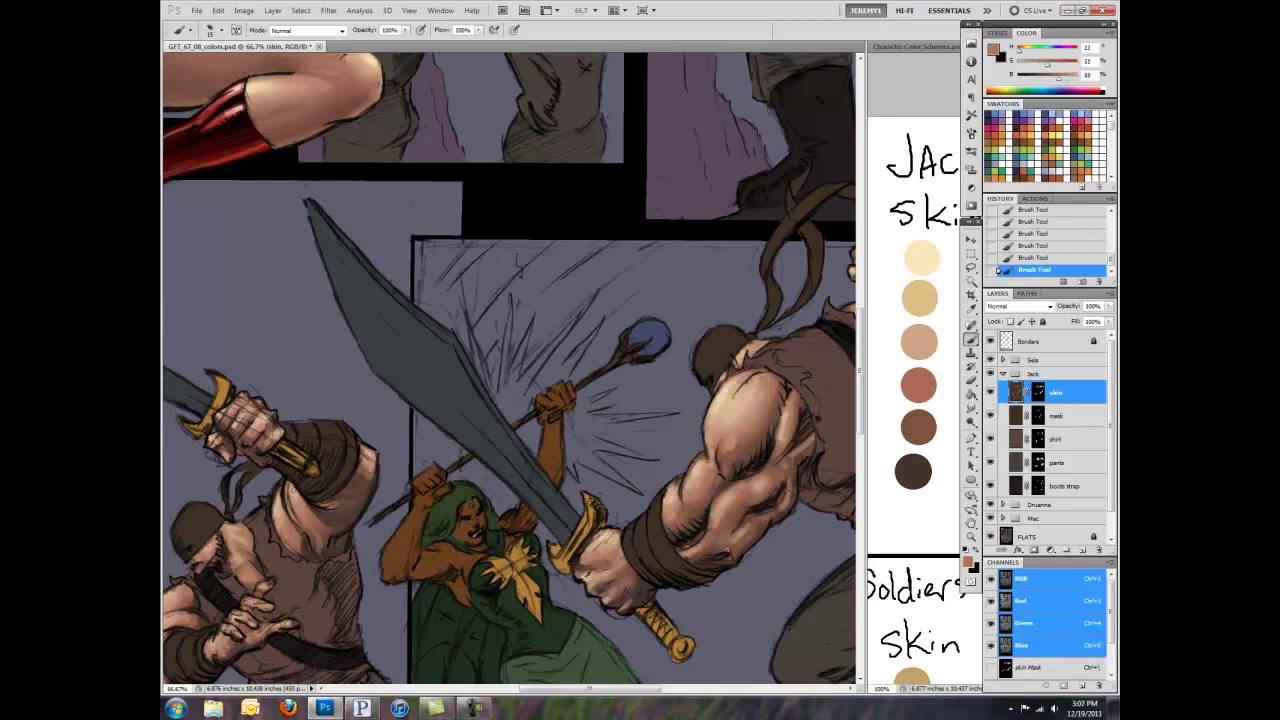
left_click(624, 576, "alt")
mouse_move(795, 358)
left_mouse_down()
mouse_move(697, 453)
mouse_move(431, 353)
left_mouse_up()
left_click(646, 448, "alt")
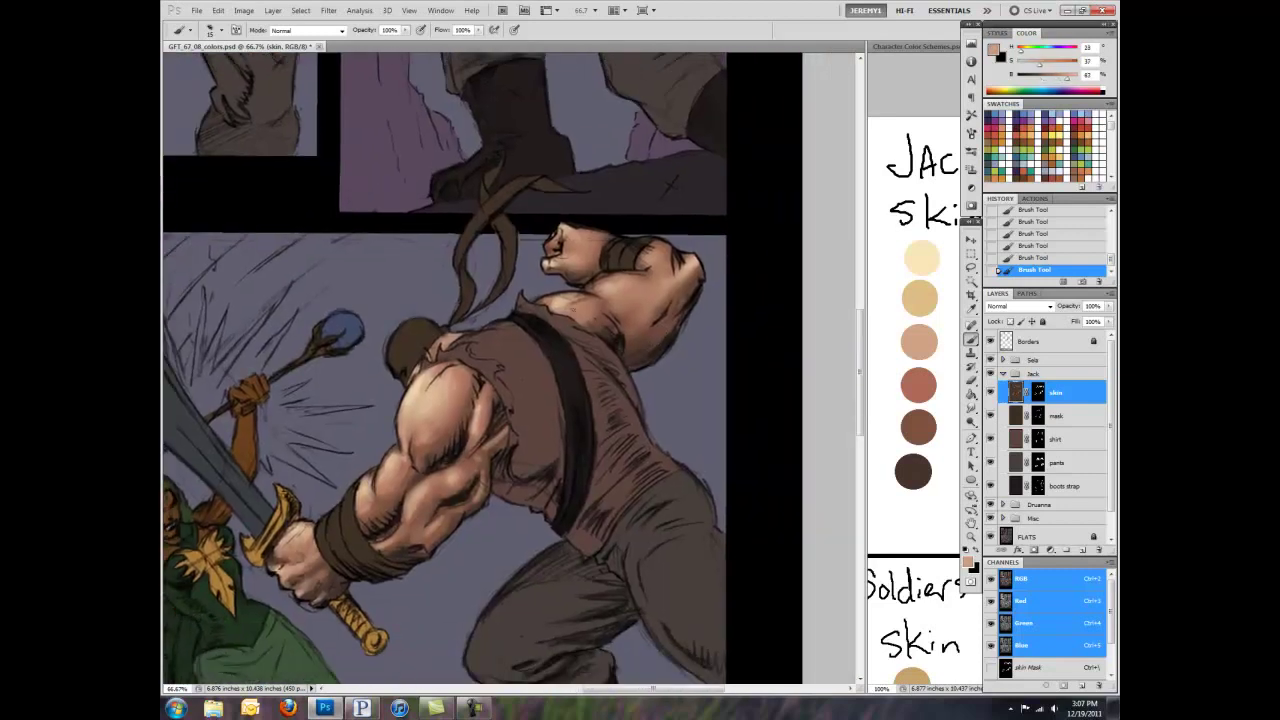
left_click_drag(603, 290, 674, 316)
Step: Sample darker, pale cream, mid and dark brown skin tones from the shoulder and fist
left_click(700, 265, "alt")
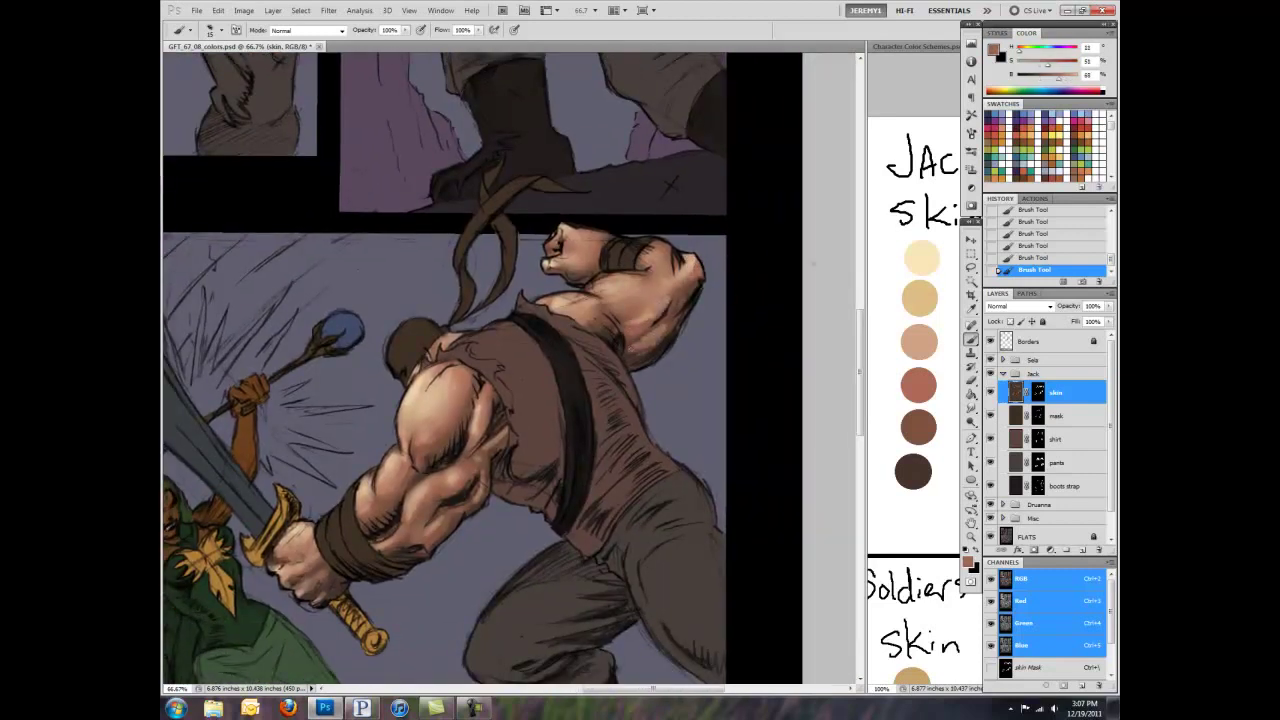
left_click(921, 258, "alt")
left_click(570, 246, "alt")
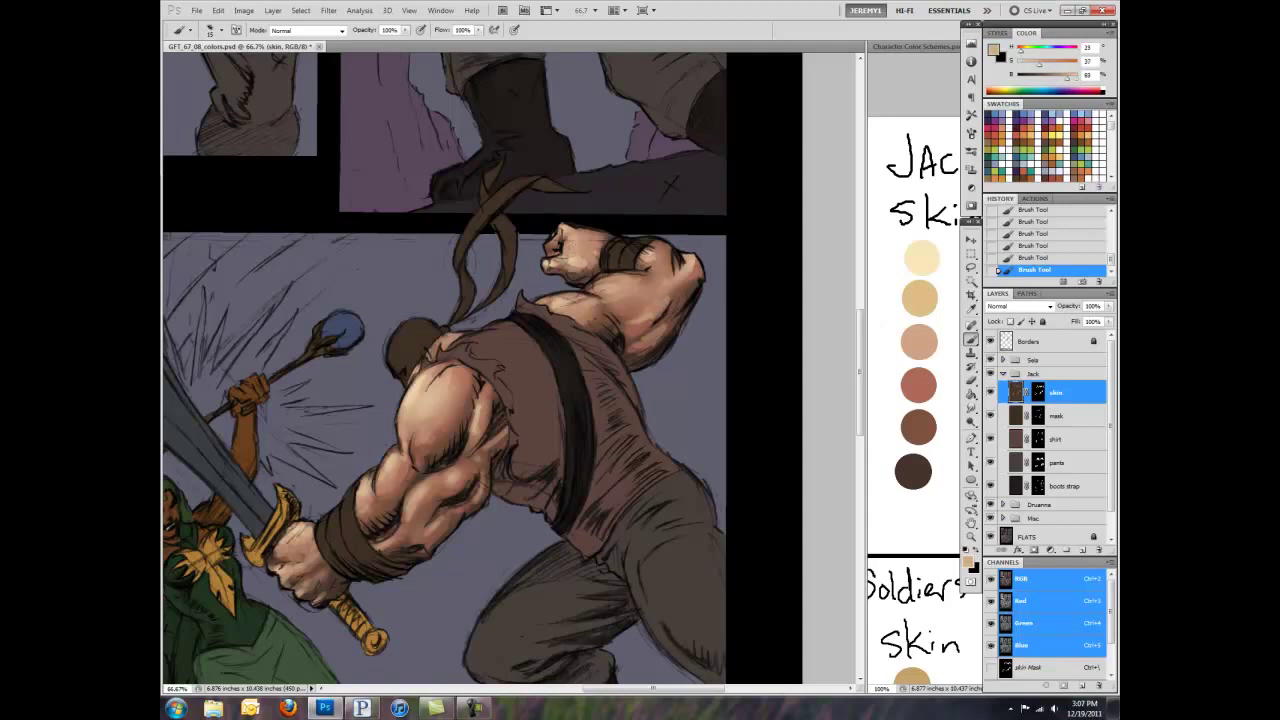
left_click(549, 244, "alt")
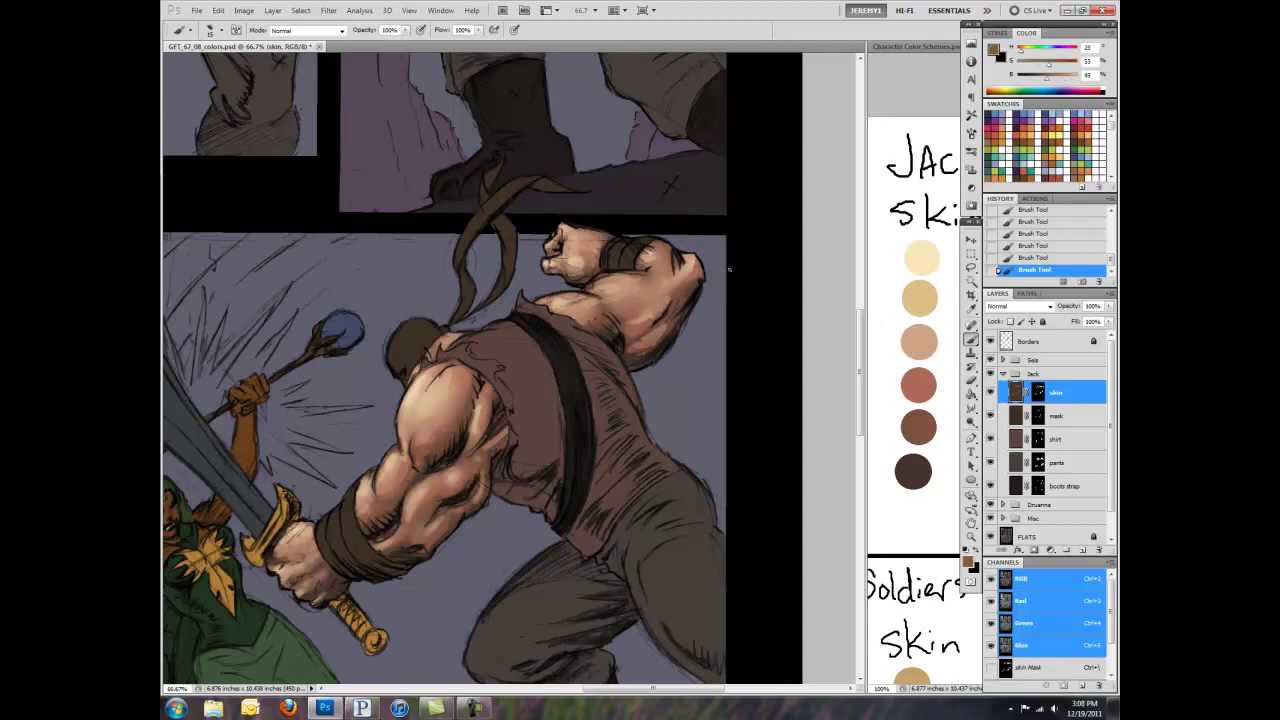
key("x")
scroll(680, 305, "down", 2)
scroll(668, 460, "up", 3)
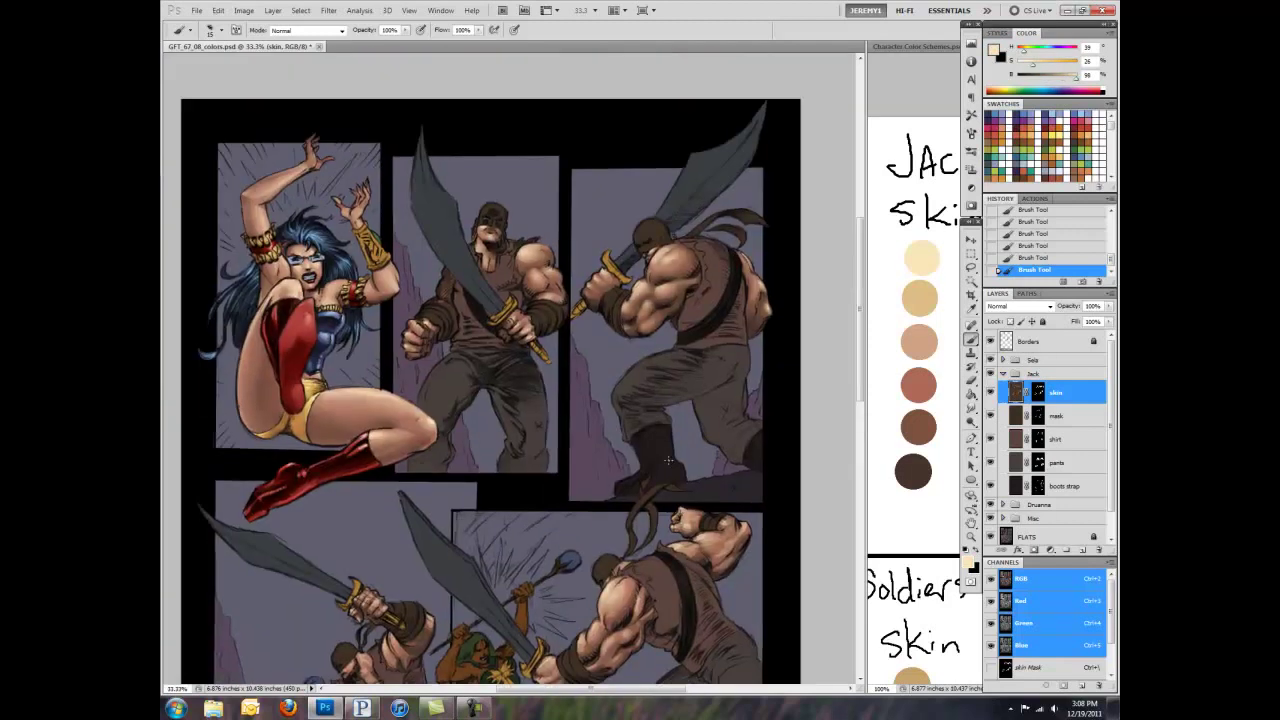
scroll(668, 460, "up", 2)
scroll(712, 437, "down", 2)
Step: Sample peach skin tones and brighten the right side of the soldier's torso
left_click(922, 375, "alt")
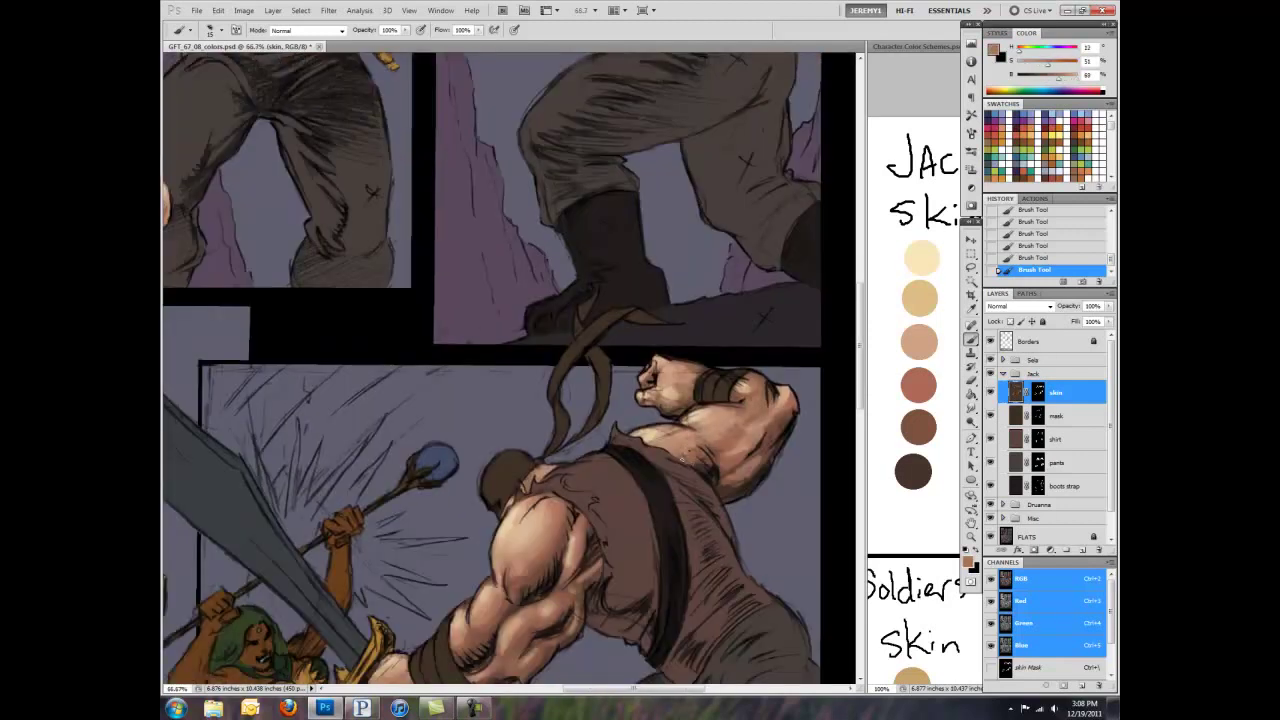
left_click(749, 428, "alt")
left_click(919, 341, "alt")
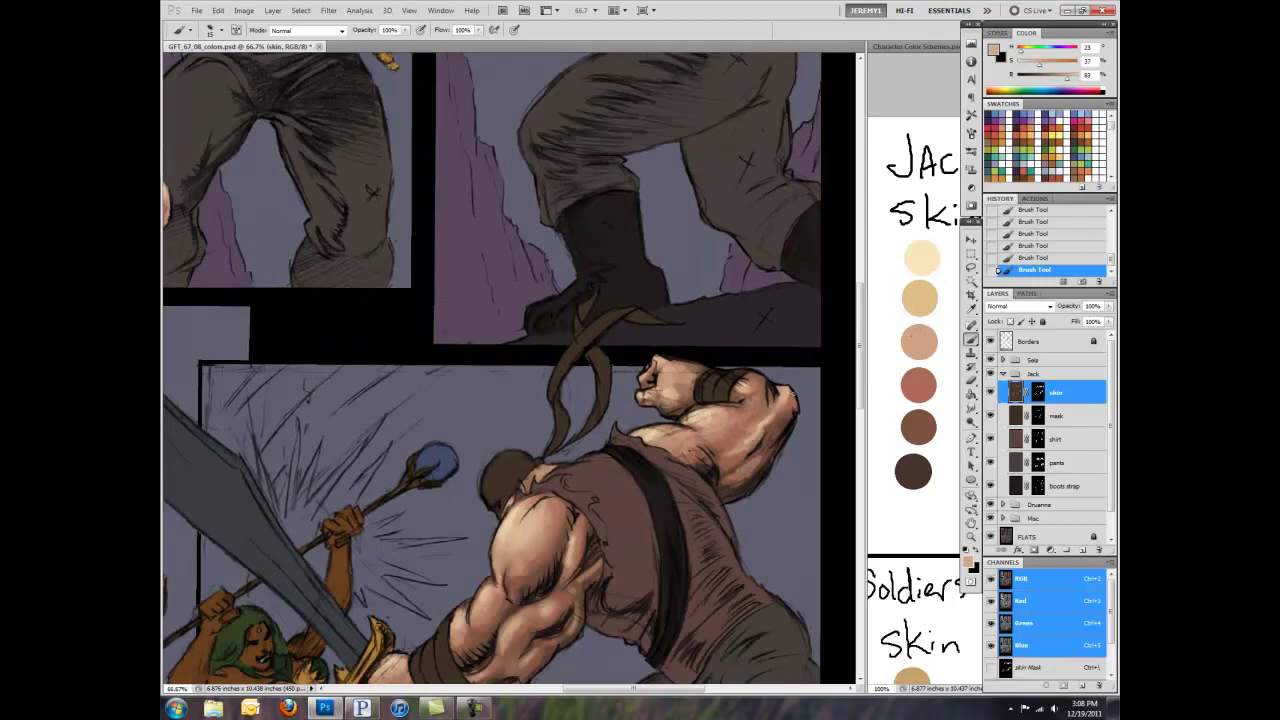
scroll(797, 398, "down", 5)
scroll(640, 400, "down", 3)
scroll(604, 419, "up", 2)
scroll(604, 419, "up", 2)
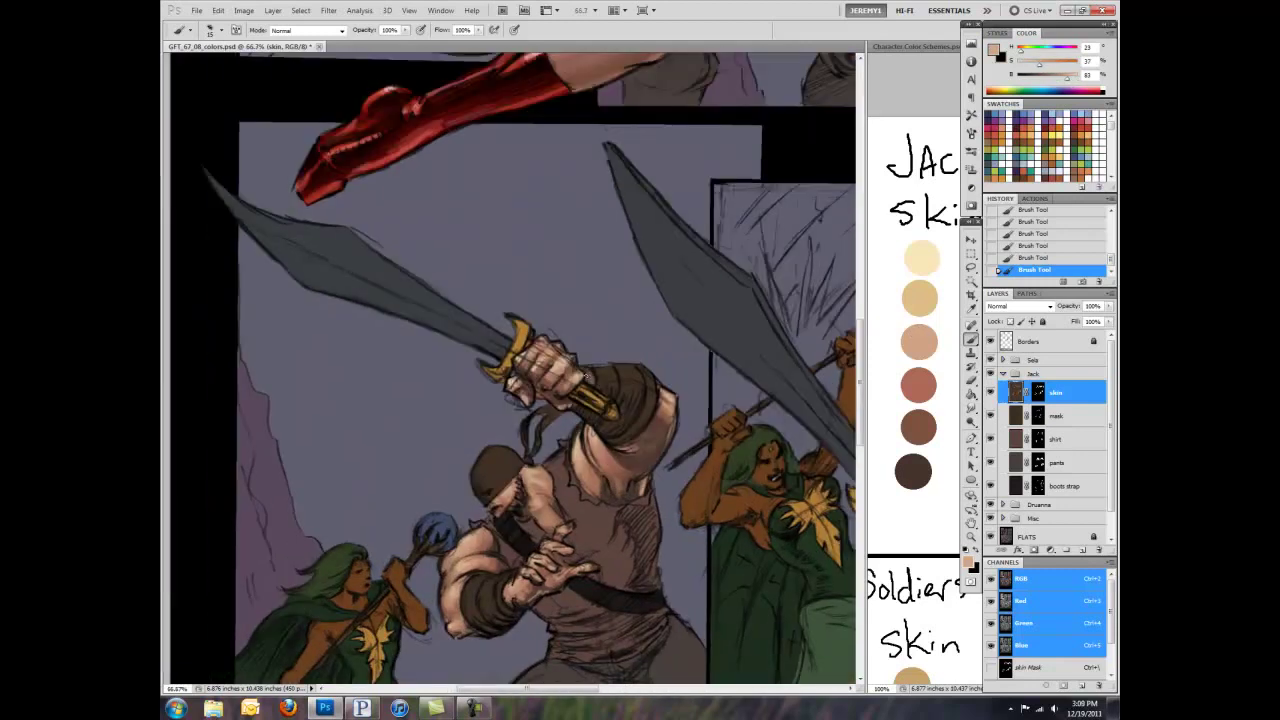
scroll(608, 357, "down", 5)
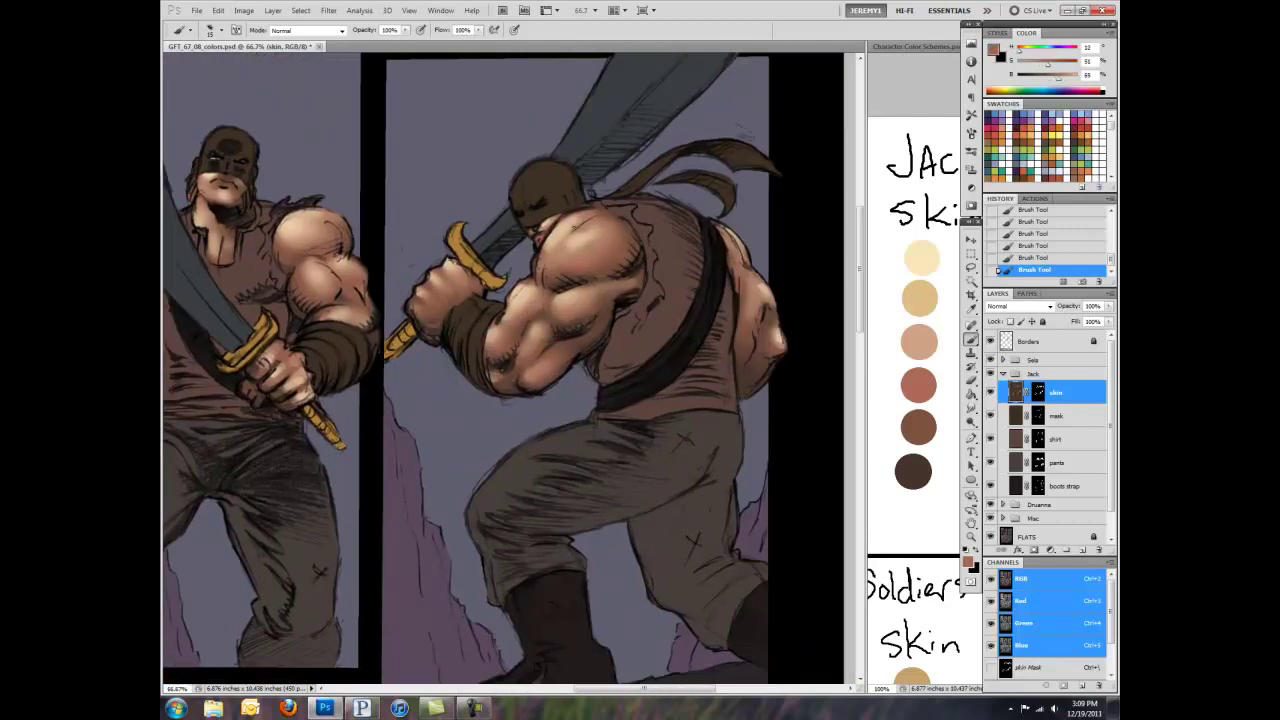
left_click_drag(742, 292, 742, 372)
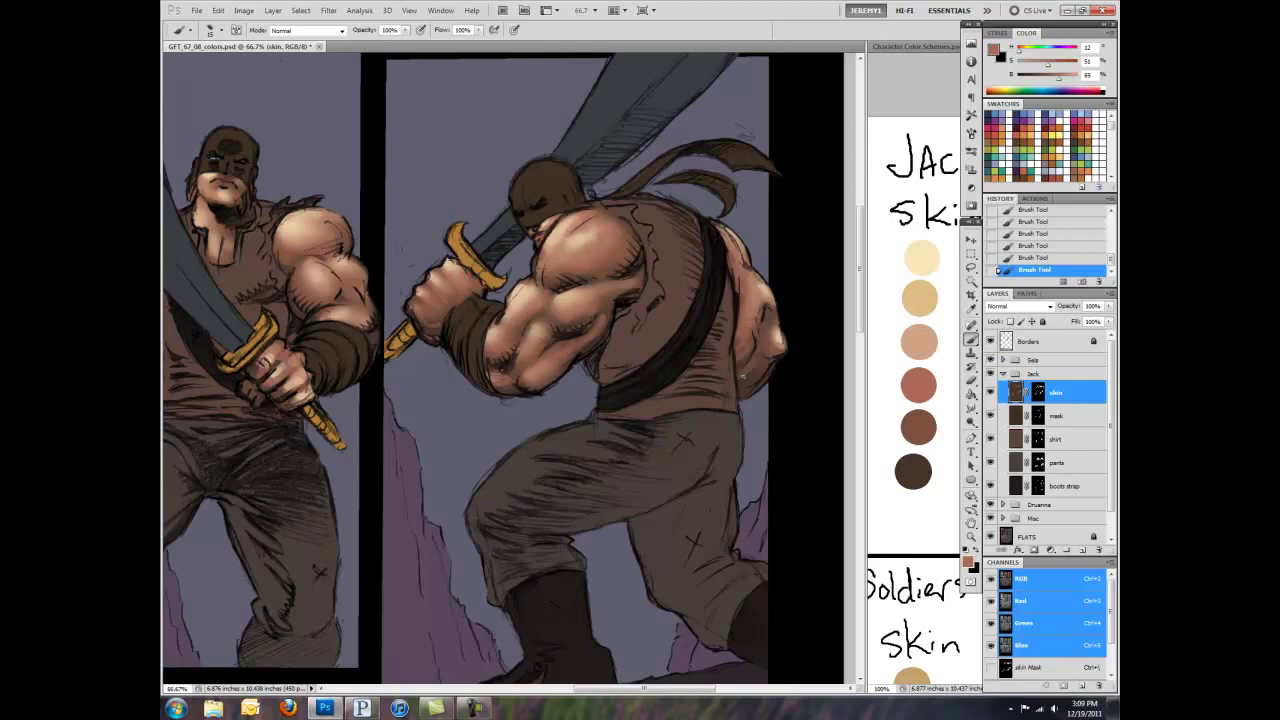
Step: Highlight the soldier's shoulder top and back muscles in light tan, then sample further swatches
left_click(928, 336, "alt")
left_click_drag(610, 250, 580, 212)
left_click_drag(545, 258, 525, 310)
left_click_drag(550, 264, 596, 262)
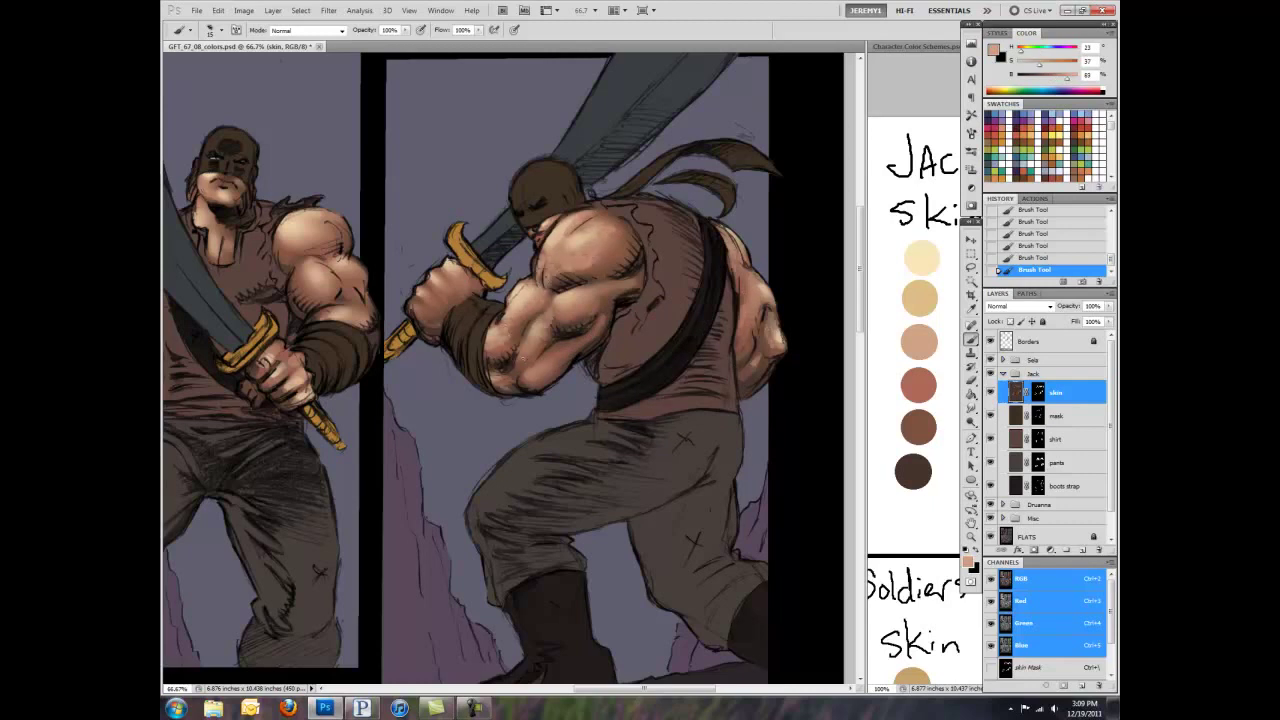
left_click(614, 283, "alt")
left_click(921, 258, "alt")
left_click(925, 312, "alt")
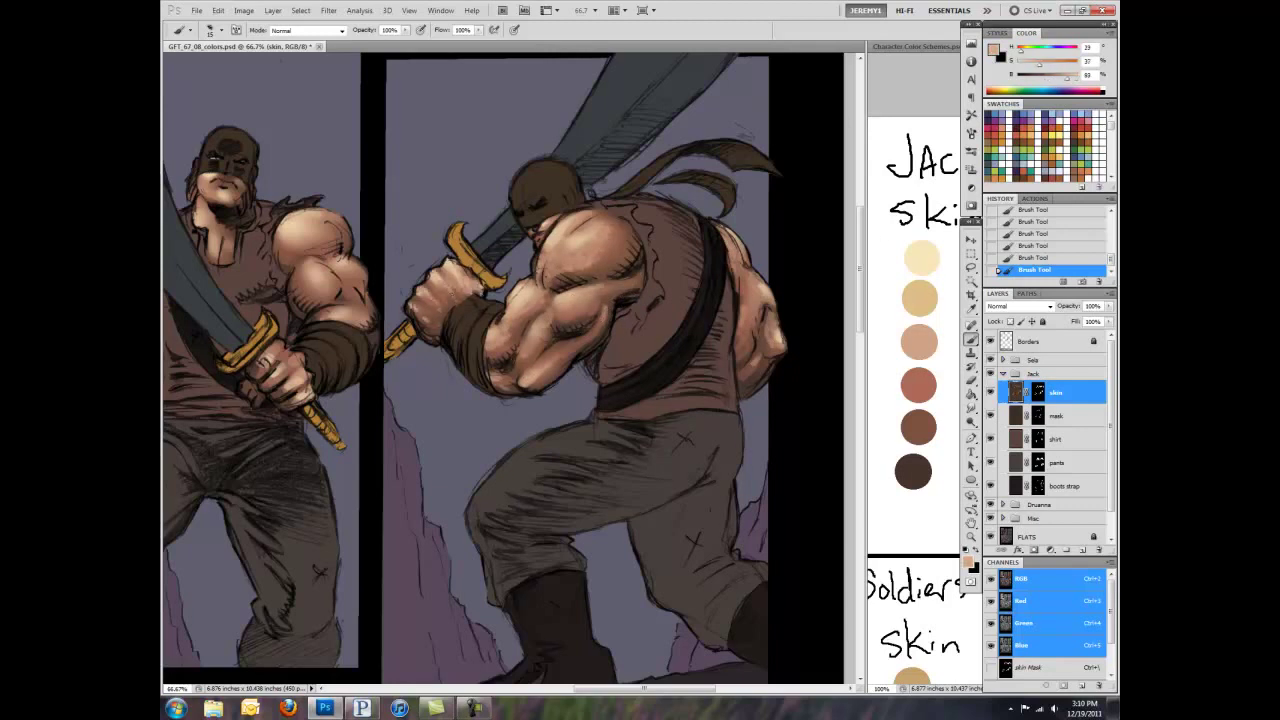
Step: Darken a shadow on the masked soldier's shoulder with a sampled darker skin tone
scroll(455, 170, "up", 1)
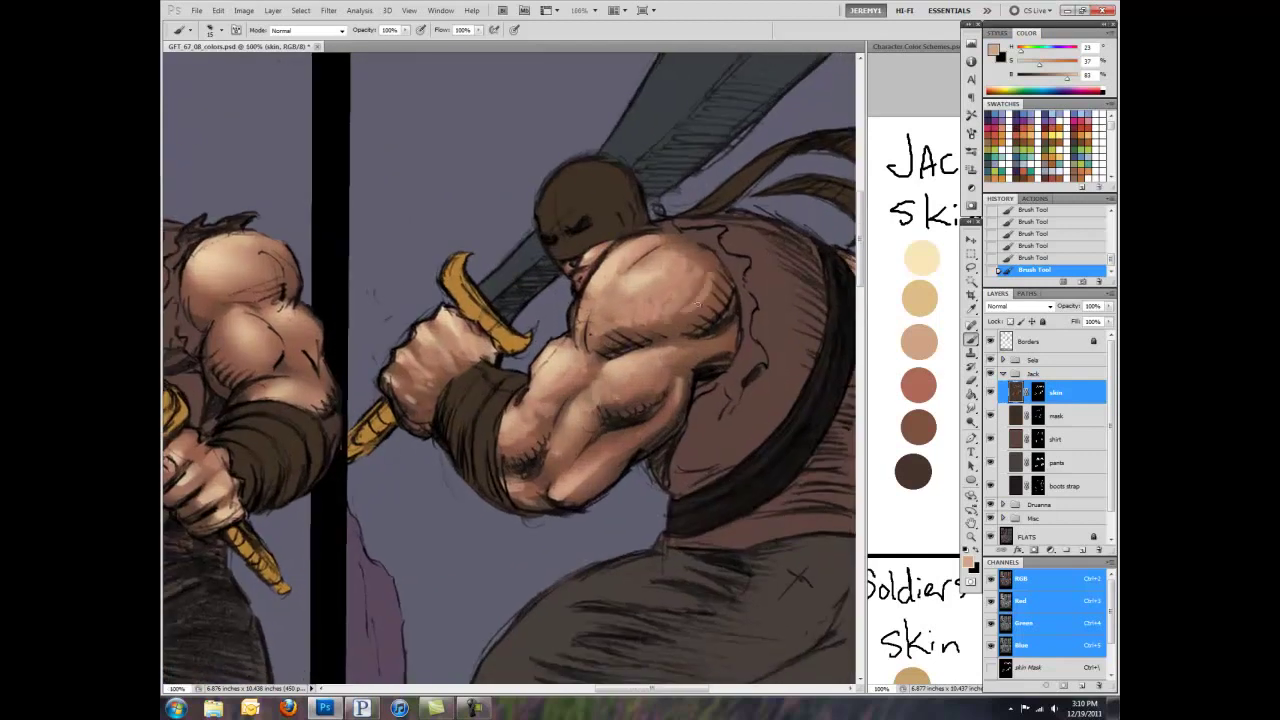
mouse_move(690, 256)
left_mouse_down()
mouse_move(597, 331)
mouse_move(703, 331)
left_mouse_up()
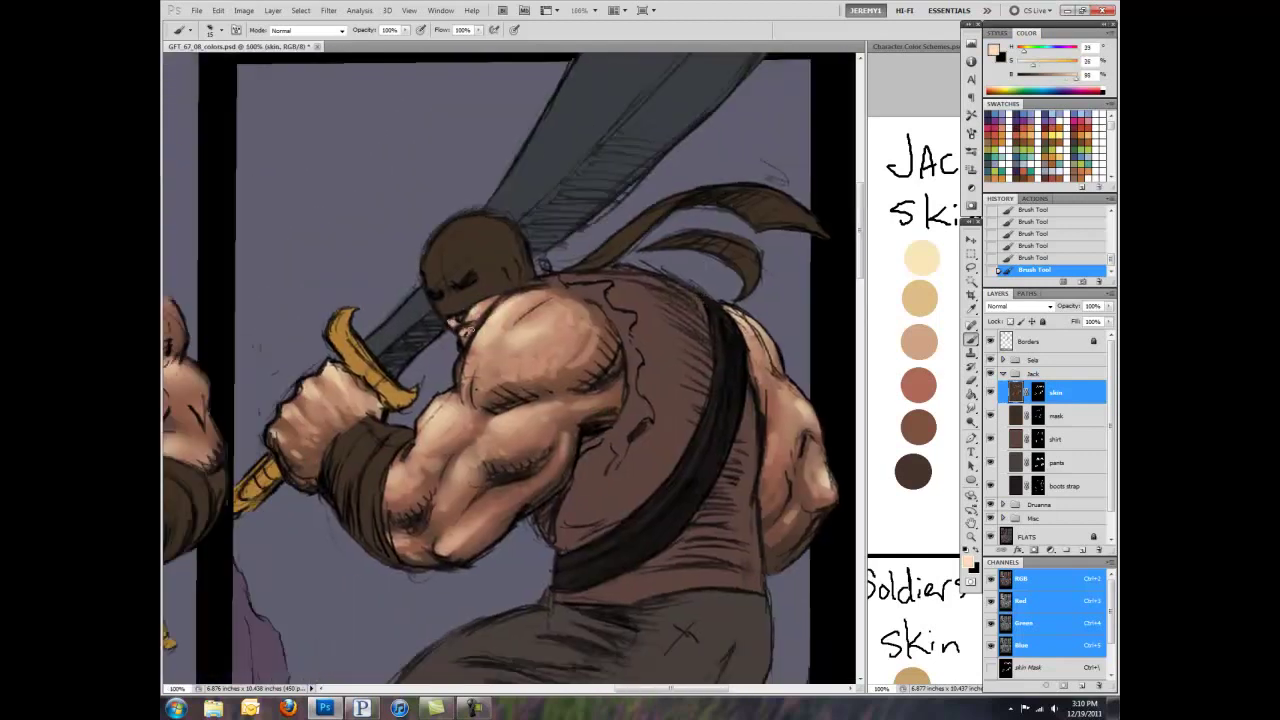
left_click_drag(543, 387, 577, 406)
scroll(577, 406, "down", 3)
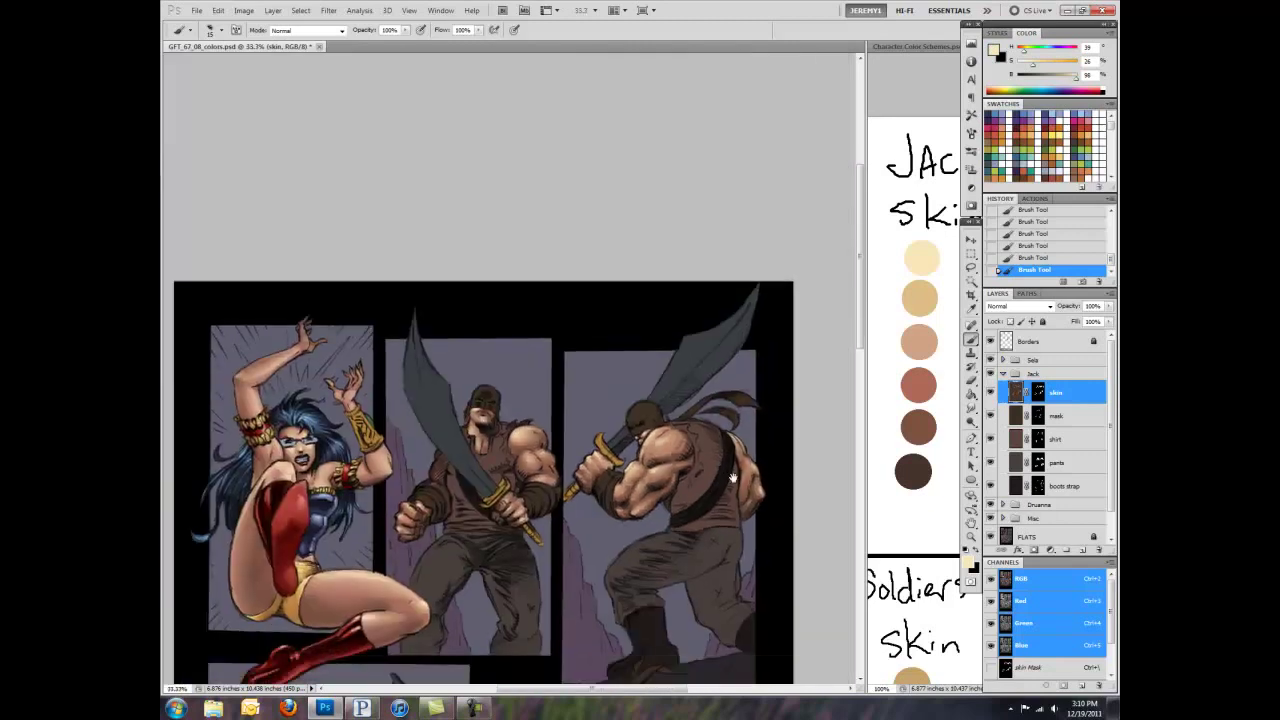
scroll(716, 222, "up", 3)
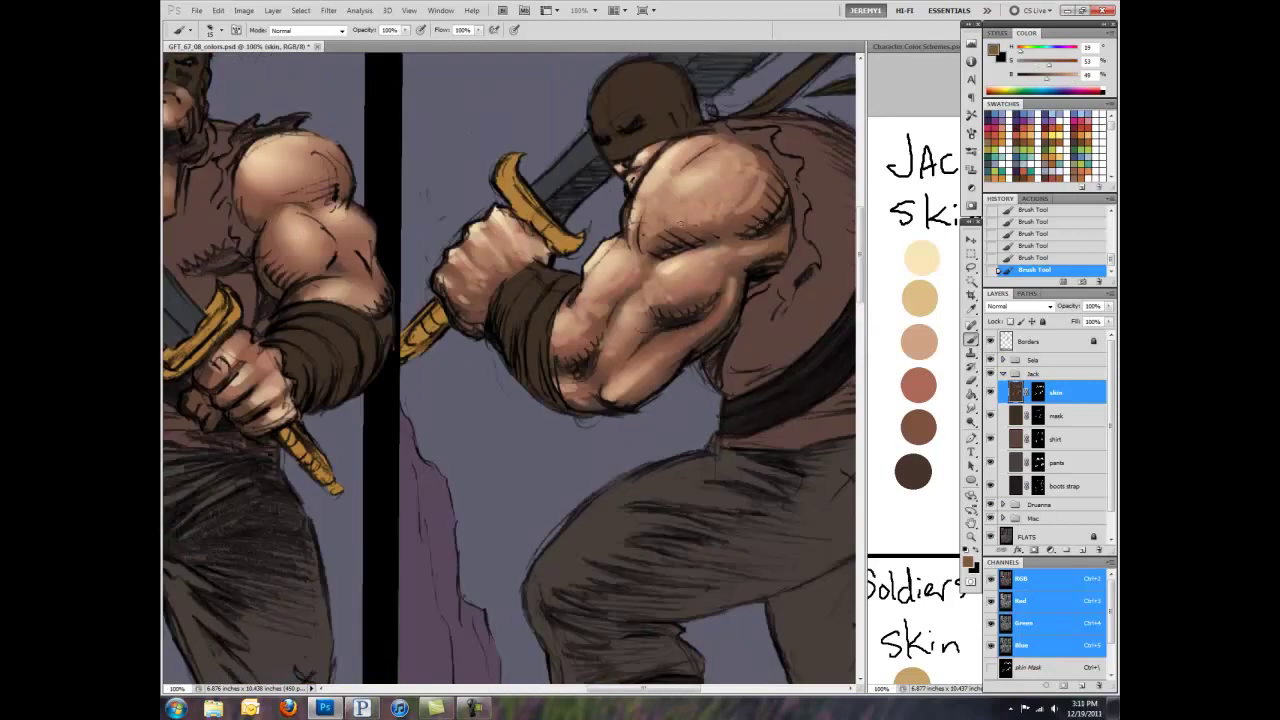
left_click(716, 222, "alt")
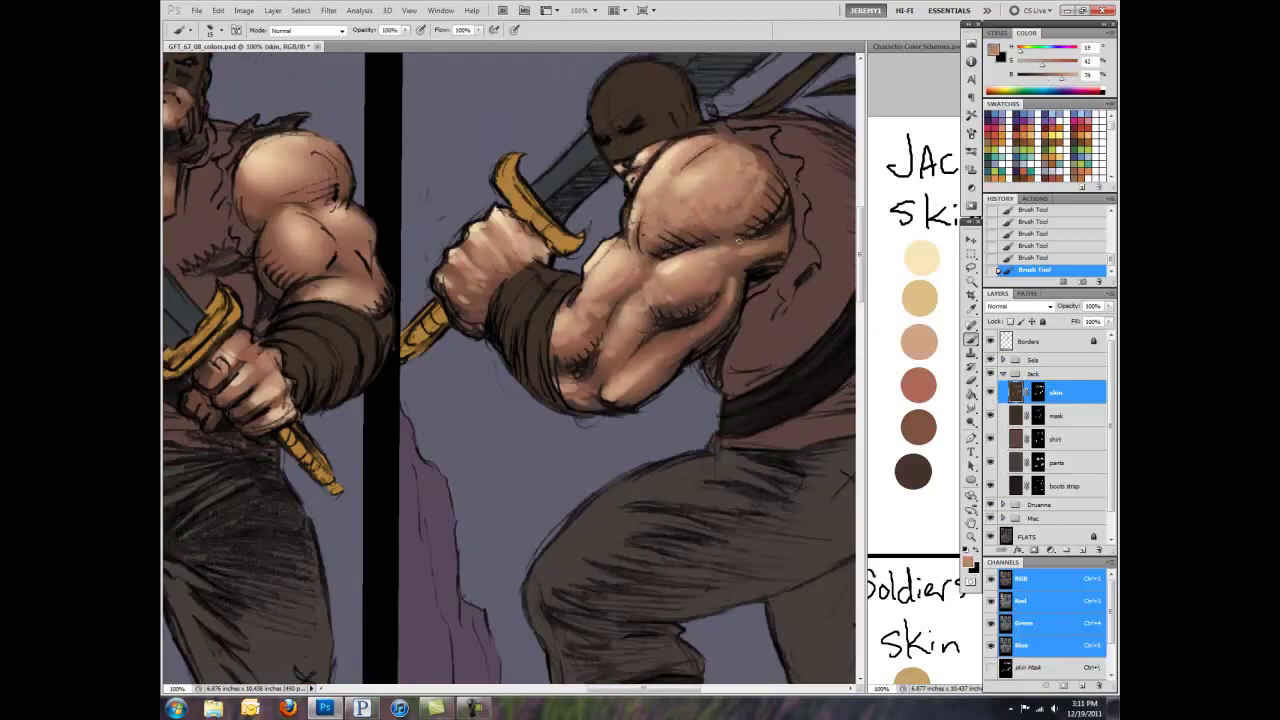
left_click_drag(716, 222, 745, 350)
left_click(745, 350, "alt")
left_click_drag(625, 298, 531, 242)
Step: Highlight his chin, face, neck and right shoulder, deepen the shoulder shadow, and lighten skin near the left sleeve
left_click(552, 189, "alt")
mouse_move(524, 192)
left_mouse_down()
mouse_move(510, 186)
mouse_move(494, 207)
mouse_move(535, 290)
mouse_move(570, 218)
left_mouse_up()
left_click_drag(685, 228, 705, 265)
mouse_move(610, 258)
left_mouse_down()
mouse_move(650, 310)
mouse_move(740, 352)
left_mouse_up()
left_click(750, 364, "alt")
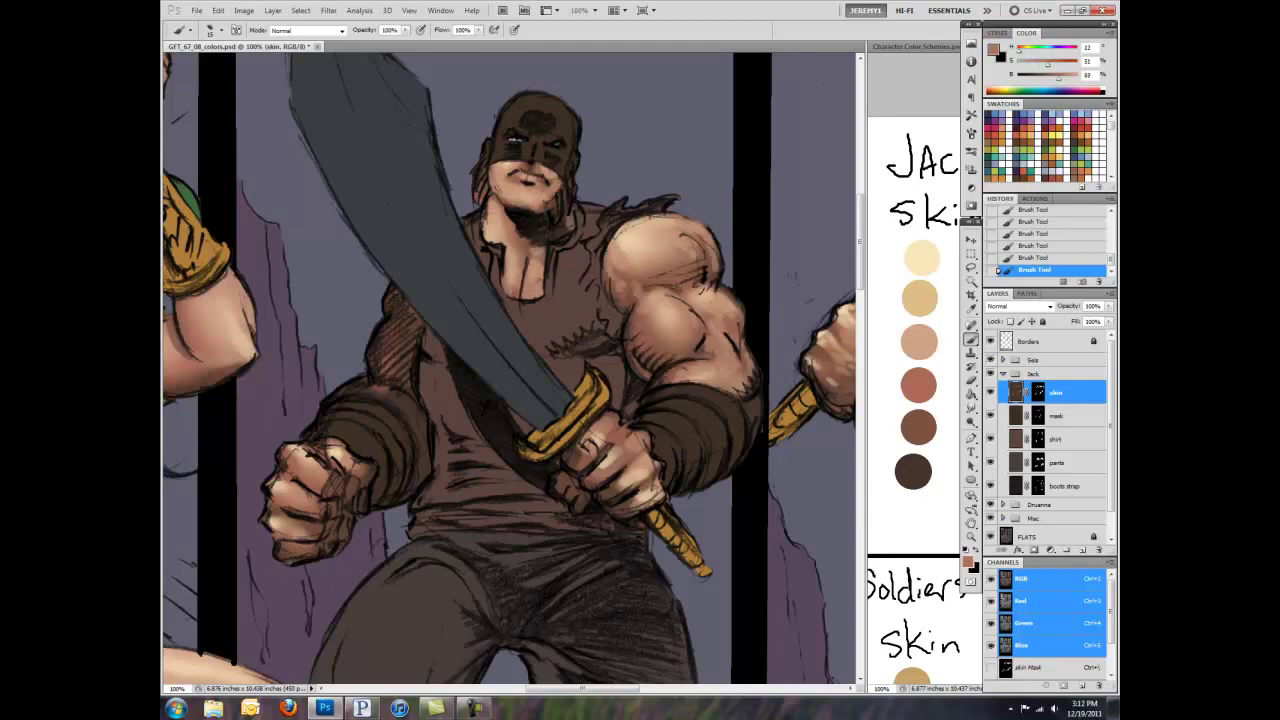
left_click_drag(690, 272, 706, 305)
left_click(372, 392, "alt")
left_click_drag(350, 390, 418, 425)
Step: Highlight and shade the soldier's left fist with pale and redder skin tones
left_click(352, 485, "alt")
left_click(300, 455, "alt")
mouse_move(292, 450)
left_mouse_down()
mouse_move(272, 495)
mouse_move(292, 550)
left_mouse_up()
left_click_drag(290, 500, 337, 480)
left_click(290, 525, "alt")
left_click_drag(275, 522, 308, 535)
left_click(315, 468, "alt")
mouse_move(312, 470)
left_mouse_down()
mouse_move(310, 530)
mouse_move(265, 508)
mouse_move(332, 535)
left_mouse_up()
left_click(270, 510, "alt")
left_click(563, 468, "alt")
left_click(285, 500, "alt")
left_click(361, 489, "alt")
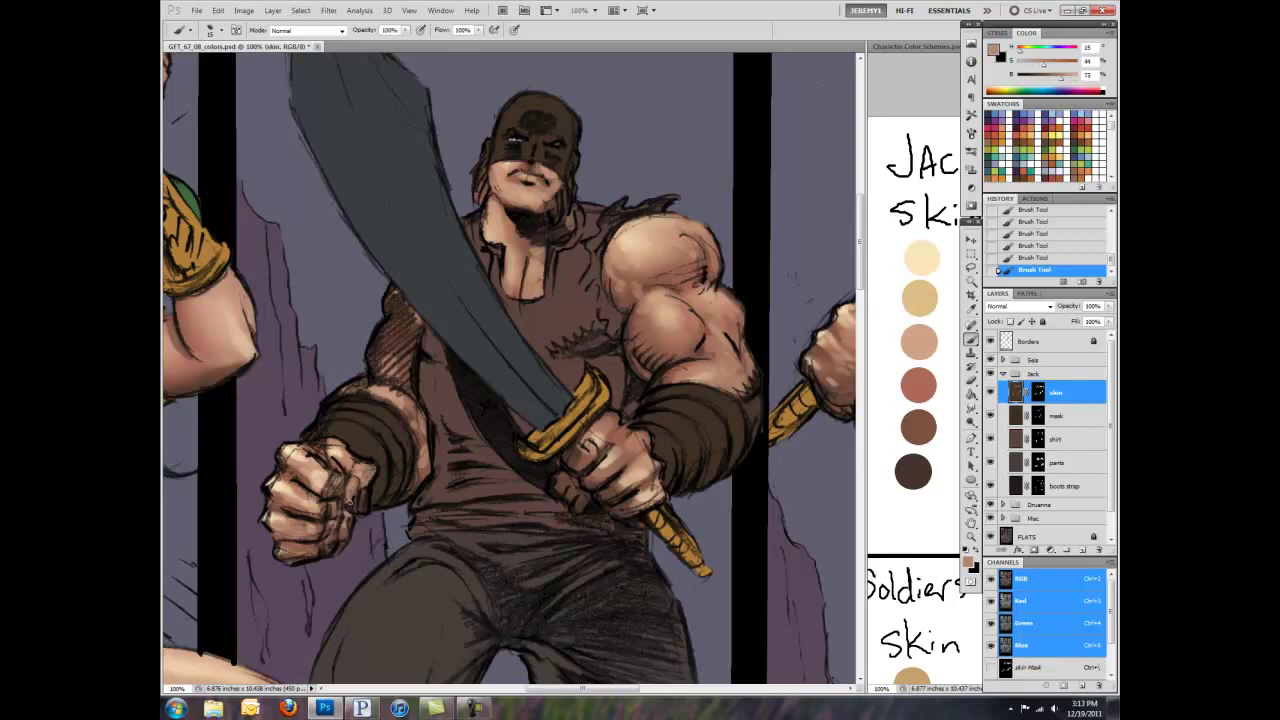
Step: Try several skin swatches and paint pale highlights on the soldier's face and neck
left_click_drag(361, 486, 573, 414)
left_click(573, 414, "alt")
left_click(560, 468, "alt")
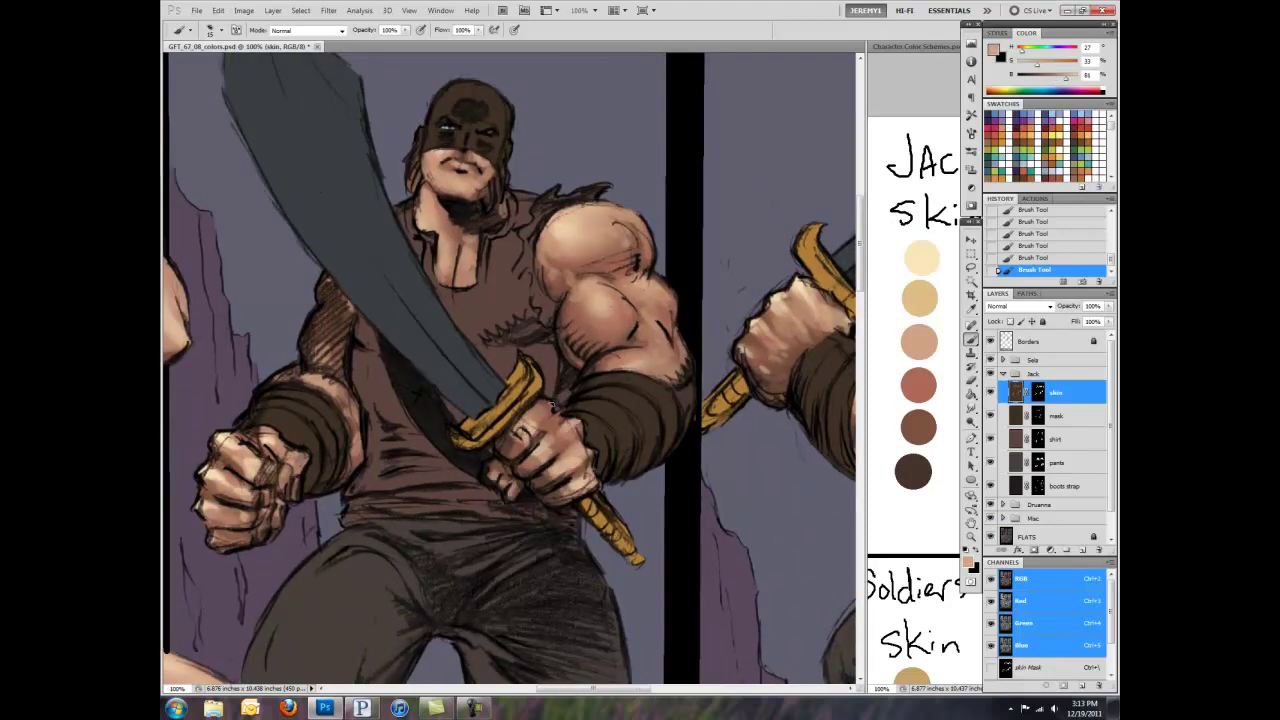
left_click(540, 415, "alt")
left_click(600, 420, "alt")
left_click(584, 486, "alt")
left_click(566, 467, "alt")
left_click(546, 455, "alt")
left_click_drag(618, 422, 616, 404)
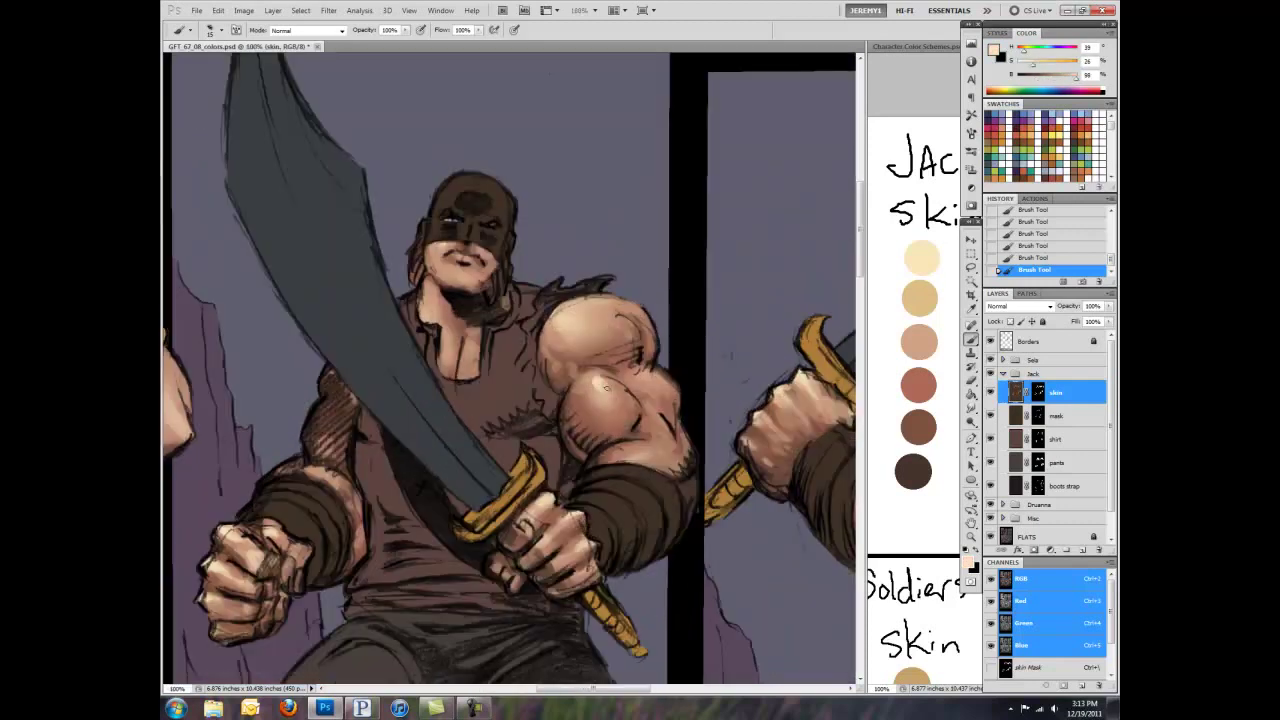
mouse_move(436, 248)
left_mouse_down()
mouse_move(470, 276)
mouse_move(430, 320)
mouse_move(470, 365)
mouse_move(528, 359)
left_mouse_up()
Step: Brush pale highlights along the shoulder and arm, and dark brown under the neck, forearm and fist
left_click(634, 322, "alt")
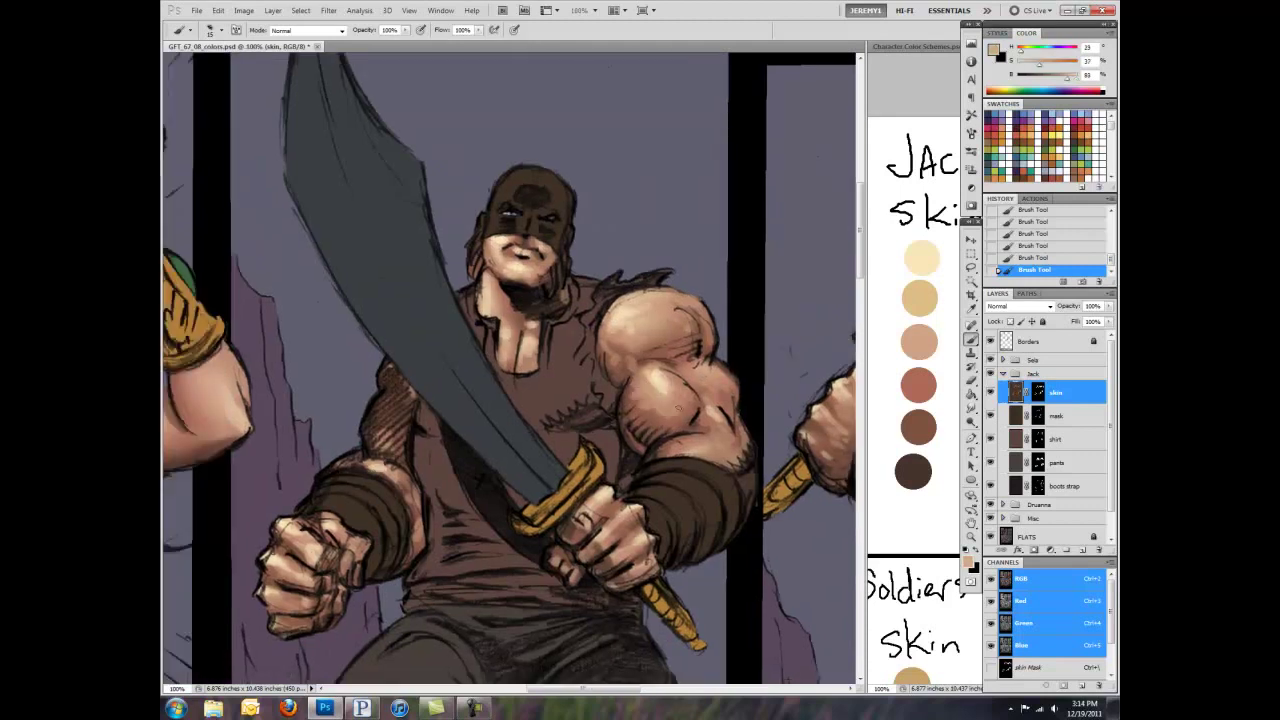
mouse_move(640, 390)
left_mouse_down()
mouse_move(692, 446)
mouse_move(690, 410)
left_mouse_up()
left_click(660, 396, "alt")
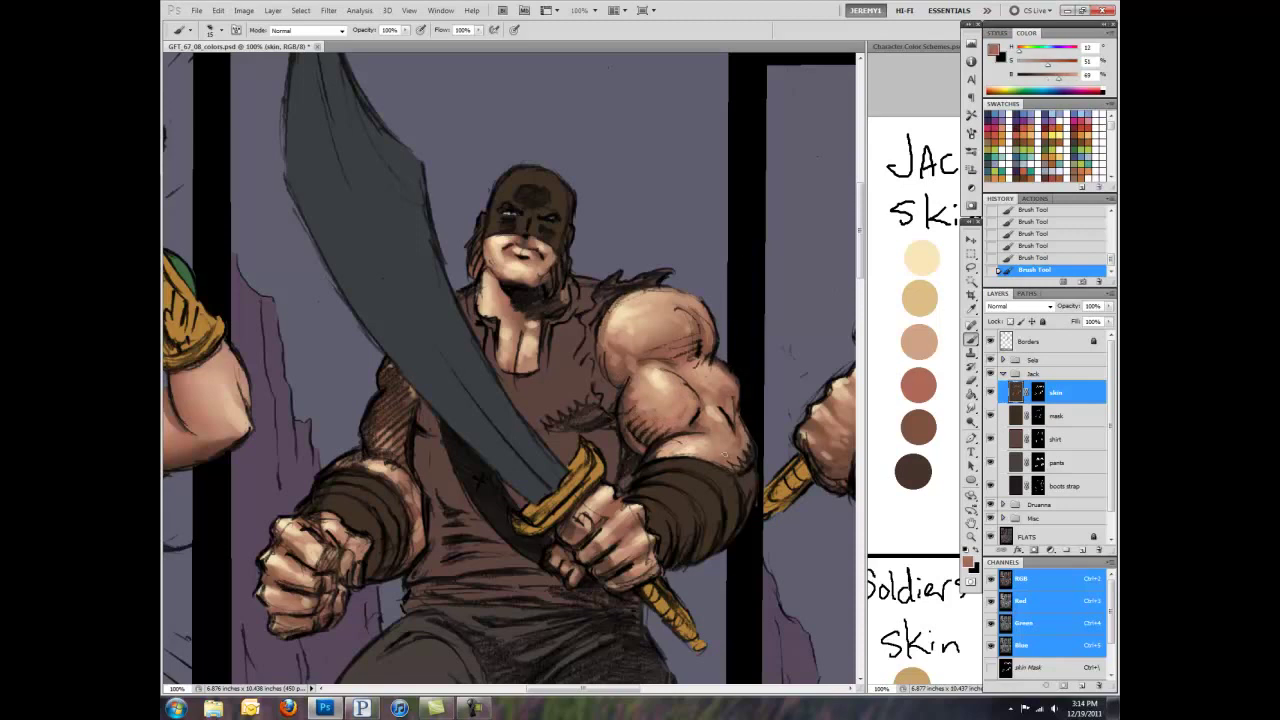
left_click(515, 297, "alt")
left_click_drag(515, 297, 498, 308)
left_click_drag(394, 365, 382, 450)
left_click_drag(335, 552, 328, 600)
left_click(748, 484, "alt")
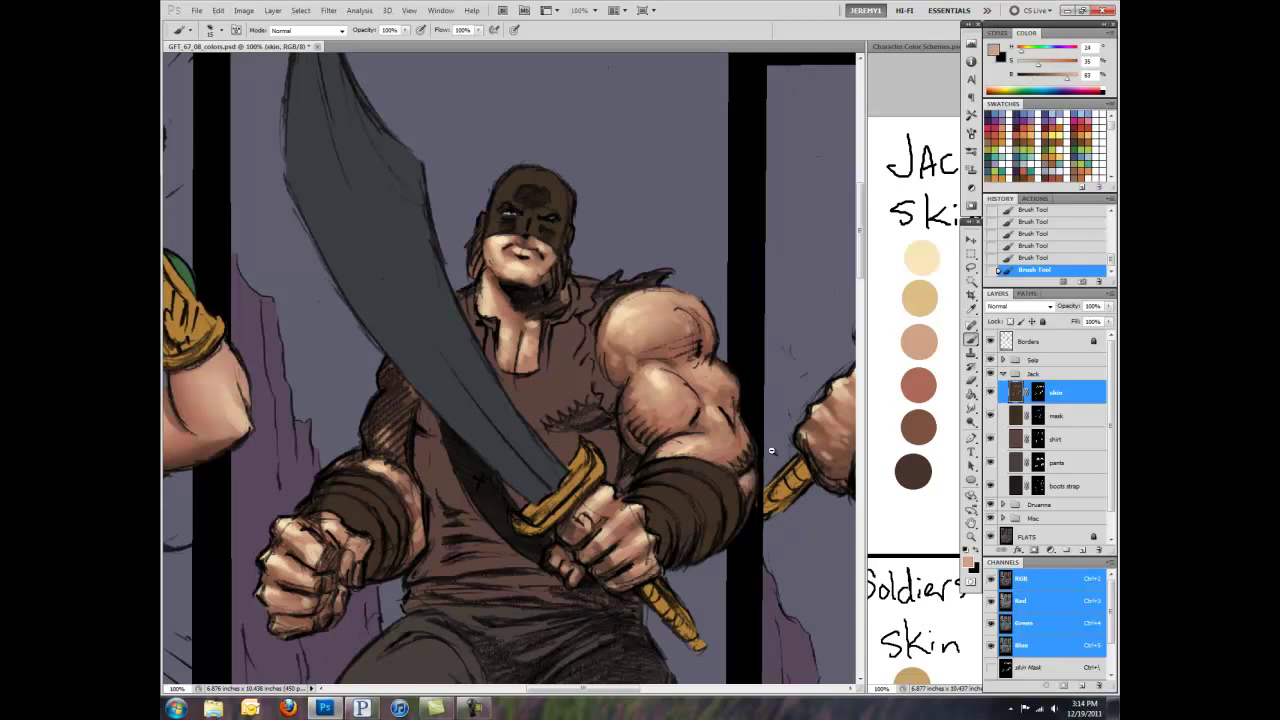
left_click_drag(786, 486, 416, 320)
left_click(655, 355, "alt")
Step: Blend the soldier's fist shading with the Smudge tool at 12% strength
mouse_move(699, 402)
left_mouse_down()
mouse_move(497, 450)
mouse_move(510, 458)
left_mouse_up()
key("r")
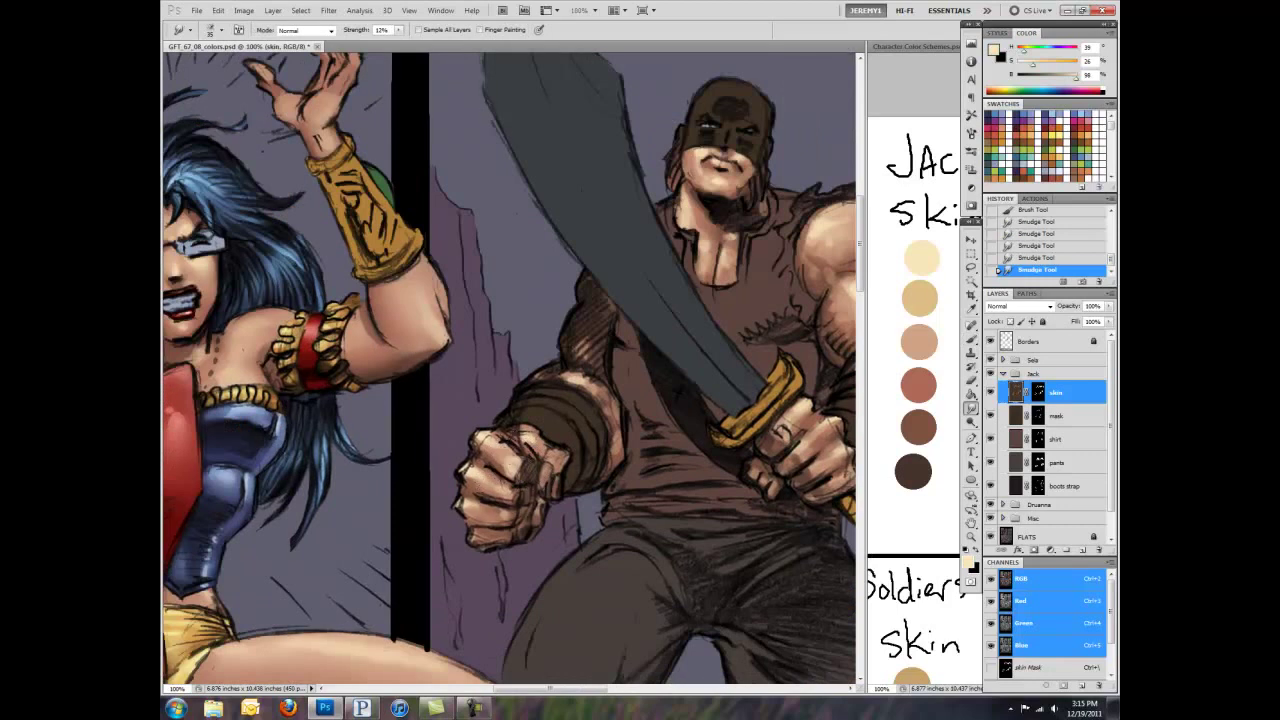
left_click_drag(662, 366, 694, 433)
left_click_drag(691, 363, 581, 318)
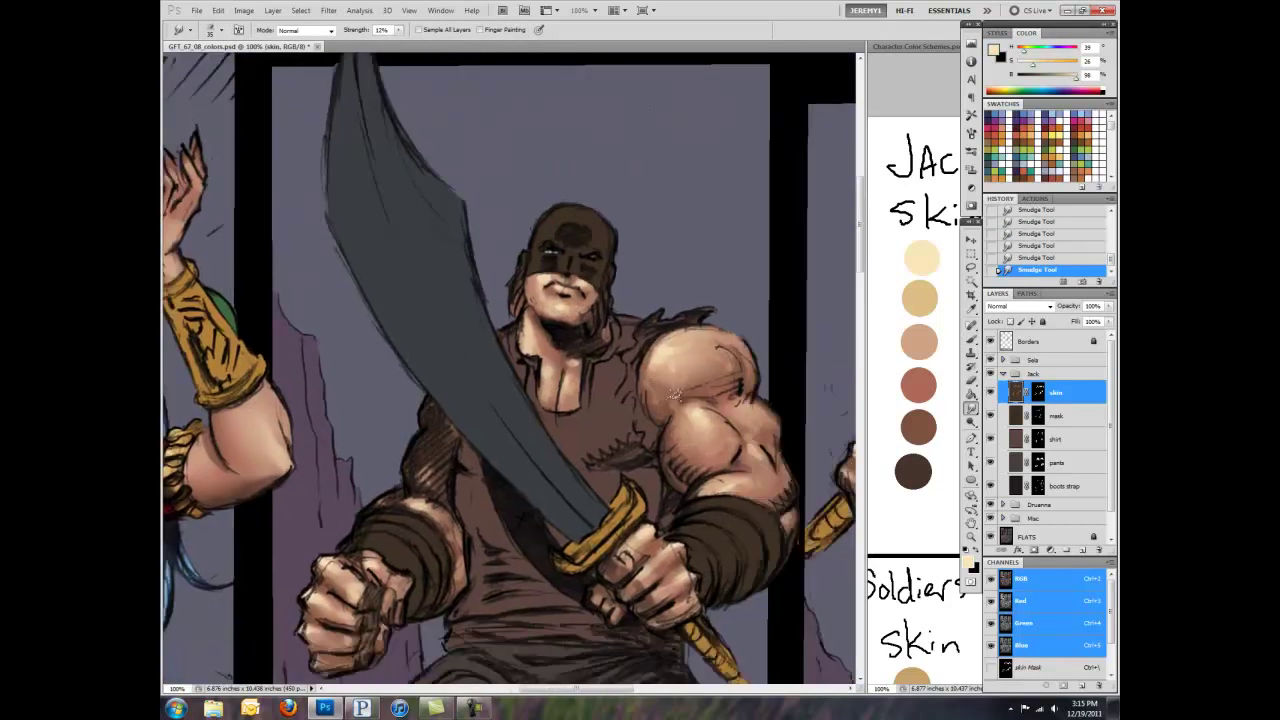
left_click_drag(658, 577, 403, 582)
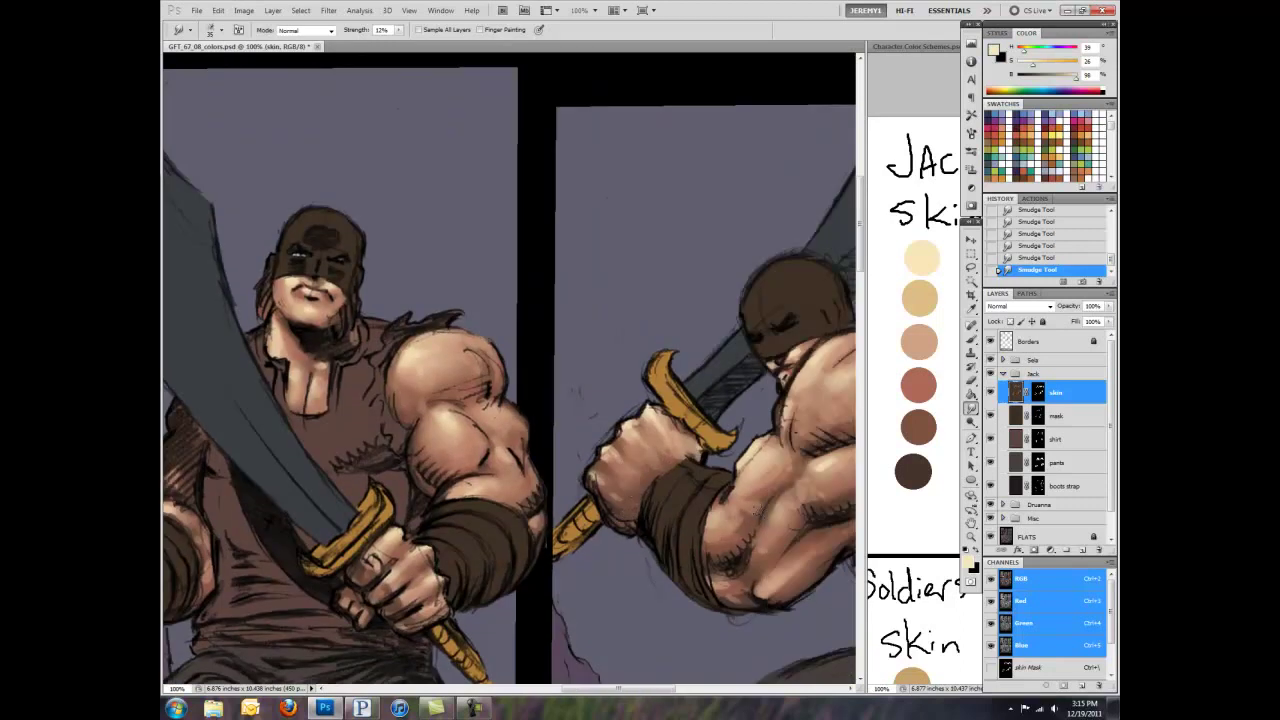
left_click_drag(772, 590, 677, 545)
Step: Move to the hooded soldier's back and the lower-panel fighter, sampling arm skin before smudging again
left_click_drag(723, 349, 588, 394)
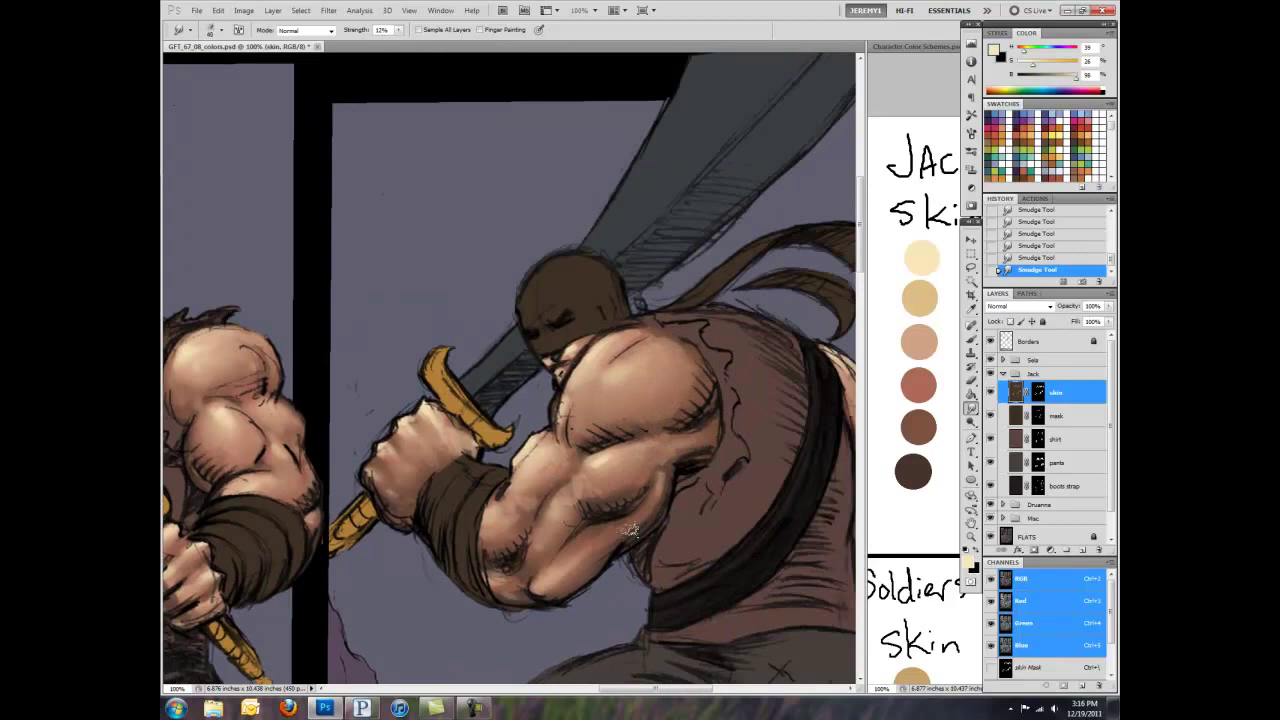
left_click_drag(731, 463, 551, 433)
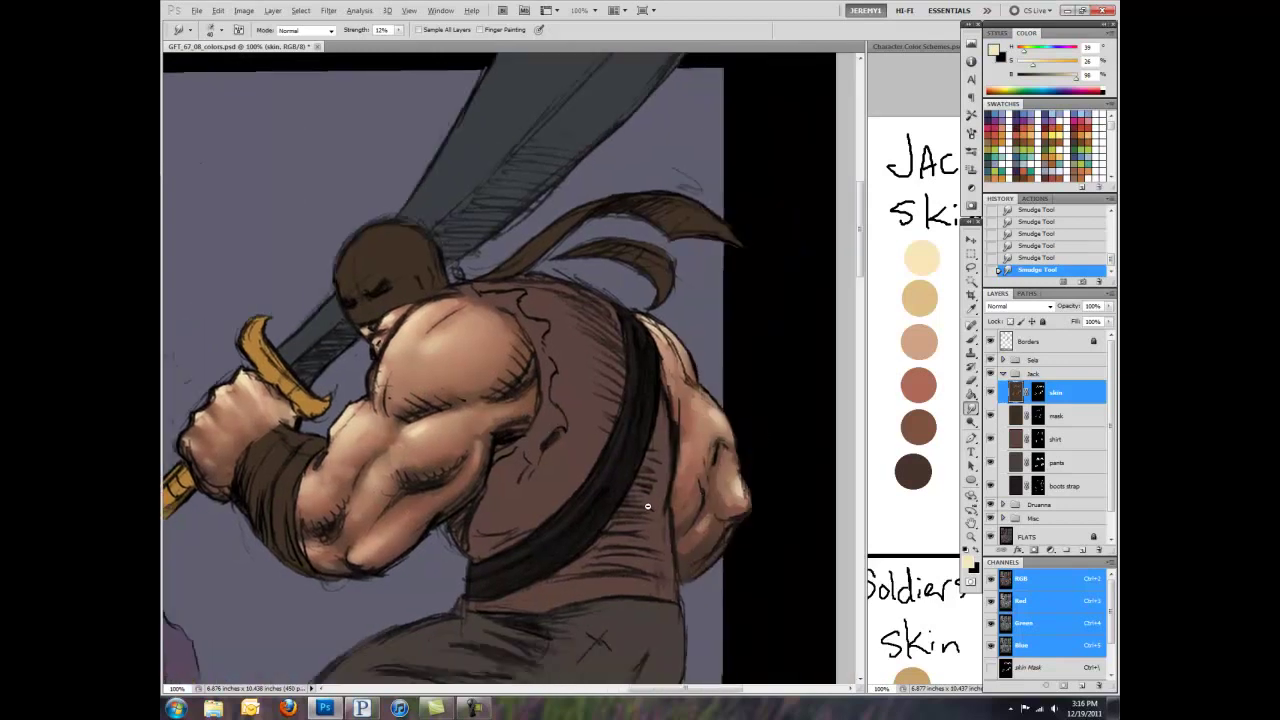
scroll(650, 507, "down", 4)
scroll(699, 422, "up", 3)
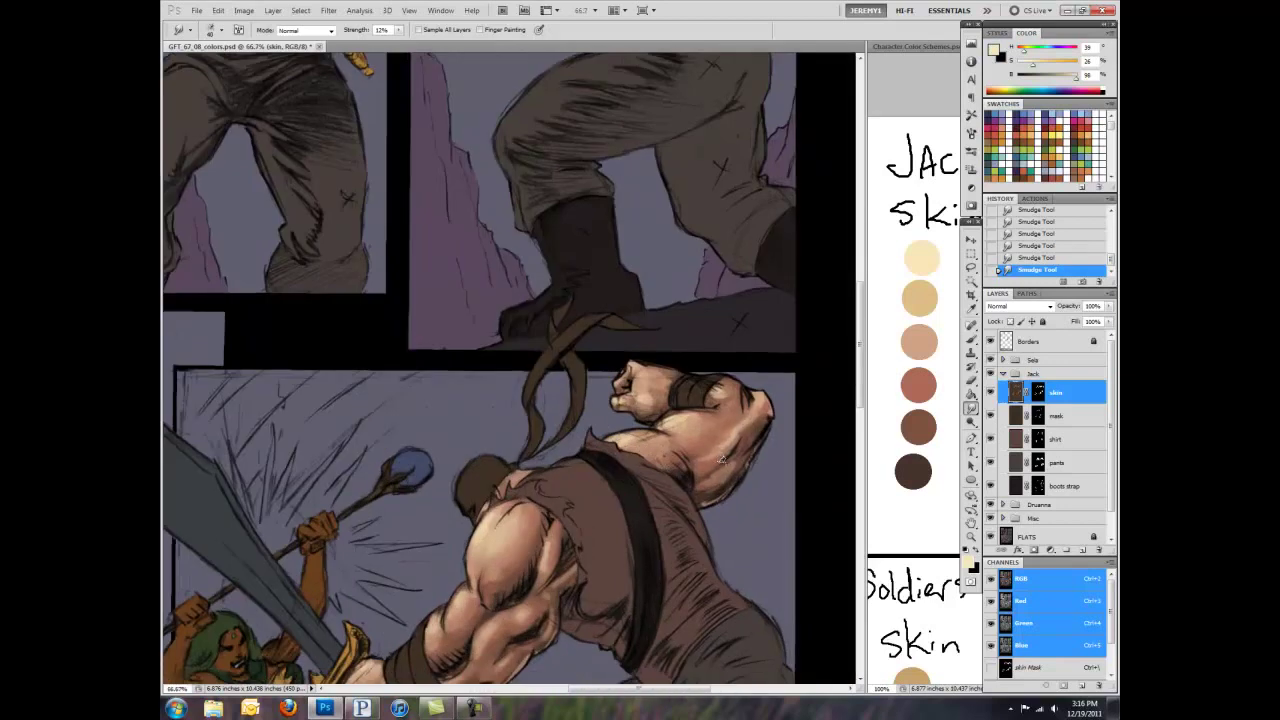
left_click_drag(463, 608, 546, 466)
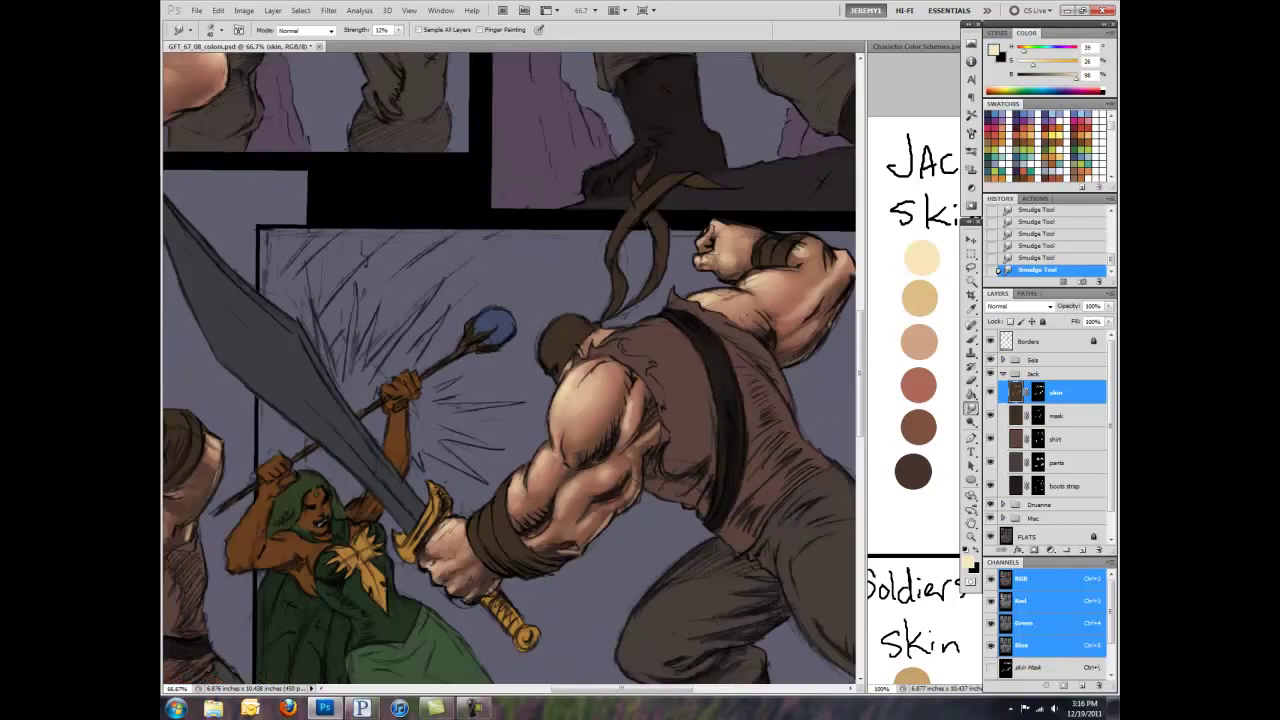
left_click_drag(487, 574, 625, 382)
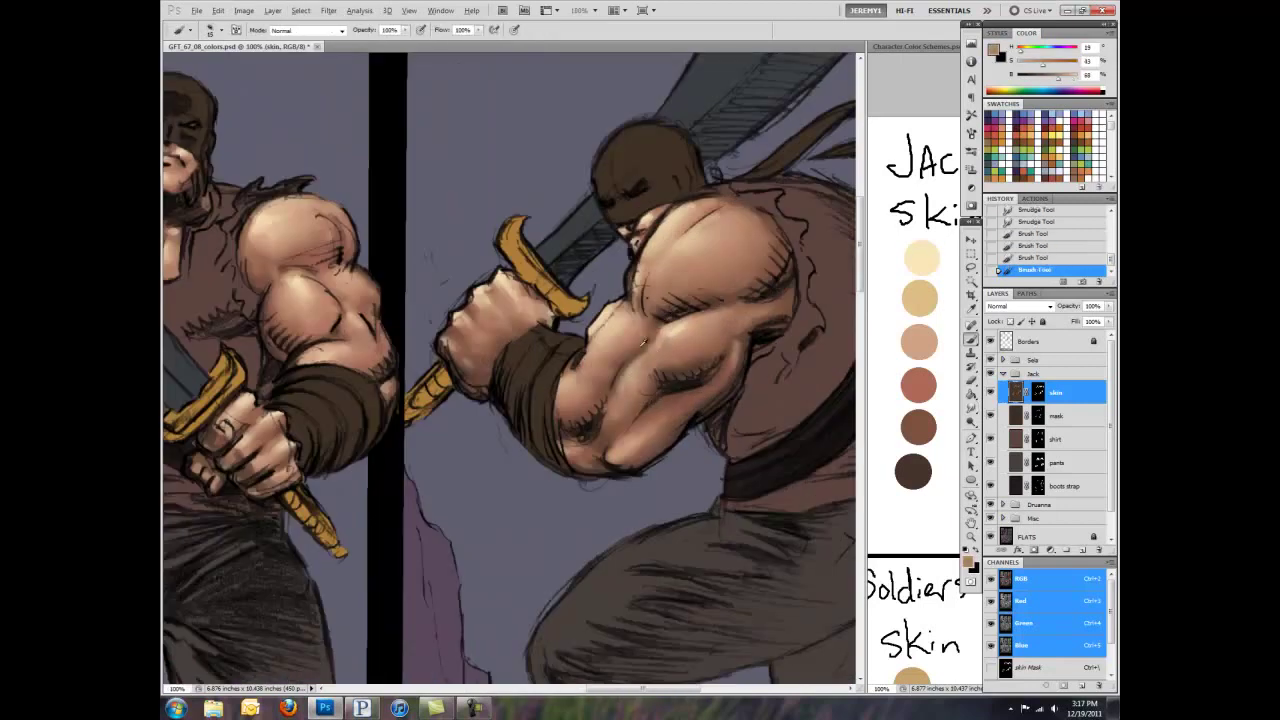
left_click(600, 322, "alt")
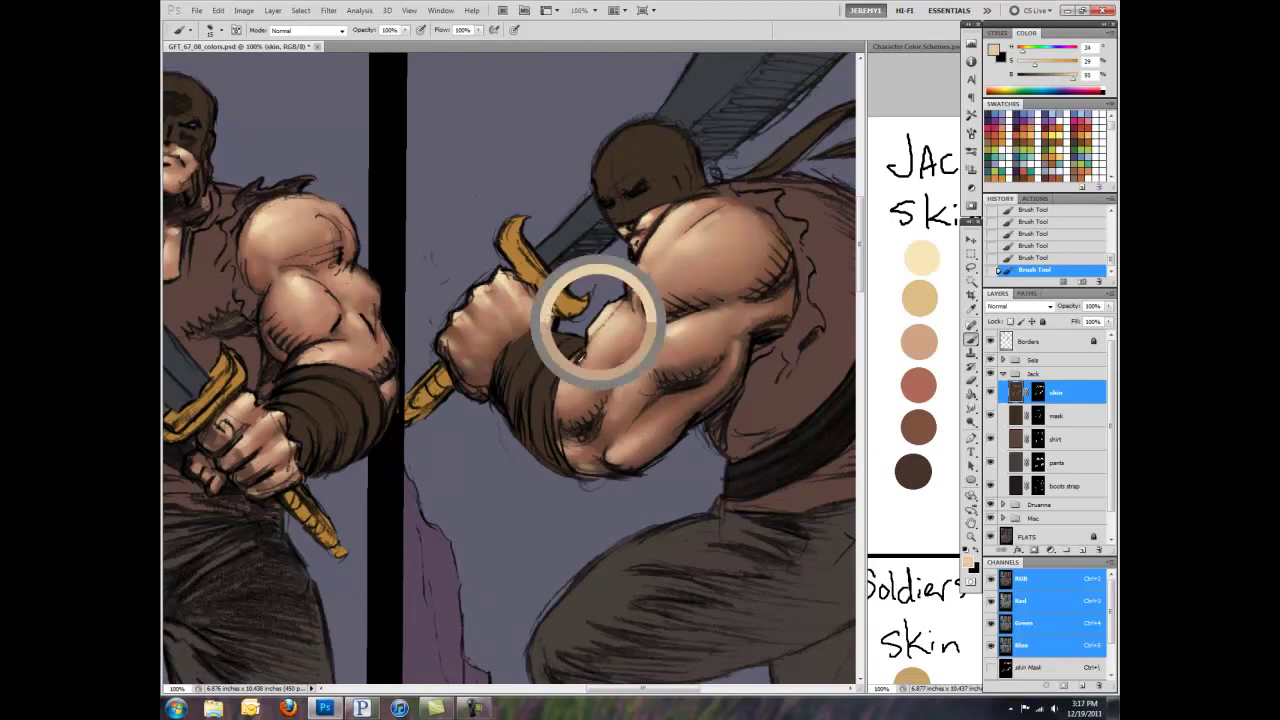
key("r")
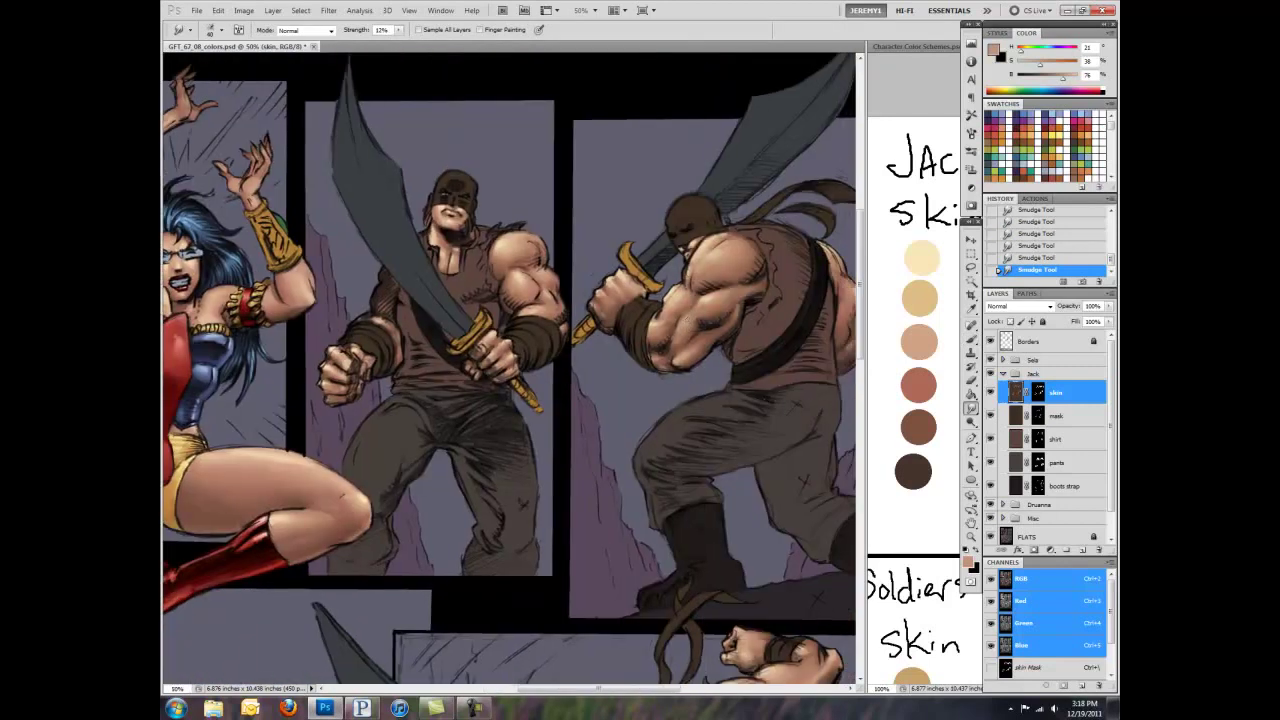
Step: On the shirt layer, undo the last stroke and paint shading down the soldier's chest
key("ctrl+0")
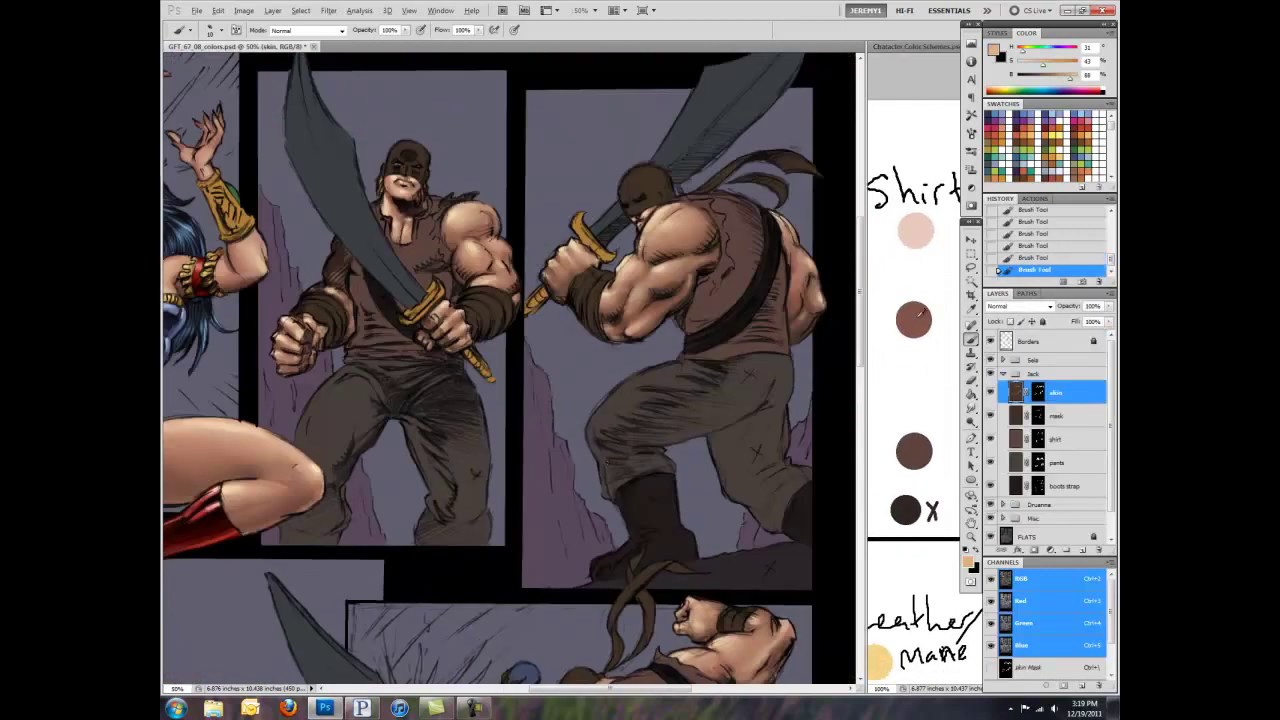
left_click(921, 312, "alt")
key("ctrl+z")
left_click_drag(390, 248, 408, 328)
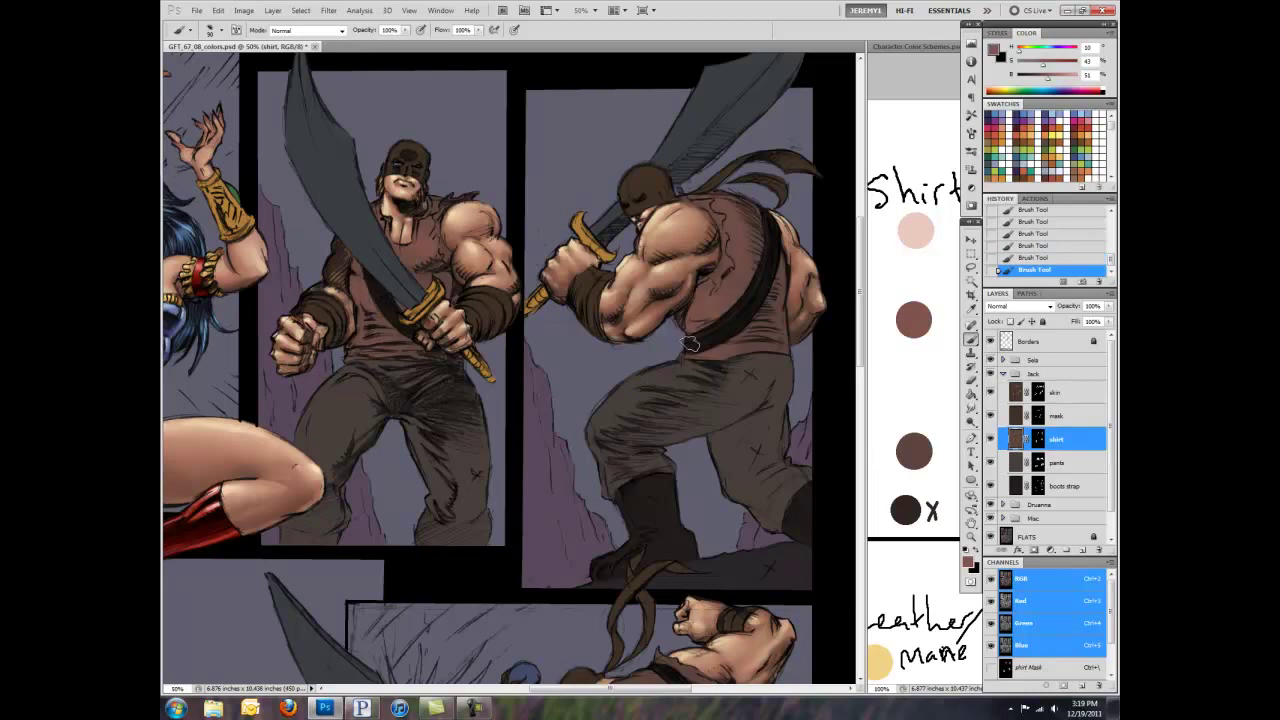
scroll(700, 370, "down", 5)
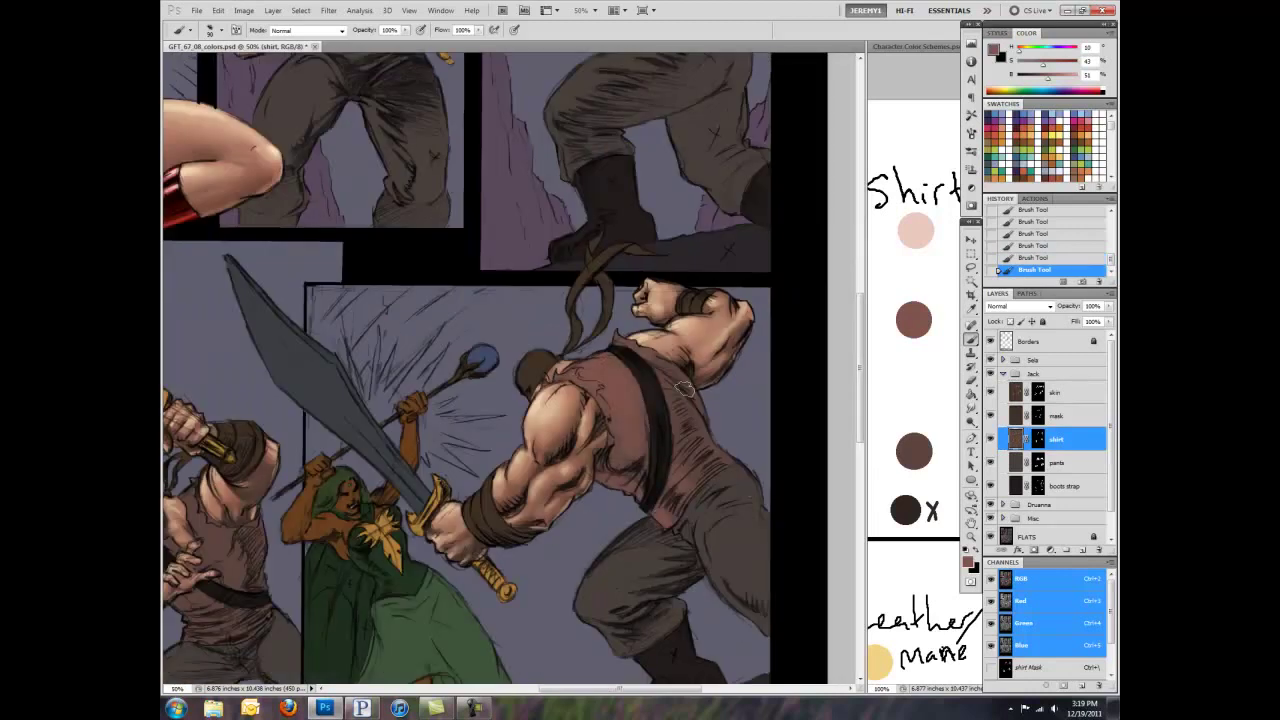
scroll(600, 420, "left", 5)
Step: Brush pale pink highlights onto the central and big soldiers' shirts
left_click(916, 230, "alt")
mouse_move(505, 440)
left_mouse_down()
mouse_move(478, 476)
mouse_move(520, 480)
mouse_move(540, 525)
left_mouse_up()
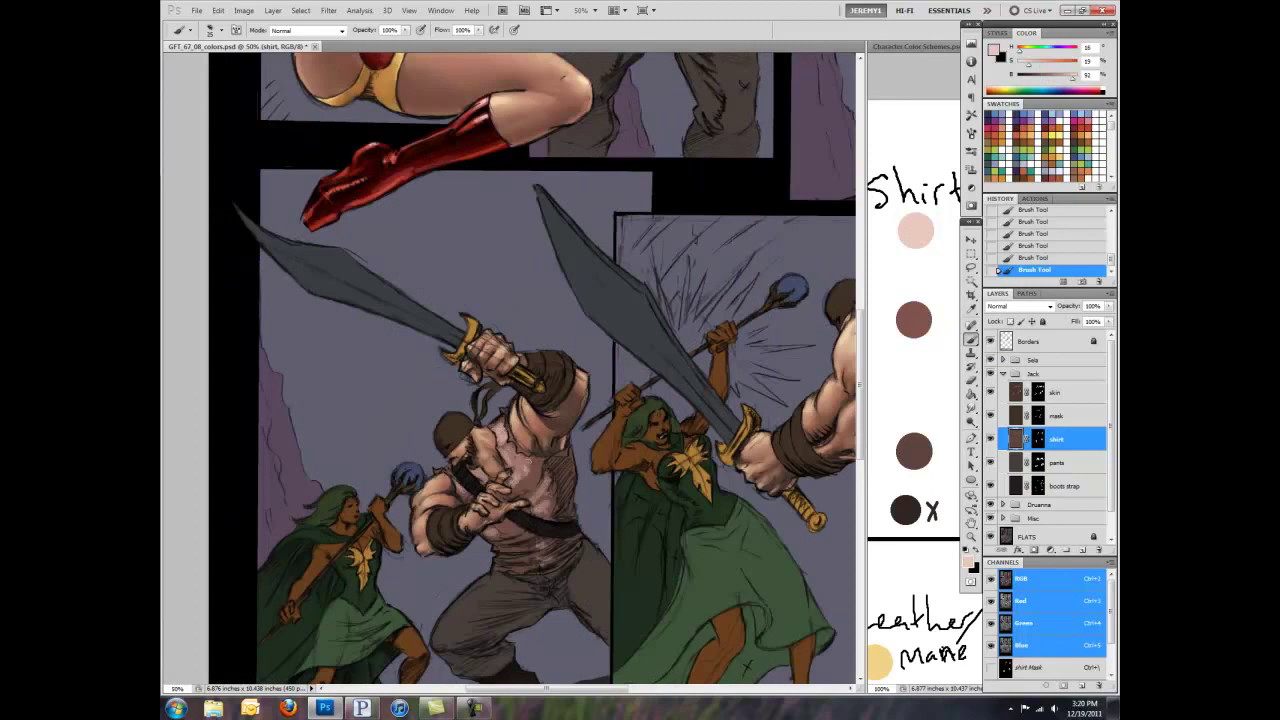
scroll(600, 400, "right", 5)
left_click_drag(575, 336, 655, 365)
left_click_drag(640, 302, 595, 332)
mouse_move(672, 340)
left_mouse_down()
mouse_move(740, 420)
mouse_move(635, 362)
mouse_move(670, 485)
left_mouse_up()
Step: Add pale pink highlights across the big soldier's back and side and the left soldier's shirt
scroll(650, 400, "up", 5)
mouse_move(620, 282)
left_mouse_down()
mouse_move(654, 302)
mouse_move(612, 328)
left_mouse_up()
mouse_move(625, 375)
left_mouse_down()
mouse_move(628, 440)
mouse_move(650, 434)
left_mouse_up()
left_click_drag(706, 340, 706, 410)
mouse_move(355, 290)
left_mouse_down()
mouse_move(290, 375)
mouse_move(345, 340)
left_mouse_up()
left_click_drag(310, 420, 285, 430)
left_click_drag(343, 336, 511, 372)
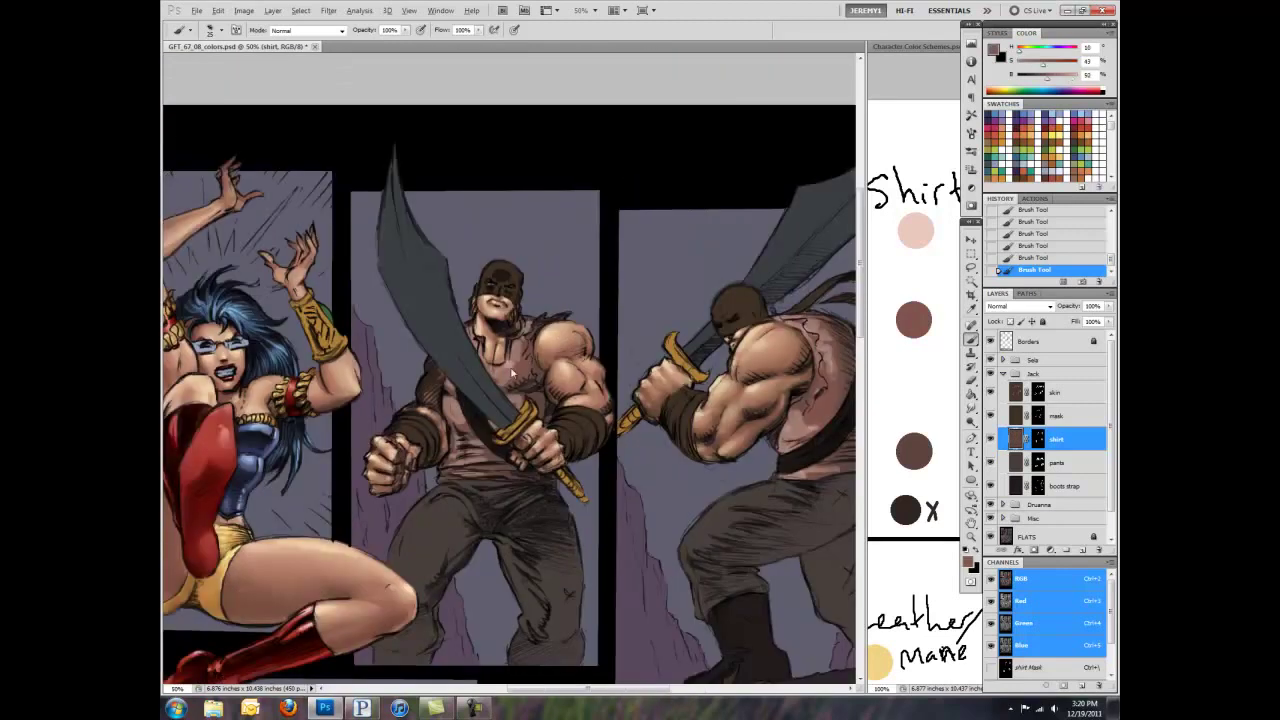
Step: Sample a darker skin brown from the artwork and hatch dark strokes on the soldier's chest
left_click_drag(531, 323, 391, 374)
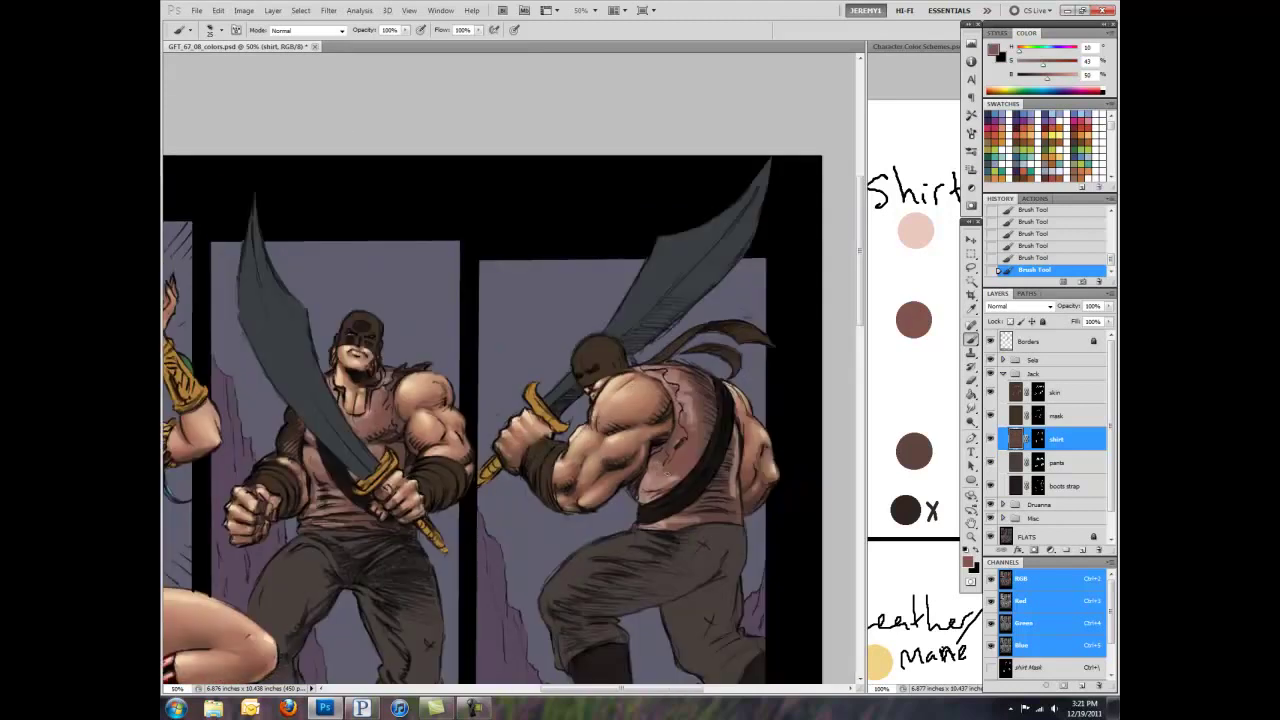
scroll(601, 351, "down", 5)
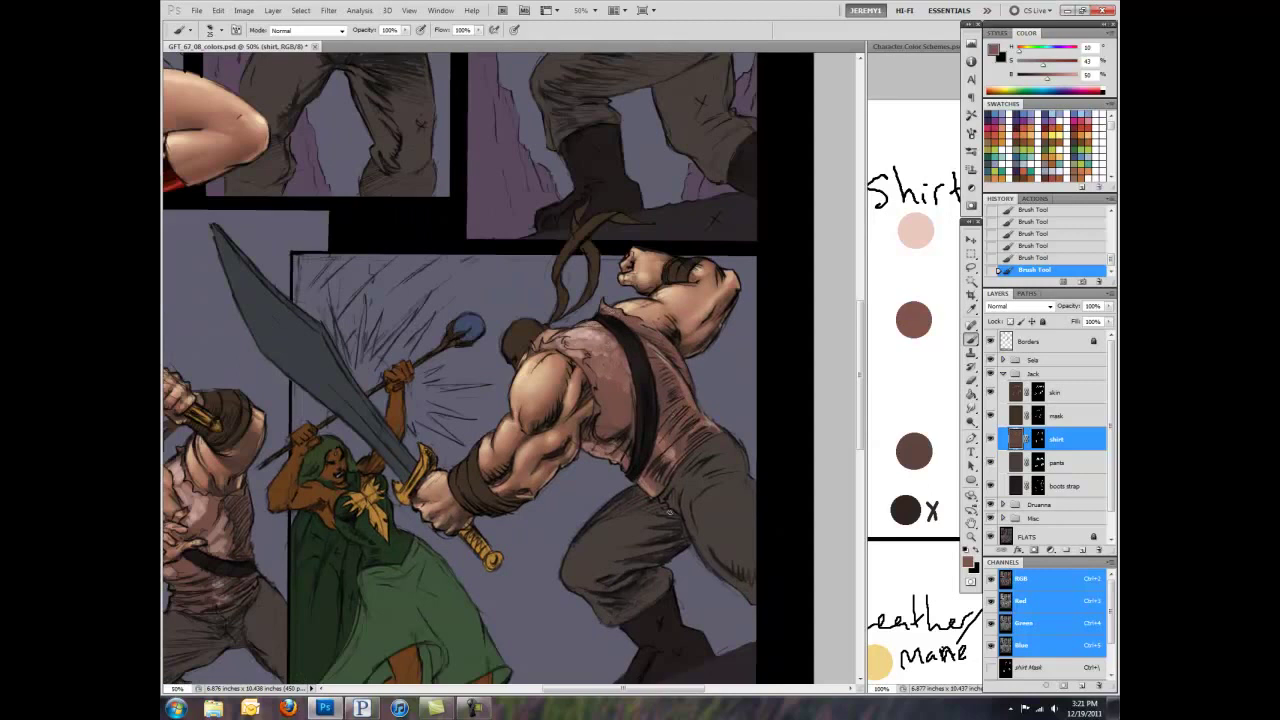
left_click_drag(203, 518, 518, 458)
left_click(819, 232, "alt")
left_click(505, 455, "alt")
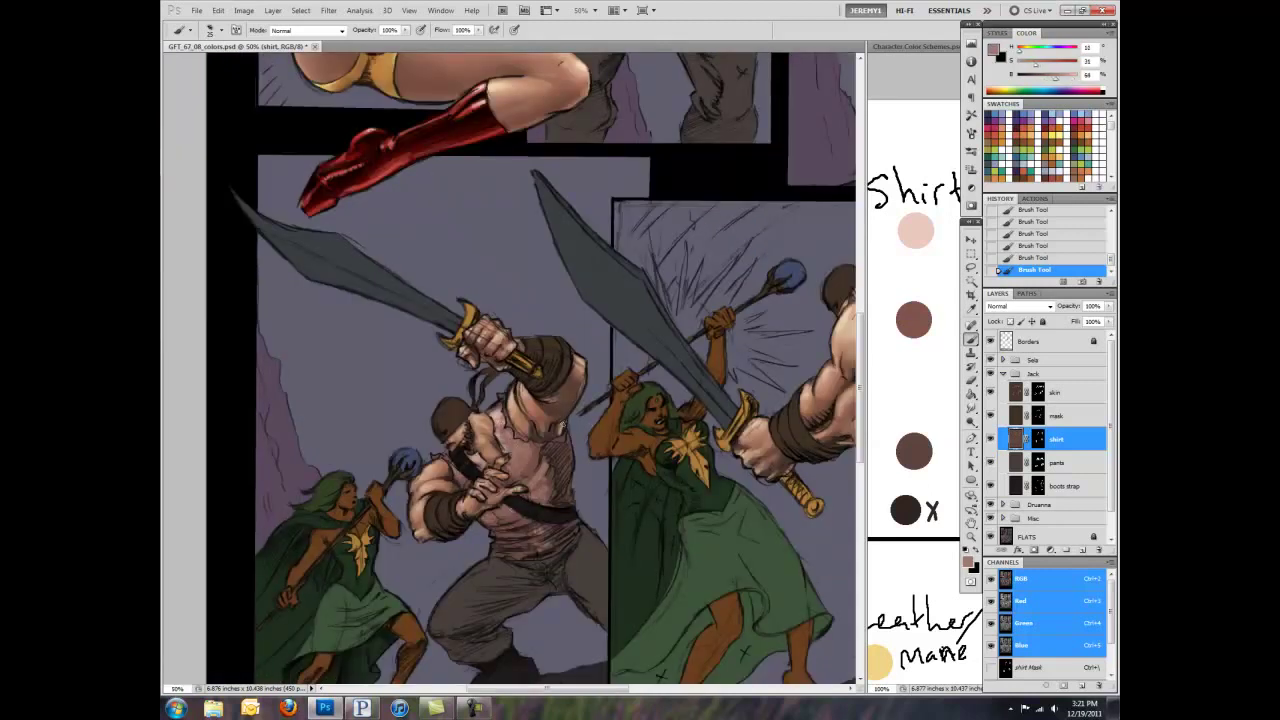
left_click(535, 485, "alt")
left_click_drag(545, 445, 562, 553)
Step: Sample darker and brighter shirt tones, then smudge the shirt shading
scroll(510, 416, "up", 5)
scroll(478, 248, "right", 3)
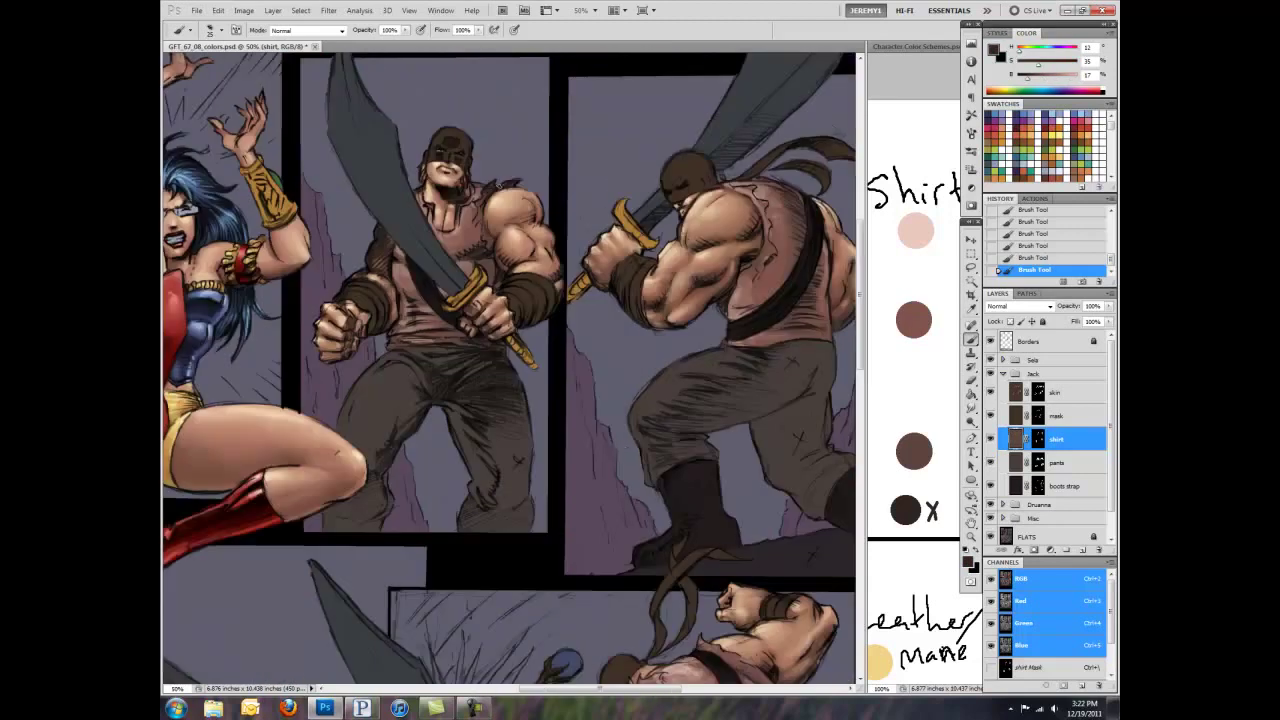
scroll(408, 330, "right", 3)
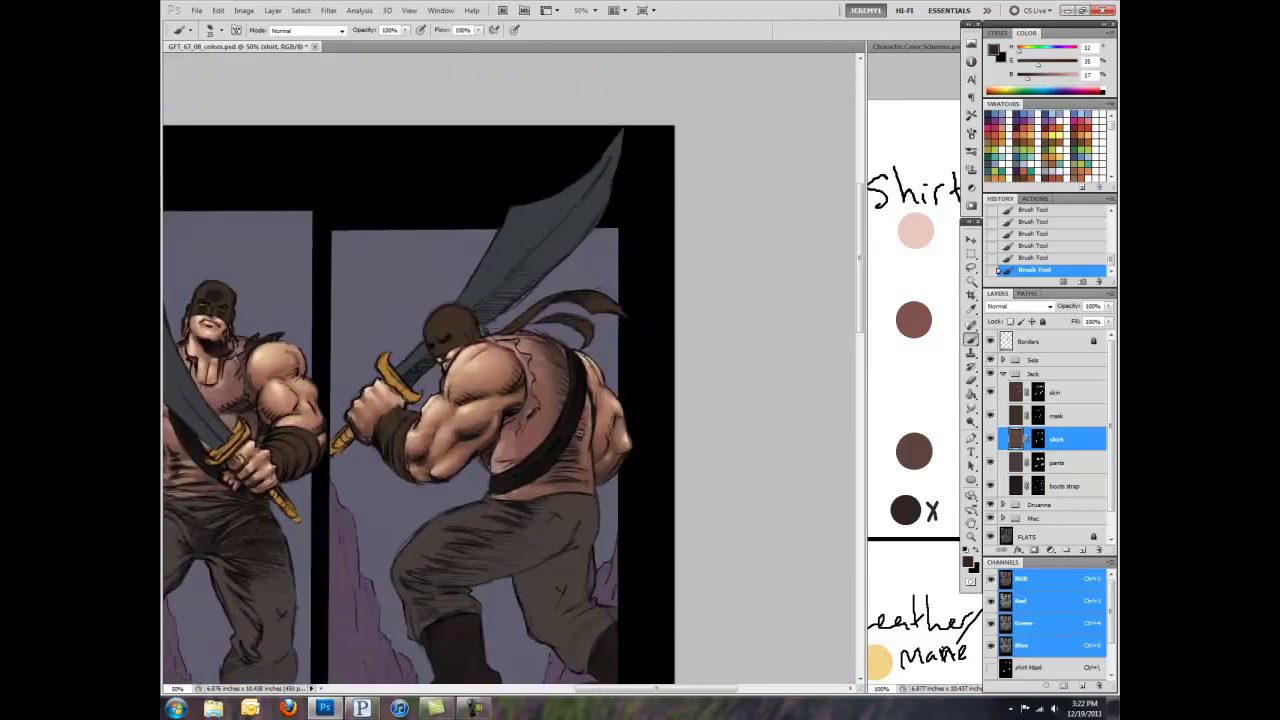
scroll(542, 353, "down", 4)
left_click(600, 436, "alt")
left_click(511, 428, "alt")
left_click(498, 368, "alt")
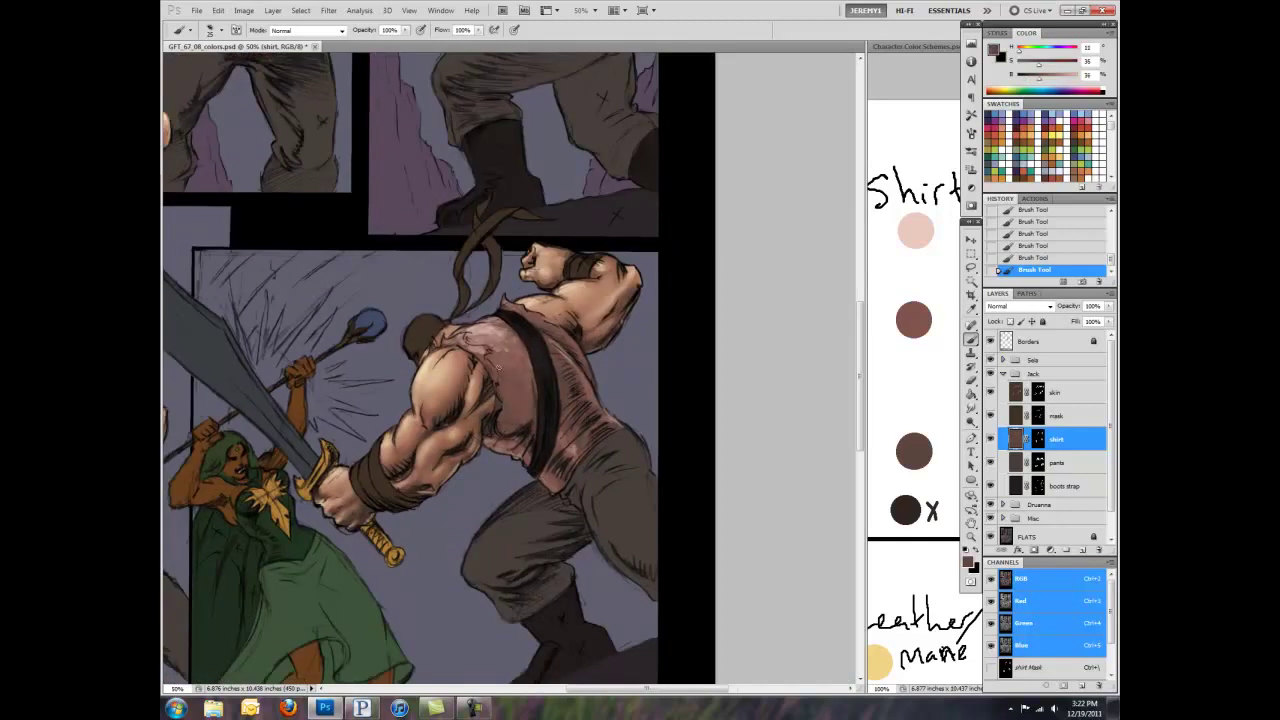
key("r")
mouse_move(490, 338)
left_mouse_down()
mouse_move(528, 374)
mouse_move(558, 350)
left_mouse_up()
Step: Pick brown from the reference swatch and paint shading on the right fighter's shirt
scroll(578, 308, "up", 5)
scroll(578, 308, "left", 5)
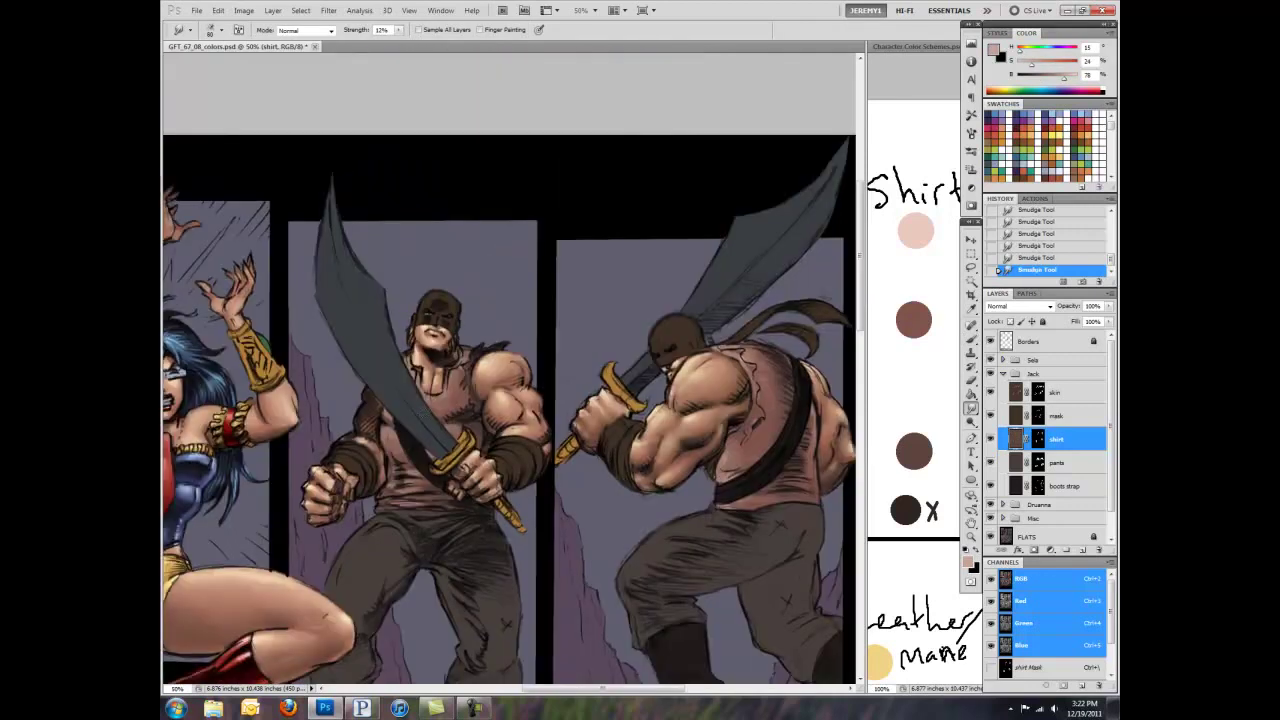
scroll(570, 320, "down", 5)
scroll(557, 348, "down", 2)
key("b")
left_click(914, 297, "alt")
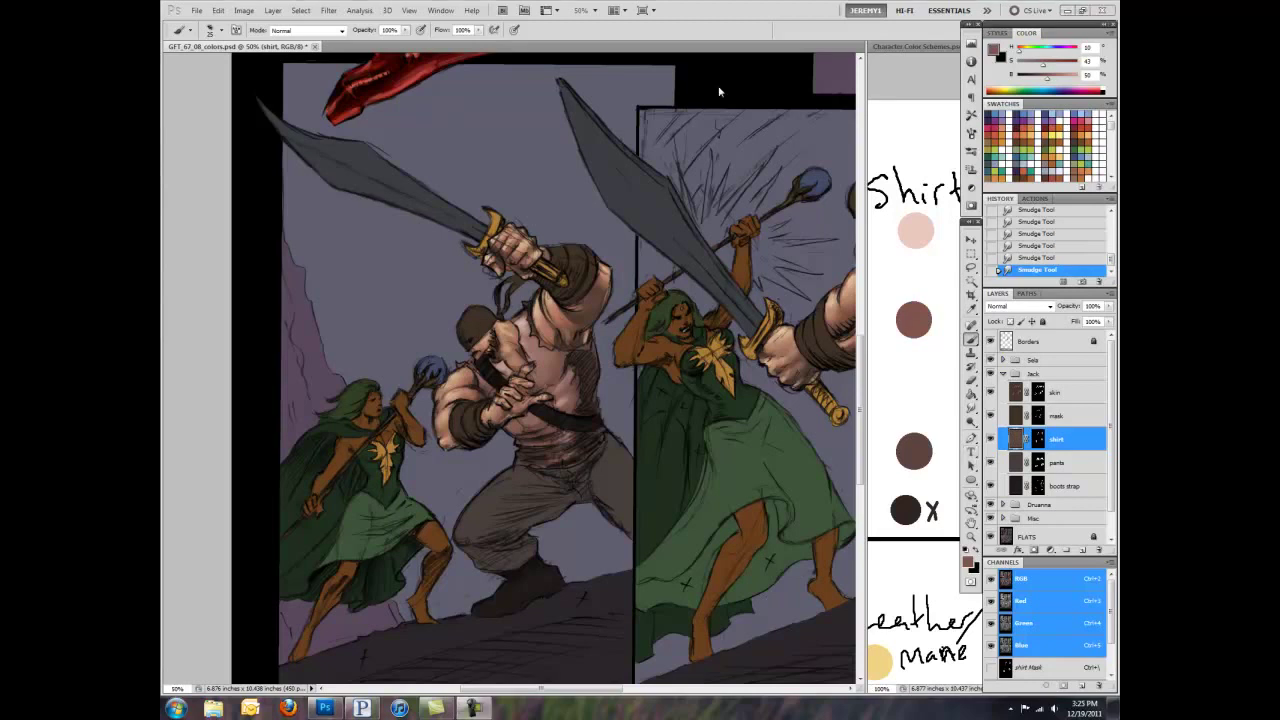
key("ctrl+minus")
key("ctrl+minus")
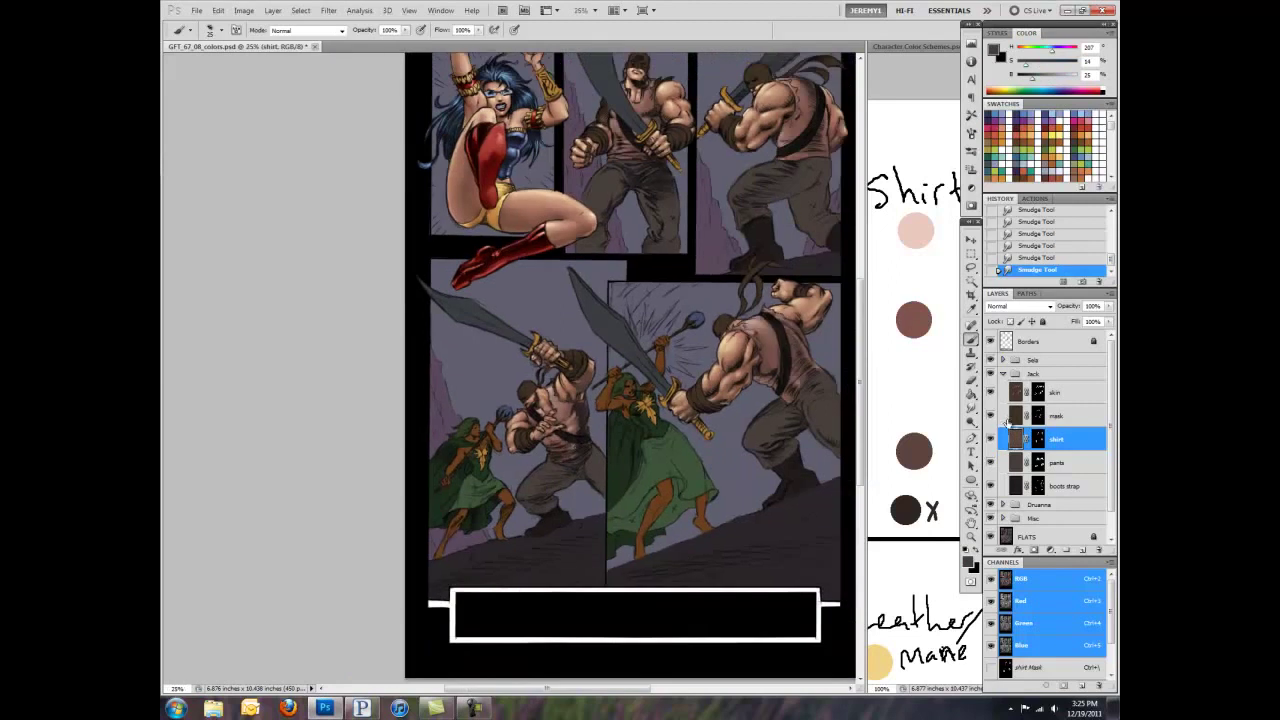
key("ctrl+plus")
key("ctrl+plus")
key("b")
mouse_move(736, 420)
left_mouse_down()
mouse_move(743, 458)
mouse_move(647, 339)
left_mouse_up()
Step: Sample darker, lighter and light pink shirt tones on the sword-wielding and front-facing soldiers
left_click(746, 464, "alt")
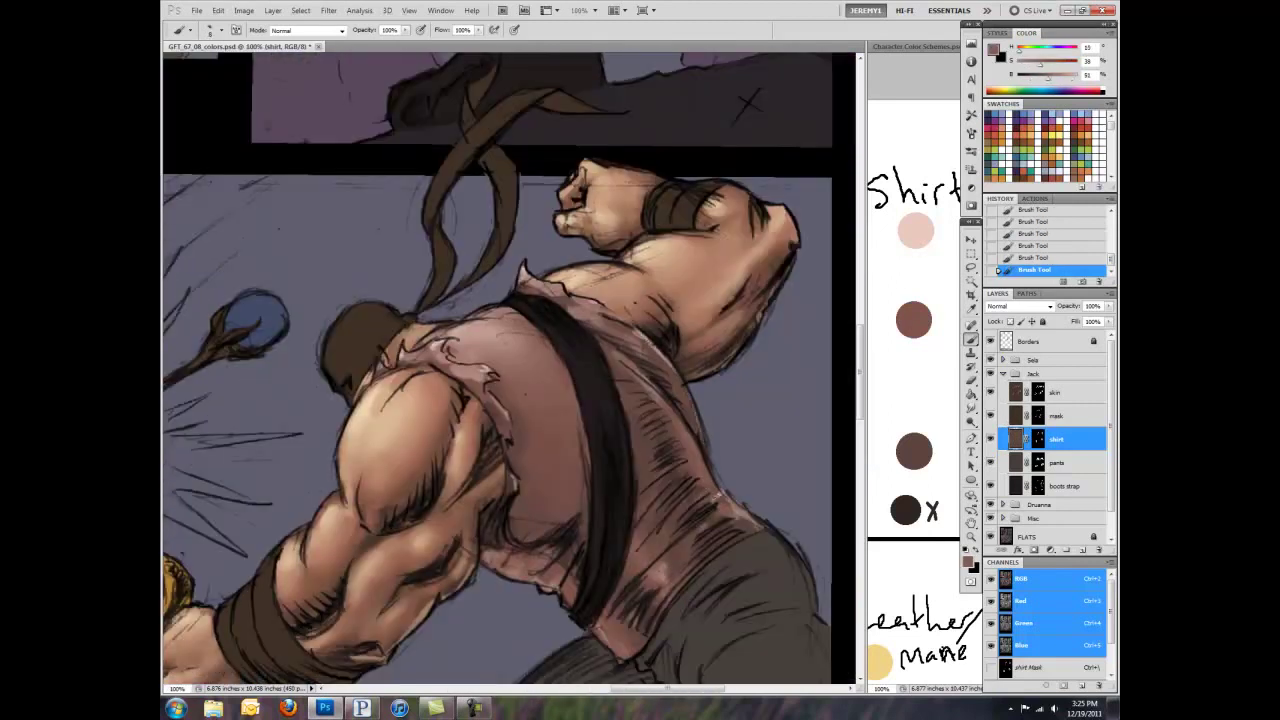
left_click(628, 575, "alt")
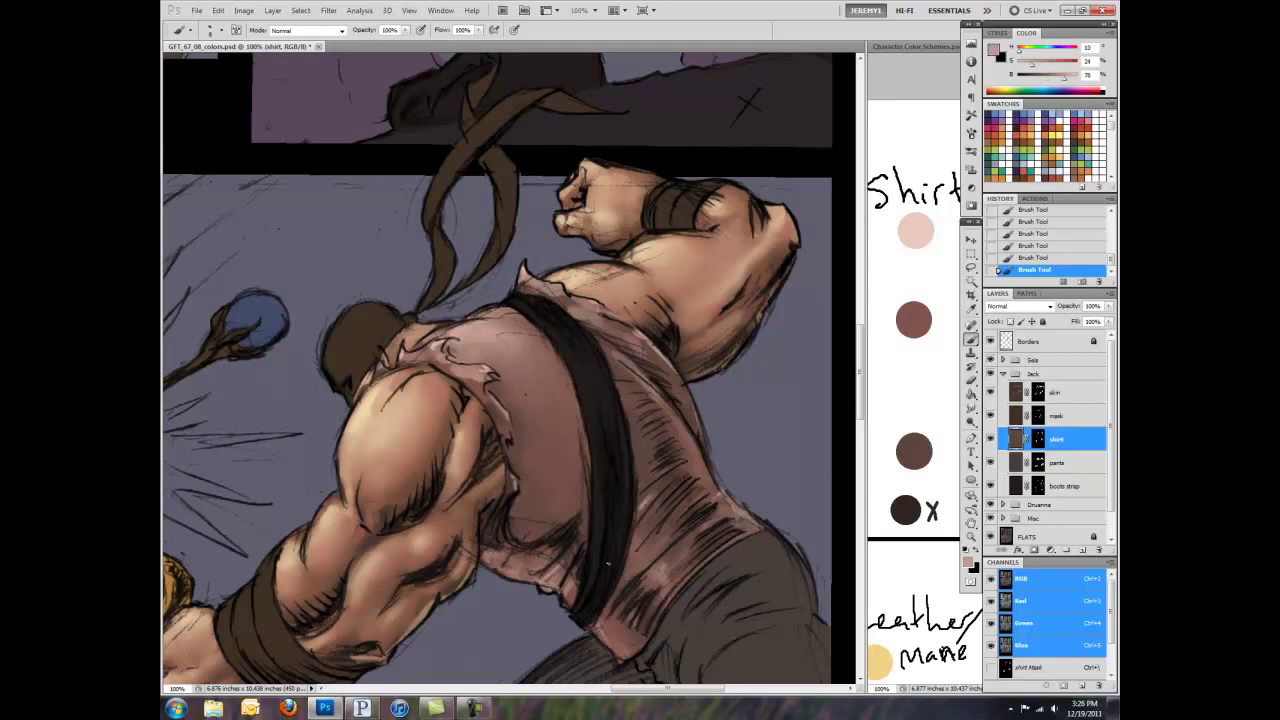
left_click(543, 434, "alt")
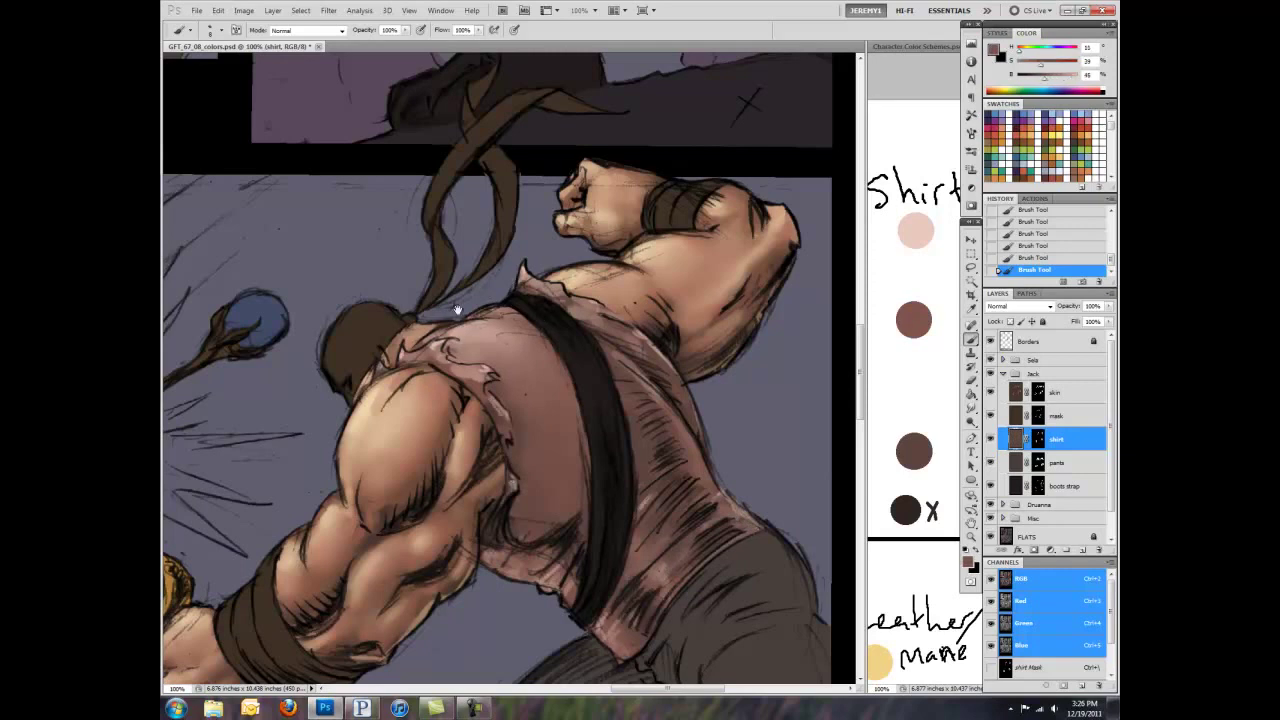
left_click_drag(459, 359, 701, 457)
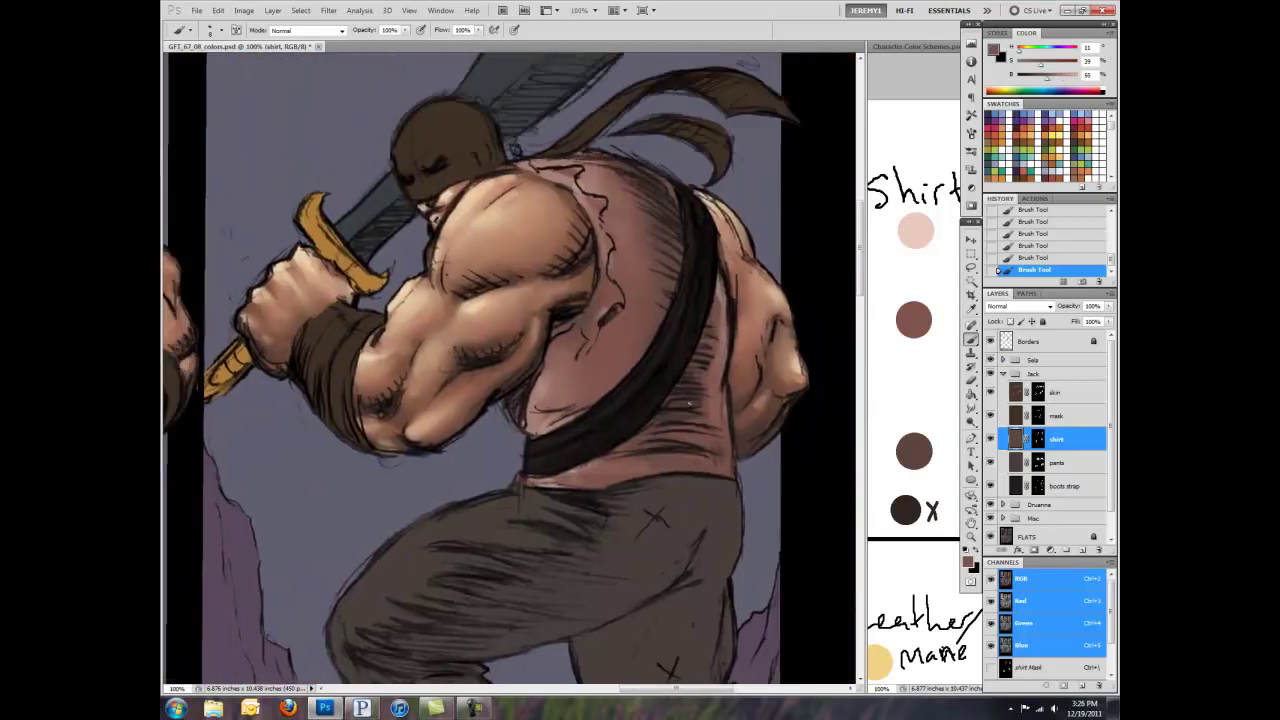
left_click(600, 208, "alt")
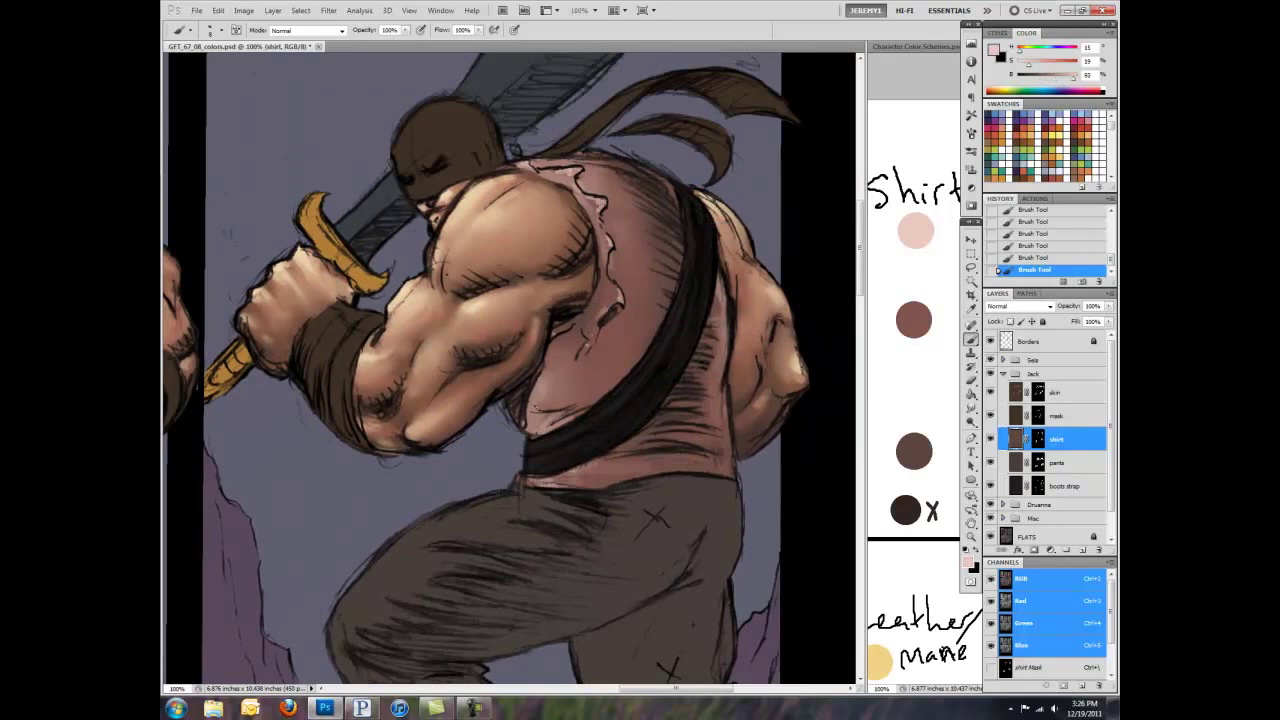
left_click_drag(438, 330, 690, 433)
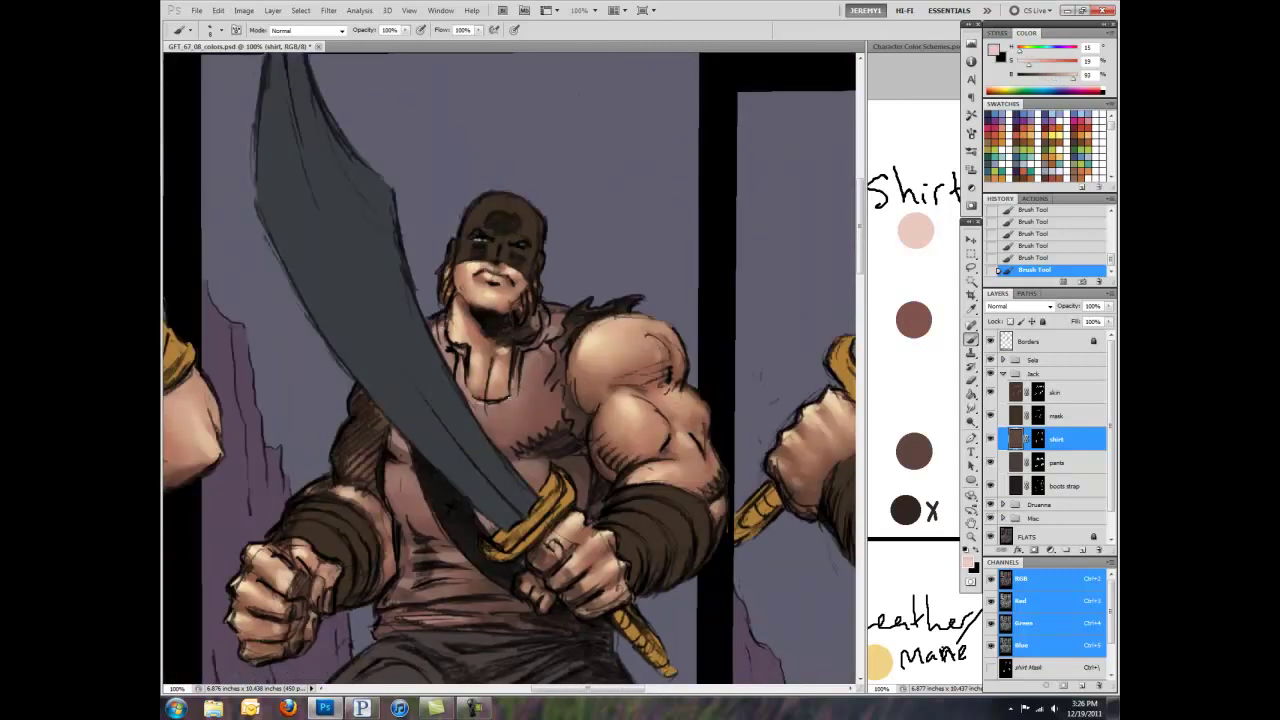
Step: Pick dark brown and lighter pink shirt tones, then smudge the right soldier's torso shading smooth
left_click(745, 411, "alt")
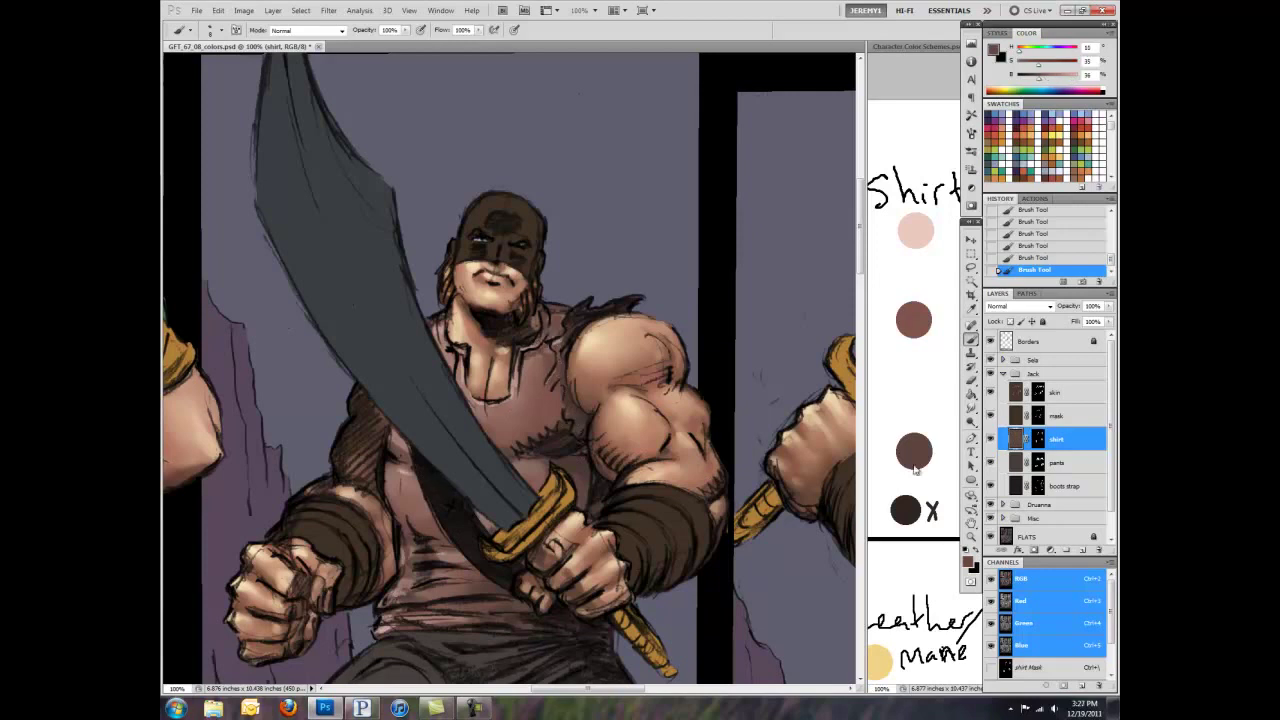
left_click(530, 363, "alt")
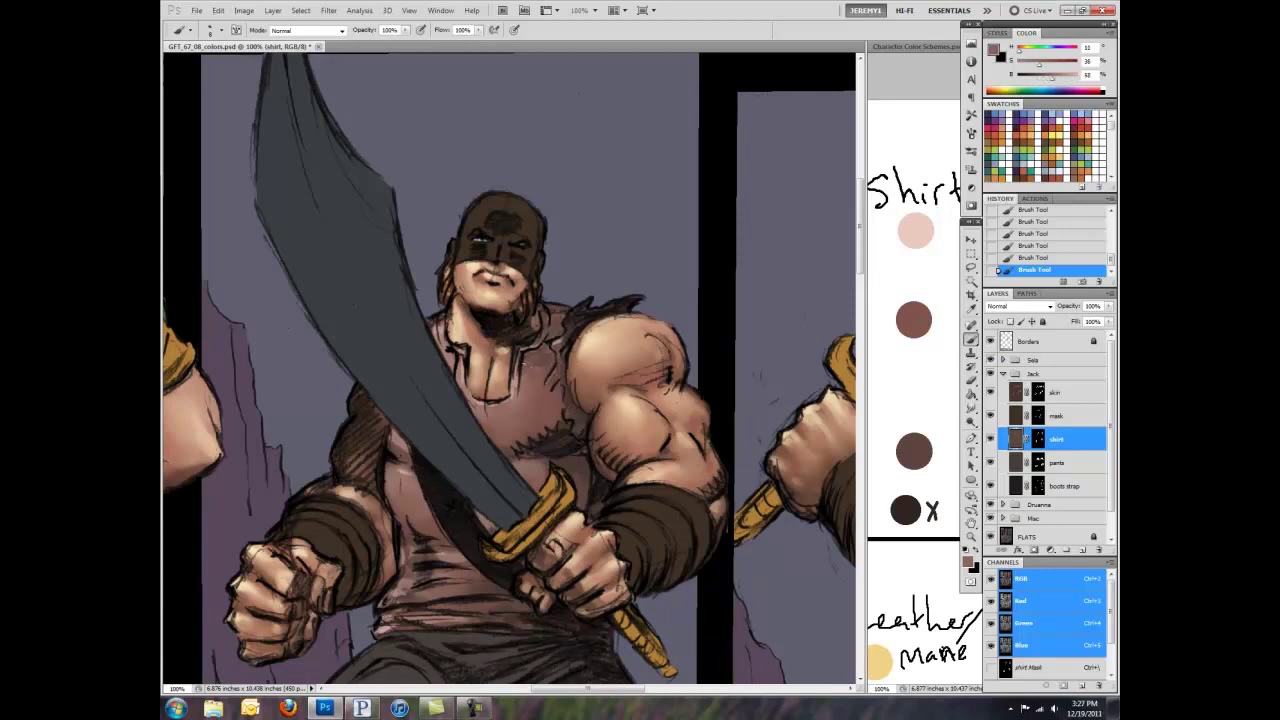
left_click_drag(549, 371, 752, 375)
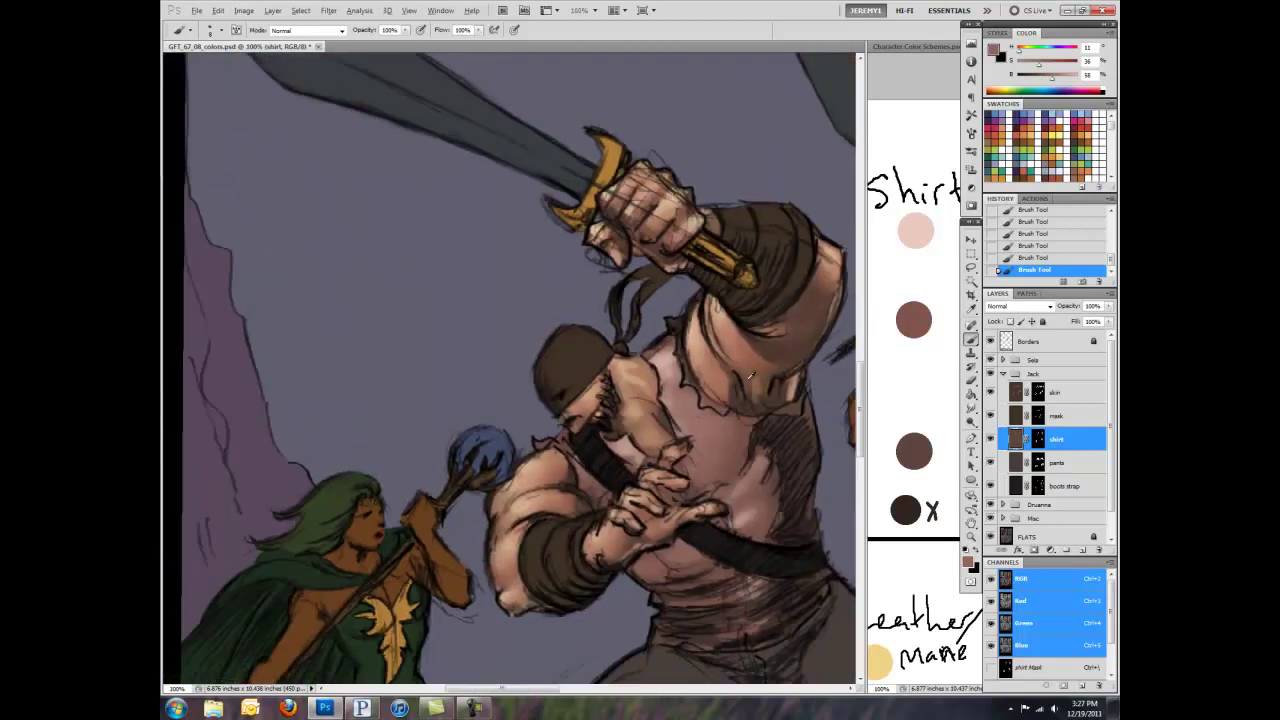
left_click(760, 420)
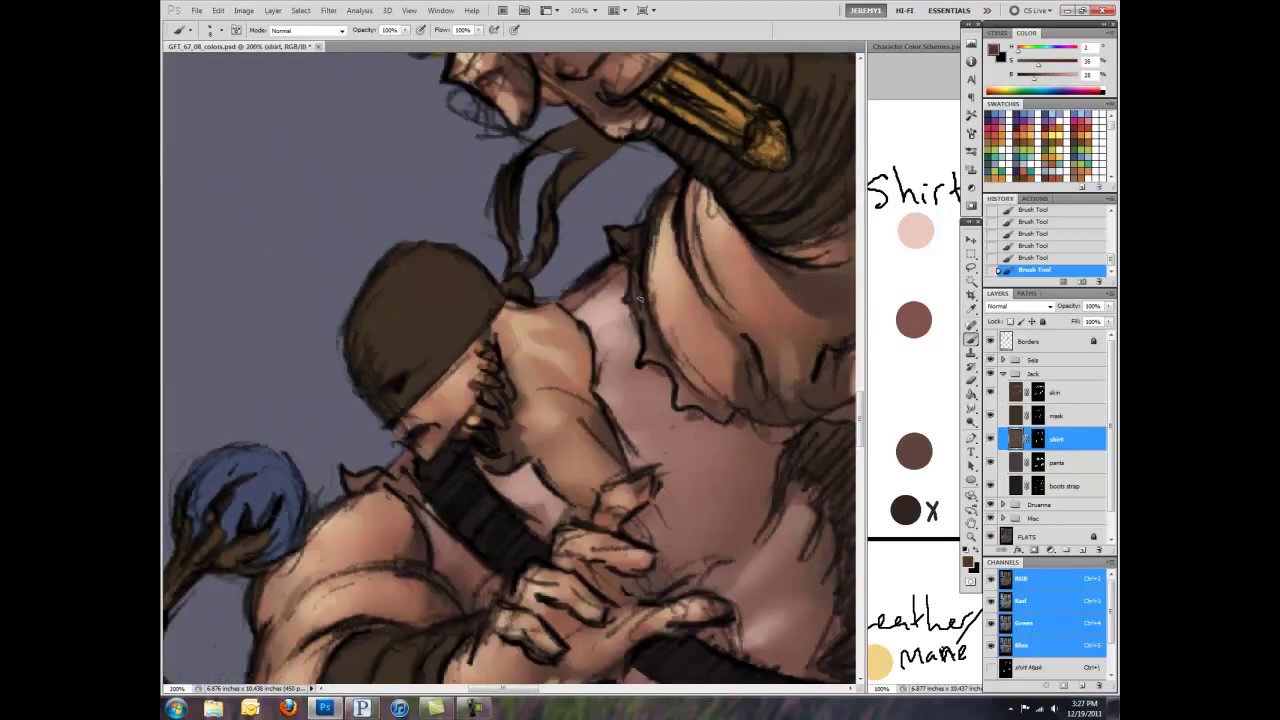
left_click_drag(322, 452, 450, 347)
mouse_move(818, 500)
left_mouse_down()
mouse_move(688, 380)
mouse_move(643, 535)
left_mouse_up()
left_click(535, 262, "alt")
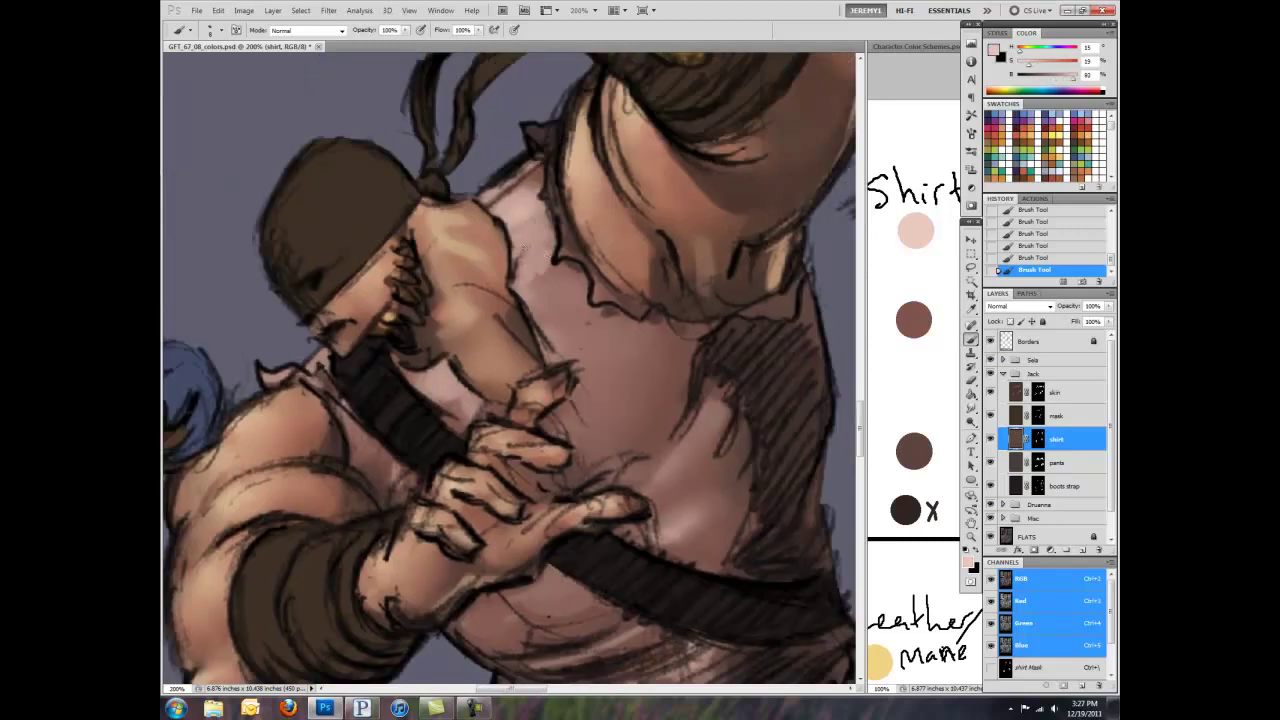
key("r")
left_click_drag(546, 300, 561, 384)
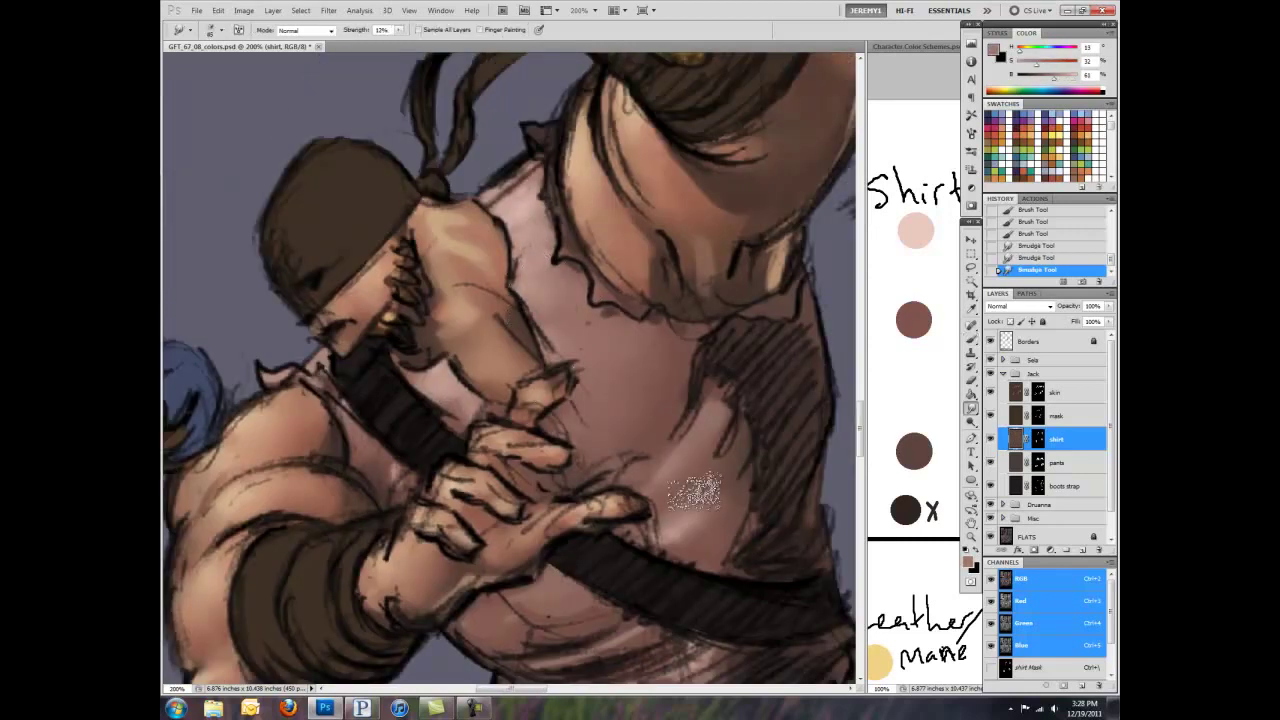
key("ctrl+minus")
key("ctrl+minus")
key("ctrl+minus")
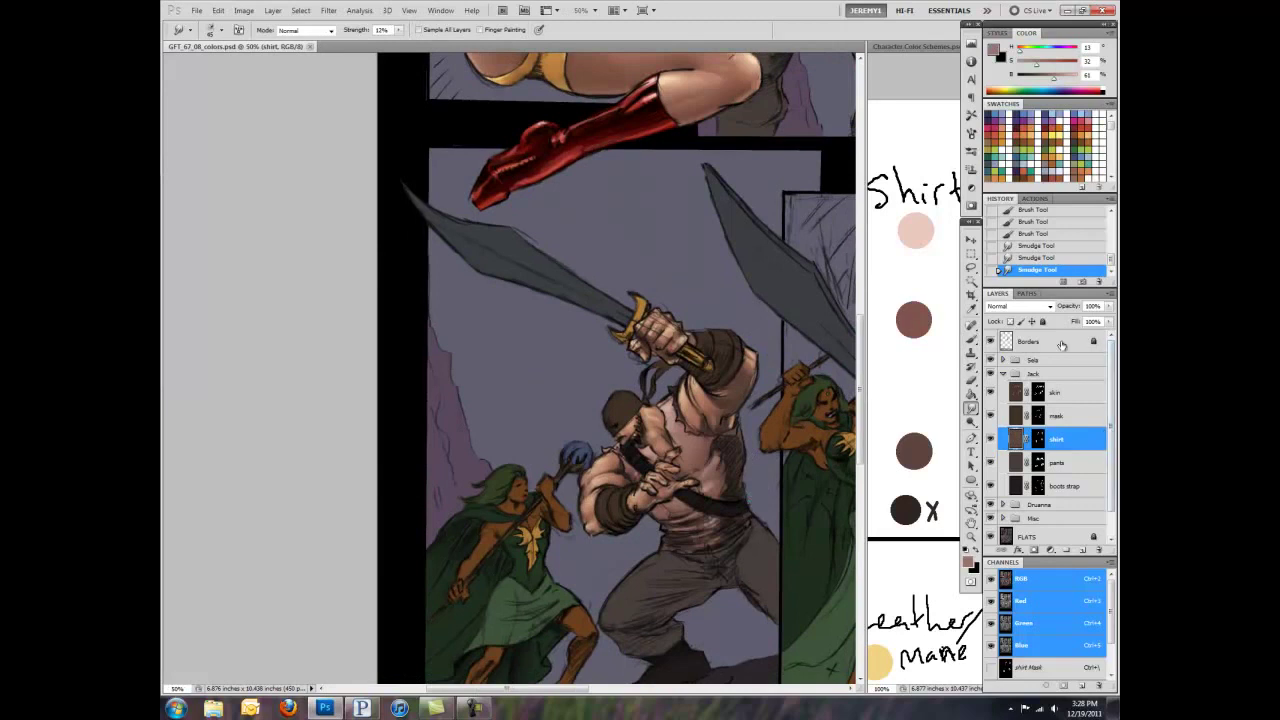
Step: Add a new layer and handwrite the 'Break time!' note on it with the Brush
left_click(1062, 345)
key("ctrl+shift+alt+n")
key("b")
left_click_drag(445, 318, 458, 382)
left_click_drag(462, 352, 590, 316)
left_click_drag(492, 392, 500, 418)
left_click_drag(506, 395, 522, 410)
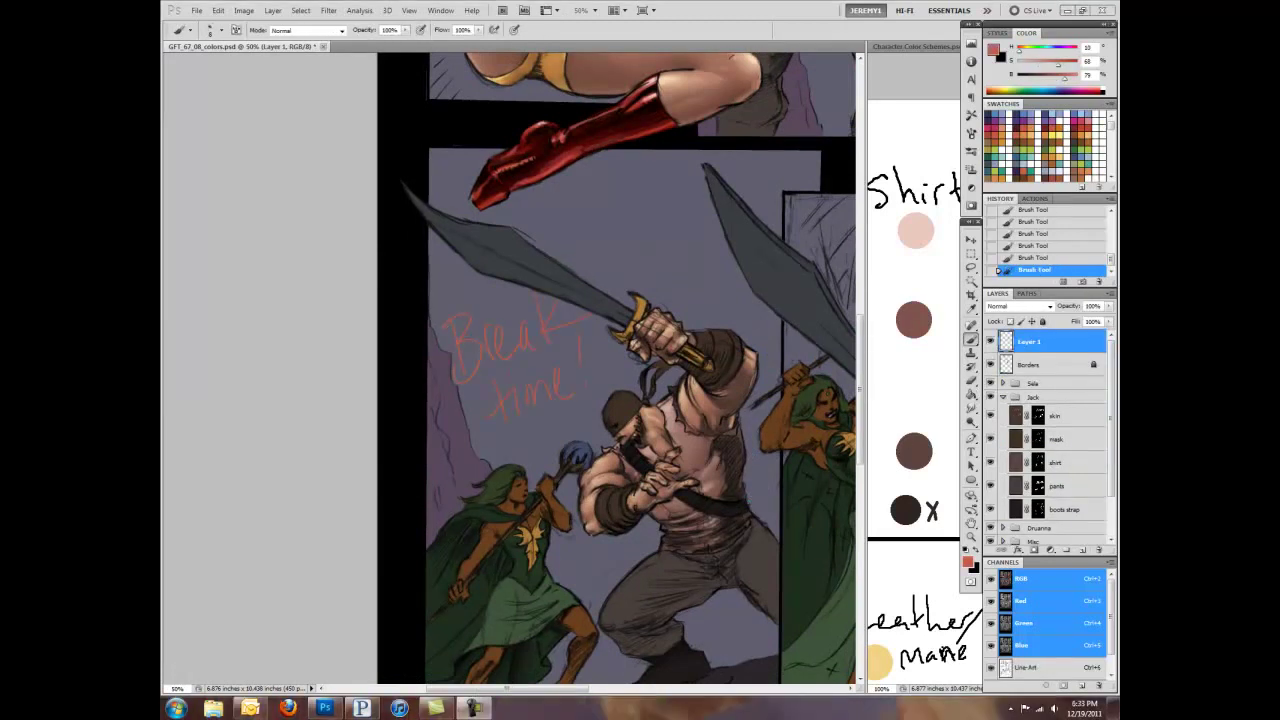
Step: Delete the note layer, fit the page in view, and show the Pants swatches in the colour scheme
left_click(1100, 686)
left_click(586, 260)
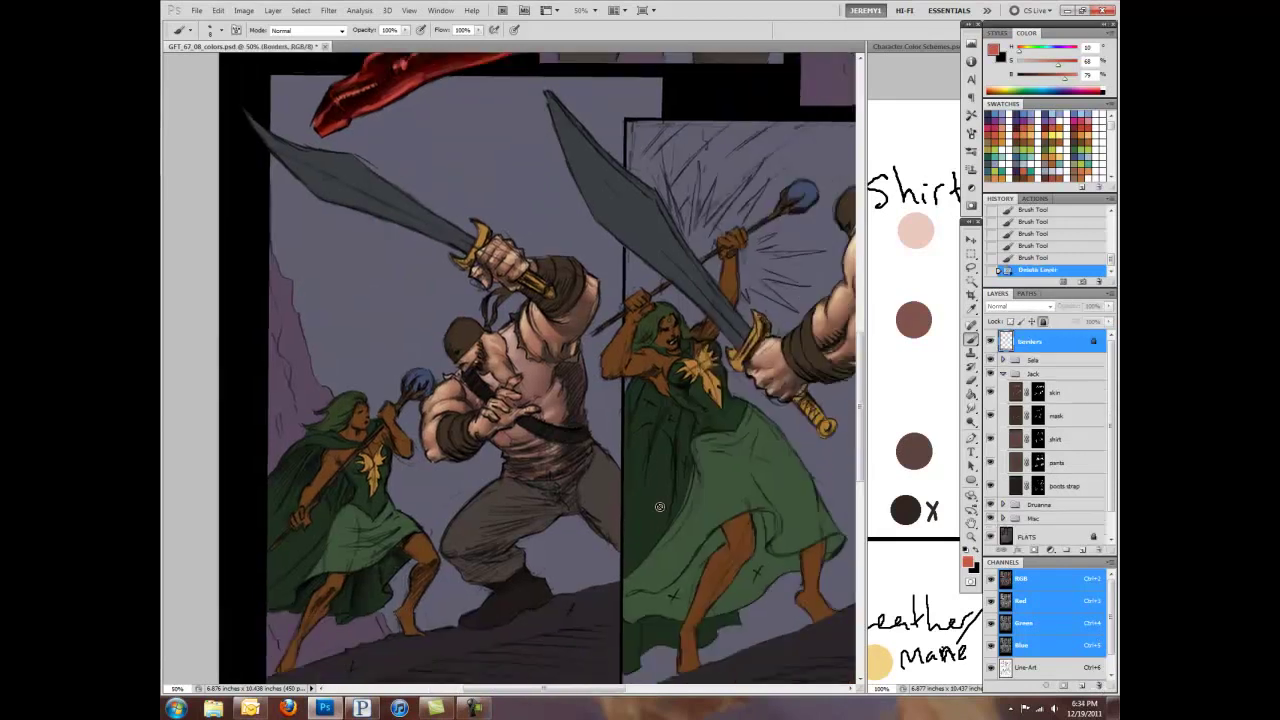
key("ctrl+minus")
key("ctrl+minus")
key("Return")
left_click(913, 403)
scroll(913, 403, "down", 3)
Step: Return to the comic page and paint a first shading stroke on a soldier's pants
scroll(890, 398, "down", 3)
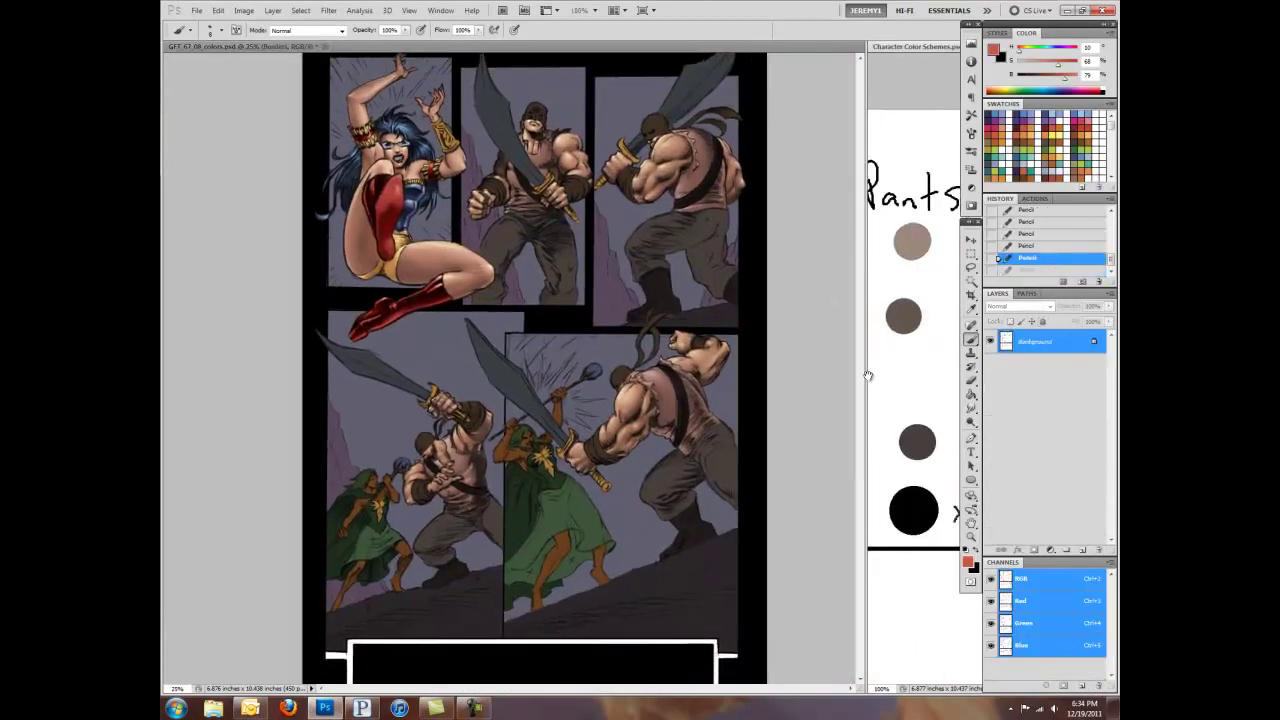
left_click(829, 136)
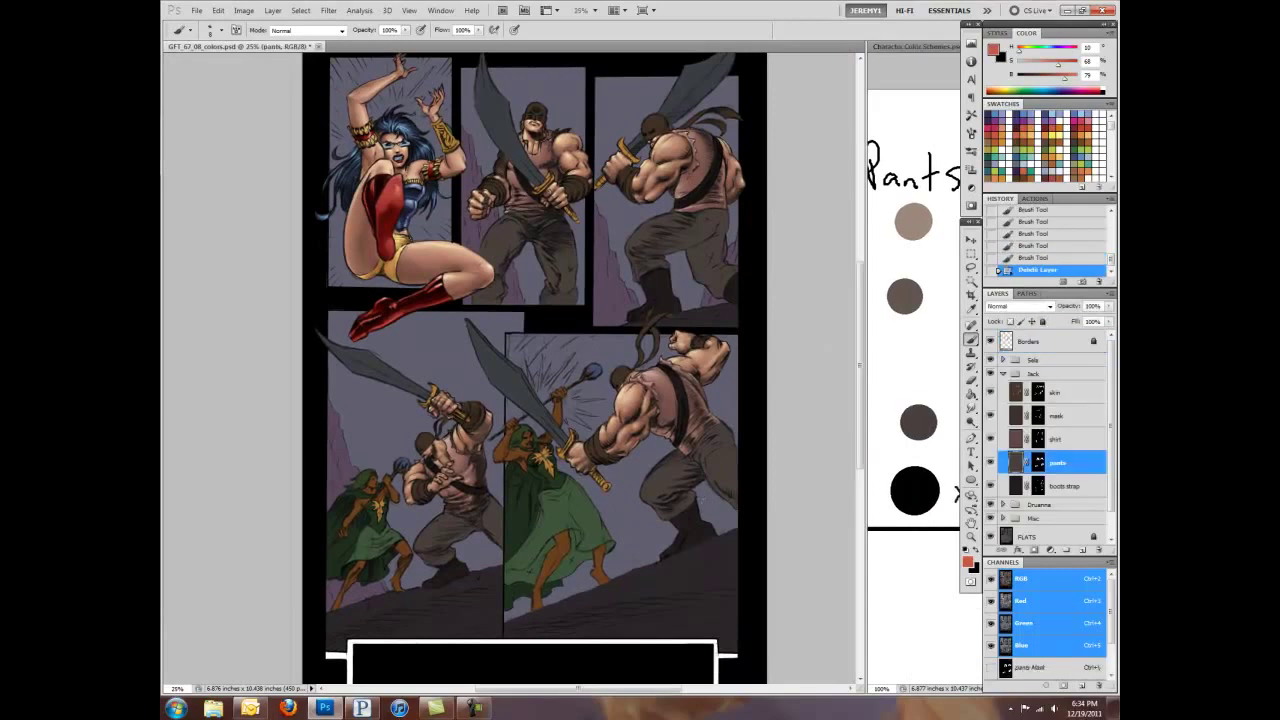
key("ctrl+plus")
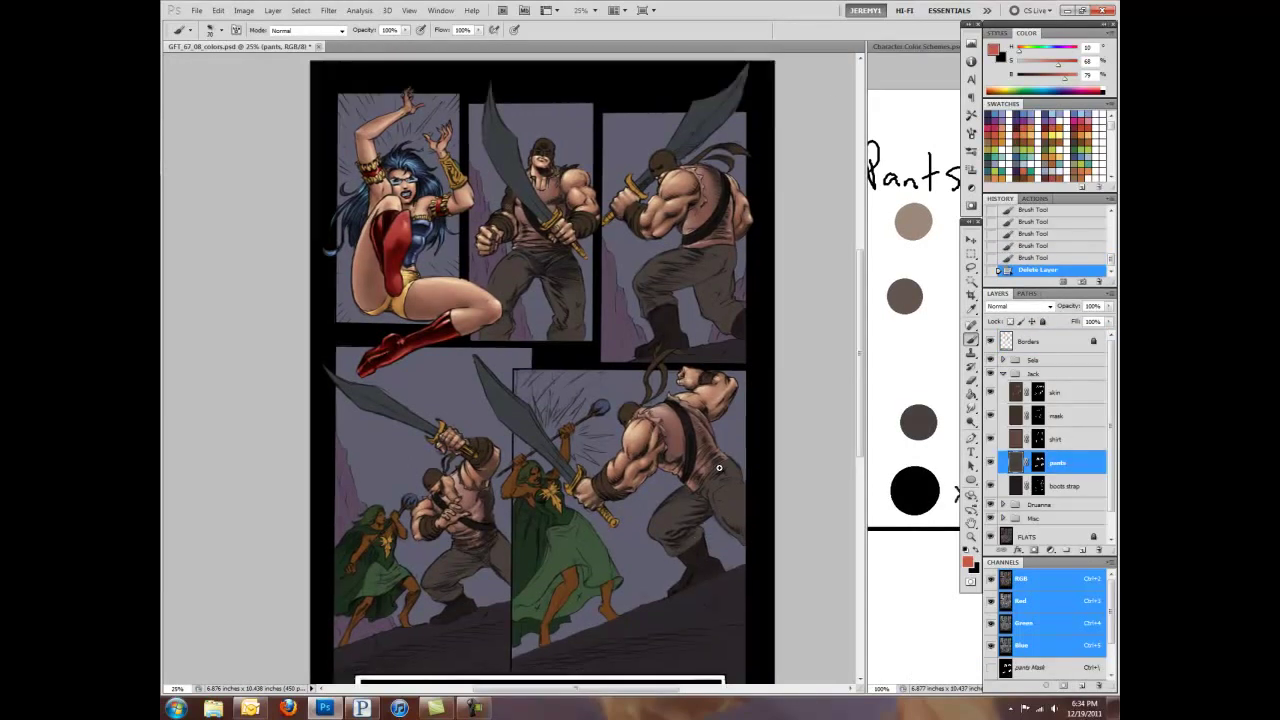
left_click_drag(670, 518, 655, 545)
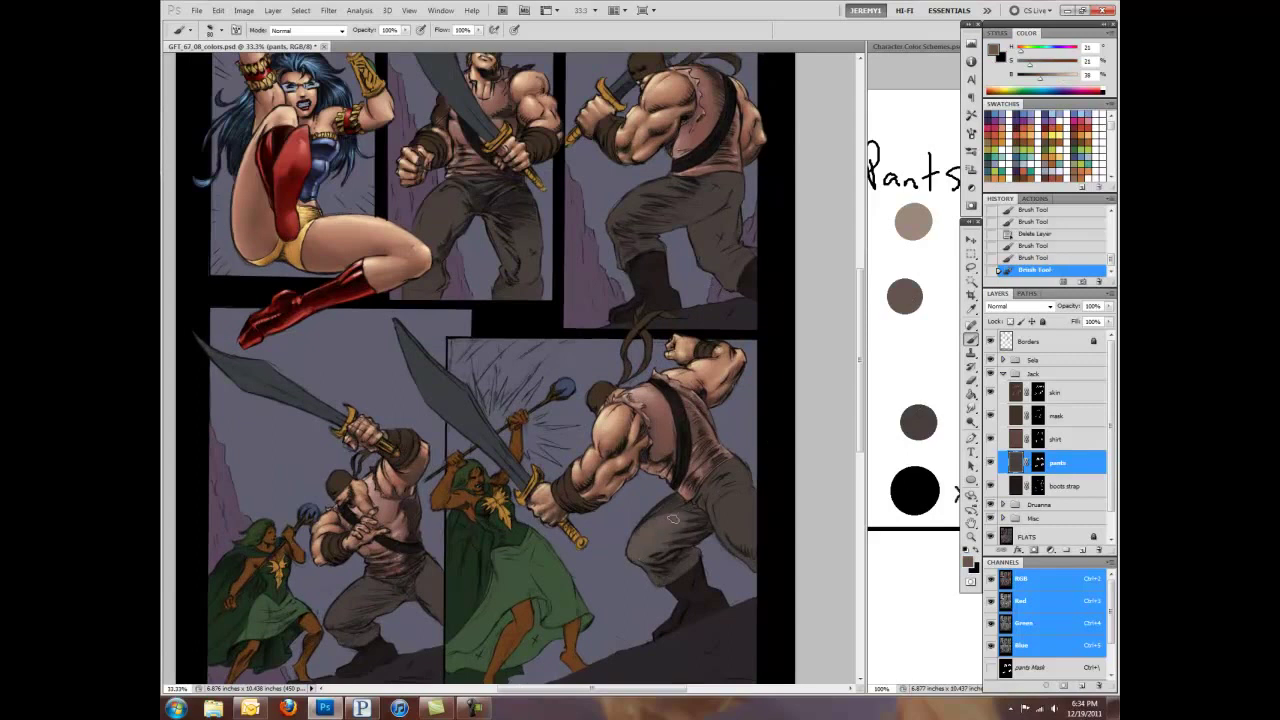
Step: Add lighter highlight strokes to both barbarians' pants
scroll(545, 555, "left", 3)
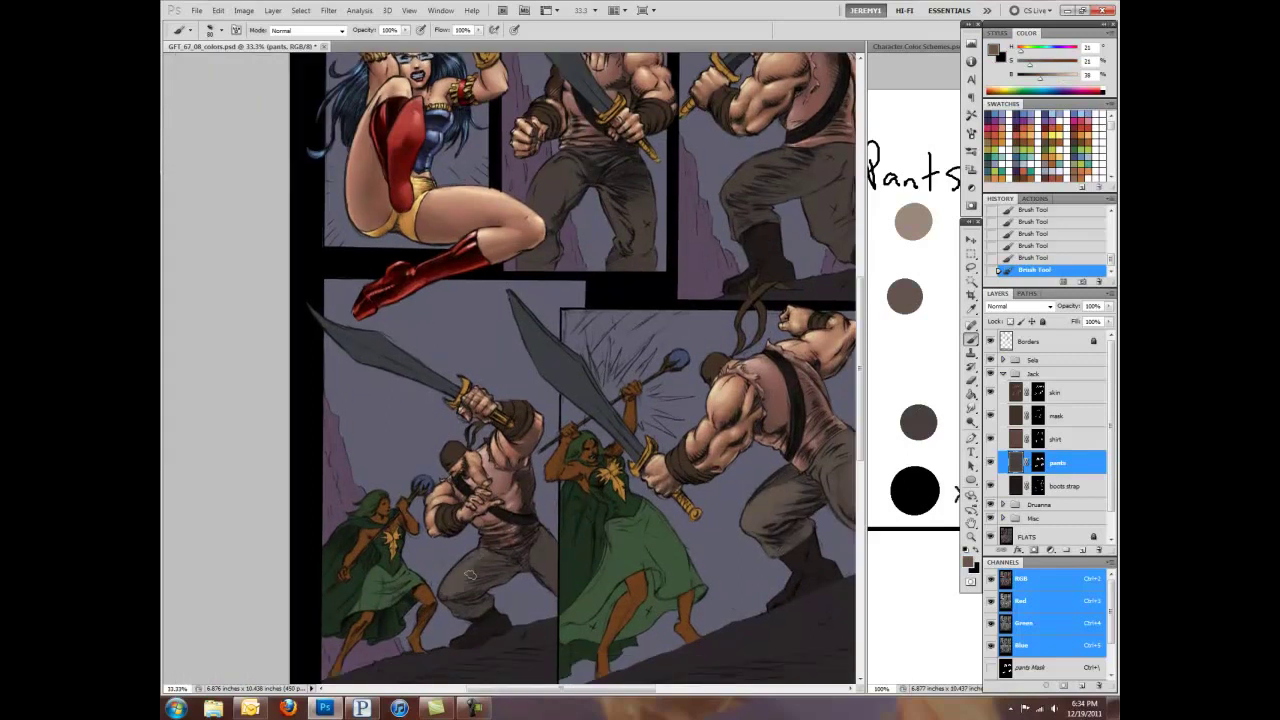
scroll(571, 462, "up", 5)
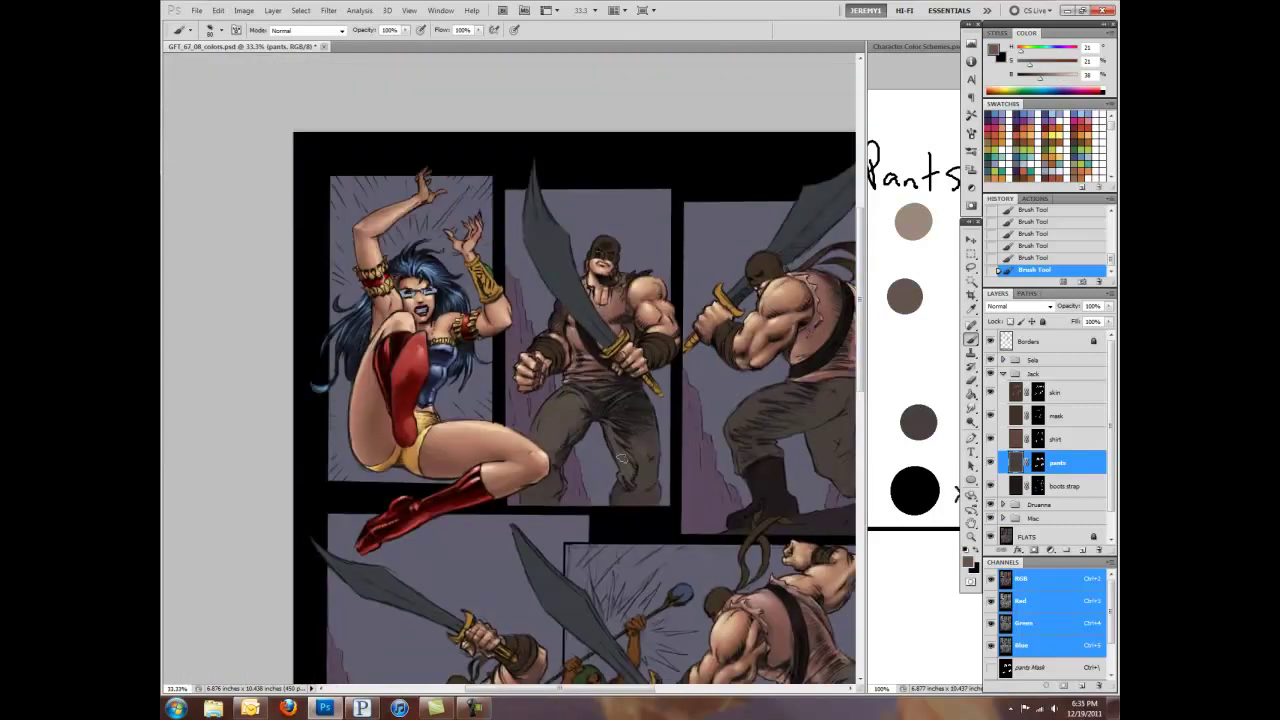
scroll(686, 443, "right", 3)
scroll(620, 500, "right", 1)
scroll(597, 540, "down", 6)
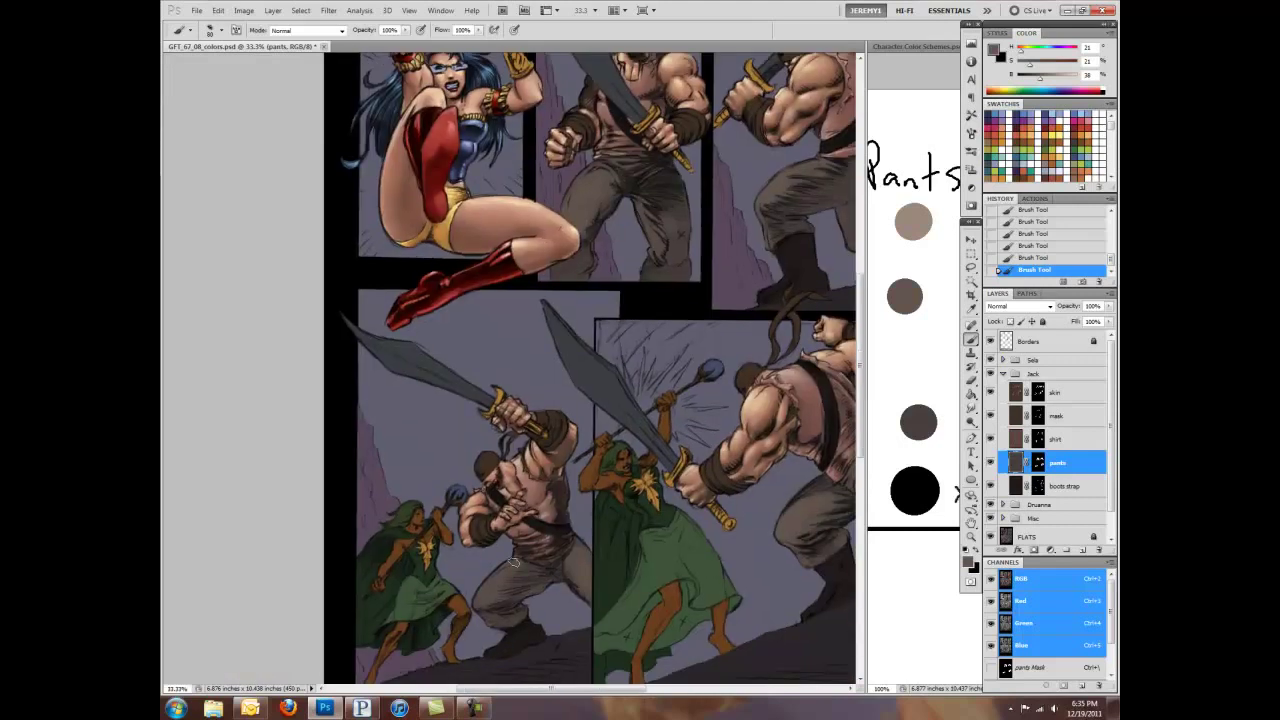
scroll(706, 420, "left", 2)
scroll(762, 420, "right", 3)
scroll(577, 500, "up", 1, "alt")
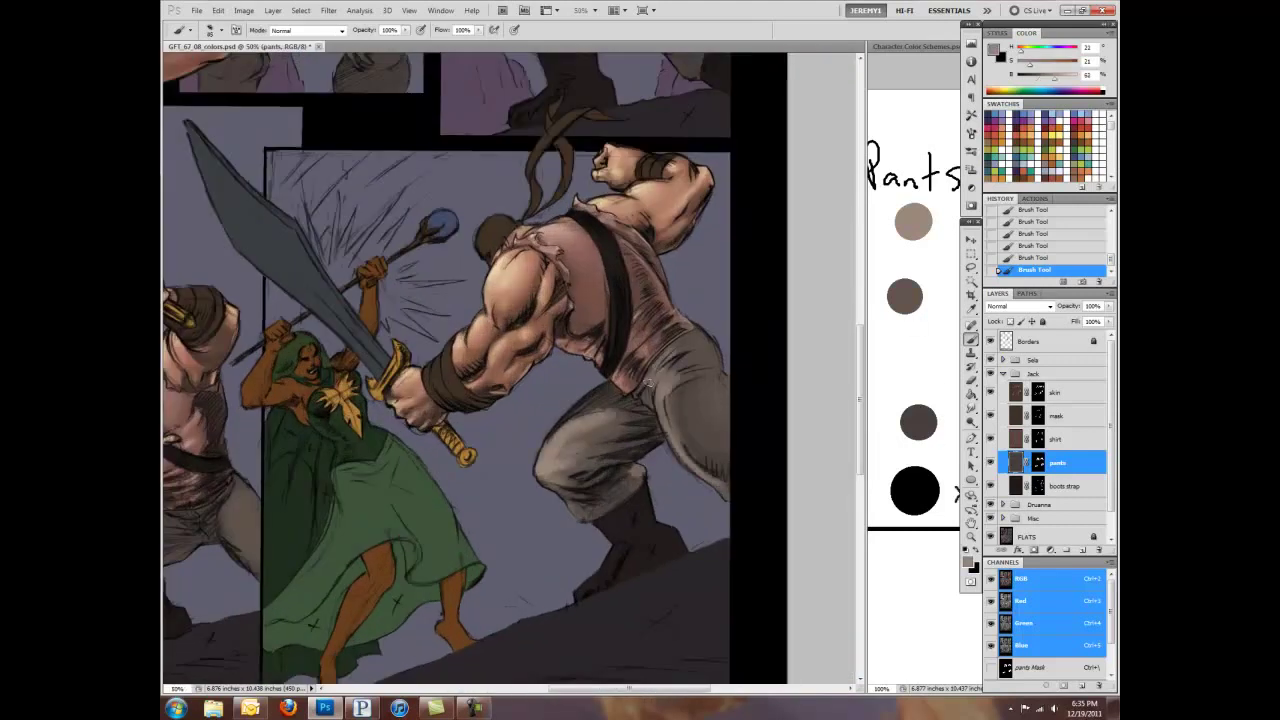
scroll(400, 560, "left", 5)
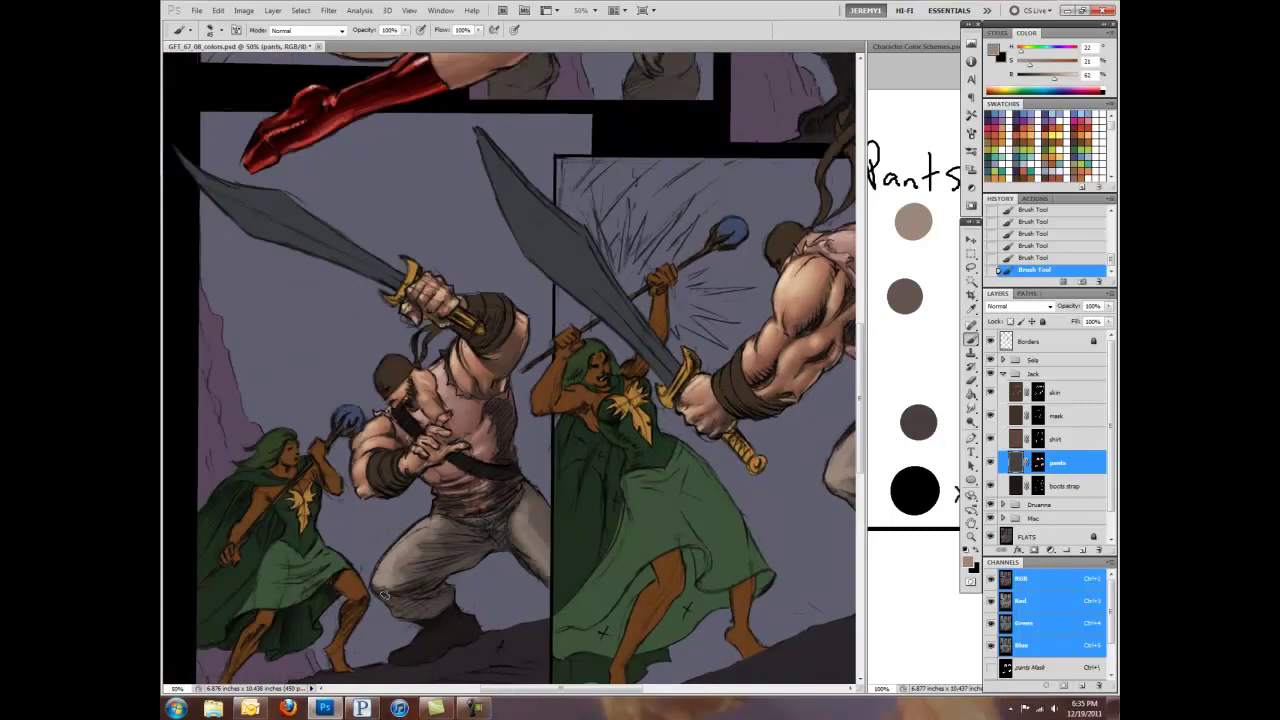
scroll(392, 595, "up", 8)
left_click_drag(558, 380, 560, 410)
left_click_drag(595, 340, 572, 392)
mouse_move(605, 310)
left_mouse_down()
mouse_move(650, 370)
mouse_move(665, 455)
left_mouse_up()
left_click_drag(748, 352, 468, 382)
mouse_move(590, 355)
left_mouse_down()
mouse_move(545, 420)
mouse_move(670, 460)
left_mouse_up()
Step: Smudge the barbarians' pants shading smooth
key("r")
mouse_move(300, 390)
left_mouse_down()
mouse_move(488, 437)
mouse_move(472, 400)
left_mouse_up()
left_click_drag(560, 482, 577, 505)
left_click_drag(745, 440, 846, 388)
mouse_move(583, 483)
left_mouse_down()
mouse_move(540, 468)
mouse_move(700, 150)
left_mouse_up()
left_click_drag(600, 640, 650, 437)
mouse_move(850, 380)
left_mouse_down()
mouse_move(786, 424)
mouse_move(766, 338)
left_mouse_up()
Step: Undo the last change and lighten the thug's left pant leg with highlight strokes
key("b")
key("ctrl+alt+z")
key("ctrl+alt+z")
key("ctrl+alt+z")
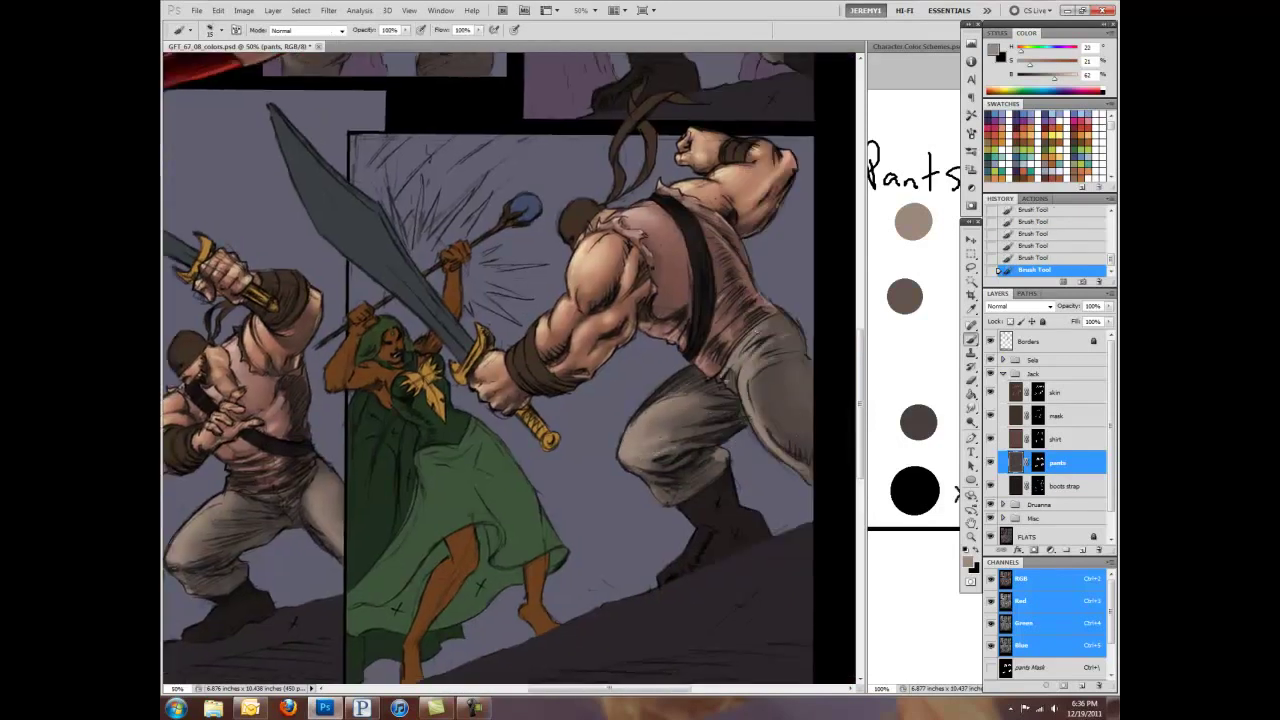
key("ctrl+plus")
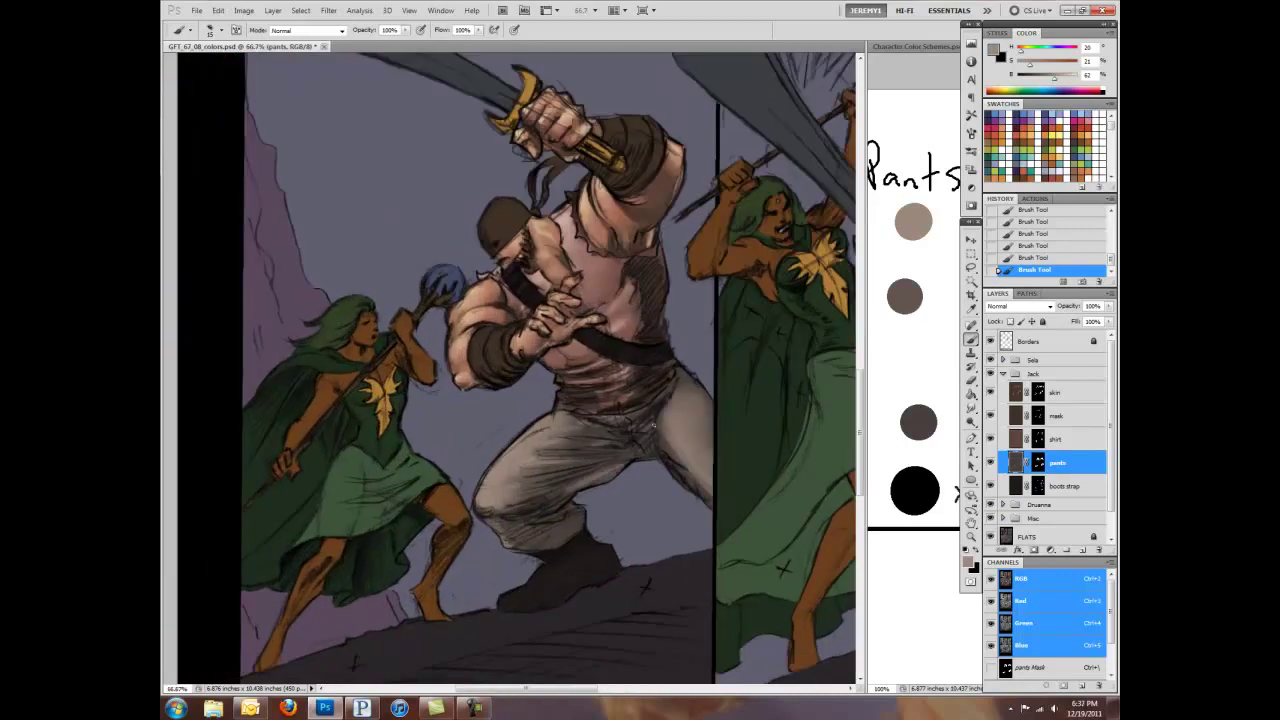
scroll(667, 264, "up", 5)
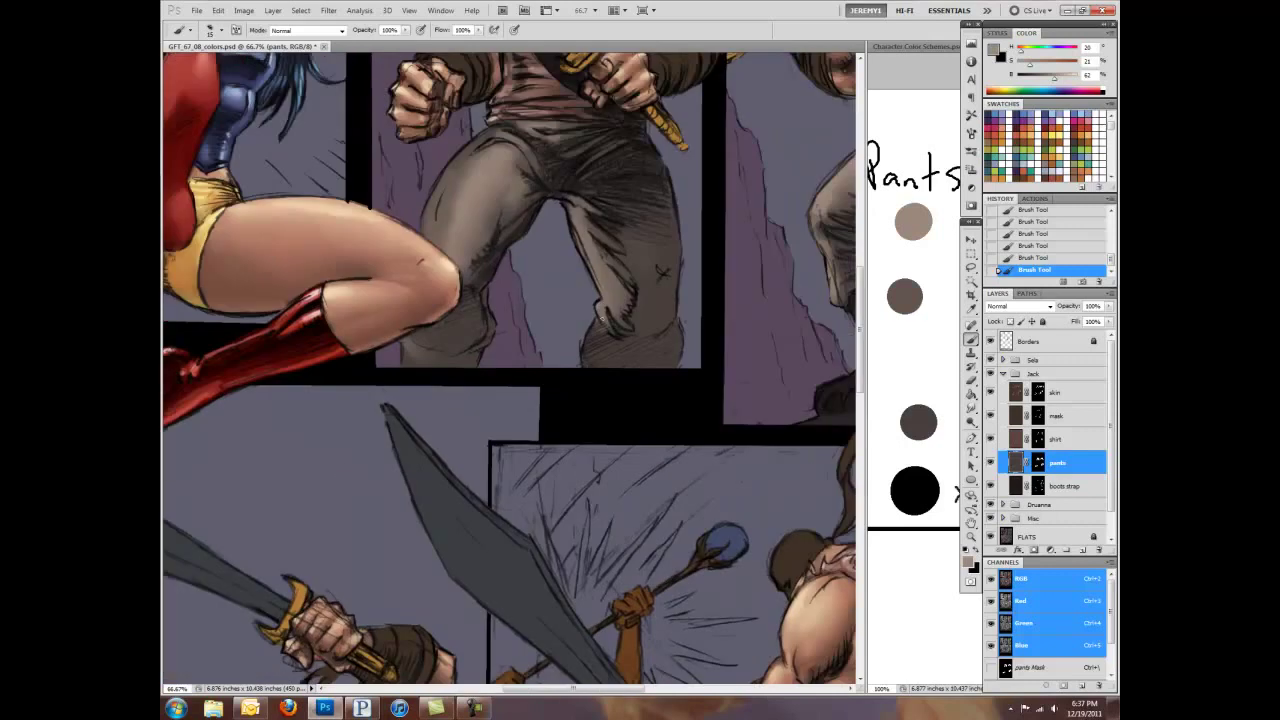
left_click_drag(600, 234, 560, 196)
mouse_move(465, 199)
left_mouse_down()
mouse_move(429, 225)
mouse_move(451, 172)
left_mouse_up()
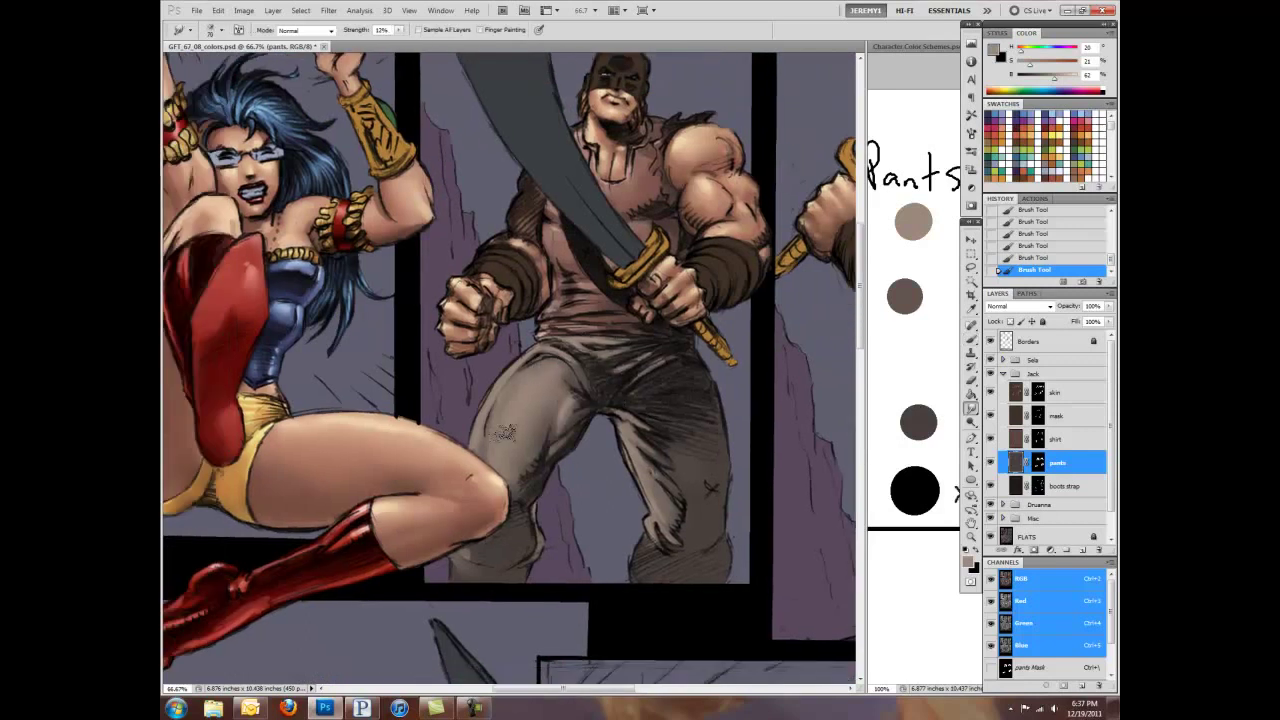
Step: Reset the colour to black and paint deep shadows on the front-facing soldier's trousers
scroll(600, 400, "down", 5)
scroll(620, 400, "down", 5)
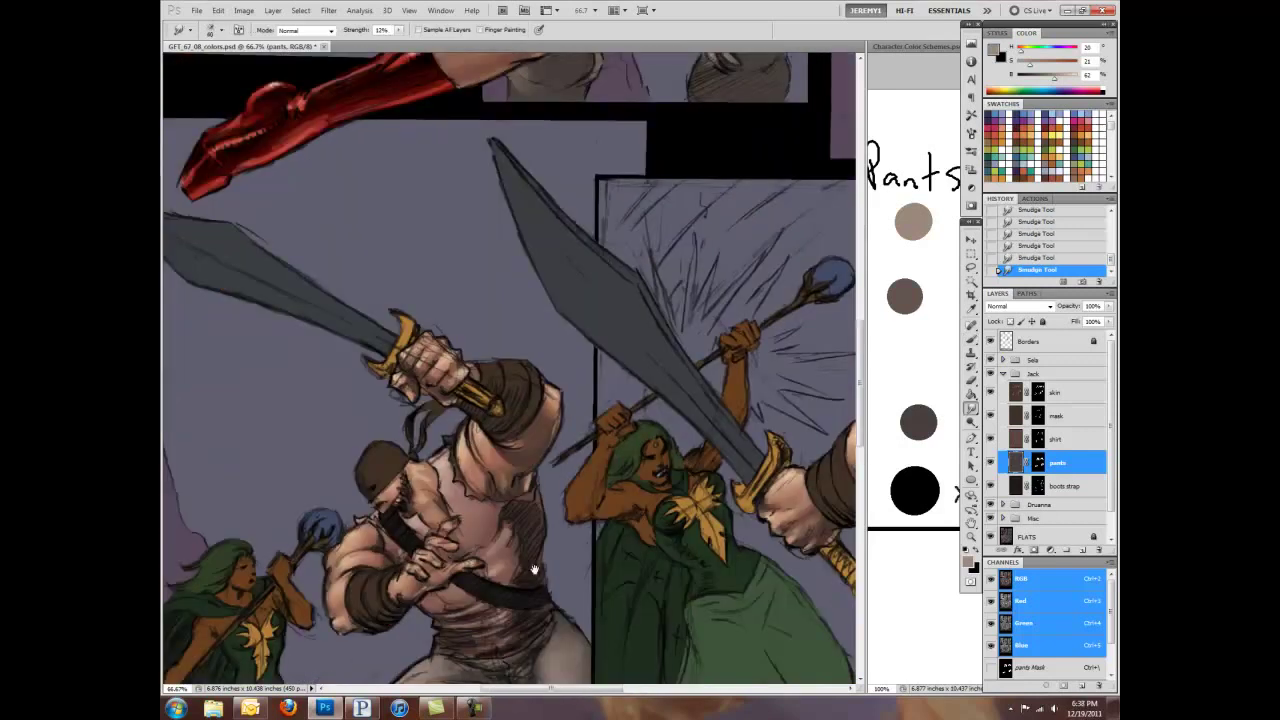
scroll(668, 386, "left", 3)
scroll(668, 386, "right", 2)
scroll(700, 400, "right", 5)
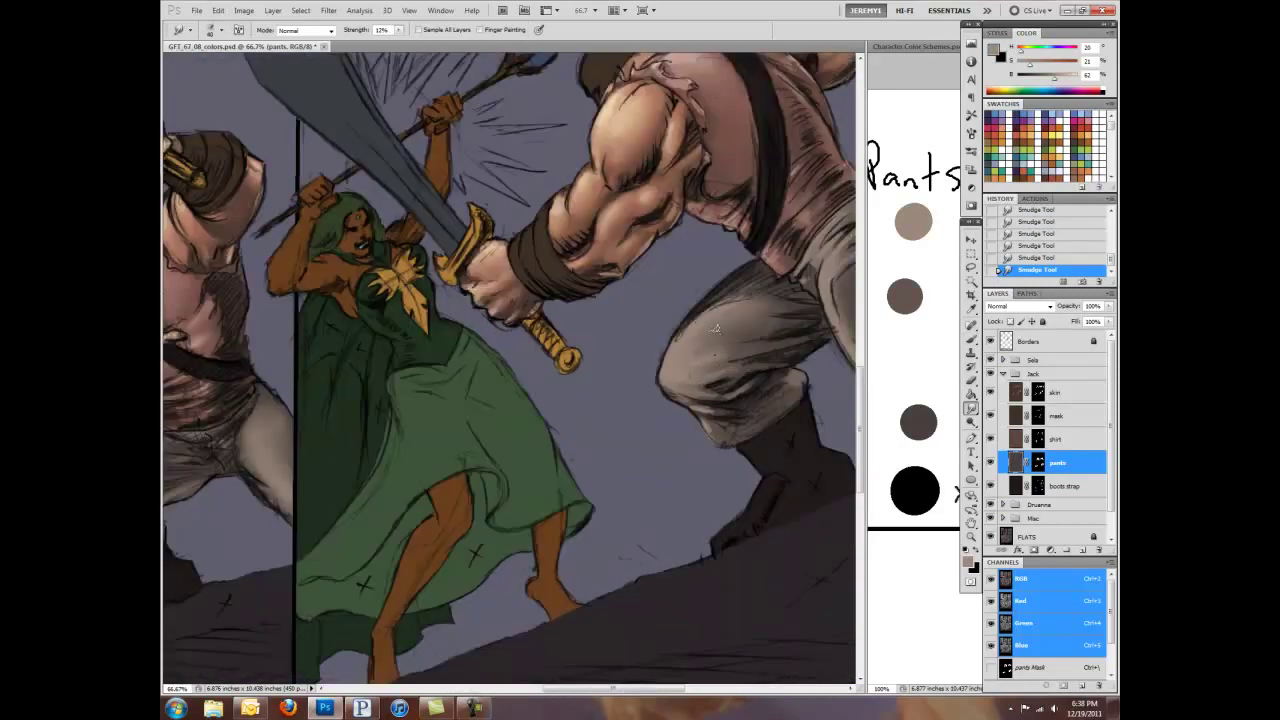
scroll(690, 326, "right", 3)
scroll(668, 325, "up", 1)
left_click_drag(590, 253, 628, 331)
key("b")
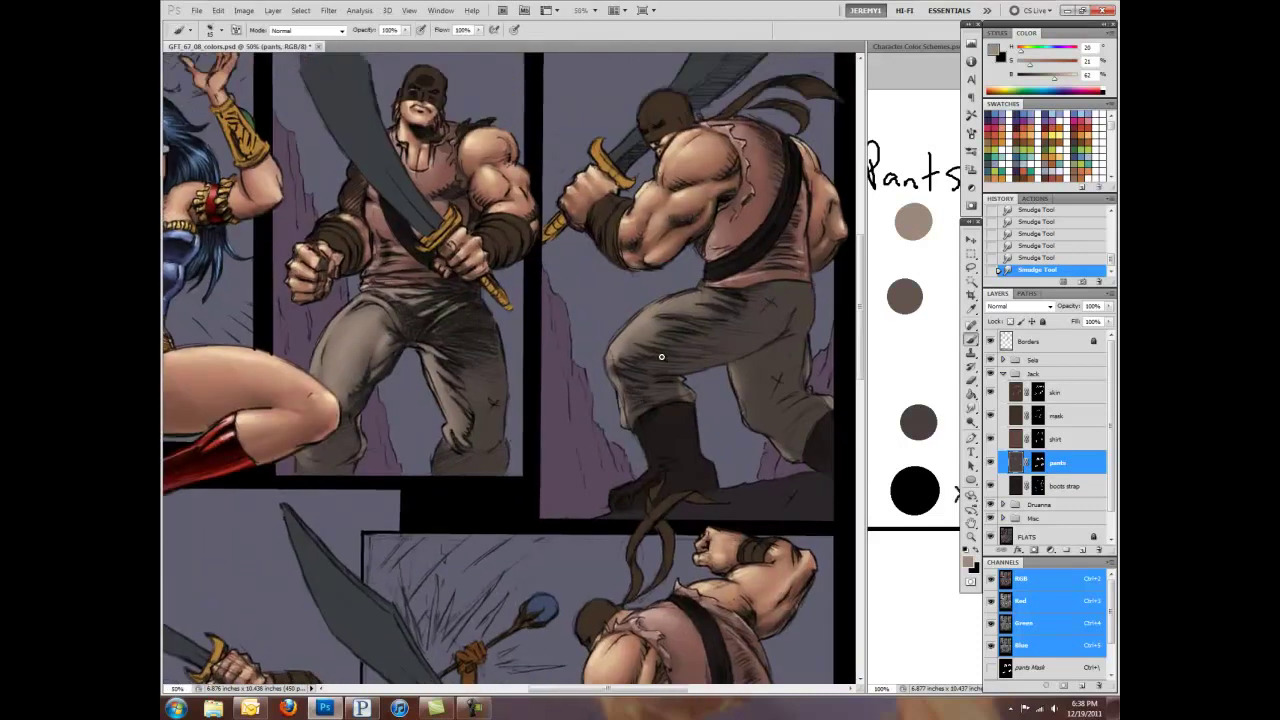
mouse_move(637, 333)
left_mouse_down()
mouse_move(527, 323)
mouse_move(505, 430)
mouse_move(470, 460)
left_mouse_up()
key("d")
mouse_move(520, 420)
left_mouse_down()
mouse_move(447, 465)
mouse_move(520, 308)
mouse_move(470, 300)
left_mouse_up()
mouse_move(500, 260)
left_mouse_down()
mouse_move(475, 300)
mouse_move(533, 338)
mouse_move(480, 430)
mouse_move(445, 440)
mouse_move(490, 444)
left_mouse_up()
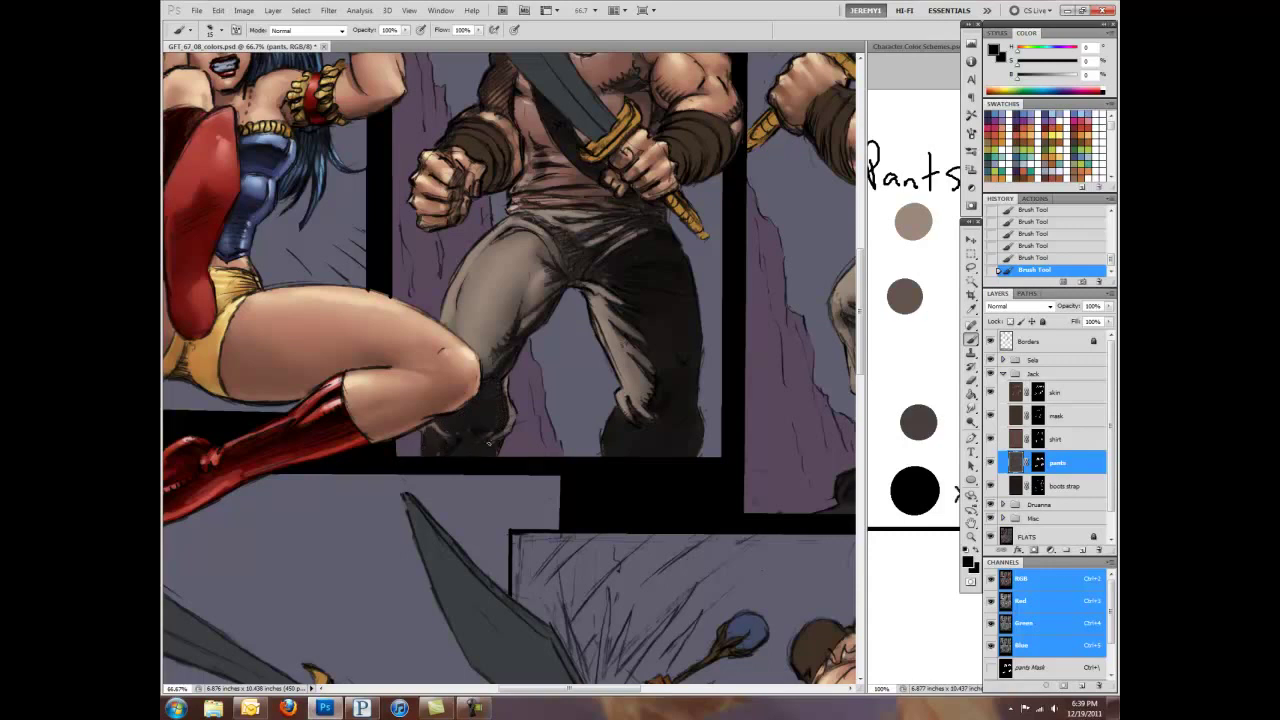
Step: Paint dark shadow strokes across the first soldier's trousers, thighs and lower legs
left_click_drag(564, 249, 473, 286)
left_click_drag(755, 472, 515, 535)
mouse_move(640, 412)
left_mouse_down()
mouse_move(730, 368)
mouse_move(750, 340)
mouse_move(684, 414)
left_mouse_up()
mouse_move(764, 372)
left_mouse_down()
mouse_move(772, 310)
mouse_move(700, 330)
mouse_move(555, 449)
mouse_move(740, 335)
mouse_move(645, 395)
mouse_move(795, 480)
left_mouse_up()
mouse_move(775, 530)
left_mouse_down()
mouse_move(688, 427)
mouse_move(740, 488)
left_mouse_up()
left_click_drag(715, 445, 765, 510)
mouse_move(765, 330)
left_mouse_down()
mouse_move(570, 420)
mouse_move(678, 322)
left_mouse_up()
mouse_move(605, 435)
left_mouse_down()
mouse_move(560, 425)
mouse_move(755, 318)
left_mouse_up()
mouse_move(730, 380)
left_mouse_down()
mouse_move(700, 450)
mouse_move(572, 429)
left_mouse_up()
Step: Smudge-blend that trouser shading, then darken the left soldier's trousers
key("r")
mouse_move(572, 429)
left_mouse_down()
mouse_move(711, 327)
mouse_move(571, 459)
left_mouse_up()
left_click_drag(571, 459, 640, 410)
key("b")
mouse_move(345, 470)
left_mouse_down()
mouse_move(314, 390)
mouse_move(350, 355)
left_mouse_up()
mouse_move(338, 528)
left_mouse_down()
mouse_move(300, 548)
mouse_move(500, 548)
left_mouse_up()
left_click_drag(465, 355, 435, 392)
left_click_drag(362, 502, 310, 540)
left_click_drag(841, 388, 731, 453)
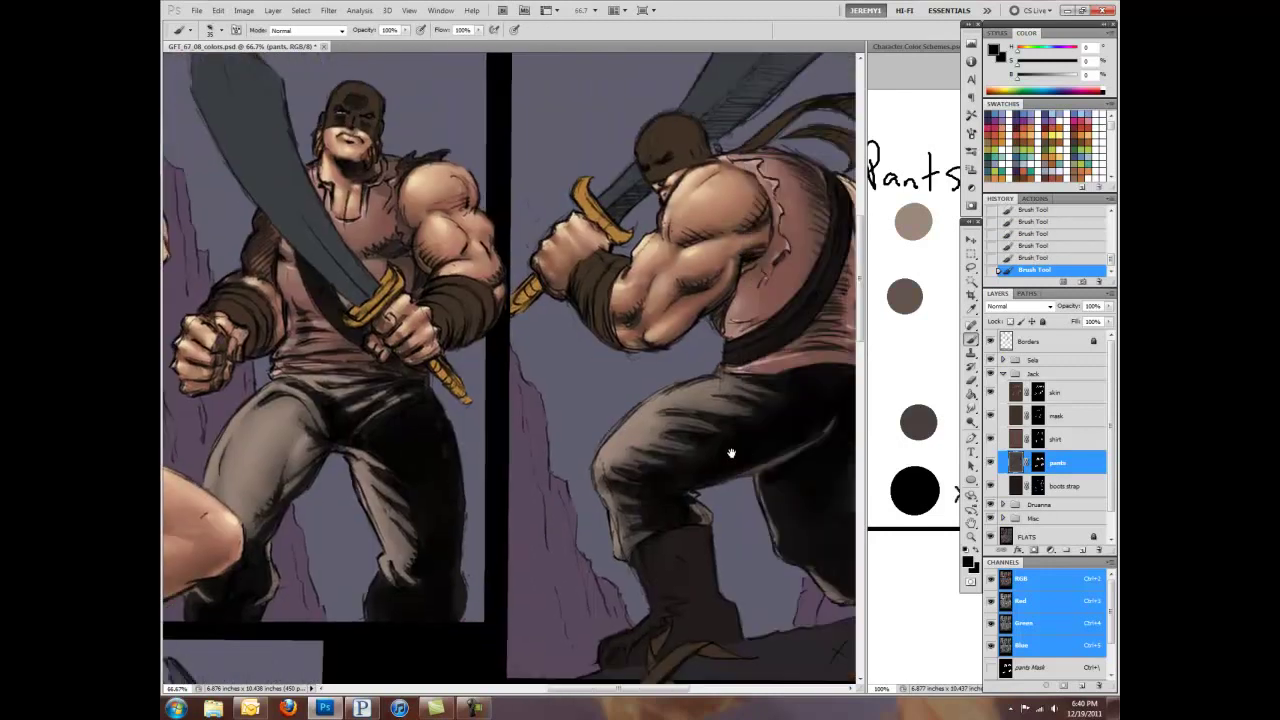
Step: Shade the pink-shirted soldier's trousers down through the thigh, knee and boot area
mouse_move(735, 578)
left_mouse_down()
mouse_move(700, 200)
mouse_move(614, 228)
left_mouse_up()
left_click_drag(566, 405, 640, 388)
left_click_drag(522, 428, 612, 368)
mouse_move(598, 468)
left_mouse_down()
mouse_move(658, 418)
mouse_move(570, 510)
mouse_move(565, 540)
left_mouse_up()
left_click_drag(755, 450, 700, 500)
mouse_move(170, 547)
left_mouse_down()
mouse_move(450, 437)
mouse_move(360, 472)
mouse_move(350, 500)
left_mouse_up()
left_click_drag(478, 405, 412, 440)
mouse_move(300, 540)
left_mouse_down()
mouse_move(371, 540)
mouse_move(336, 512)
mouse_move(326, 570)
left_mouse_up()
key("ctrl+plus")
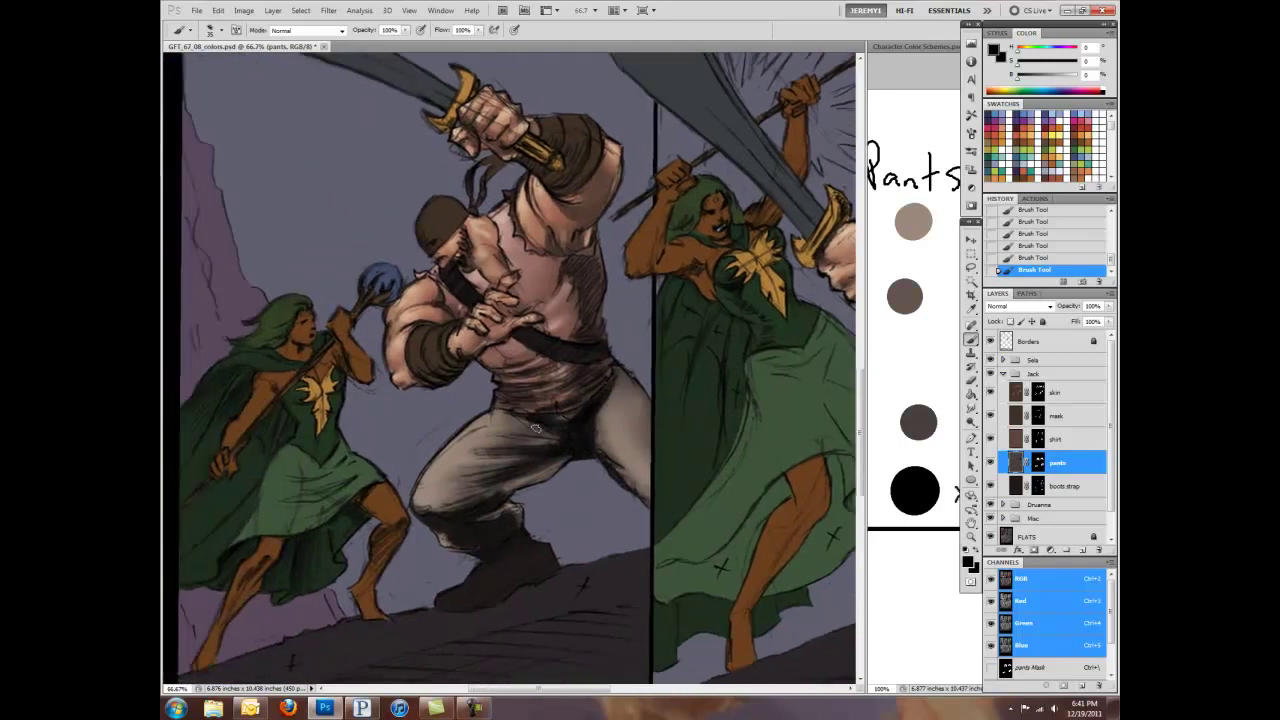
left_click_drag(590, 592, 605, 447)
Step: Sample grey-brown trouser tones and move the view to the next soldier's arm and trousers
left_click(552, 454, "alt")
left_click(614, 385, "alt")
left_click(519, 441, "alt")
left_click(495, 443, "alt")
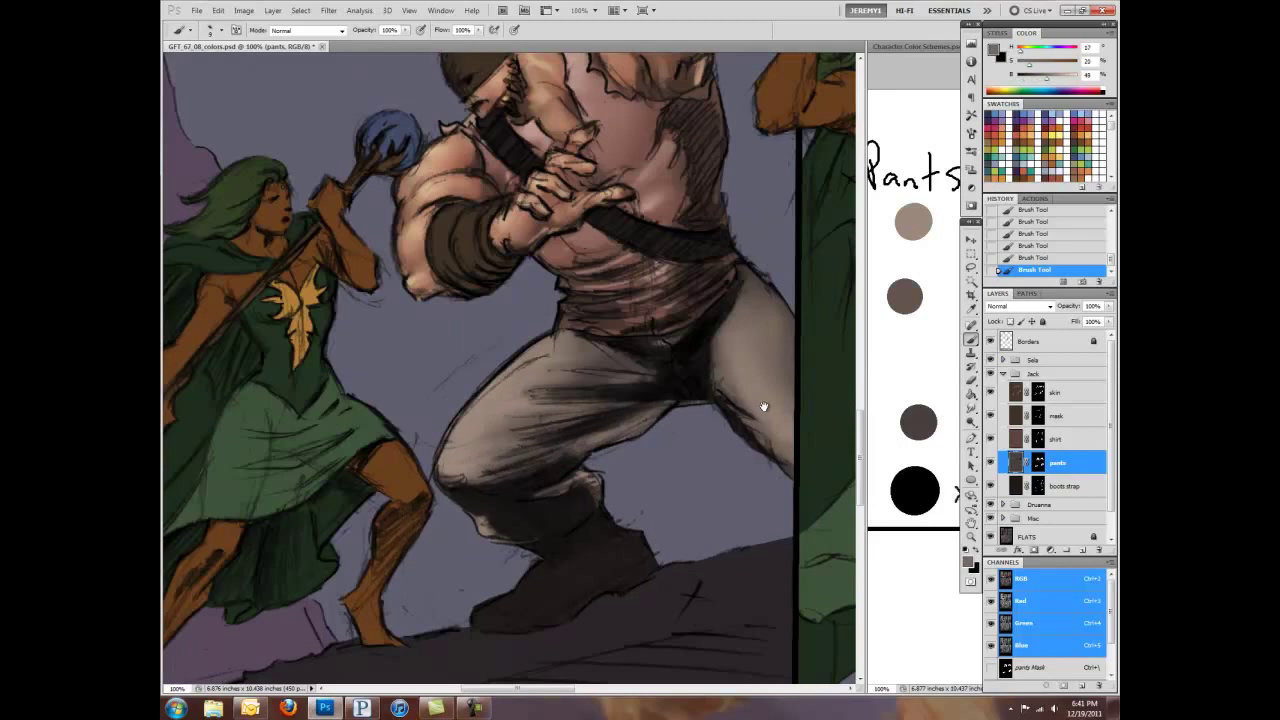
left_click_drag(763, 407, 566, 371)
mouse_move(733, 363)
left_mouse_down()
mouse_move(571, 394)
mouse_move(648, 490)
mouse_move(552, 391)
left_mouse_up()
Step: Pick a new shading colour and paint dark strokes on that soldier's thigh and knee
key("r")
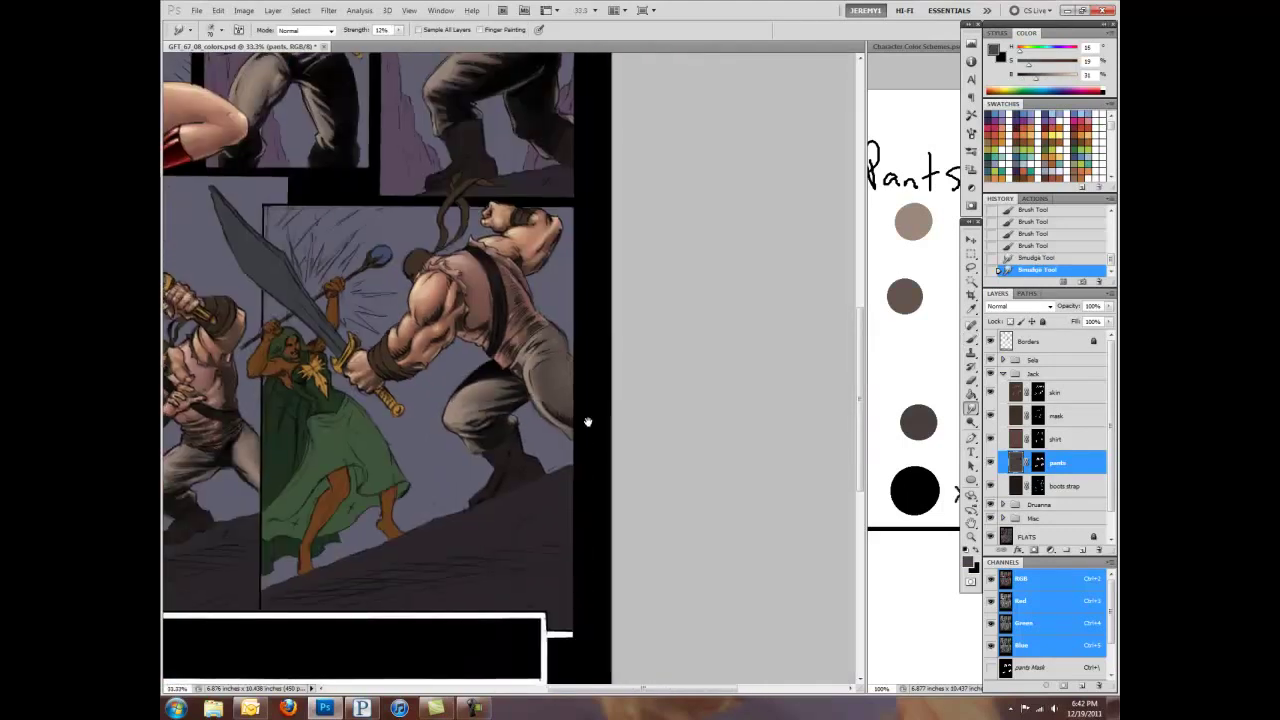
scroll(567, 528, "up", 3)
left_click_drag(567, 528, 443, 351)
key("b")
left_click(443, 351, "alt")
left_click_drag(345, 385, 405, 358)
mouse_move(278, 451)
left_mouse_down()
mouse_move(343, 614)
mouse_move(408, 494)
left_mouse_up()
left_click_drag(400, 412, 504, 484)
left_click_drag(390, 520, 265, 547)
Step: Add more strokes to the dark trousers and smudge-blend them smooth
left_click_drag(664, 370, 570, 330)
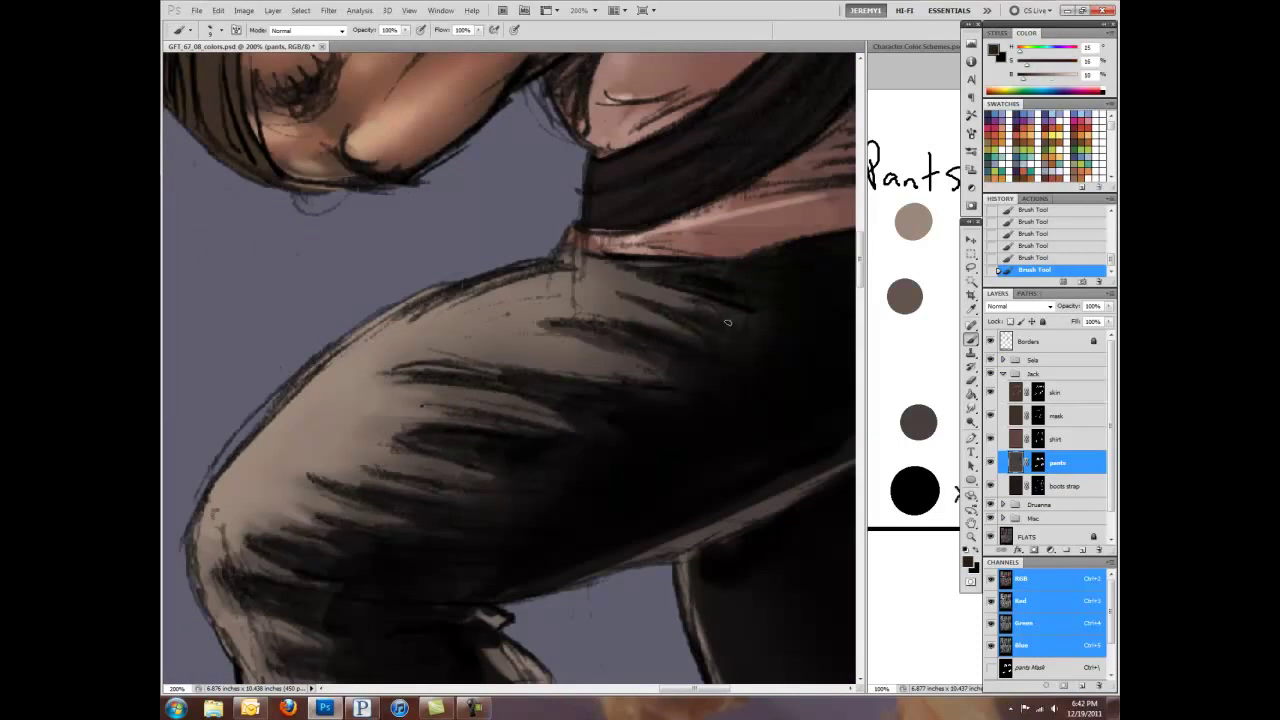
left_click_drag(600, 400, 370, 315)
left_click_drag(624, 340, 522, 420)
left_click_drag(726, 525, 566, 325)
key("r")
mouse_move(600, 515)
left_mouse_down()
mouse_move(640, 560)
mouse_move(560, 410)
left_mouse_up()
key("ctrl+0")
key("ctrl+plus")
key("ctrl+plus")
key("ctrl+plus")
left_click_drag(478, 420, 487, 445)
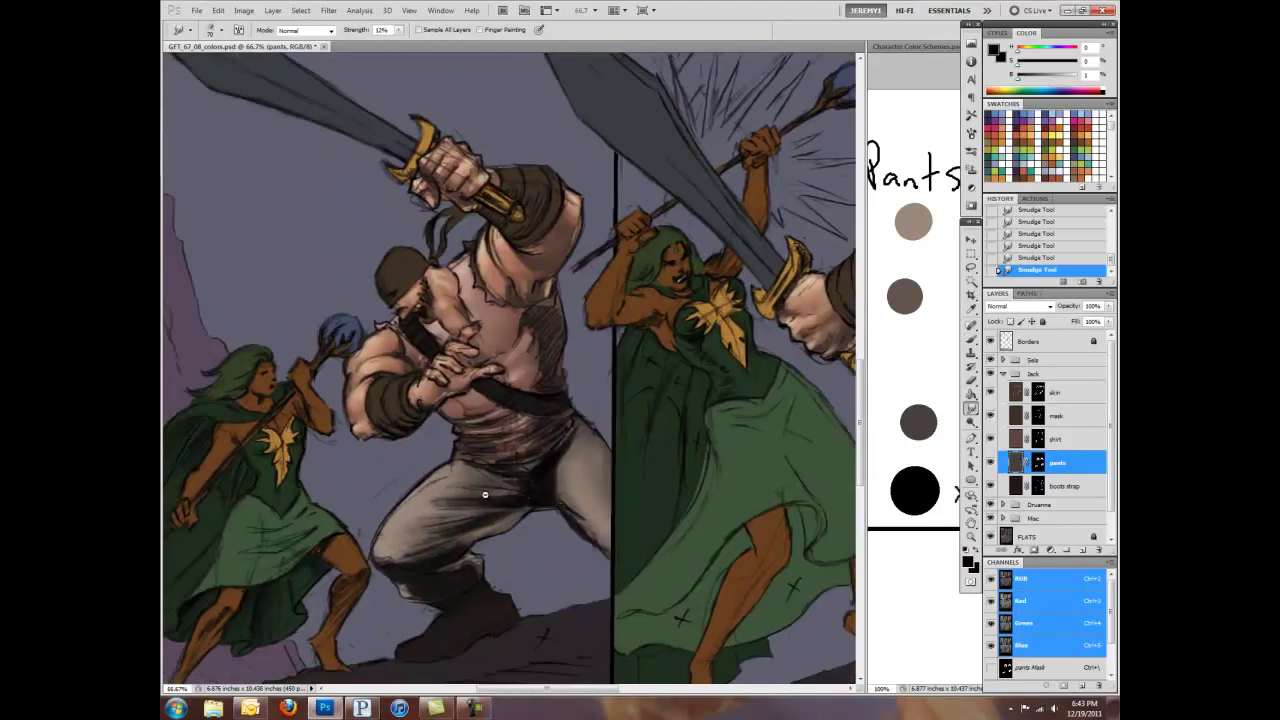
Step: Repaint the remaining trouser shading, then review the sword-holding soldier and whole page
key("ctrl+0")
key("ctrl+plus")
key("ctrl+plus")
key("b")
mouse_move(440, 465)
left_mouse_down()
mouse_move(495, 452)
mouse_move(505, 418)
left_mouse_up()
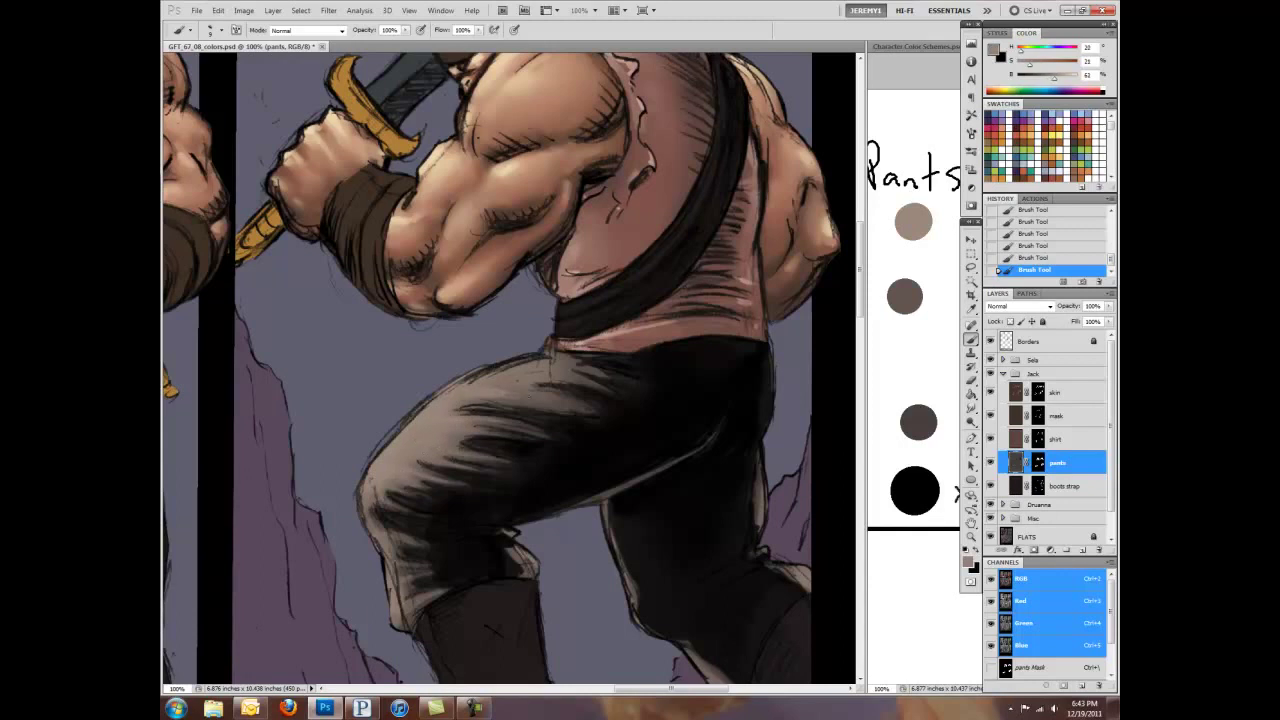
left_click_drag(507, 458, 377, 398)
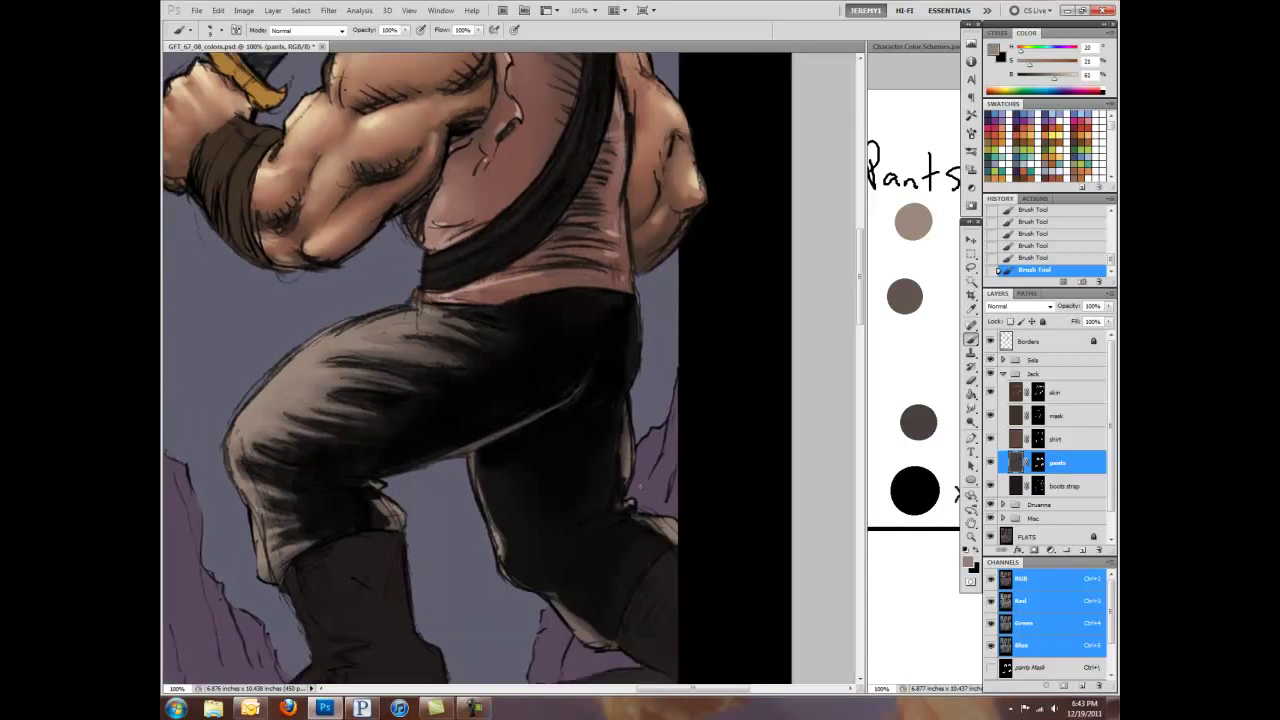
left_click_drag(638, 484, 576, 444)
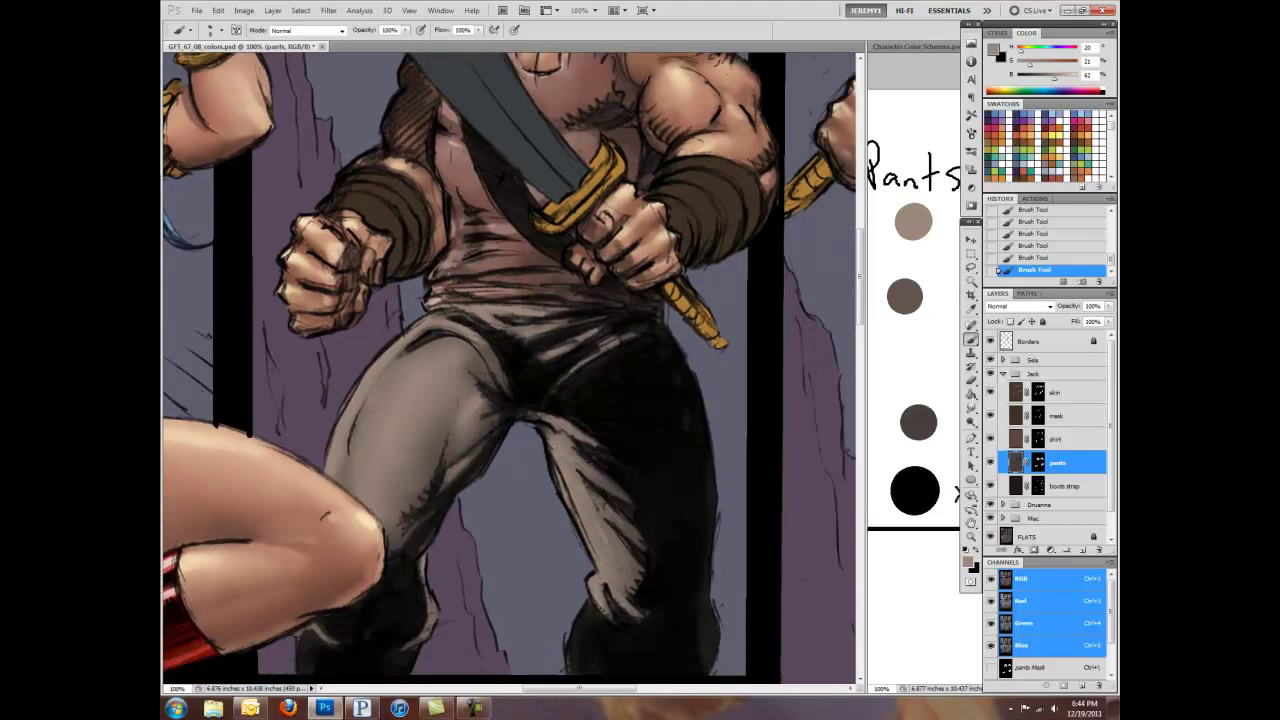
left_click_drag(411, 368, 433, 386)
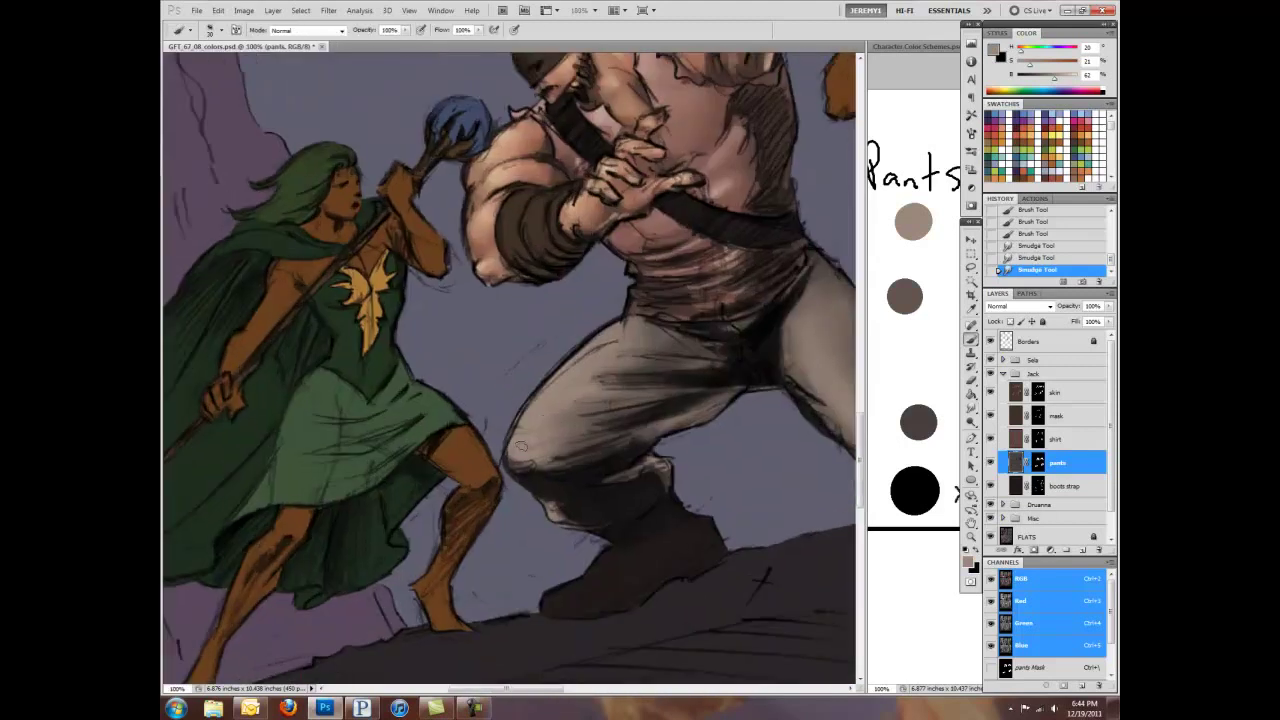
key("ctrl+minus")
key("ctrl+minus")
key("ctrl+minus")
key("ctrl+minus")
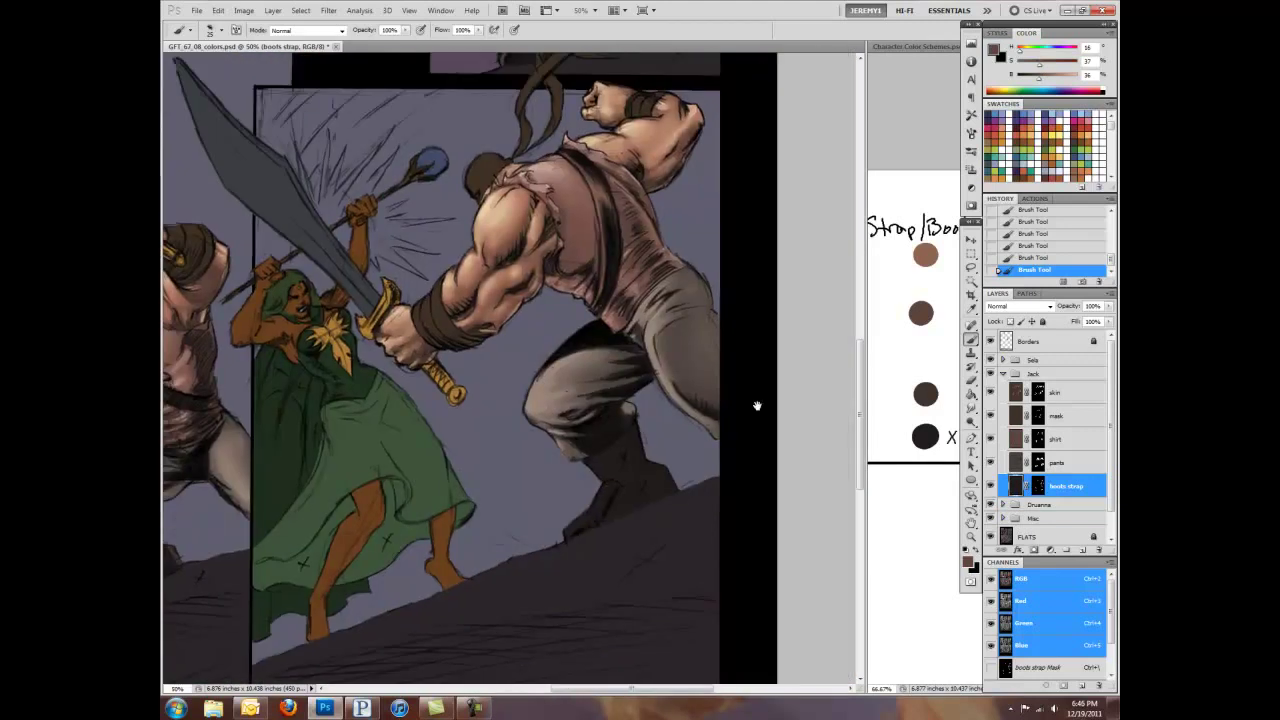
Step: Brush brown along the boot strap, set black as foreground, and check the Line-Art channel
left_click_drag(605, 483, 569, 527)
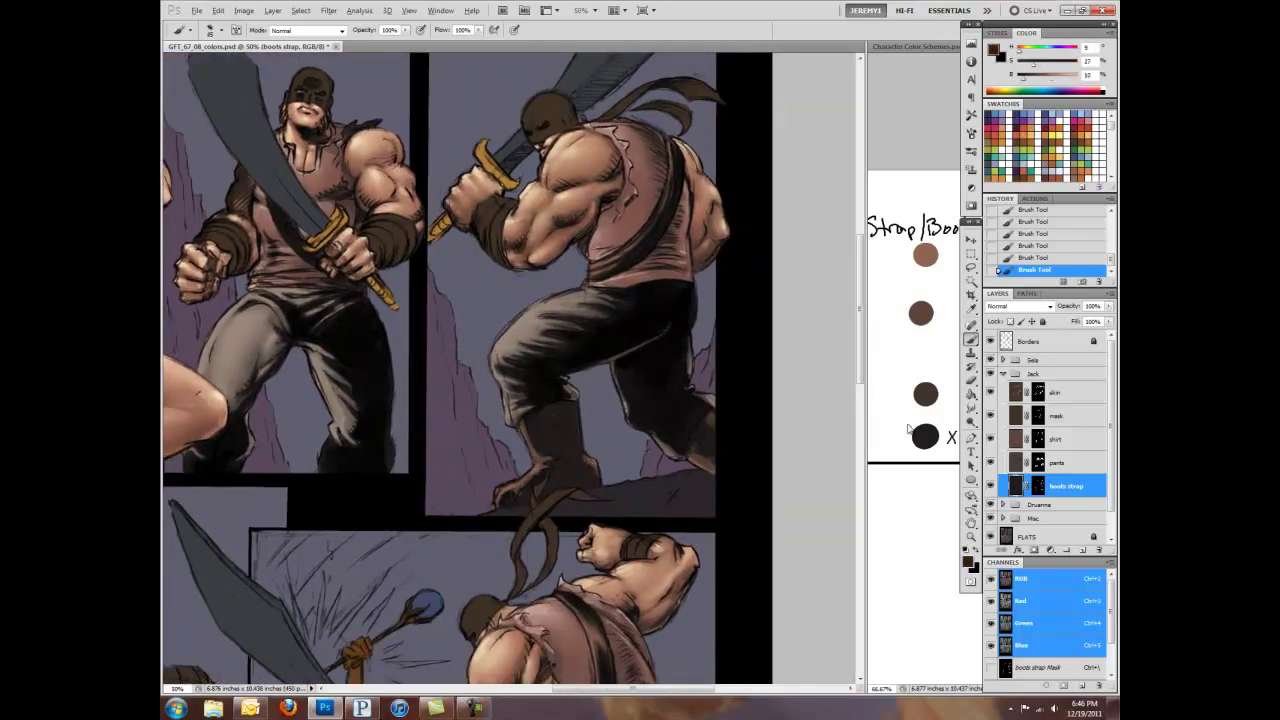
left_click(922, 435, "alt")
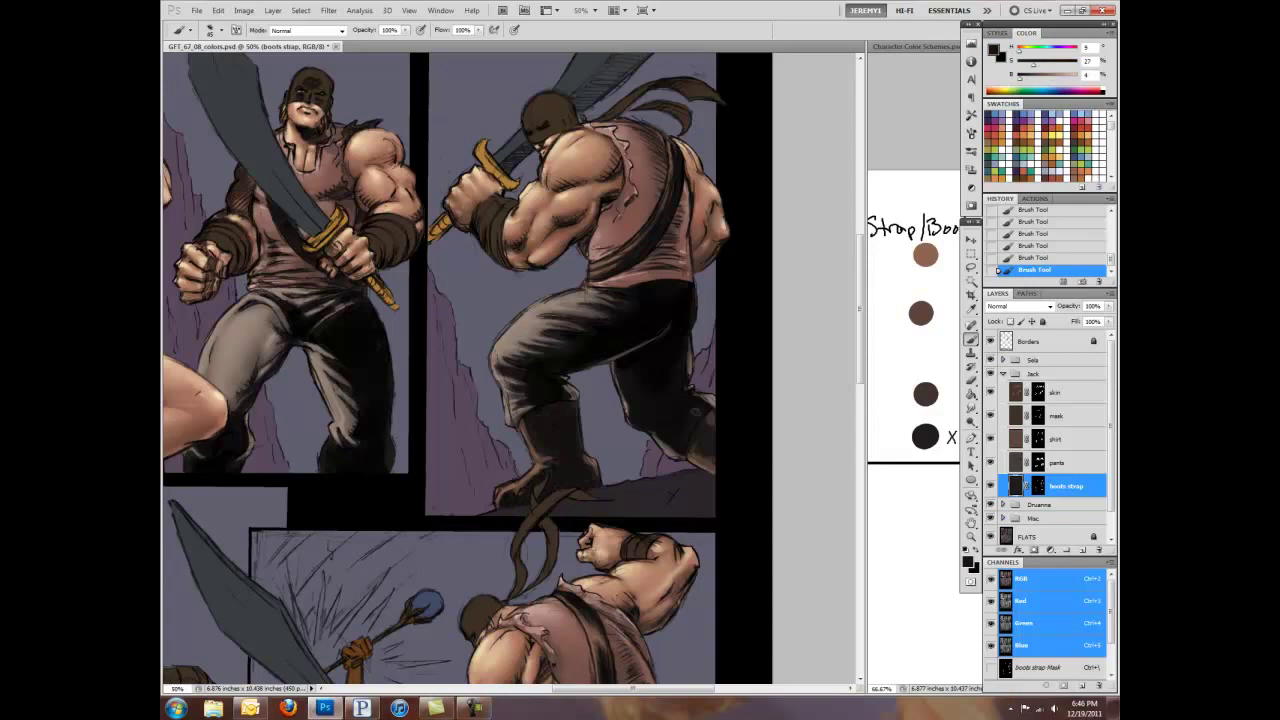
scroll(528, 400, "down", 5)
scroll(565, 410, "left", 3)
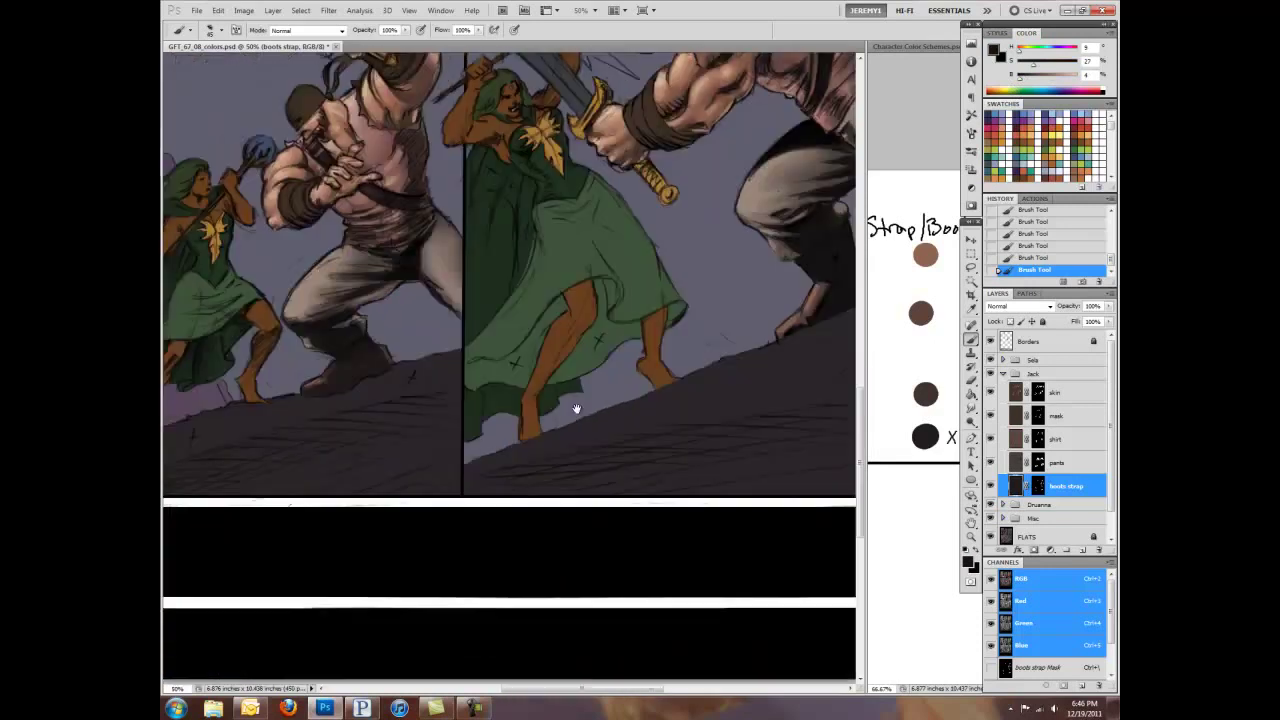
scroll(508, 429, "down", 5)
scroll(611, 431, "left", 3)
key("ctrl+6")
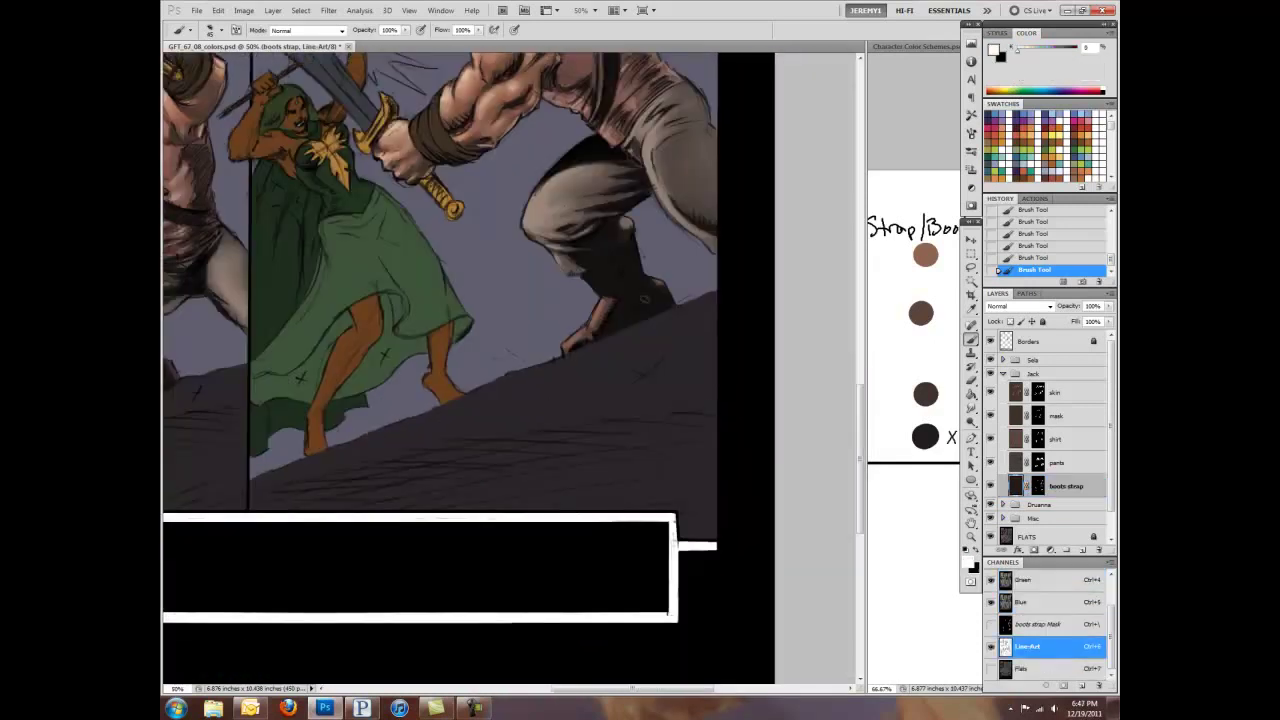
left_click_drag(645, 310, 637, 245)
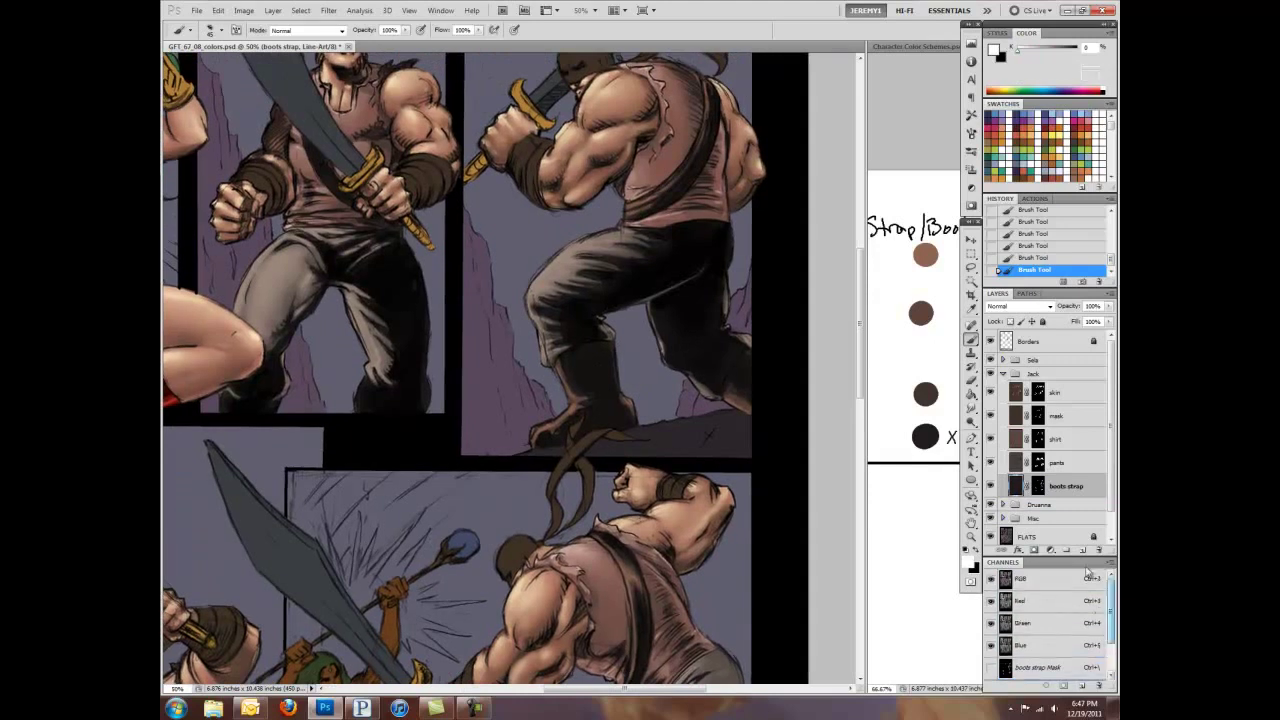
left_click(1020, 488)
Step: On the mask layer, shade the swordsman's head mask a lighter brown
left_click(1055, 415)
scroll(915, 380, "left", 3)
scroll(915, 375, "up", 2)
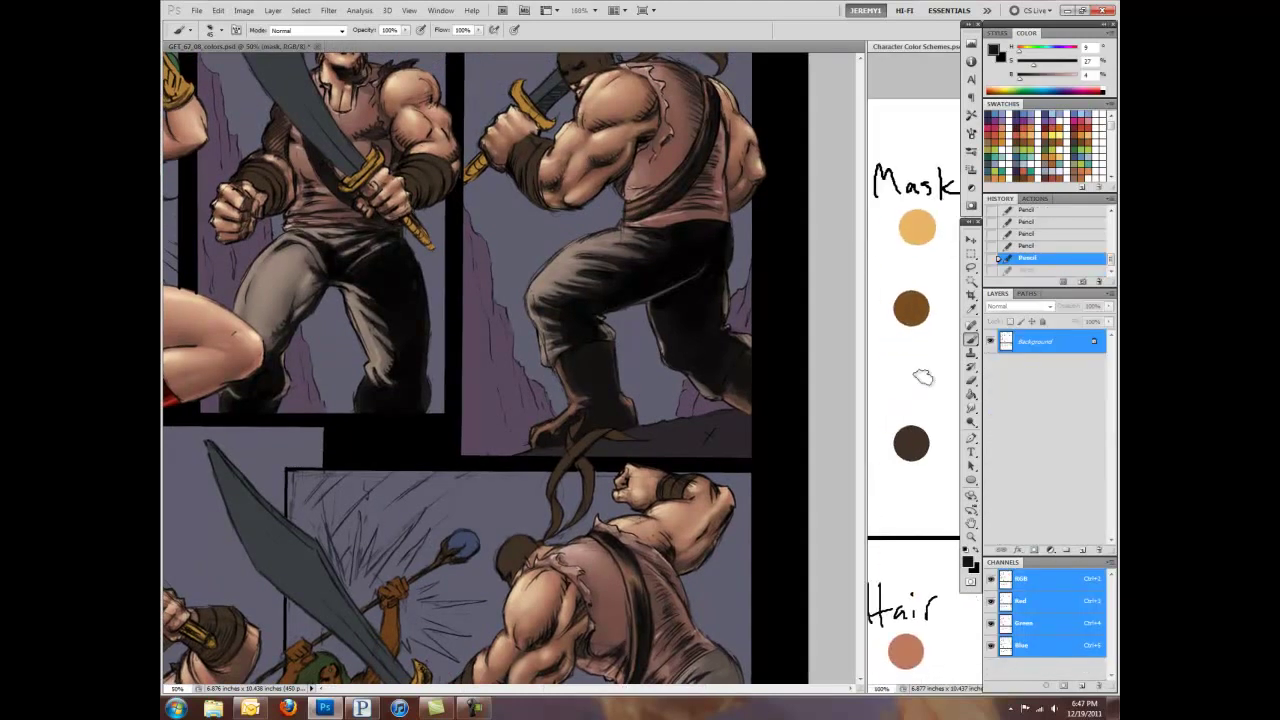
left_click_drag(518, 376, 788, 486)
key("ctrl+plus")
left_click_drag(850, 403, 490, 455)
left_click_drag(660, 450, 330, 450)
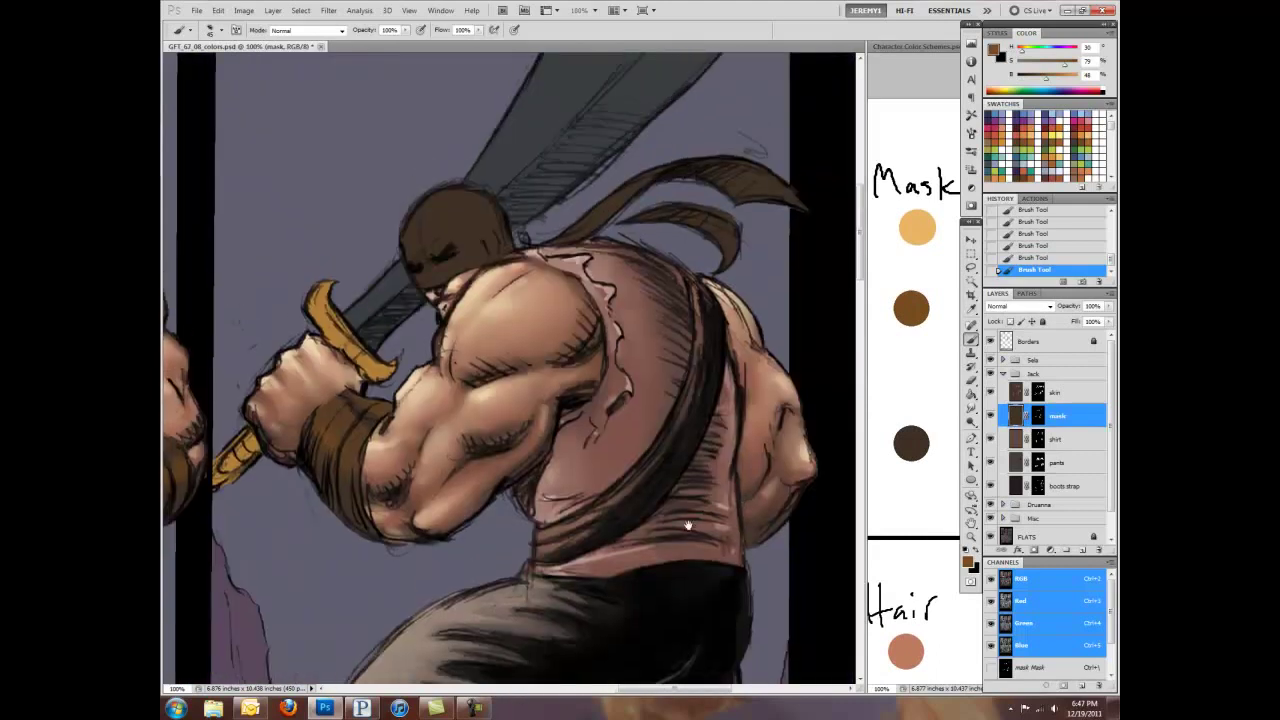
left_click_drag(700, 200, 700, 306)
mouse_move(405, 300)
left_mouse_down()
mouse_move(475, 335)
mouse_move(455, 295)
mouse_move(625, 230)
left_mouse_up()
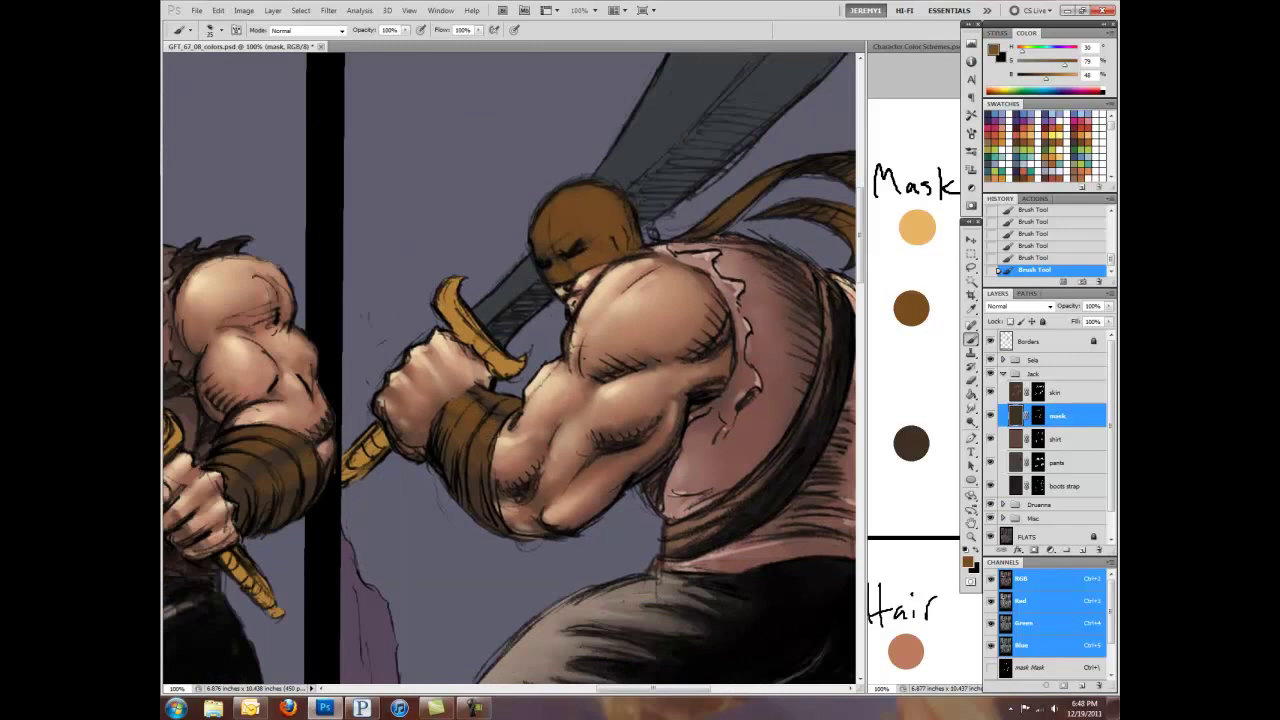
Step: Lighten the forearm bracer and add golden highlights to the swordsman's mask and ribbon
left_click_drag(324, 462, 589, 432)
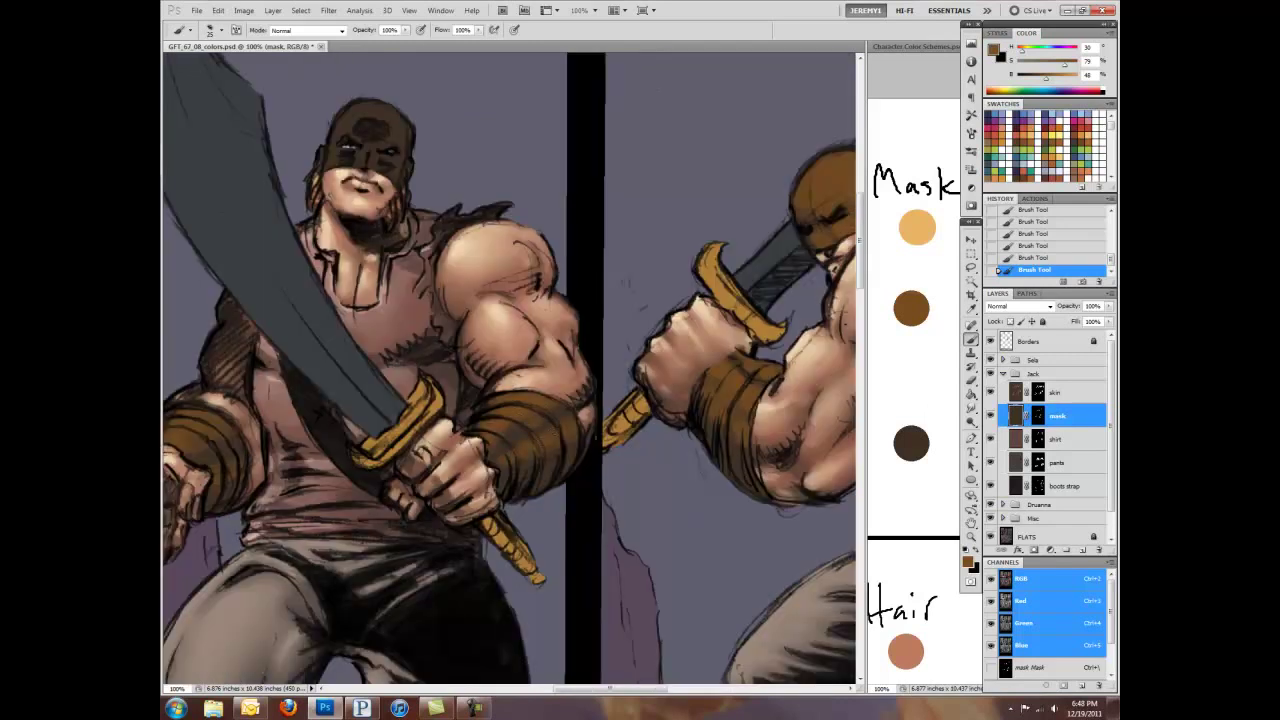
left_click_drag(400, 370, 610, 390)
left_click_drag(690, 475, 565, 635)
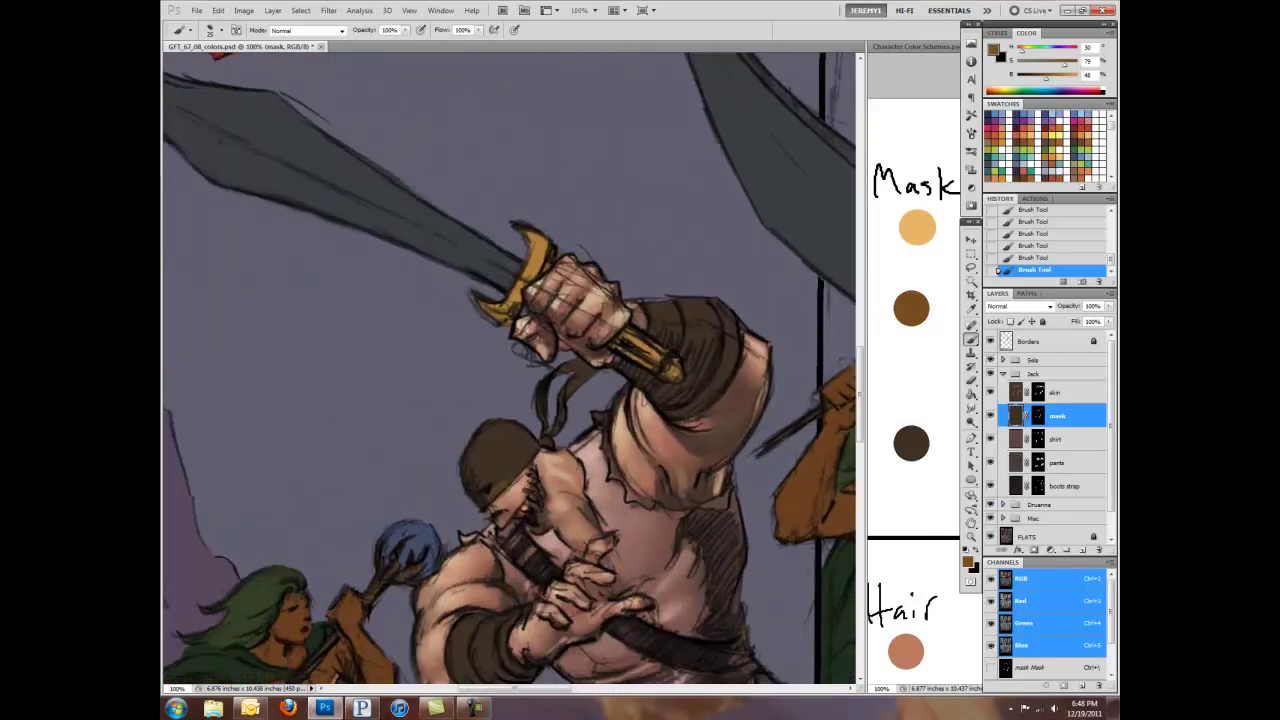
scroll(510, 370, "down", 5)
left_click_drag(490, 468, 478, 506)
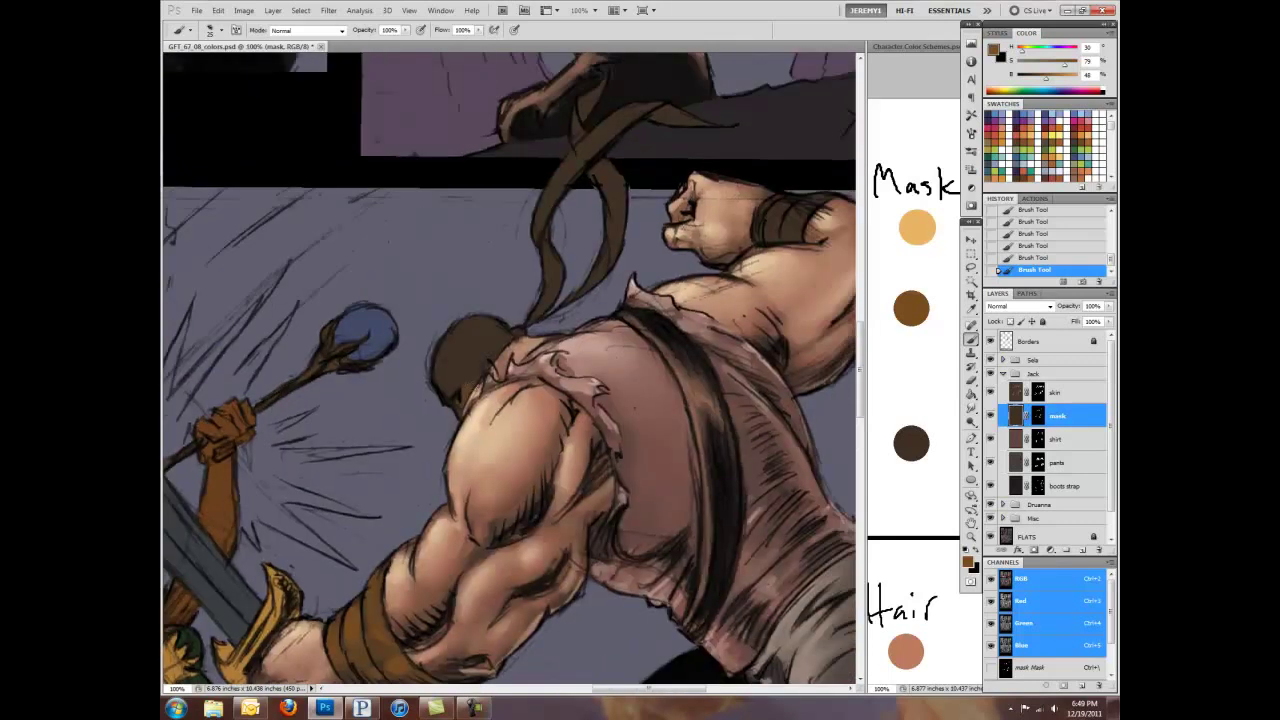
left_click_drag(455, 335, 495, 378)
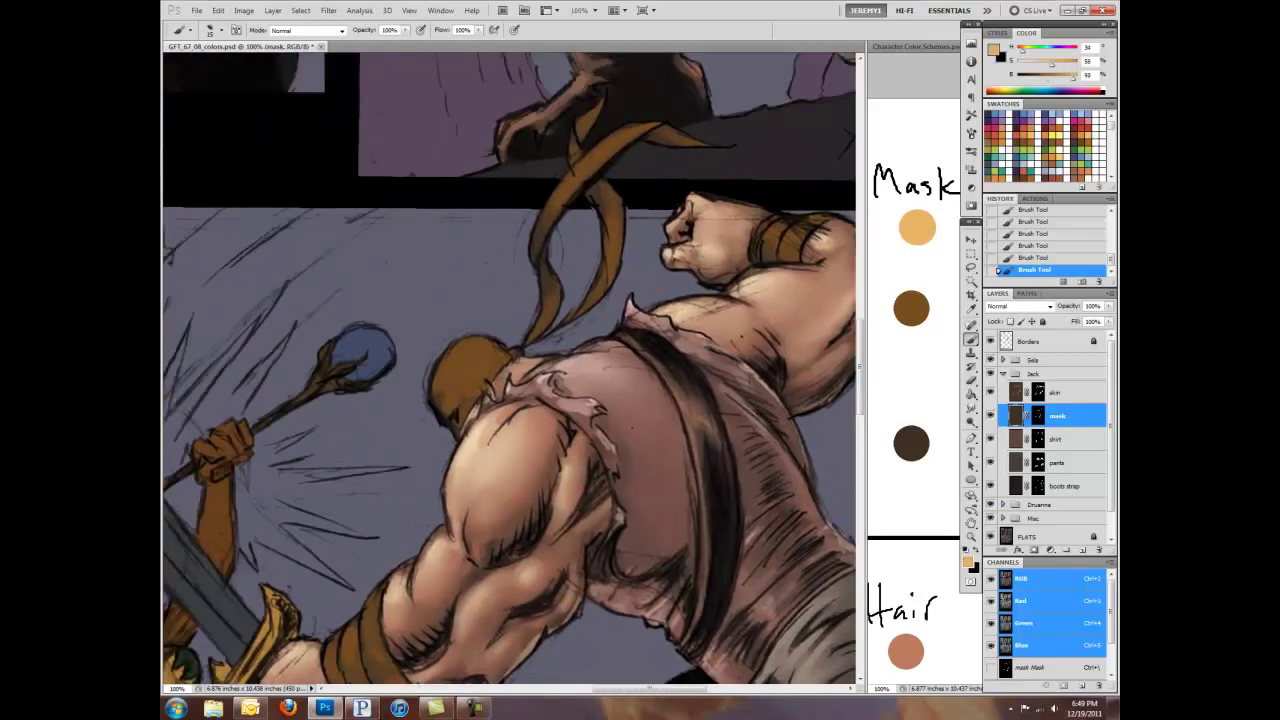
mouse_move(455, 410)
left_mouse_down()
mouse_move(495, 360)
mouse_move(485, 345)
left_mouse_up()
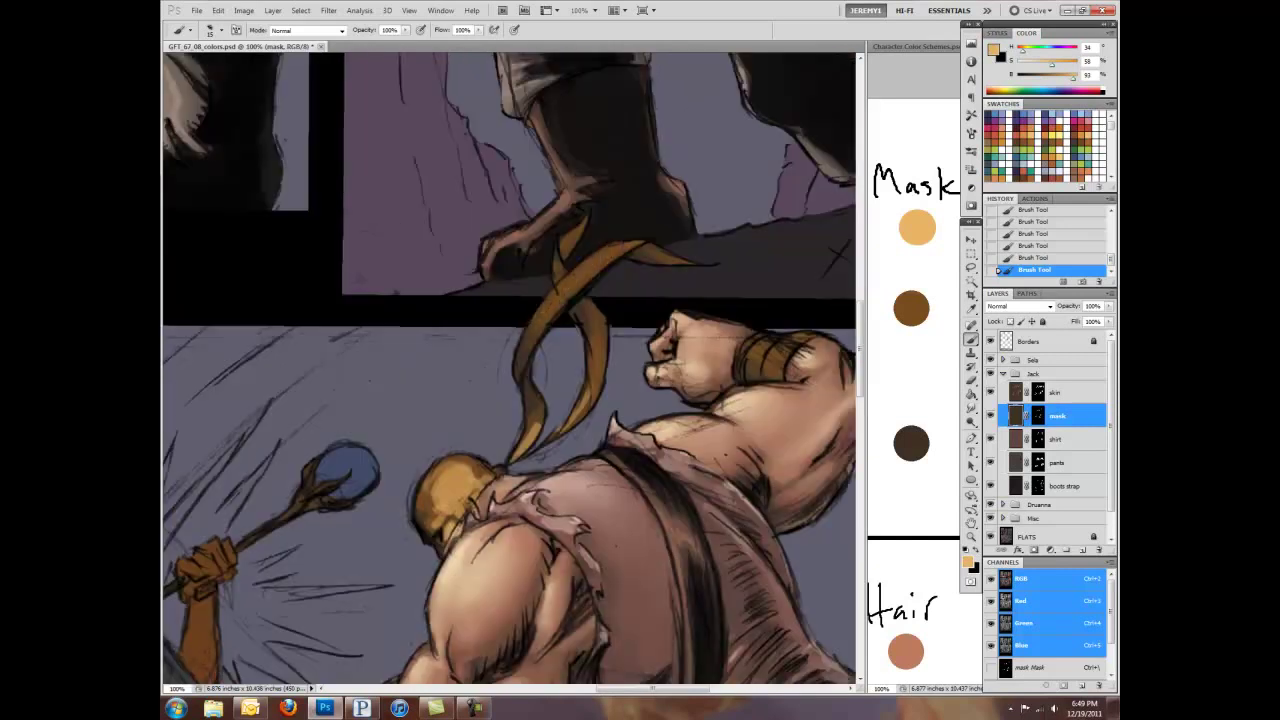
left_click_drag(540, 300, 600, 252)
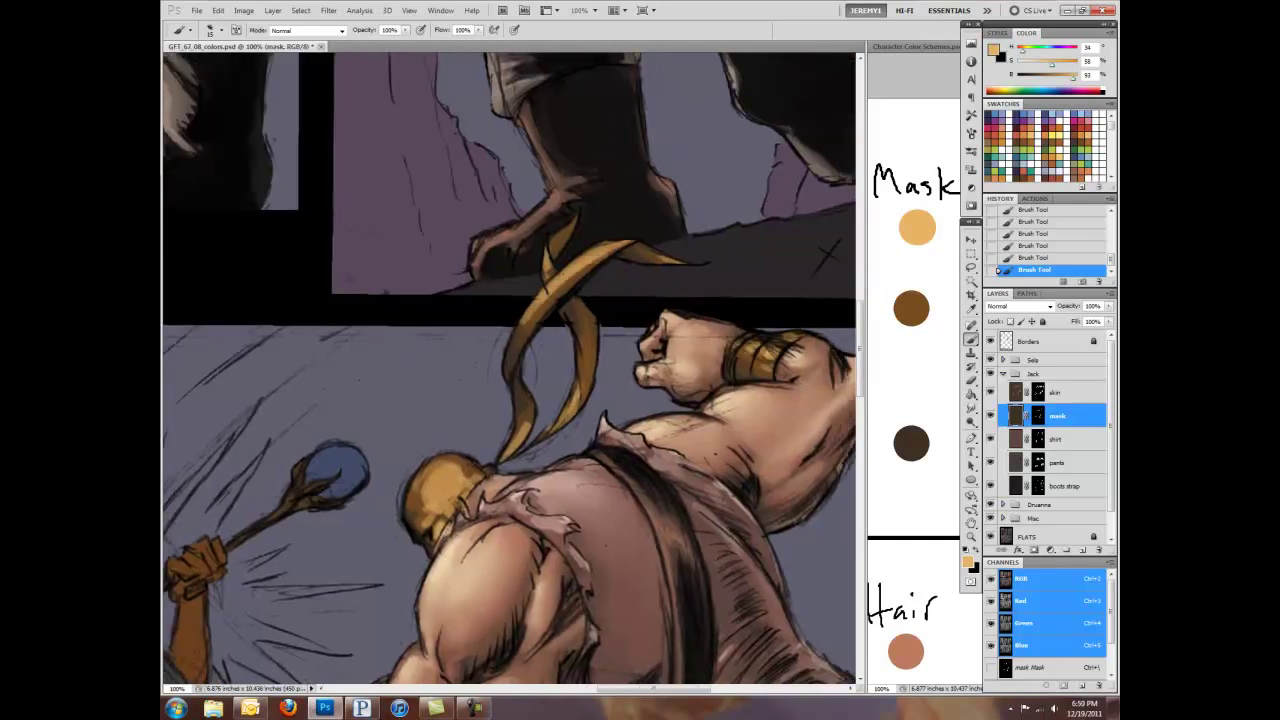
mouse_move(515, 420)
left_mouse_down()
mouse_move(560, 348)
mouse_move(555, 372)
mouse_move(625, 360)
left_mouse_up()
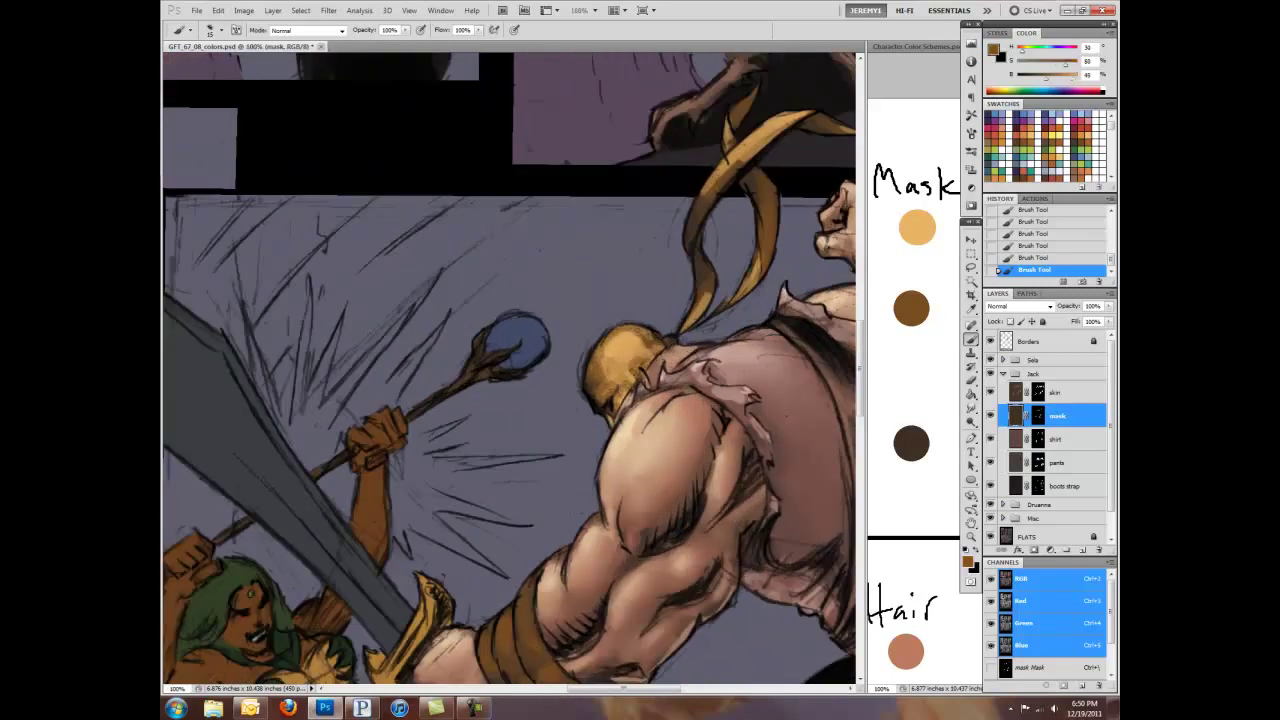
Step: Highlight the forearm and helmet mask with a lighter tone, then choose dark brown and light tan
left_click(612, 342, "alt")
left_click_drag(540, 450, 597, 280)
left_click_drag(565, 470, 550, 490)
left_click_drag(595, 425, 590, 465)
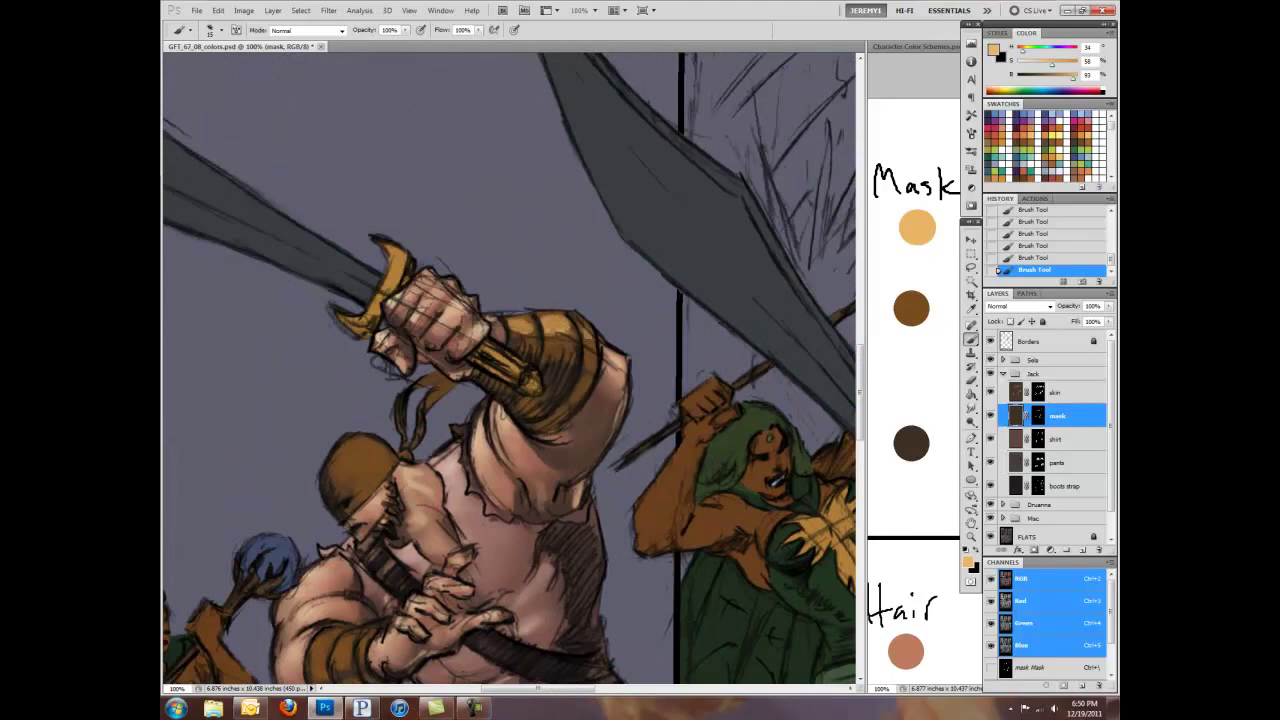
left_click_drag(328, 642, 488, 502)
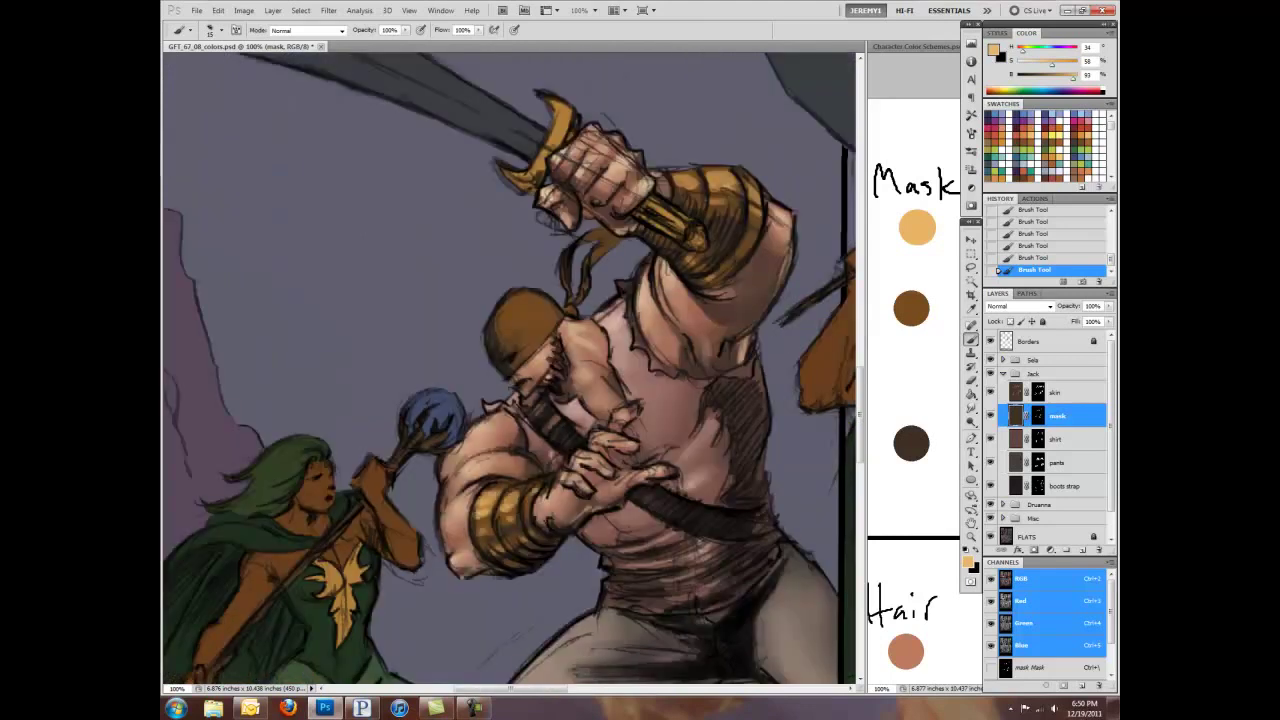
mouse_move(505, 335)
left_mouse_down()
mouse_move(545, 312)
mouse_move(522, 347)
mouse_move(540, 338)
mouse_move(515, 452)
left_mouse_up()
left_click(911, 305, "alt")
left_click(527, 316, "alt")
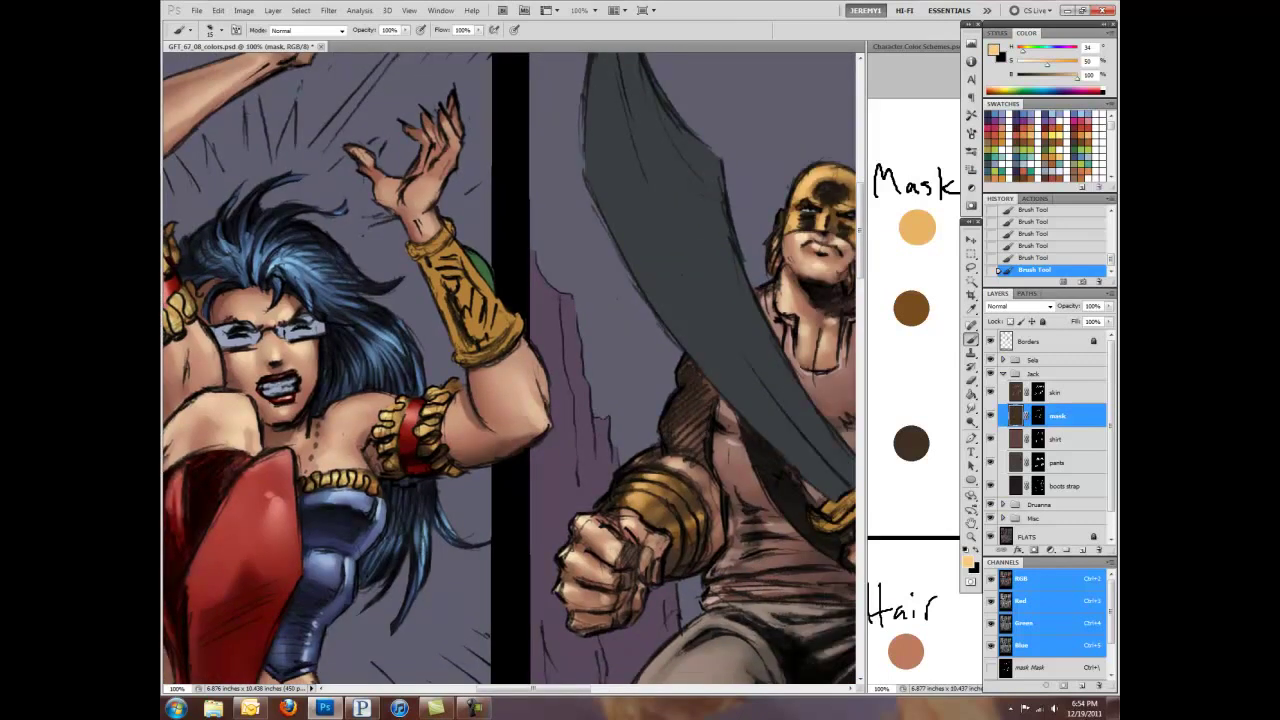
Step: Fit the whole comic page on screen with Ctrl+0
key("ctrl+0")
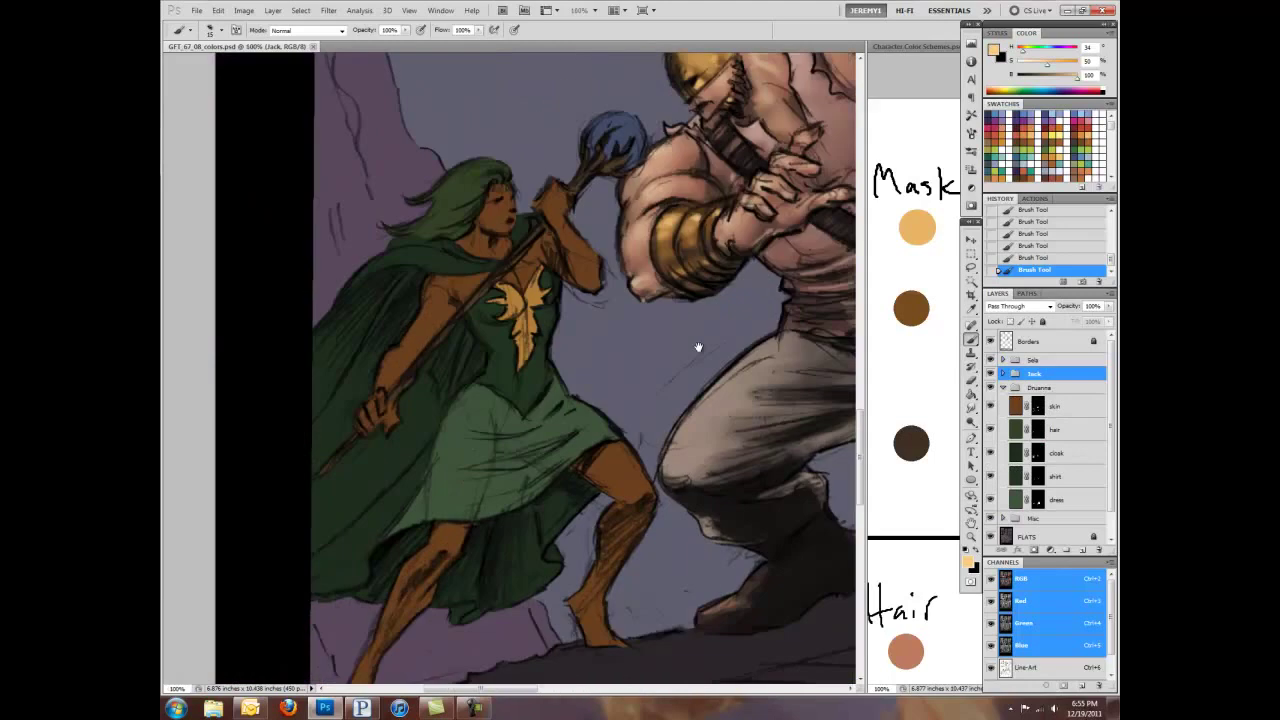
Step: Sample a brown skin tone from the reference sheet and shade the woman's arm, shoulder and neck
left_click(914, 395)
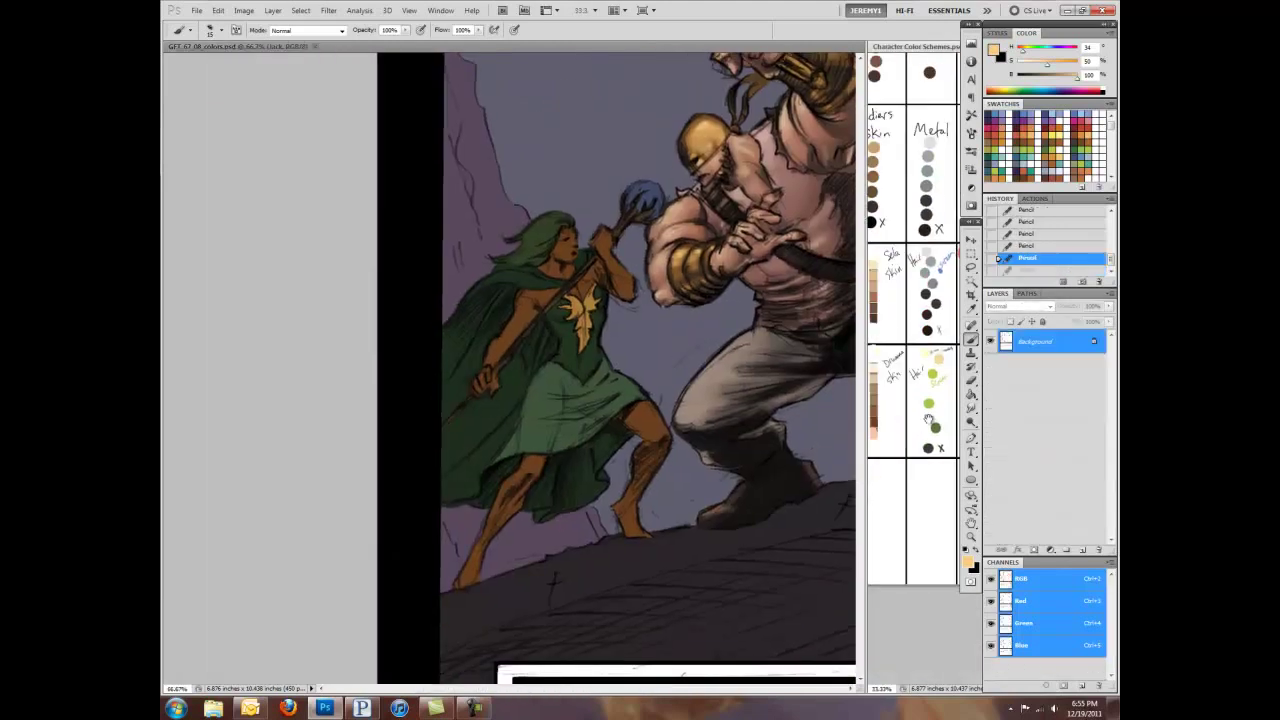
scroll(928, 418, "up", 4)
left_click(932, 418, "alt")
key("ctrl+Tab")
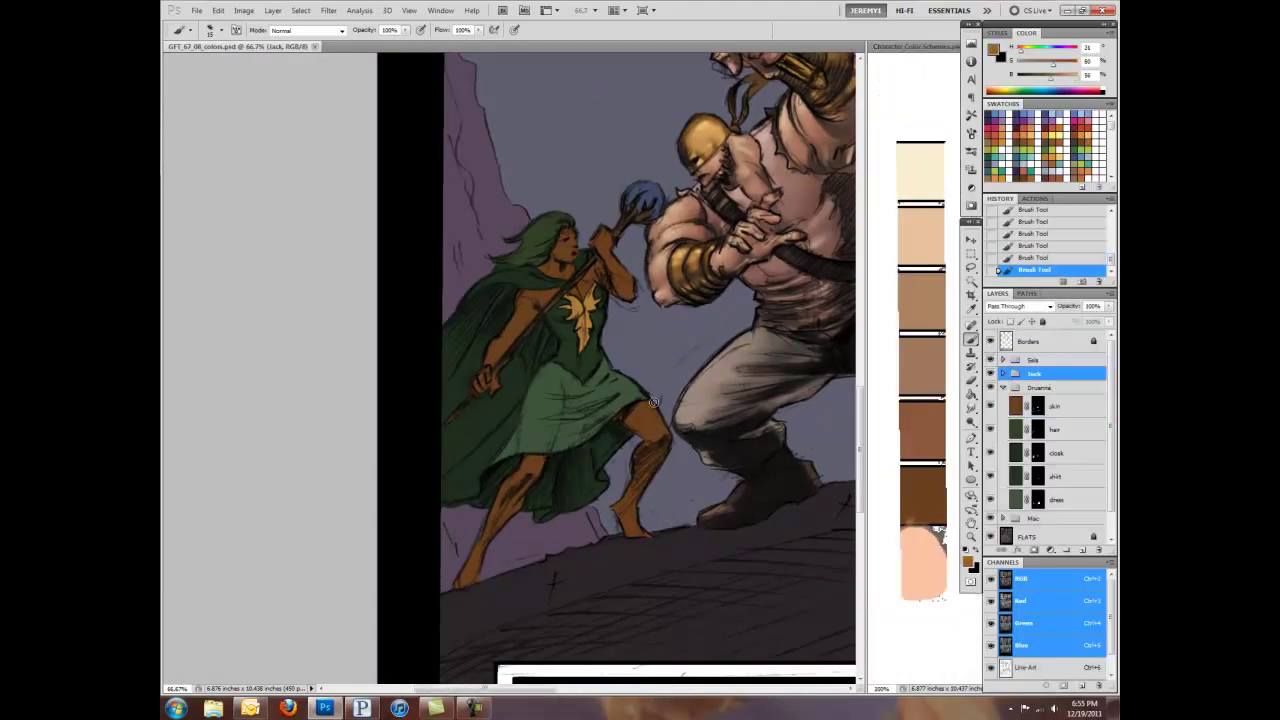
left_click_drag(584, 282, 500, 340)
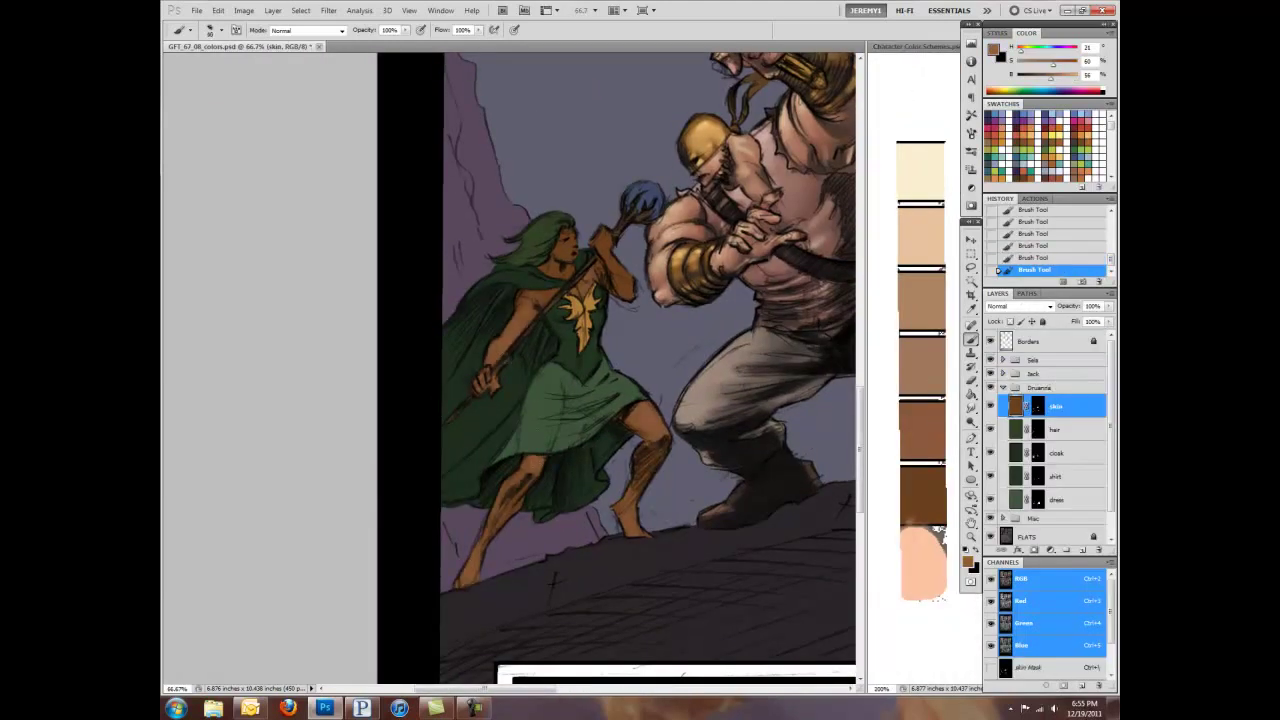
left_click_drag(566, 245, 612, 258)
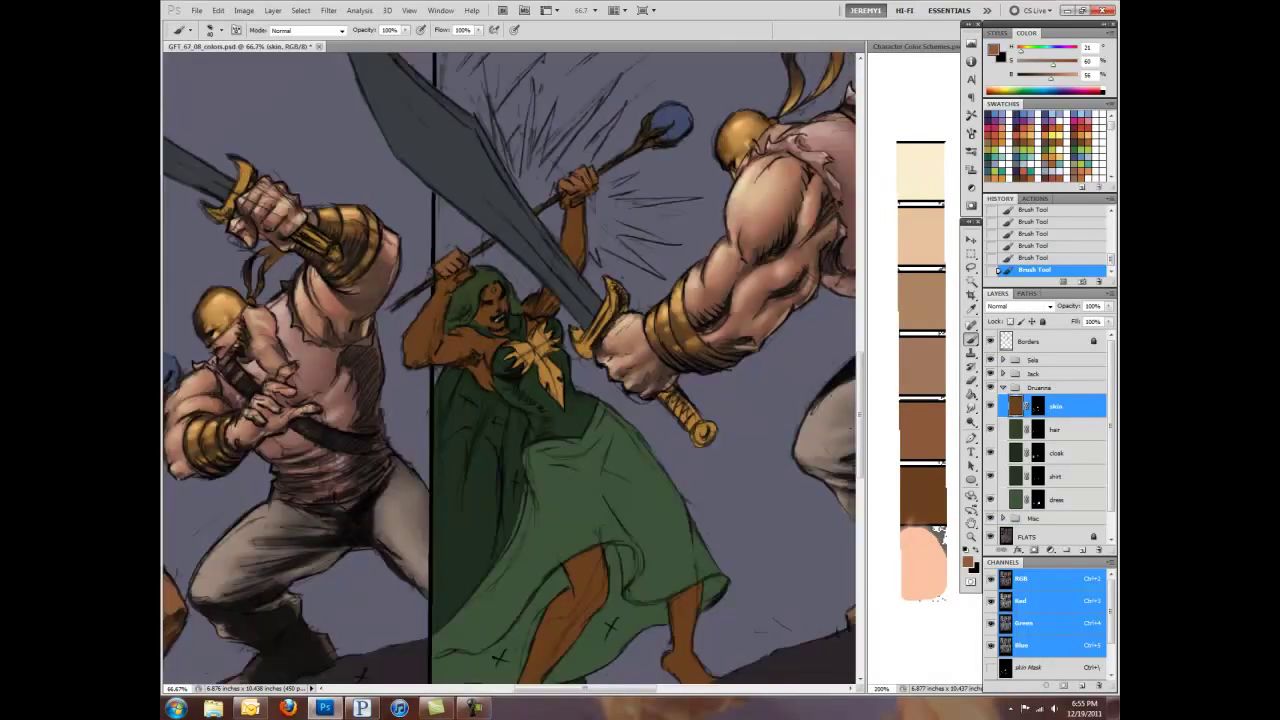
Step: Shade the woman's arm and legs, darkening her right leg
left_click_drag(480, 340, 430, 300)
left_click_drag(545, 420, 540, 470)
left_click_drag(500, 470, 478, 625)
left_click_drag(645, 460, 650, 550)
left_click_drag(643, 458, 648, 558)
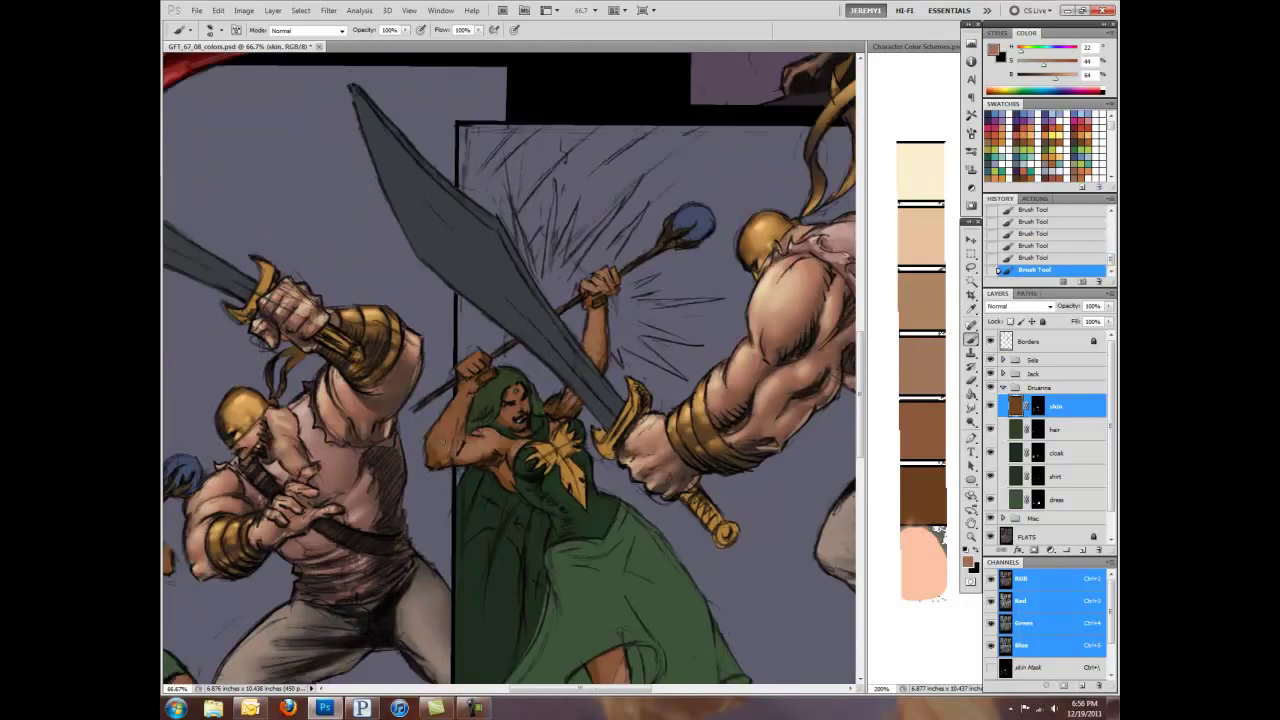
Step: Add lighter highlights to the woman's raised arm and forearm at 100% zoom
left_click_drag(445, 445, 487, 374)
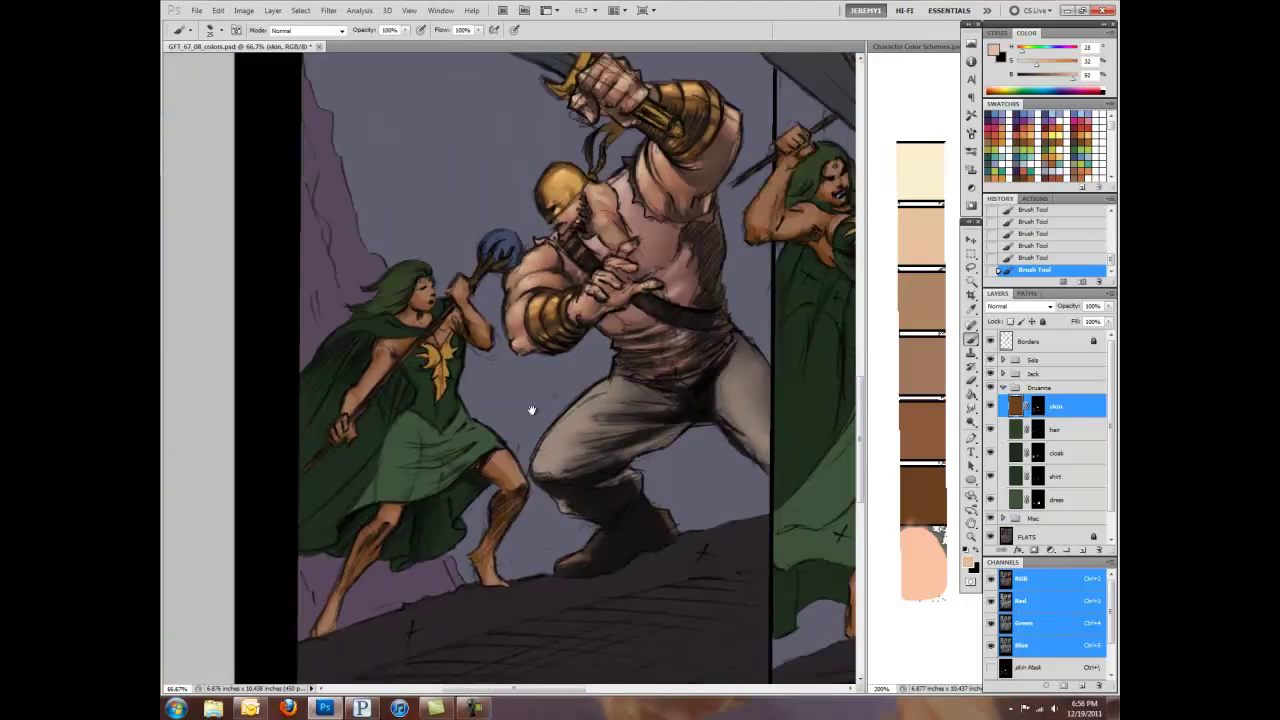
key("ctrl+plus")
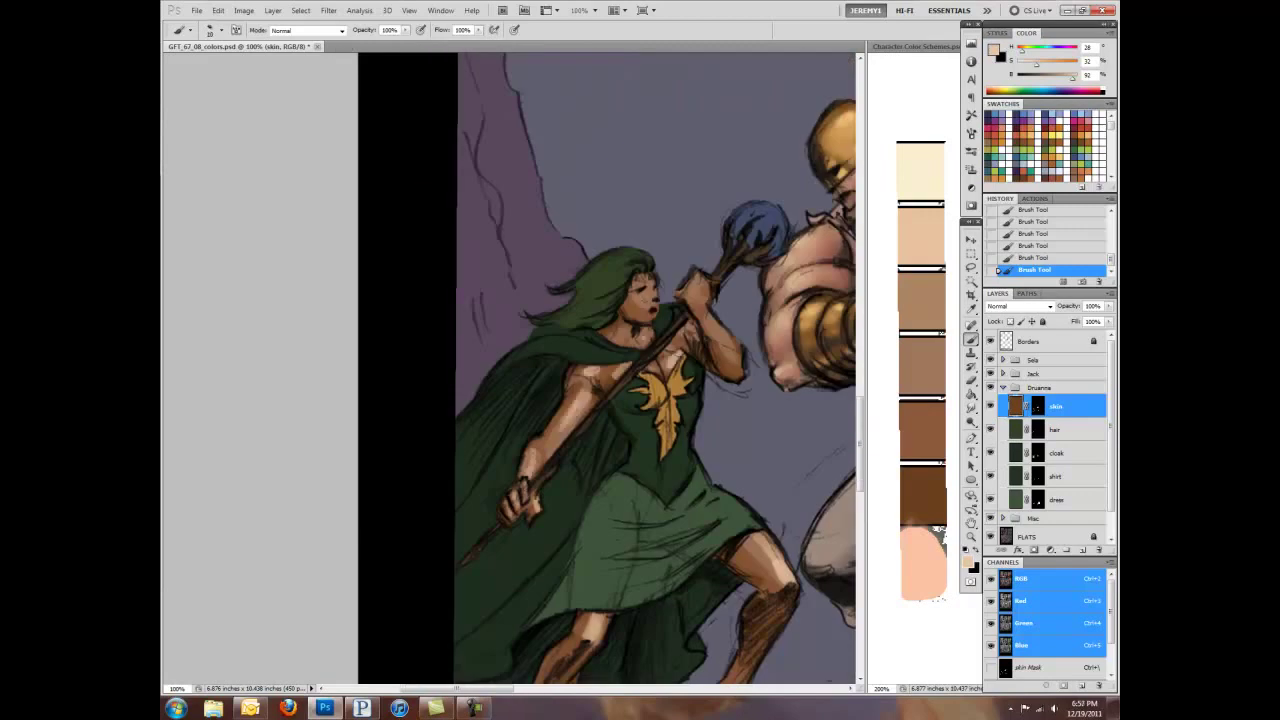
left_click_drag(710, 318, 738, 372)
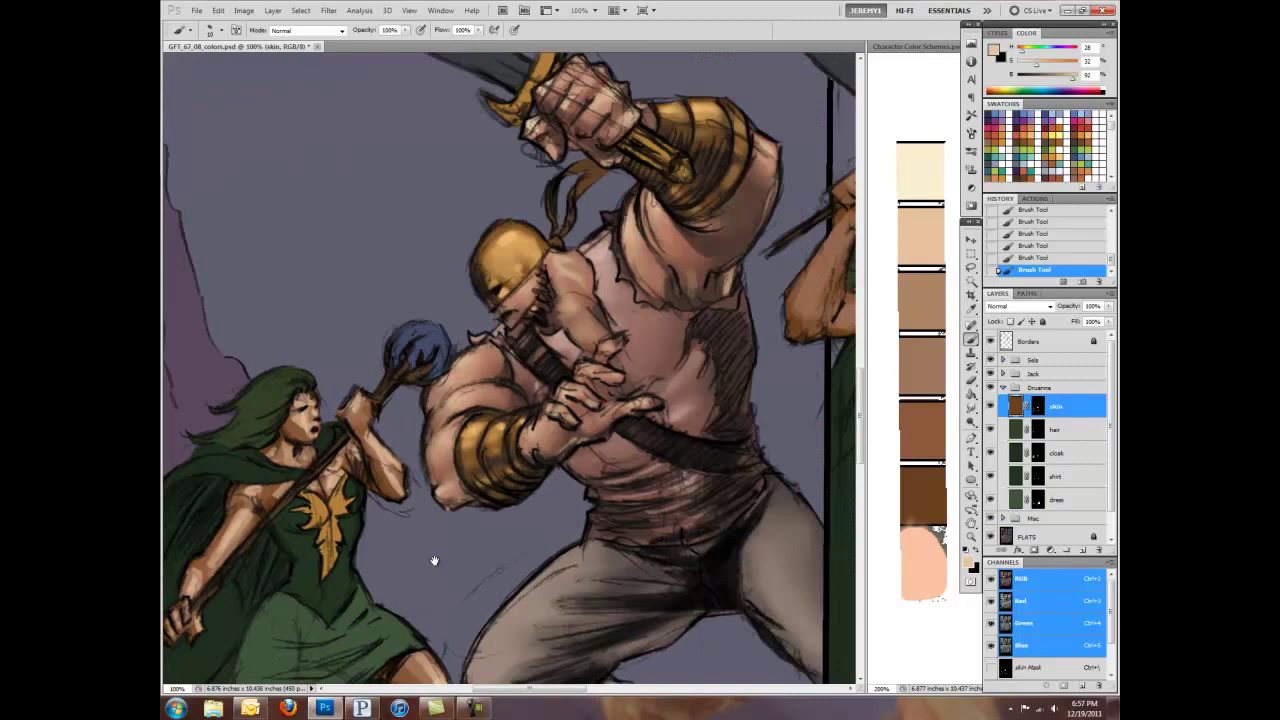
mouse_move(567, 420)
left_mouse_down()
mouse_move(638, 350)
mouse_move(590, 480)
mouse_move(620, 440)
left_mouse_up()
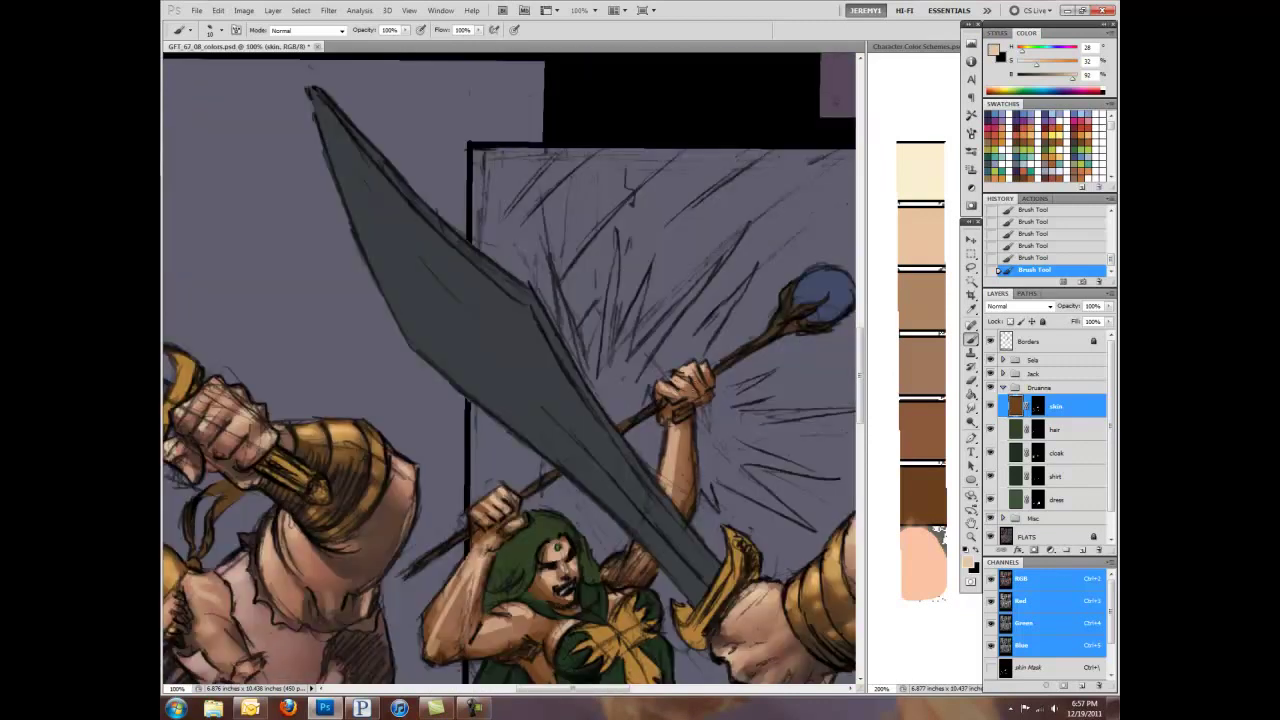
left_click_drag(708, 476, 550, 460)
Step: Smudge-blend the skin shading on the woman's arm and shoulder, softening harsh strokes
key("r")
left_click_drag(522, 418, 486, 443)
left_click_drag(565, 487, 565, 490)
left_click_drag(680, 190, 724, 196)
left_click_drag(455, 375, 460, 433)
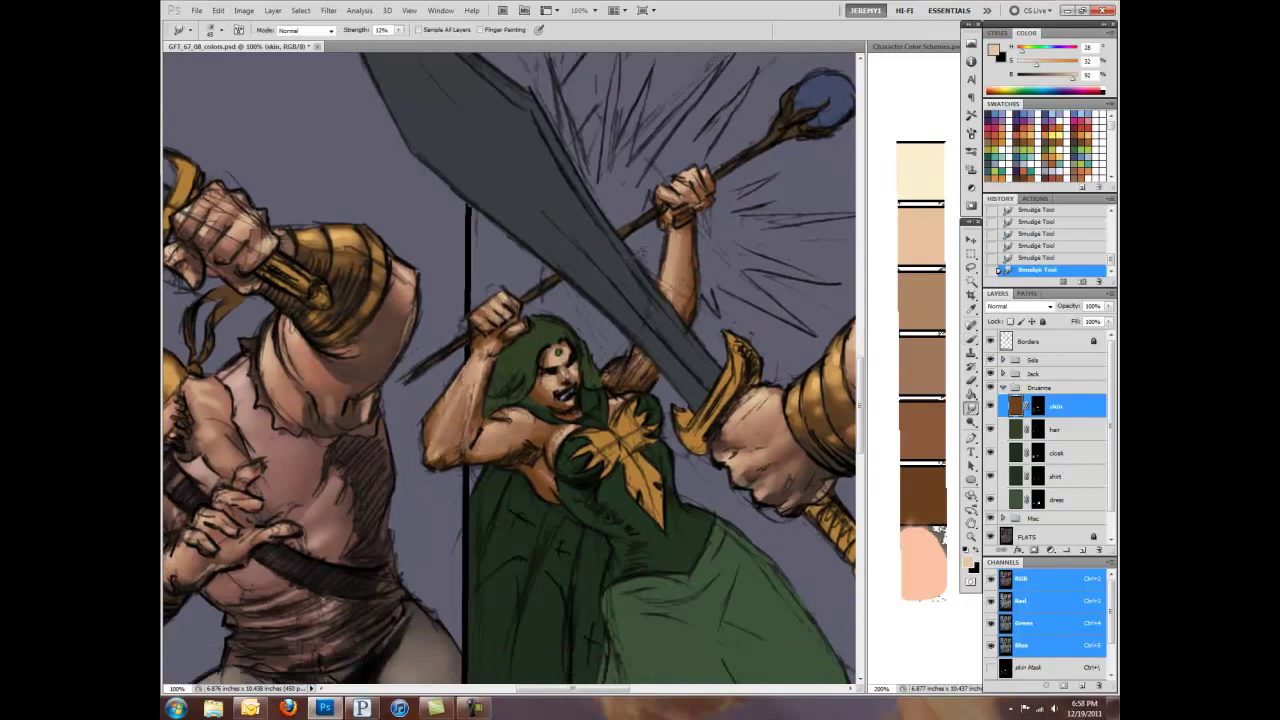
Step: Soften and blend the skin shading along the woman's dress edges
left_click_drag(642, 252, 614, 435)
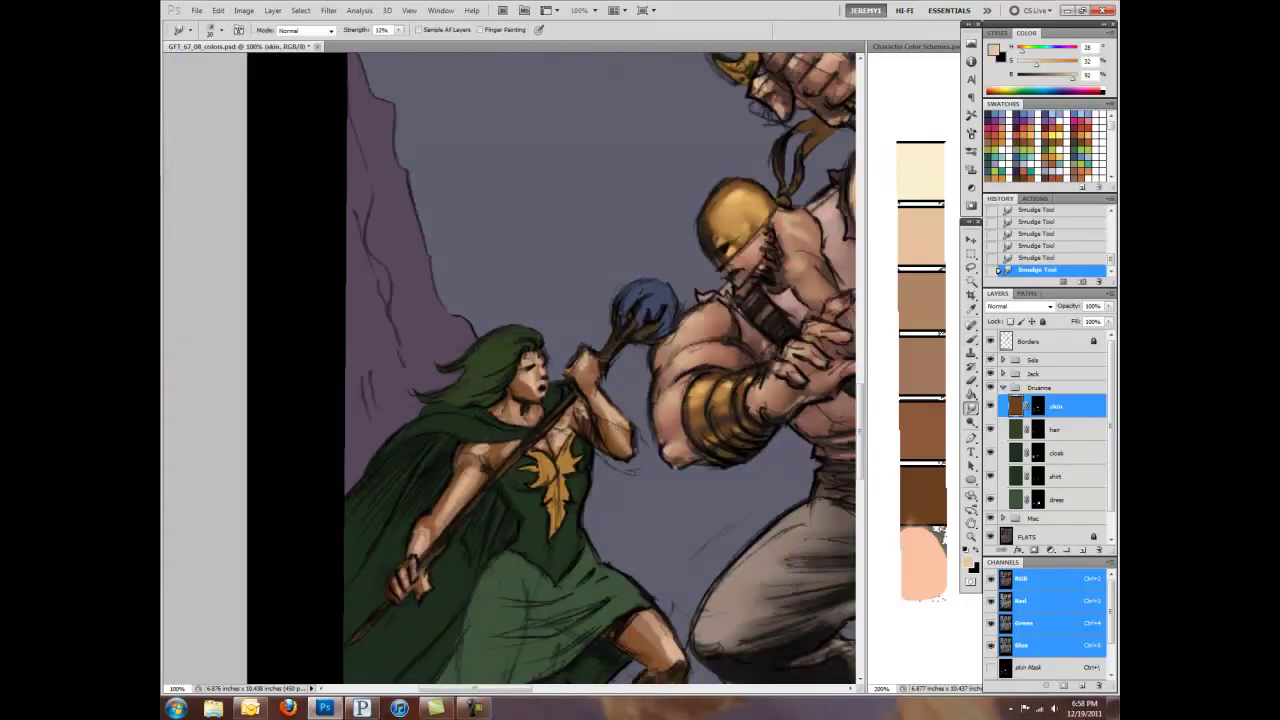
mouse_move(658, 648)
left_mouse_down()
mouse_move(578, 478)
mouse_move(598, 470)
left_mouse_up()
key("b")
key("ctrl+minus")
key("ctrl+minus")
left_click_drag(674, 502, 670, 532)
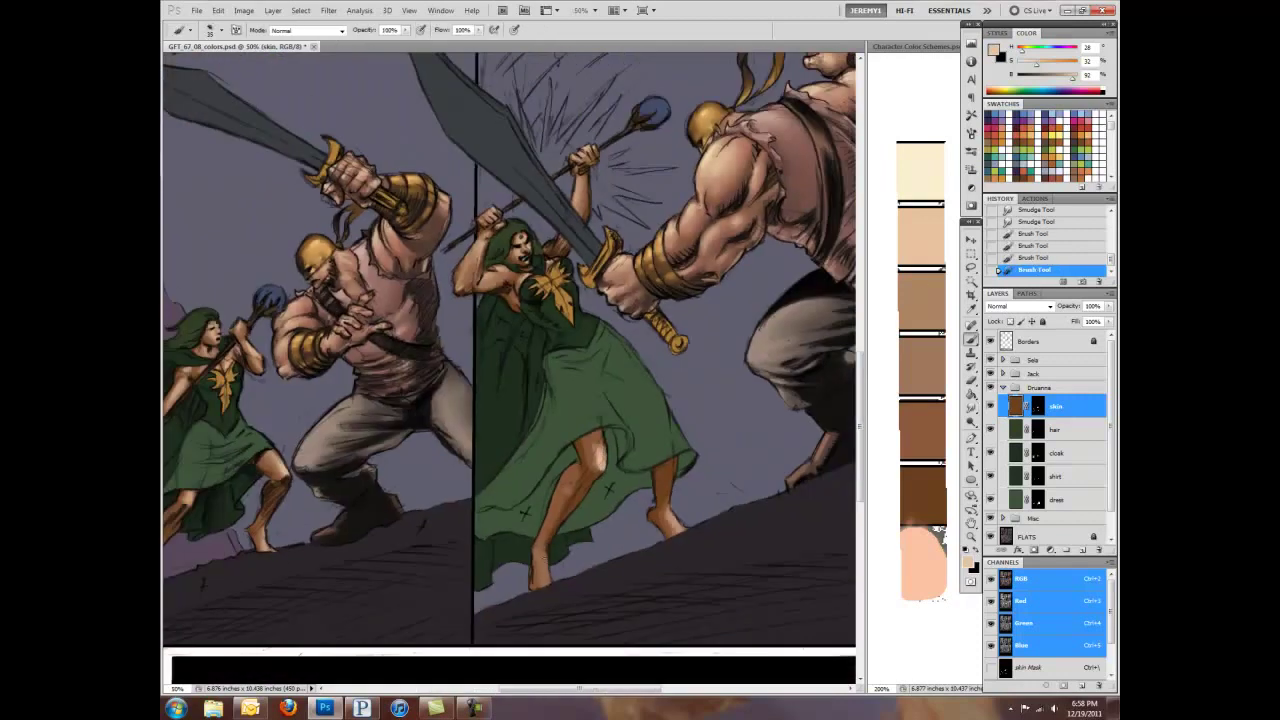
key("r")
left_click_drag(568, 482, 556, 522)
Step: Sample light and dark skin tones and shade the woman's arm and shoulder darker
key("b")
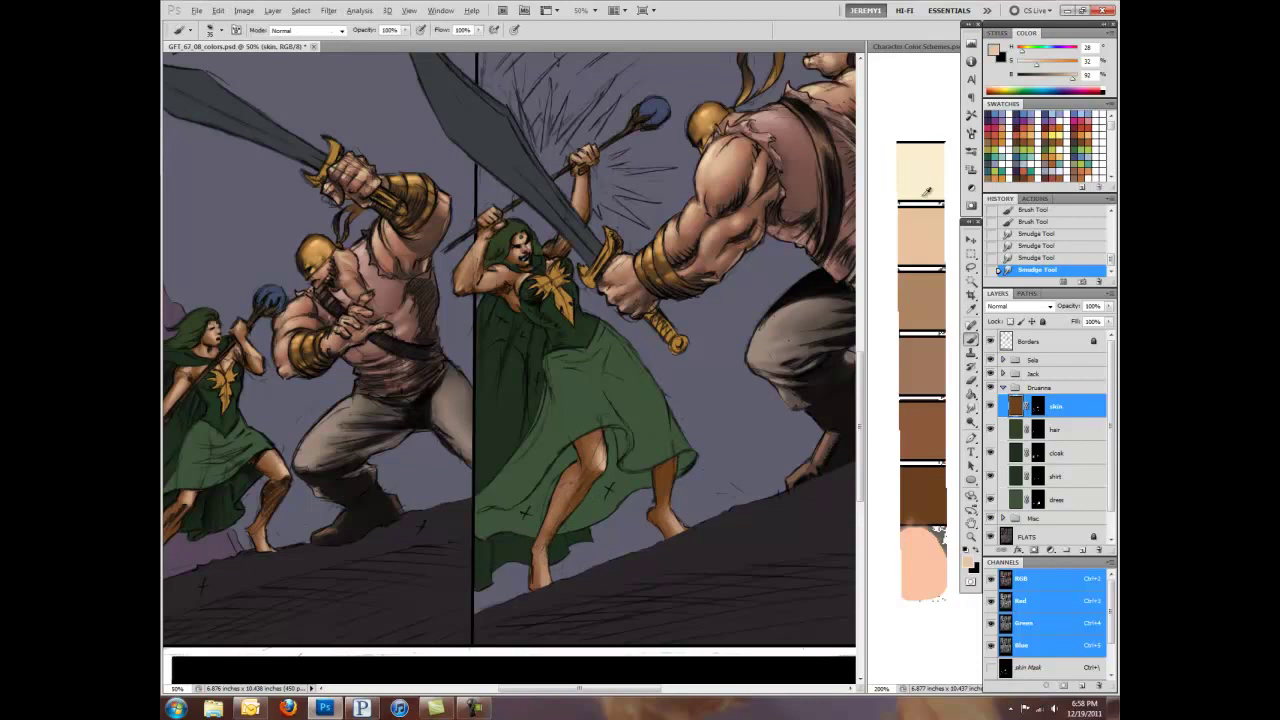
scroll(494, 238, "up", 4)
left_click_drag(597, 440, 632, 456)
scroll(632, 456, "down", 2)
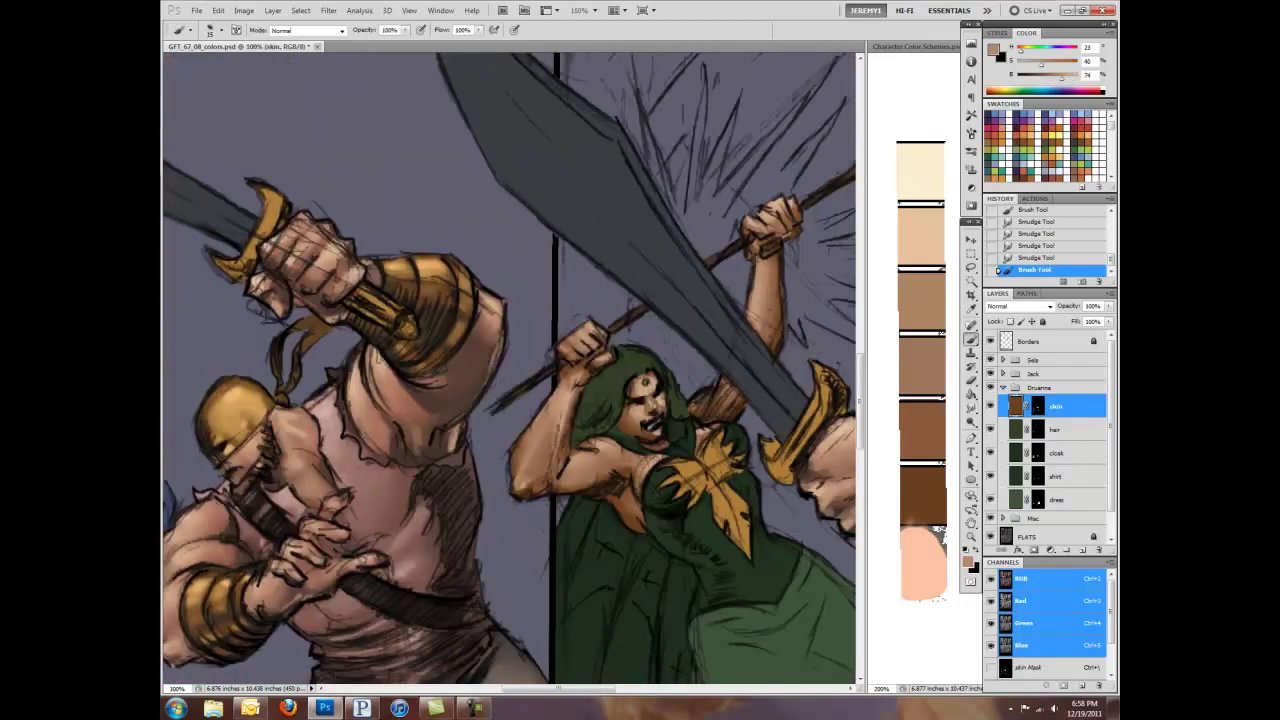
left_click(565, 440, "alt")
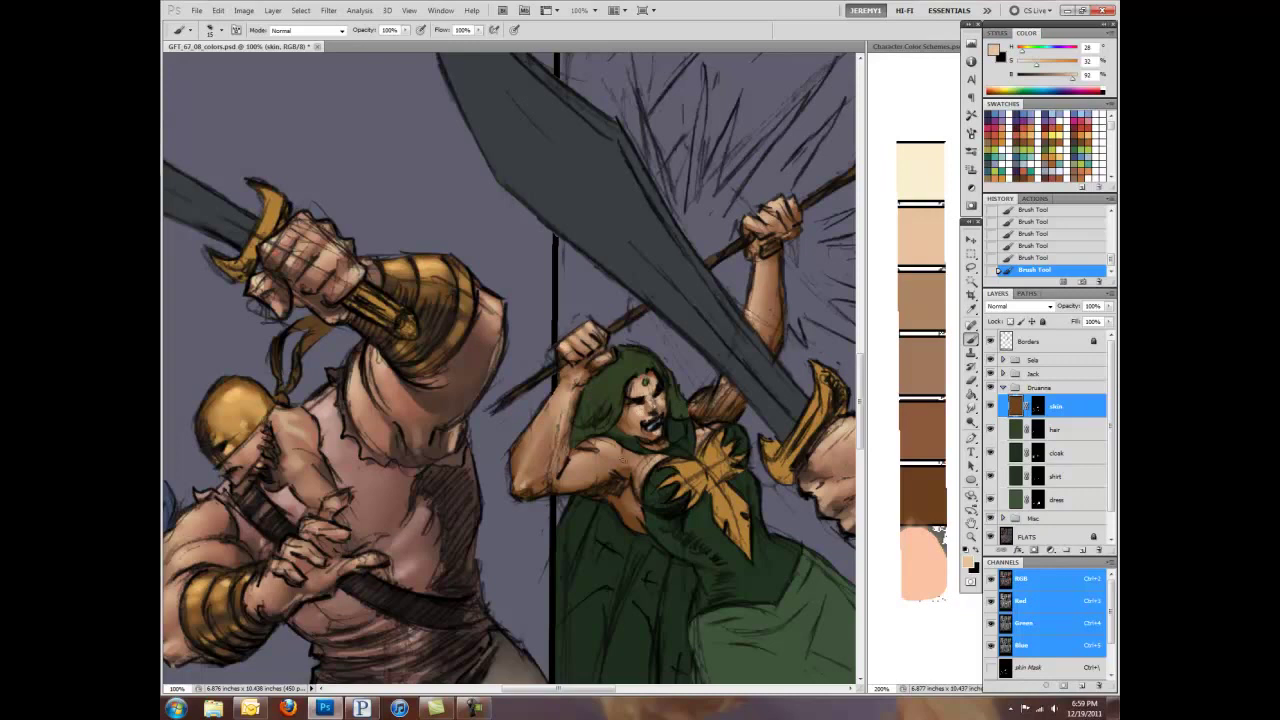
left_click(540, 470, "alt")
mouse_move(530, 482)
left_mouse_down()
mouse_move(560, 430)
mouse_move(558, 390)
left_mouse_up()
Step: Continue the arm shadow and paint light highlights on the arm, smudge-blending them
left_click(565, 390, "alt")
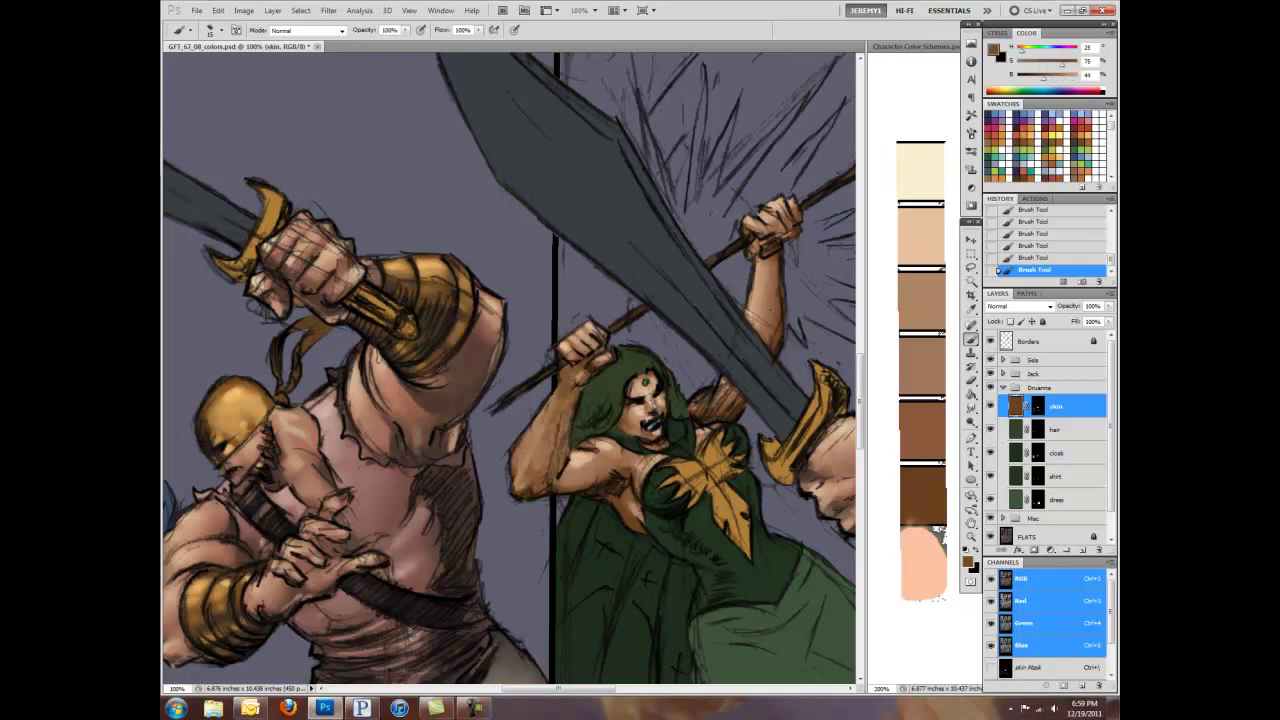
left_click_drag(590, 454, 572, 482)
left_click(526, 440, "alt")
mouse_move(526, 436)
left_mouse_down()
mouse_move(505, 505)
mouse_move(562, 492)
mouse_move(464, 490)
left_mouse_up()
key("r")
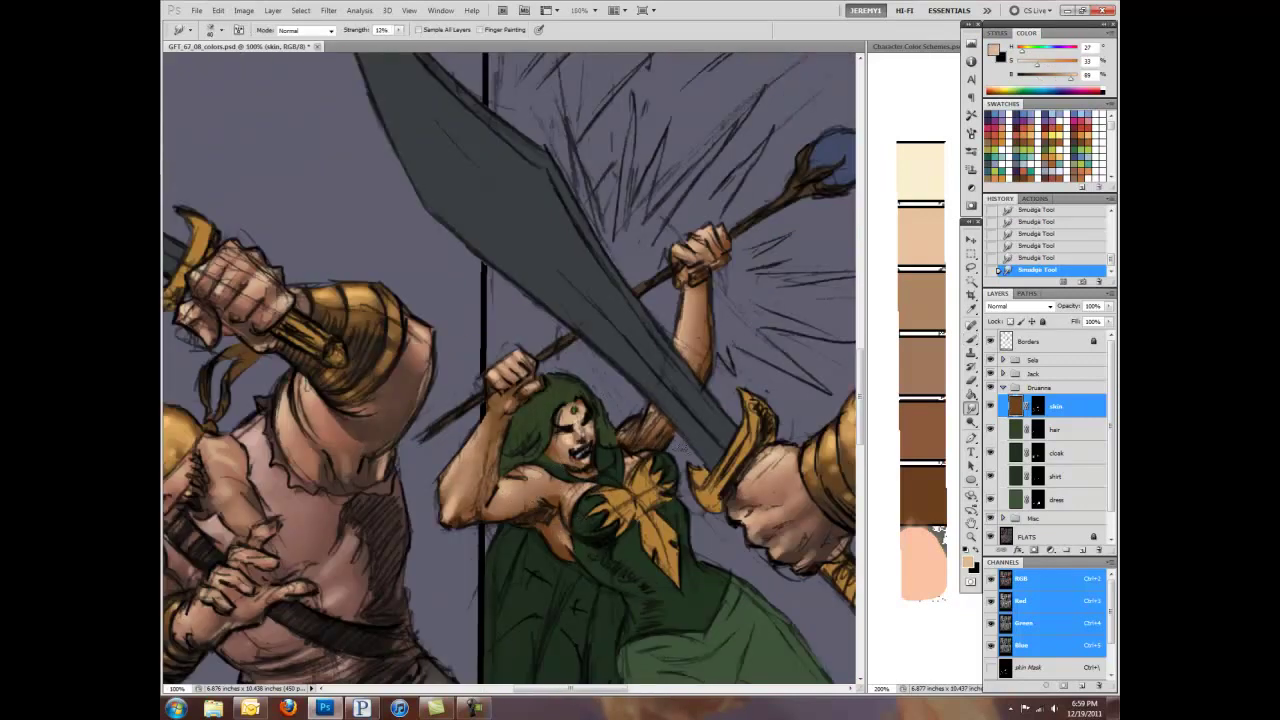
key("b")
Step: Shade the woman's legs darker above the knee and down the left leg
mouse_move(707, 551)
left_mouse_down()
mouse_move(652, 421)
mouse_move(573, 393)
mouse_move(559, 365)
left_mouse_up()
left_click(583, 385, "alt")
left_click(573, 393, "alt")
left_click_drag(550, 420, 492, 500)
mouse_move(600, 376)
left_mouse_down()
mouse_move(572, 410)
mouse_move(555, 410)
left_mouse_up()
left_click_drag(510, 482, 446, 552)
Step: Paint lighter skin highlights along the woman's leg
left_click(543, 429, "alt")
left_click_drag(550, 418, 520, 470)
mouse_move(486, 512)
left_mouse_down()
mouse_move(462, 554)
mouse_move(503, 509)
left_mouse_up()
mouse_move(528, 508)
left_mouse_down()
mouse_move(503, 540)
mouse_move(543, 443)
left_mouse_up()
Step: Shade the woman's right heel and finish shading the left leg
left_click(503, 537, "alt")
left_click_drag(500, 556, 498, 586)
mouse_move(650, 440)
left_mouse_down()
mouse_move(615, 450)
mouse_move(646, 438)
mouse_move(648, 455)
left_mouse_up()
left_click(641, 467, "alt")
left_click_drag(392, 548, 386, 592)
mouse_move(410, 524)
left_mouse_down()
mouse_move(398, 584)
mouse_move(386, 540)
left_mouse_up()
scroll(422, 468, "down", 1)
scroll(422, 468, "up", 1)
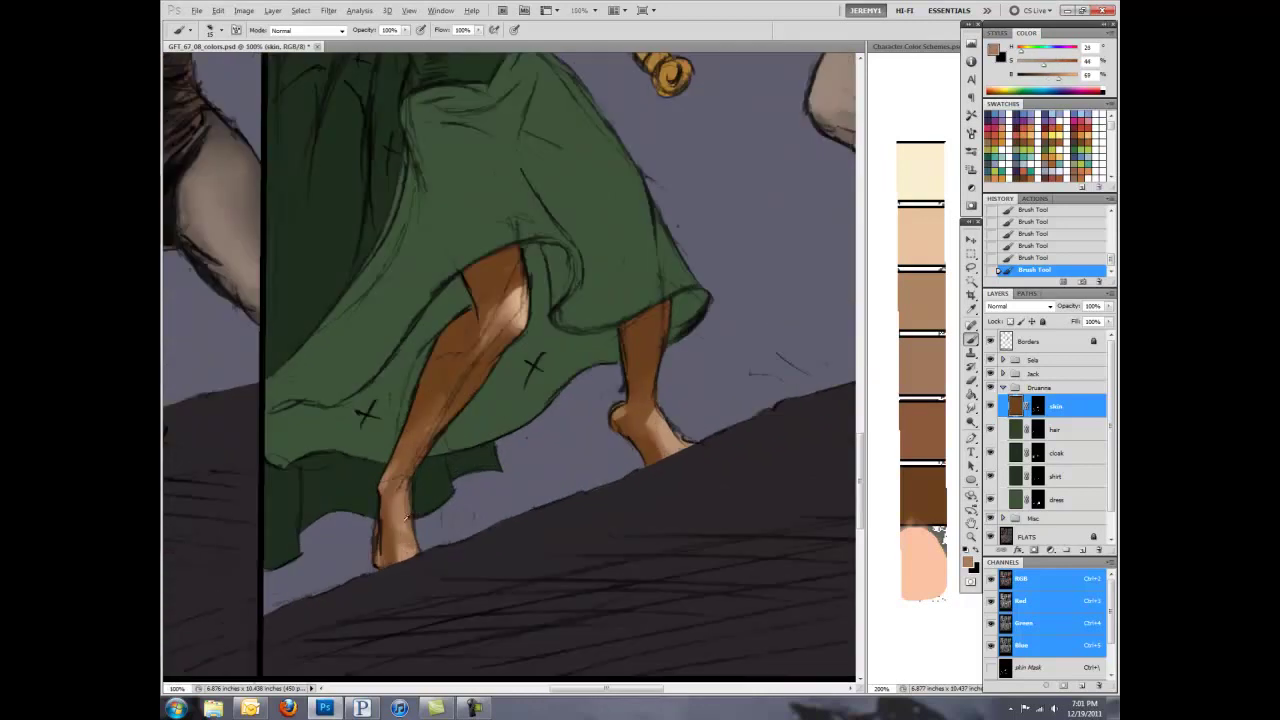
left_click_drag(642, 448, 578, 300)
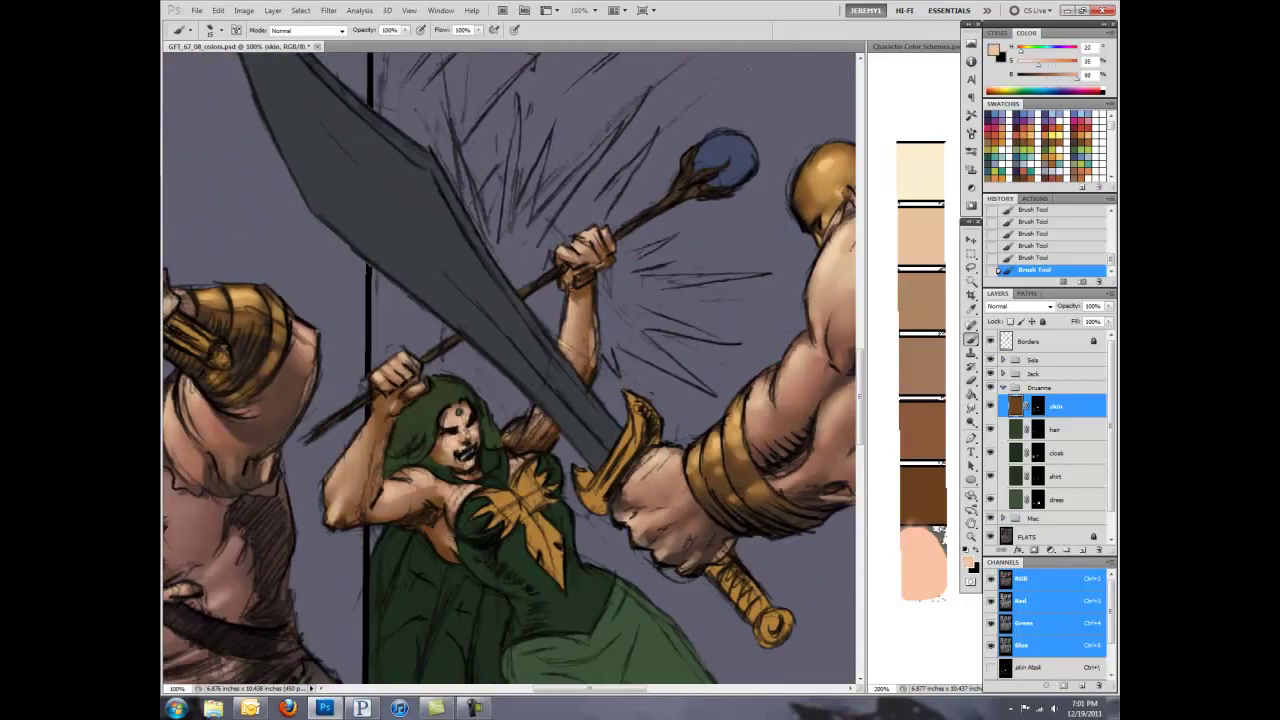
Step: Sample brown and light peach tones from the swatch chart, at 100% zoom and full opacity
scroll(510, 367, "down", 2)
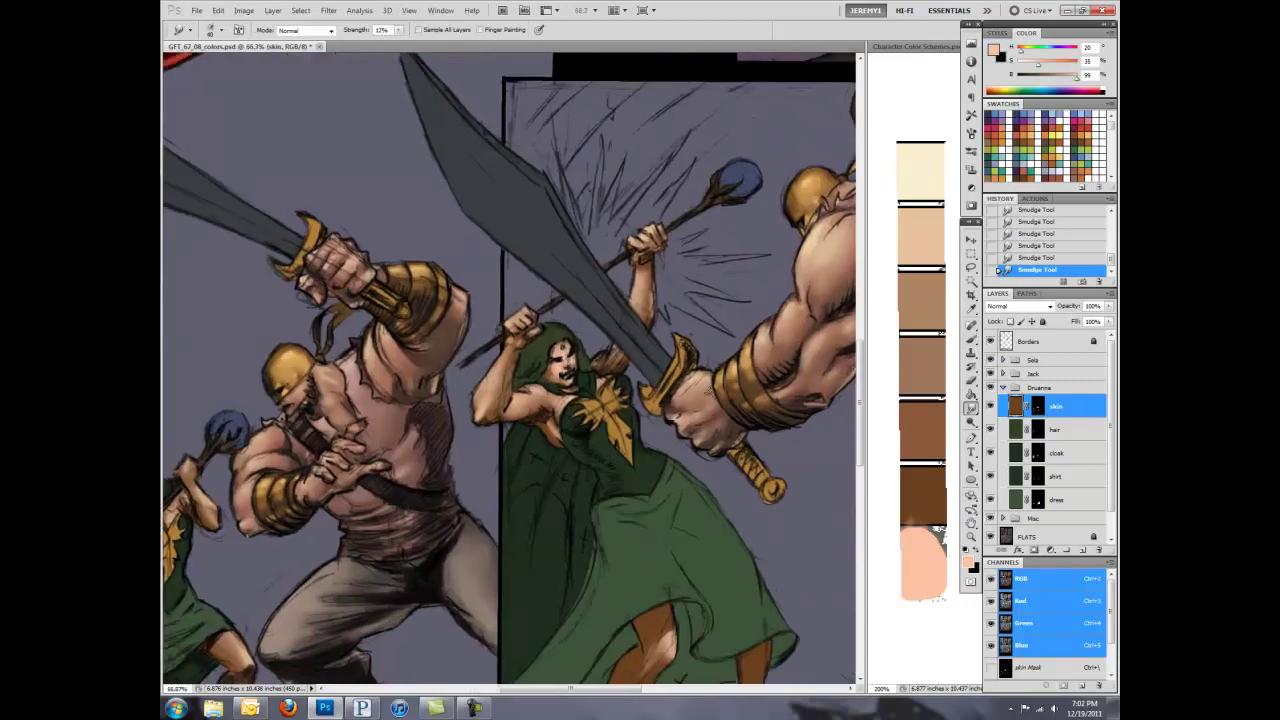
key("b")
left_click(925, 366, "alt")
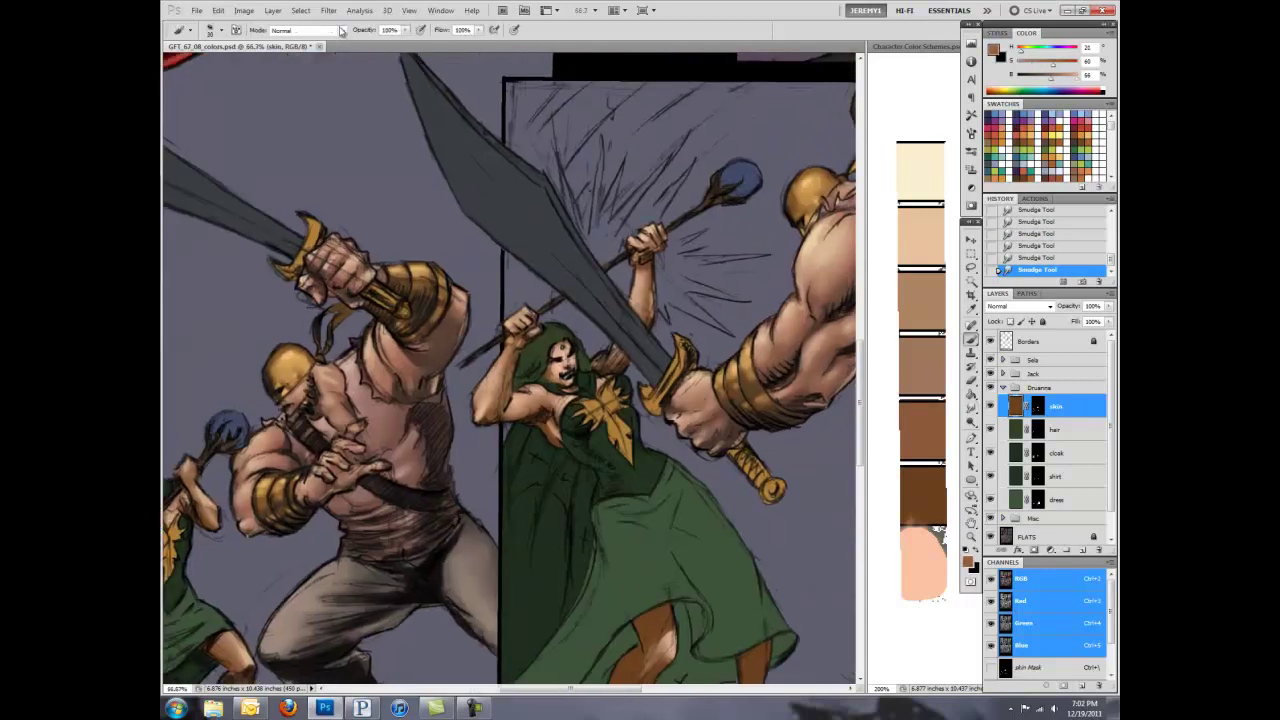
type("11")
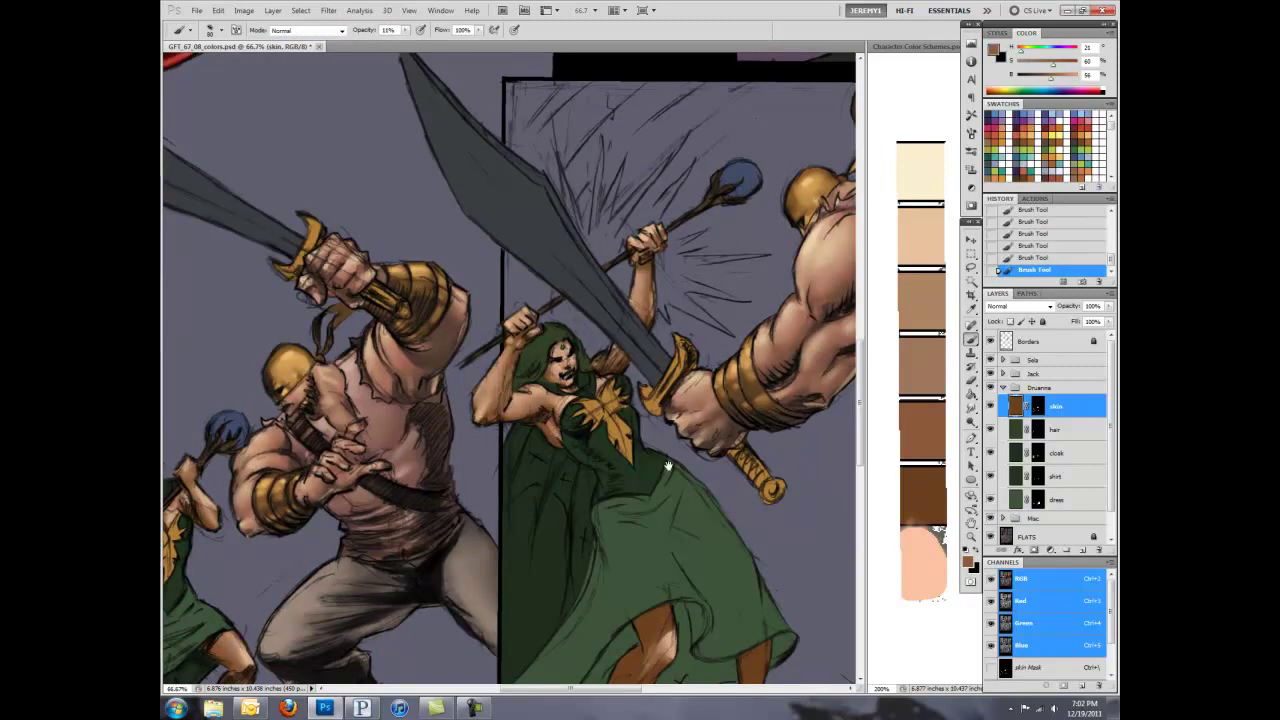
left_click_drag(510, 370, 465, 420)
left_click(934, 552, "alt")
key("0")
key("ctrl+1")
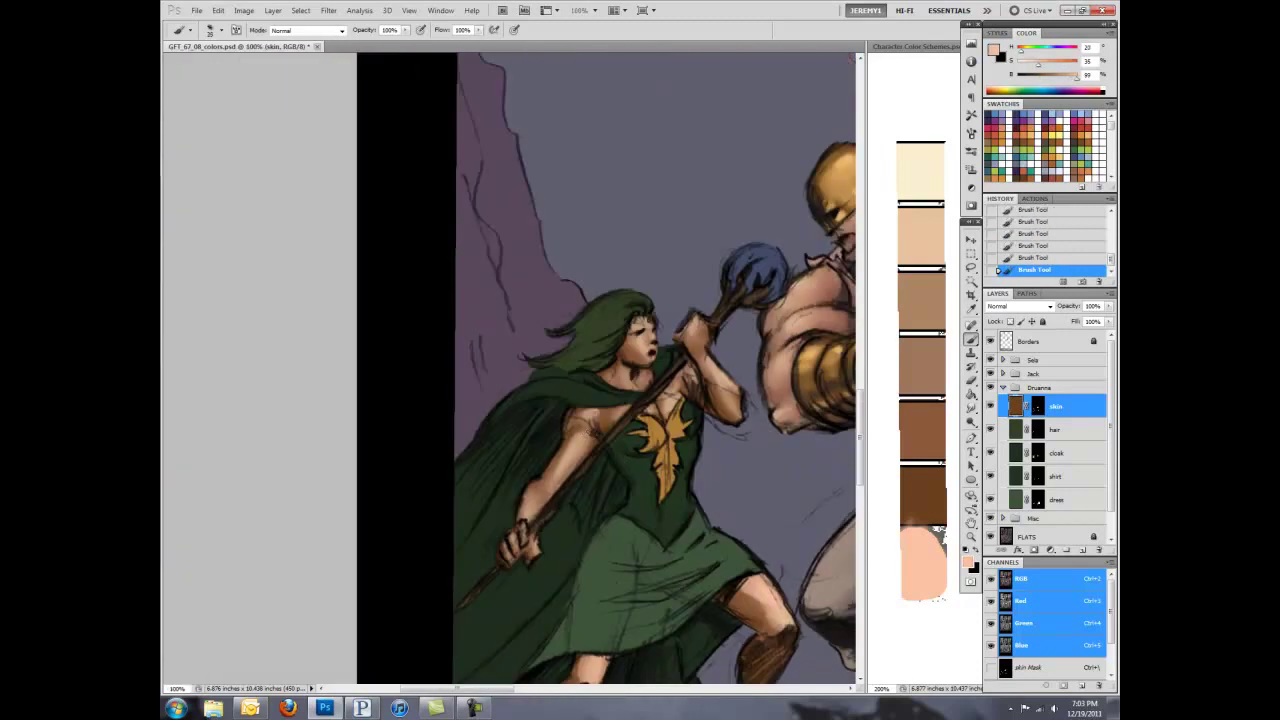
mouse_move(600, 400)
left_mouse_down()
mouse_move(343, 516)
mouse_move(598, 656)
left_mouse_up()
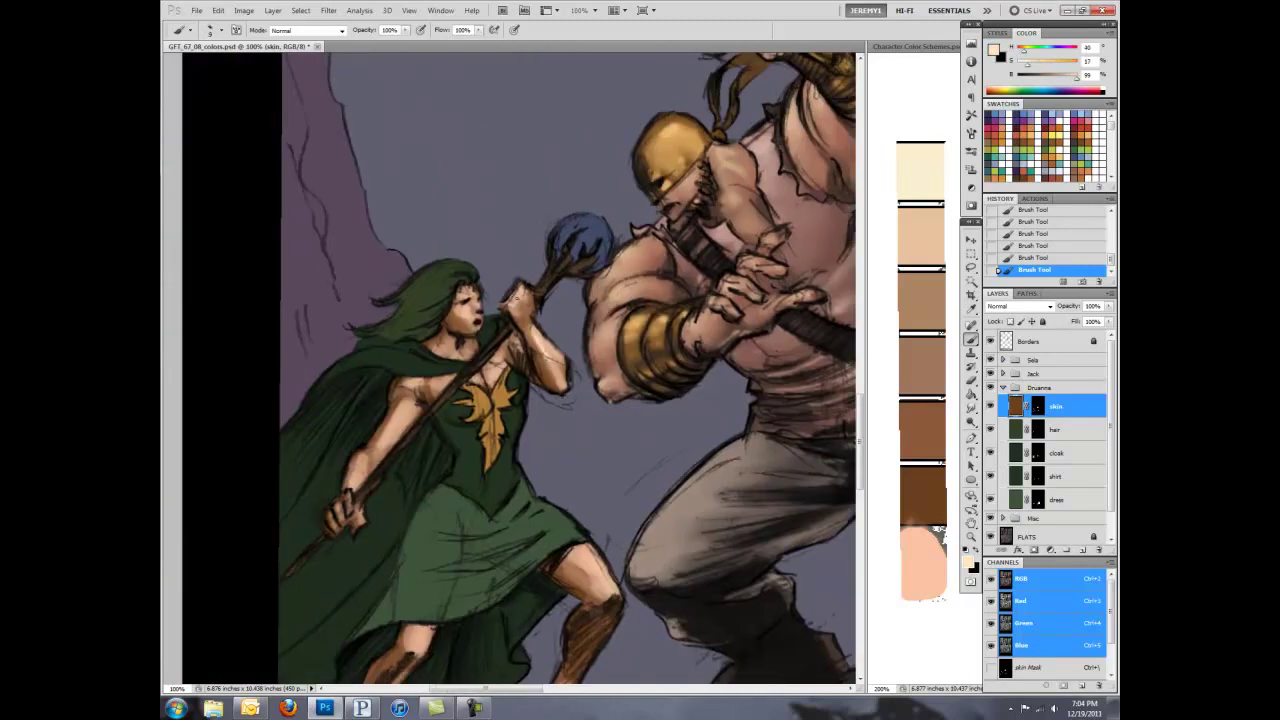
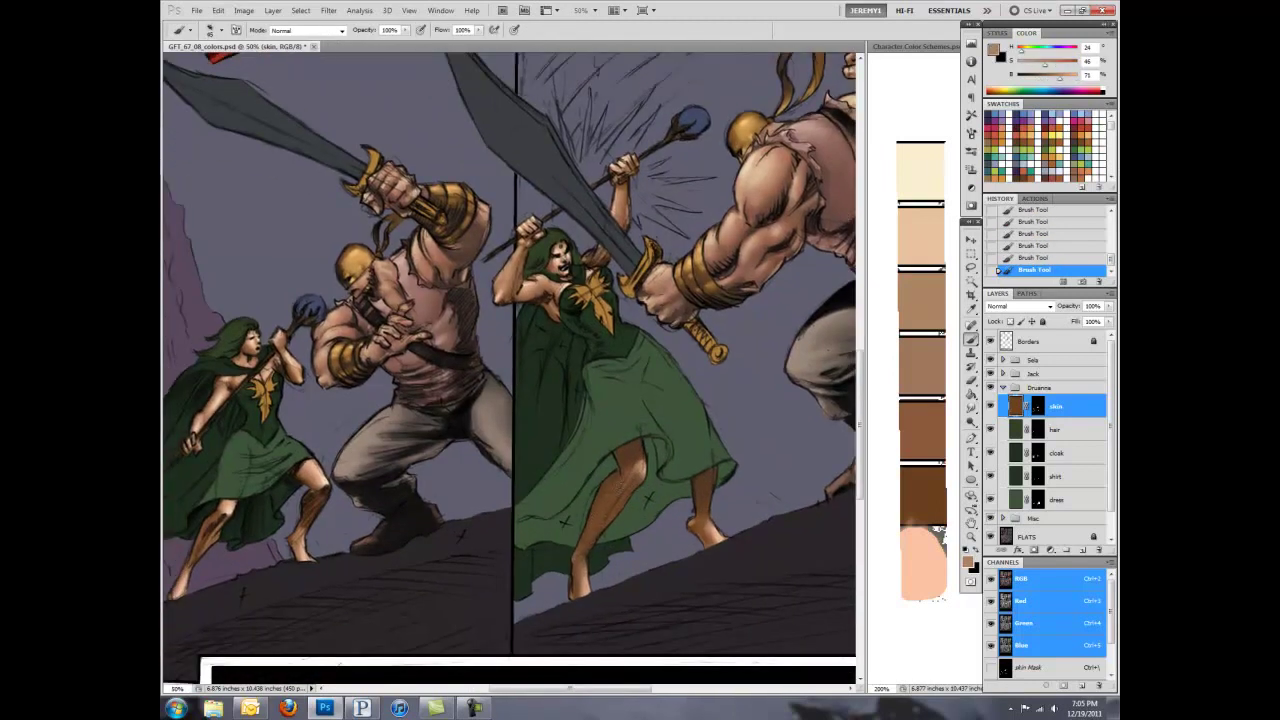
Step: Add a Levels adjustment clipped to the skin layer, with midtones 0.86 and output white 183
left_click(630, 450, "alt")
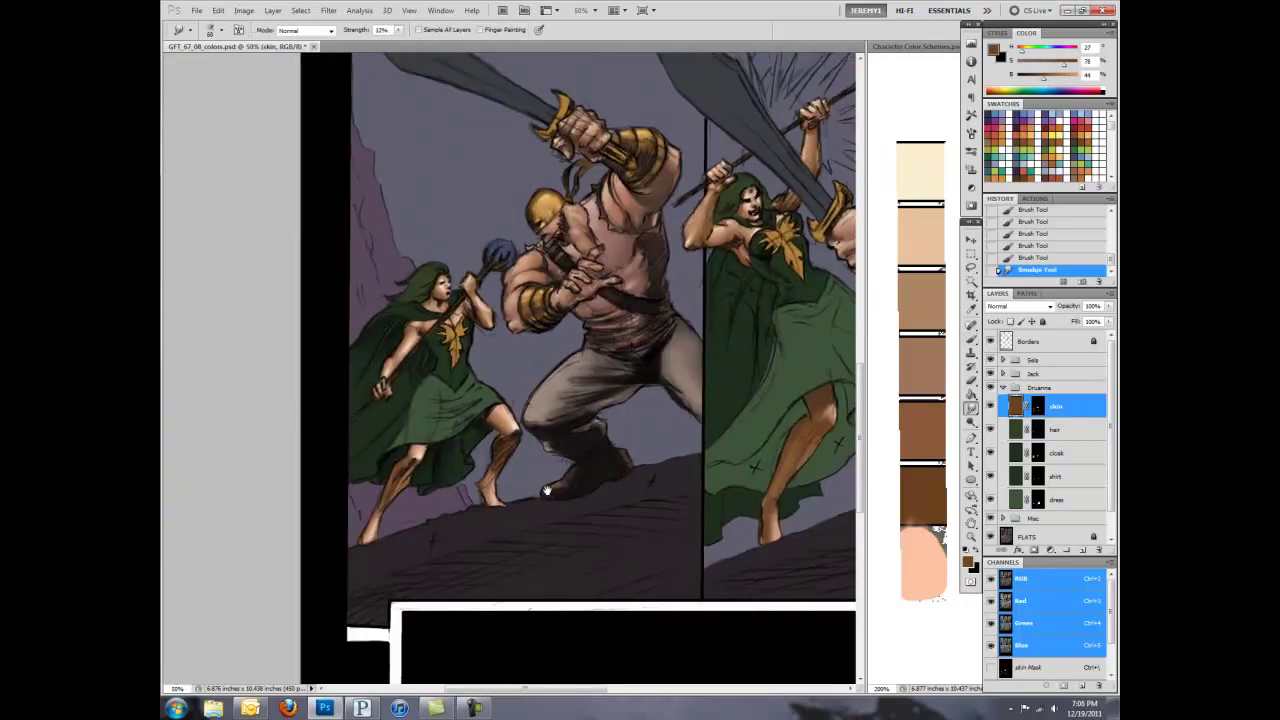
left_click(971, 190)
left_click(866, 68)
left_click(872, 242)
left_click_drag(910, 143, 948, 177)
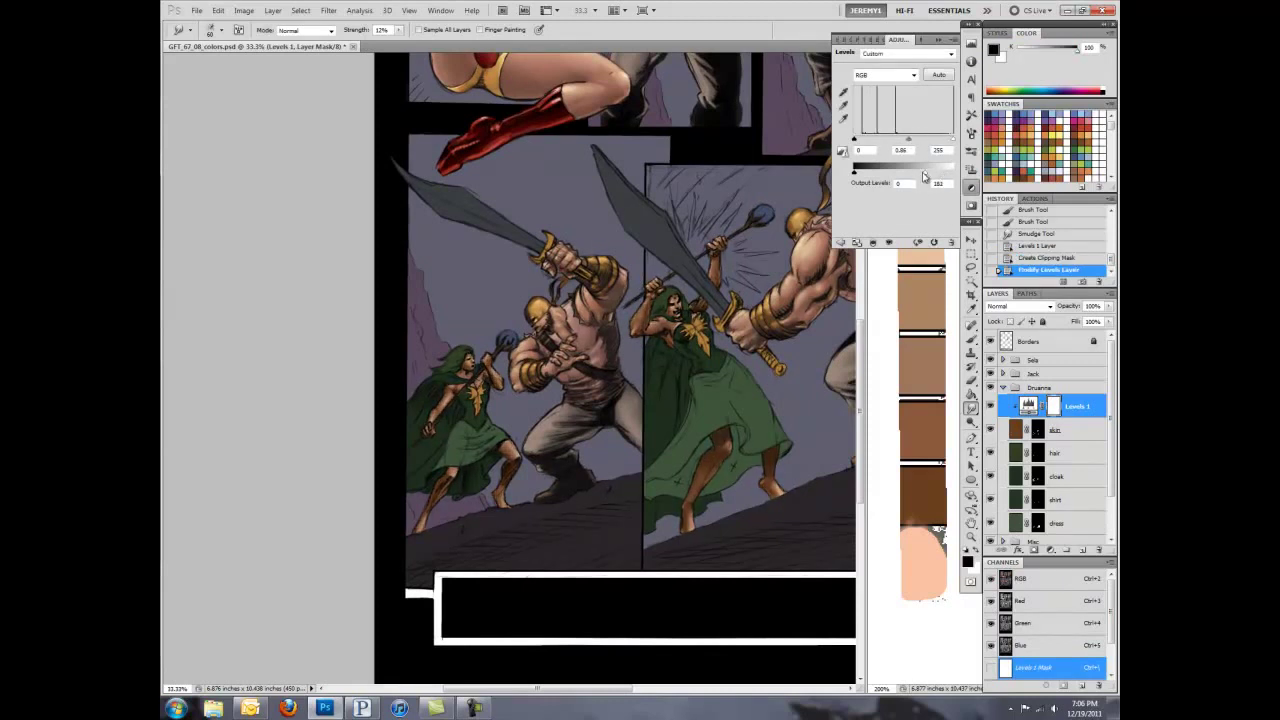
Step: Retune the skin Levels midtone to about 0.83, then merge the adjustment down into the skin layer
left_click_drag(908, 138, 897, 138)
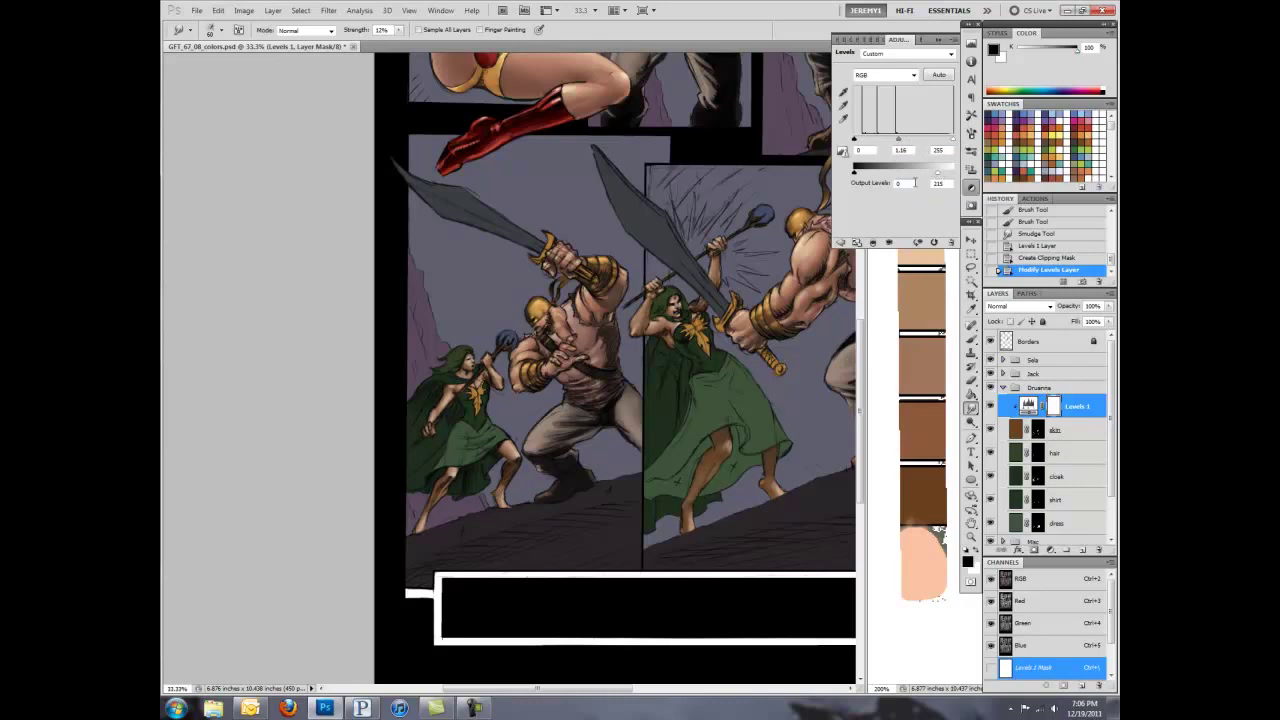
left_click_drag(905, 142, 955, 144)
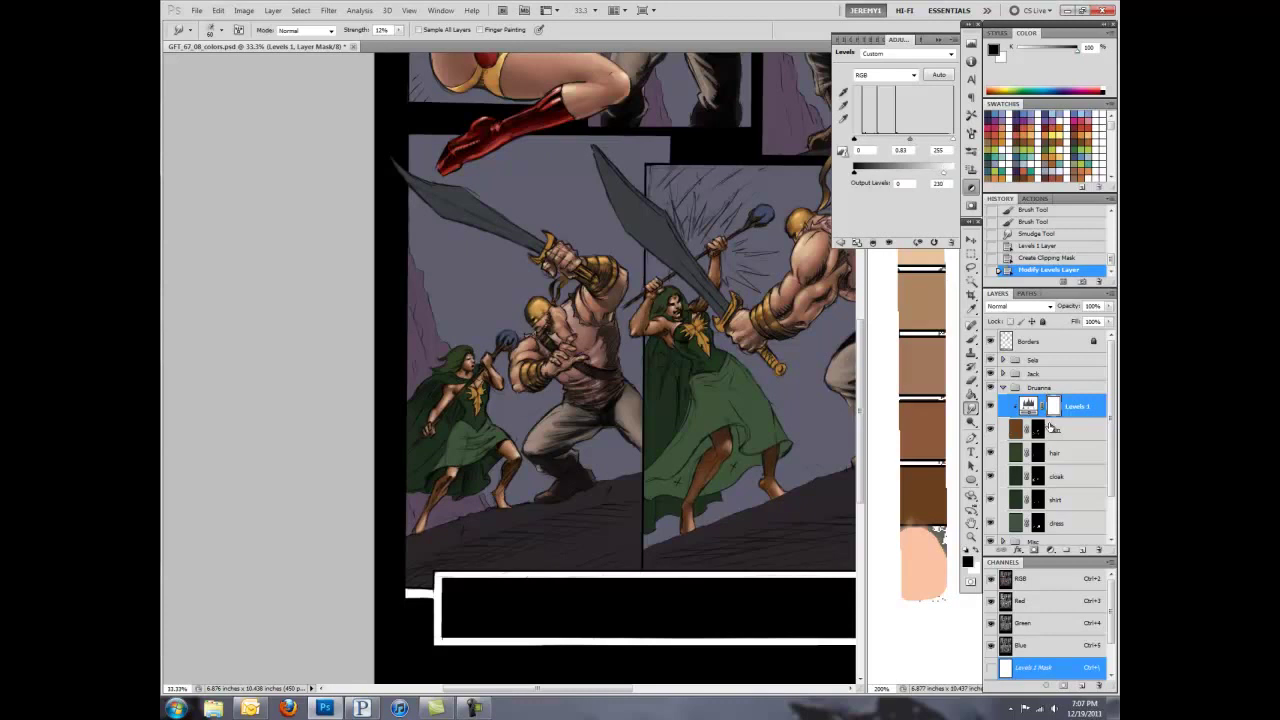
key("ctrl+e")
Step: Return to the Brush and zoom out to review the whole colored comic page
key("b")
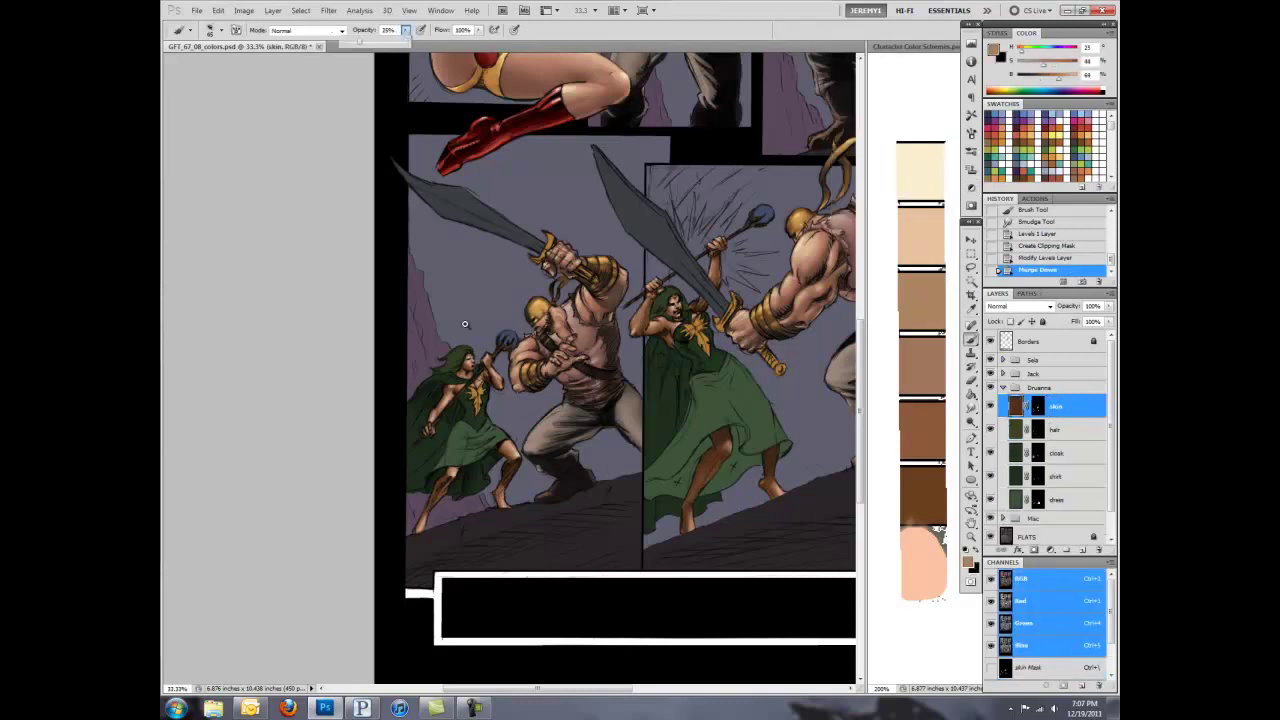
scroll(464, 323, "up", 5)
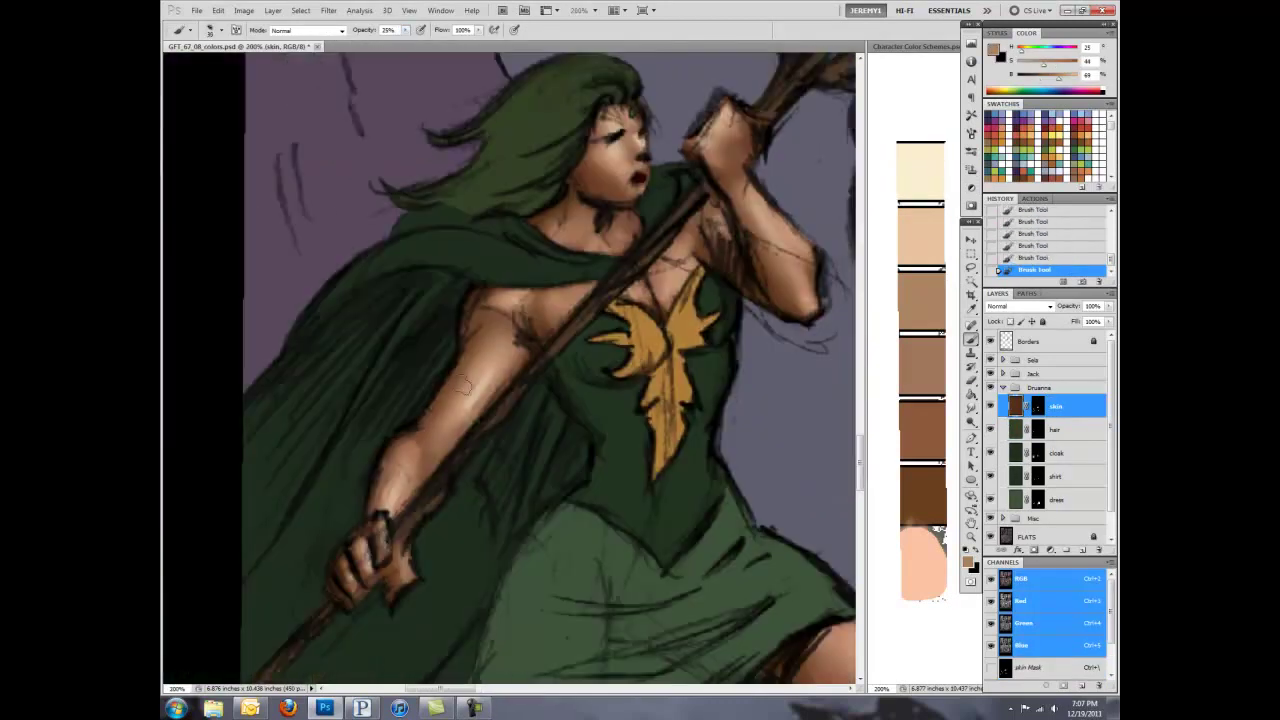
scroll(654, 343, "down", 3)
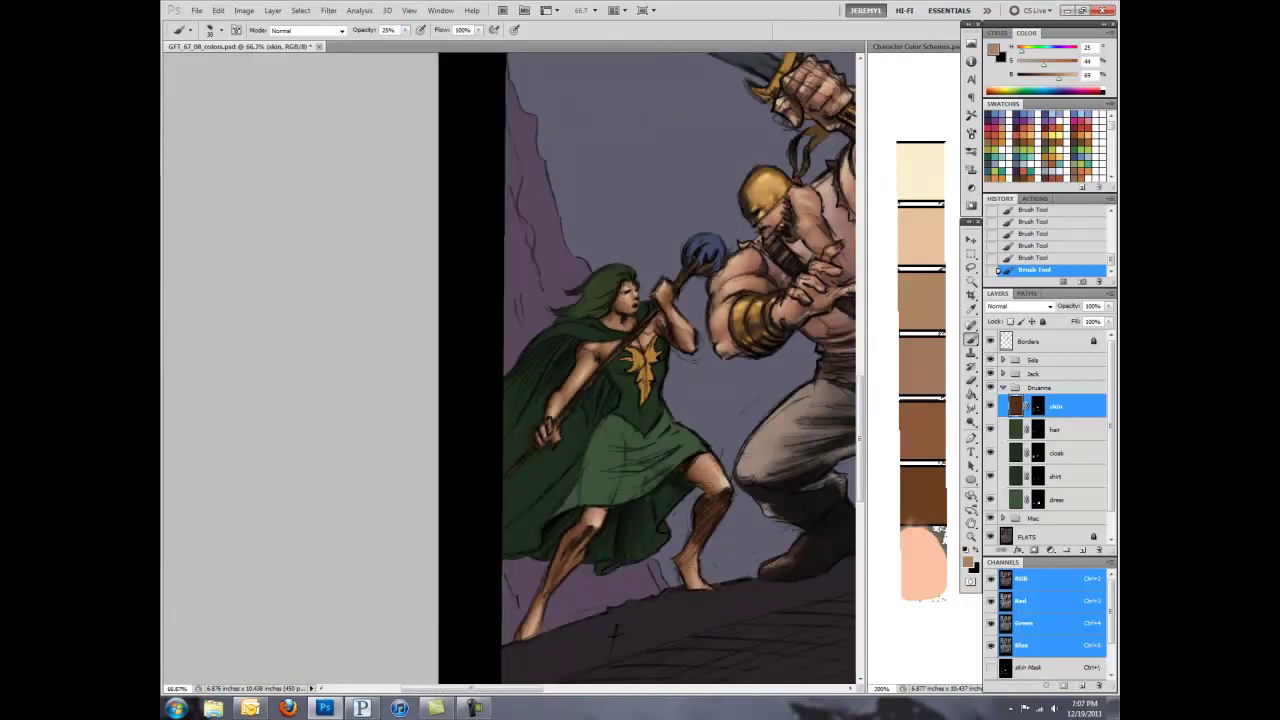
scroll(686, 371, "down", 1)
scroll(586, 429, "down", 1)
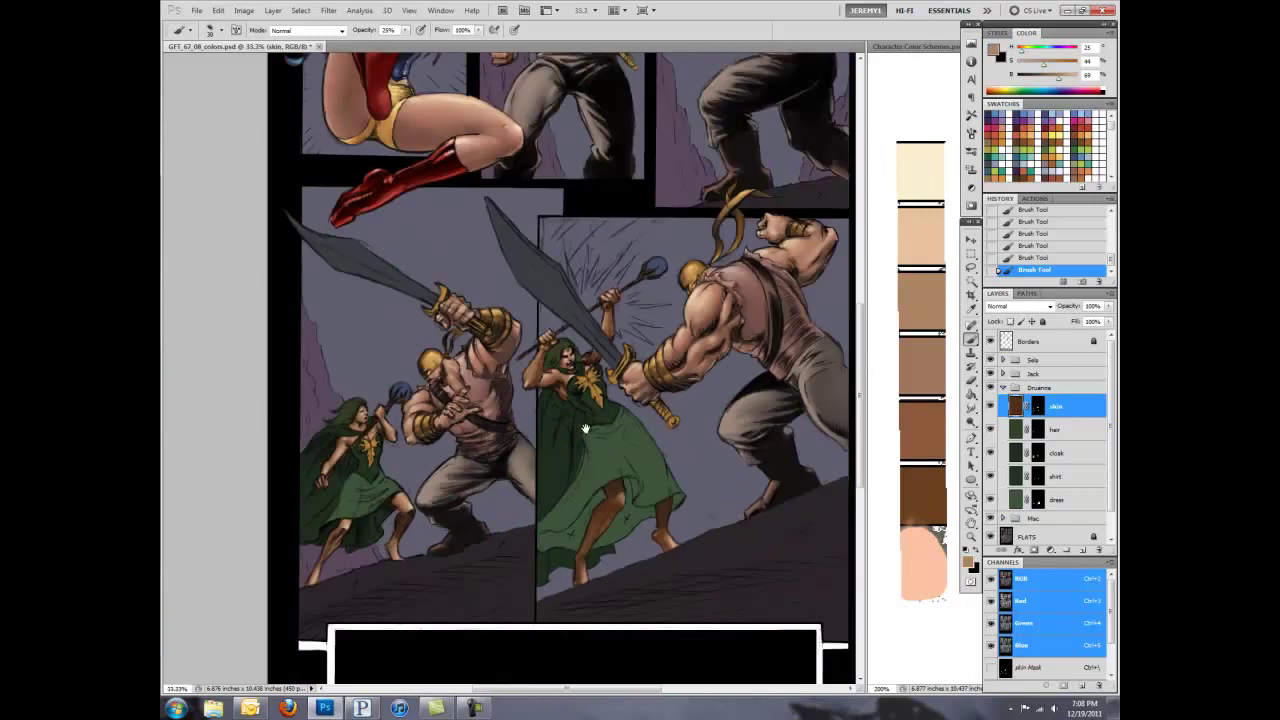
scroll(583, 459, "up", 1)
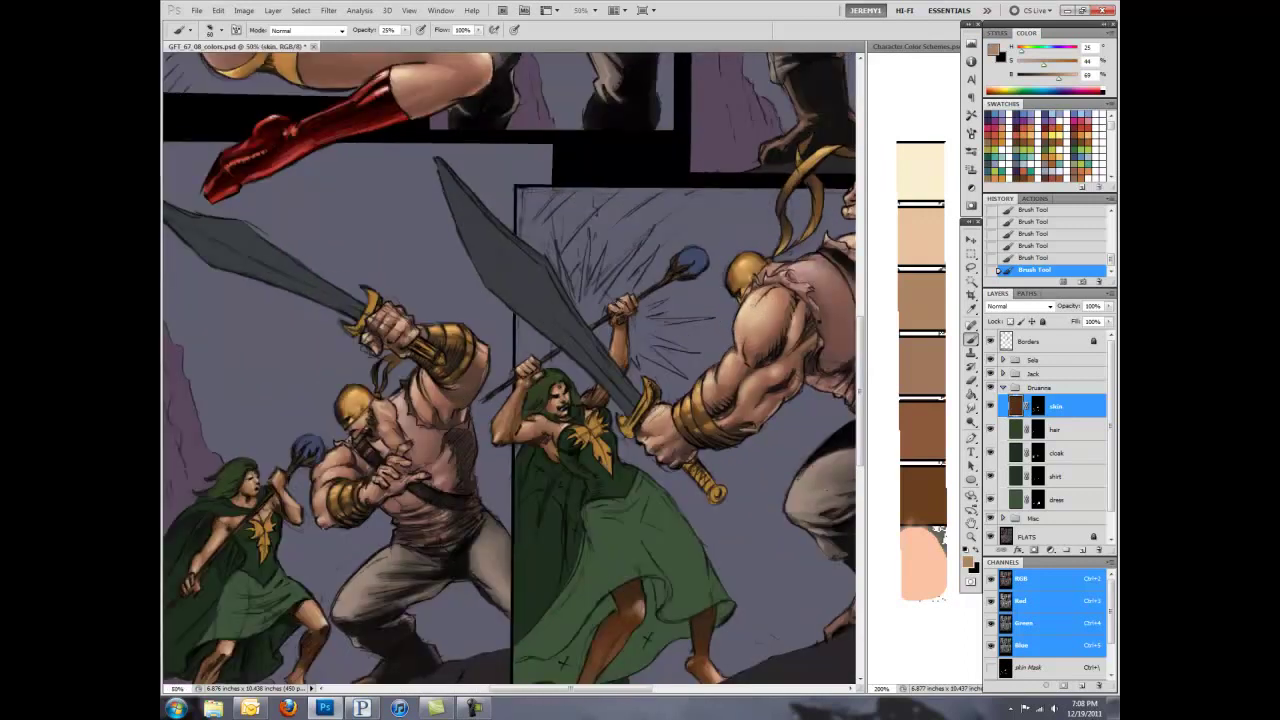
scroll(720, 460, "down", 2)
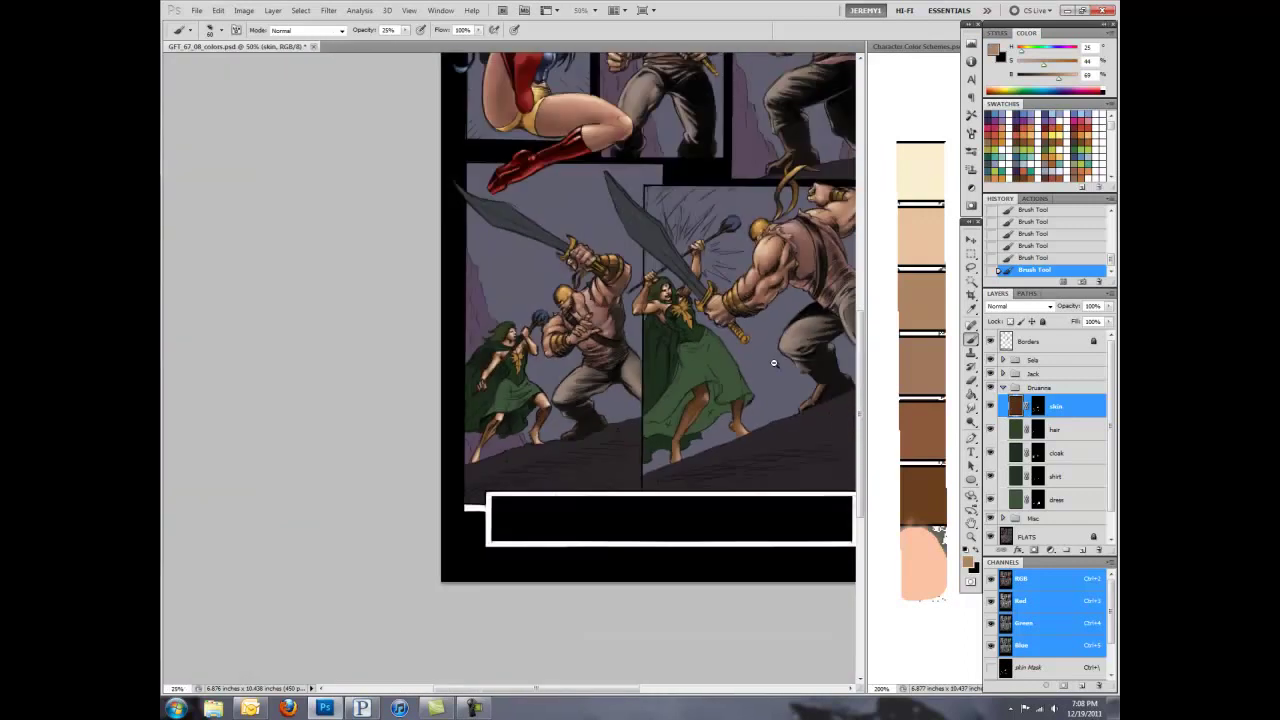
scroll(670, 395, "up", 1)
scroll(738, 458, "down", 2)
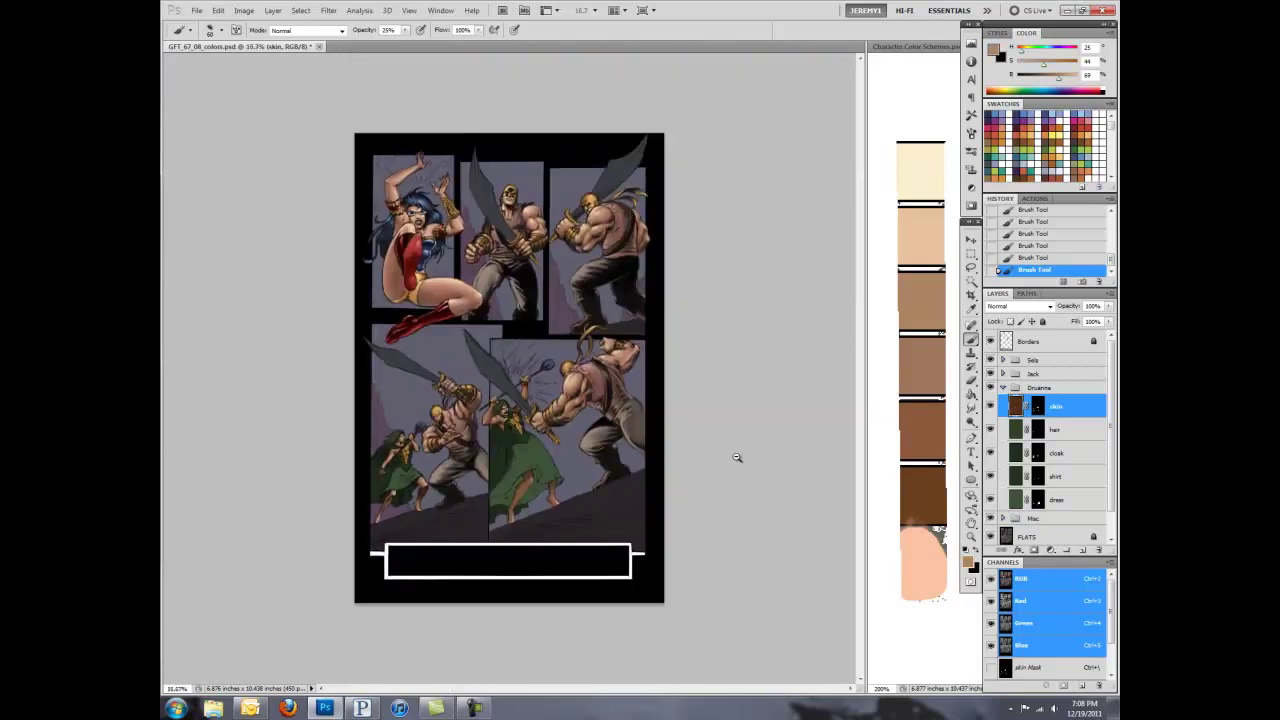
scroll(738, 458, "up", 4)
scroll(738, 458, "down", 1)
scroll(738, 458, "down", 3)
Step: Select the cloak layer and bring the color scheme sheet's green circles into view
left_click(1057, 424)
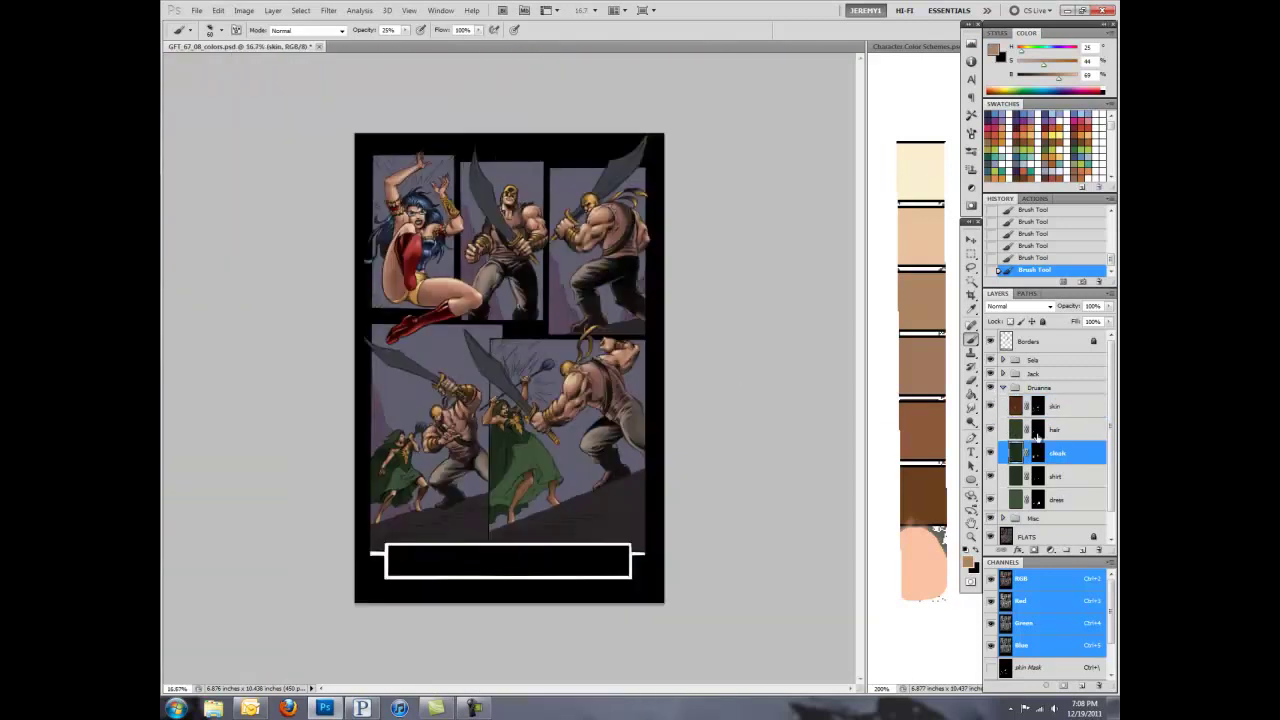
left_click_drag(925, 560, 931, 372)
left_click(240, 46)
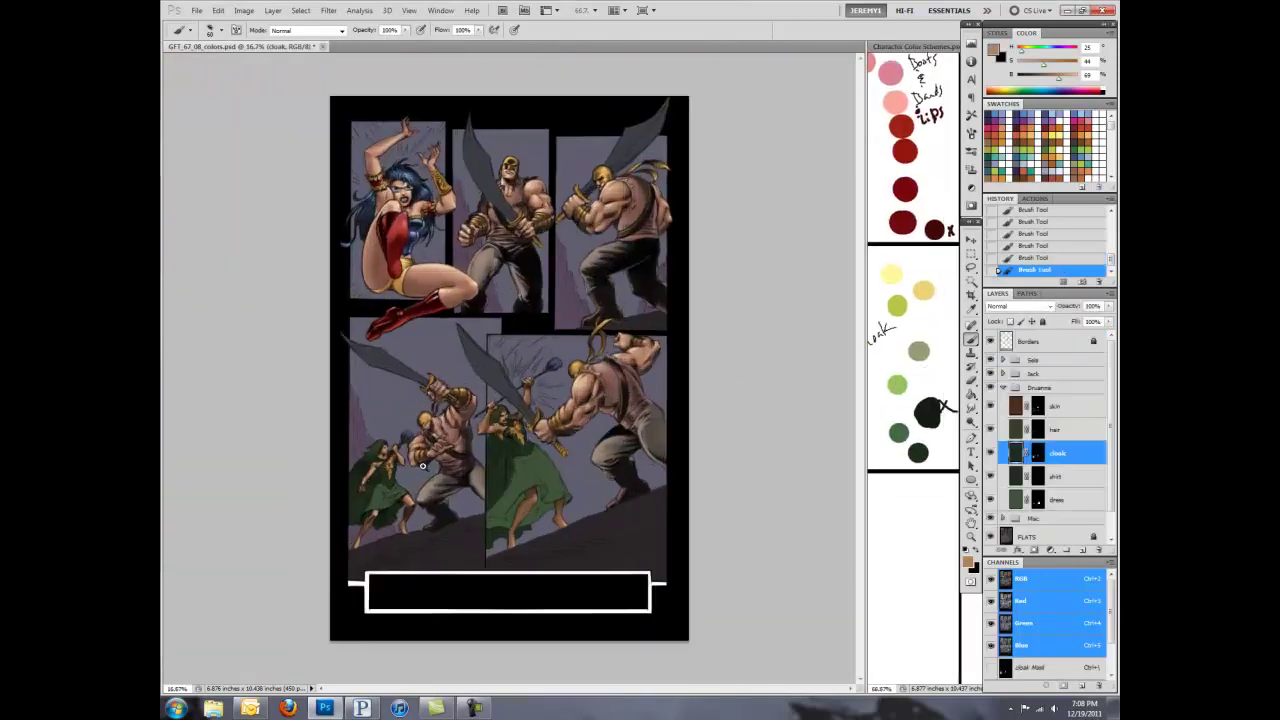
scroll(518, 411, "up", 5)
key("alt+bracketright")
key("alt+bracketright")
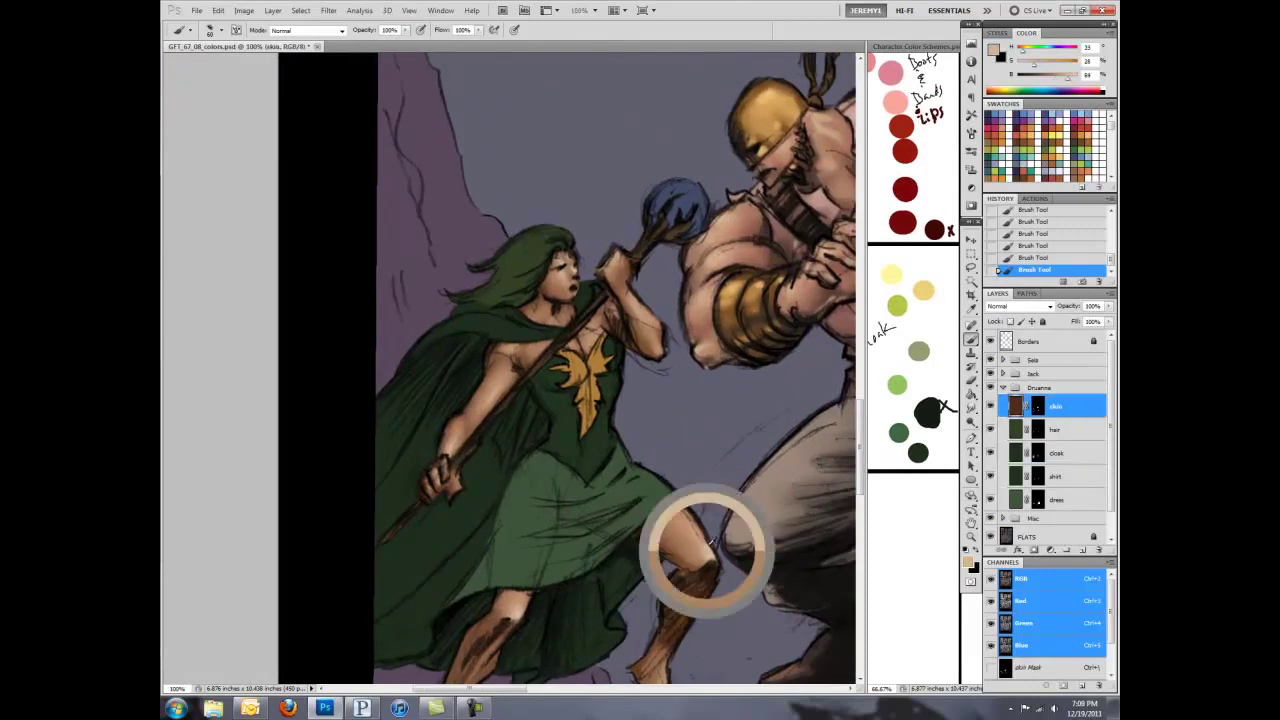
scroll(480, 535, "down", 3)
scroll(480, 535, "up", 2)
key("alt+bracketleft")
key("alt+bracketleft")
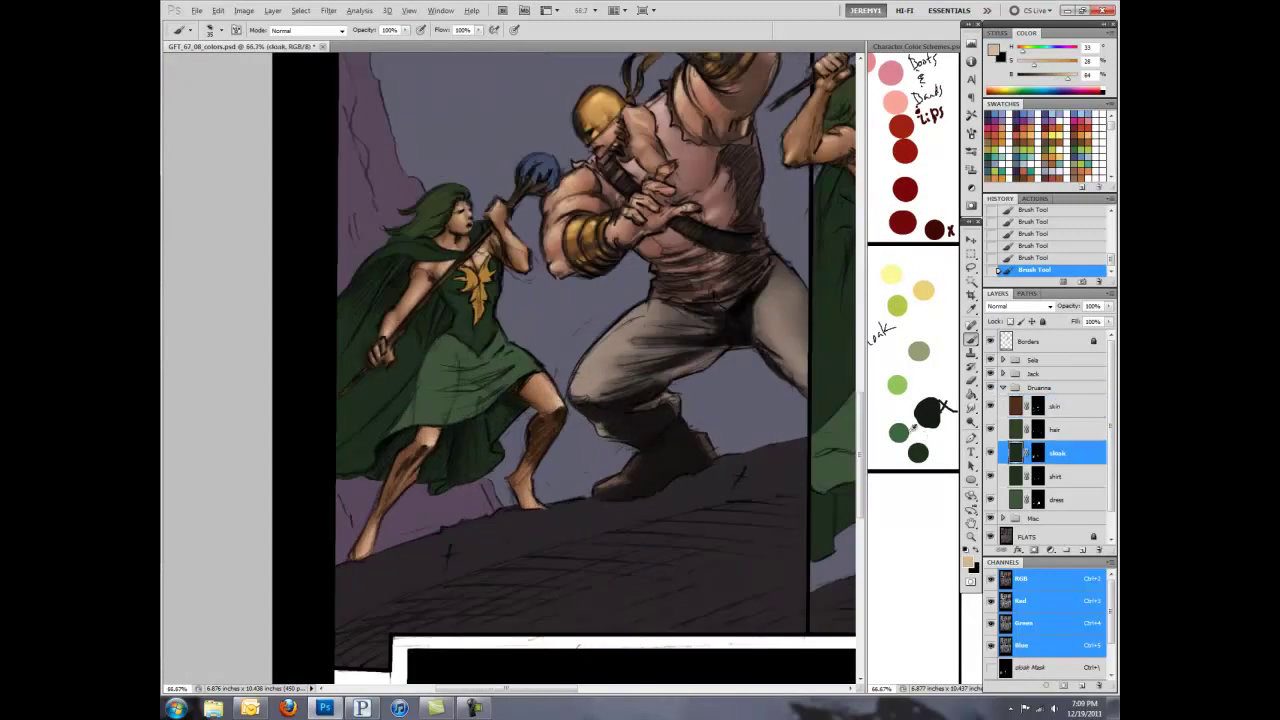
scroll(480, 535, "up", 2)
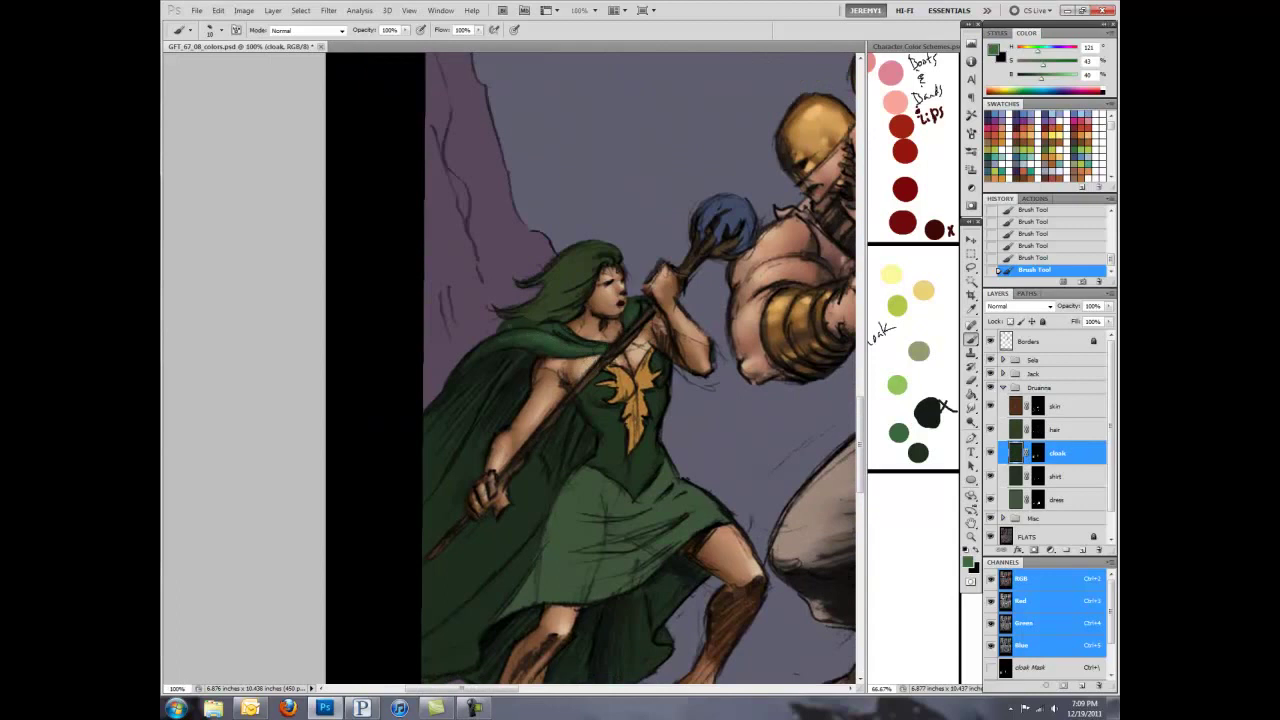
Step: Brighten the cloak collar with light green and paint a near-black shadow along the skirt fold
left_click_drag(609, 426, 680, 336)
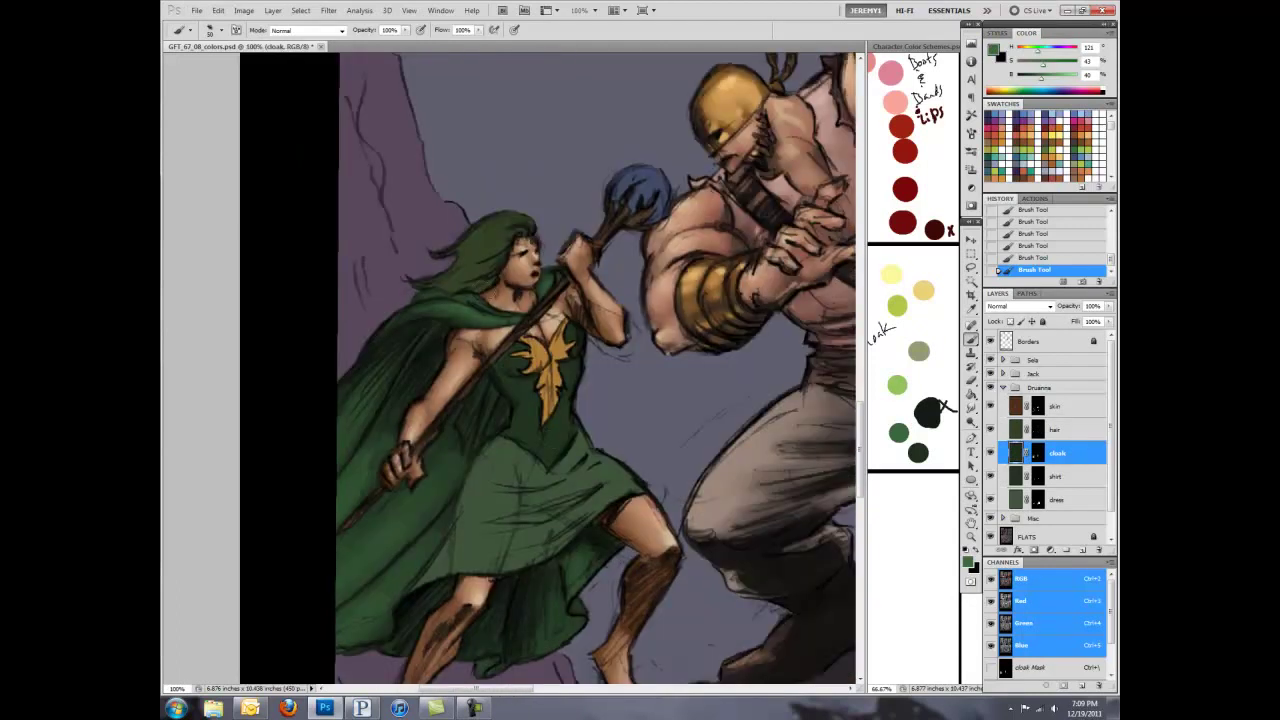
left_click_drag(600, 450, 475, 305)
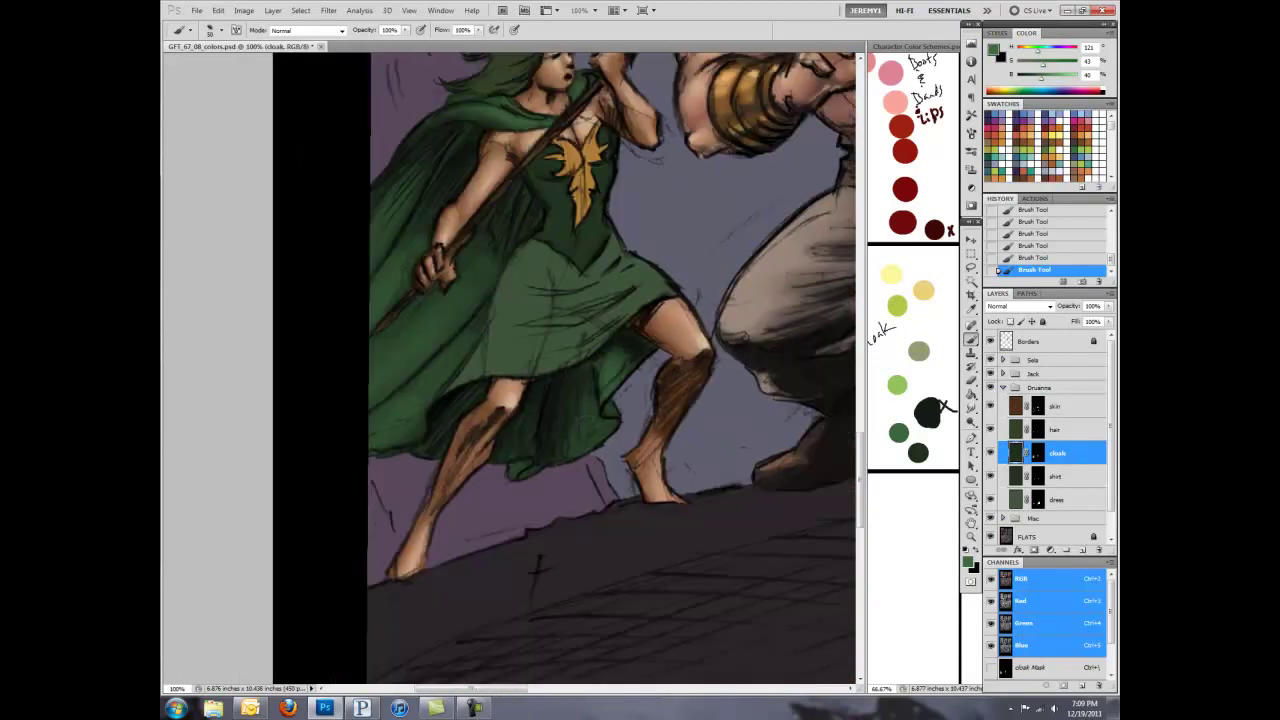
left_click_drag(580, 440, 670, 435)
left_click_drag(700, 390, 680, 685)
left_click_drag(560, 408, 645, 385)
left_click(926, 412, "alt")
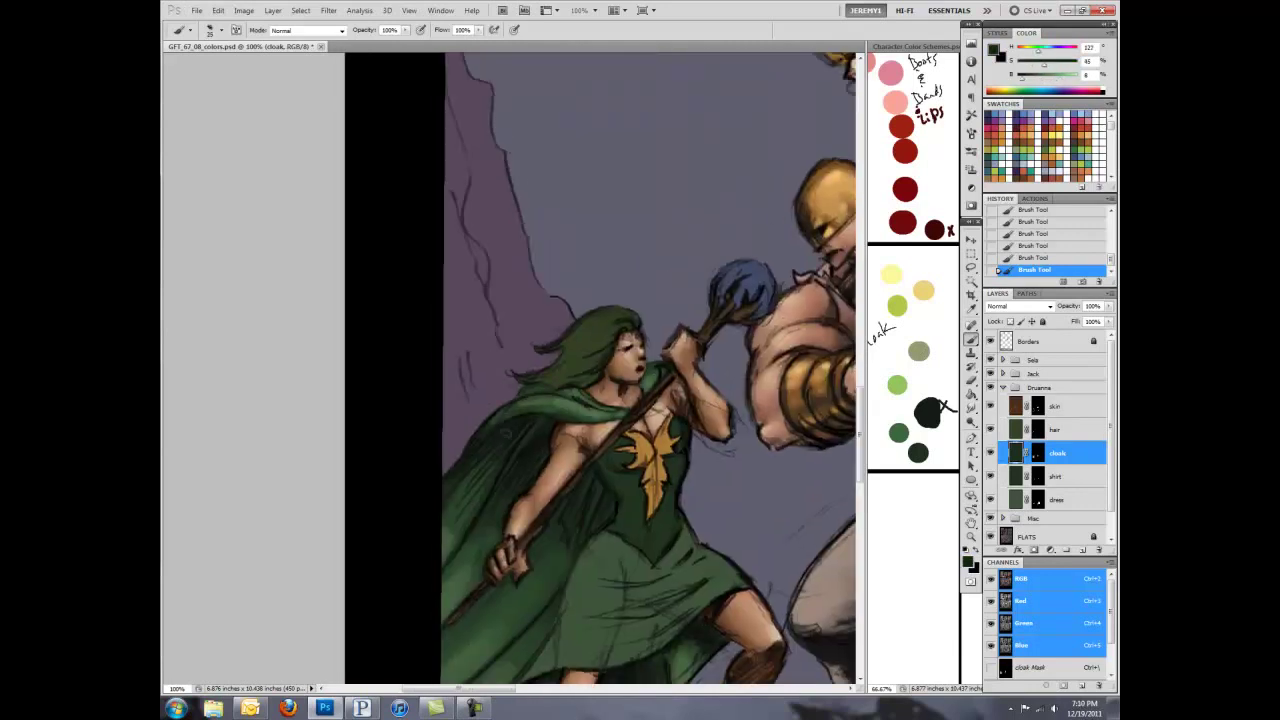
left_click_drag(598, 519, 588, 254)
left_click_drag(624, 436, 658, 554)
Step: Brighten the cloak's lower-left edge with light green strokes from the color sheet
left_click(919, 340, "alt")
left_click_drag(640, 380, 495, 545)
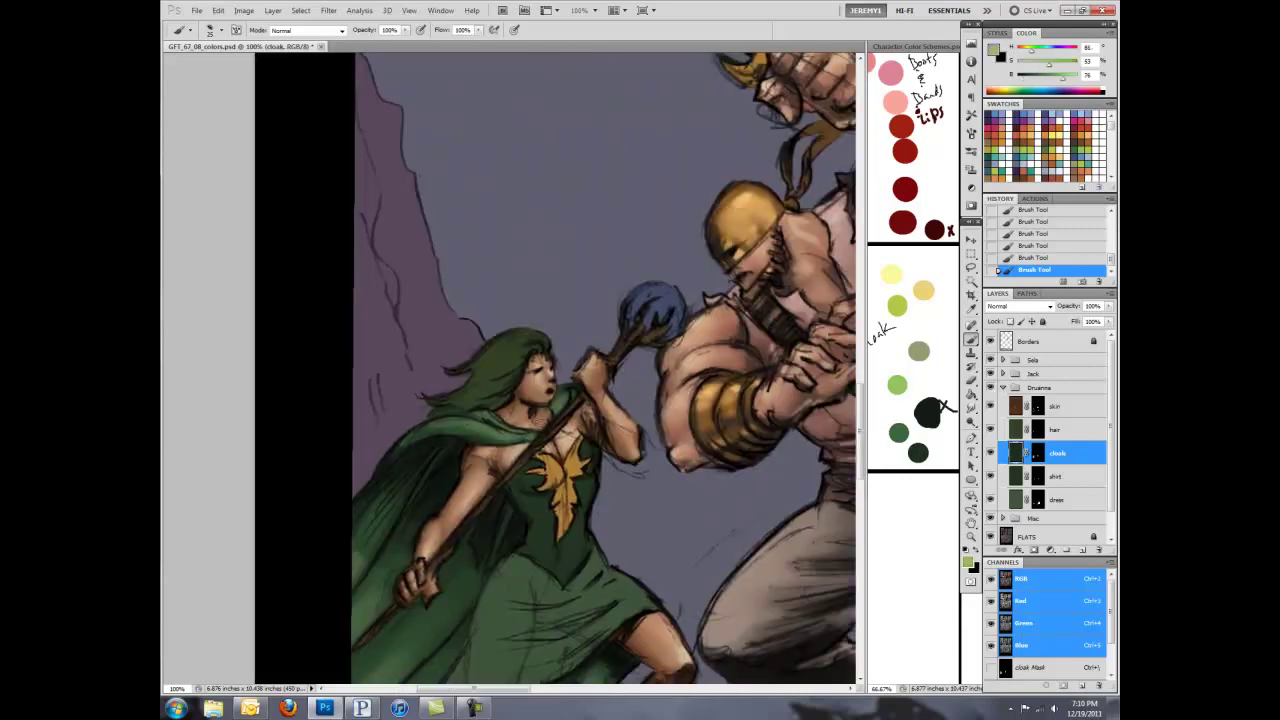
left_click_drag(540, 450, 700, 315)
mouse_move(560, 400)
left_mouse_down()
mouse_move(516, 476)
mouse_move(516, 598)
left_mouse_up()
mouse_move(536, 380)
left_mouse_down()
mouse_move(516, 418)
mouse_move(578, 486)
left_mouse_up()
key("r")
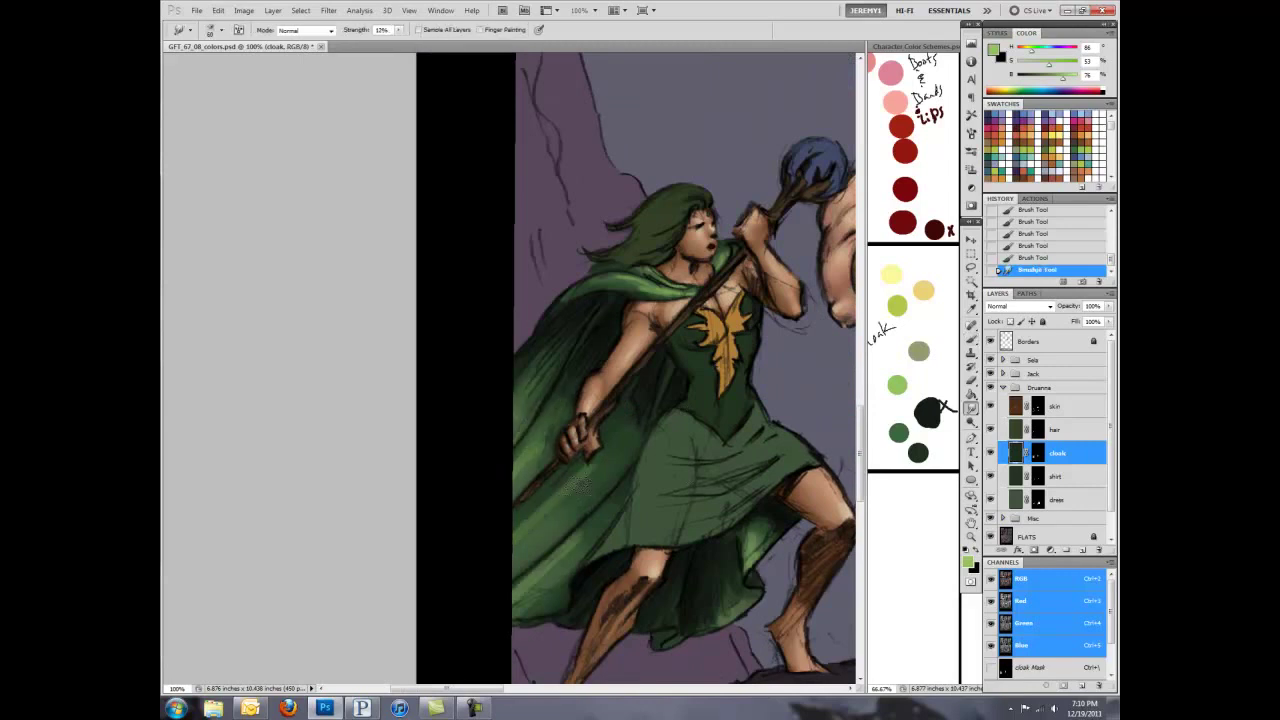
scroll(743, 449, "down", 1)
scroll(743, 449, "down", 1)
scroll(743, 449, "down", 1)
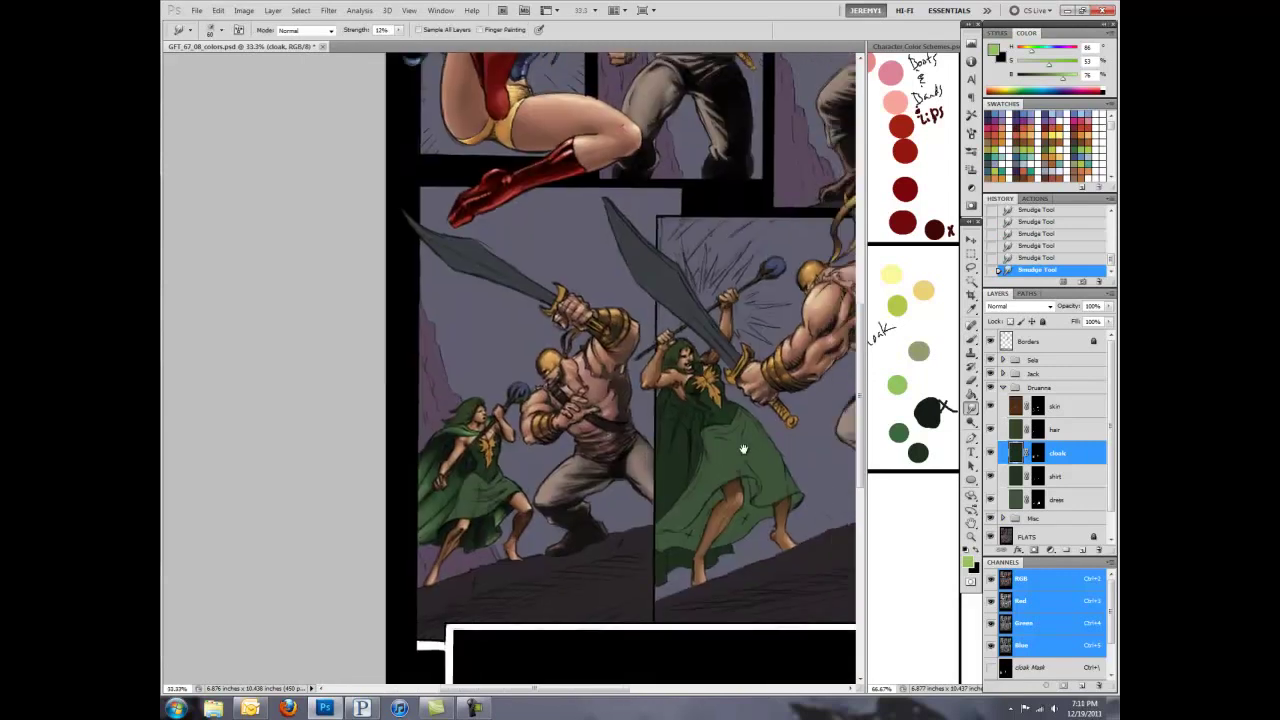
Step: Paint additional shading strokes onto the cloak
key("b")
scroll(600, 400, "up", 1)
left_click_drag(545, 415, 520, 490)
left_click_drag(585, 392, 565, 445)
scroll(601, 373, "up", 1)
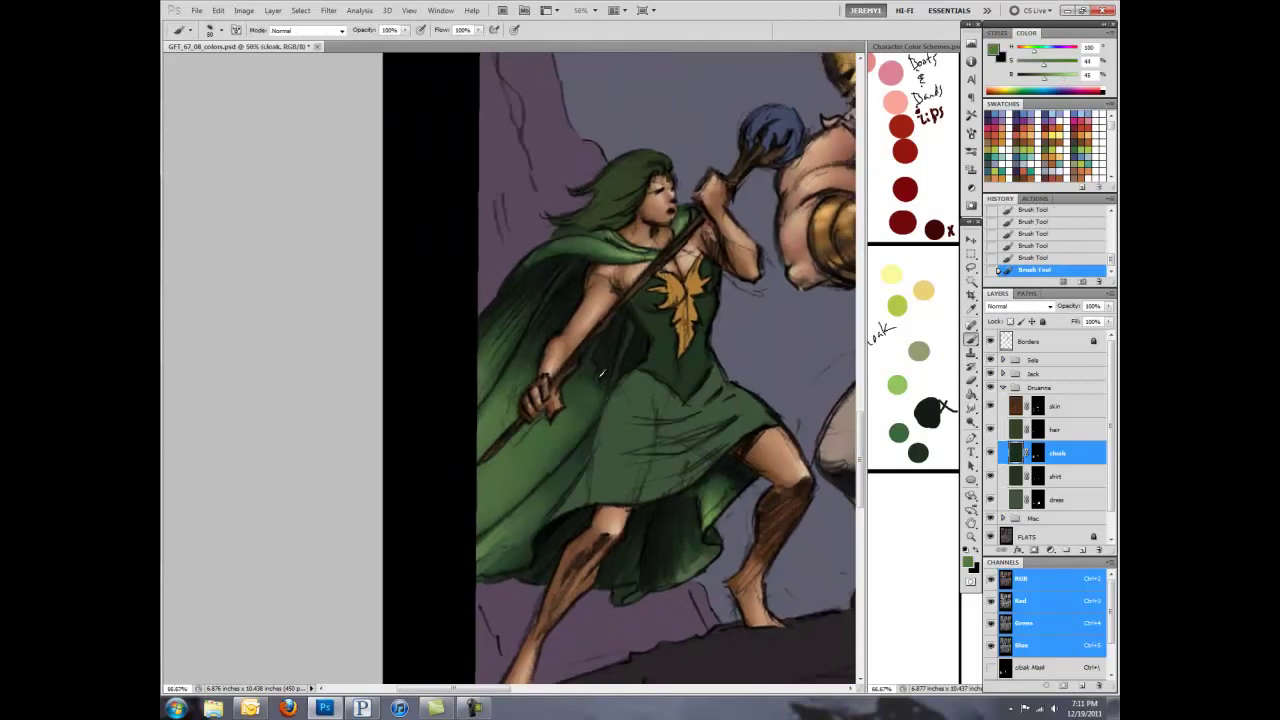
scroll(601, 373, "down", 1)
scroll(601, 373, "up", 1)
scroll(612, 473, "down", 1)
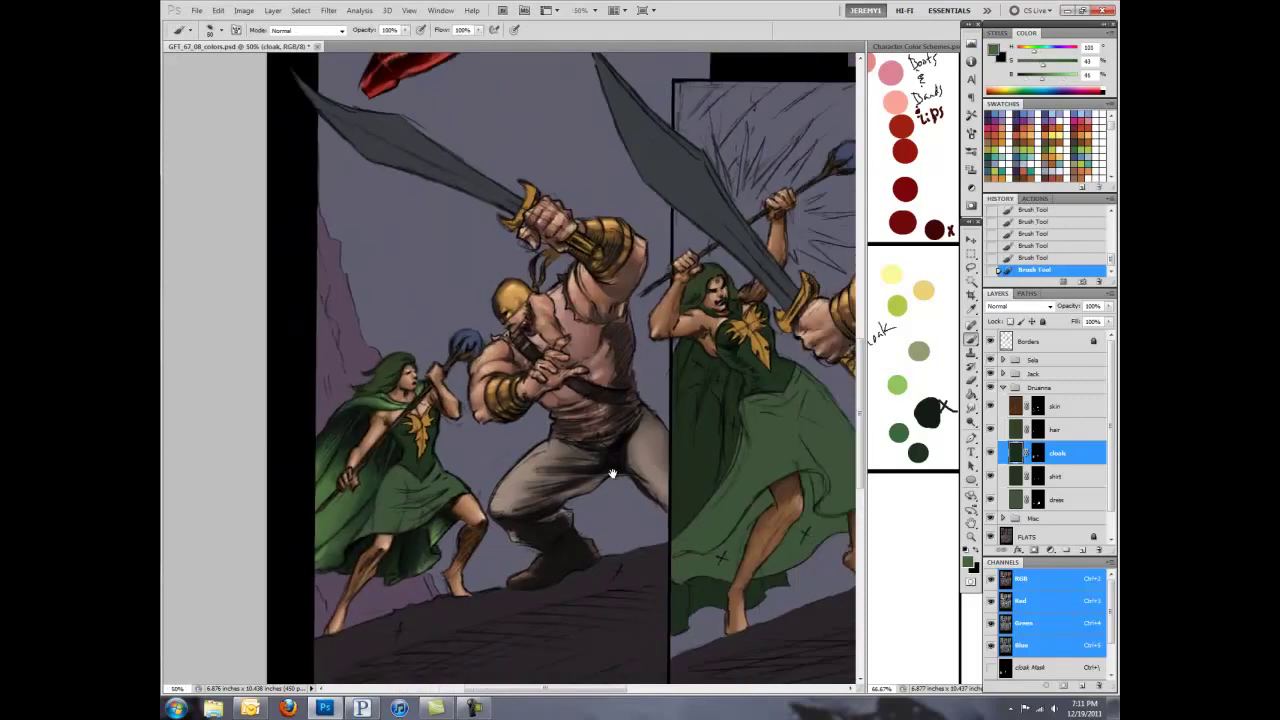
scroll(612, 473, "up", 1)
Step: Lighten the dark left part of the cloak with a brighter green
scroll(580, 395, "down", 3)
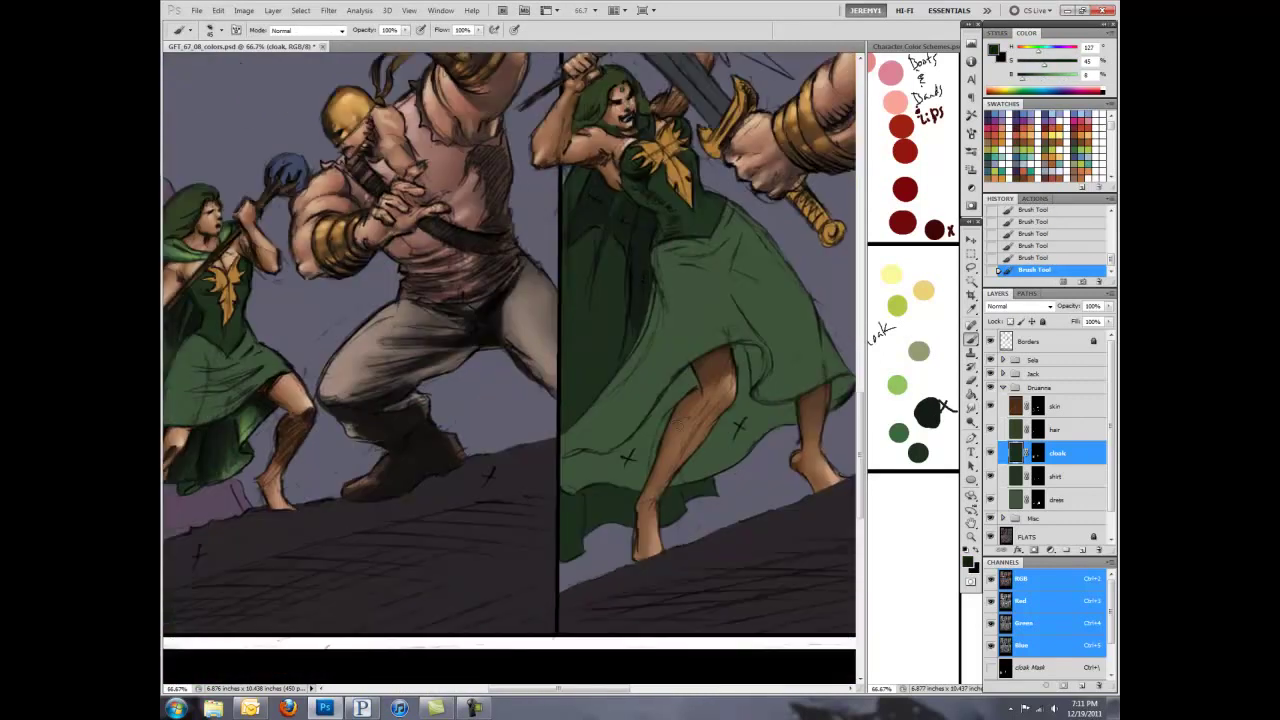
left_click_drag(575, 170, 570, 290)
left_click_drag(565, 315, 565, 435)
left_click_drag(610, 265, 590, 420)
left_click_drag(580, 240, 570, 560)
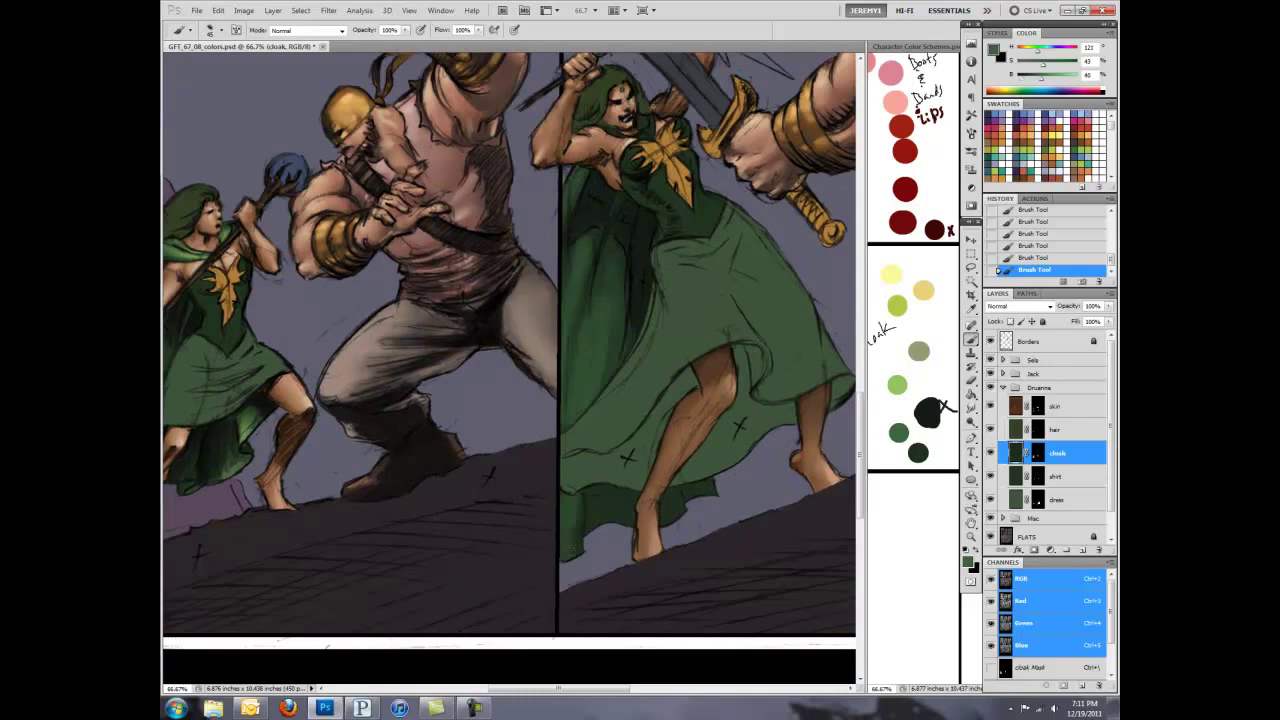
left_click_drag(668, 500, 628, 690)
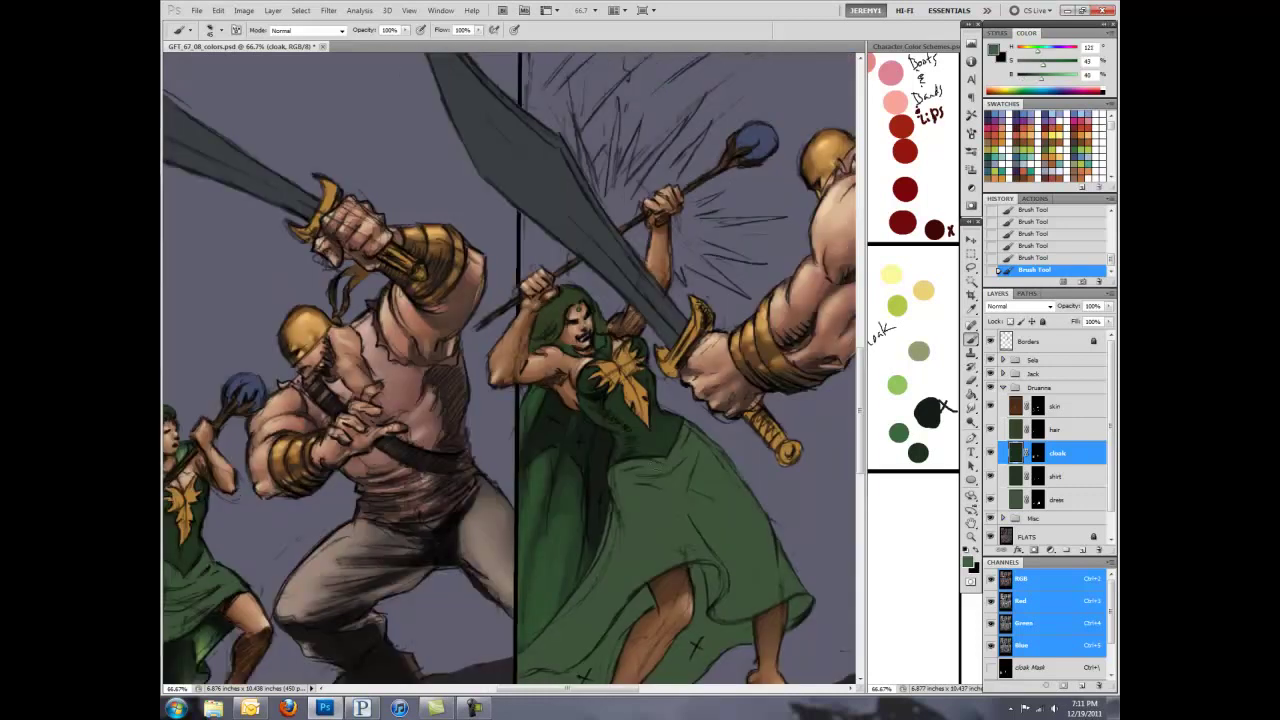
scroll(500, 560, "up", 1)
Step: Smudge-blend the cloak shading and add lighter green on the cloak hem
key("r")
left_click_drag(604, 406, 612, 420)
left_click_drag(716, 390, 700, 450)
key("b")
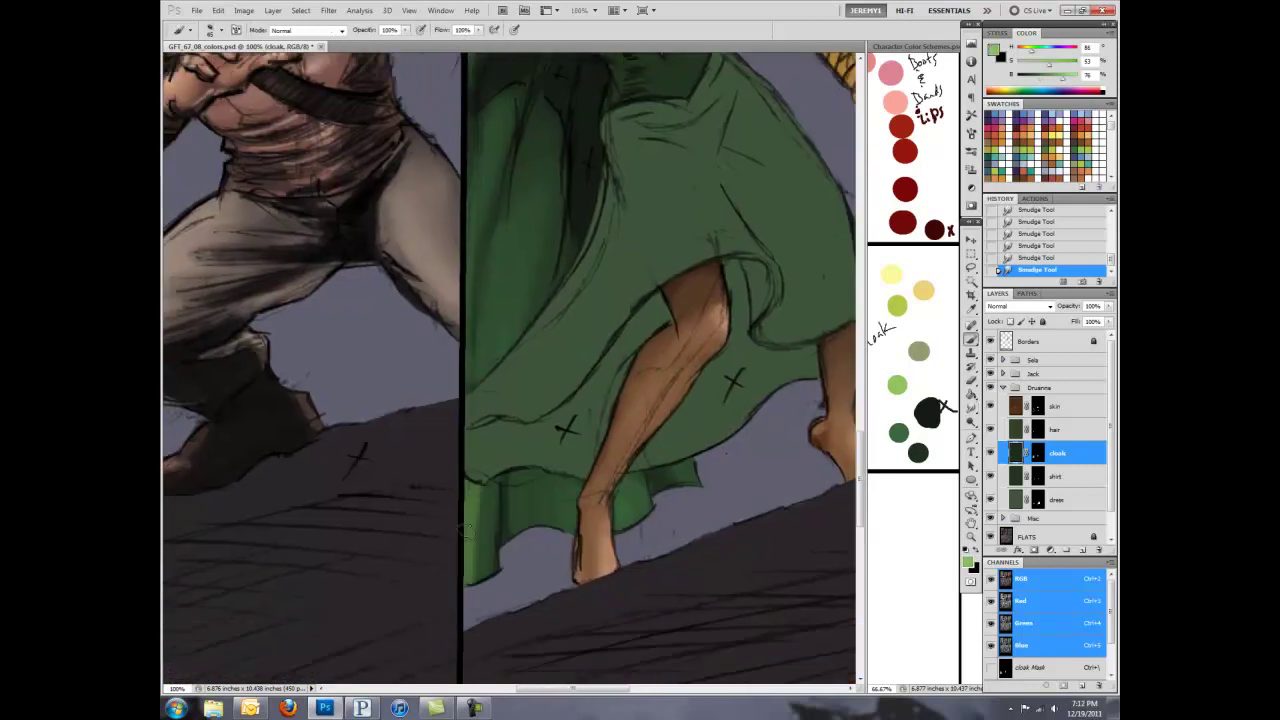
left_click_drag(625, 475, 645, 520)
scroll(510, 370, "up", 3)
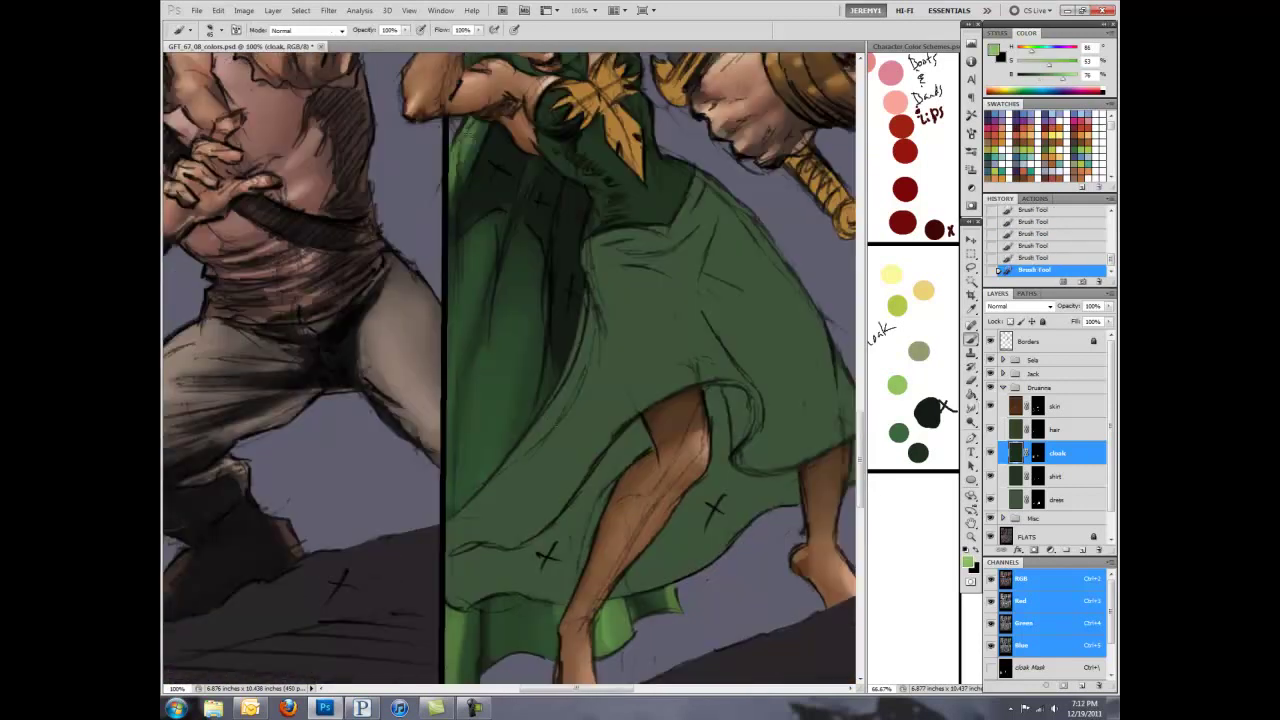
scroll(510, 370, "up", 3)
Step: Paint highlight strokes on the cloak with a lighter green
key("ctrl+plus")
left_click(505, 410, "alt")
left_click_drag(505, 410, 665, 170)
key("ctrl+minus")
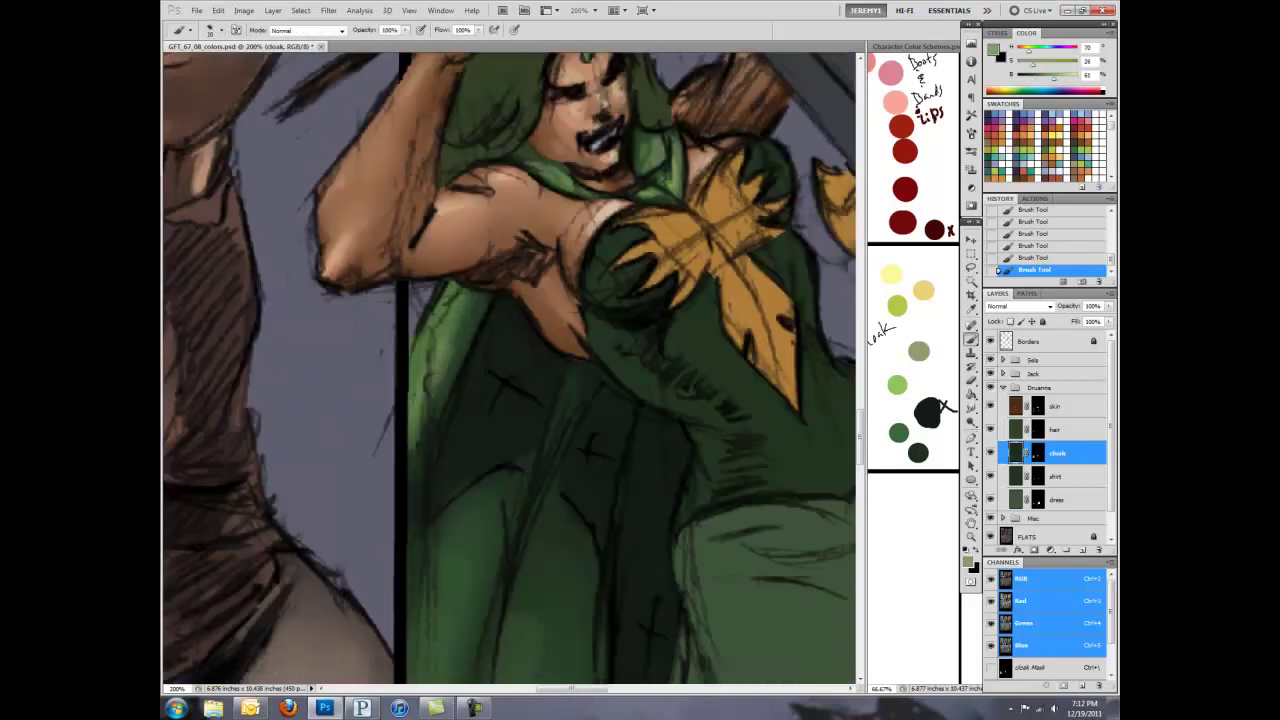
scroll(549, 194, "down", 5)
scroll(549, 194, "down", 5)
left_click(590, 450, "alt")
left_click_drag(598, 436, 645, 455)
scroll(510, 370, "up", 5)
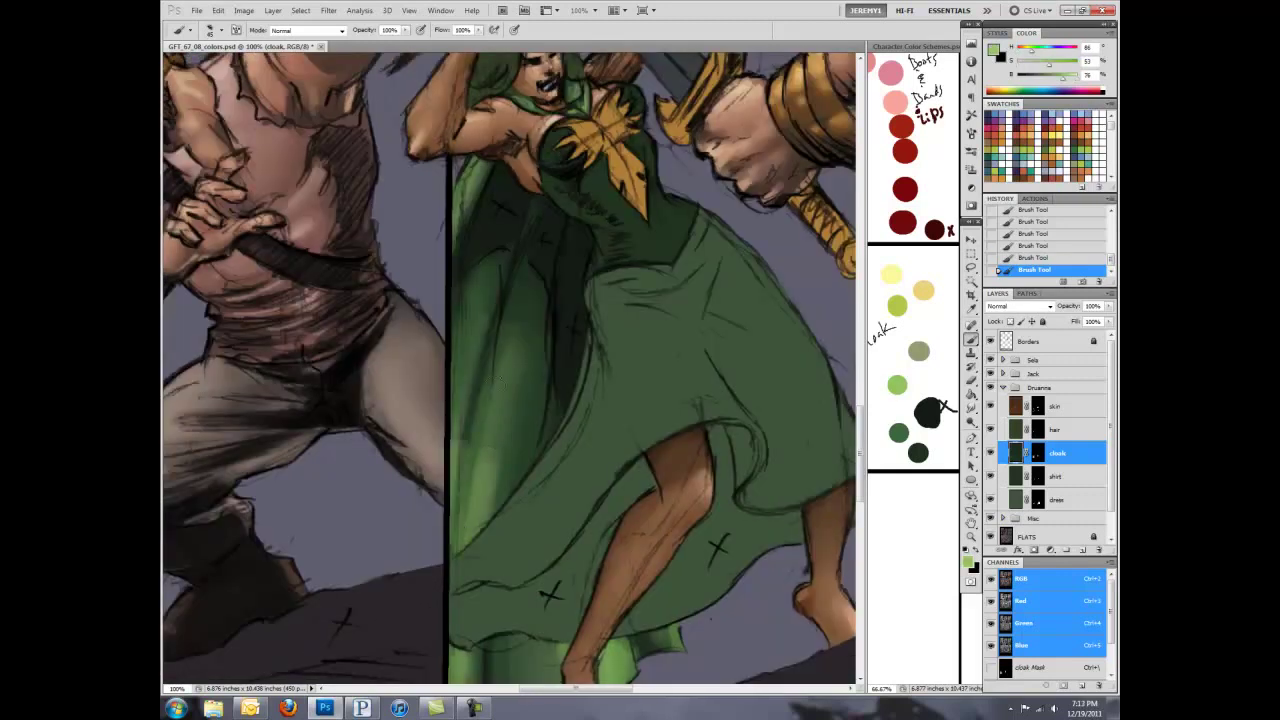
scroll(510, 370, "up", 4)
scroll(510, 370, "down", 5)
Step: Blend the painted cloak strokes with the Smudge tool at 12%
key("r")
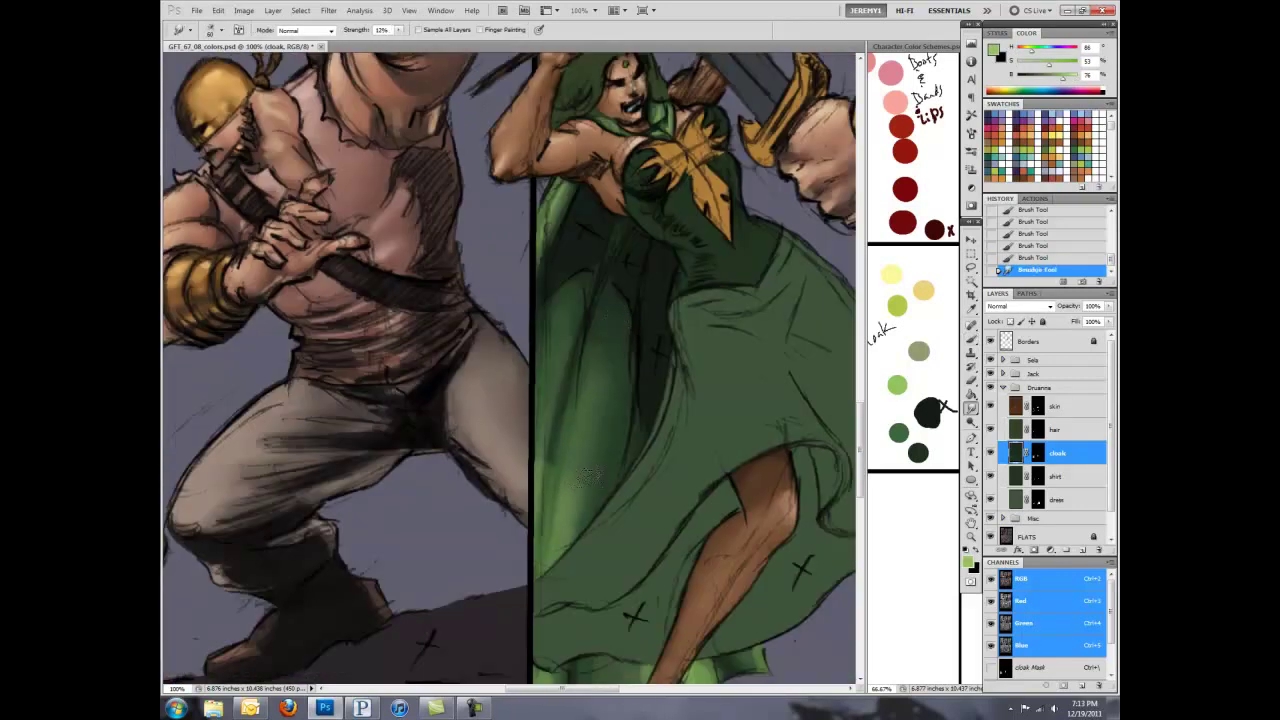
left_click_drag(612, 312, 590, 335)
scroll(510, 370, "down", 4)
left_click_drag(700, 380, 716, 404)
scroll(535, 590, "down", 3)
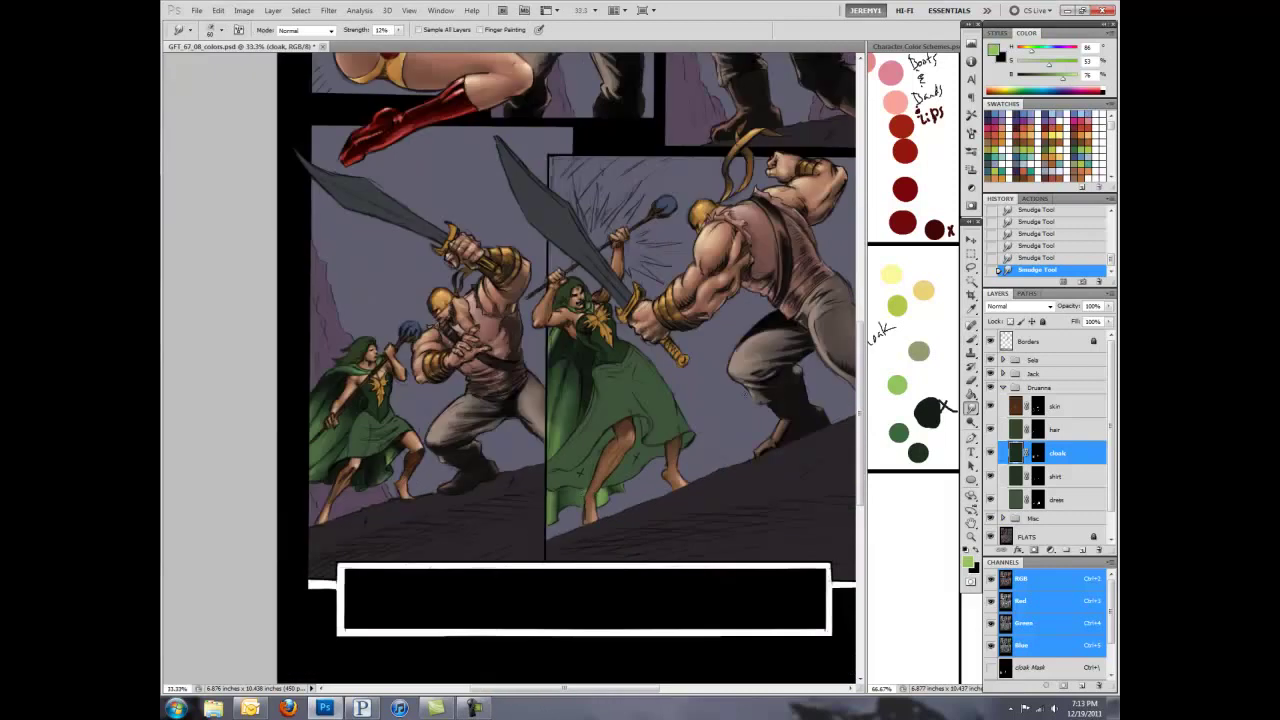
scroll(330, 473, "up", 3)
scroll(330, 473, "down", 2)
scroll(709, 343, "up", 2)
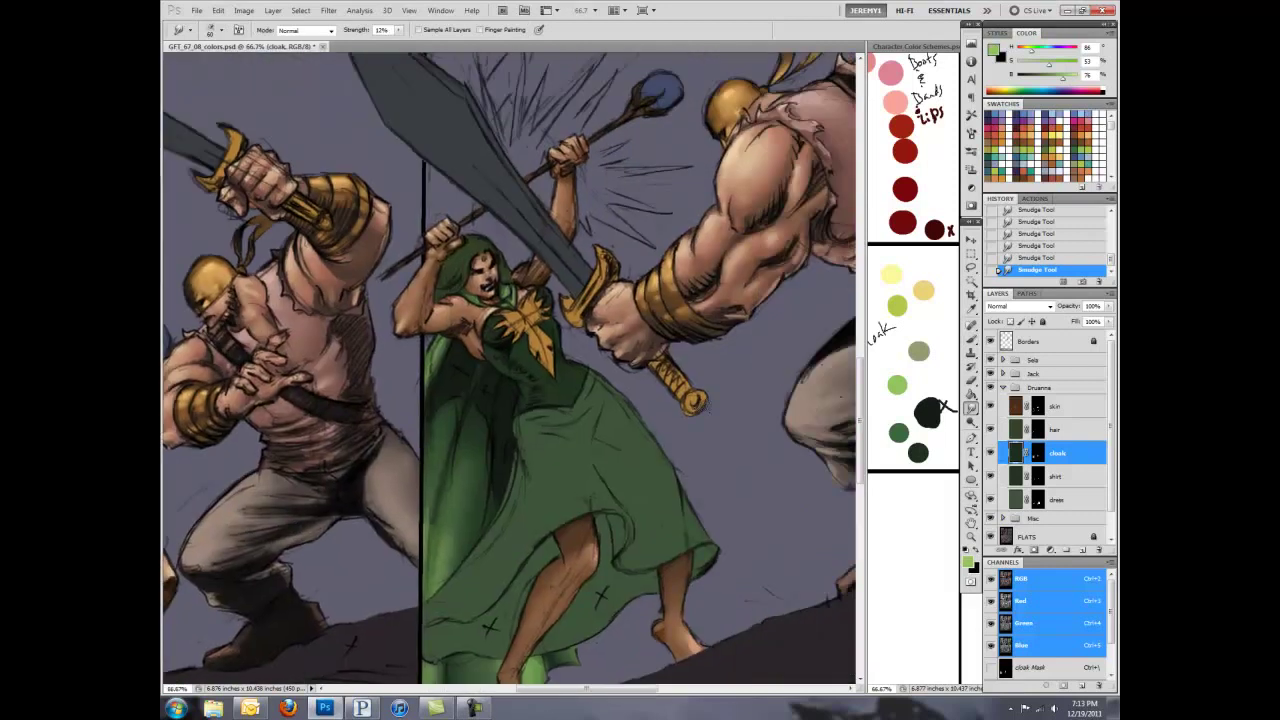
Step: Brighten the cloak's left edge with light strokes, then select the Line-Art channel
key("b")
left_click_drag(411, 546, 410, 588)
left_click_drag(412, 548, 399, 640)
left_click_drag(475, 354, 475, 382)
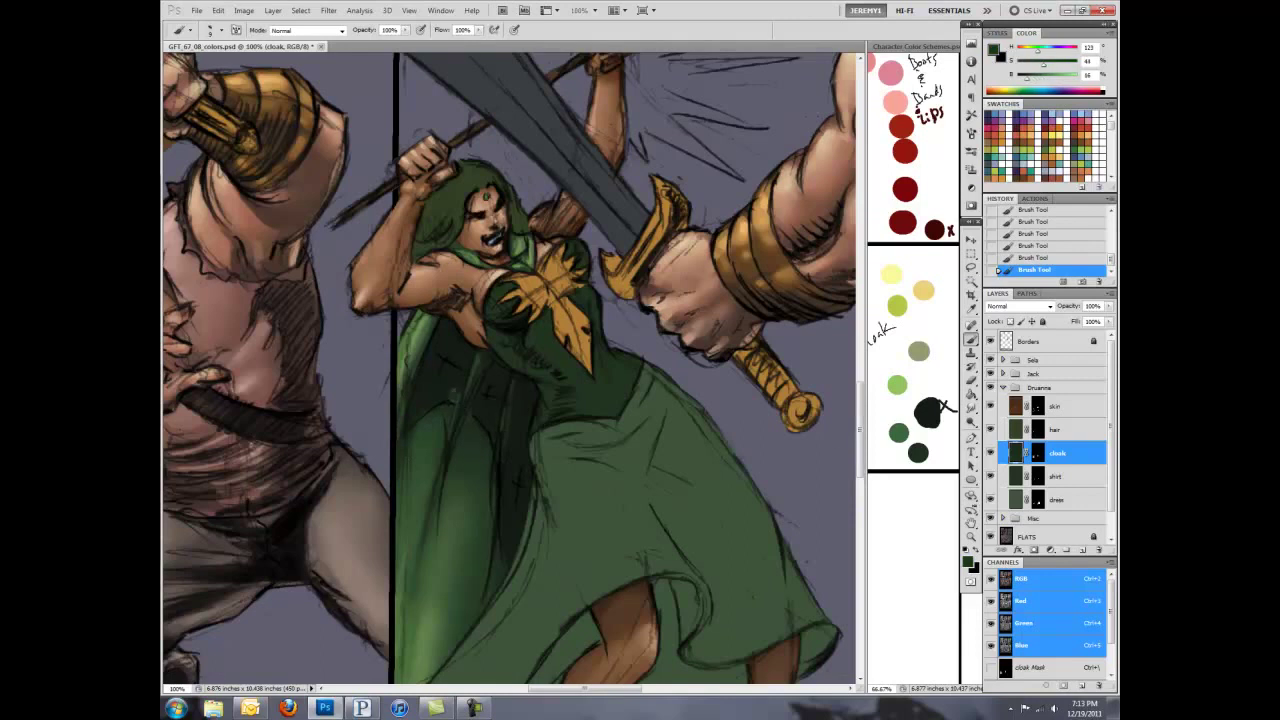
left_click_drag(496, 558, 496, 594)
left_click(1020, 647)
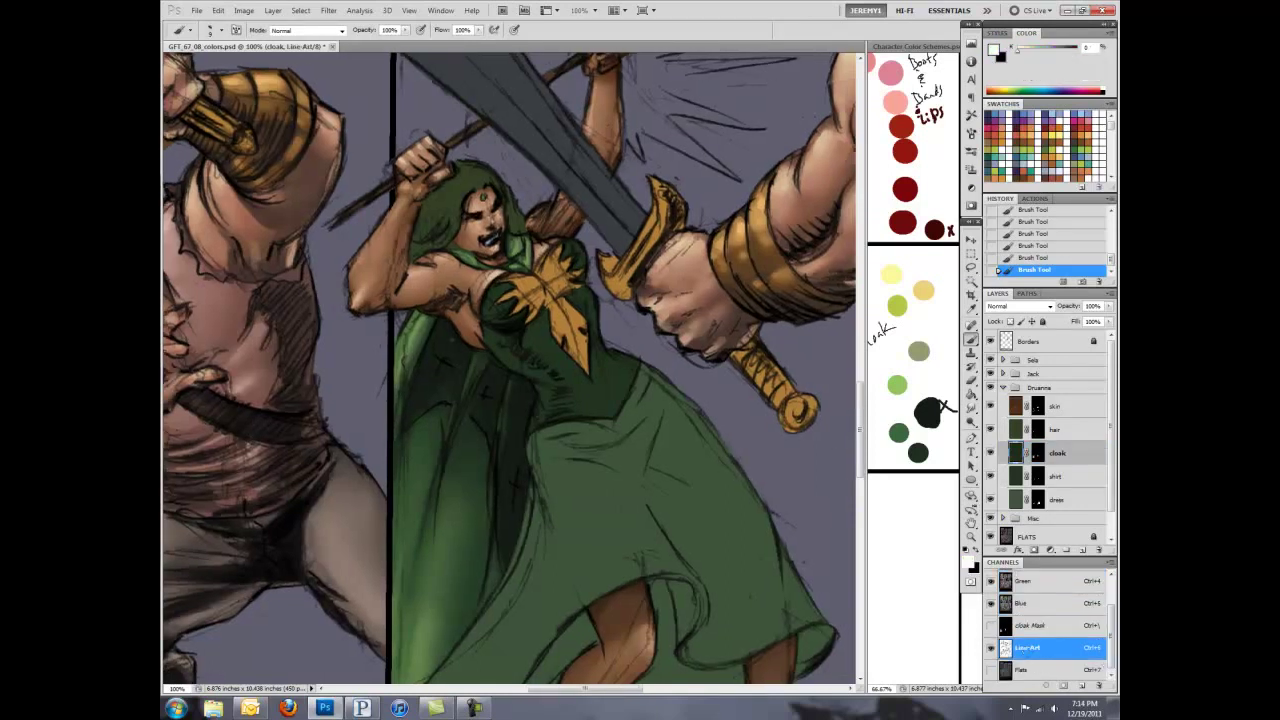
Step: Zoom out to 33.3% and back to 66.7%, then return to the RGB composite channel
mouse_move(578, 393)
left_mouse_down()
mouse_move(657, 294)
mouse_move(571, 457)
mouse_move(499, 470)
left_mouse_up()
key("ctrl+minus")
key("ctrl+minus")
key("ctrl+minus")
key("ctrl+plus")
key("ctrl+plus")
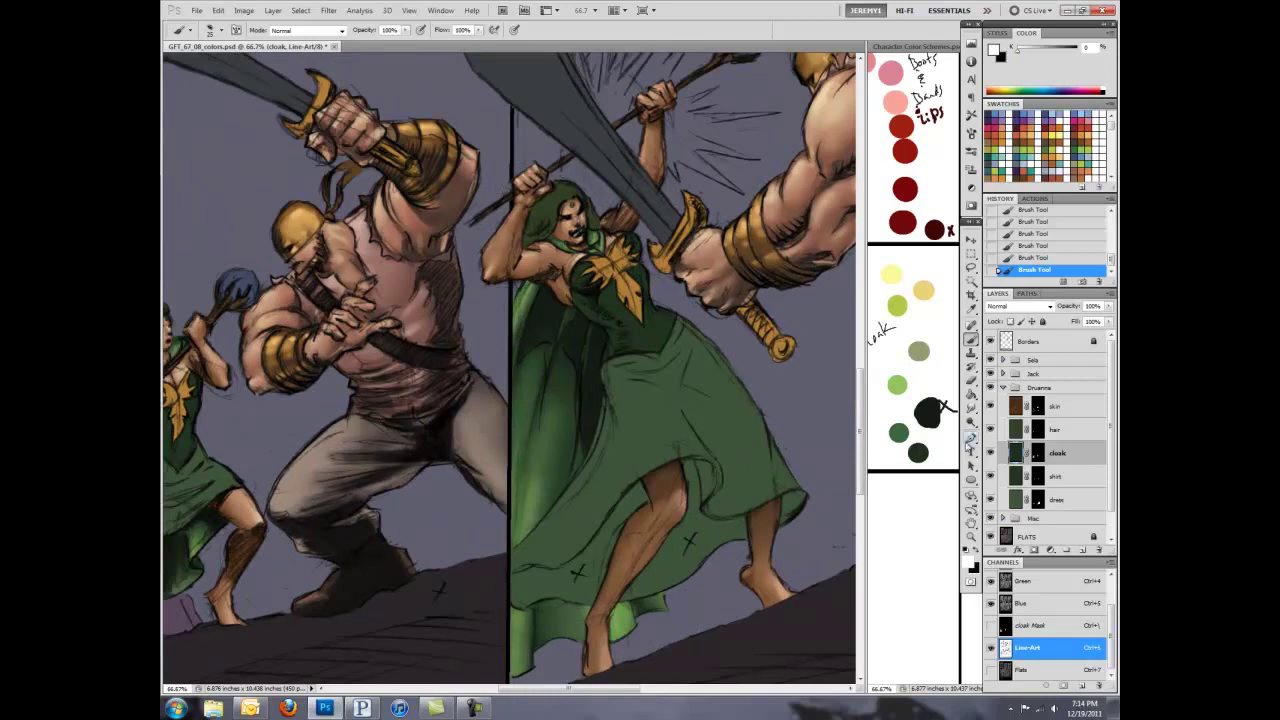
key("ctrl+2")
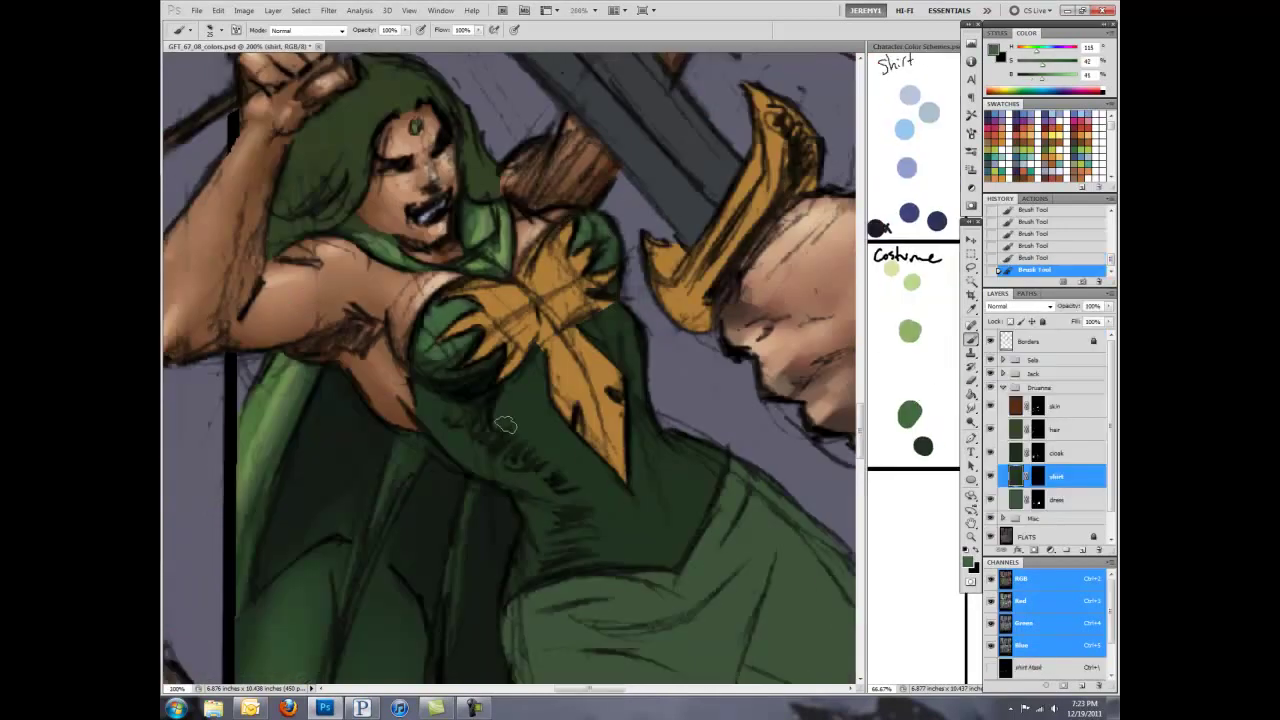
Step: Paint light green highlights on the woman's bodice
scroll(672, 474, "down", 2)
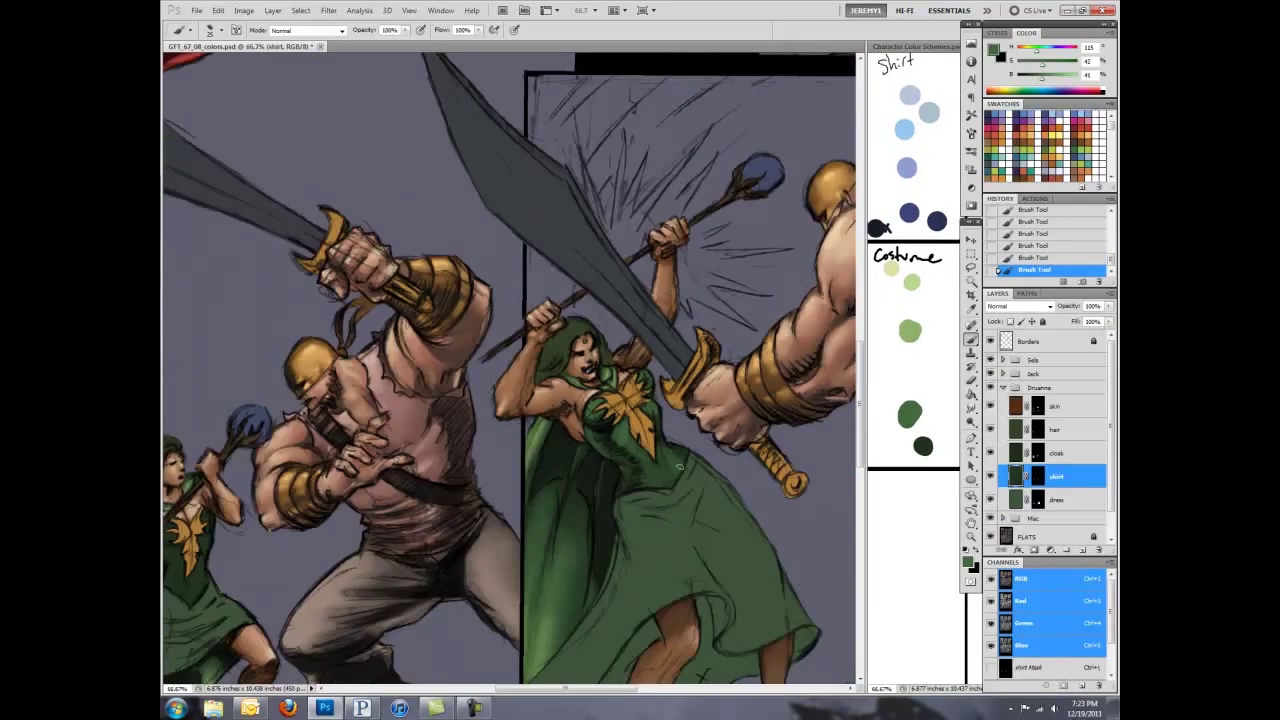
left_click_drag(497, 514, 720, 474)
left_click_drag(427, 518, 413, 510)
scroll(440, 470, "up", 1)
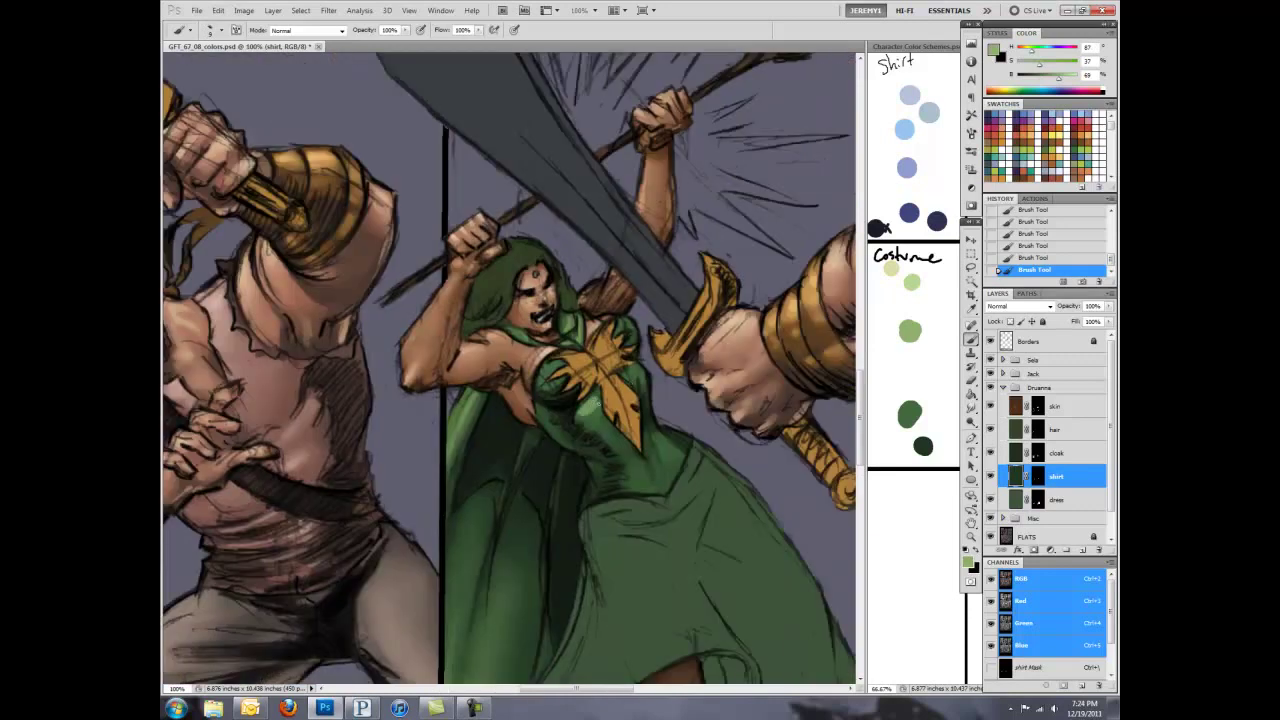
mouse_move(633, 470)
left_mouse_down()
mouse_move(665, 445)
mouse_move(590, 490)
left_mouse_up()
left_click(543, 421, "alt")
Step: Smudge the bodice highlights into the darker green at 12% strength
key("r")
left_click_drag(569, 436, 647, 395)
mouse_move(673, 489)
left_mouse_down()
mouse_move(639, 476)
mouse_move(632, 332)
left_mouse_up()
mouse_move(641, 418)
left_mouse_down()
mouse_move(292, 420)
mouse_move(400, 310)
left_mouse_up()
key("b")
left_click(891, 268, "alt")
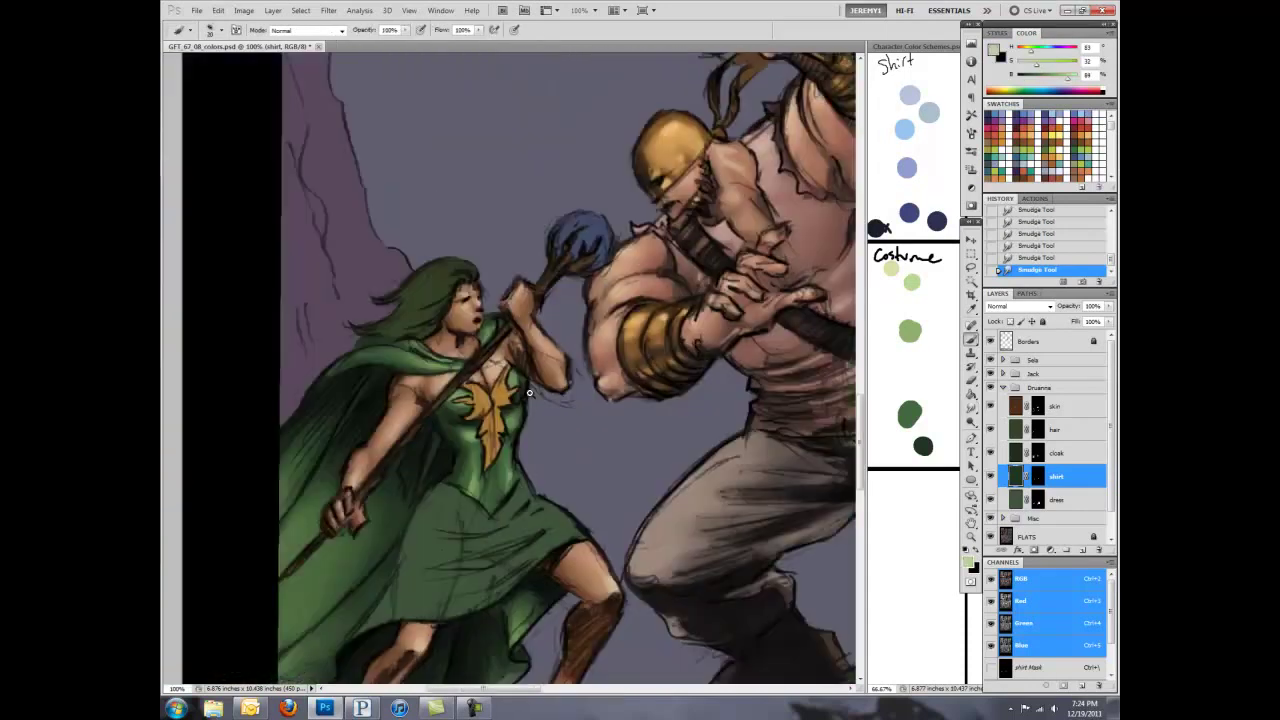
scroll(225, 165, "up", 2)
scroll(485, 575, "down", 1)
mouse_move(730, 504)
left_mouse_down()
mouse_move(670, 545)
mouse_move(645, 414)
left_mouse_up()
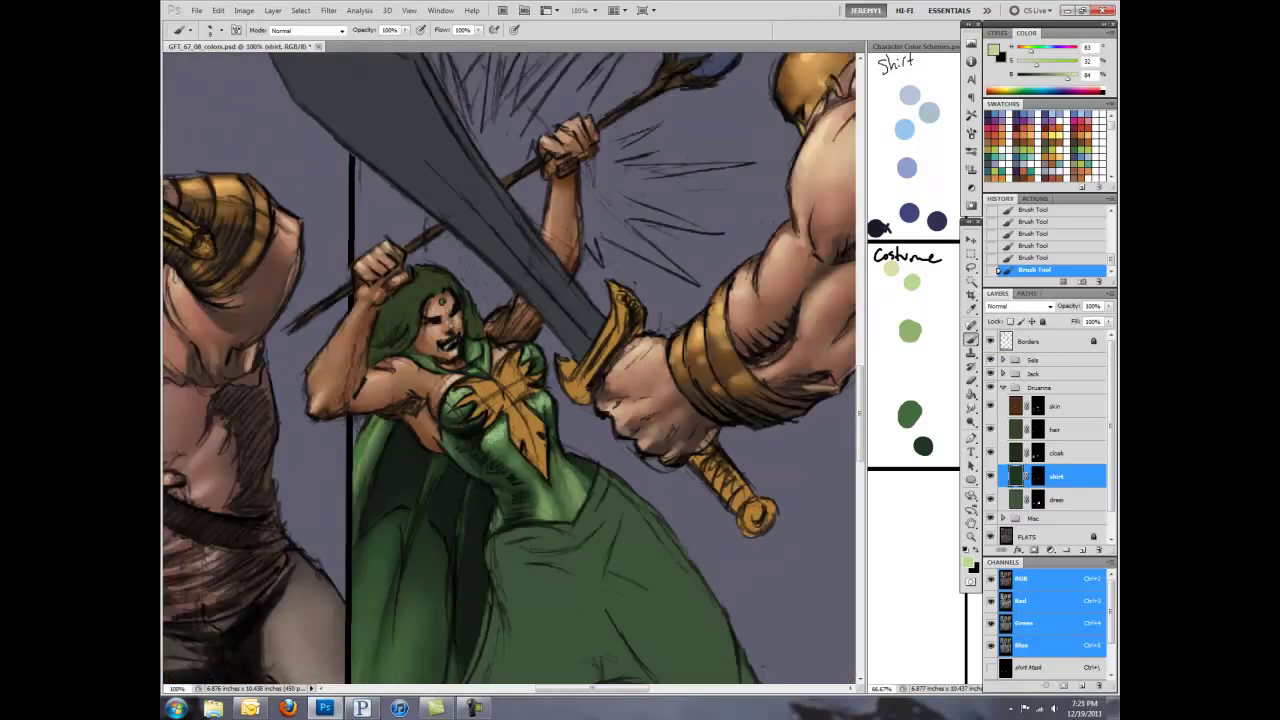
left_click(574, 490, "alt")
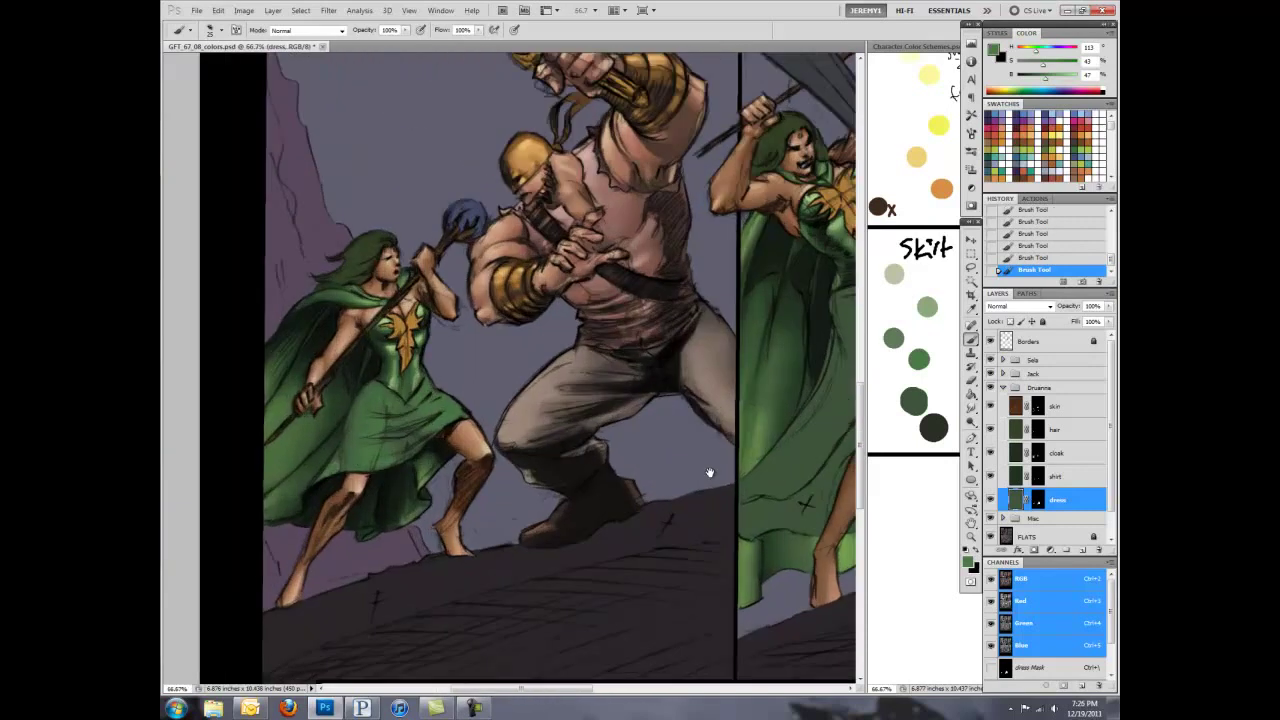
Step: Paint small, less saturated light highlights across the green skirt and its lower-left folds
left_click_drag(709, 472, 457, 502)
left_click_drag(759, 455, 595, 437)
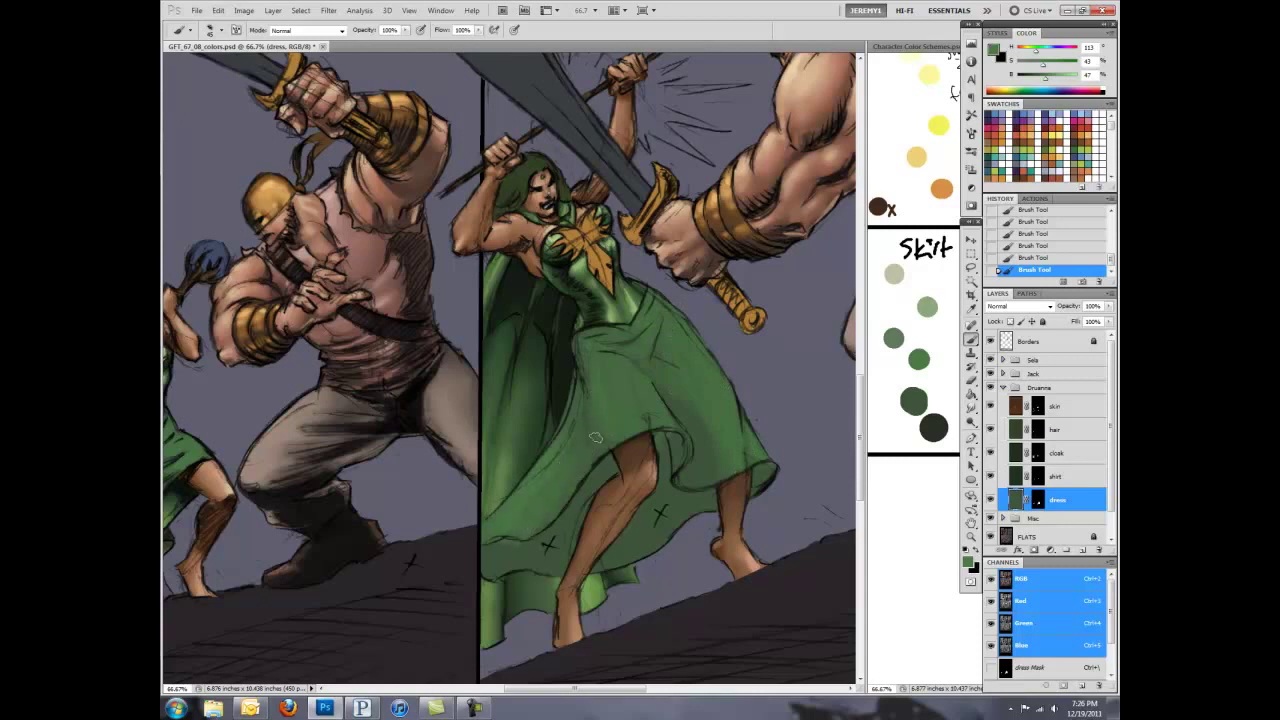
left_click(919, 359, "alt")
mouse_move(656, 366)
left_mouse_down()
mouse_move(584, 468)
mouse_move(490, 544)
left_mouse_up()
left_click_drag(674, 306, 600, 340)
left_click_drag(766, 462, 724, 346)
left_click_drag(430, 410, 720, 355)
Step: Sample the light skirt green and paint lighter strokes on the zoomed-in skirt
left_click(927, 306, "alt")
key("ctrl+plus")
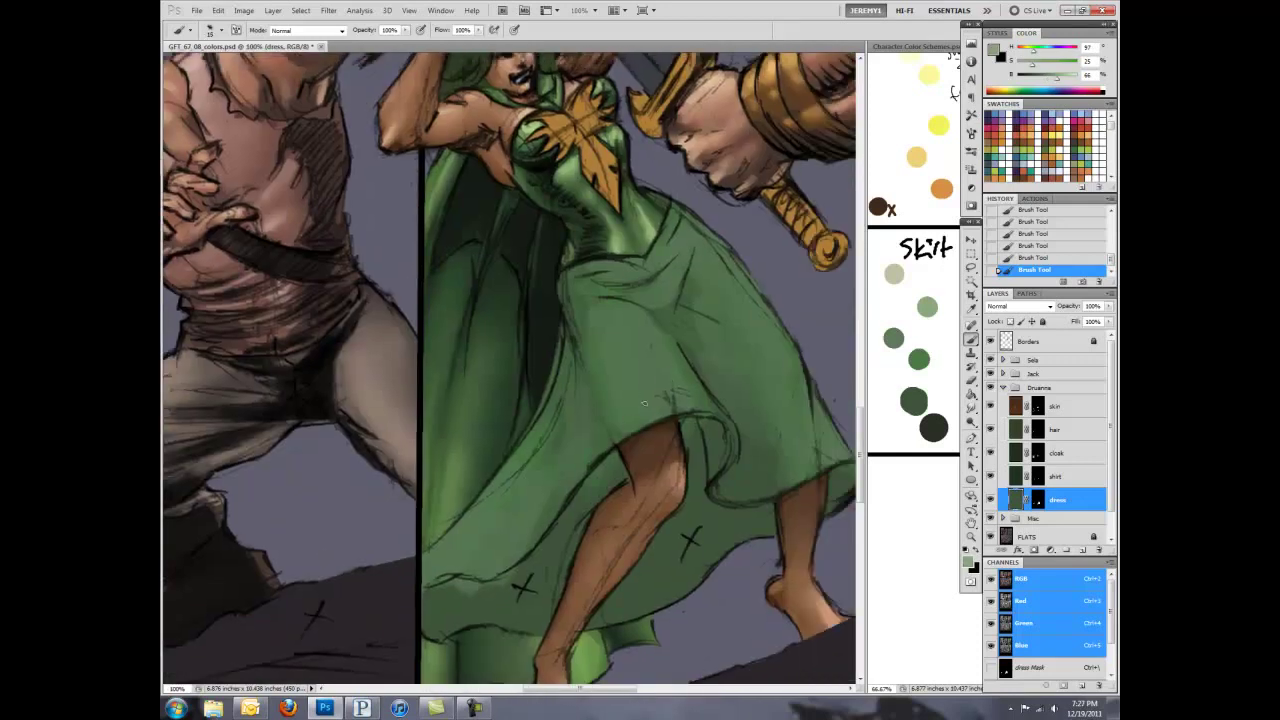
left_click_drag(773, 340, 700, 245)
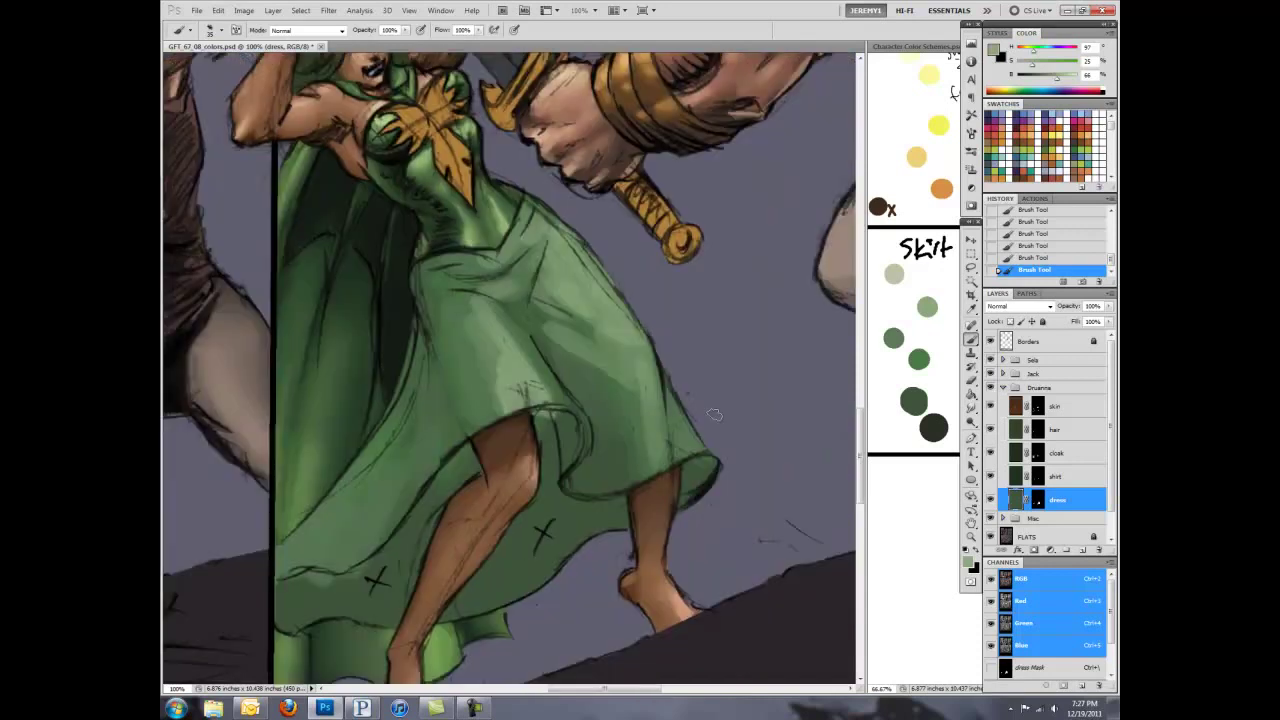
mouse_move(480, 510)
left_mouse_down()
mouse_move(563, 390)
mouse_move(480, 520)
left_mouse_up()
Step: Add dark green shading under the hem, between the legs and along the lower folds
mouse_move(600, 390)
left_mouse_down()
mouse_move(670, 500)
mouse_move(520, 570)
mouse_move(328, 595)
left_mouse_up()
mouse_move(560, 400)
left_mouse_down()
mouse_move(573, 476)
mouse_move(720, 460)
left_mouse_up()
left_click_drag(645, 500, 470, 600)
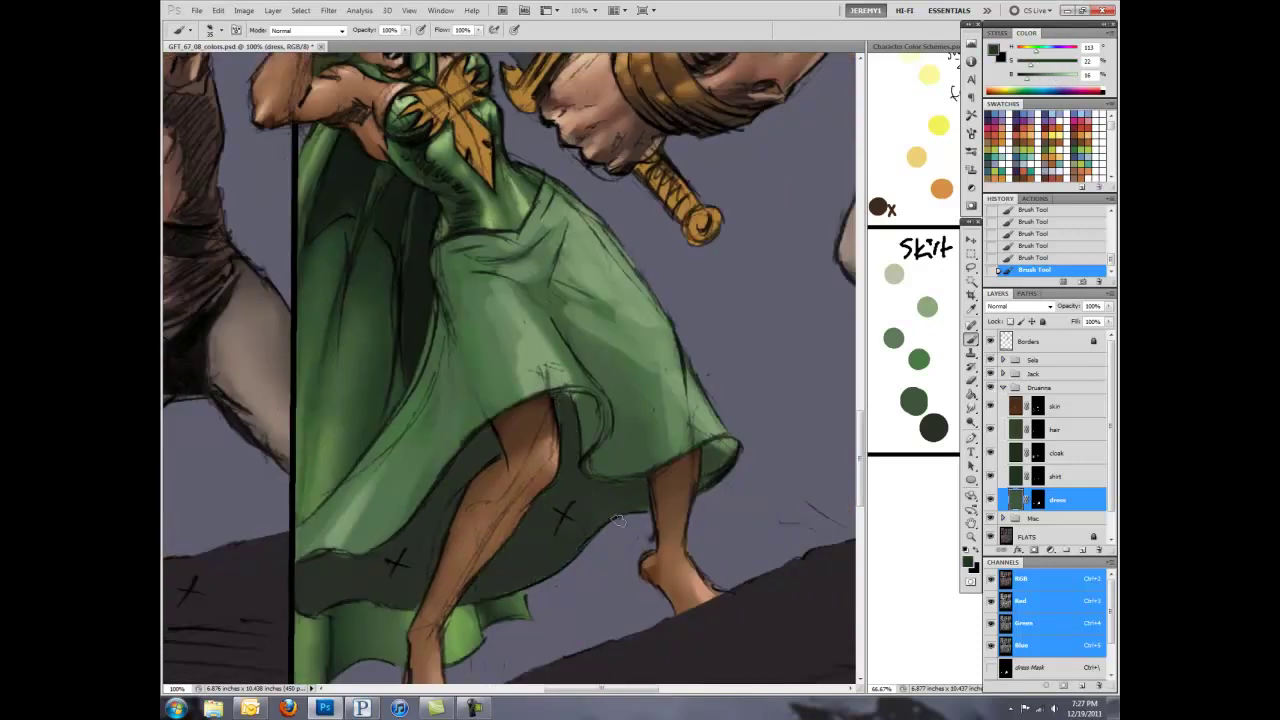
left_click_drag(610, 395, 575, 450)
mouse_move(730, 440)
left_mouse_down()
mouse_move(681, 416)
mouse_move(660, 450)
left_mouse_up()
left_click_drag(565, 292, 475, 240)
Step: Smudge a small patch of the skirt and paint lighter green highlights
left_click(545, 355, "alt")
key("r")
key("backslash")
key("backslash")
left_click_drag(484, 403, 496, 397)
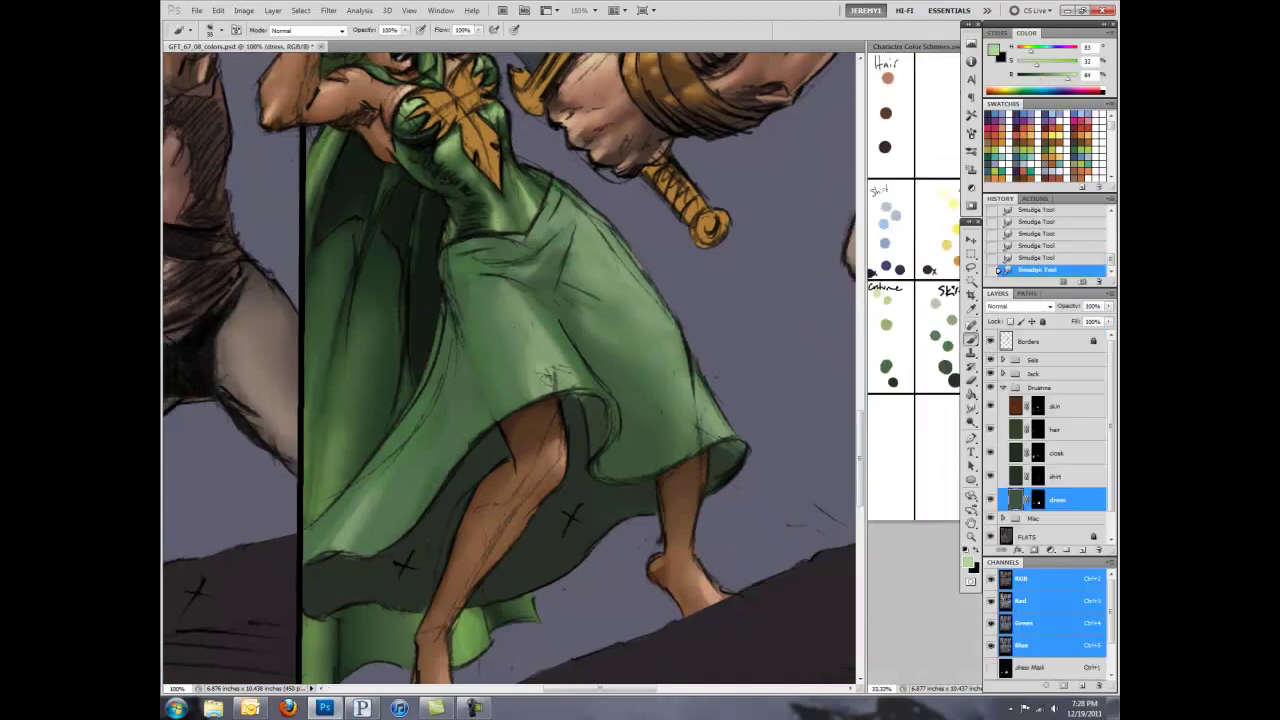
left_click_drag(560, 320, 512, 390)
left_click_drag(645, 205, 570, 295)
left_click_drag(555, 182, 530, 262)
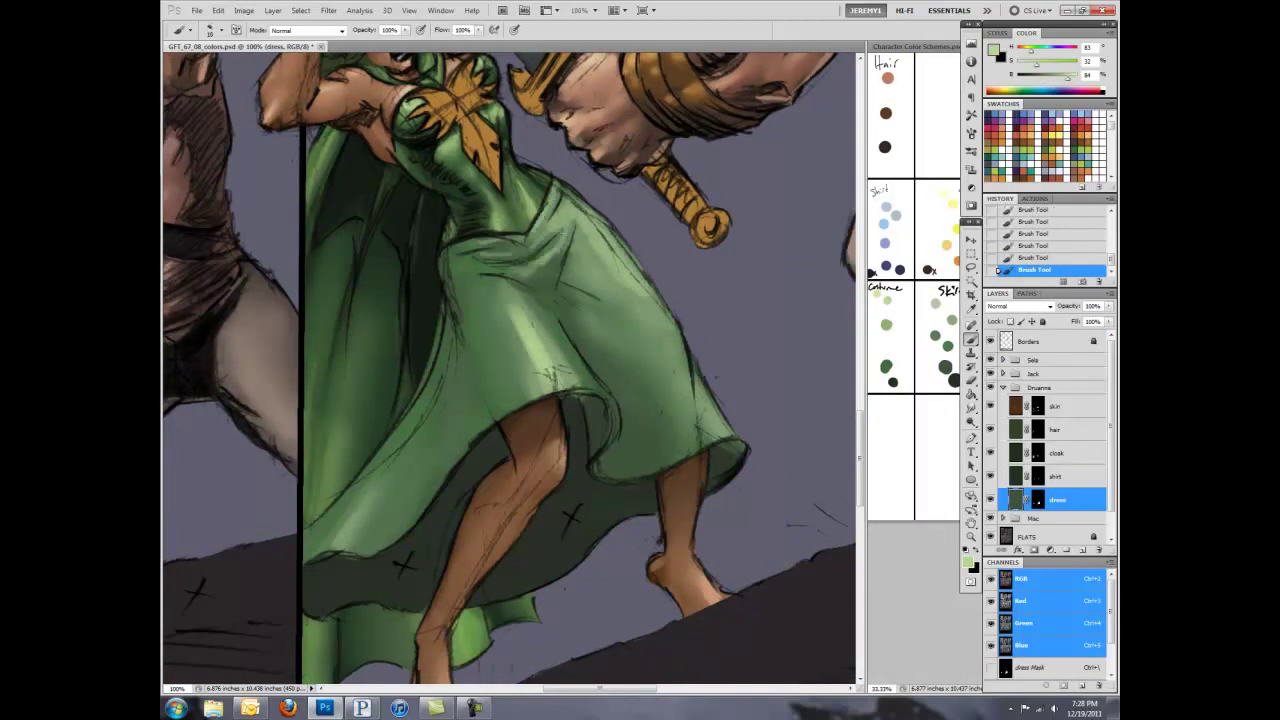
Step: Add darker medium-green strokes to the skirt and smudge them smooth
left_click(504, 290, "alt")
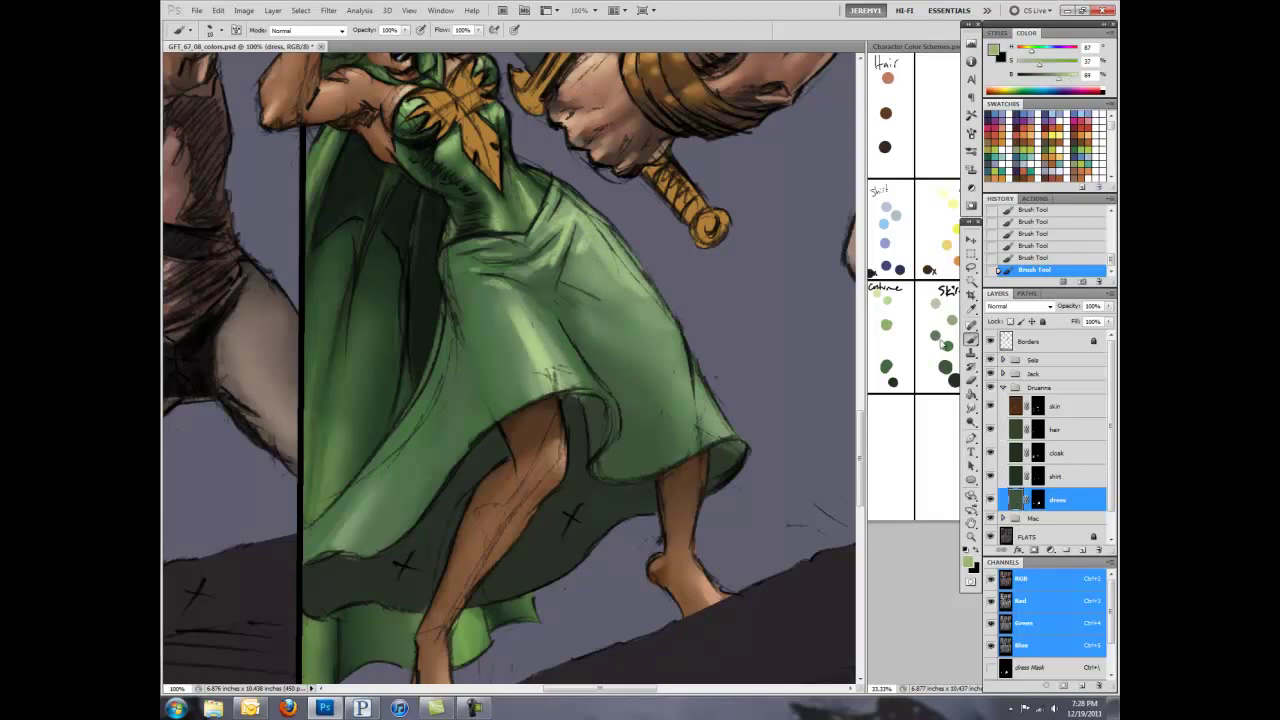
key("r")
mouse_move(525, 318)
left_mouse_down()
mouse_move(585, 237)
mouse_move(520, 180)
left_mouse_up()
key("b")
mouse_move(660, 320)
left_mouse_down()
mouse_move(740, 420)
mouse_move(715, 460)
mouse_move(745, 470)
left_mouse_up()
left_click(725, 400, "alt")
scroll(715, 420, "down", 1)
key("r")
left_click_drag(400, 400, 690, 450)
Step: Zoom in on the woman with the staff and blend further strokes into her dress
key("ctrl+plus")
left_click_drag(410, 465, 383, 474)
key("b")
left_click_drag(478, 452, 505, 440)
left_click_drag(440, 490, 525, 448)
left_click_drag(384, 534, 390, 518)
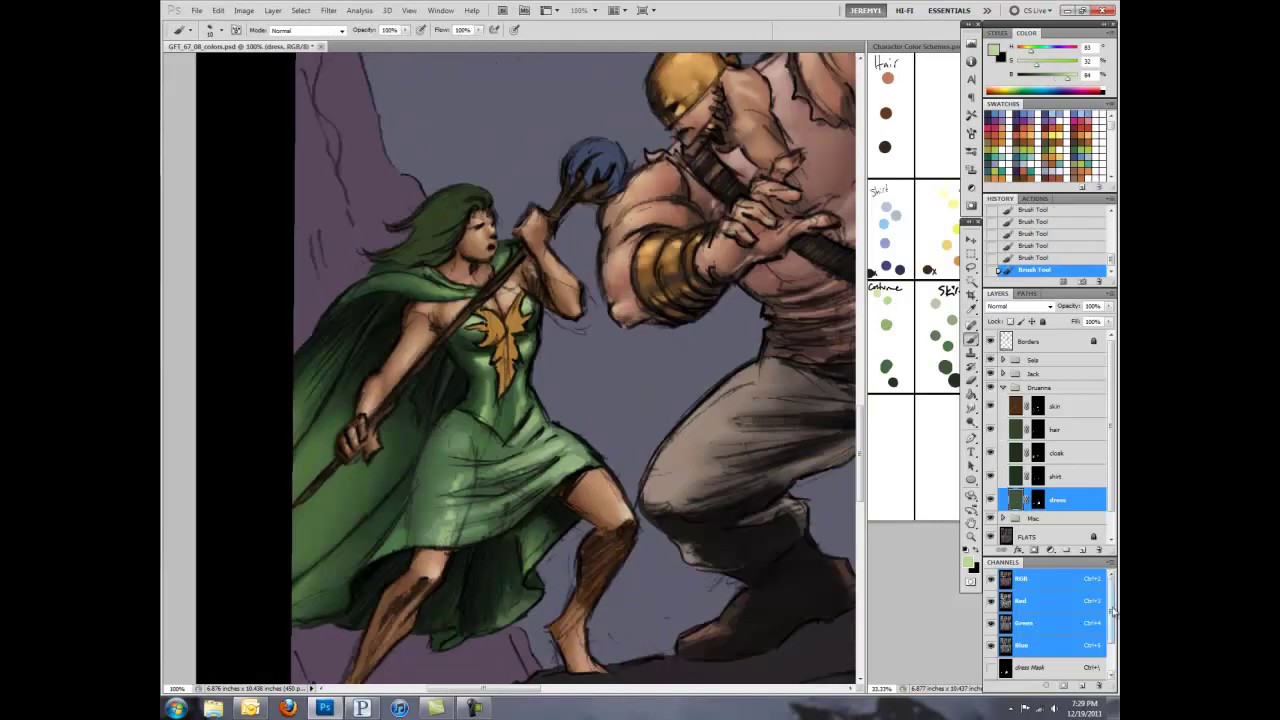
Step: Centre the view on the woman's green dress and return to the full RGB colour view
left_click(1030, 646)
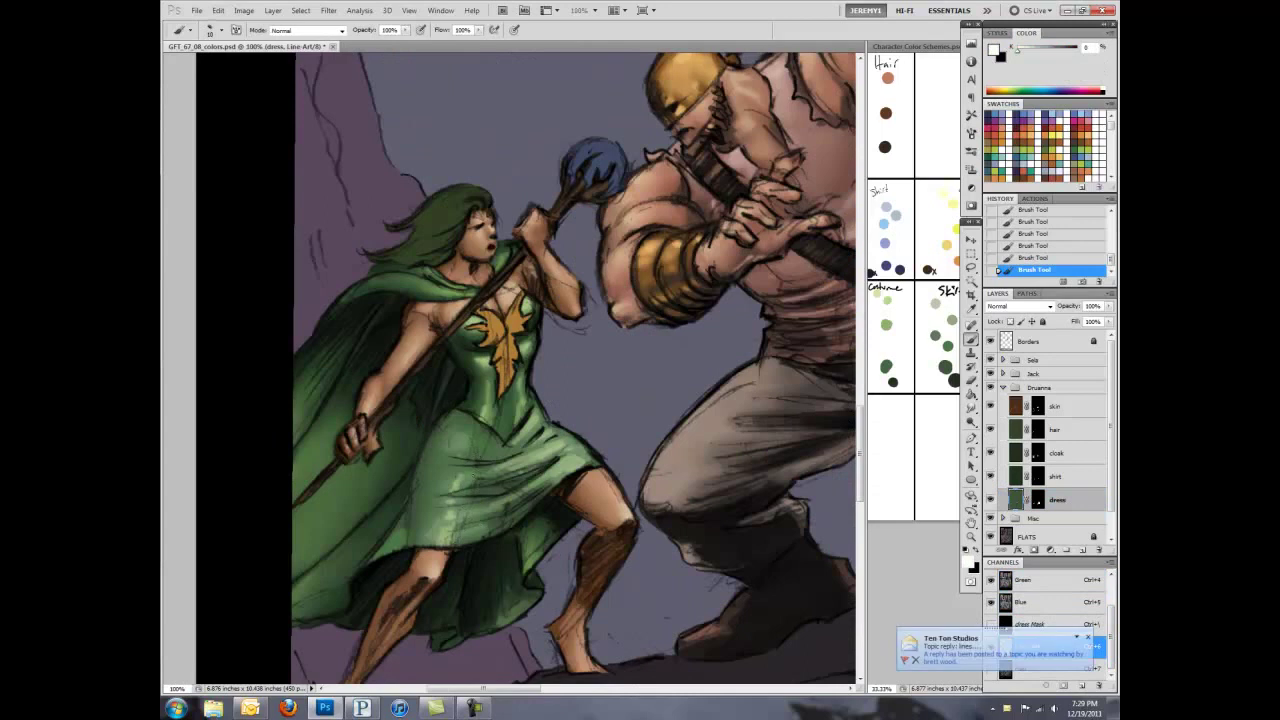
left_click_drag(451, 411, 341, 398)
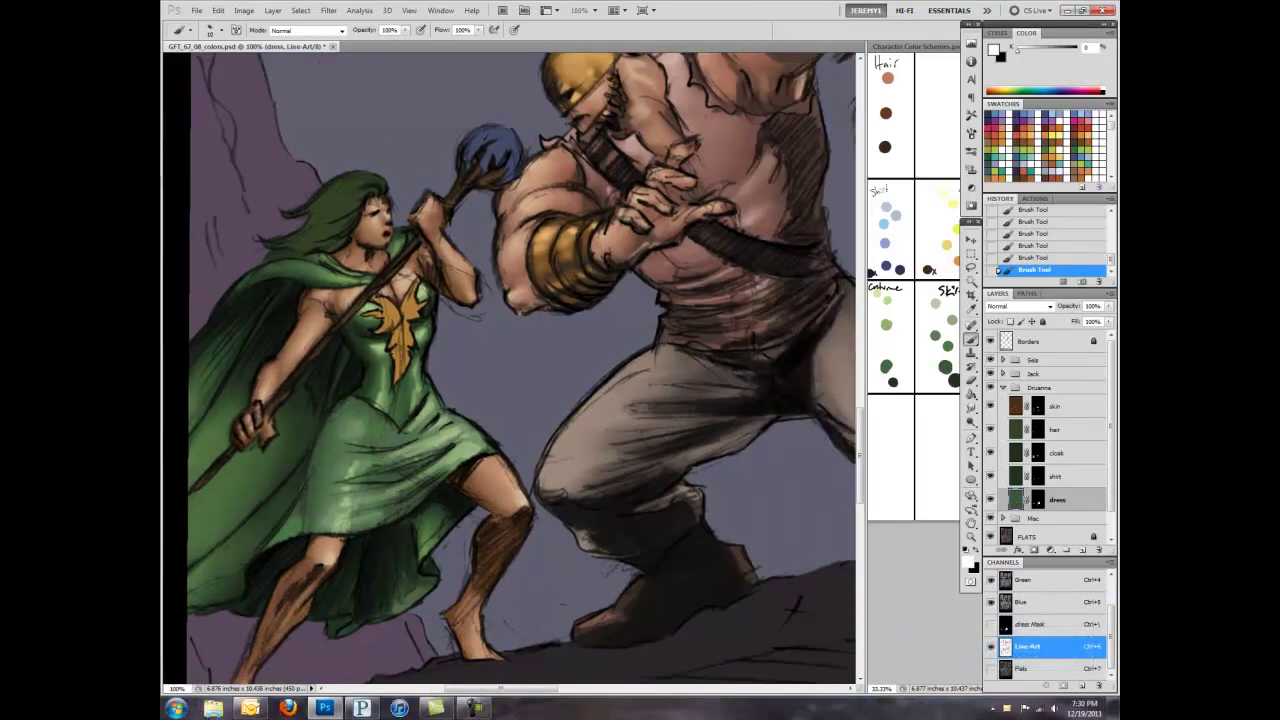
mouse_move(700, 515)
left_mouse_down()
mouse_move(673, 373)
mouse_move(590, 450)
left_mouse_up()
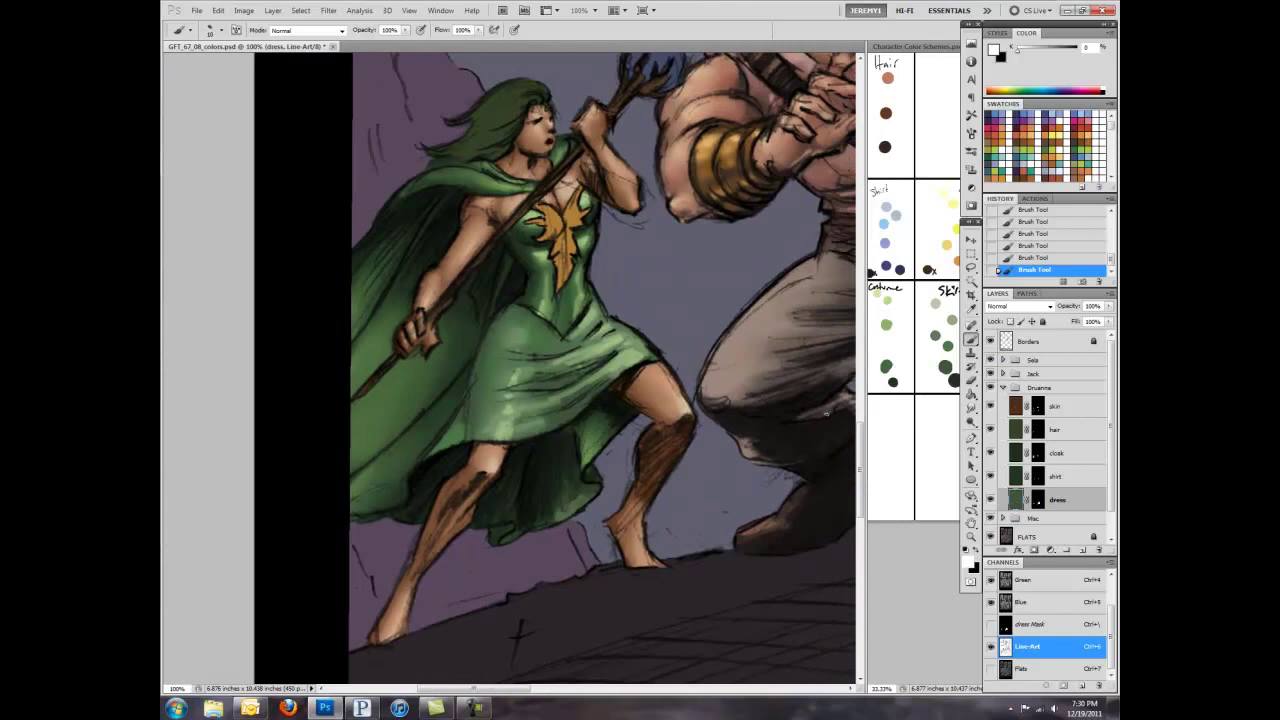
mouse_move(690, 340)
left_mouse_down()
mouse_move(665, 402)
mouse_move(599, 425)
left_mouse_up()
key("ctrl+2")
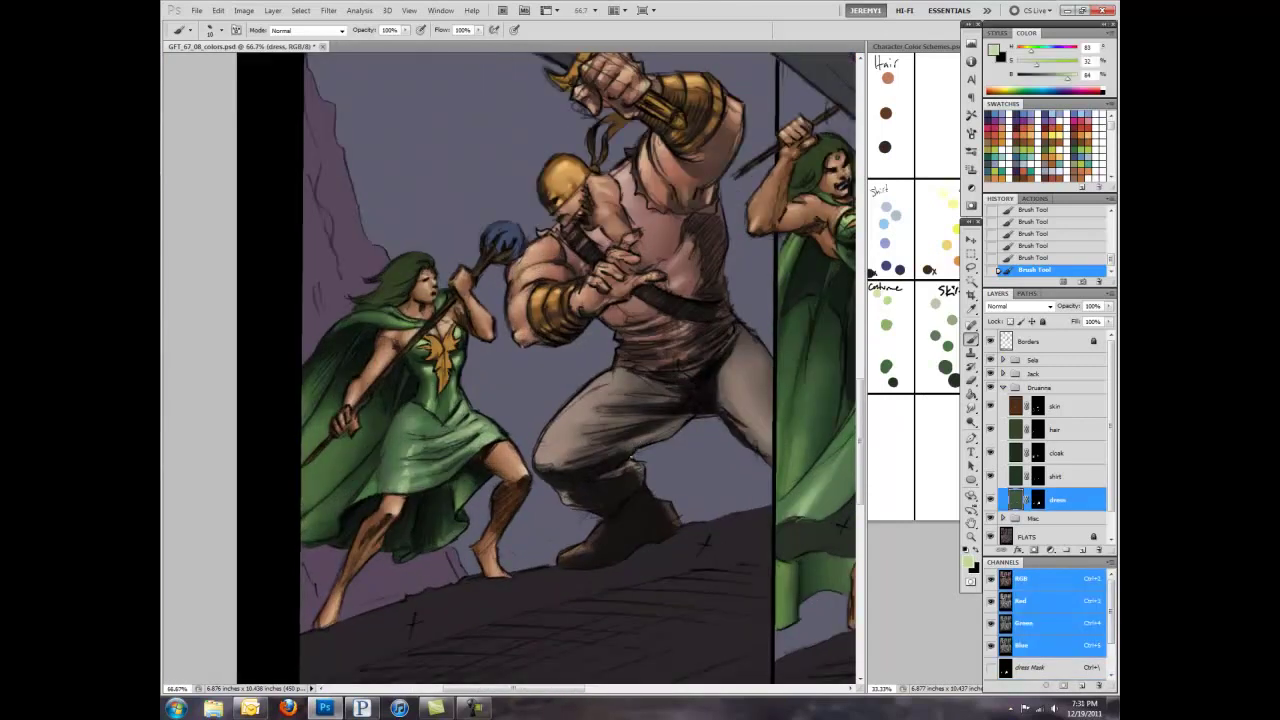
scroll(704, 390, "up", 1)
Step: Lighten the right-panel green skirt and smudge the new strokes to blend them
left_click_drag(700, 365, 790, 475)
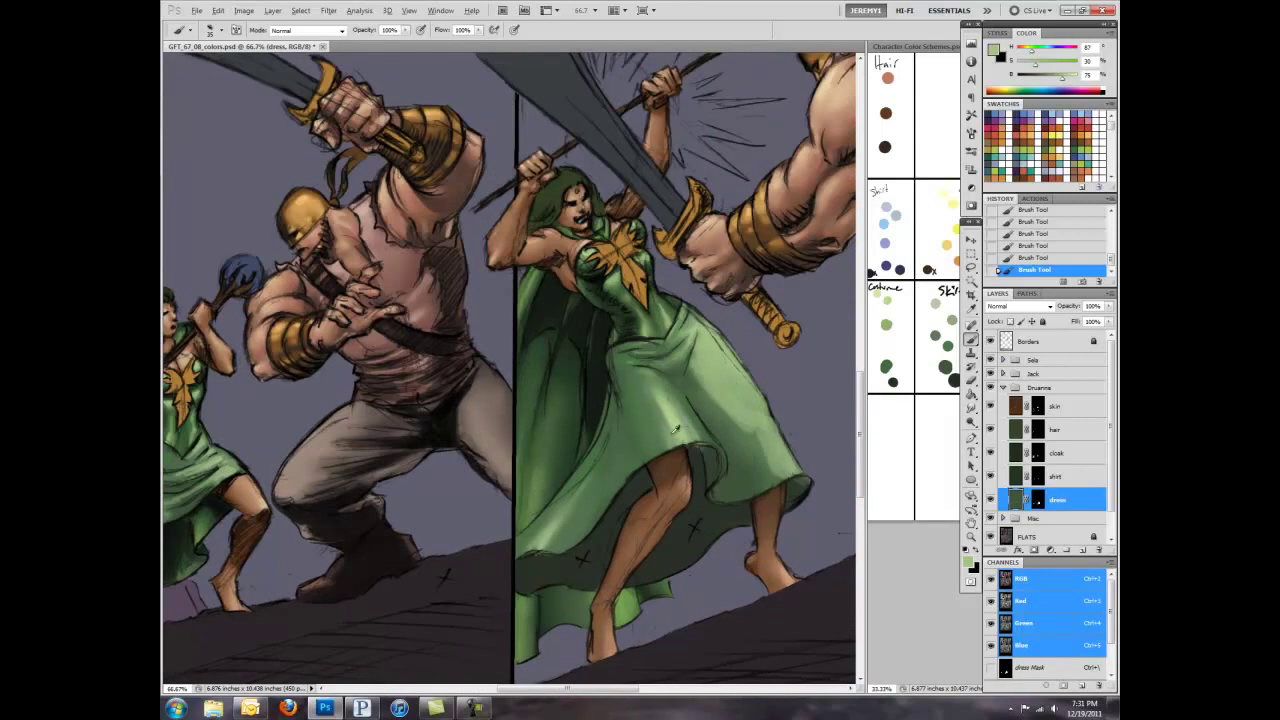
left_click_drag(740, 425, 775, 468)
left_click(689, 400, "alt")
left_click_drag(680, 372, 719, 424)
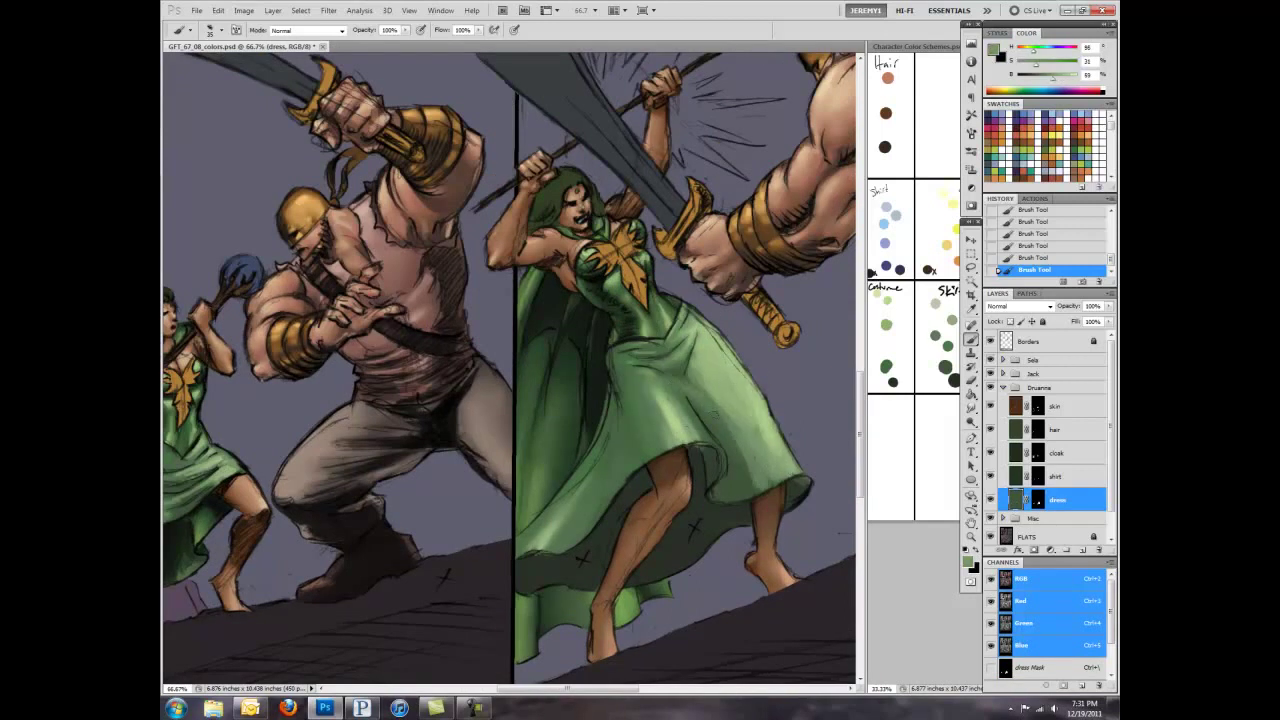
left_click(715, 430, "alt")
key("r")
left_click_drag(770, 478, 750, 496)
mouse_move(732, 368)
left_mouse_down()
mouse_move(720, 378)
mouse_move(778, 468)
left_mouse_up()
left_click_drag(674, 372, 662, 400)
Step: Check the whole page, then shade the dress hem and folds darker
scroll(510, 370, "left", 5)
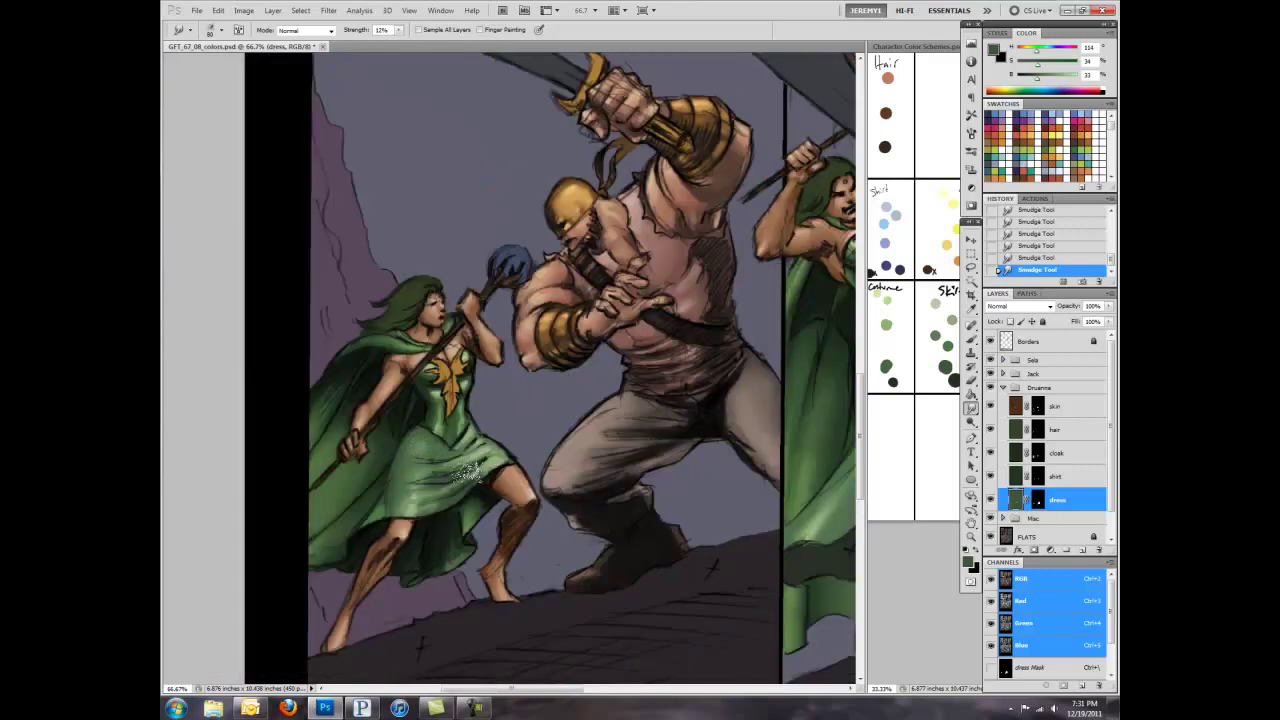
key("ctrl+minus")
key("ctrl+minus")
key("ctrl+minus")
key("ctrl+plus")
key("ctrl+plus")
key("ctrl+plus")
key("ctrl+minus")
key("b")
left_click(718, 385, "alt")
left_click_drag(659, 440, 695, 452)
mouse_move(765, 355)
left_mouse_down()
mouse_move(800, 410)
mouse_move(725, 450)
mouse_move(668, 458)
left_mouse_up()
Step: Darken the dress hem further with a new shading colour, then select the Line-Art channel
left_click(643, 452, "alt")
left_click_drag(790, 415, 760, 432)
left_click_drag(705, 438, 655, 455)
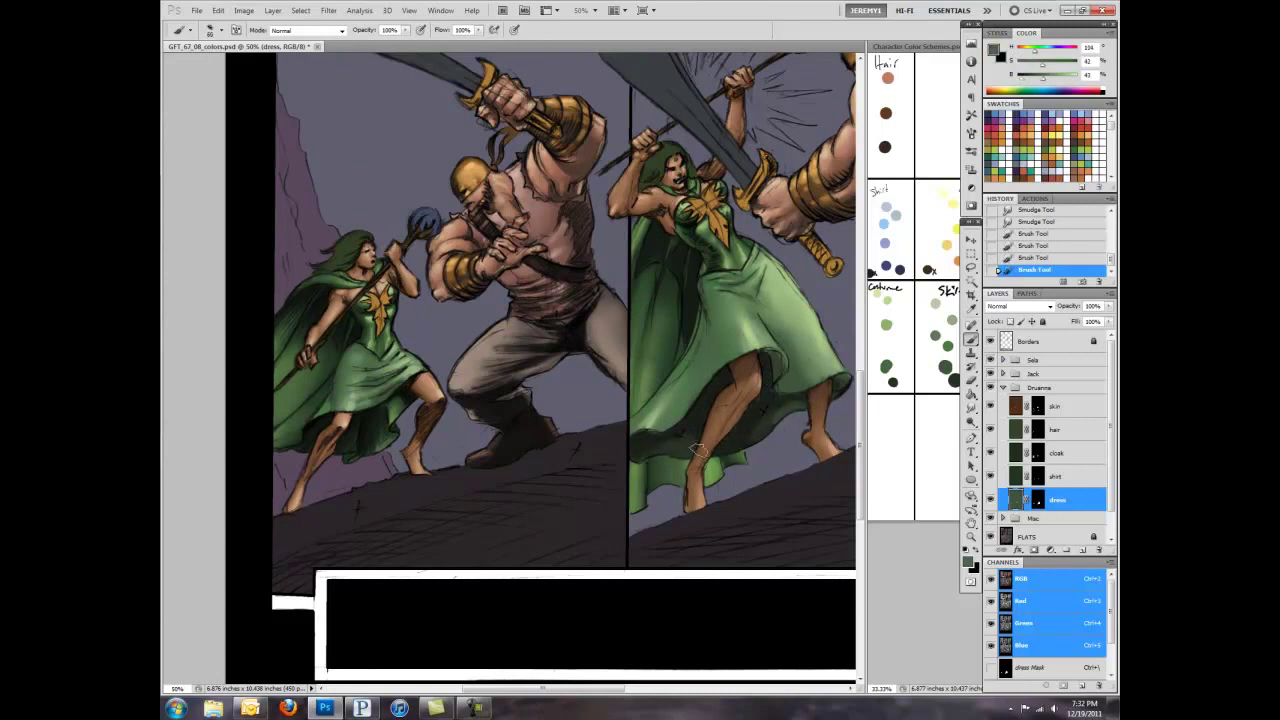
left_click_drag(762, 422, 715, 450)
key("r")
key("ctrl+6")
key("b")
scroll(849, 404, "down", 2)
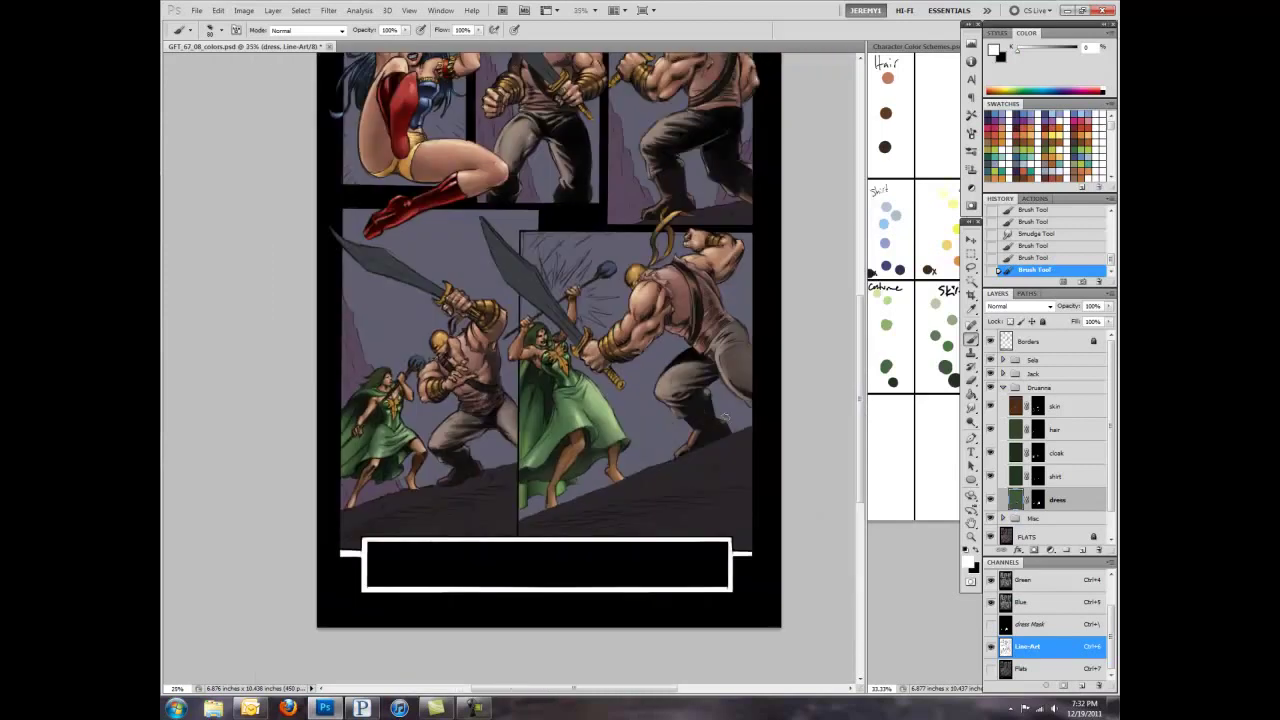
Step: Expand the Mac group and select its gold layer for painting
scroll(725, 416, "up", 1)
scroll(704, 431, "up", 2)
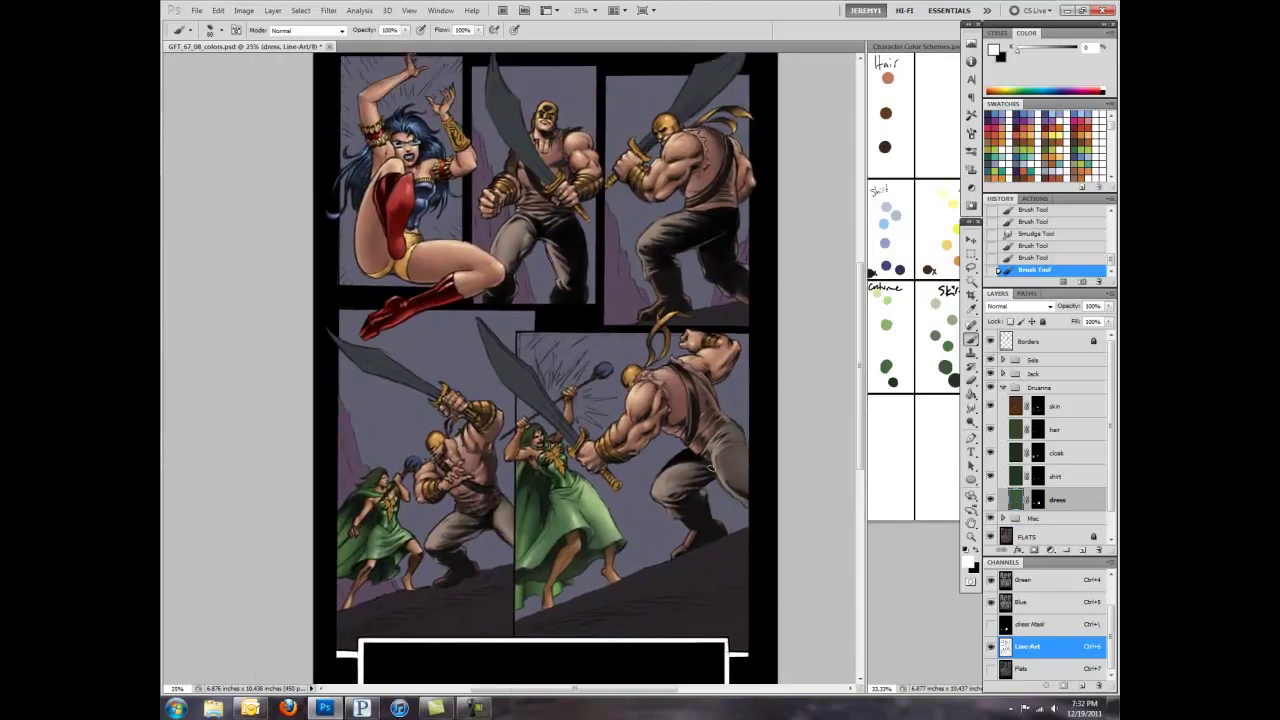
left_click(1003, 387)
left_click(1003, 401)
left_click(1060, 420)
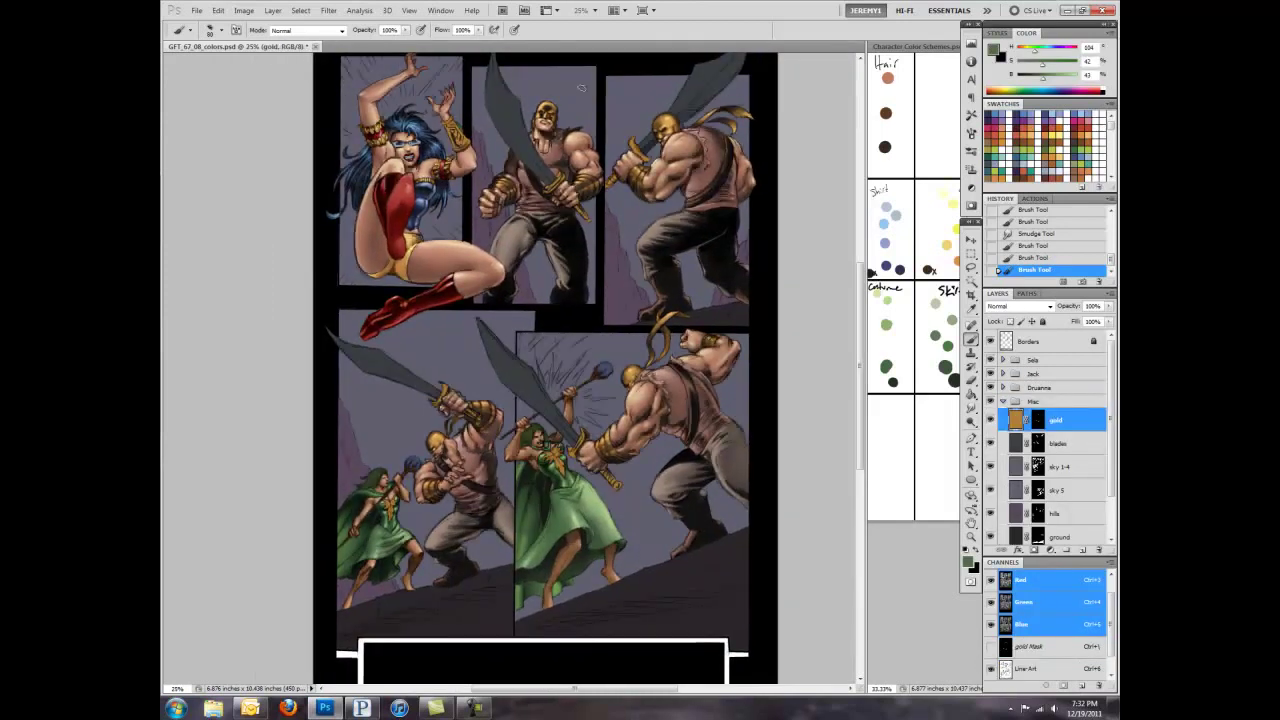
scroll(580, 450, "up", 3)
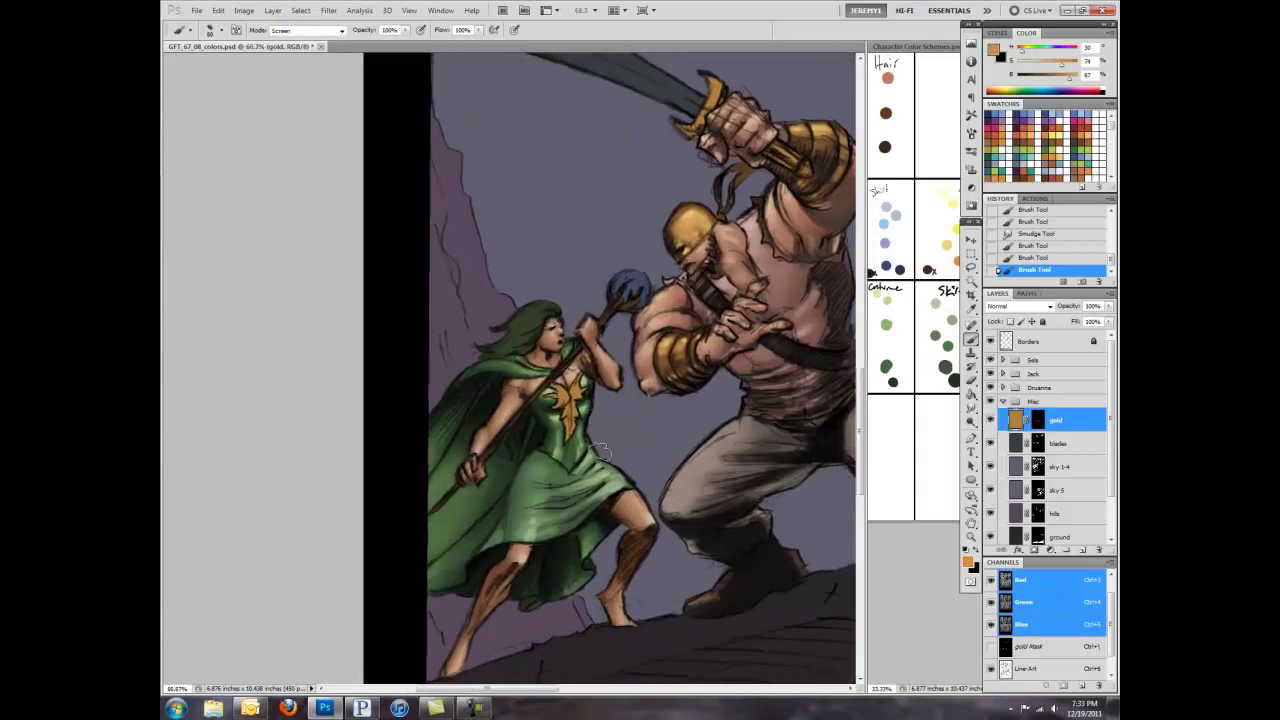
scroll(596, 451, "up", 2)
scroll(549, 356, "down", 1)
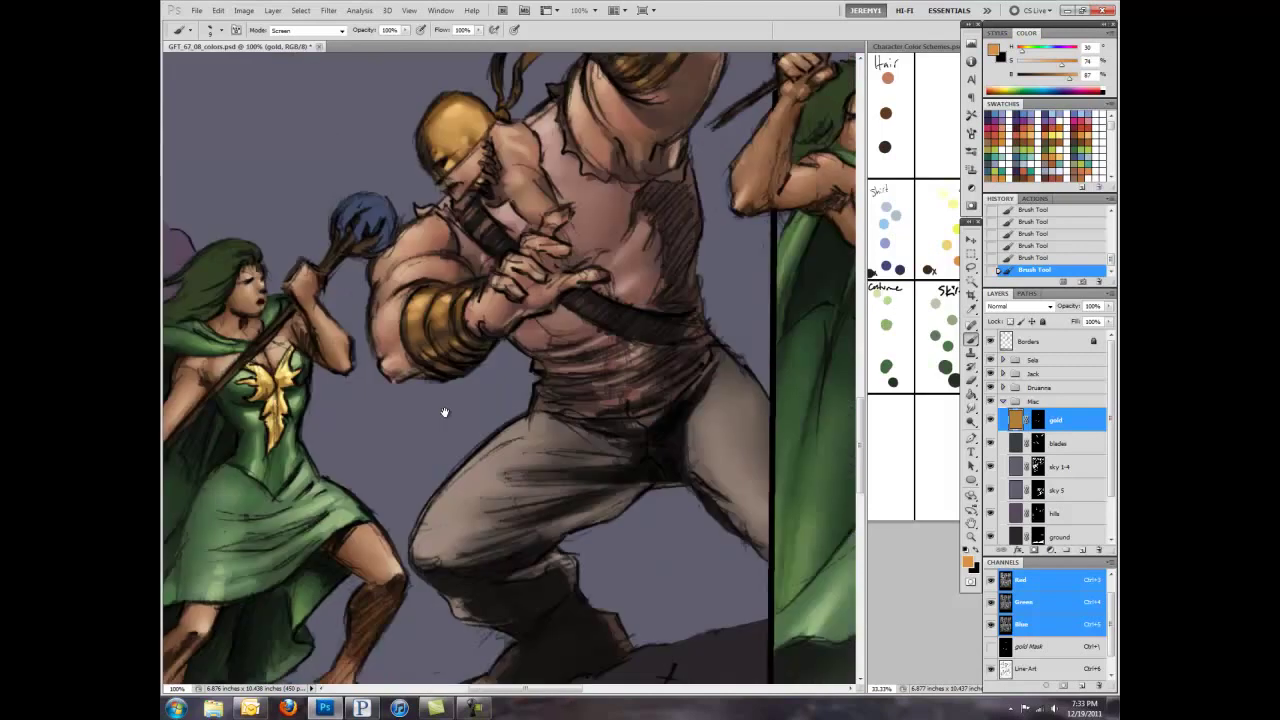
Step: Brighten the gold sword guard in the sword-clash panel with a Screen-mode highlight
left_click_drag(534, 415, 599, 545)
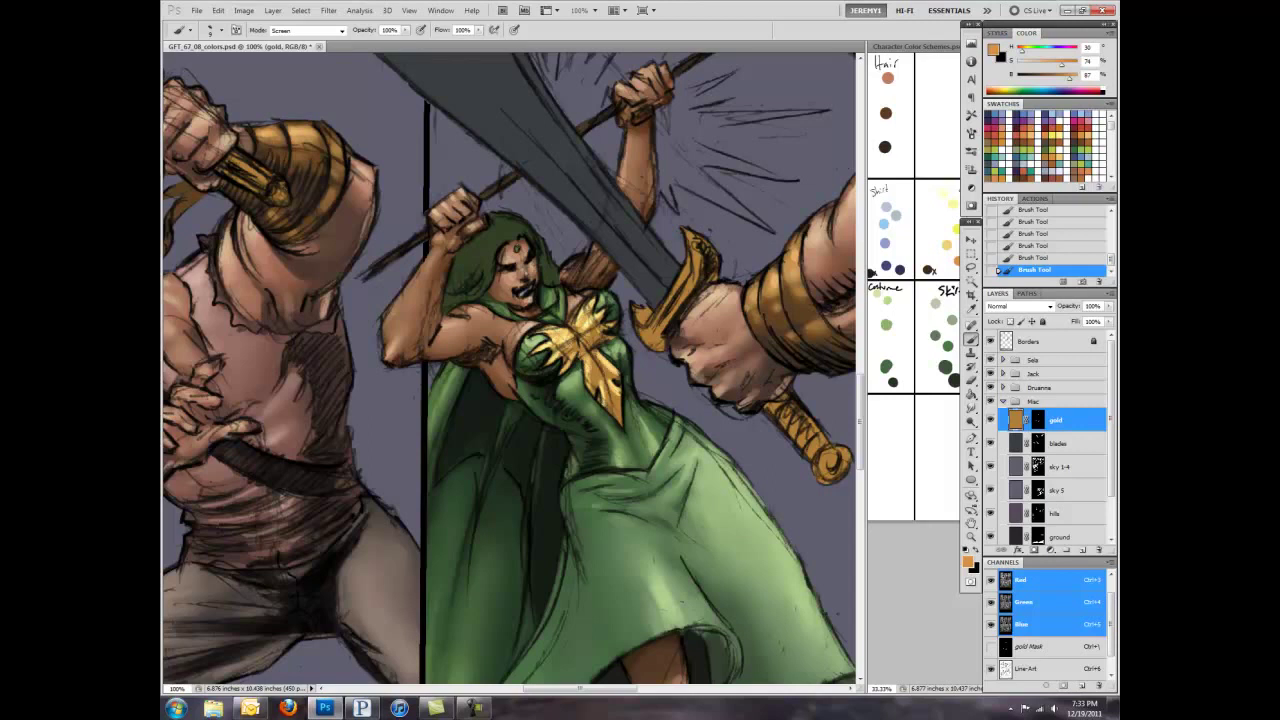
left_click_drag(617, 414, 586, 433)
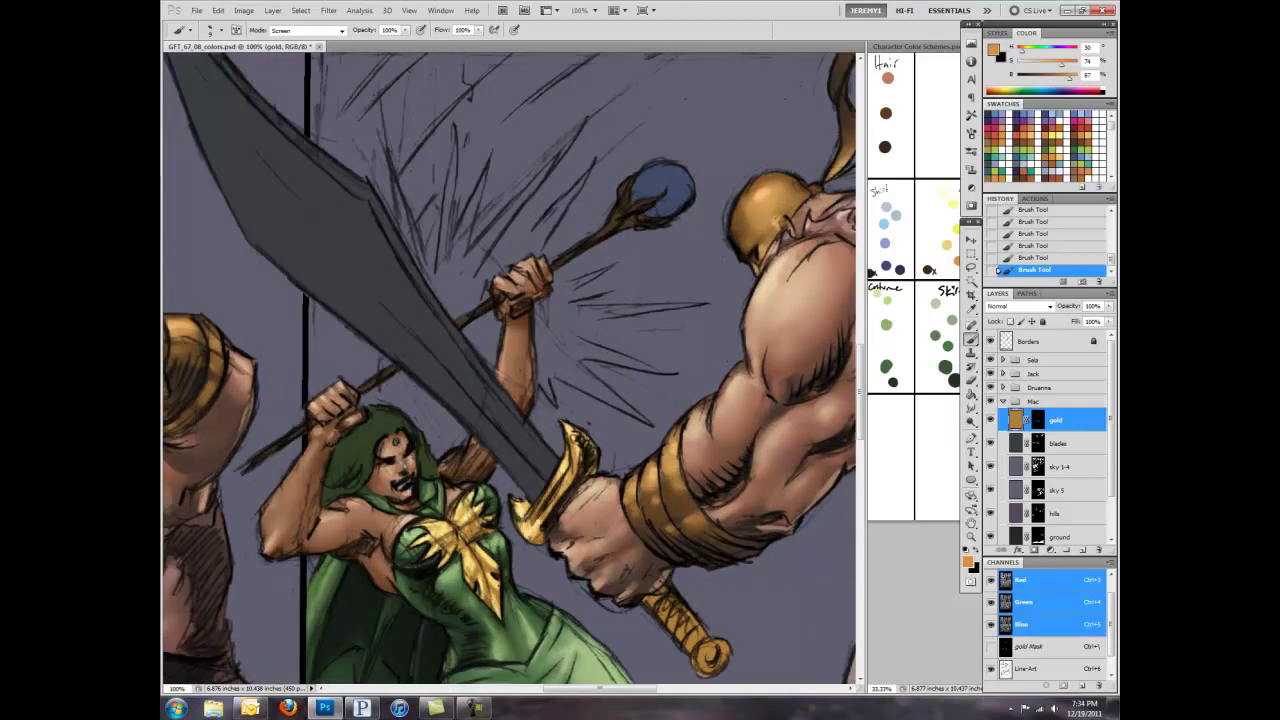
left_click_drag(672, 604, 497, 404)
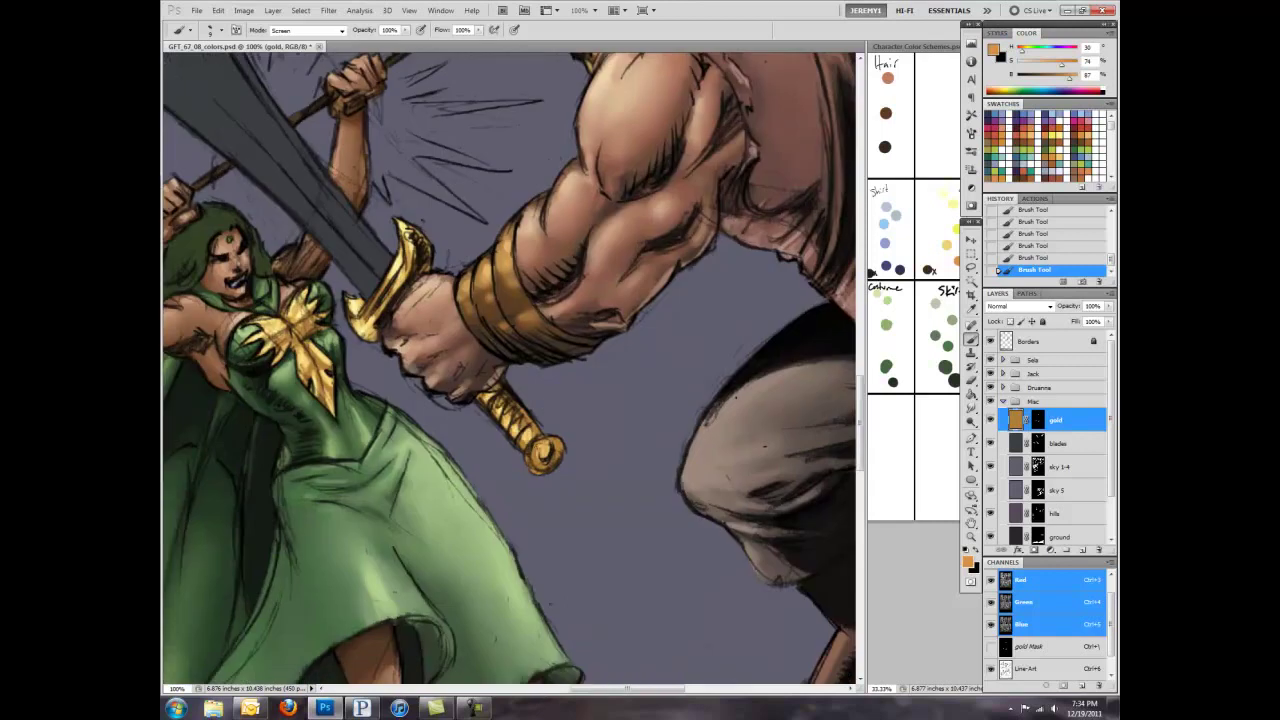
scroll(555, 444, "up", 5)
scroll(555, 444, "up", 2)
scroll(555, 444, "up", 5)
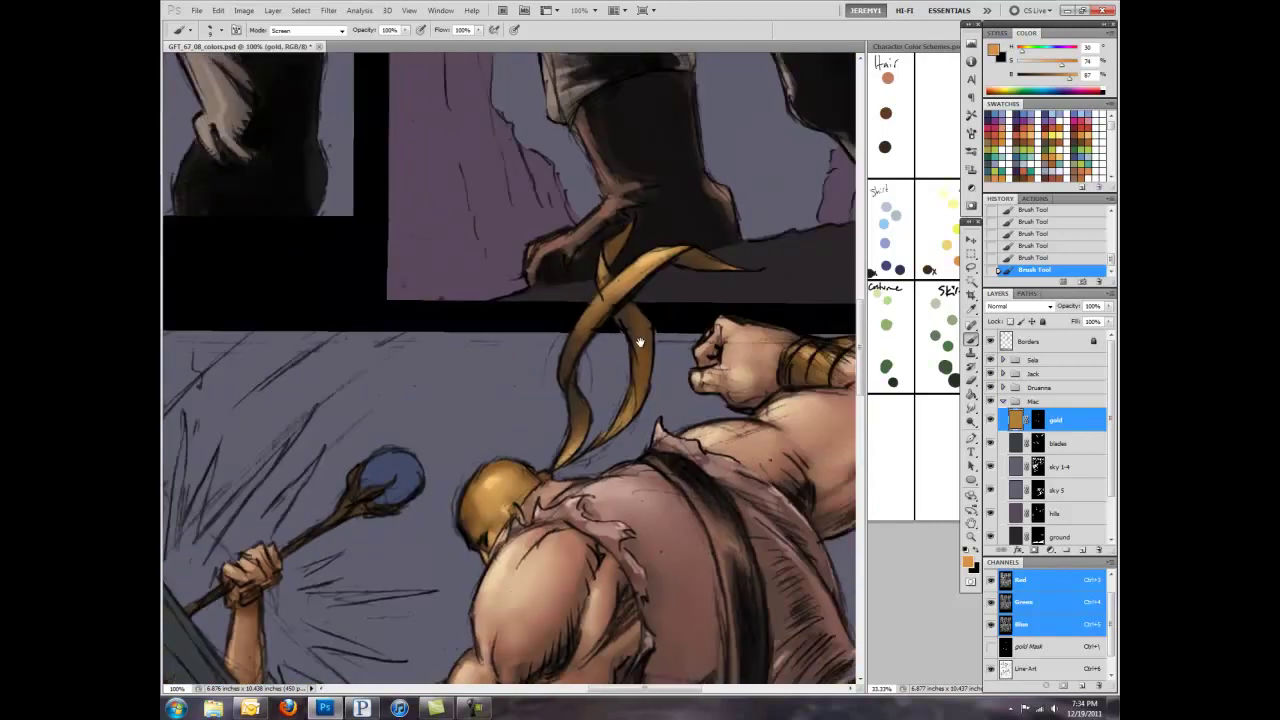
scroll(545, 338, "right", 5)
scroll(544, 336, "up", 2)
scroll(544, 336, "right", 2)
left_click_drag(468, 355, 530, 437)
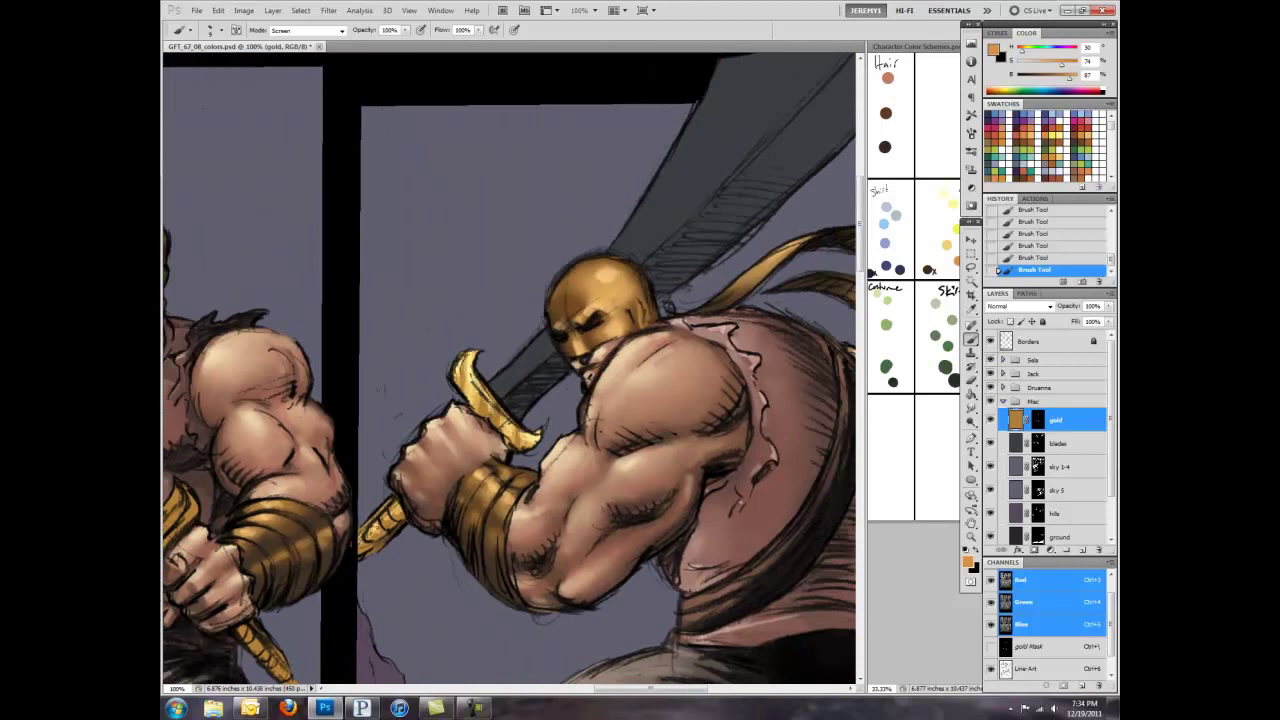
Step: Brighten the gold bracer on the scimitar warrior's raised forearm
scroll(560, 445, "left", 10)
scroll(560, 445, "up", 2)
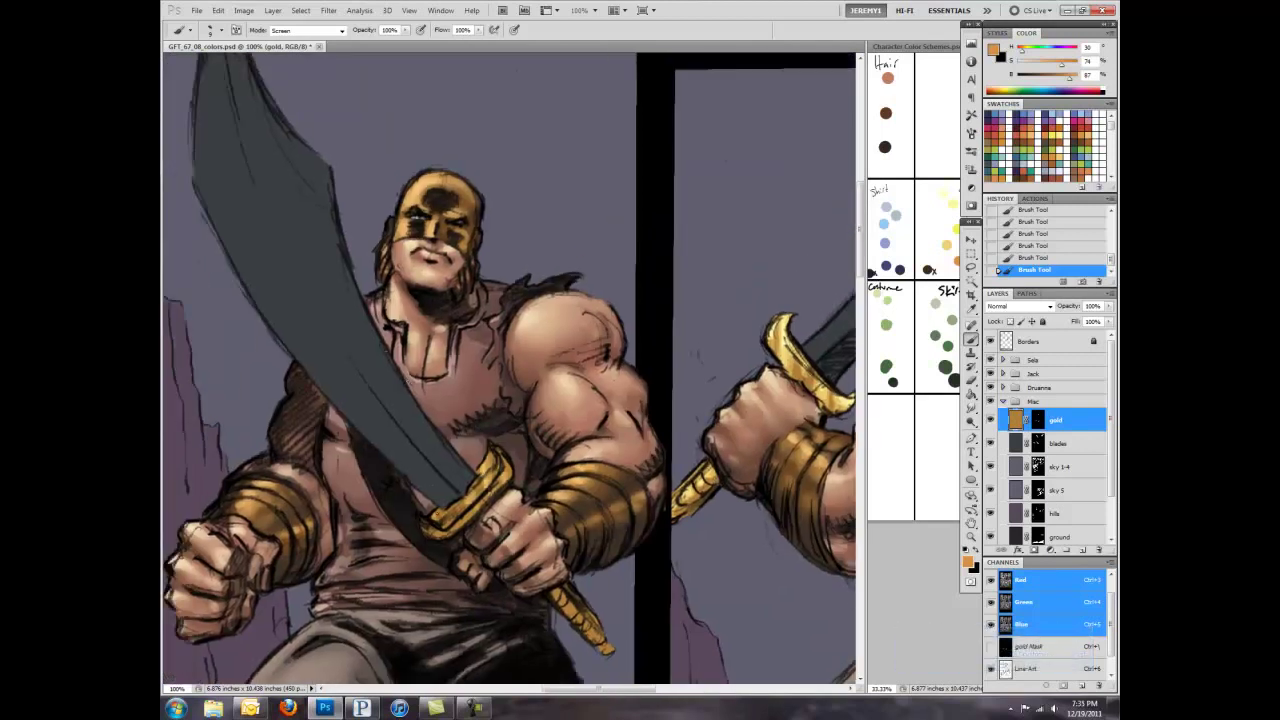
mouse_move(495, 454)
left_mouse_down()
mouse_move(455, 374)
mouse_move(532, 420)
left_mouse_up()
scroll(510, 370, "left", 8)
scroll(510, 370, "up", 5)
left_click_drag(485, 370, 560, 455)
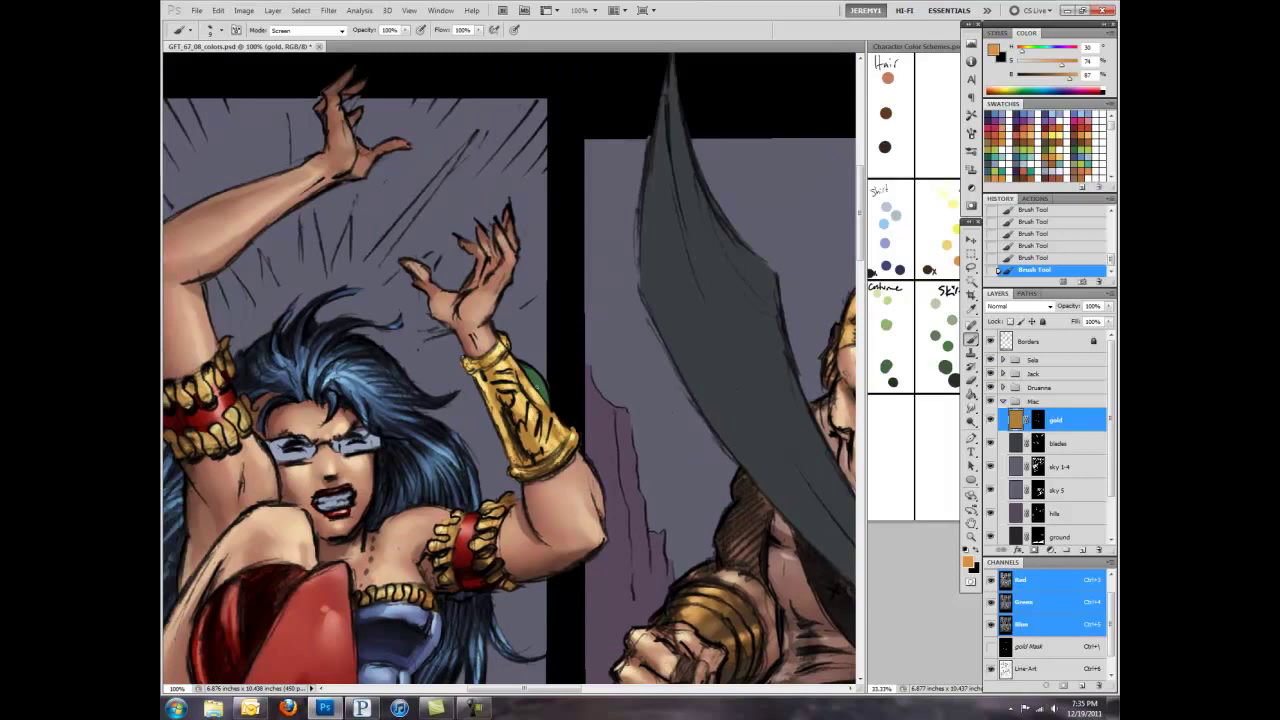
Step: Bring the lower figures into view and select the blades layer
scroll(552, 446, "down", 3)
scroll(600, 500, "down", 2)
scroll(610, 520, "down", 2)
scroll(634, 540, "up", 1)
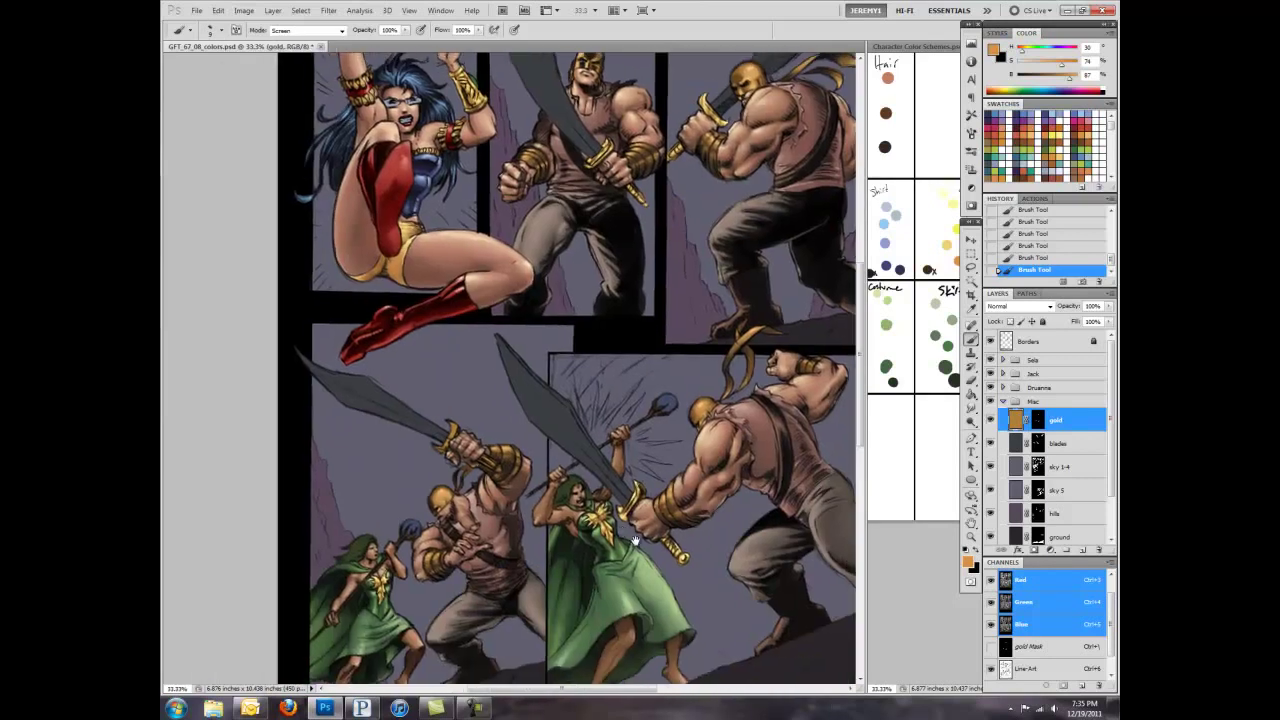
scroll(390, 445, "up", 1)
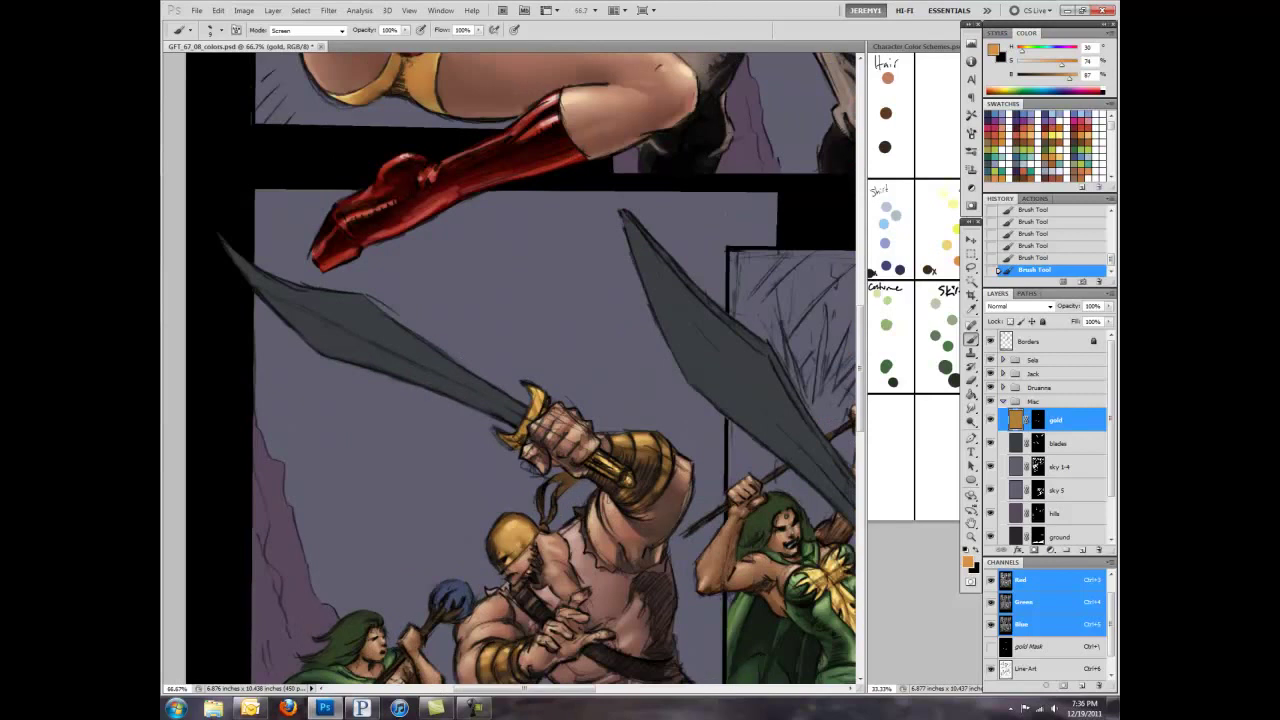
left_click_drag(504, 436, 564, 261)
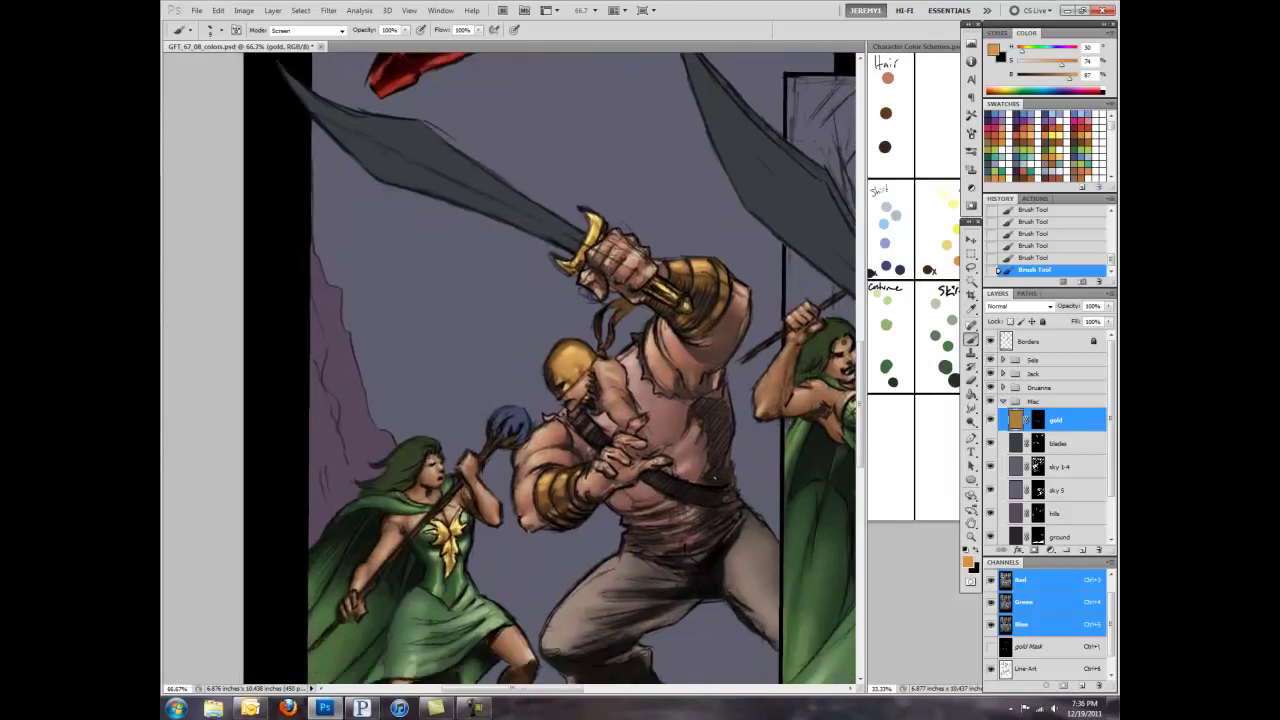
scroll(1052, 475, "down", 1)
left_click(1058, 425)
Step: Brighten a small patch of the sword blade near the boot
mouse_move(631, 209)
left_mouse_down()
mouse_move(631, 404)
mouse_move(450, 350)
mouse_move(285, 265)
mouse_move(585, 428)
mouse_move(316, 298)
mouse_move(580, 437)
left_mouse_up()
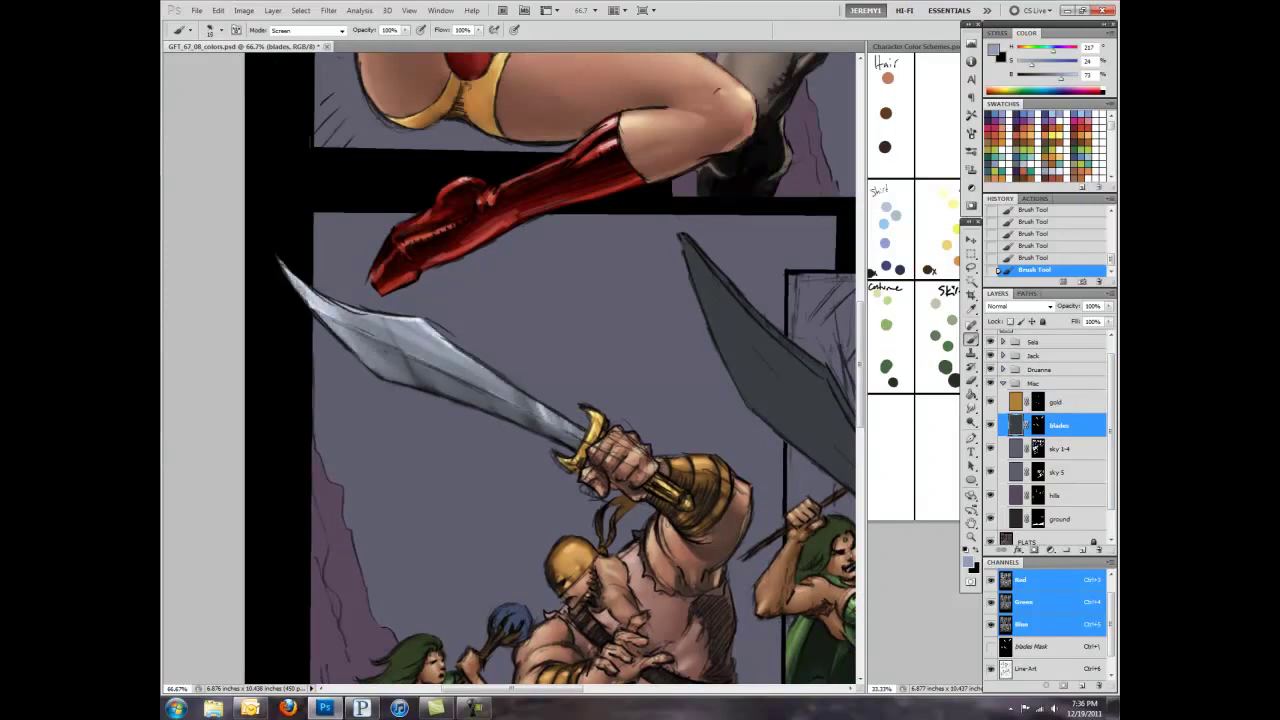
left_click_drag(440, 342, 482, 386)
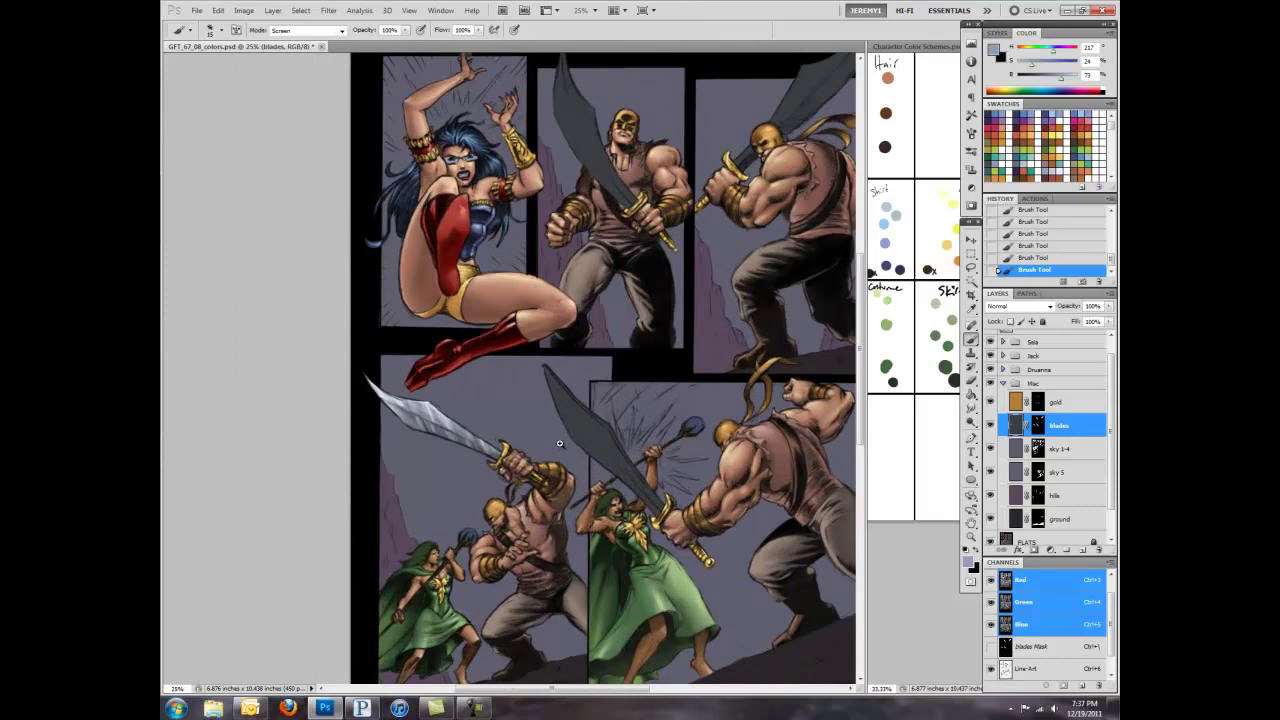
left_click_drag(235, 428, 285, 414)
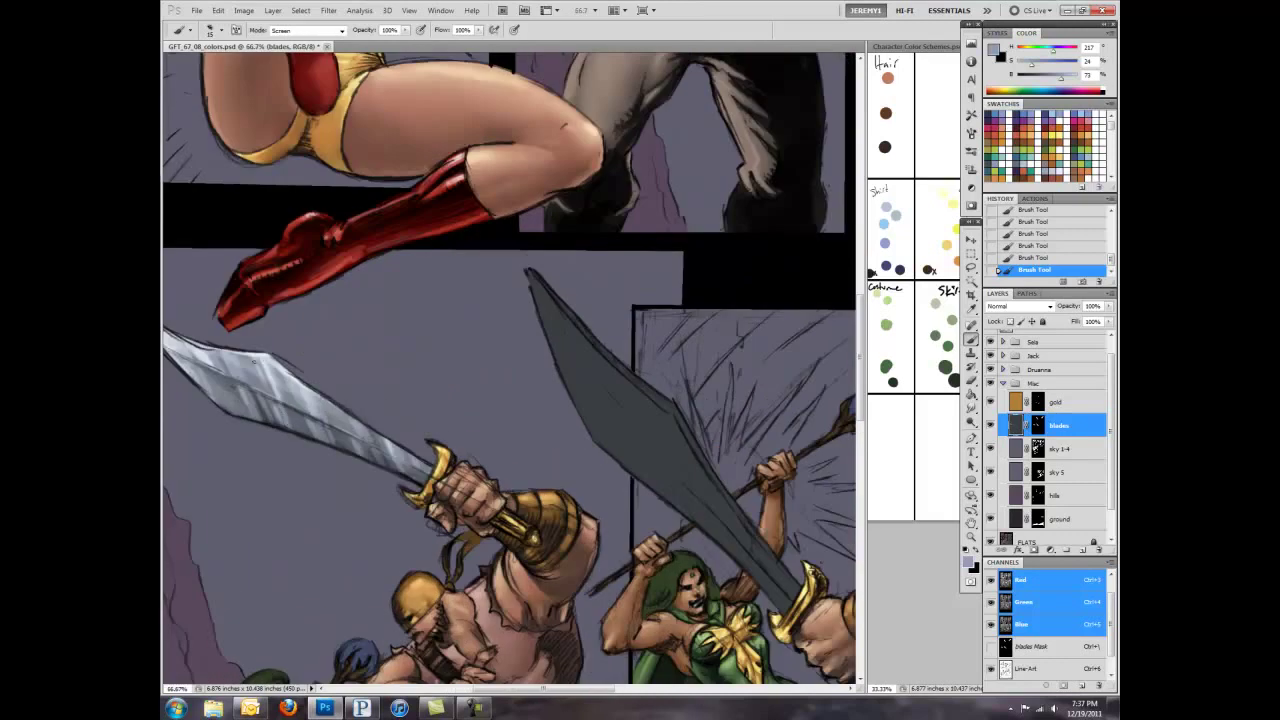
left_click_drag(370, 403, 500, 463)
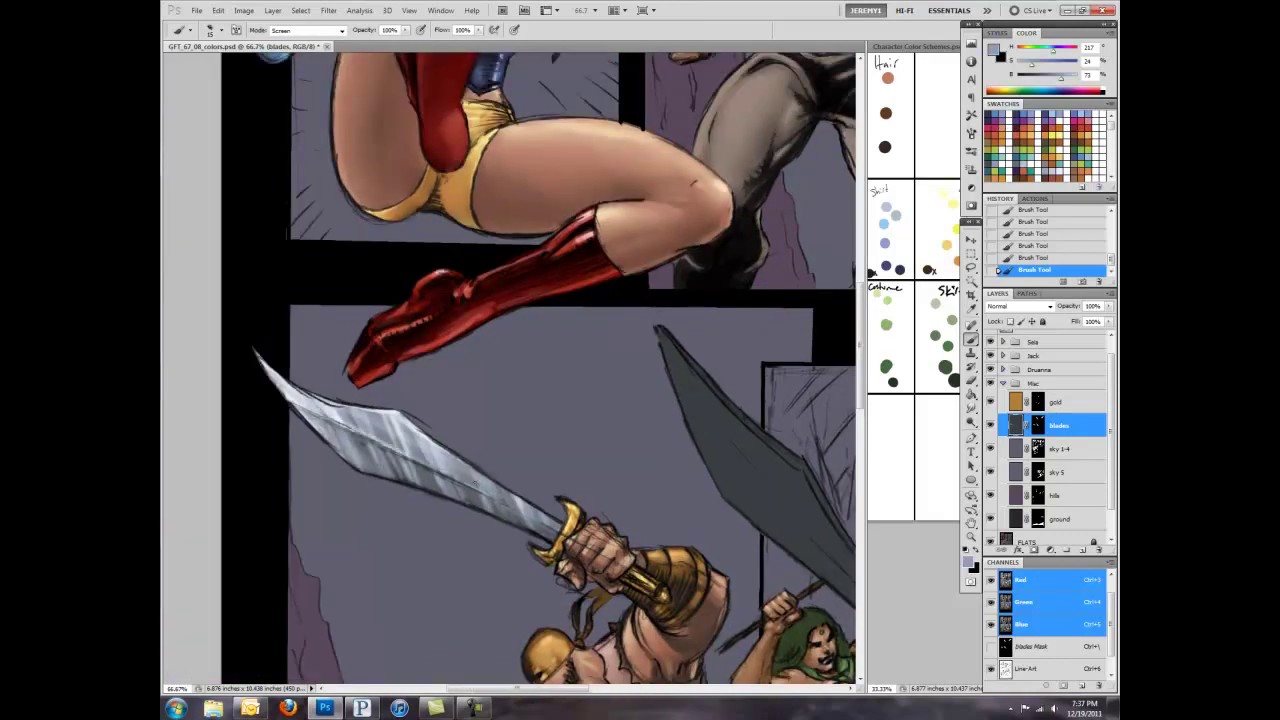
scroll(714, 421, "down", 2)
scroll(714, 421, "down", 1)
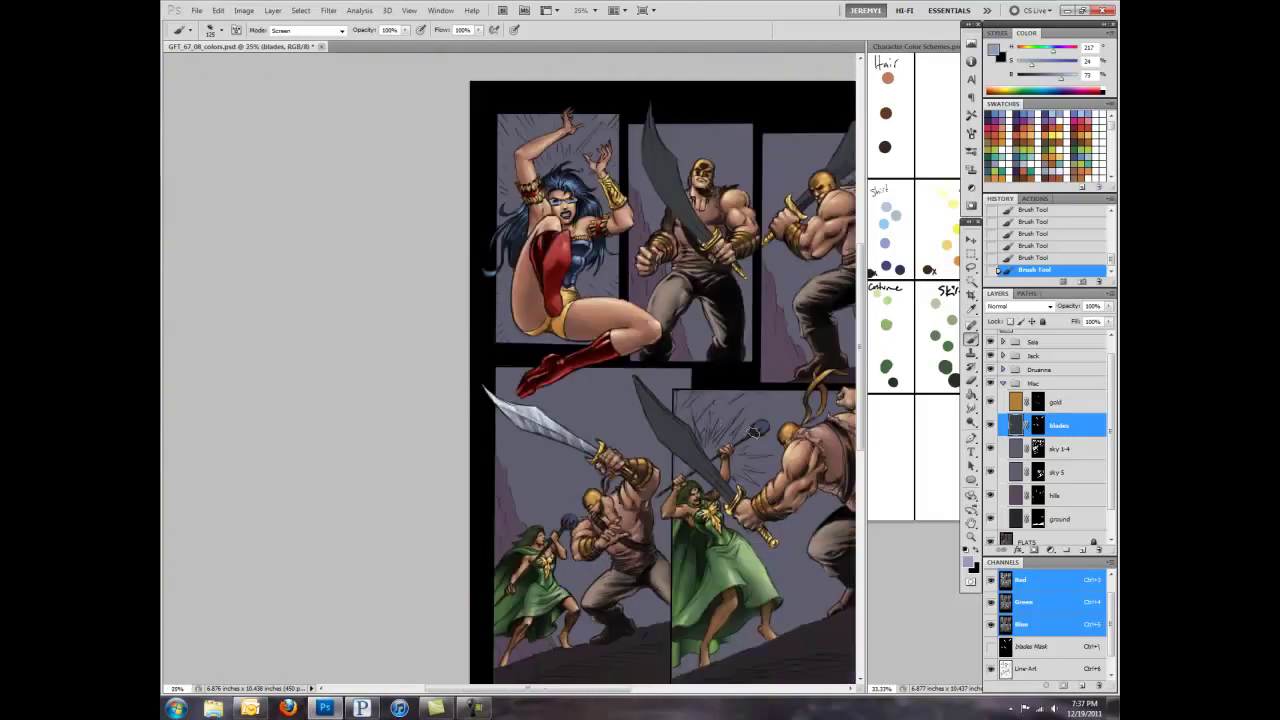
scroll(757, 430, "up", 2)
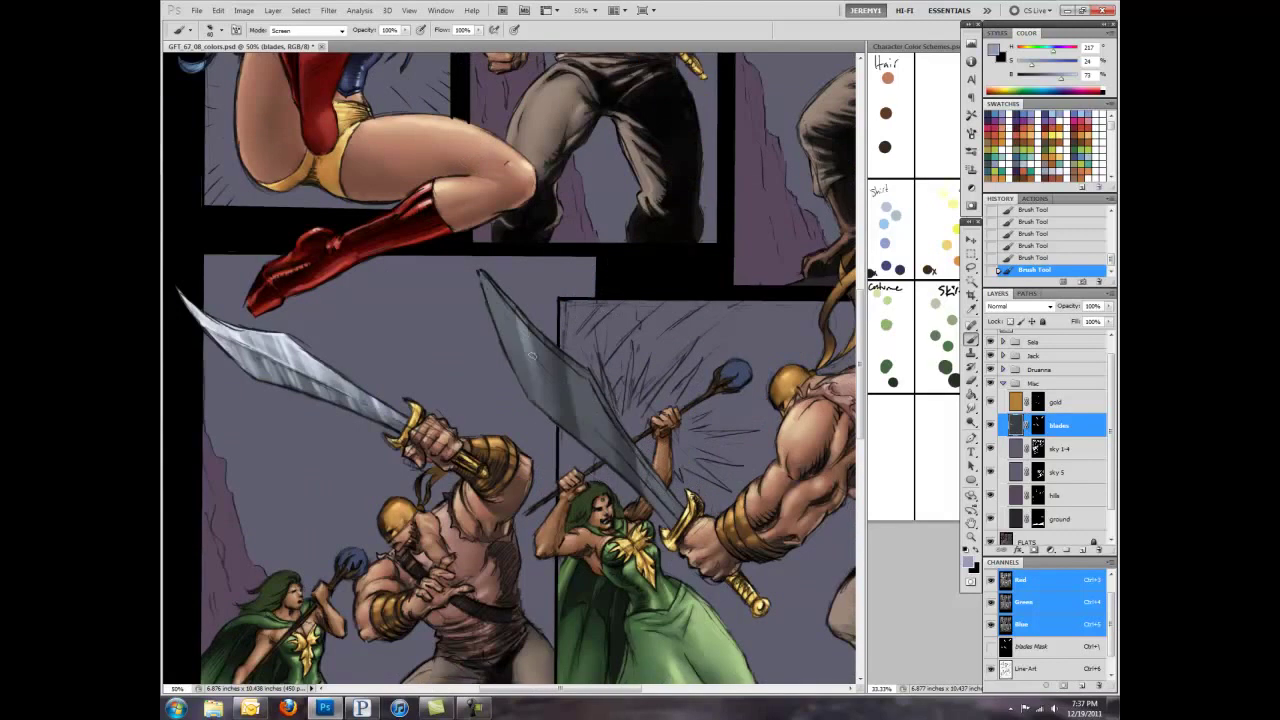
Step: Paint steel highlights along the large blade from tip toward hilt
left_click_drag(482, 275, 548, 415)
mouse_move(578, 370)
left_mouse_down()
mouse_move(645, 490)
mouse_move(682, 524)
left_mouse_up()
left_click_drag(585, 440, 543, 340)
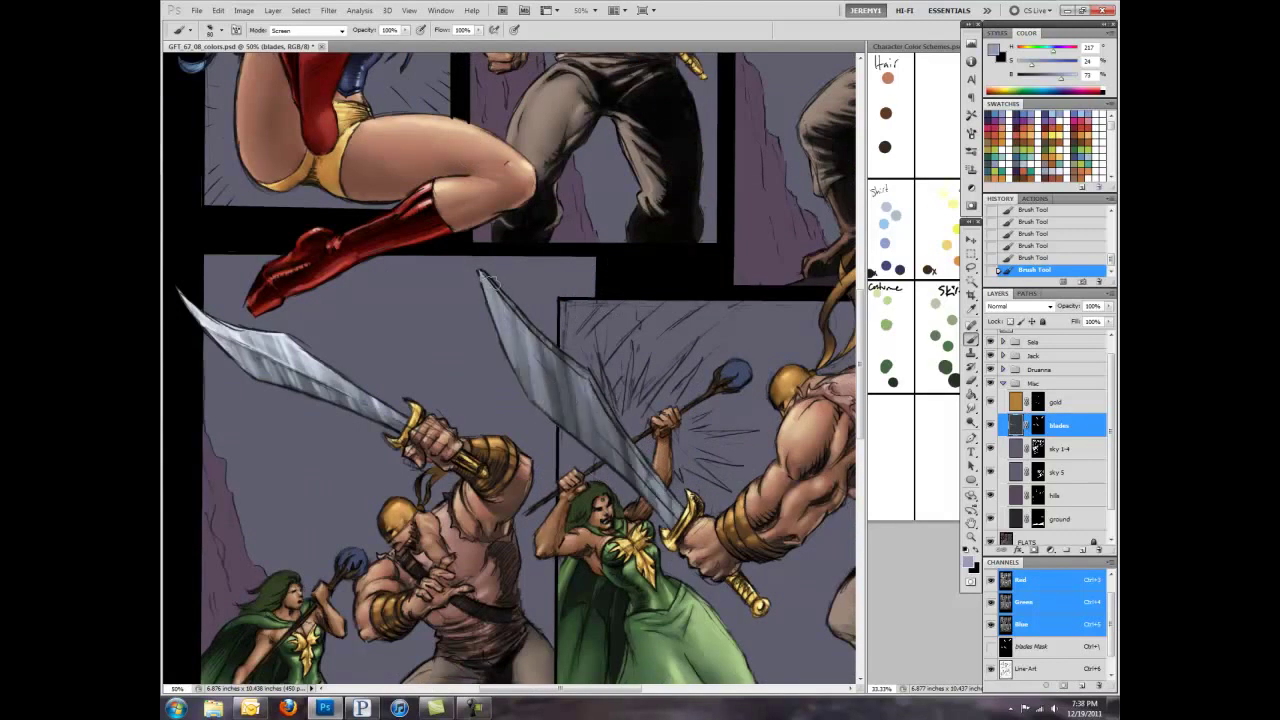
left_click_drag(486, 280, 590, 412)
left_click_drag(580, 410, 682, 520)
mouse_move(495, 292)
left_mouse_down()
mouse_move(625, 445)
mouse_move(600, 388)
mouse_move(684, 510)
left_mouse_up()
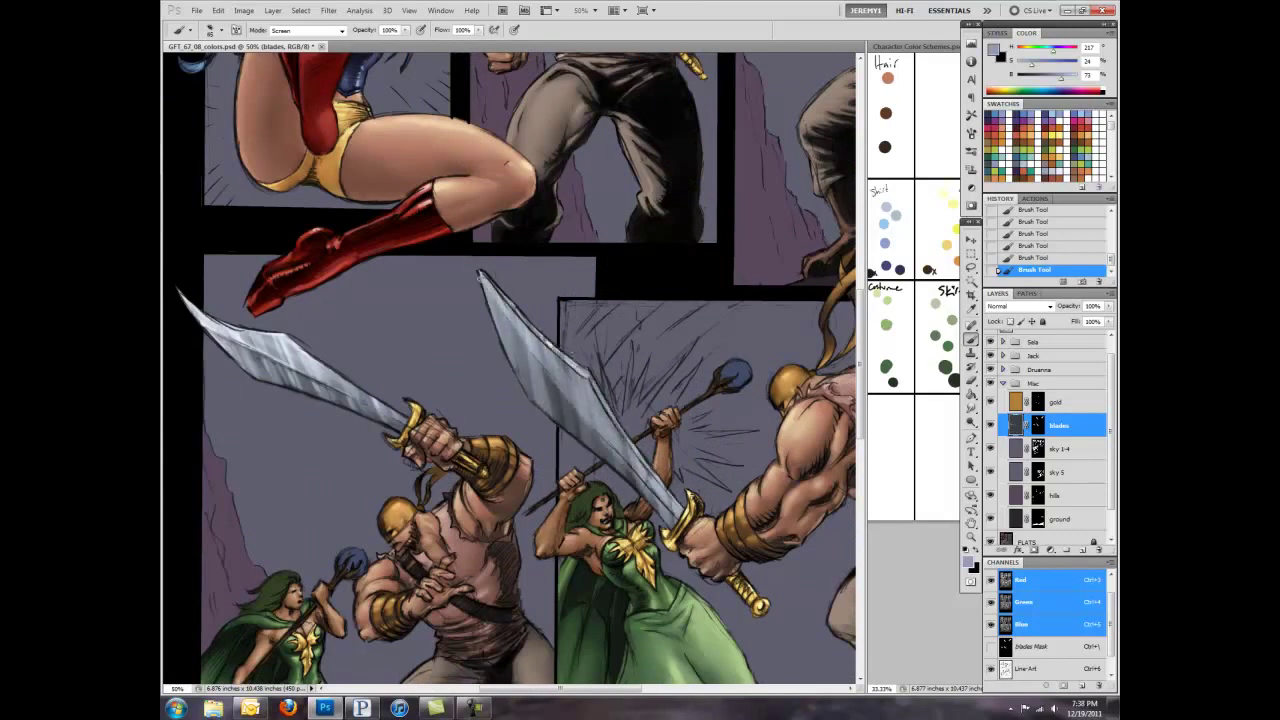
left_click_drag(639, 356, 558, 354)
Step: Paint grey highlights on both blades in the top panels, mainly the left blade
key("ctrl+plus")
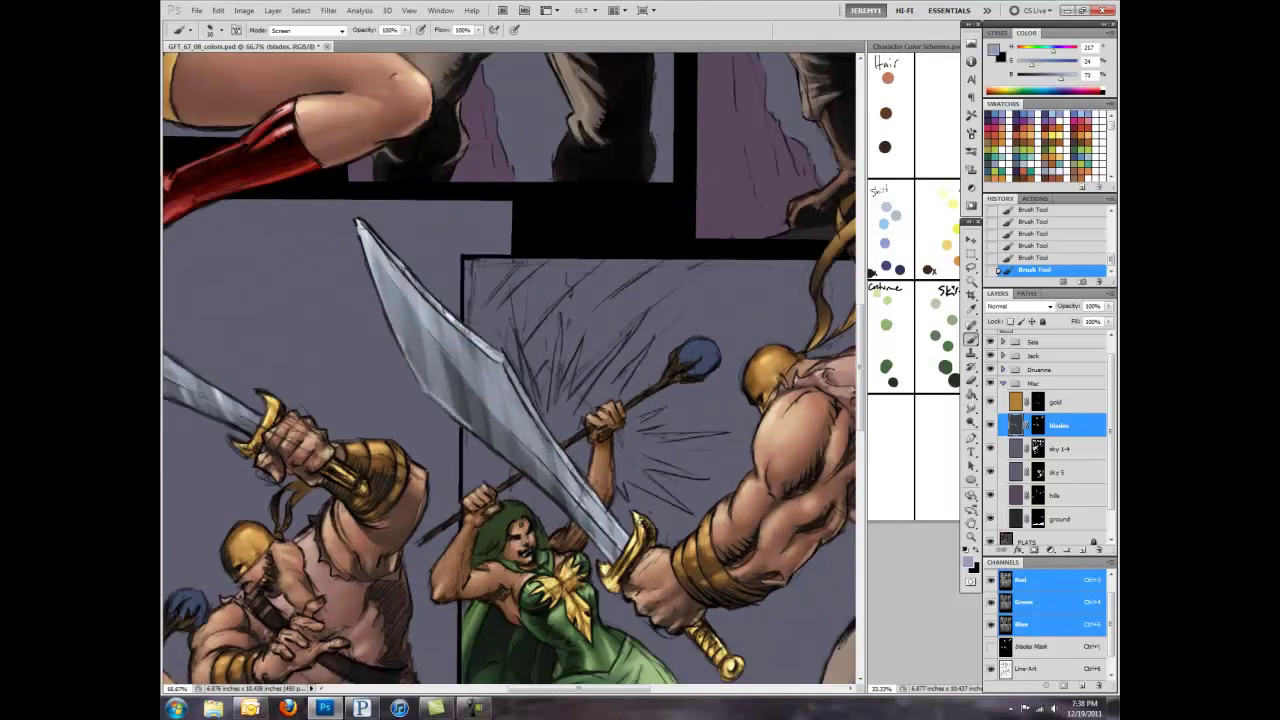
key("ctrl+minus")
mouse_move(424, 419)
left_mouse_down()
mouse_move(544, 385)
mouse_move(740, 160)
left_mouse_up()
mouse_move(340, 450)
left_mouse_down()
mouse_move(232, 160)
mouse_move(500, 220)
mouse_move(535, 430)
left_mouse_up()
left_click_drag(559, 329, 600, 500)
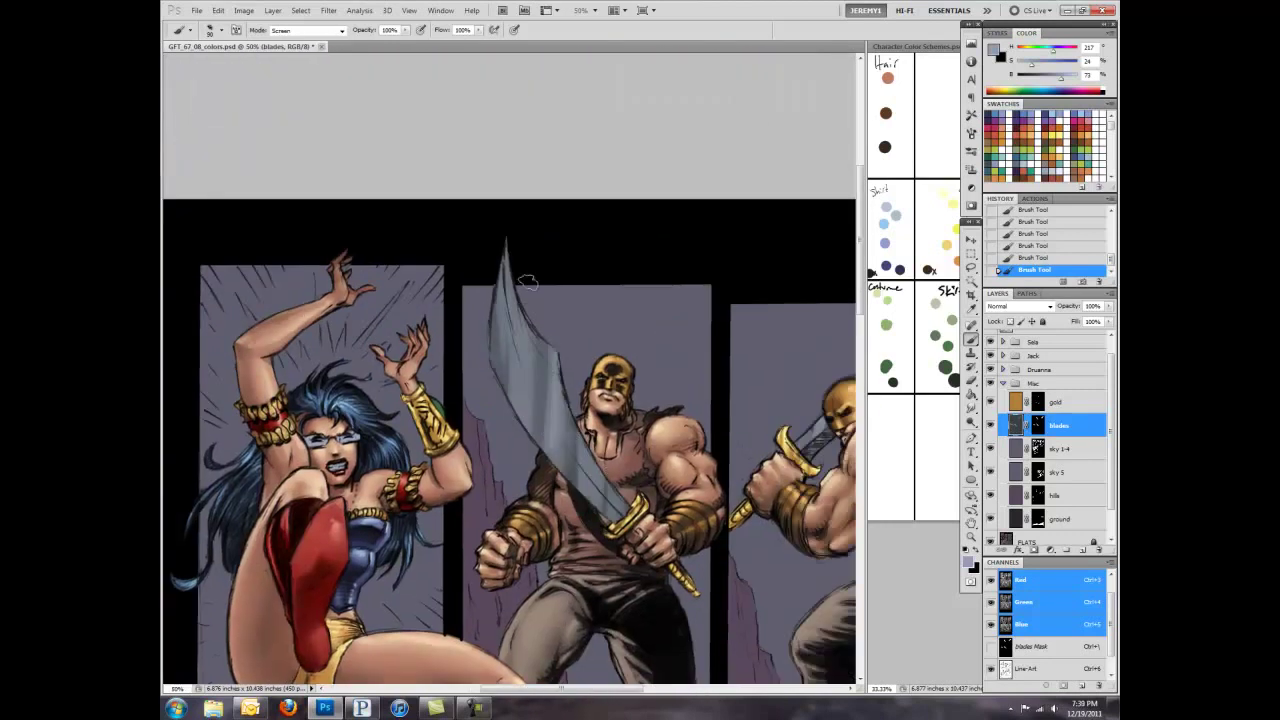
left_click_drag(600, 400, 300, 422)
Step: Brighten the right warrior's blade from tip to hilt
left_click_drag(705, 225, 590, 400)
left_click_drag(560, 360, 500, 450)
left_click_drag(700, 235, 592, 362)
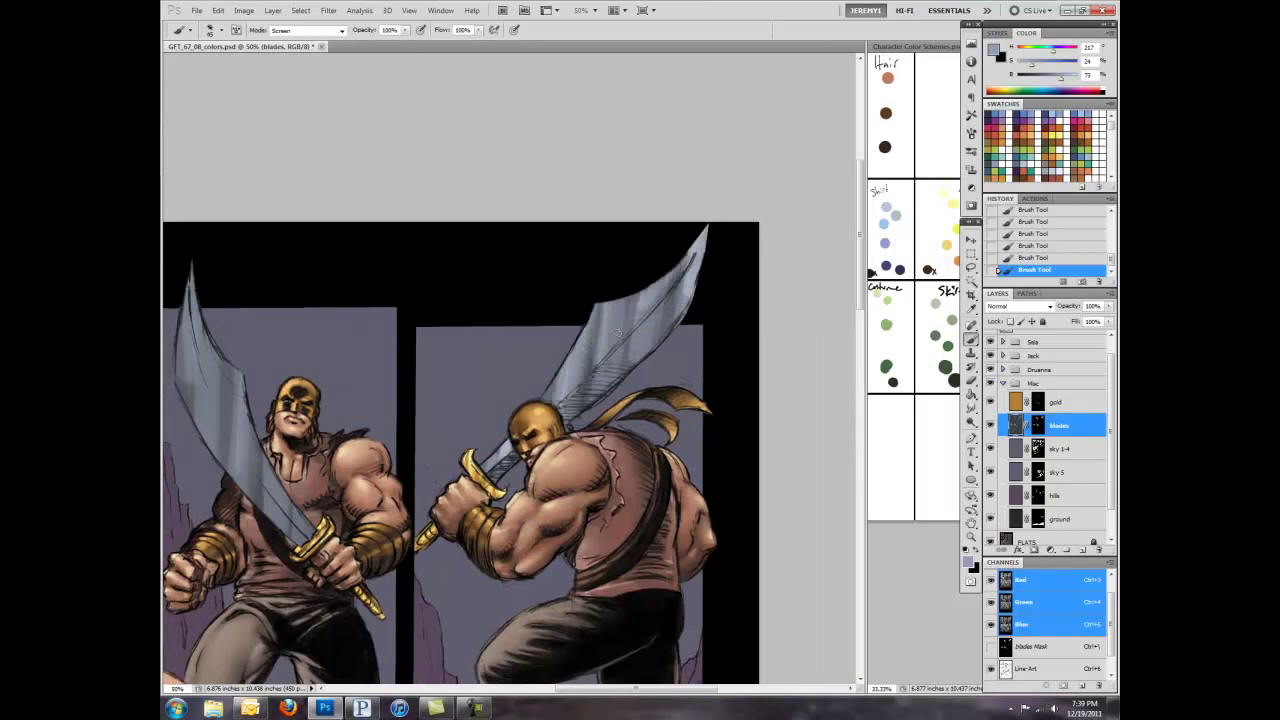
left_click_drag(645, 292, 545, 400)
left_click_drag(700, 232, 545, 396)
left_click_drag(690, 245, 560, 400)
left_click_drag(650, 290, 595, 372)
left_click_drag(648, 320, 570, 420)
Step: Highlight the middle warrior's blade toward the hilt
mouse_move(190, 276)
left_mouse_down()
mouse_move(400, 270)
mouse_move(420, 435)
left_mouse_up()
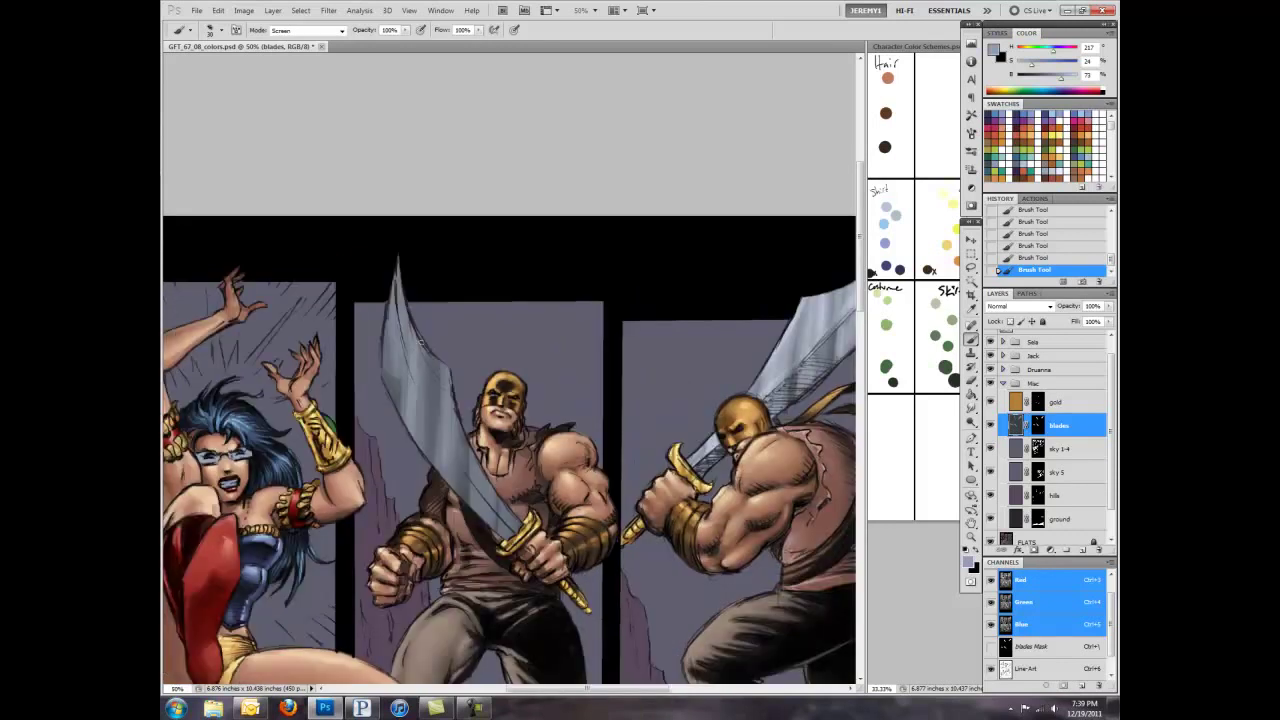
left_click_drag(390, 275, 445, 460)
left_click_drag(435, 365, 485, 512)
left_click_drag(465, 435, 508, 538)
mouse_move(400, 280)
left_mouse_down()
mouse_move(435, 410)
mouse_move(520, 525)
mouse_move(478, 492)
left_mouse_up()
Step: Review the whole page, expand Druanna's group and add a new masked fill layer
key("ctrl+minus")
key("ctrl+minus")
key("ctrl+minus")
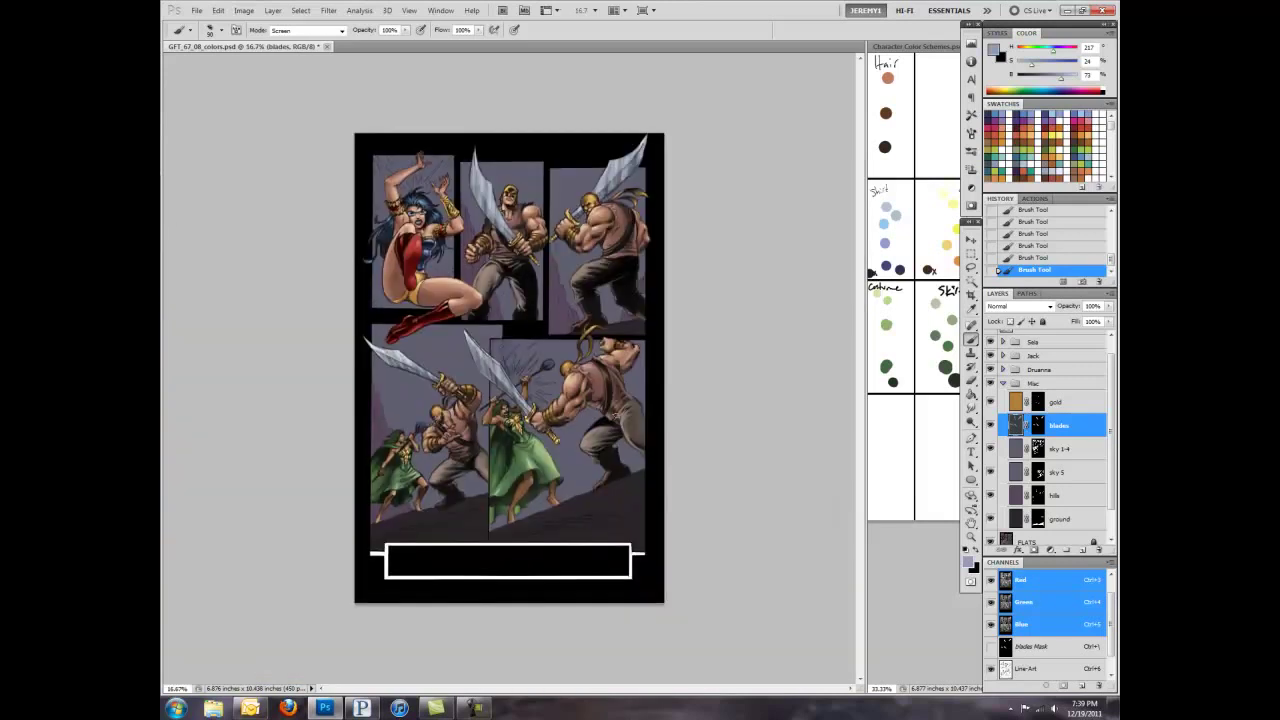
key("ctrl+plus")
key("ctrl+plus")
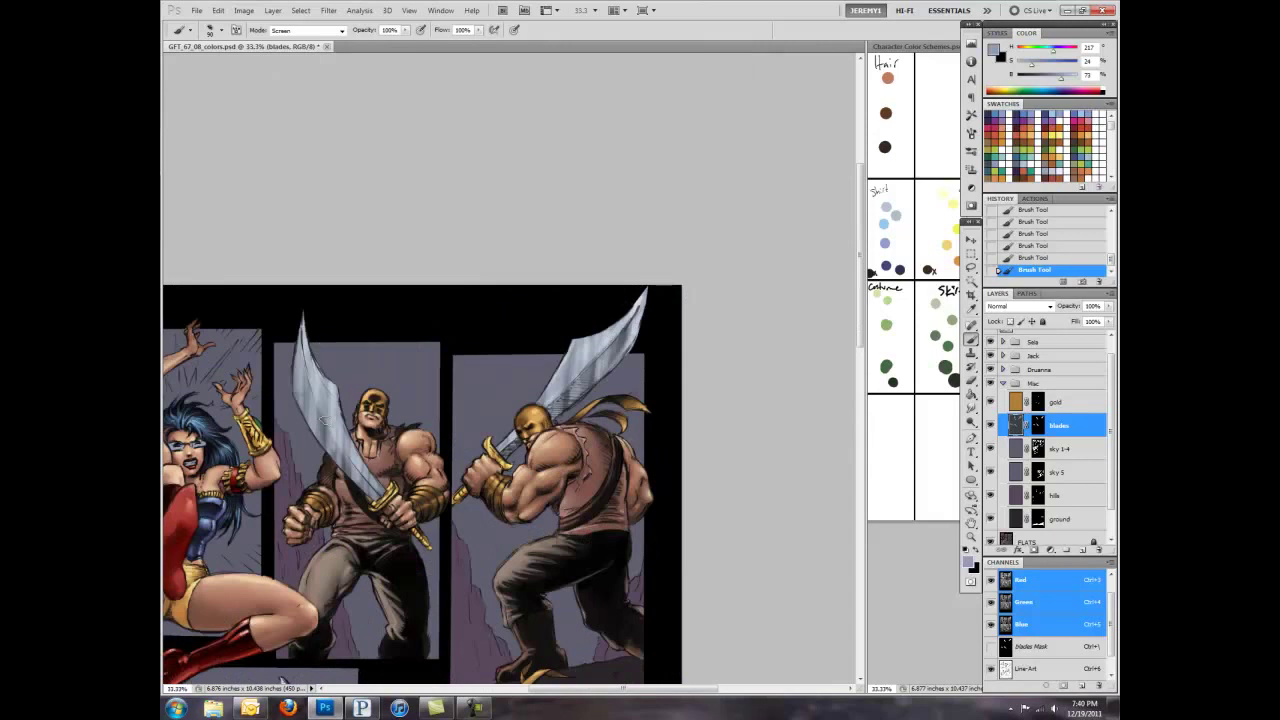
left_click_drag(724, 638, 763, 469)
key("ctrl+plus")
key("ctrl+plus")
key("ctrl+plus")
mouse_move(560, 150)
left_mouse_down()
mouse_move(592, 493)
mouse_move(594, 455)
mouse_move(500, 290)
mouse_move(641, 364)
left_mouse_up()
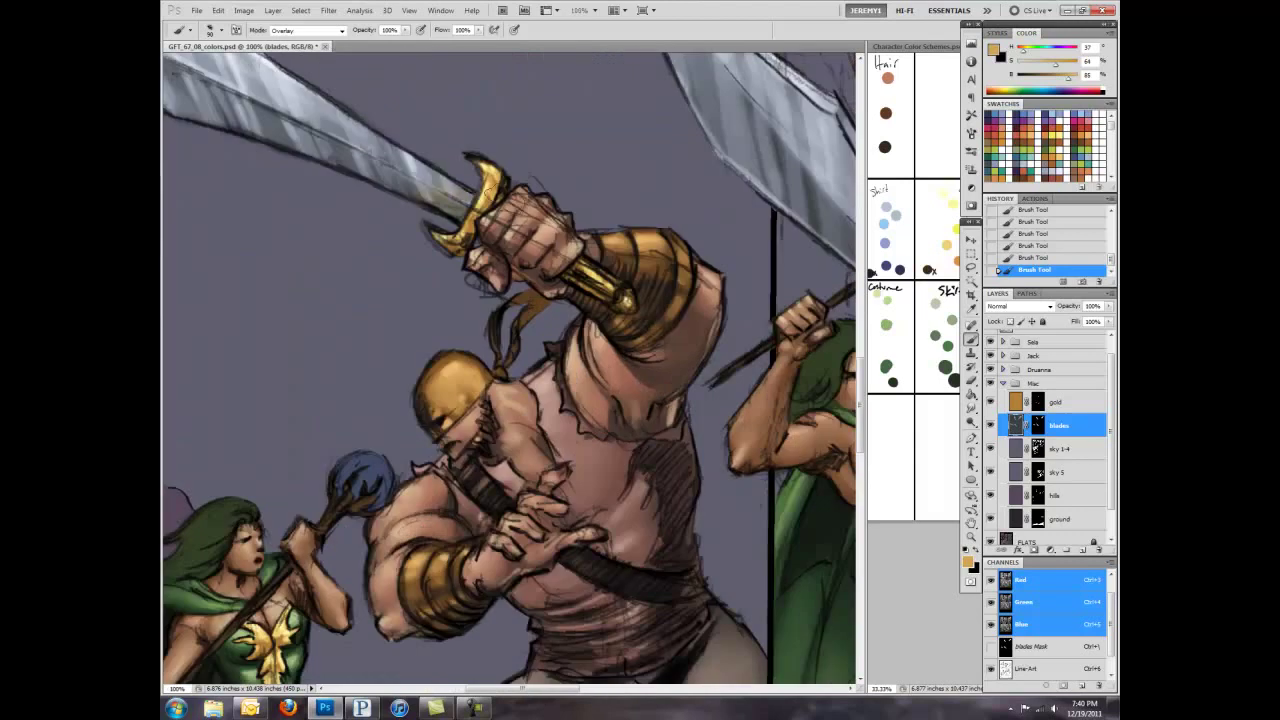
key("ctrl+minus")
key("ctrl+minus")
key("ctrl+minus")
key("ctrl+minus")
left_click_drag(620, 425, 690, 392)
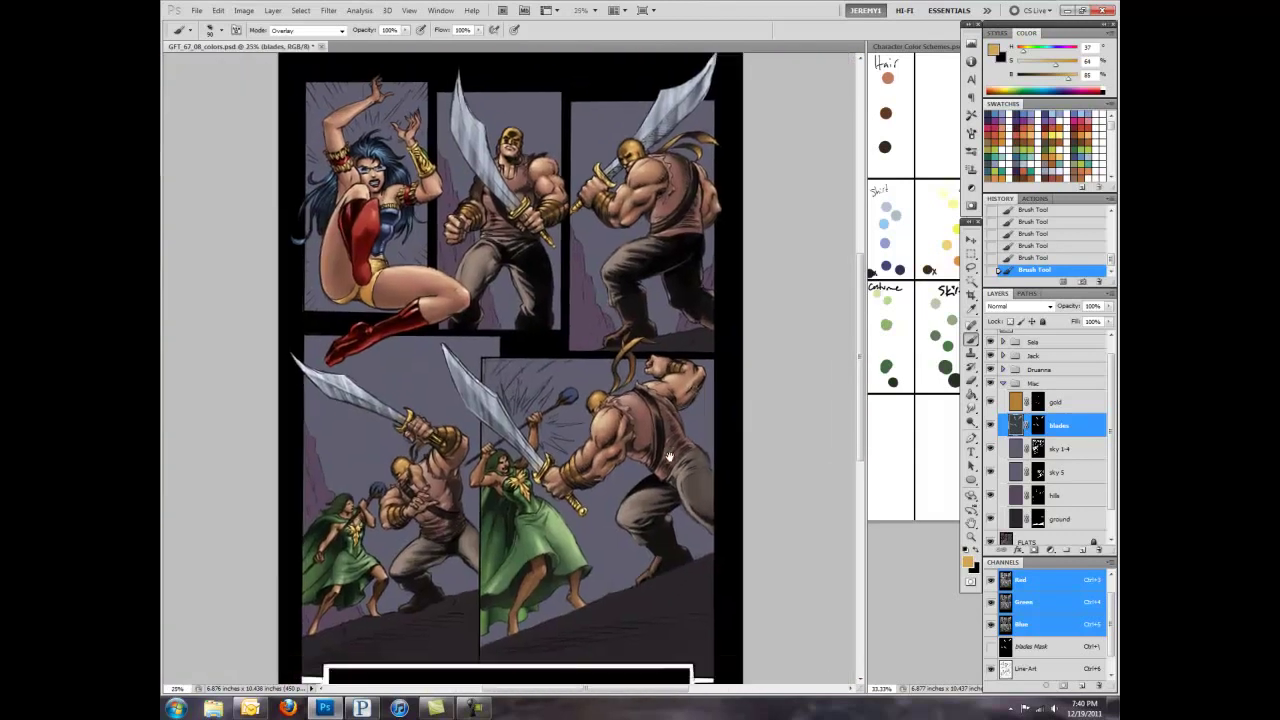
left_click(1003, 369)
key("F2")
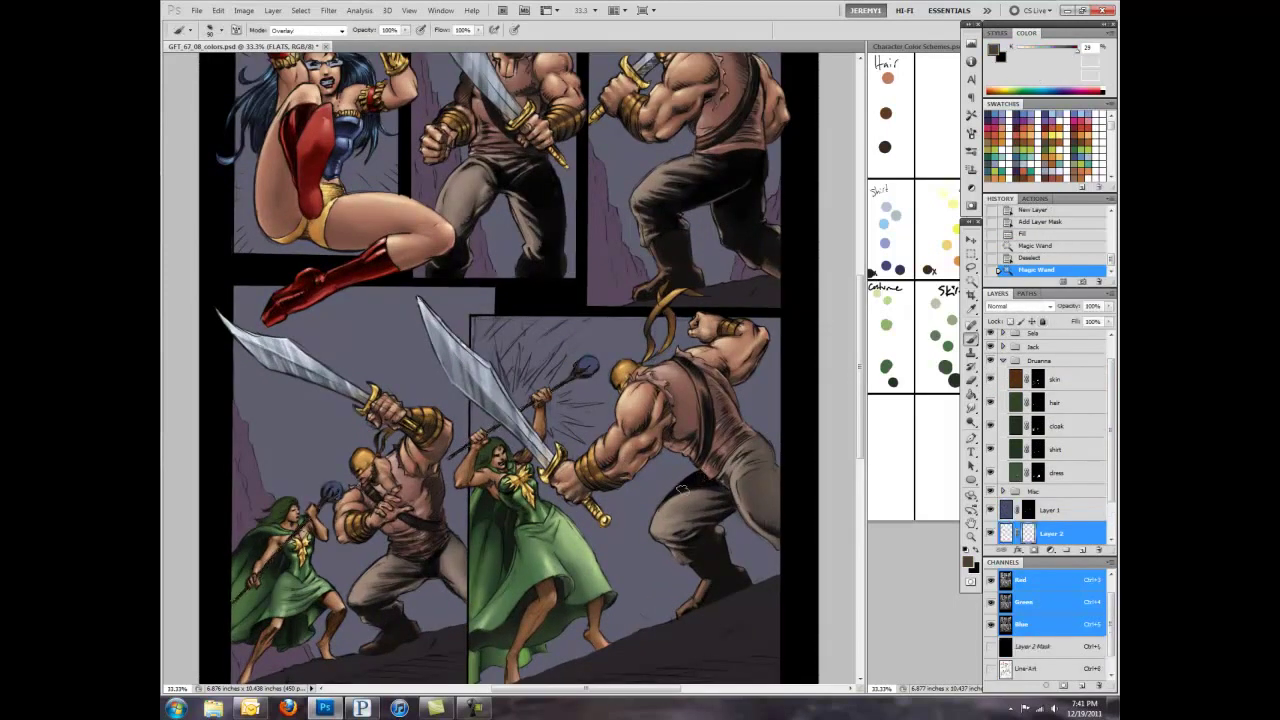
Step: Move both new layers under 'dress', check the orb swatch and paint a glow onto the orb
left_click_drag(1049, 510, 1059, 453)
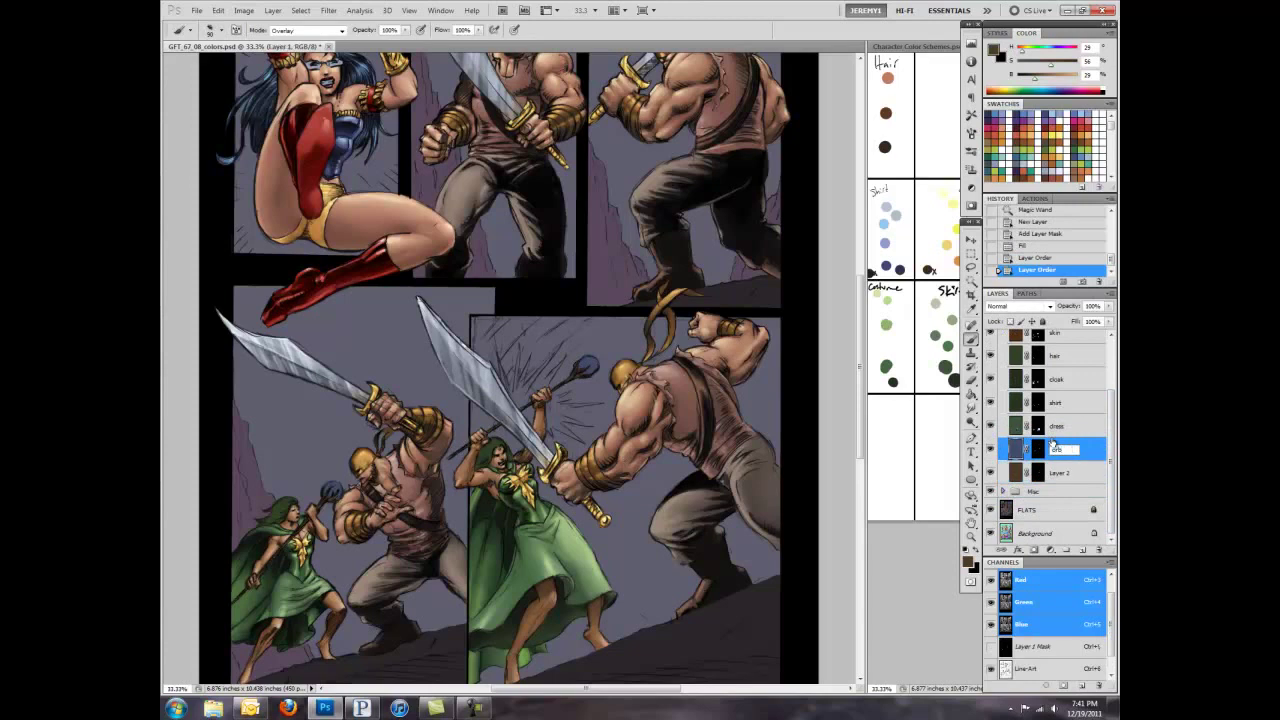
left_click_drag(920, 337, 893, 343)
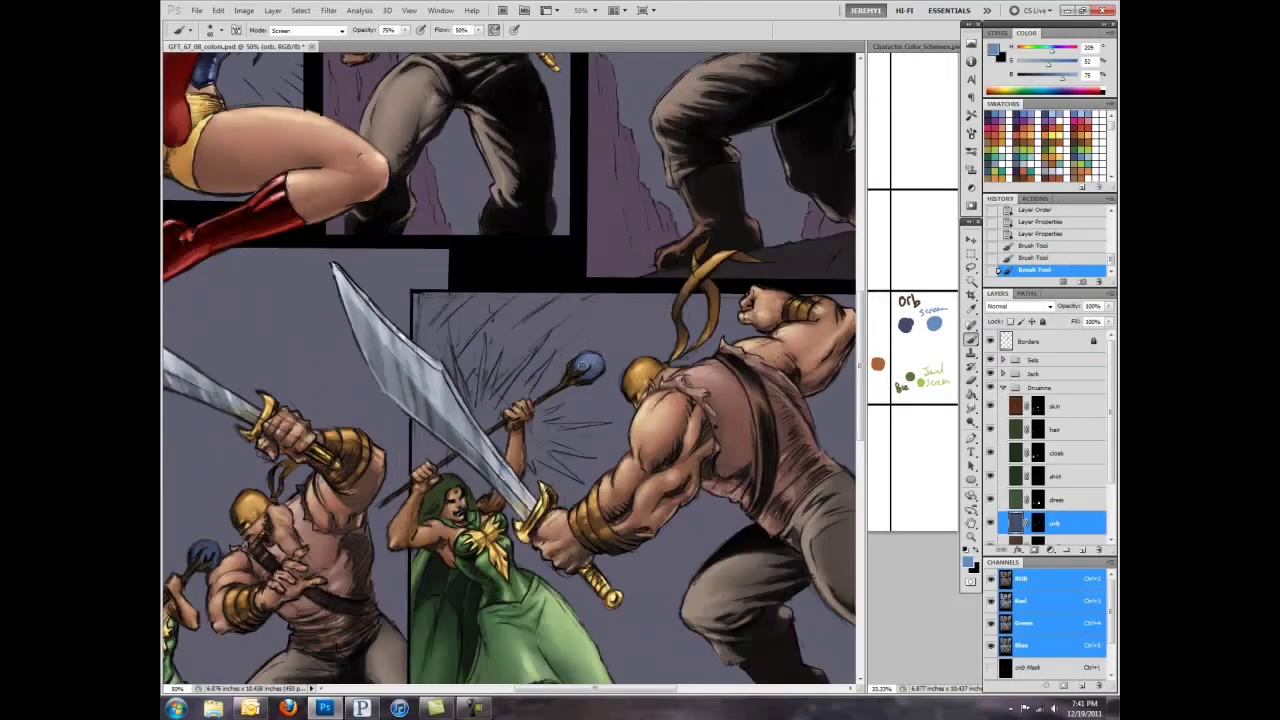
left_click(587, 367)
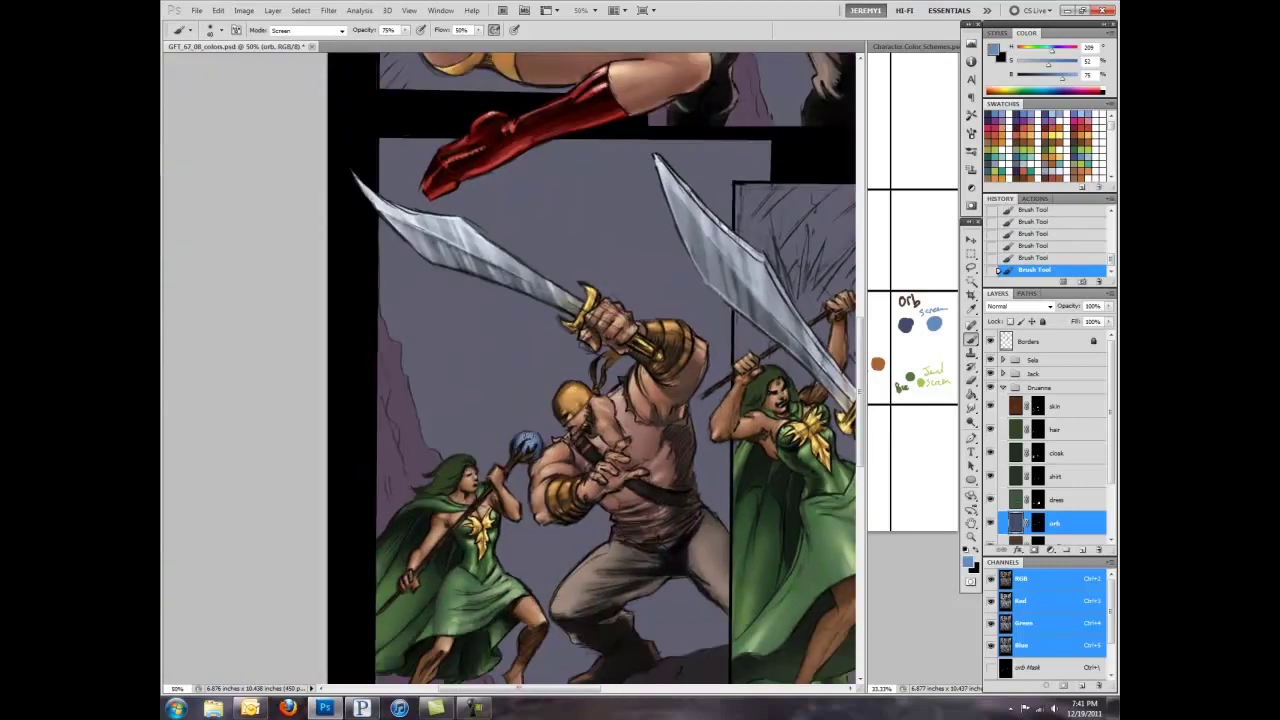
left_click_drag(540, 425, 325, 480)
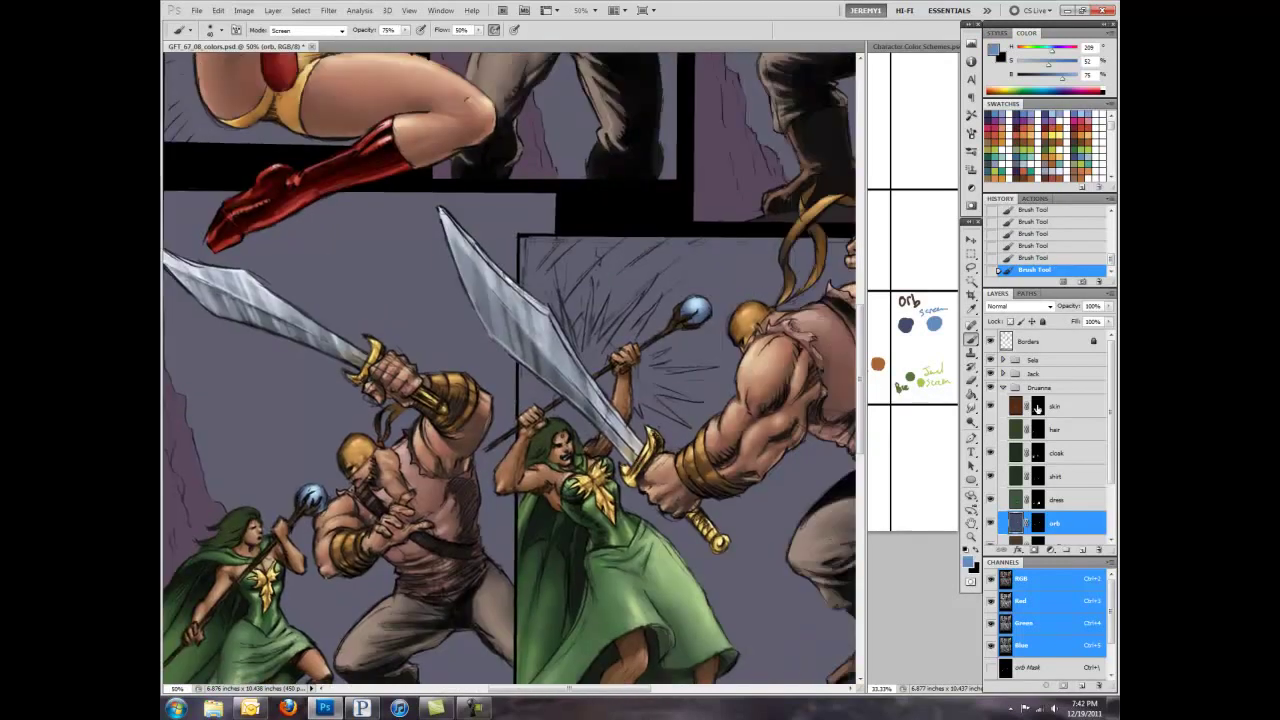
scroll(1036, 530, "down", 1)
Step: Brighten the staff head on the staff layer with a full-opacity, full-flow brush
left_click(1037, 489)
left_click(180, 30)
left_click(200, 137)
key("ctrl+1")
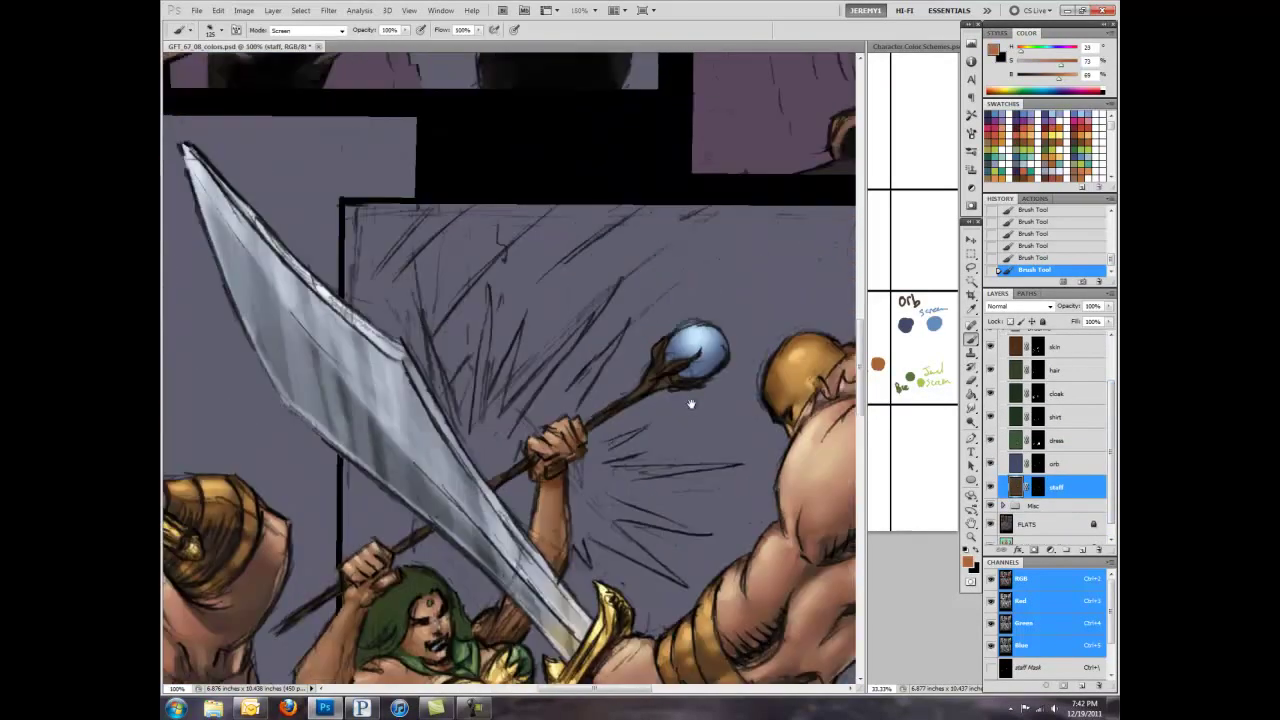
left_click_drag(640, 395, 667, 341)
scroll(474, 497, "left", 2)
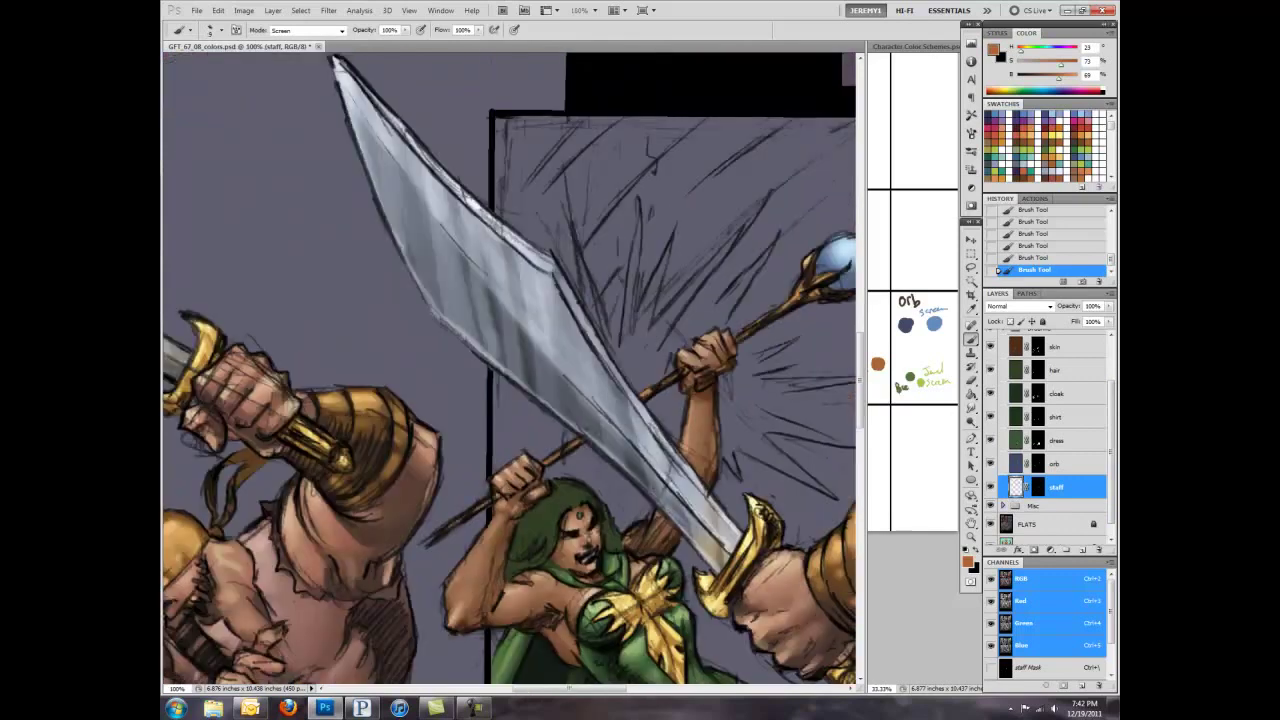
scroll(474, 497, "down", 5)
scroll(518, 495, "down", 3)
scroll(518, 495, "down", 2)
scroll(798, 462, "up", 5)
Step: Magic-wand the orb area on the FLATS layer, then deselect it
left_click(1040, 524)
key("w")
scroll(738, 401, "up", 1)
left_click(738, 401)
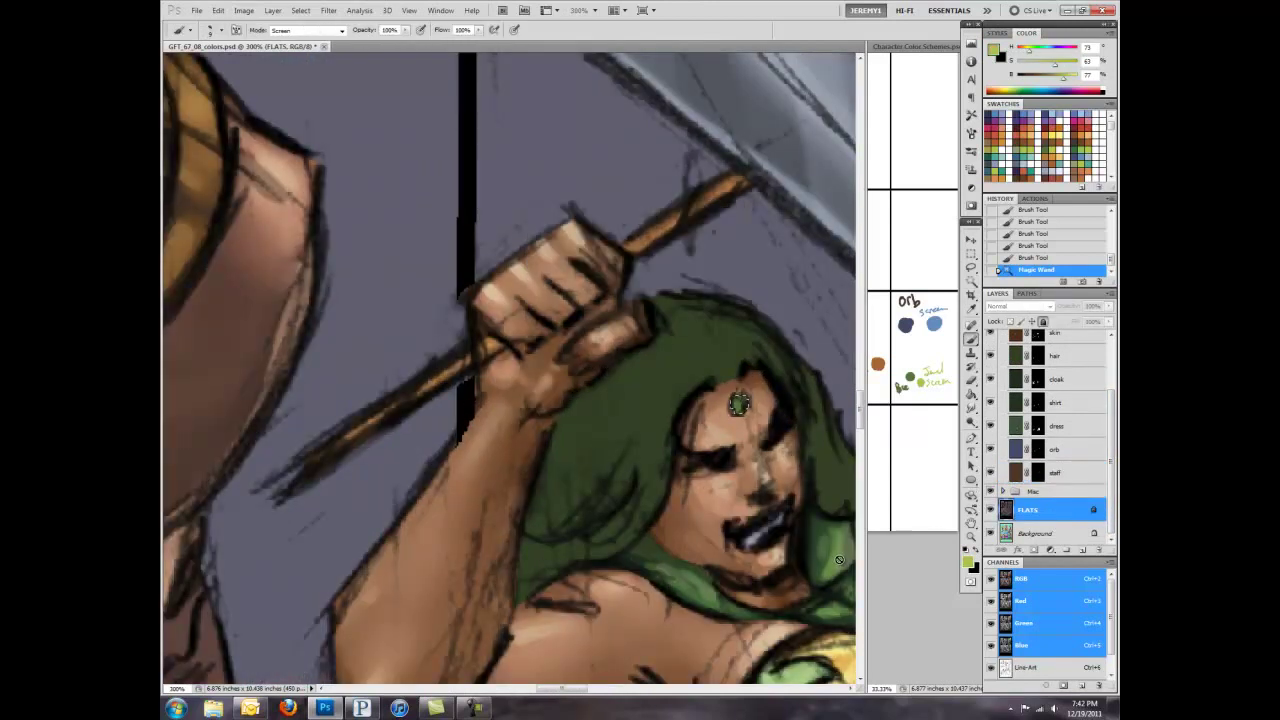
key("ctrl+d")
Step: Create a new masked, filled layer for Druanna's forehead gem and begin renaming it
scroll(778, 420, "down", 1)
scroll(778, 420, "down", 2)
scroll(778, 420, "down", 1)
scroll(1050, 450, "down", 3)
scroll(1050, 450, "down", 2)
scroll(510, 370, "down", 1)
key("w")
key("b")
double_click(1055, 510)
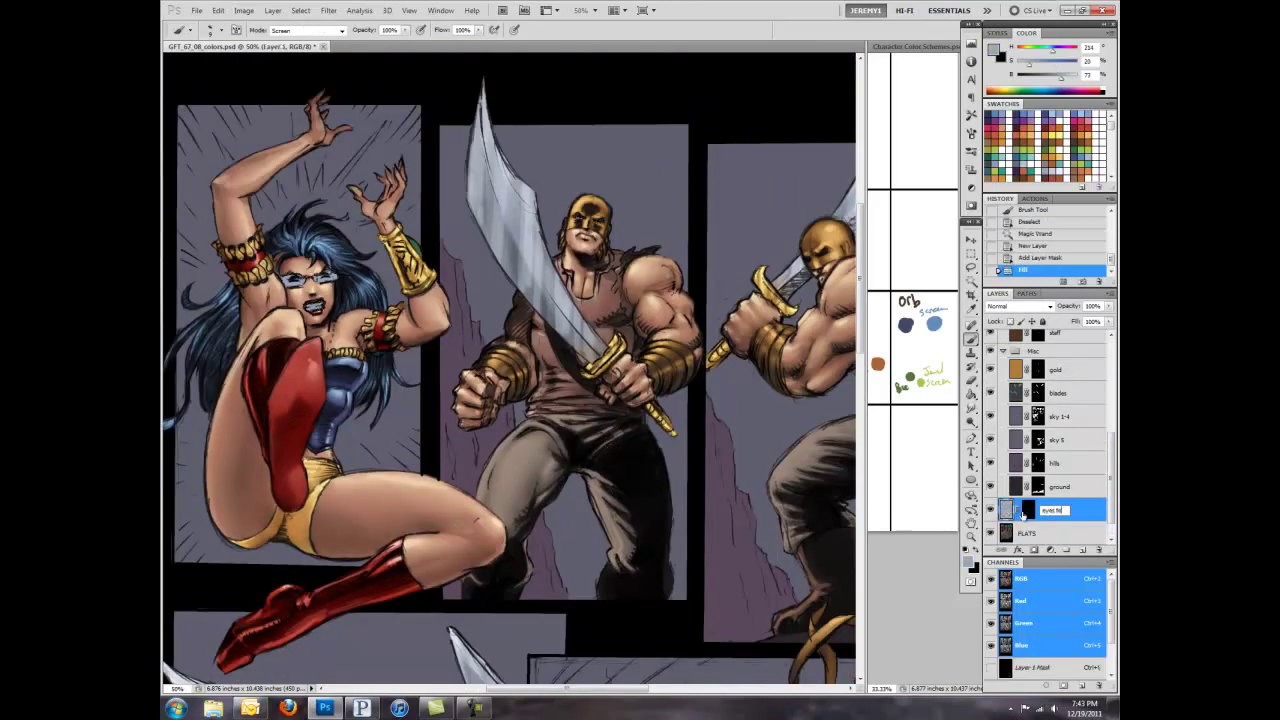
Step: Name the layer 'eyes teeth' and dab bright highlights onto the glasses lenses
type("eth")
key("Return")
scroll(265, 250, "up", 1)
left_click(303, 326)
left_click_drag(308, 330, 330, 334)
left_click(300, 322)
left_click(305, 326)
left_click(309, 330)
left_click(312, 334)
Step: Inspect the face and swordsmen, collapse the Misc group and view the whole page
key("ctrl+plus")
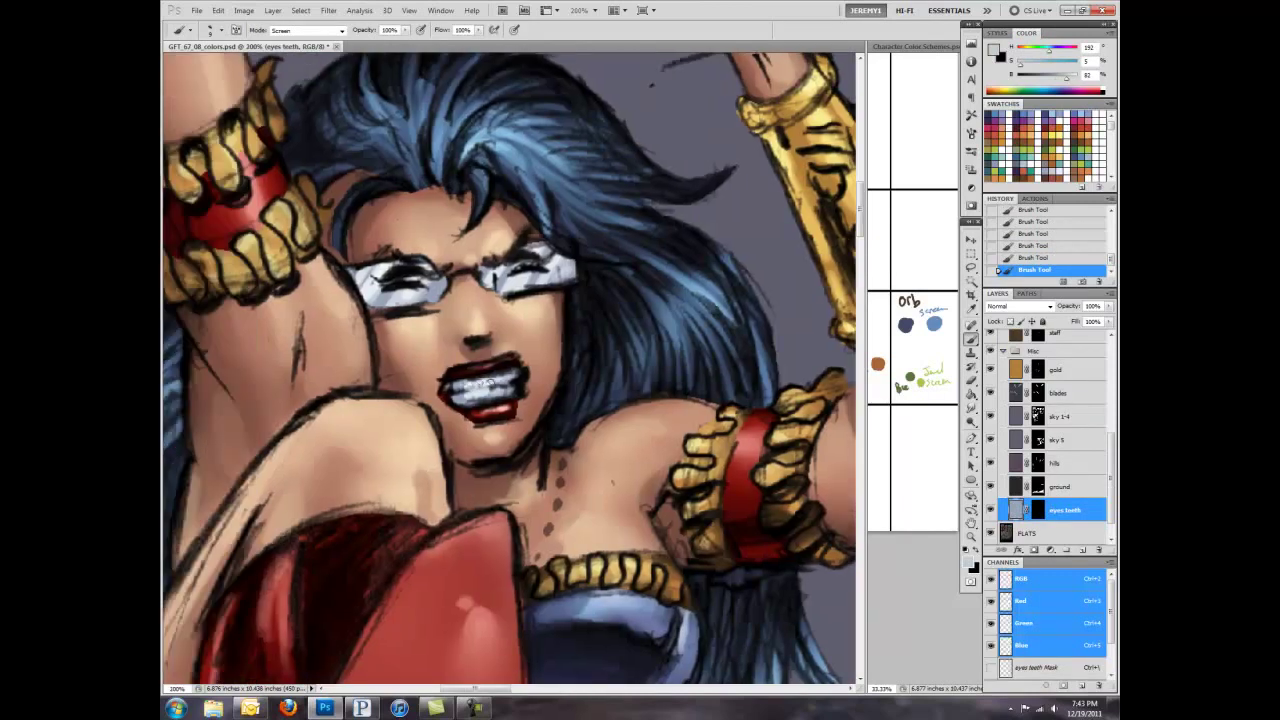
key("ctrl+minus")
left_click_drag(620, 392, 250, 250)
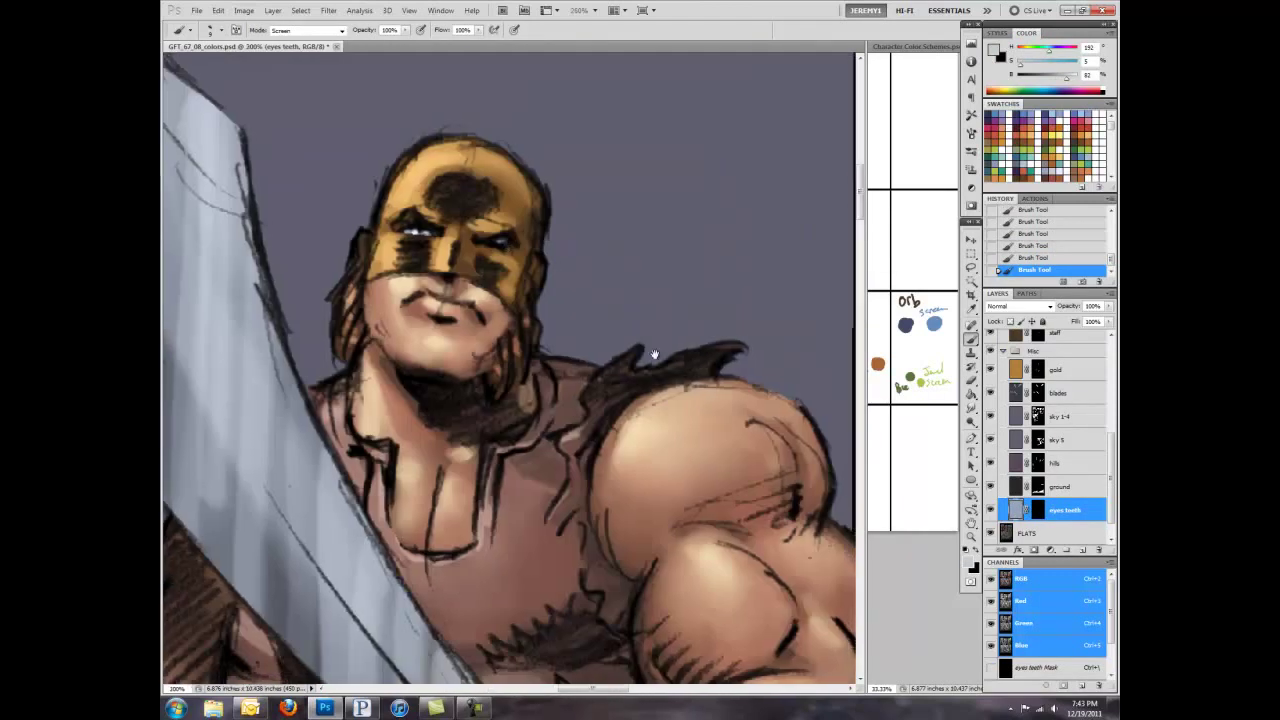
key("ctrl+minus")
key("ctrl+plus")
key("ctrl+plus")
key("ctrl+minus")
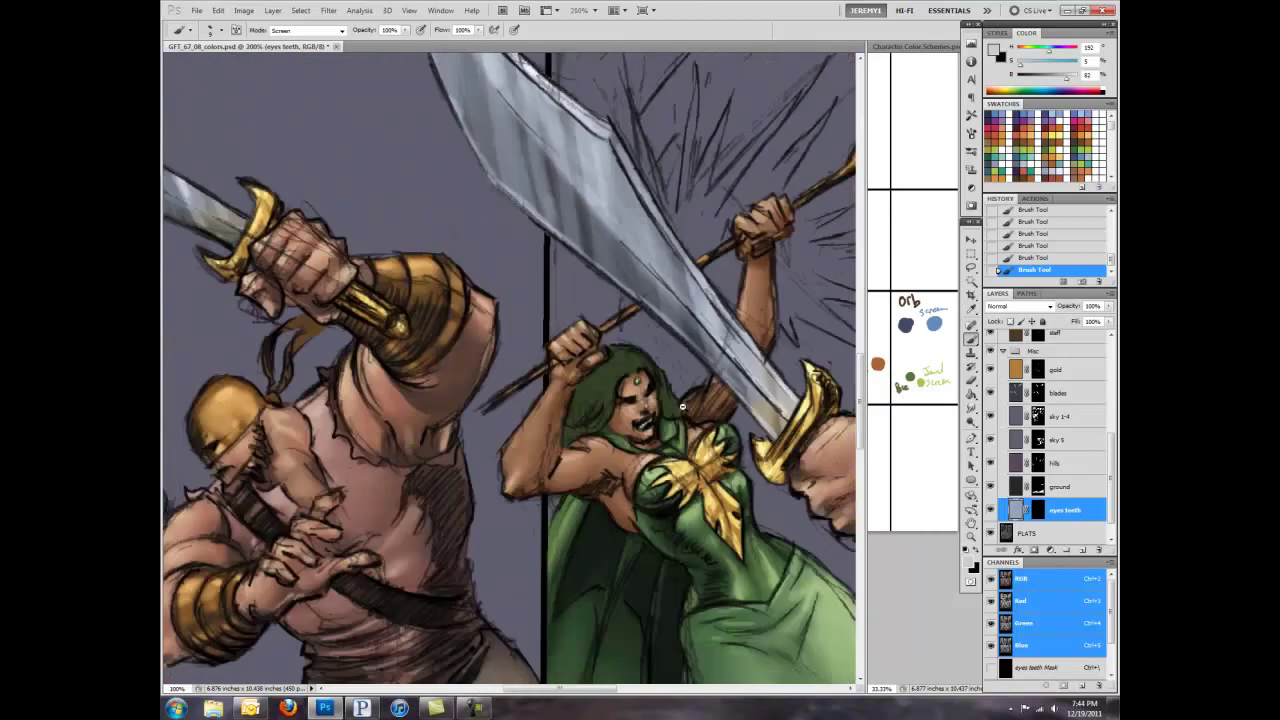
key("ctrl+minus")
key("ctrl+plus")
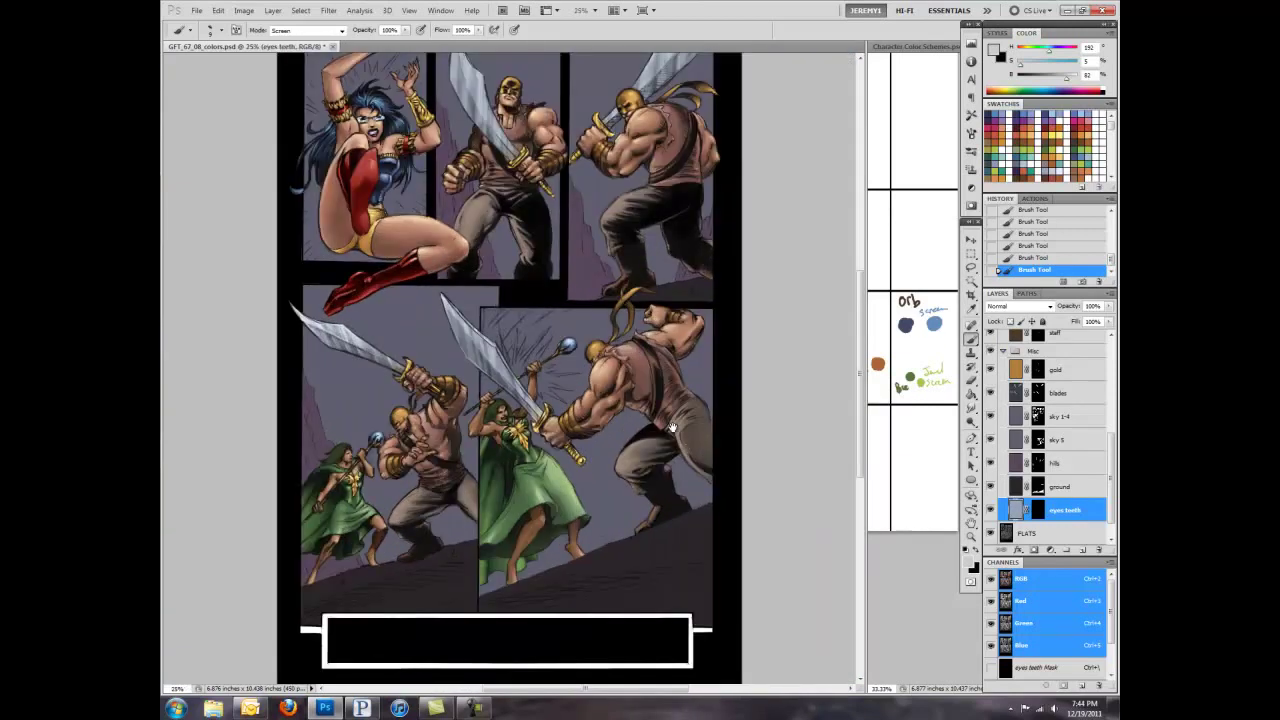
left_click(1003, 351)
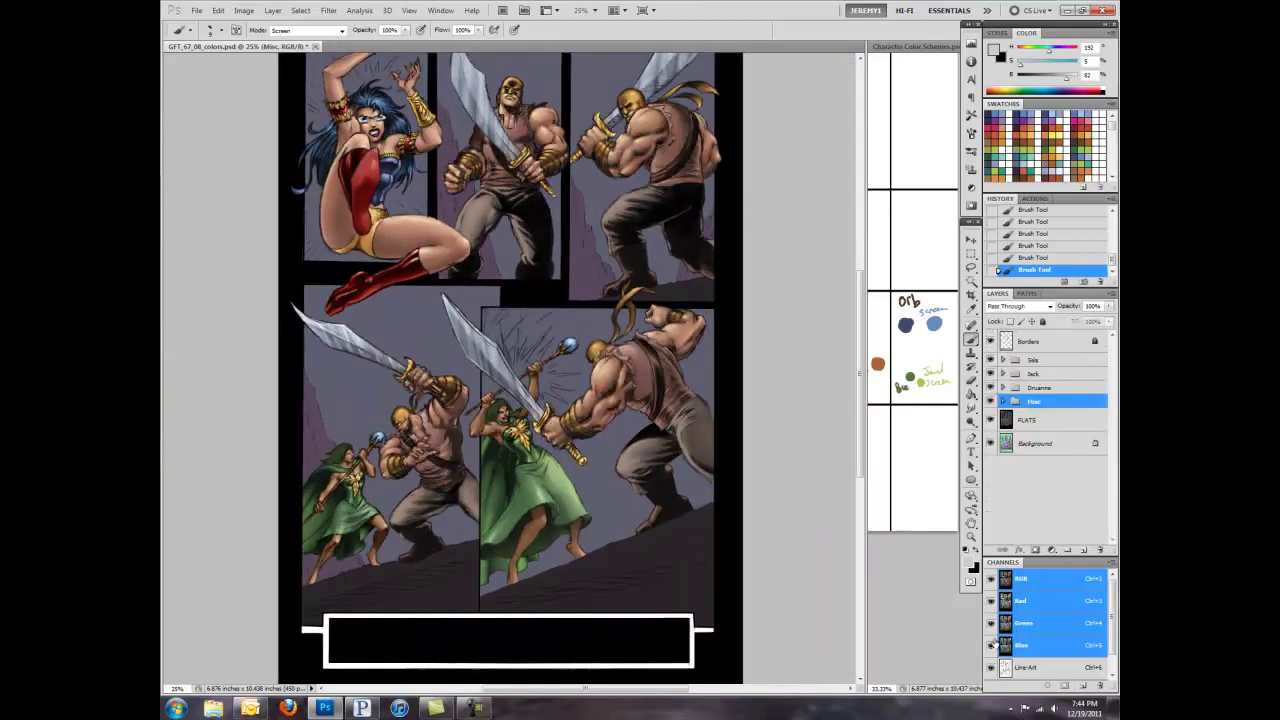
key("ctrl+minus")
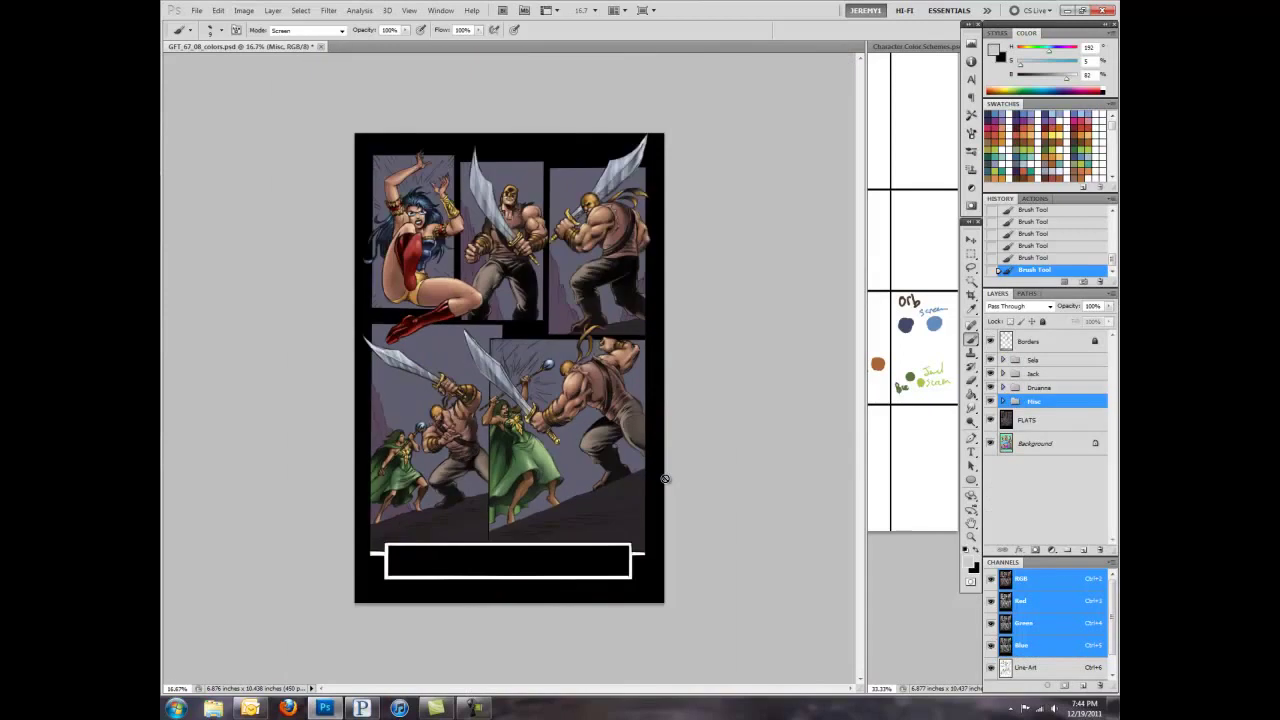
Step: Add an empty layer above Borders and copy the sky art from GFT_67_03
left_click(1083, 549)
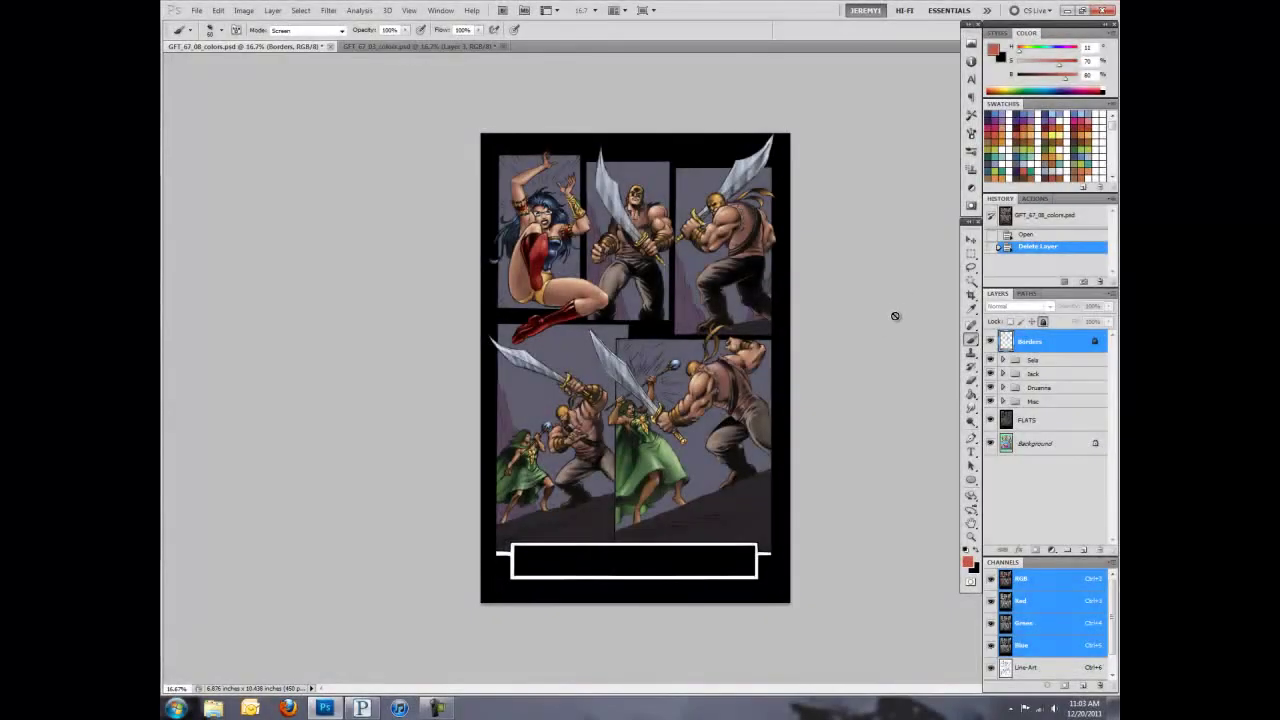
left_click(1003, 401)
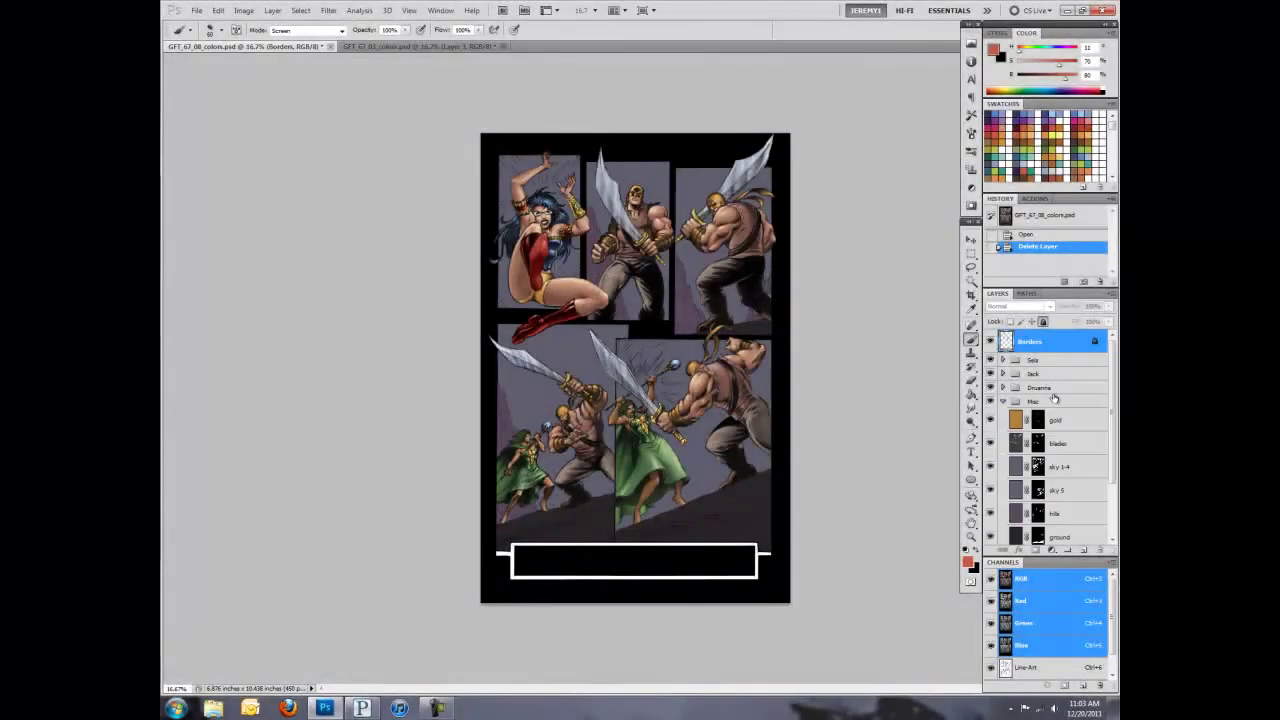
key("ctrl+Tab")
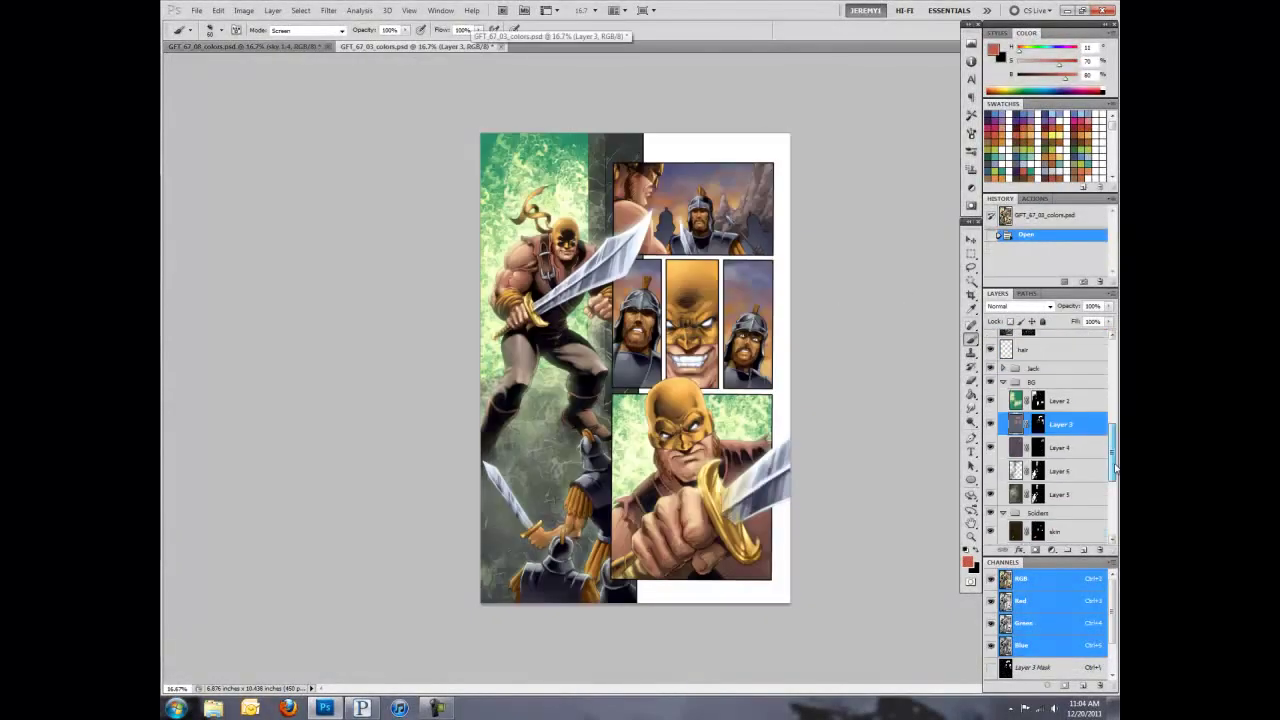
left_click(1017, 424, "ctrl")
key("ctrl+c")
key("ctrl+Tab")
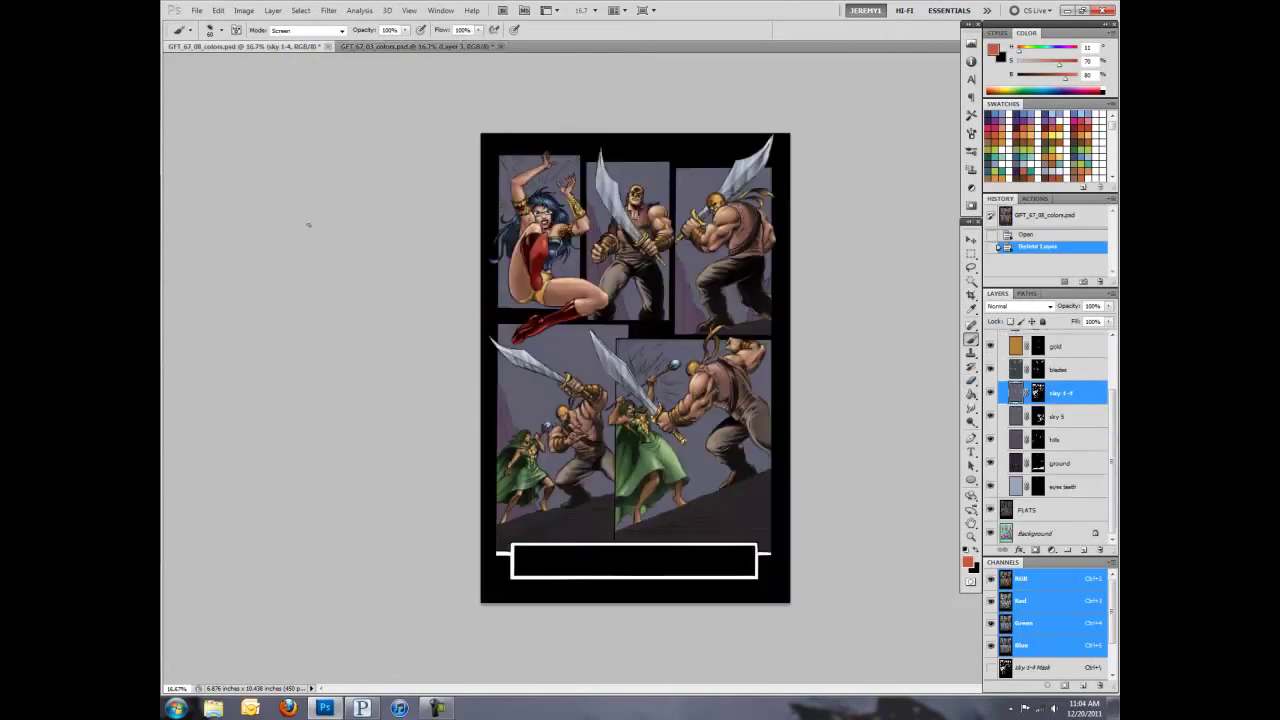
Step: Paste the sky into GFT_67_08, mask it to the sky areas and reposition it behind the fighters
key("ctrl+v")
left_click_drag(1040, 420, 1040, 393)
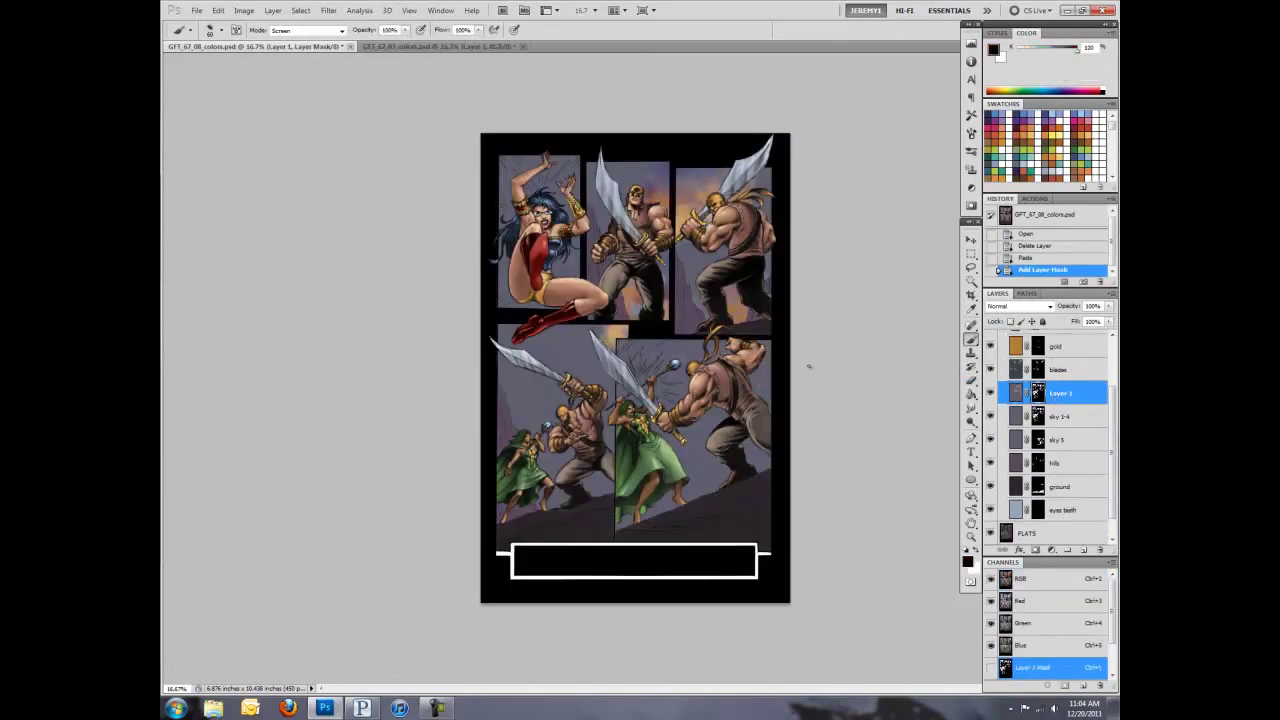
key("ctrl+plus")
key("ctrl+plus")
key("v")
left_click(1026, 393)
left_click_drag(720, 300, 765, 326)
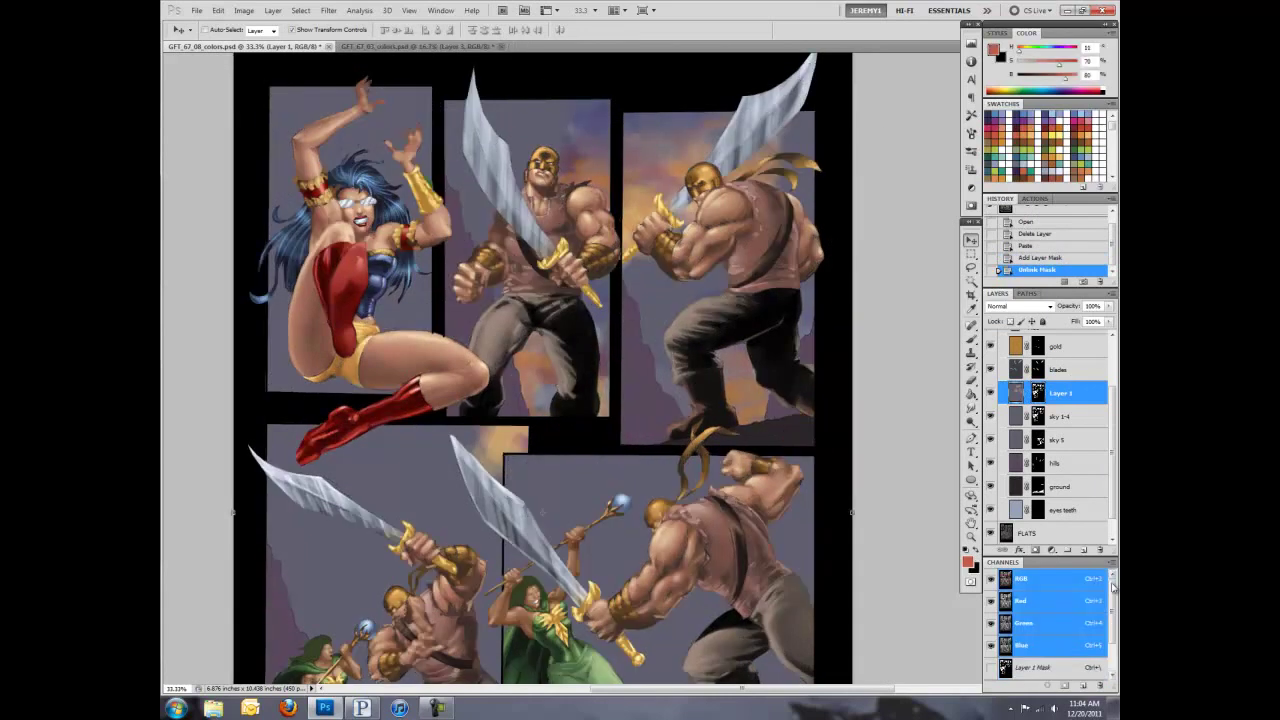
mouse_move(765, 326)
left_mouse_down()
mouse_move(743, 330)
mouse_move(761, 337)
left_mouse_up()
Step: Commit the sky position and set up a soft round brush in Normal blending mode
key("h")
scroll(776, 344, "down", 1)
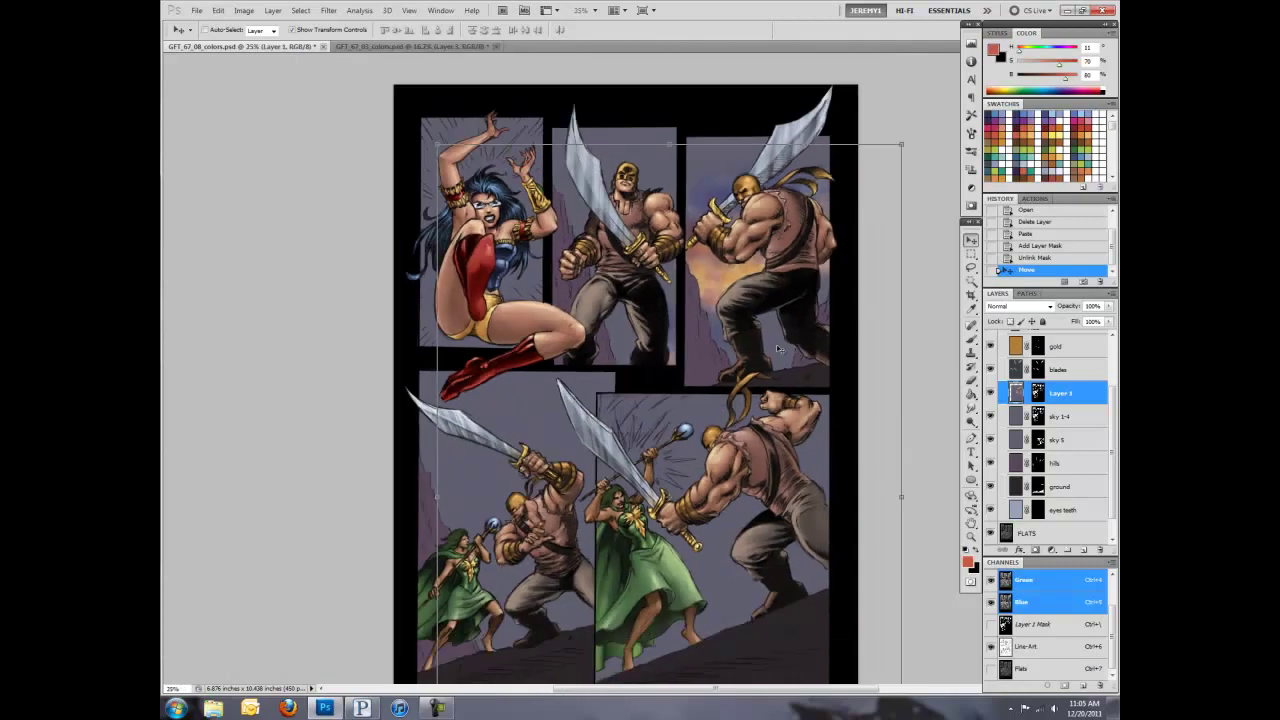
key("b")
left_click(181, 30)
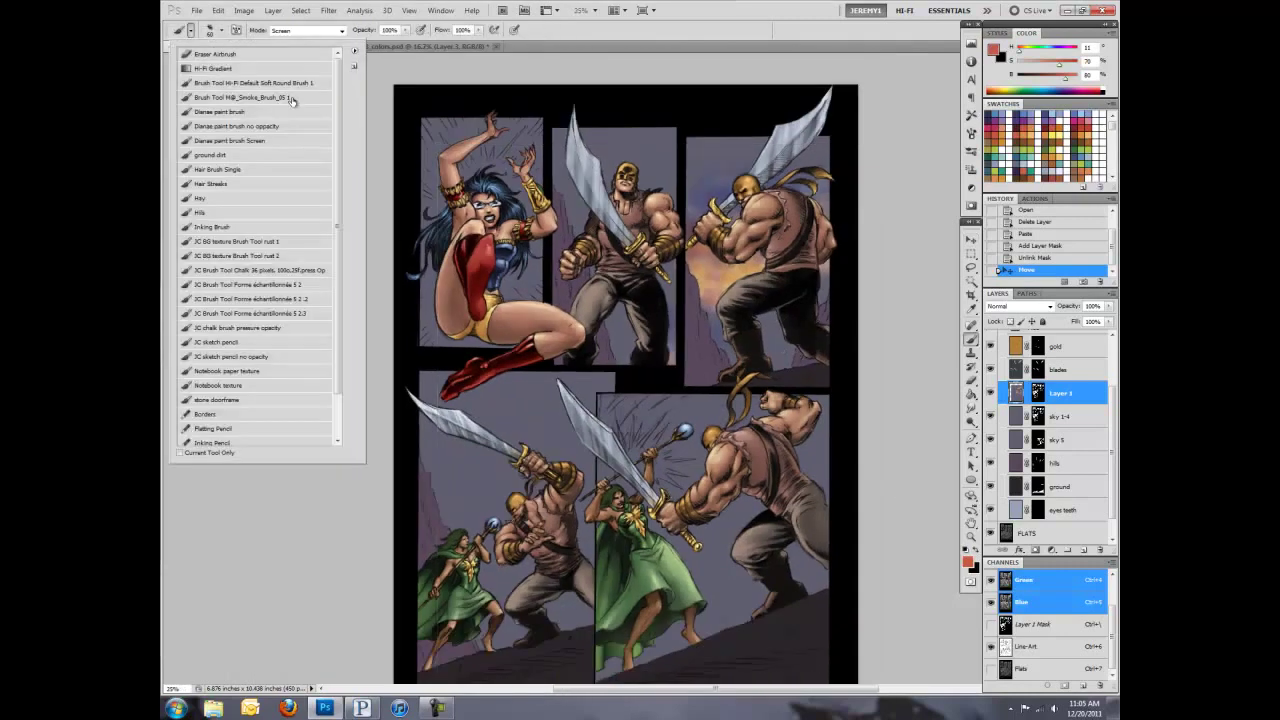
left_click(309, 153)
scroll(814, 323, "up", 2)
left_click(815, 330)
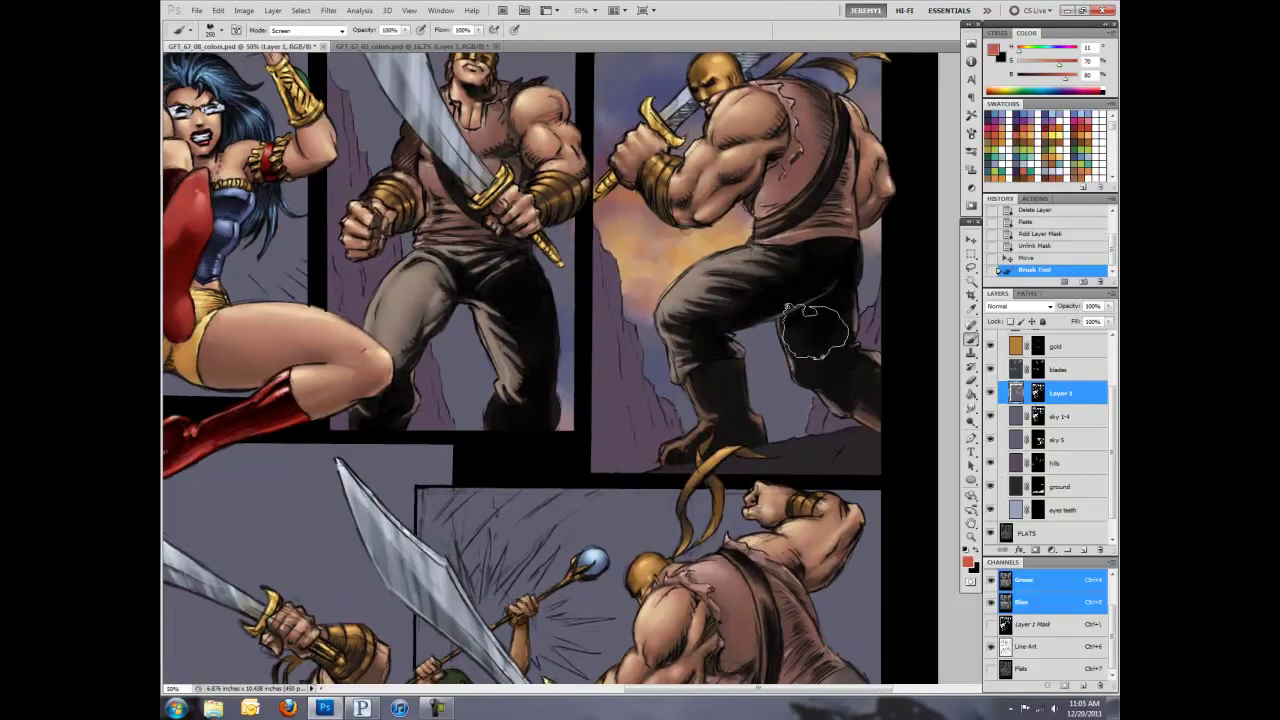
scroll(815, 330, "down", 1)
left_click(306, 30)
left_click(290, 52)
Step: Paint a yellow glow into the sky behind the legs, sampling sky, skin and pale yellow colours
left_click_drag(693, 383, 790, 360)
left_click(815, 298, "alt")
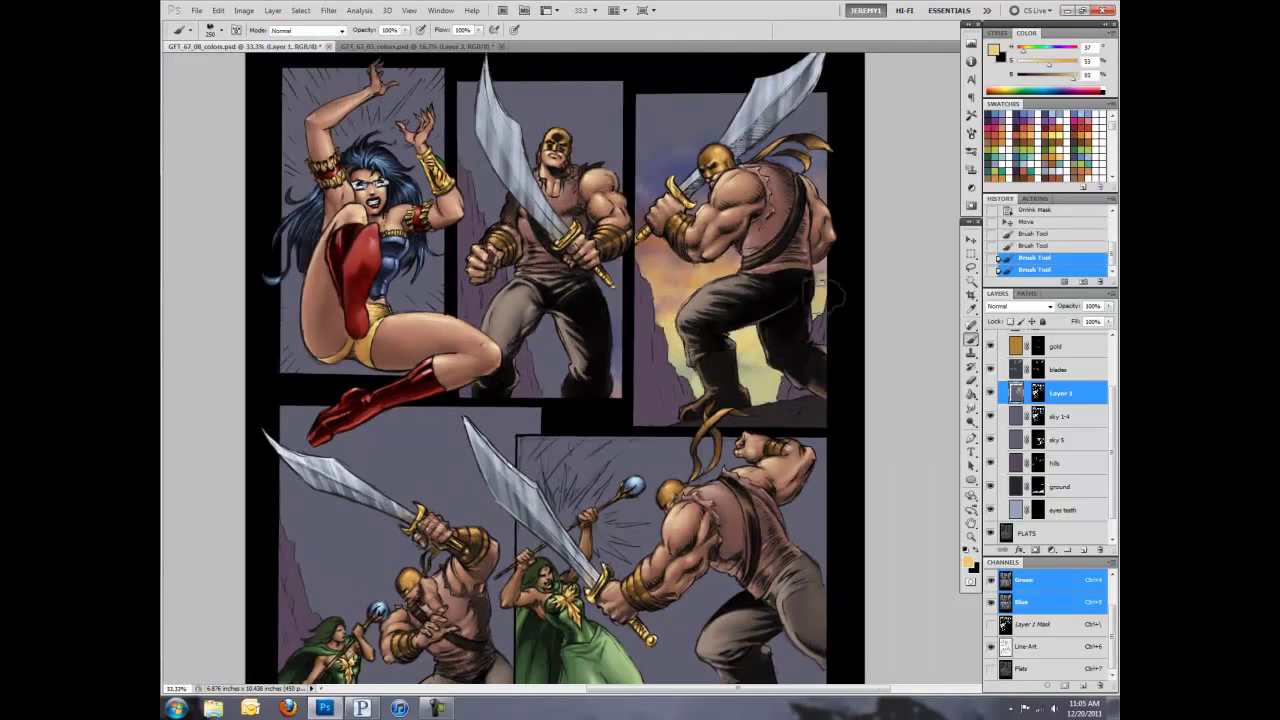
left_click(684, 174, "alt")
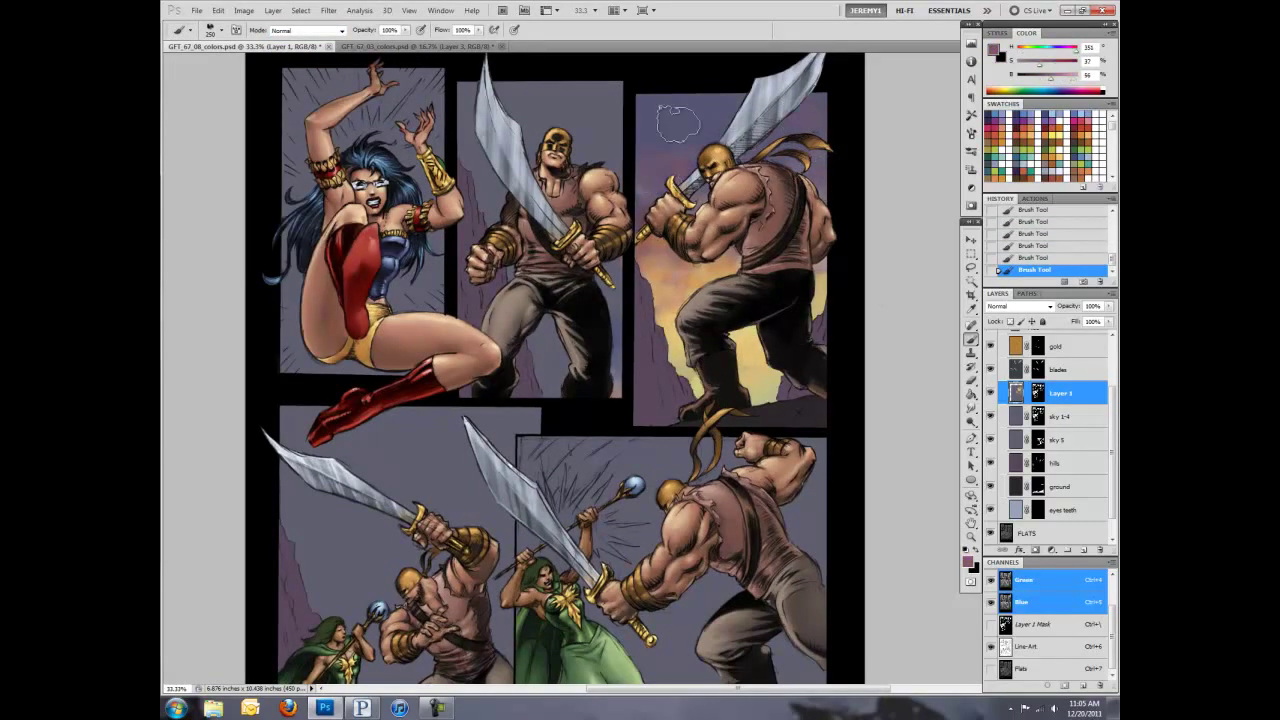
left_click(650, 195, "alt")
left_click_drag(650, 192, 692, 116)
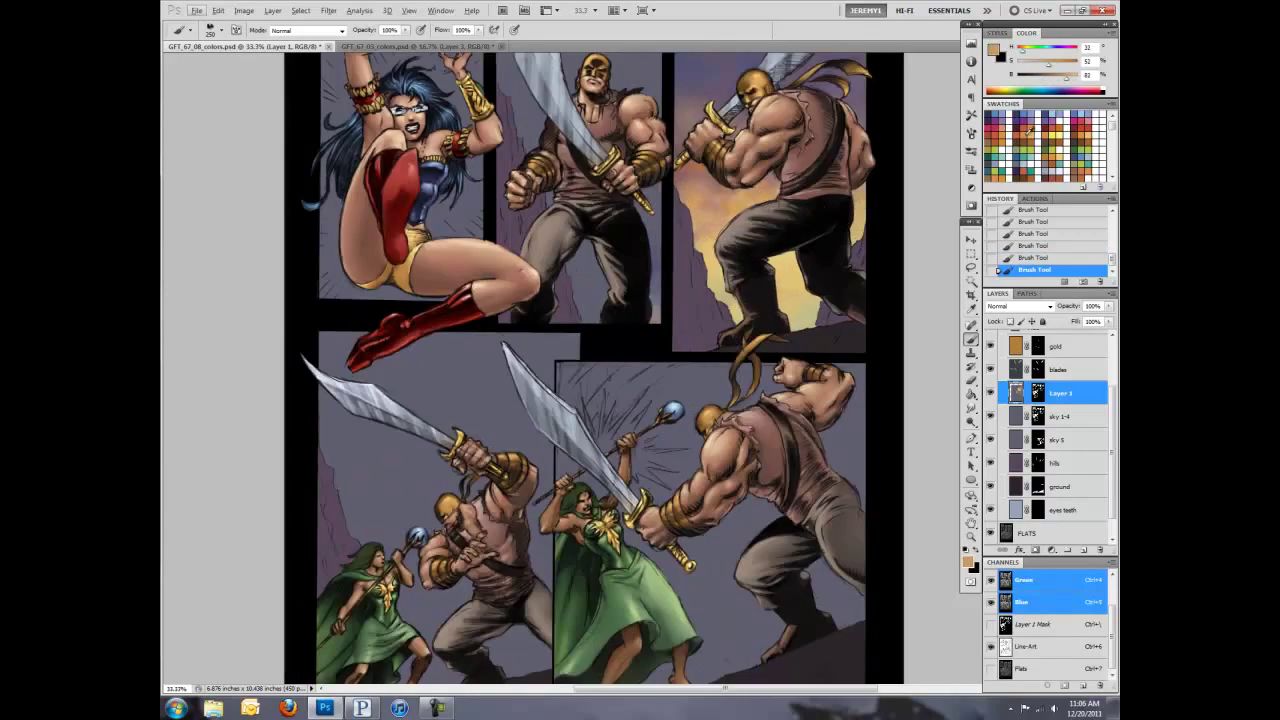
left_click(843, 75, "alt")
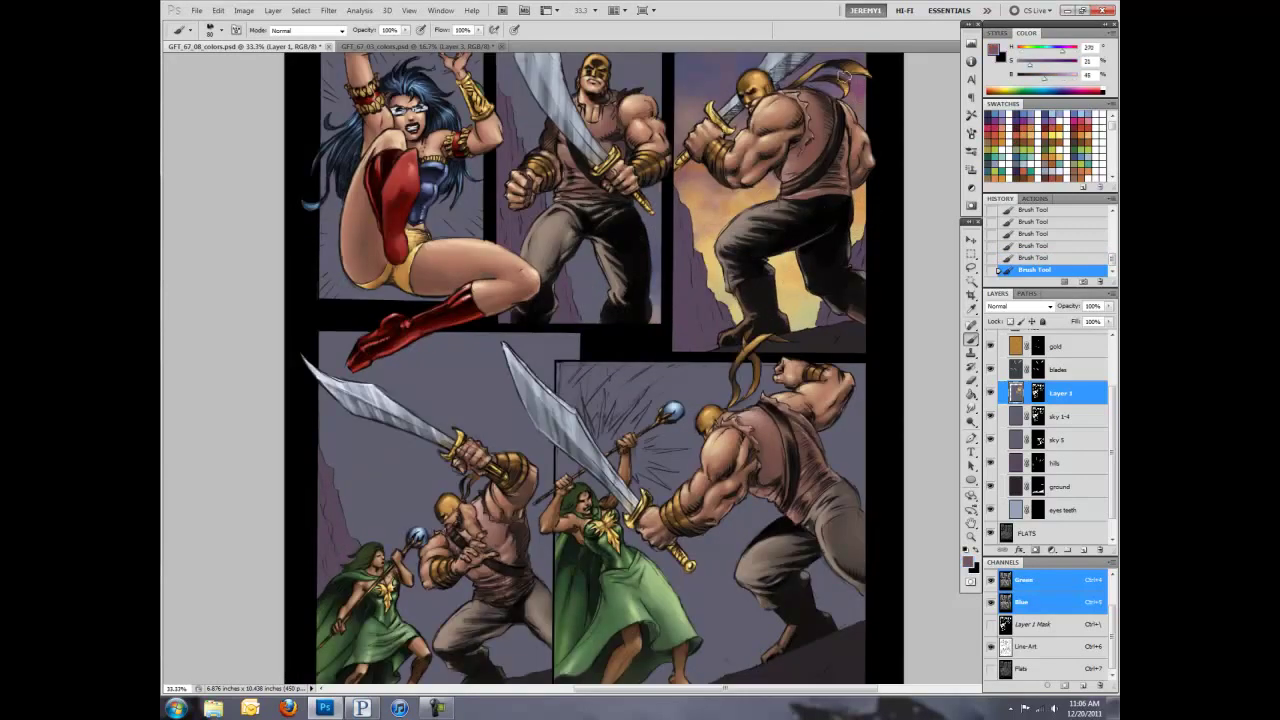
key("ctrl+minus")
left_click(776, 398, "alt")
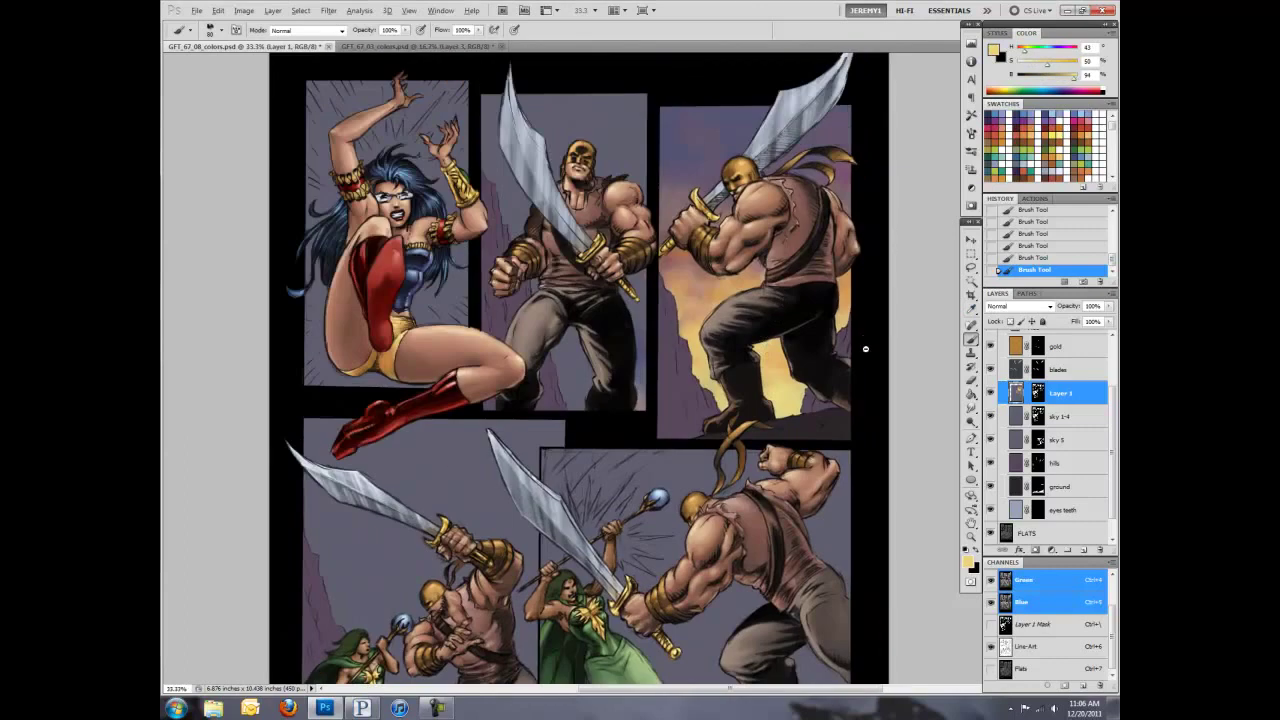
Step: Lasso-select the top-right panel
key("l")
mouse_move(712, 122)
left_mouse_down()
mouse_move(880, 318)
mouse_move(707, 308)
left_mouse_up()
left_click(409, 10)
Step: Paste the sky texture into the panels and nudge it slightly right and down
key("v")
key("ctrl+z")
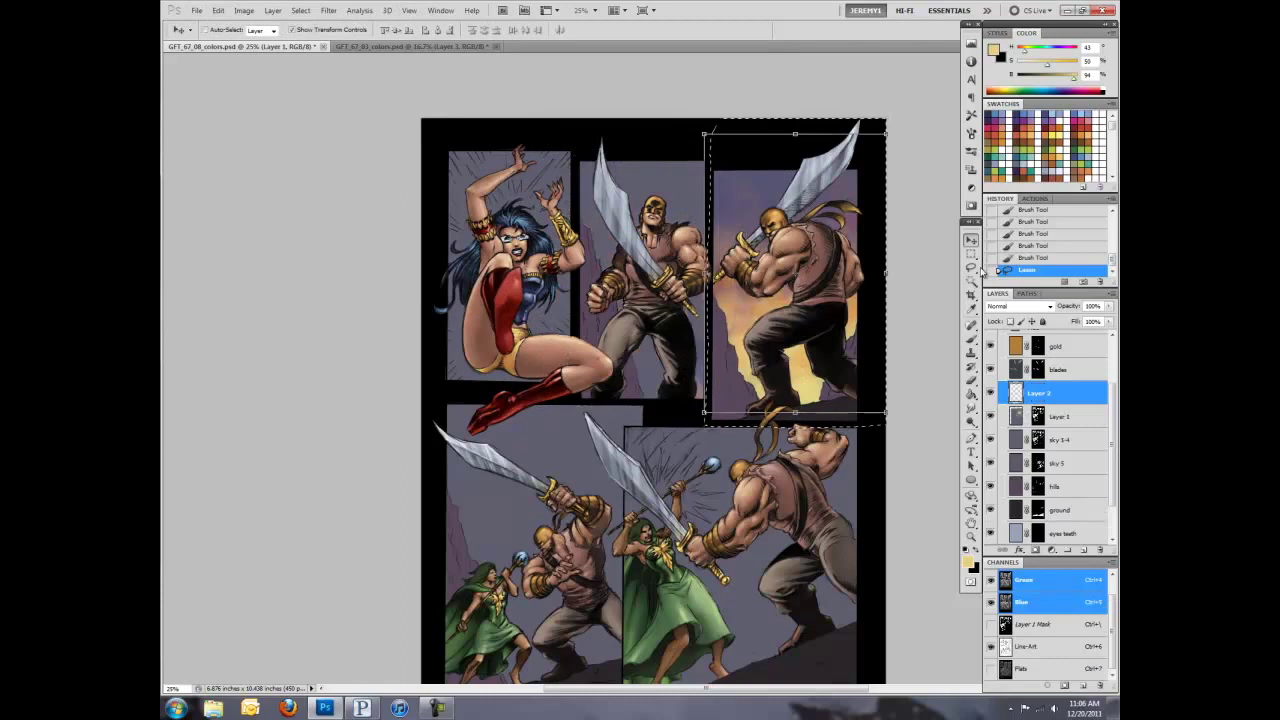
key("ctrl+c")
key("ctrl+shift+alt+v")
key("ctrl+z")
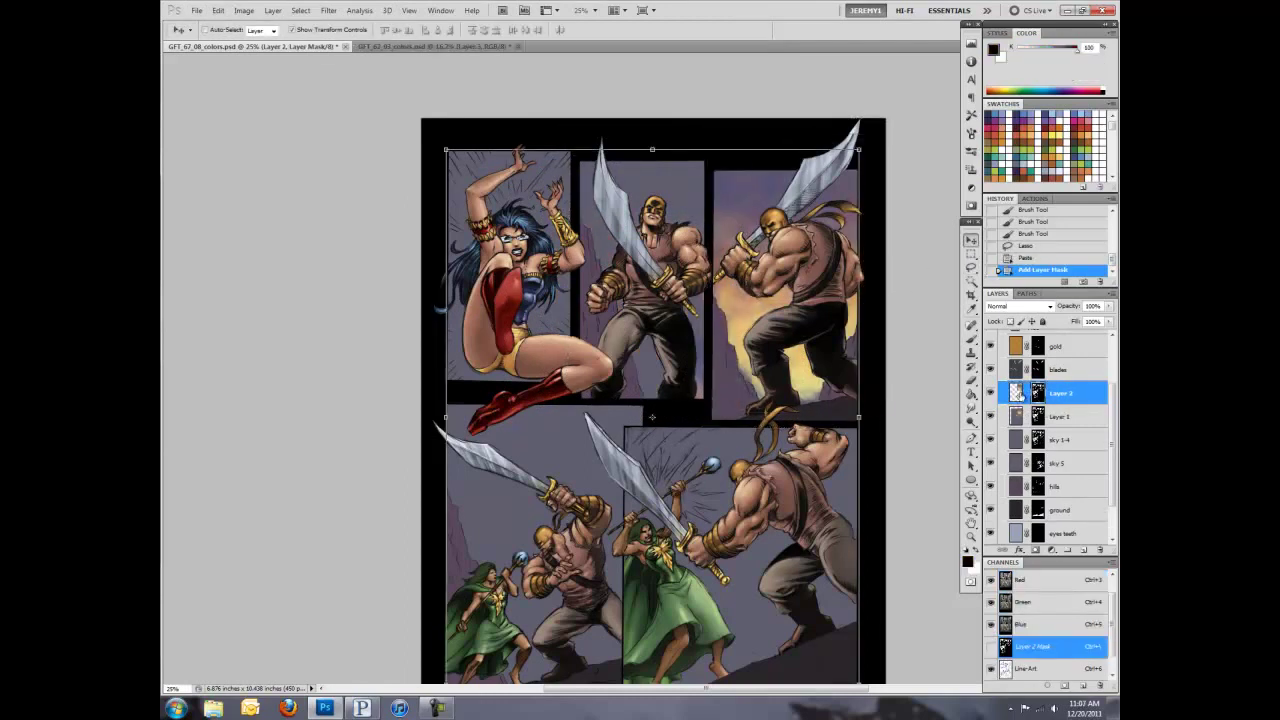
key("Up")
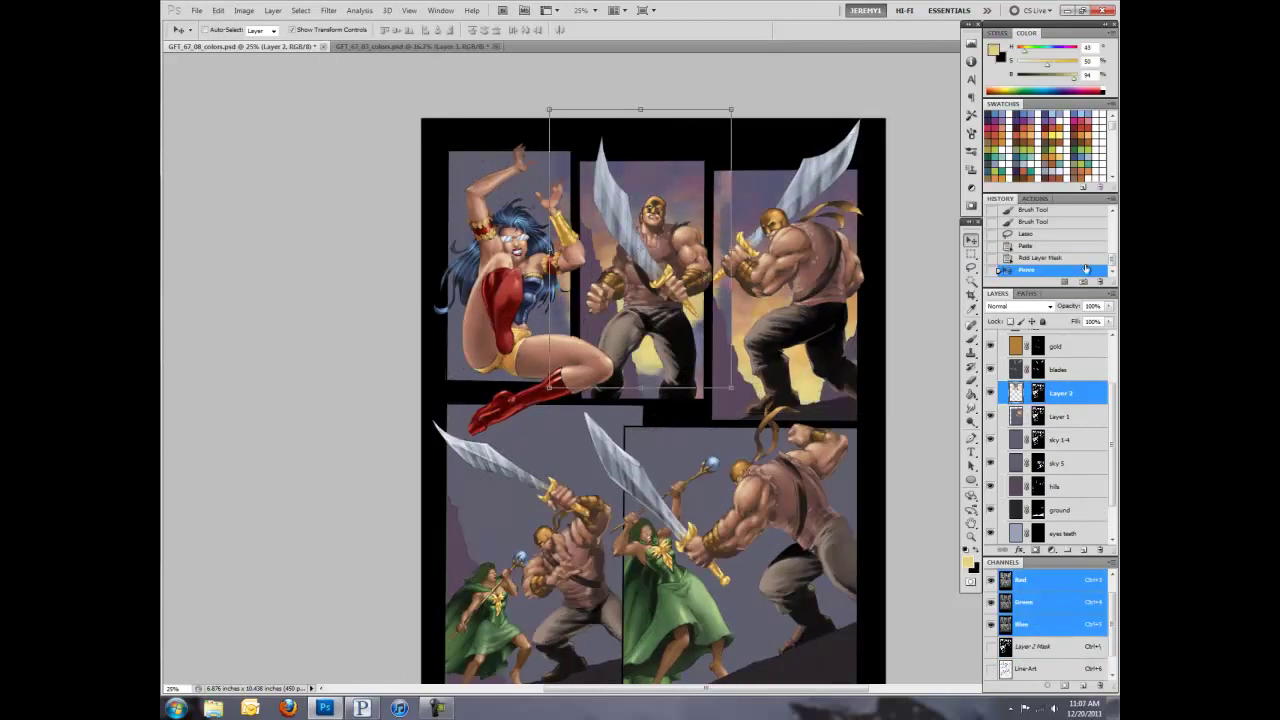
left_click_drag(690, 364, 714, 368)
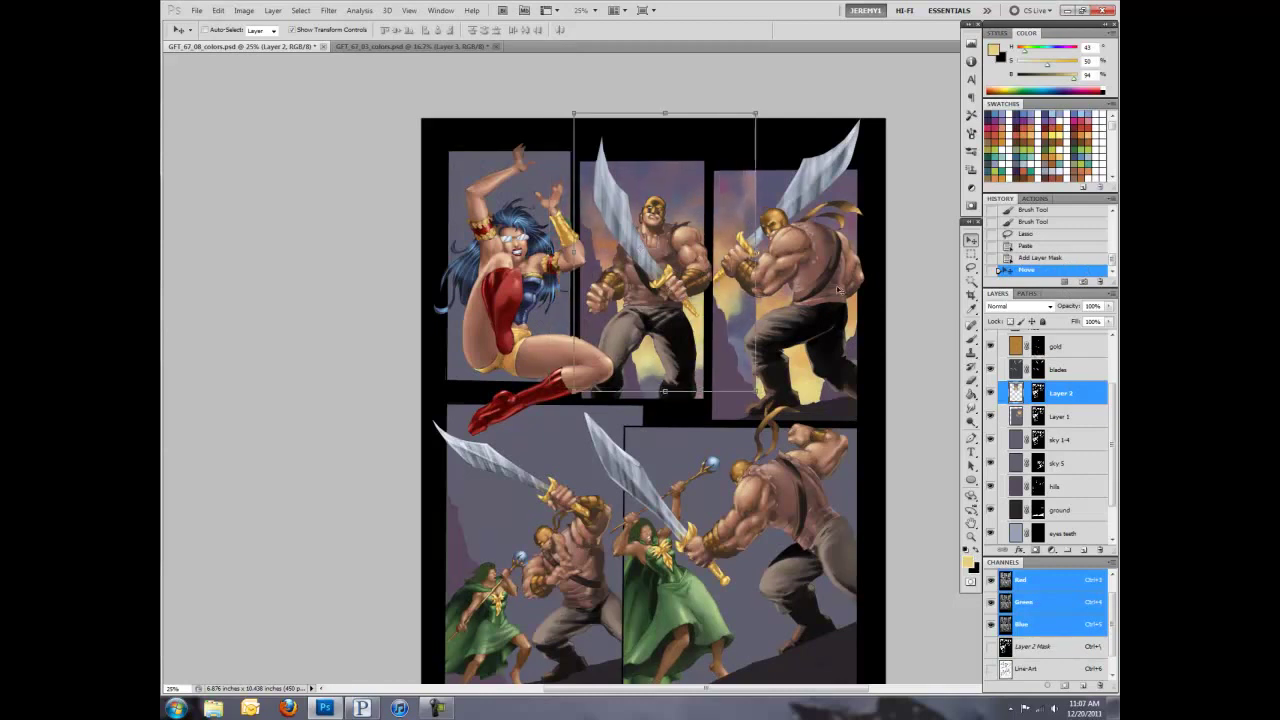
Step: Delete the sky spilling past the right page edge and paint warm colour into it
key("l")
mouse_move(760, 120)
left_mouse_down()
mouse_move(706, 398)
mouse_move(695, 212)
left_mouse_up()
key("Delete")
key("ctrl+d")
key("b")
left_click(647, 372, "alt")
left_click(678, 198, "alt")
Step: From Layer 1, copy the area around the upper-right panels into a new masked sky layer
key("h")
left_click_drag(661, 396, 661, 152)
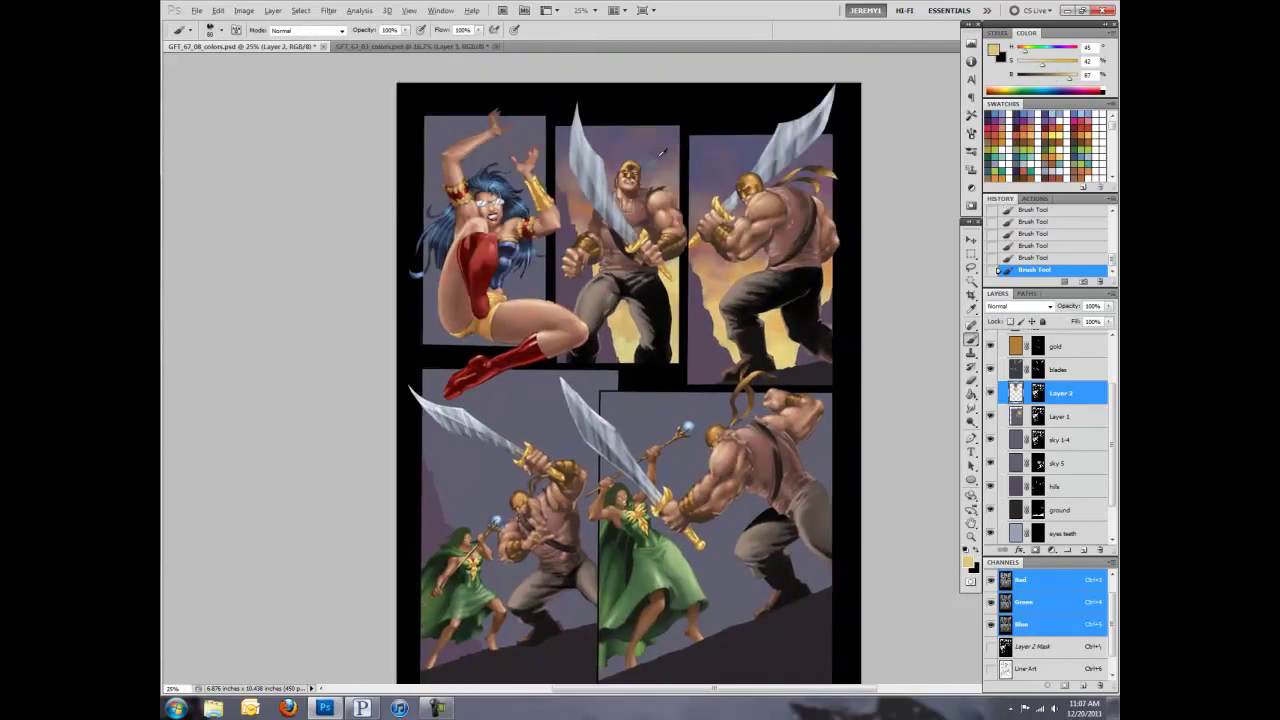
key("ctrl+minus")
left_click(790, 402, "ctrl")
left_click(790, 402, "alt")
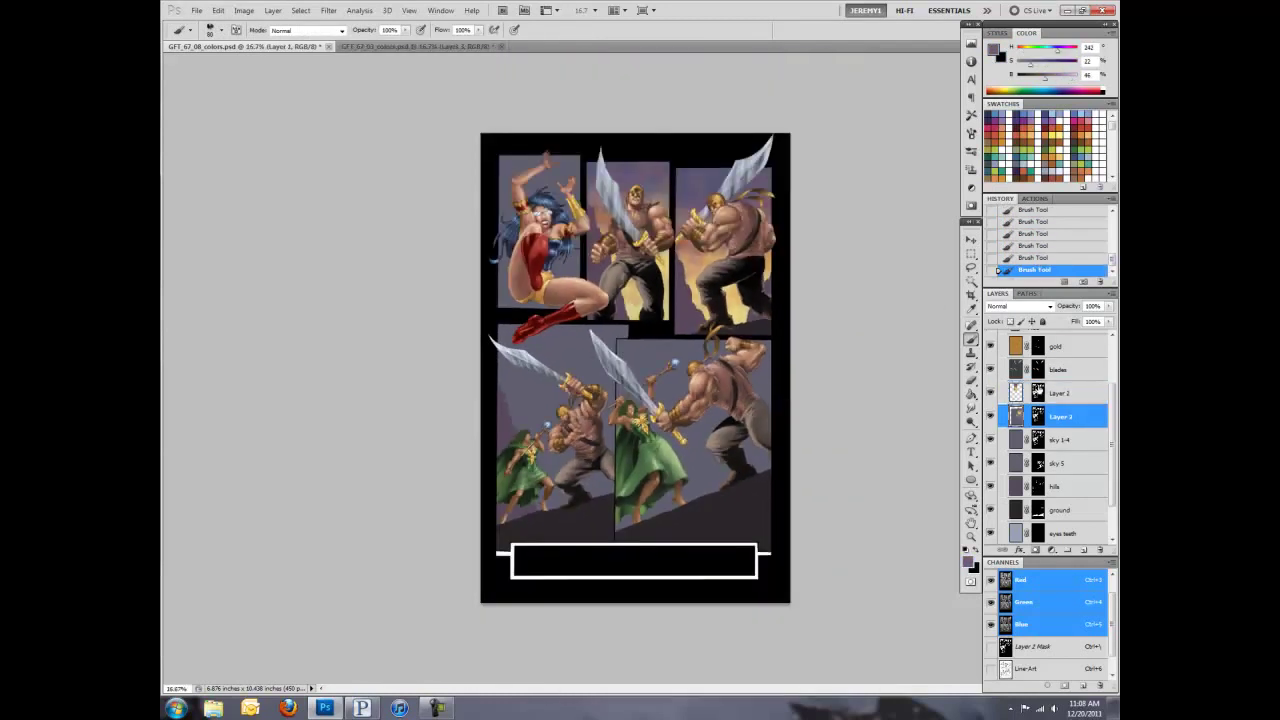
key("ctrl+plus")
key("l")
left_click_drag(450, 105, 818, 405)
key("ctrl+c")
key("ctrl+v")
left_click(1035, 550)
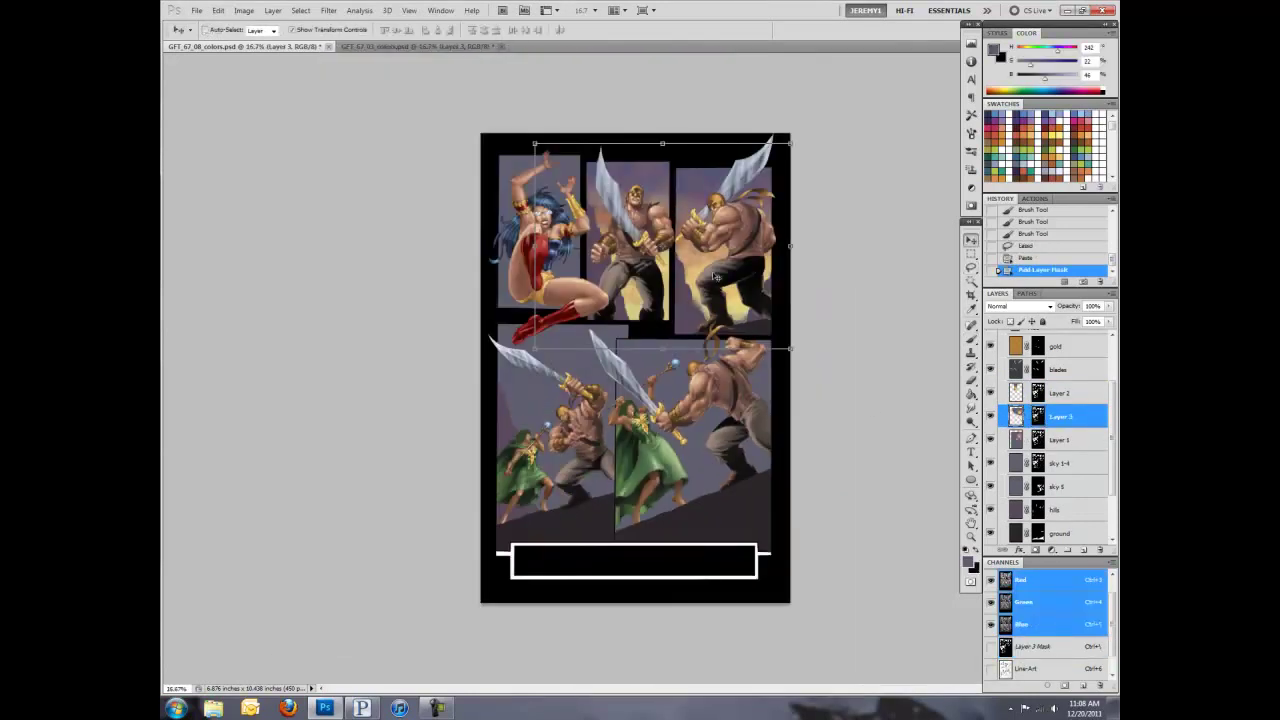
Step: Rotate the new sky layer about 14° to match the slope
key("ctrl+minus")
key("v")
key("ctrl+t")
left_click_drag(600, 440, 617, 415)
key("ctrl+plus")
key("ctrl+plus")
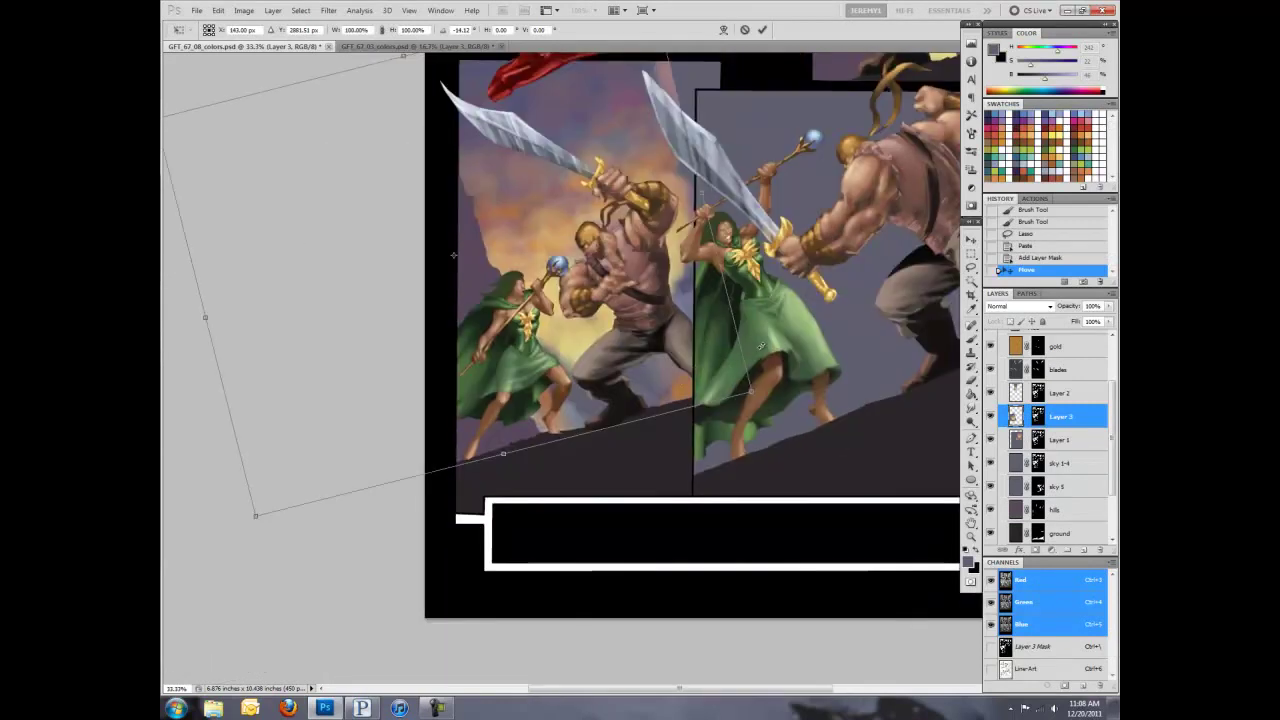
key("Return")
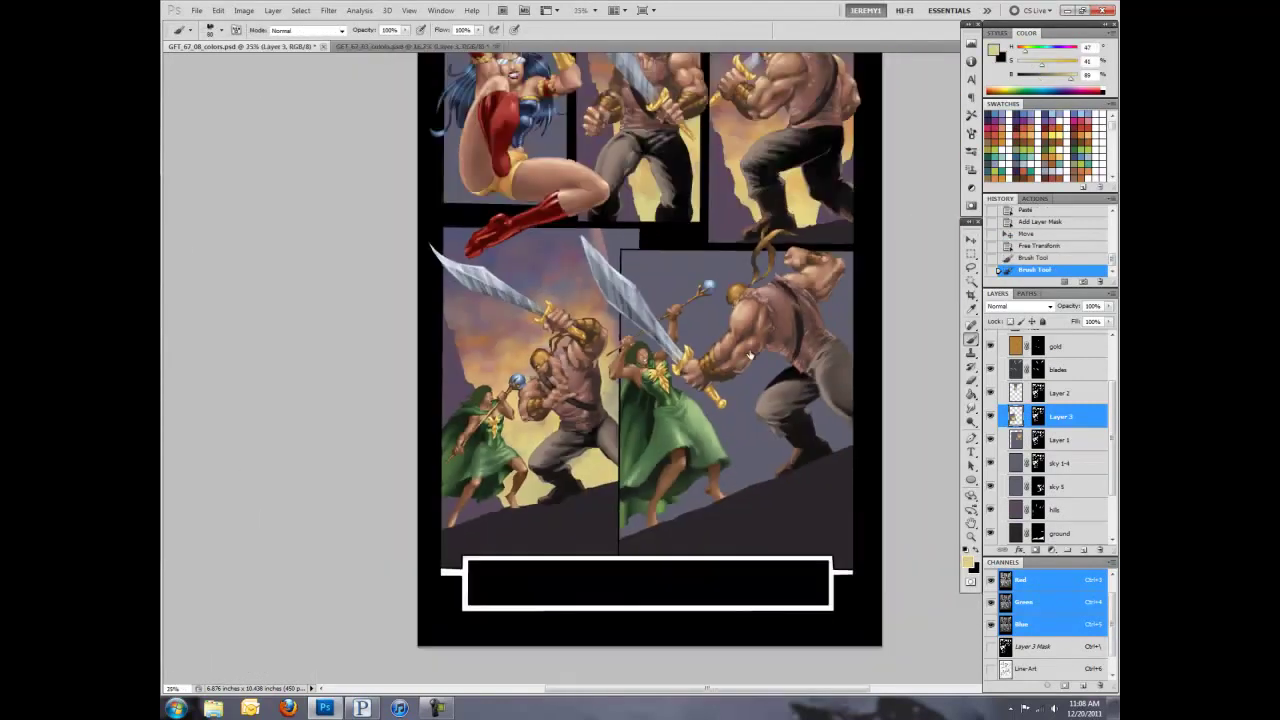
Step: Show the line art and sample reddish-grey, pinkish-grey and tan colours from the page
left_click(991, 668)
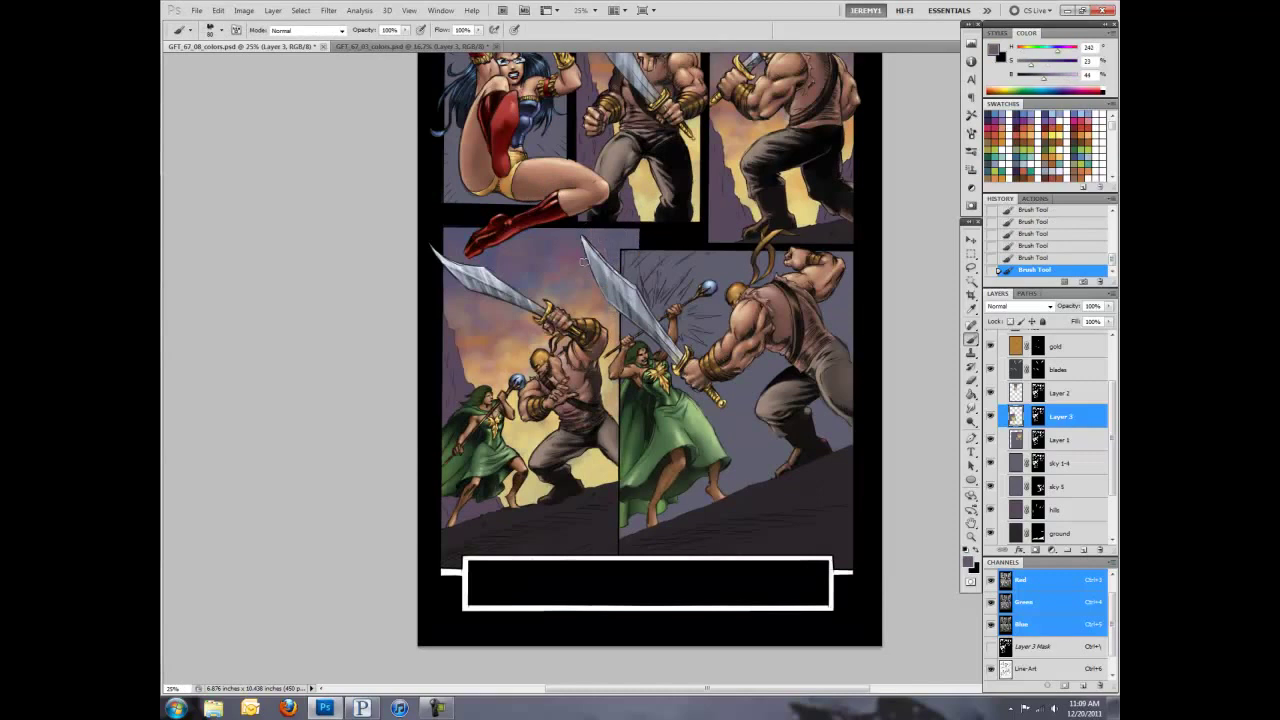
left_click(584, 260, "alt")
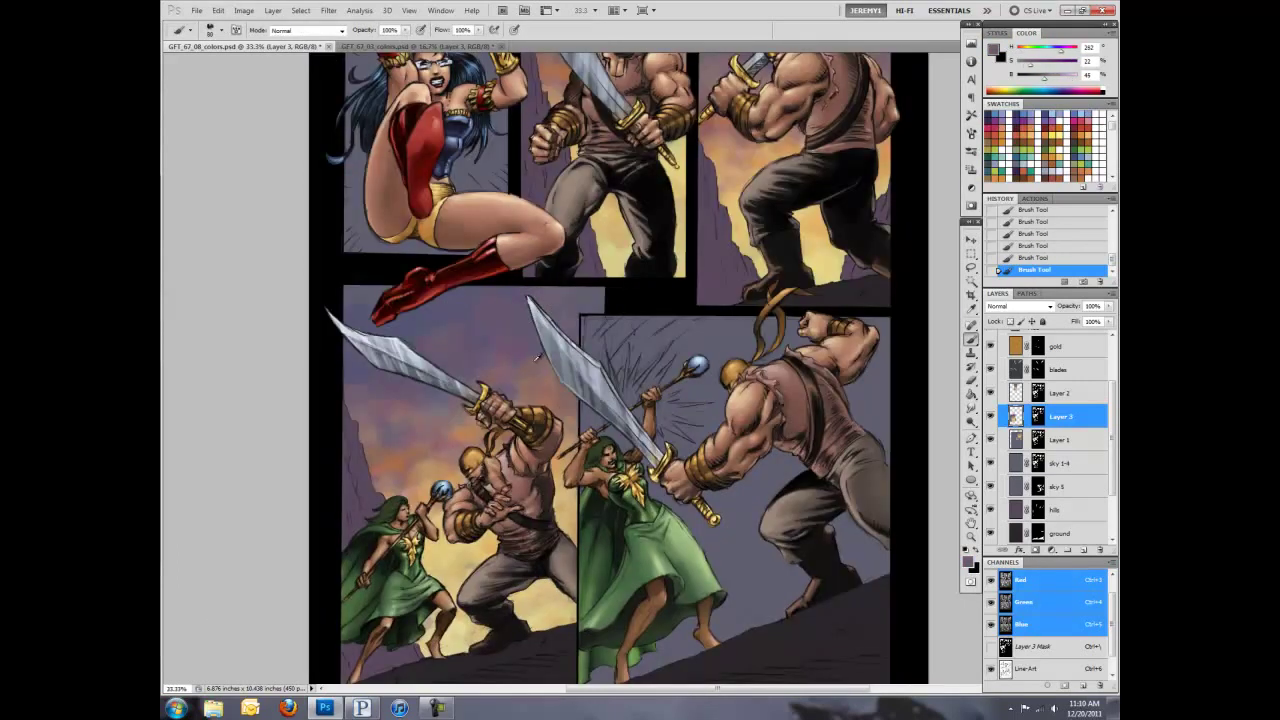
left_click(590, 295, "alt")
left_click(428, 228, "alt")
left_click_drag(561, 620, 571, 555)
left_click(494, 492, "alt")
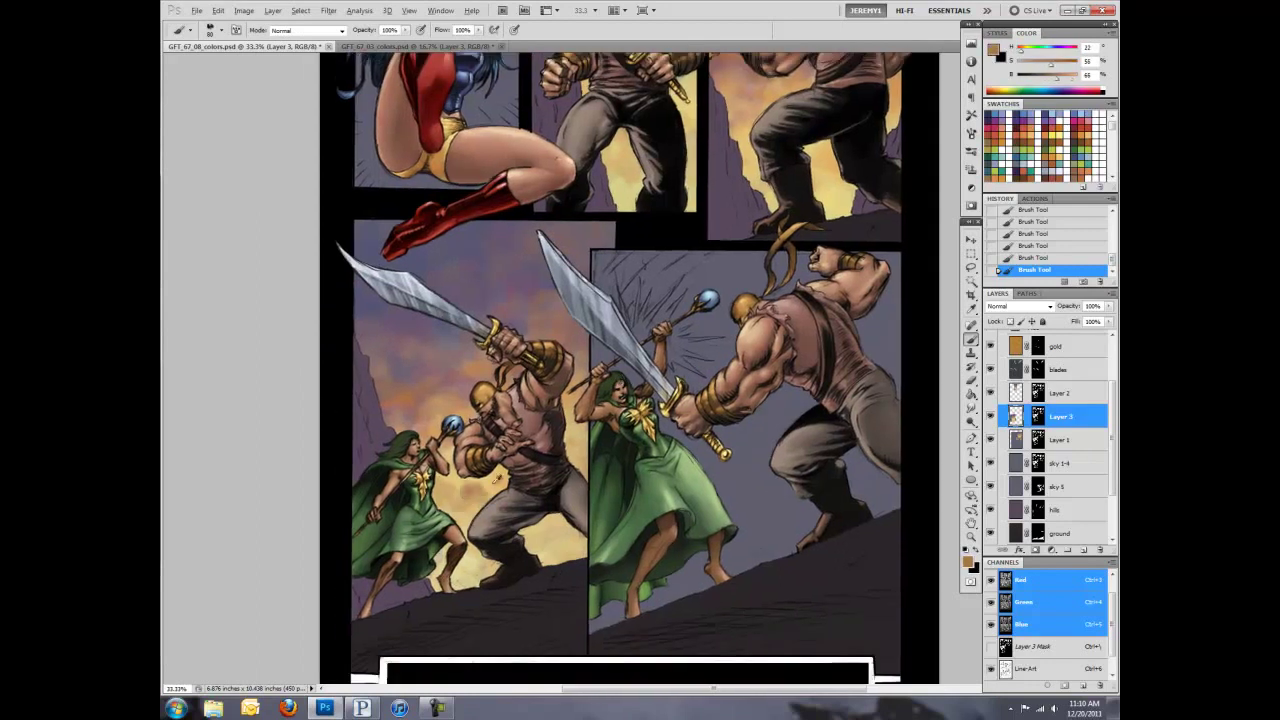
left_click(472, 500, "alt")
Step: Paste the copied art as a new layer masked to the panels
key("ctrl+minus")
key("ctrl+minus")
key("ctrl+plus")
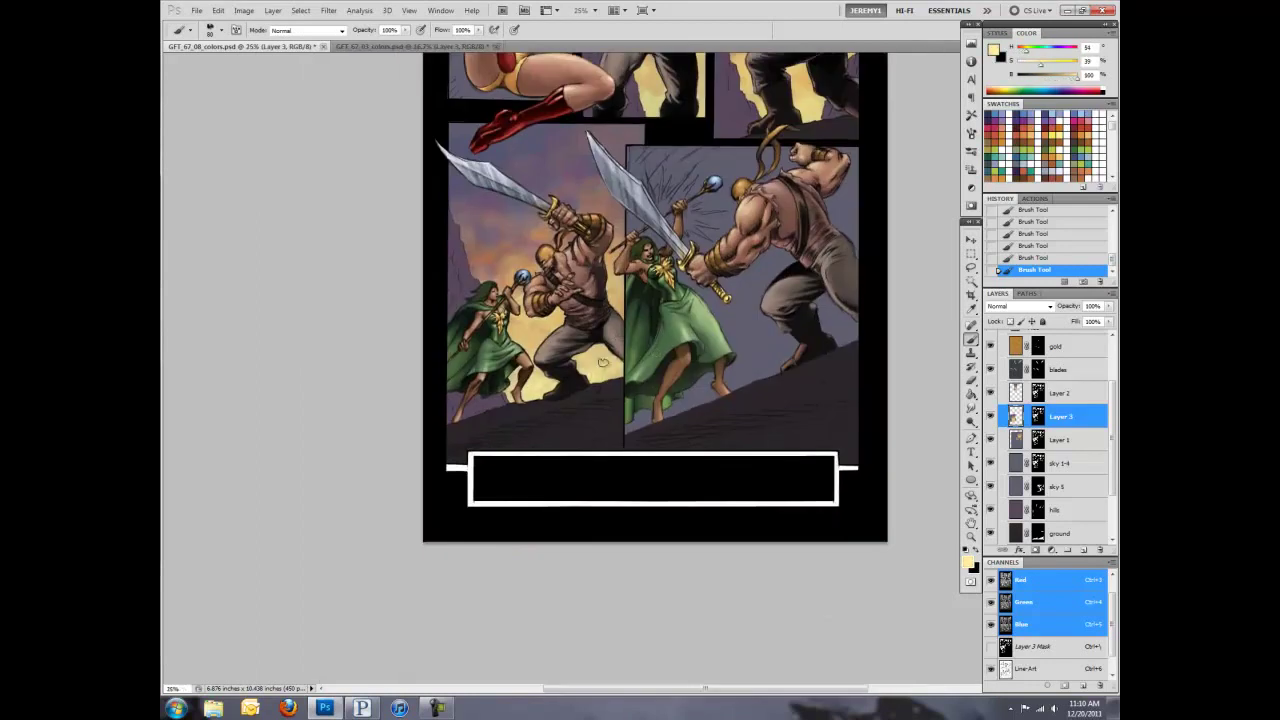
key("ctrl+minus")
key("ctrl+plus")
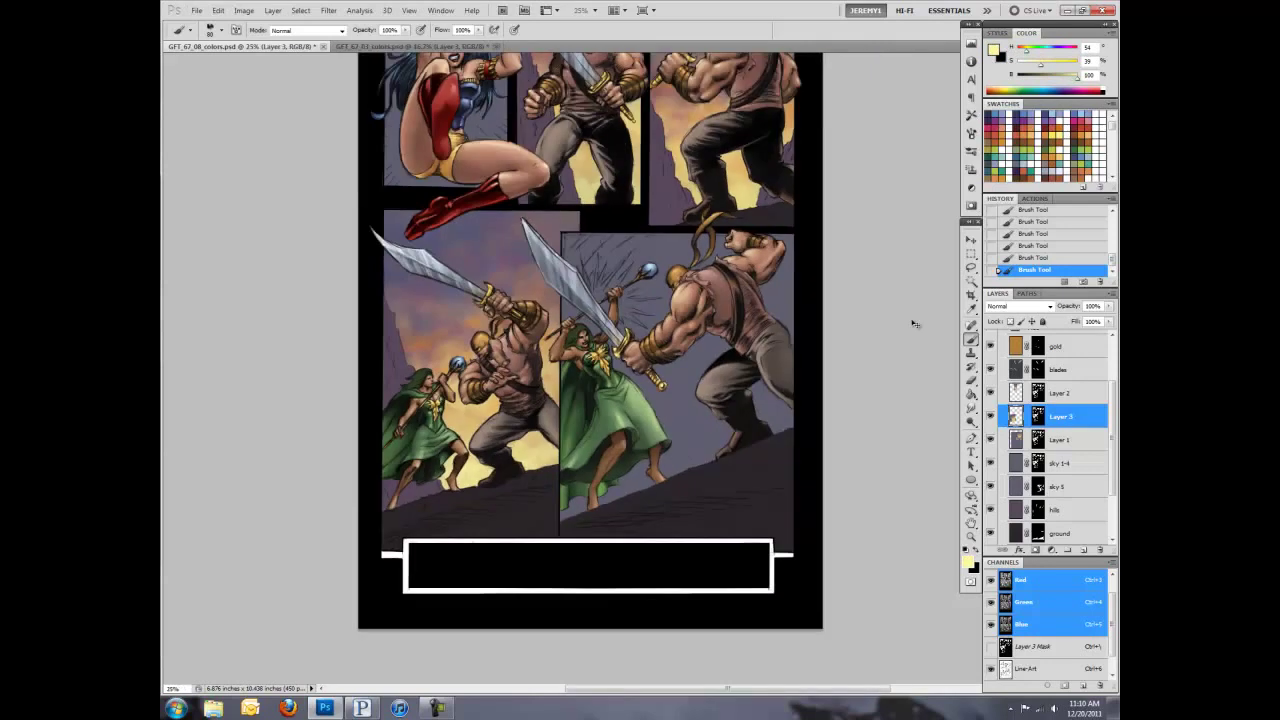
key("ctrl+v")
left_click(1035, 550)
Step: Move Layer 4 above Layer 2 in the stack and make it active
key("v")
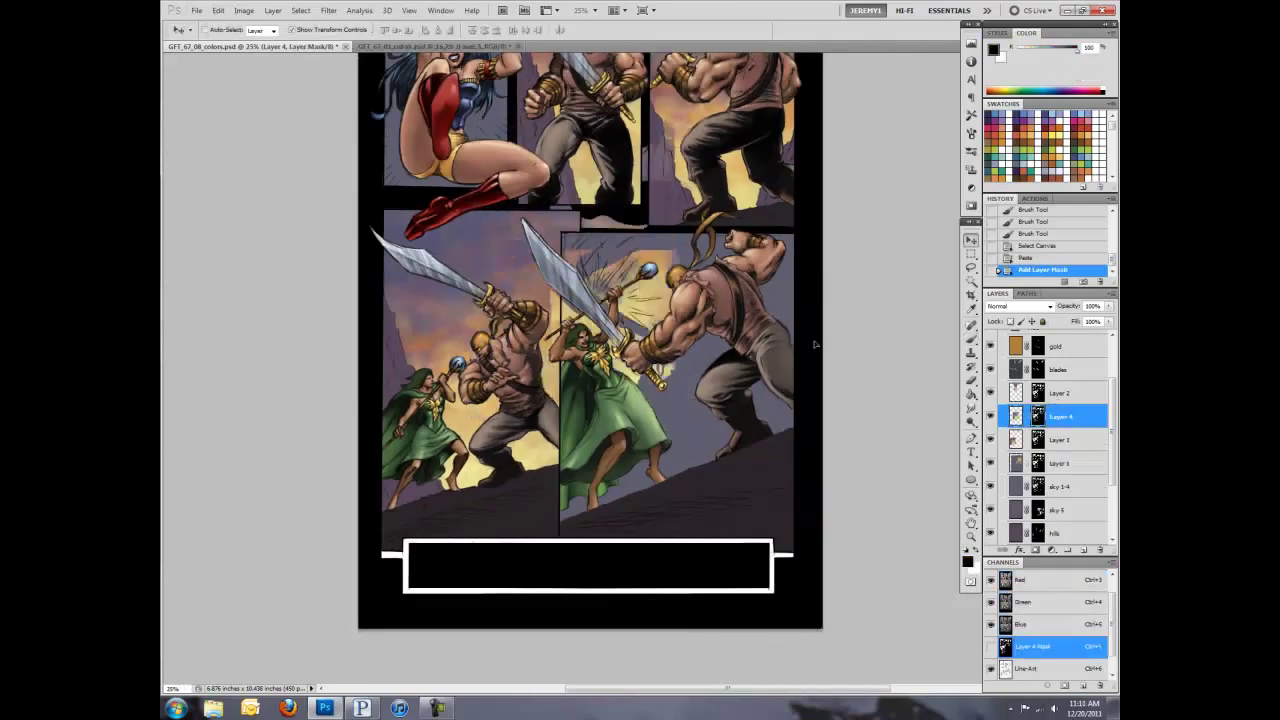
left_click_drag(590, 360, 680, 410)
left_click(1067, 258)
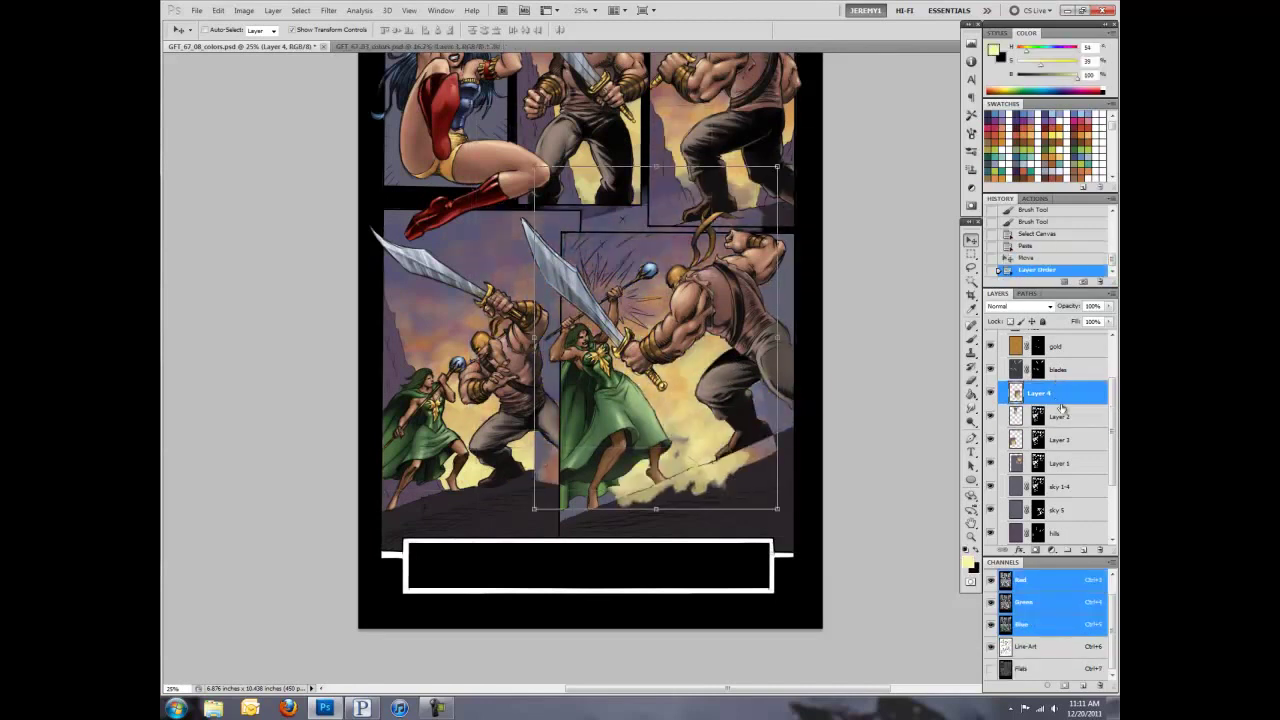
left_click_drag(1041, 388, 1041, 370)
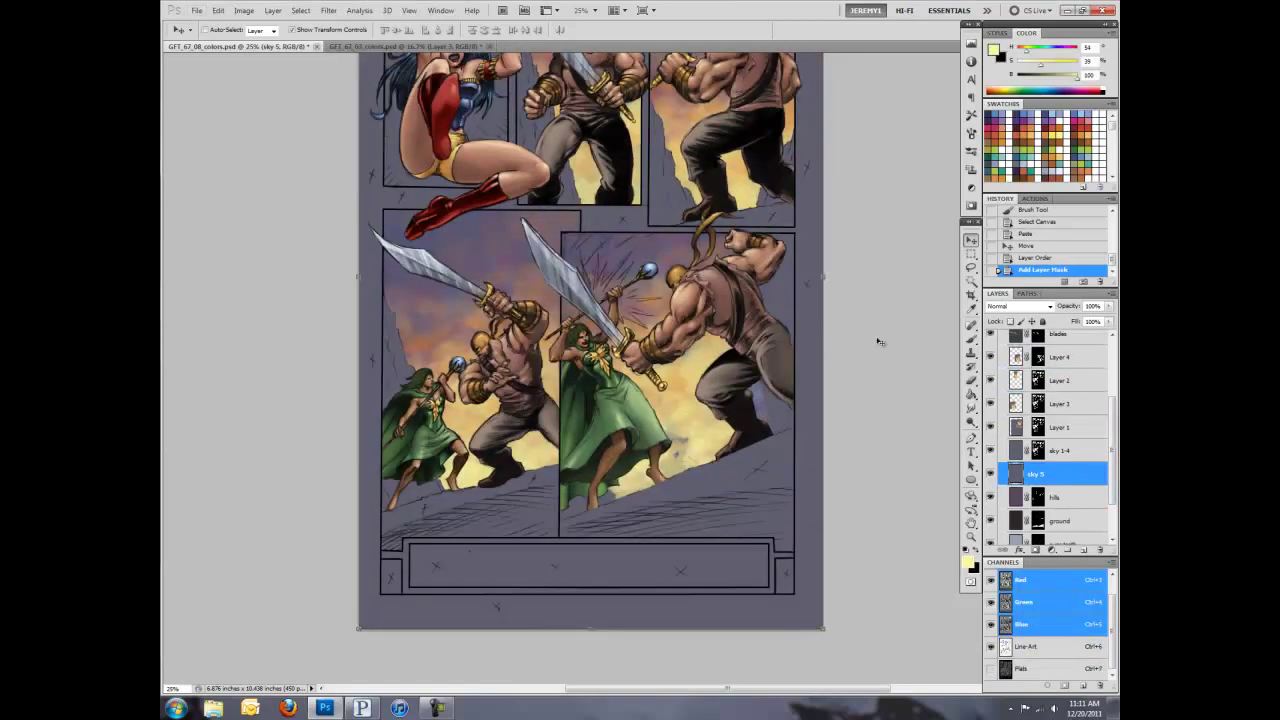
scroll(1116, 393, "up", 2)
scroll(1060, 395, "down", 1)
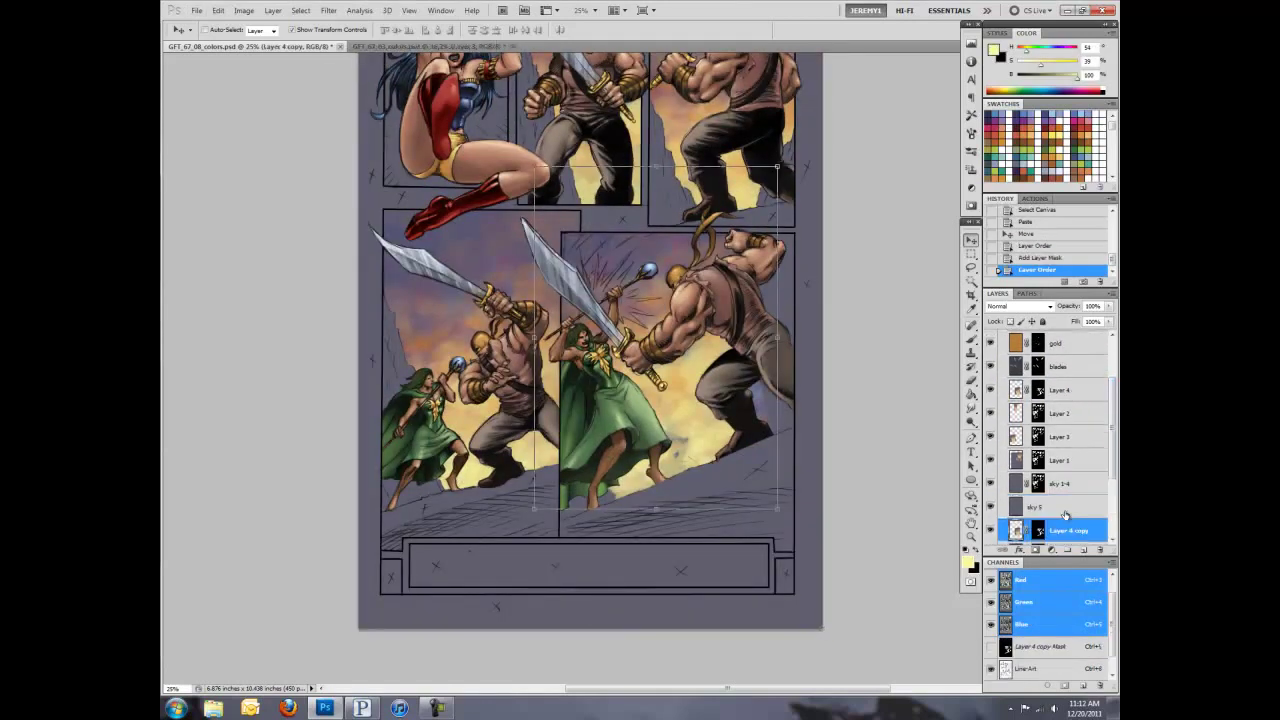
left_click(1033, 393)
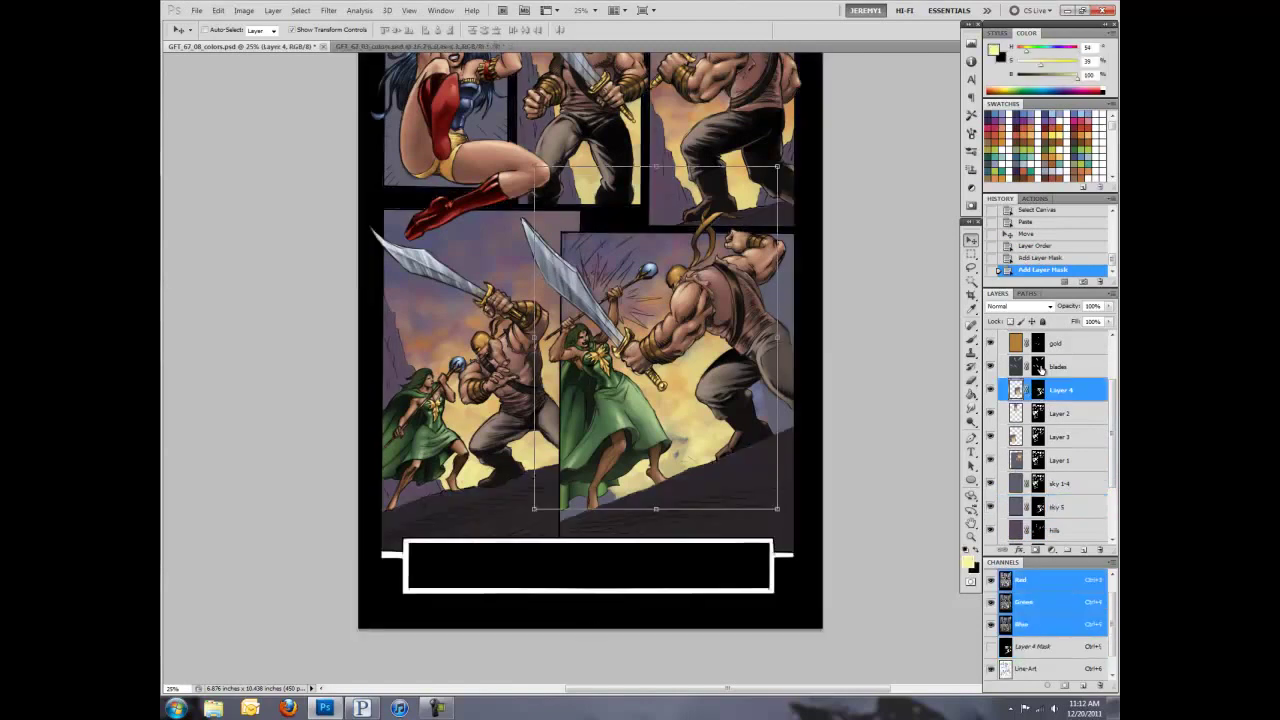
Step: Paint warm orange and mauve light into the sky and along the muscleman's shoulder
key("b")
left_click_drag(752, 404, 780, 425)
left_click_drag(672, 460, 680, 475)
left_click_drag(570, 500, 585, 518)
left_click(692, 386, "alt")
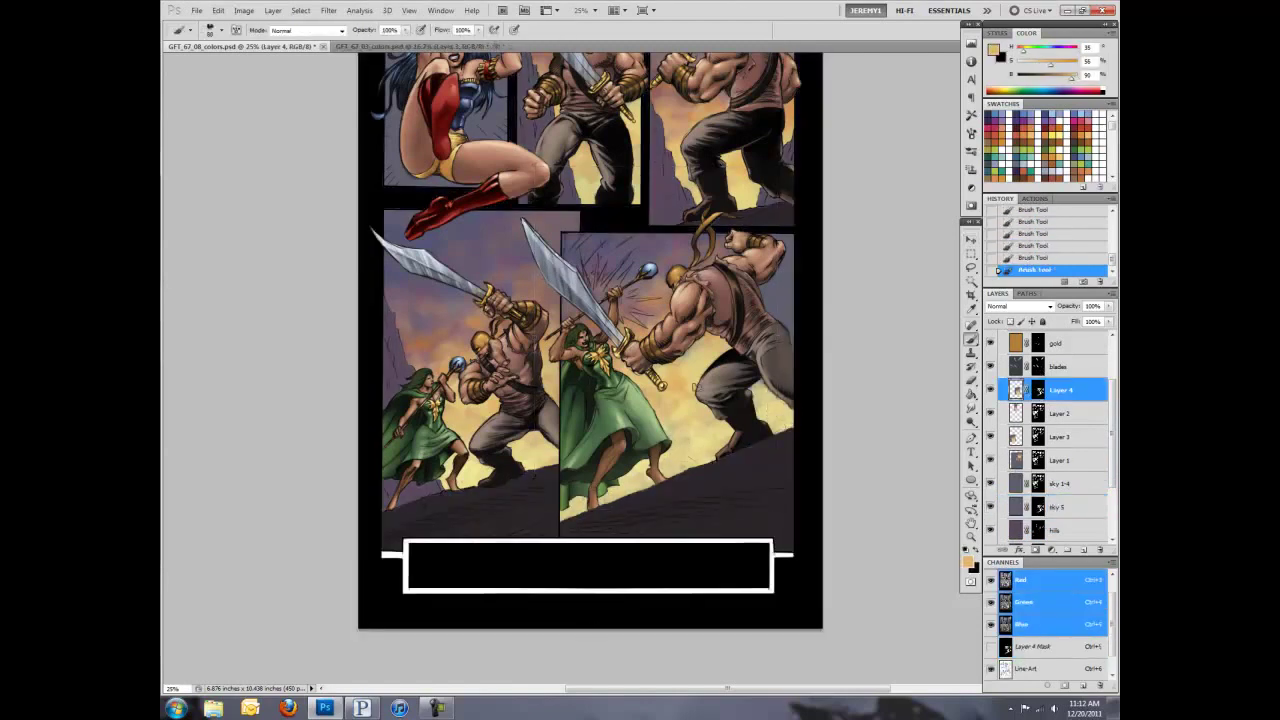
left_click(780, 240, "alt")
mouse_move(765, 284)
left_mouse_down()
mouse_move(782, 330)
mouse_move(778, 290)
mouse_move(776, 304)
mouse_move(760, 300)
left_mouse_up()
Step: Repaint the muscleman's shoulder edge with tan and yellow-tan tones sampled from the art
left_click(793, 308, "alt")
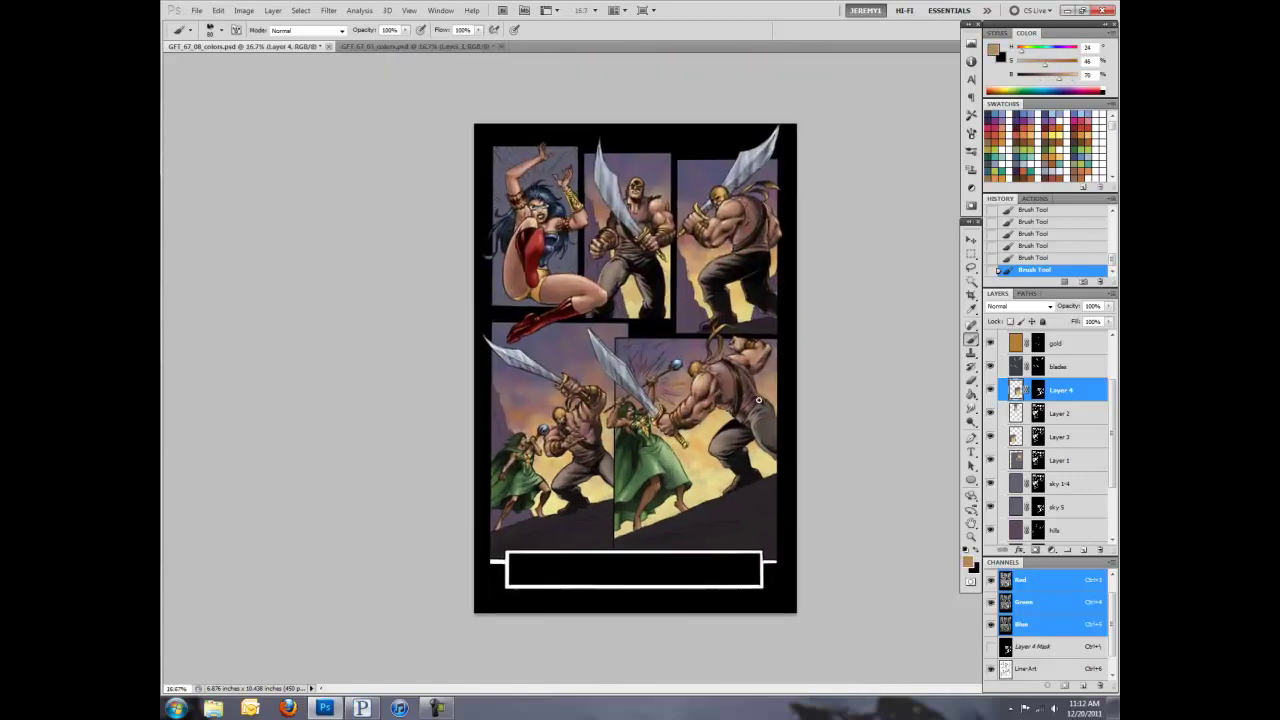
left_click(728, 373, "alt")
left_click(713, 397, "alt")
left_click(606, 459, "alt")
left_click(730, 342, "alt")
key("ctrl+minus")
key("ctrl+minus")
Step: Rotate Layer 4's sky slightly clockwise
key("ctrl+t")
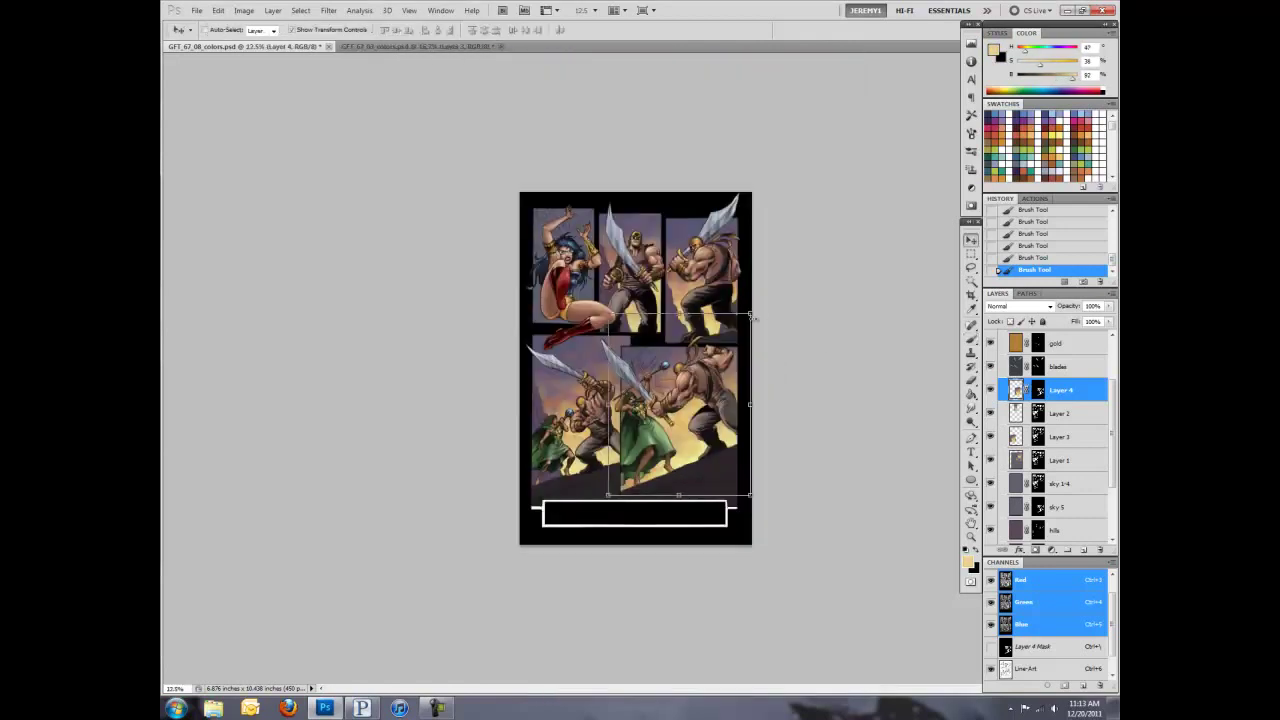
mouse_move(760, 306)
left_mouse_down()
mouse_move(803, 405)
mouse_move(711, 418)
left_mouse_up()
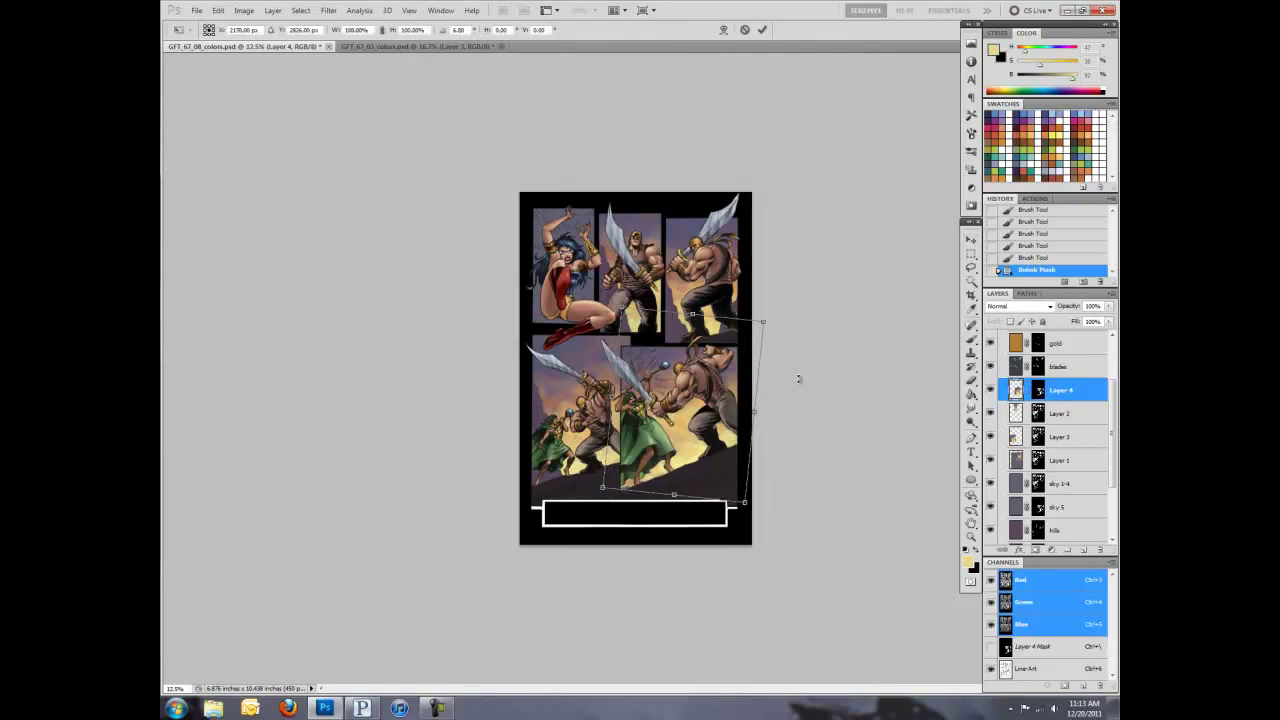
key("Return")
key("ctrl+plus")
Step: Add darker and lighter tan touches, then select Layers 4, 2, 3 and 1 together
left_click(600, 433)
left_click(600, 433, "alt")
left_click_drag(812, 237, 769, 347)
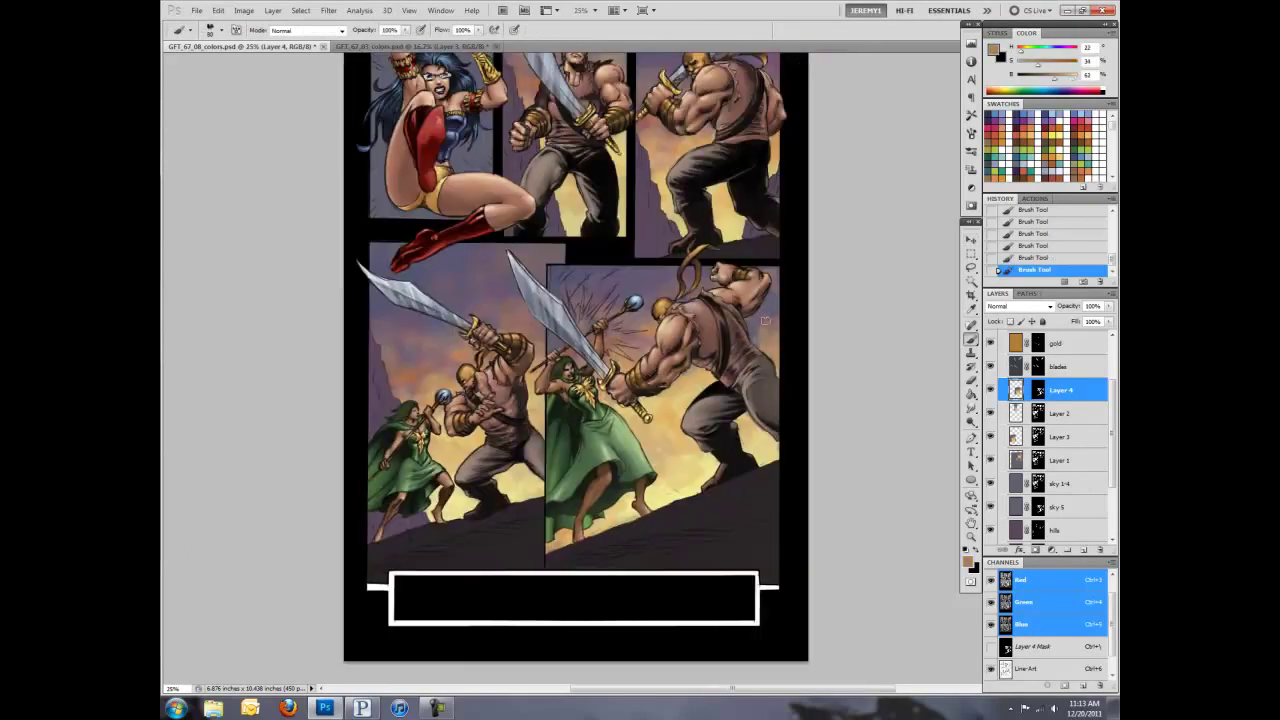
left_click(697, 373, "alt")
key("ctrl+minus")
left_click(704, 489, "alt")
key("ctrl+plus")
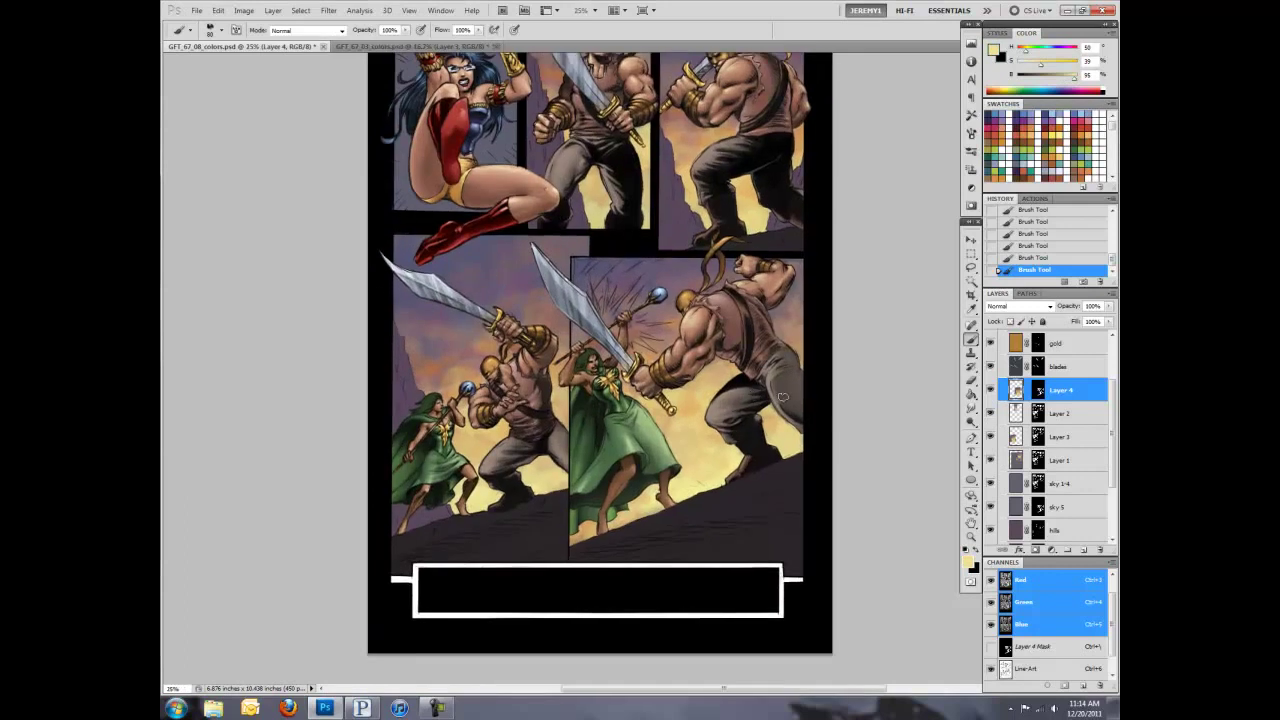
left_click(1073, 458, "shift")
Step: Group the sky layers into a skies folder and copy from the GFT_67_03 document
key("ctrl+minus")
key("ctrl+minus")
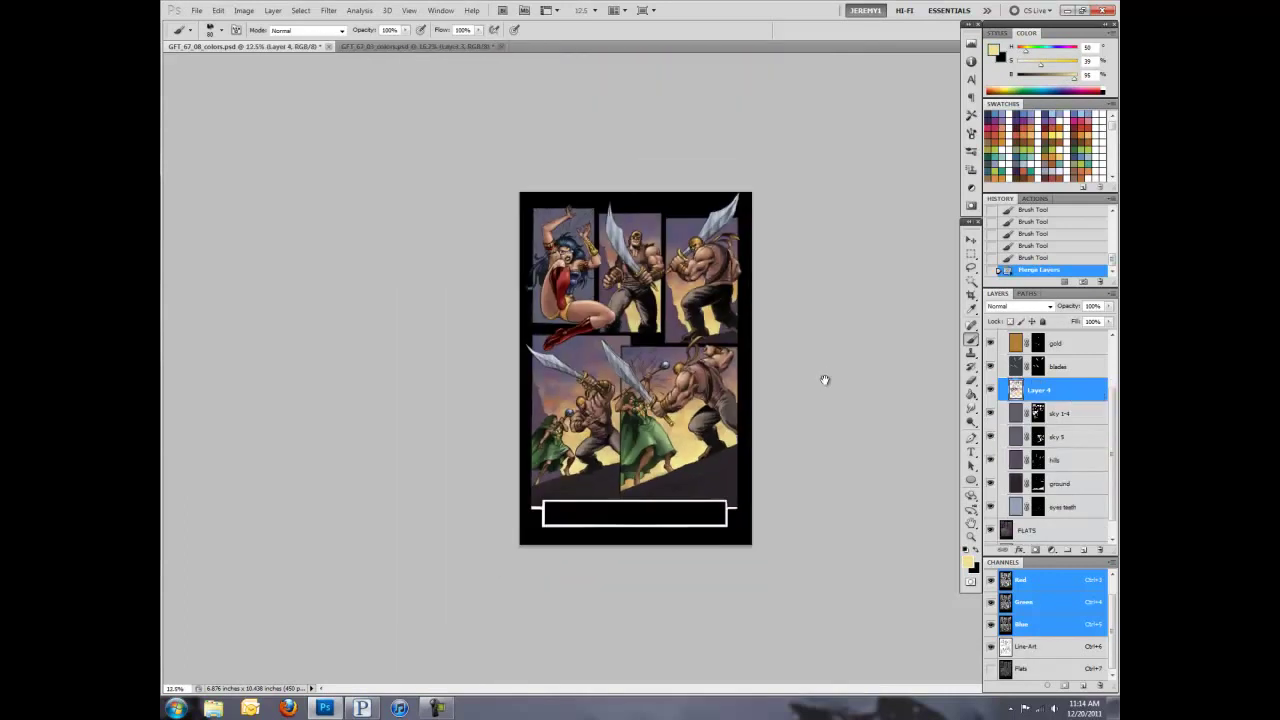
key("ctrl+plus")
key("ctrl+z")
key("ctrl+g")
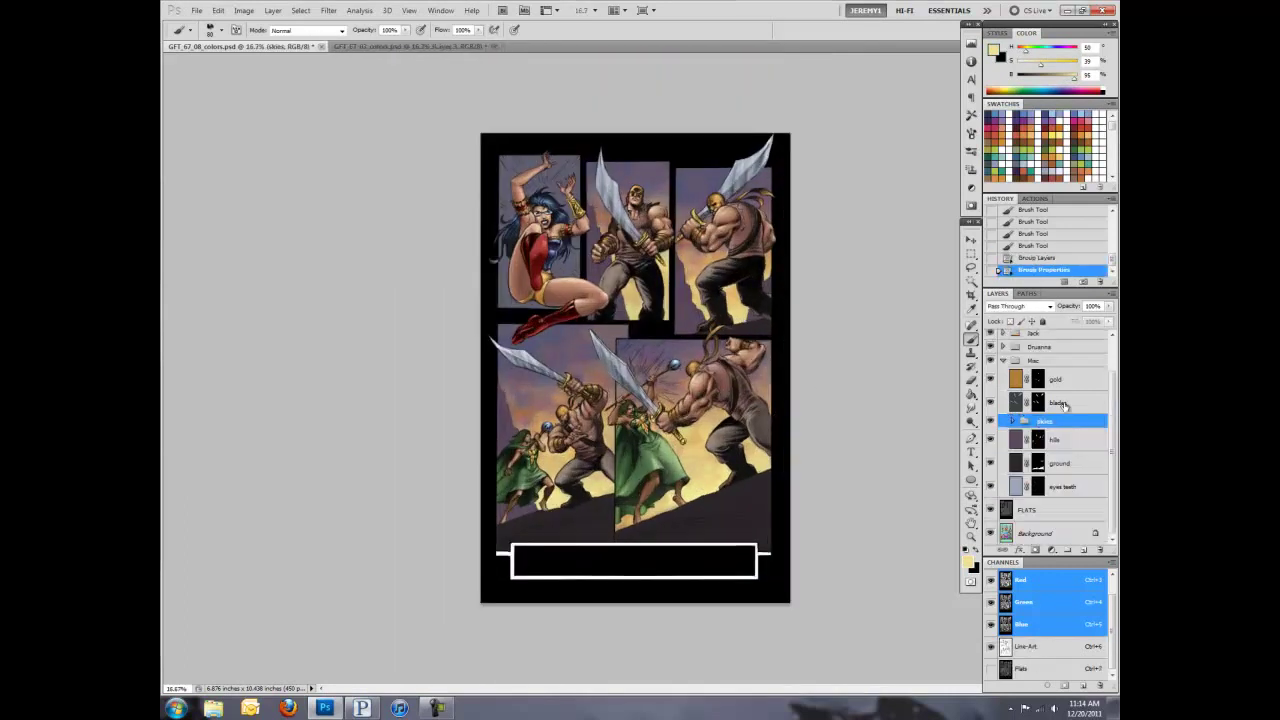
key("ctrl+Tab")
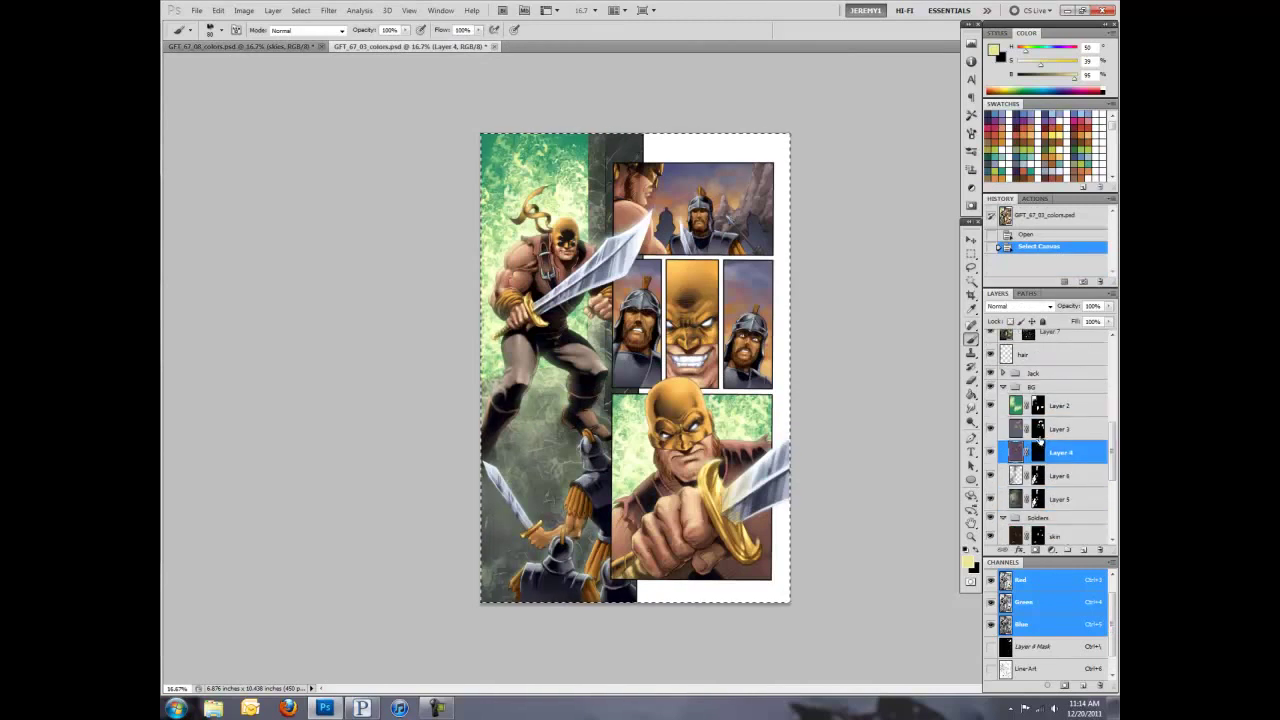
key("ctrl+Tab")
Step: Paste the purple fill as Layer 5, masked to the panels and unlinked from its mask
key("ctrl+v")
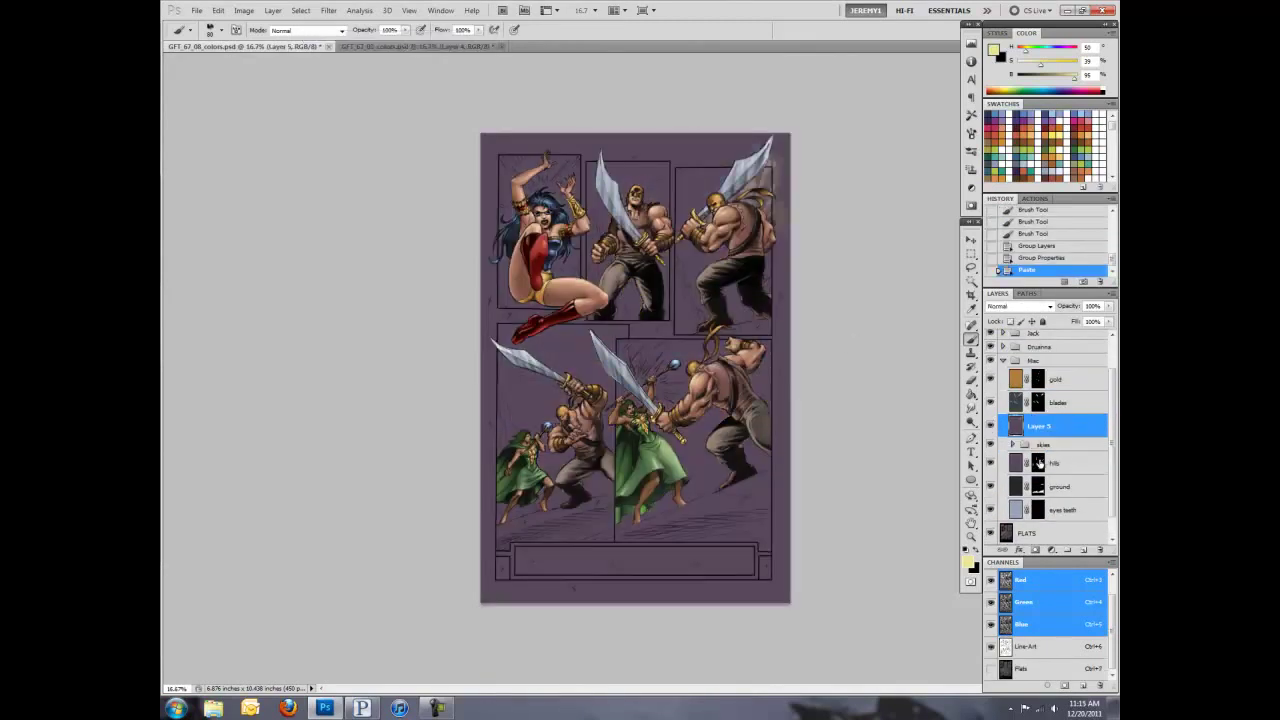
left_click(1051, 550)
key("v")
left_click(1027, 426)
mouse_move(743, 300)
left_mouse_down()
mouse_move(708, 368)
mouse_move(724, 453)
mouse_move(400, 420)
left_mouse_up()
Step: Scale Layer 5 to about 81% height and widen it rightward across the panels
key("ctrl+t")
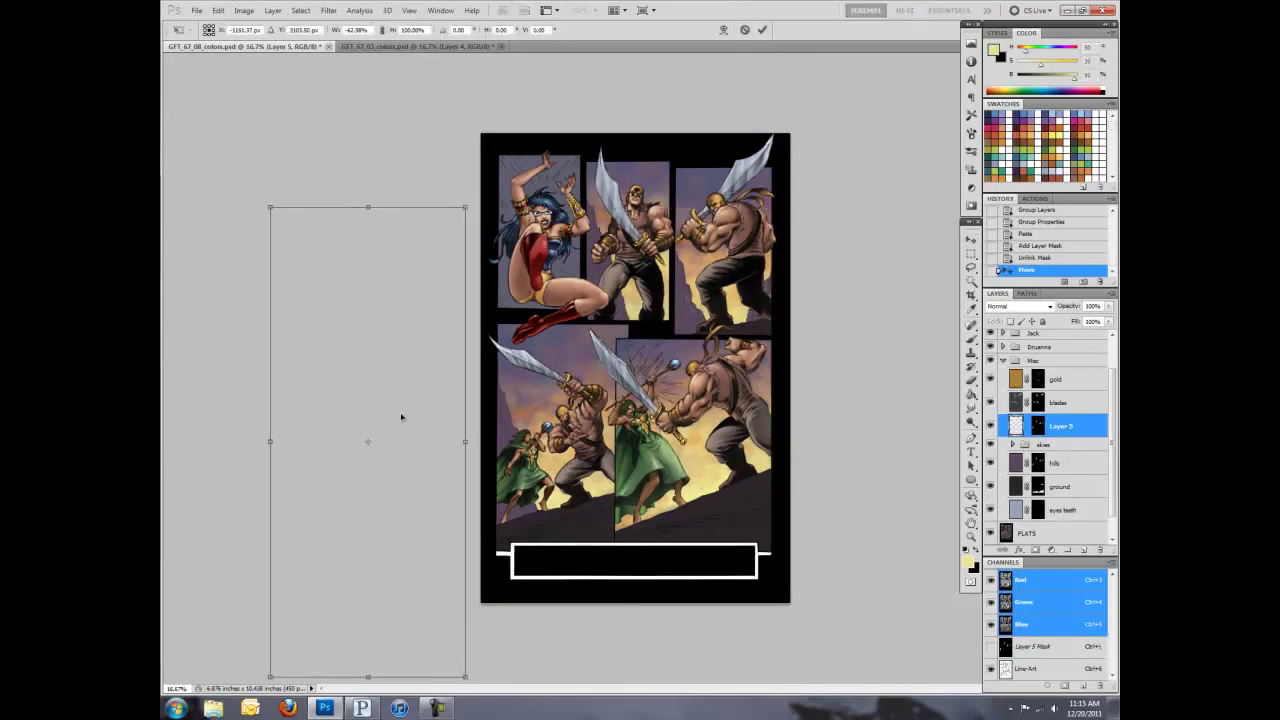
key("ctrl+plus")
key("ctrl+minus")
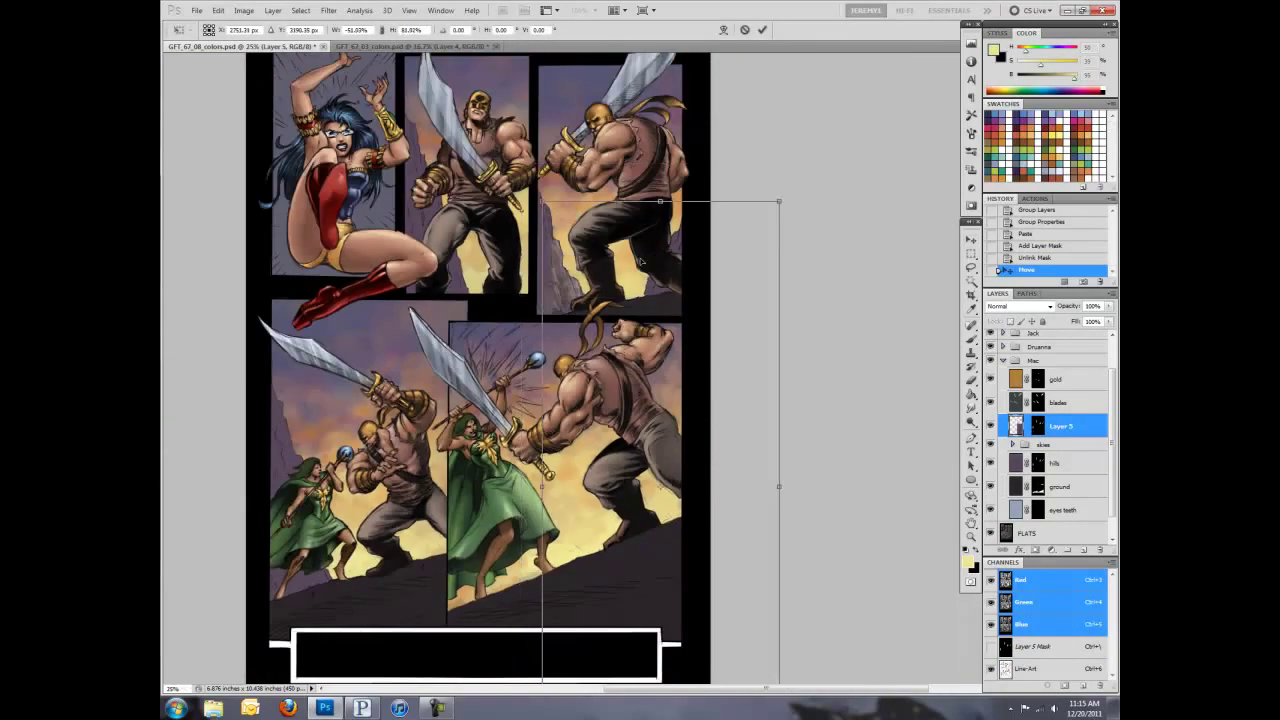
left_click_drag(704, 364, 623, 225)
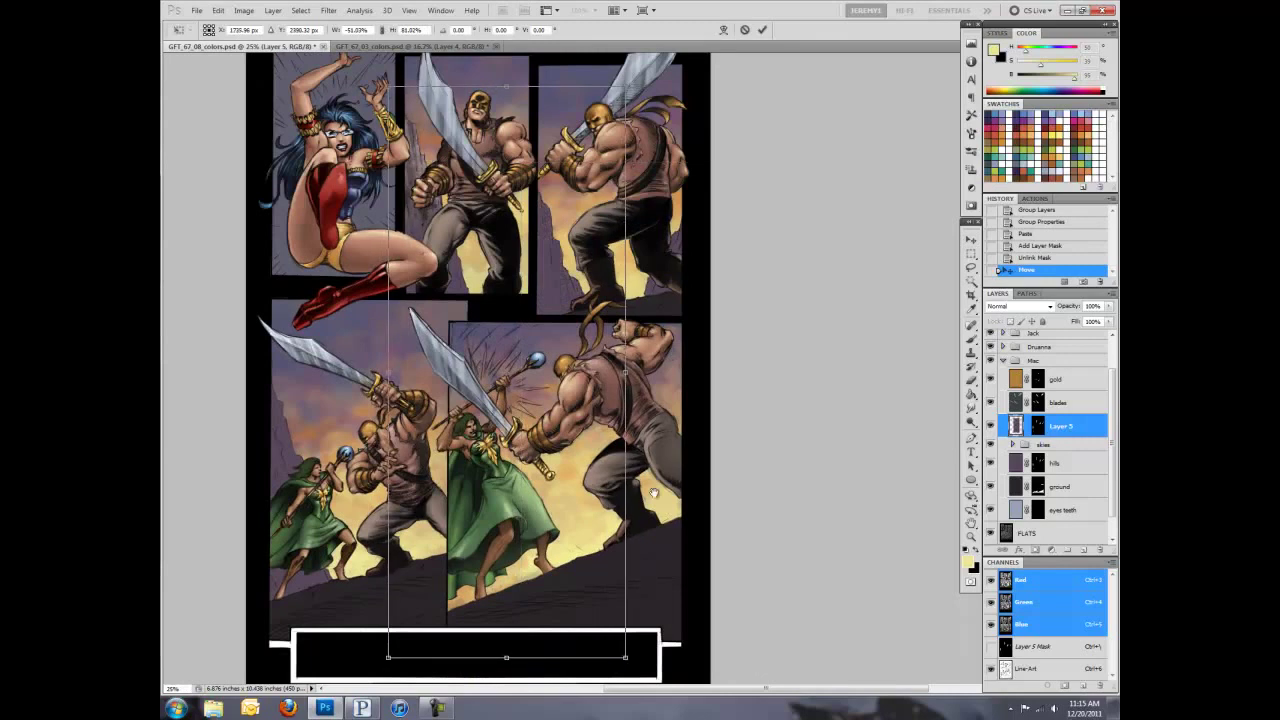
key("ctrl+minus")
left_click_drag(691, 304, 829, 362)
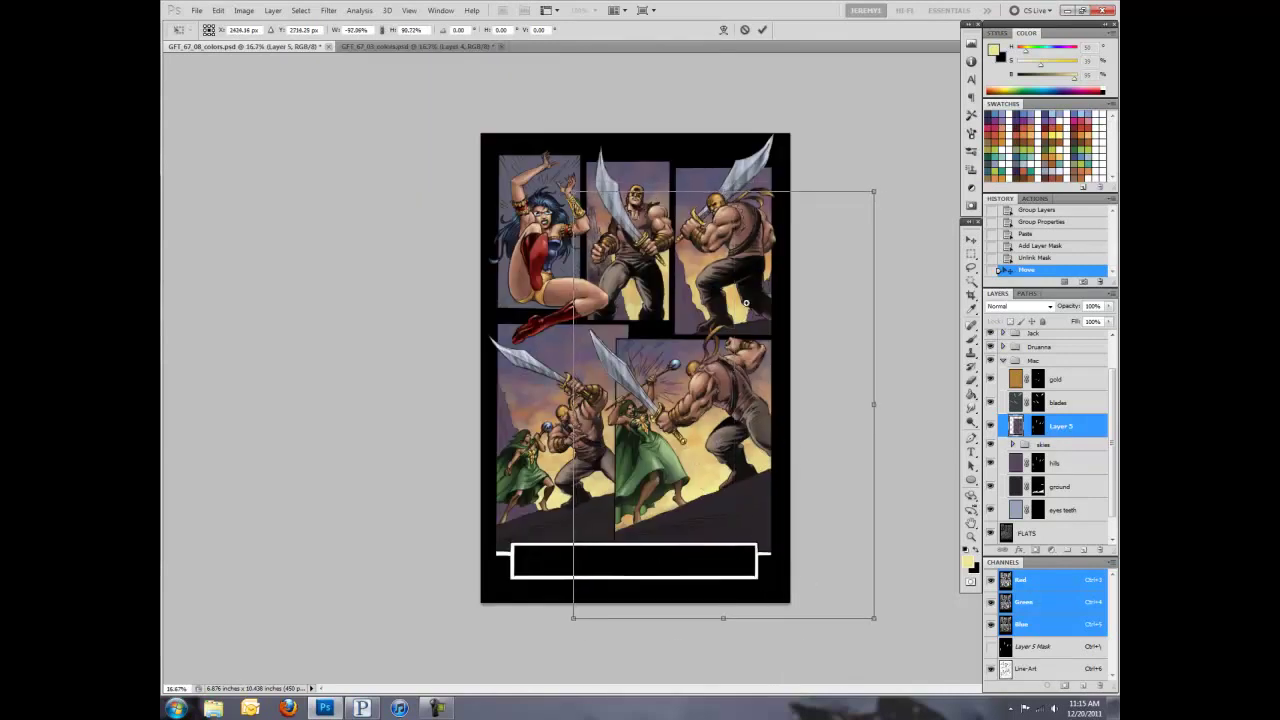
key("Return")
key("ctrl+plus")
key("b")
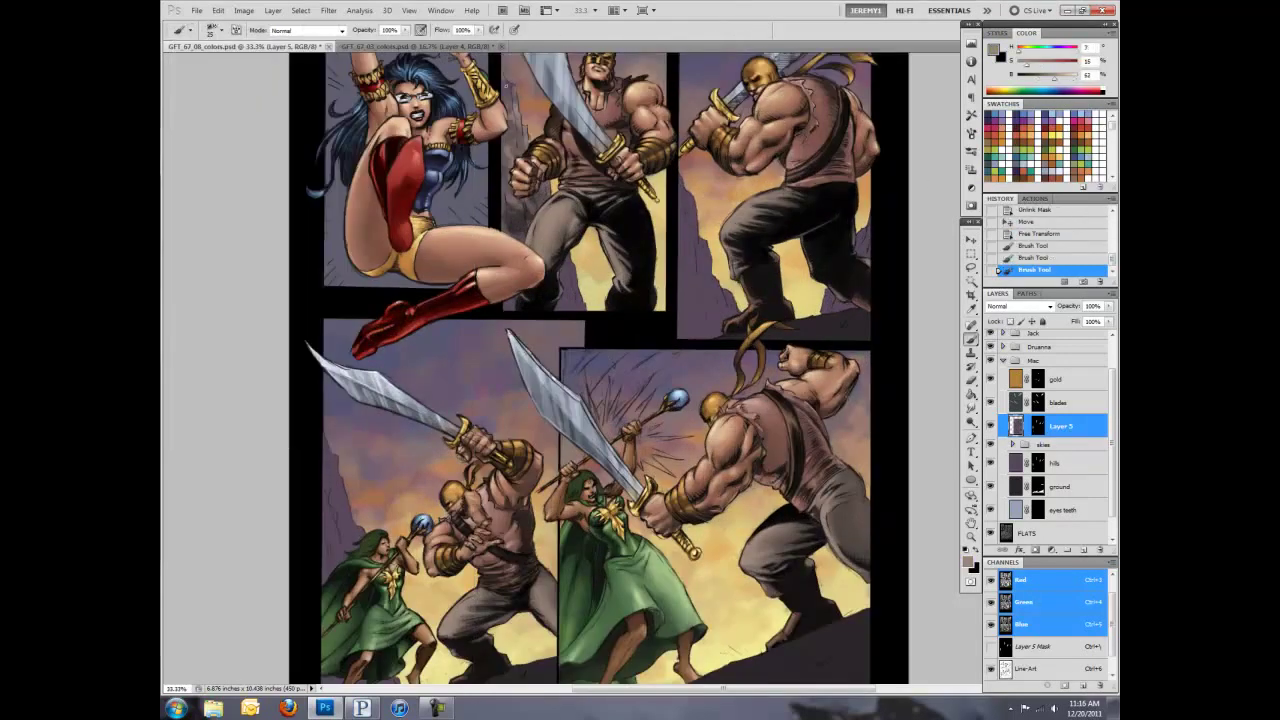
Step: Sample a greyish mauve from the rocks and shade the upper panels' rocky backgrounds
left_click(522, 216, "alt")
key("backslash")
key("backslash")
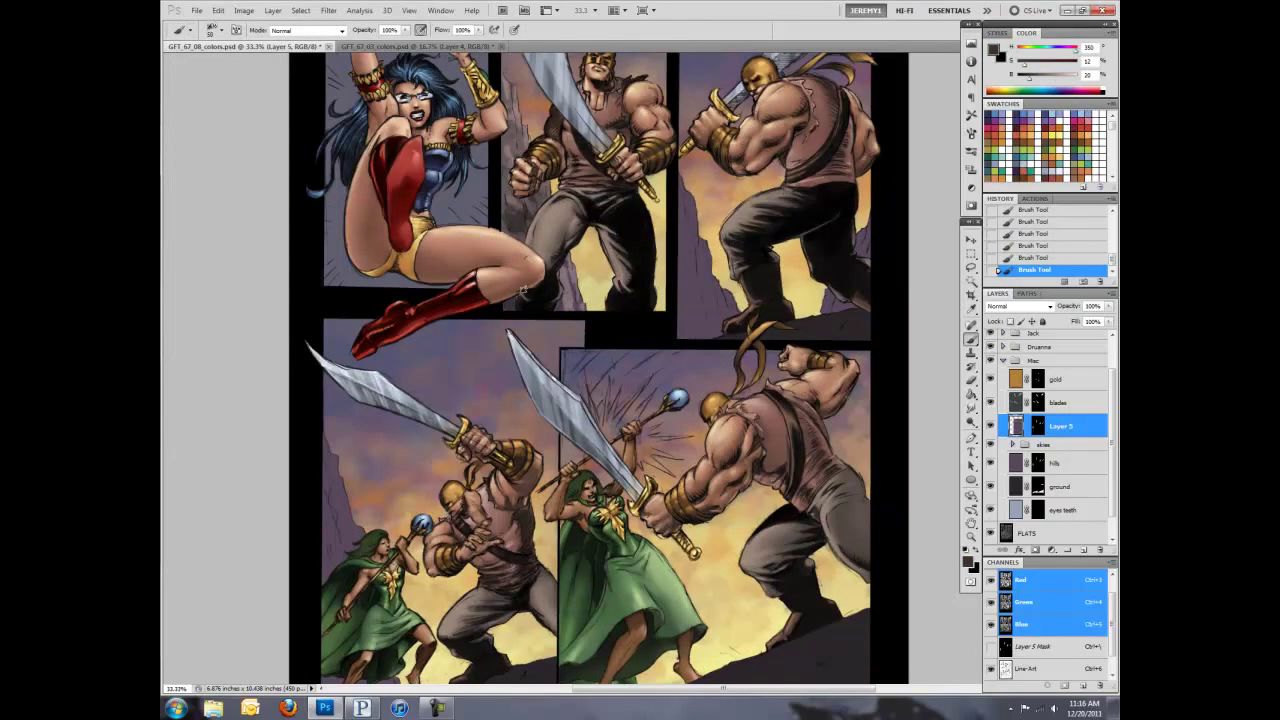
key("ctrl+plus")
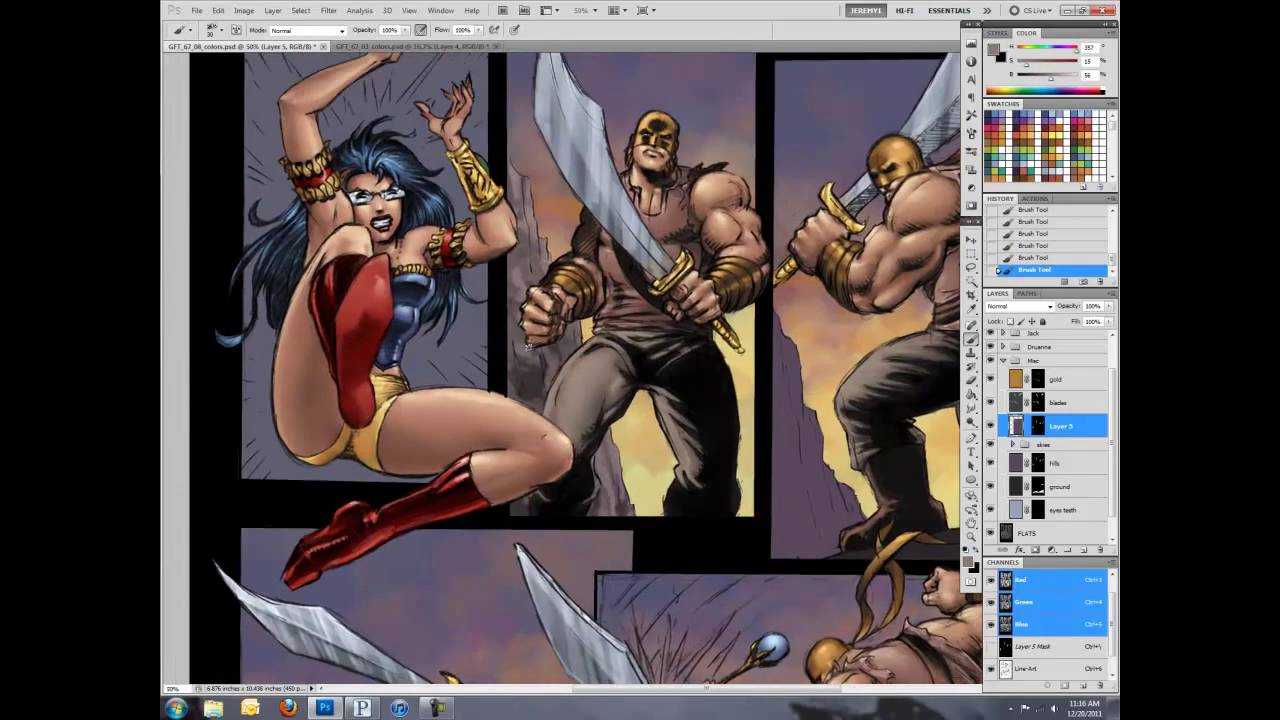
left_click(515, 173, "alt")
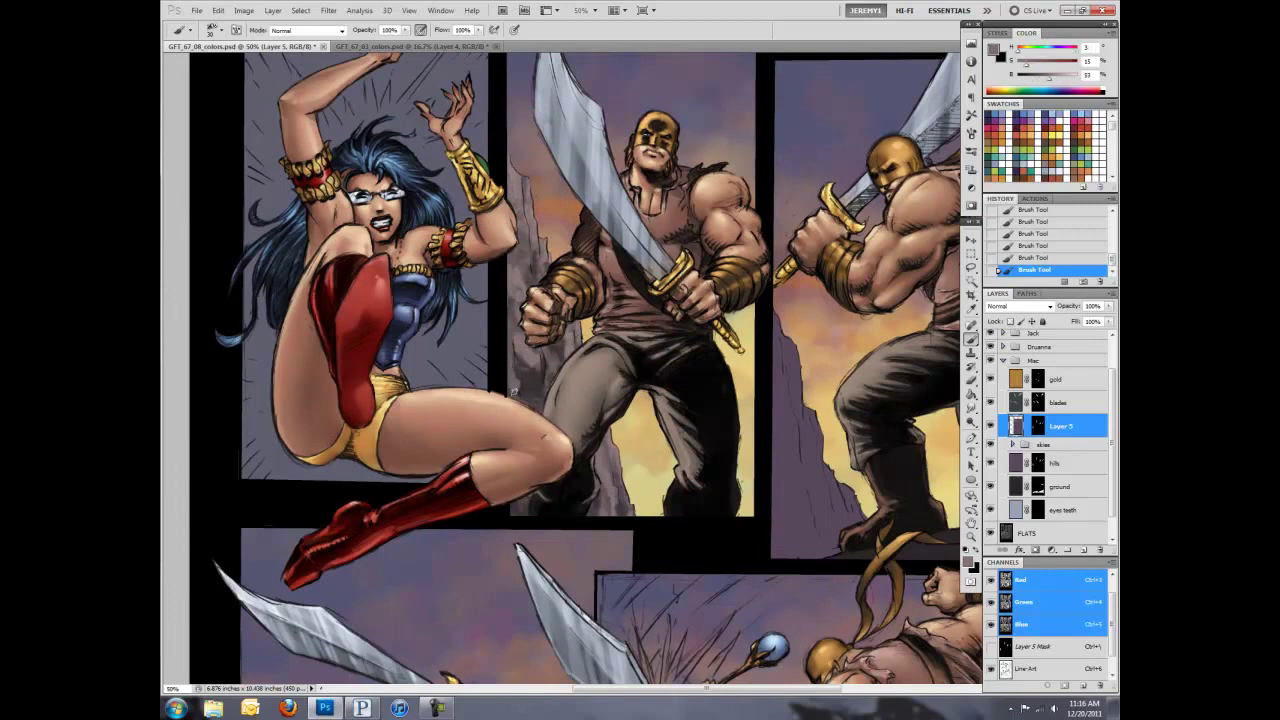
key("ctrl+minus")
key("ctrl+minus")
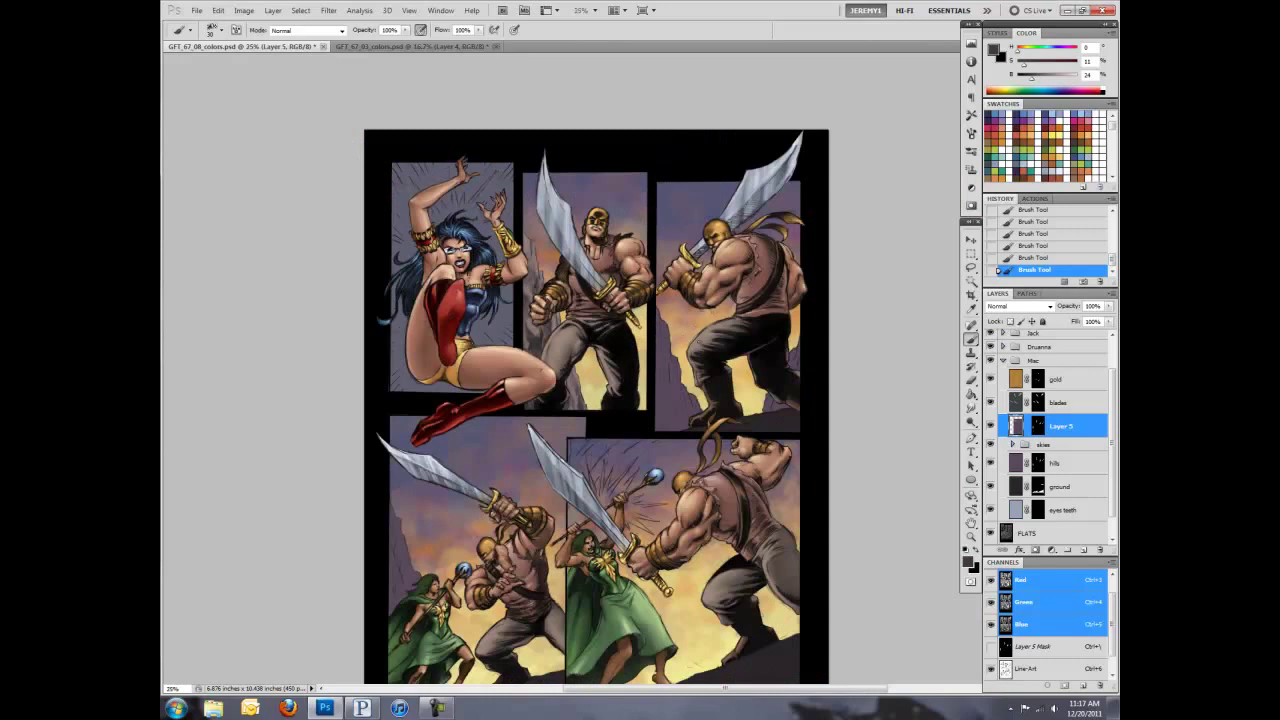
key("ctrl+plus")
key("ctrl+plus")
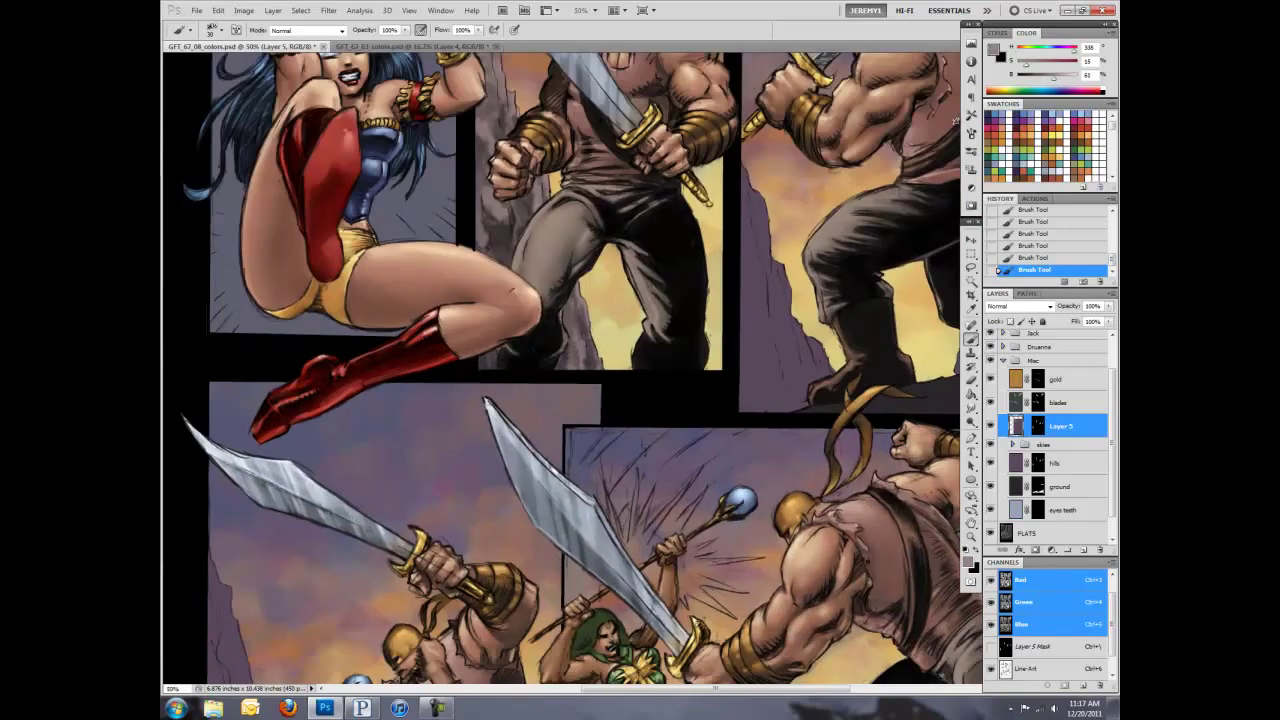
scroll(507, 216, "up", 3)
scroll(507, 216, "right", 3)
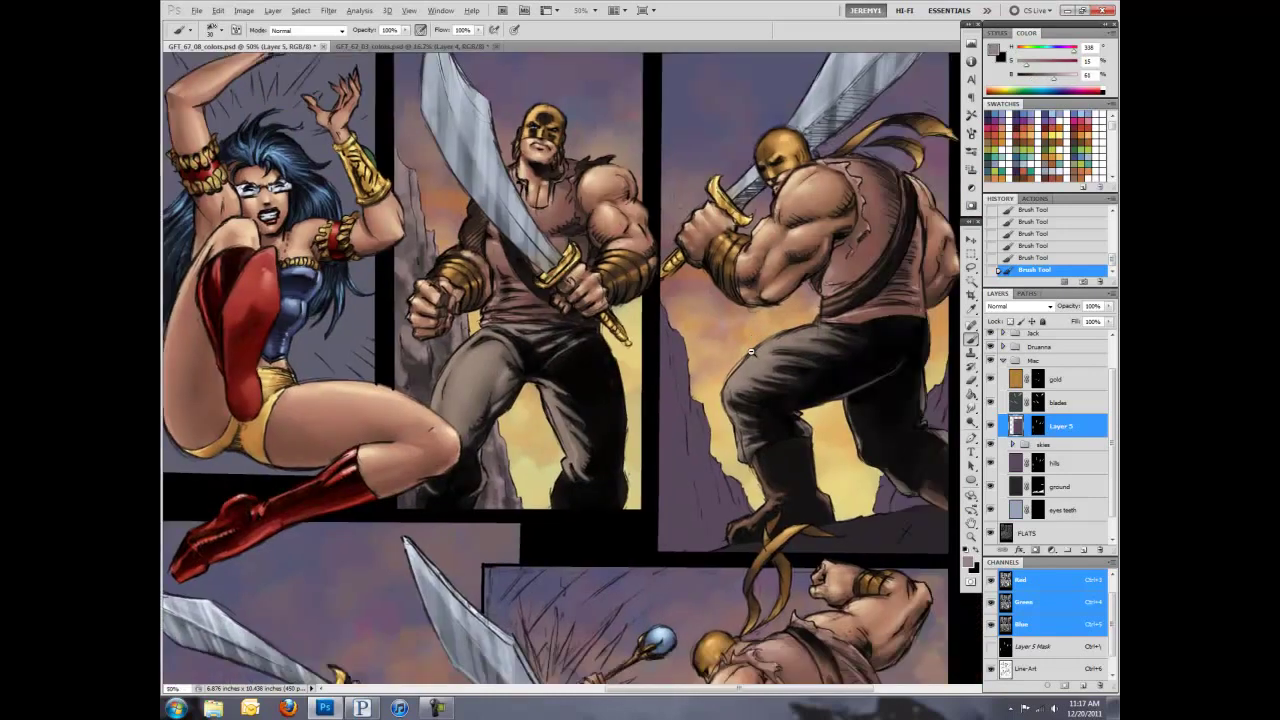
key("ctrl+minus")
Step: Duplicate the selected rock down into the lower-left panel
key("v")
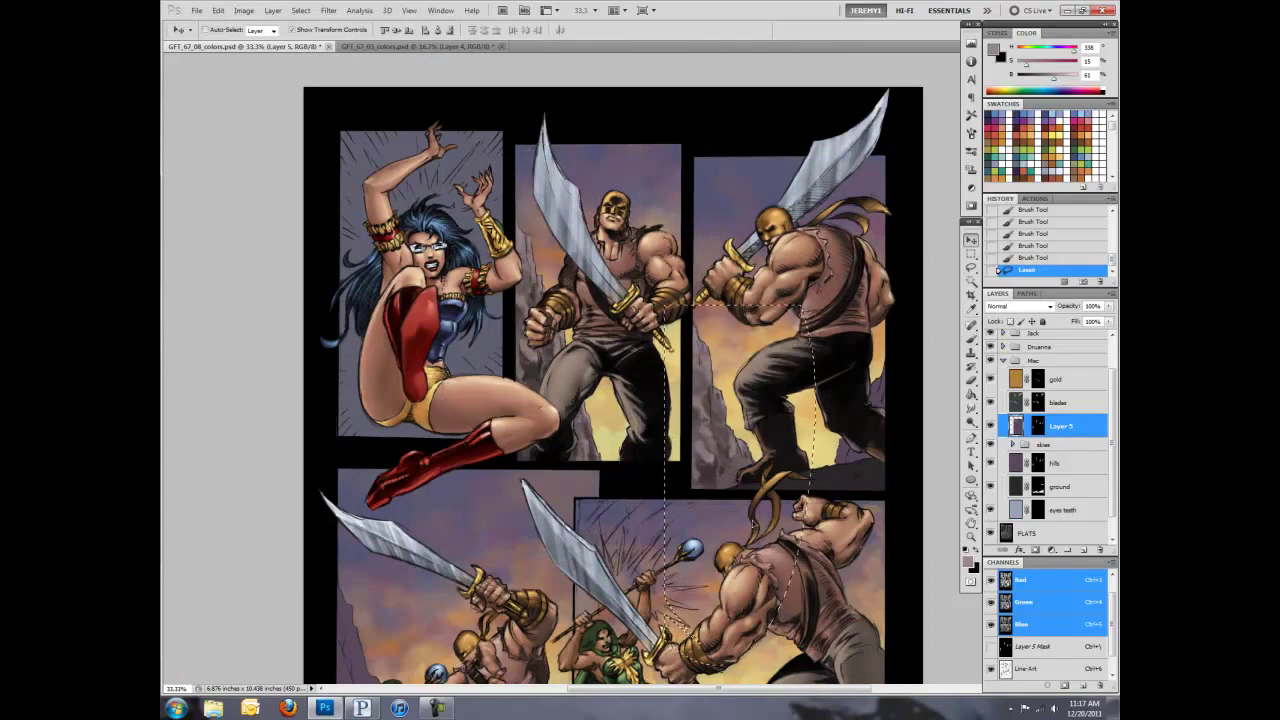
left_click_drag(697, 406, 527, 546)
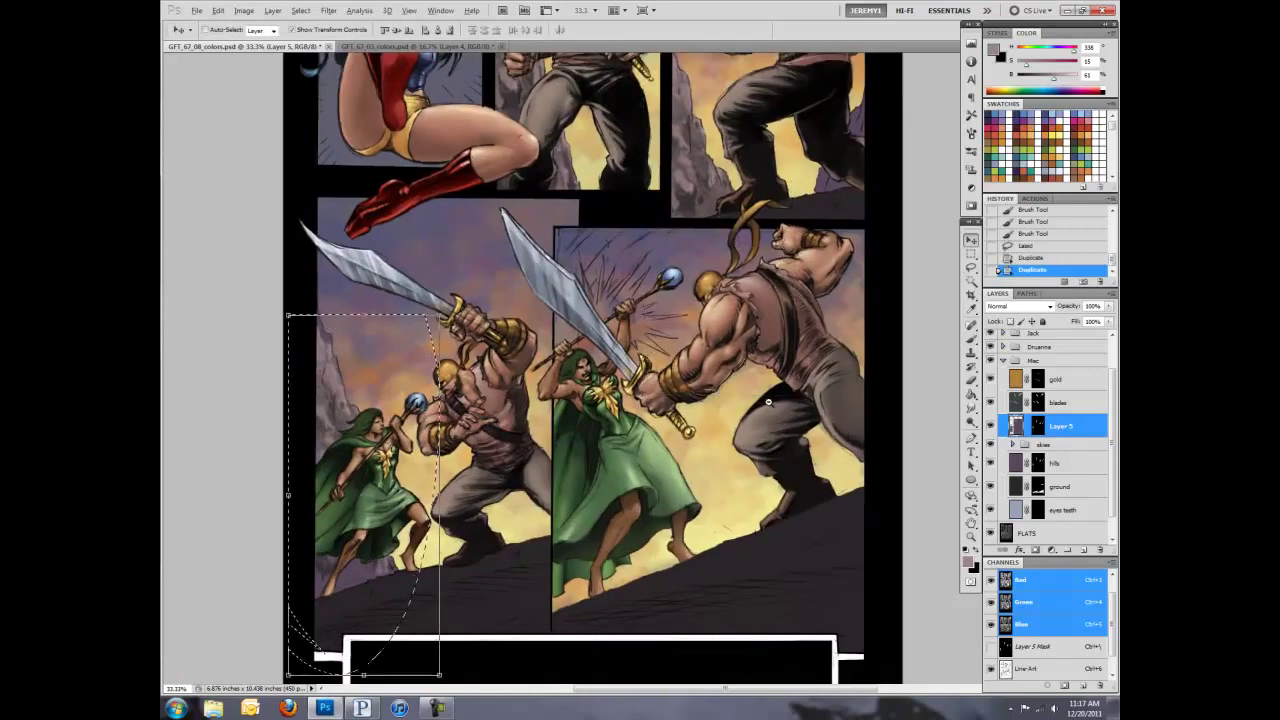
key("ctrl+minus")
key("b")
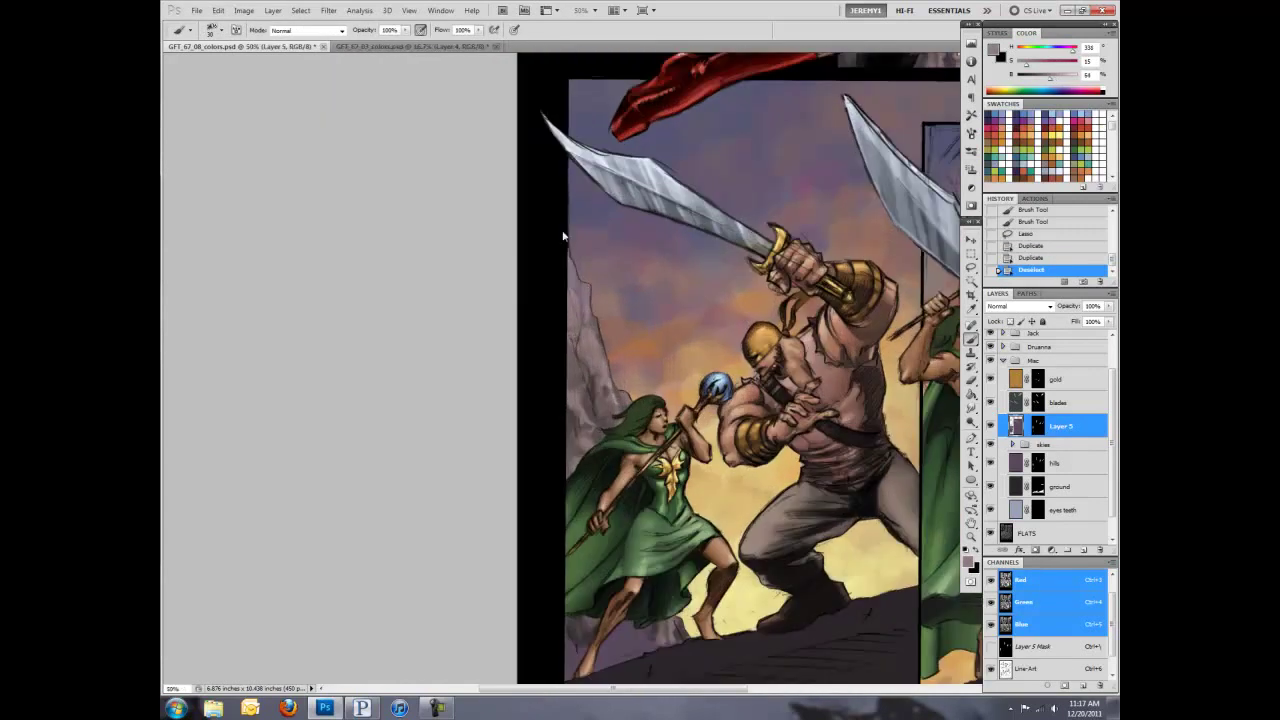
Step: Sample greyish pink and other rock tones and paint them onto the copied rocks
left_click(578, 365, "alt")
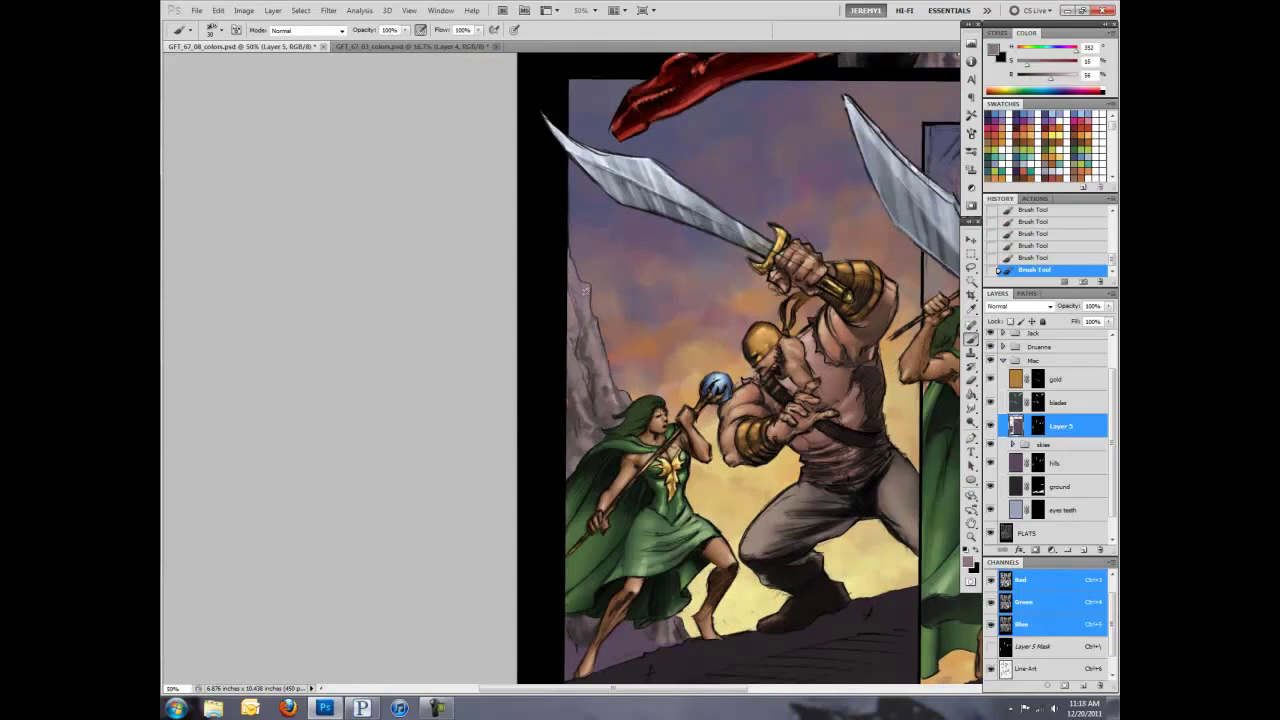
left_click_drag(680, 524, 610, 324)
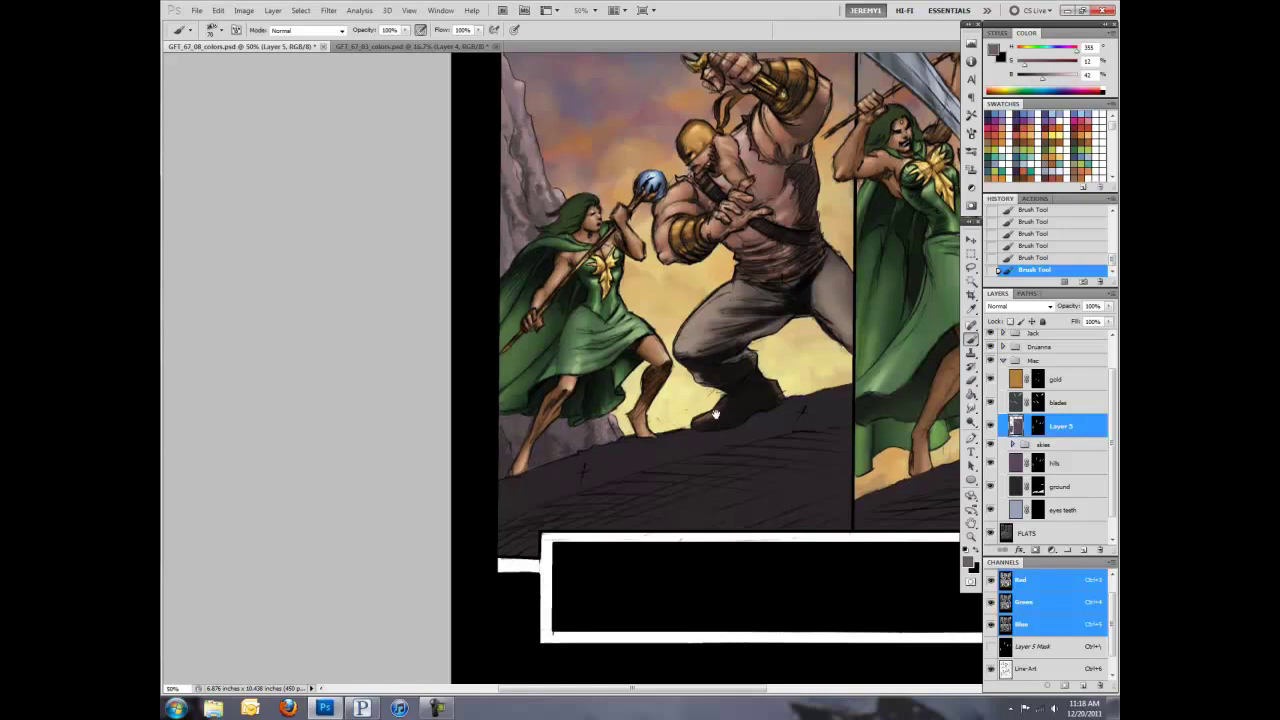
left_click_drag(558, 444, 625, 172)
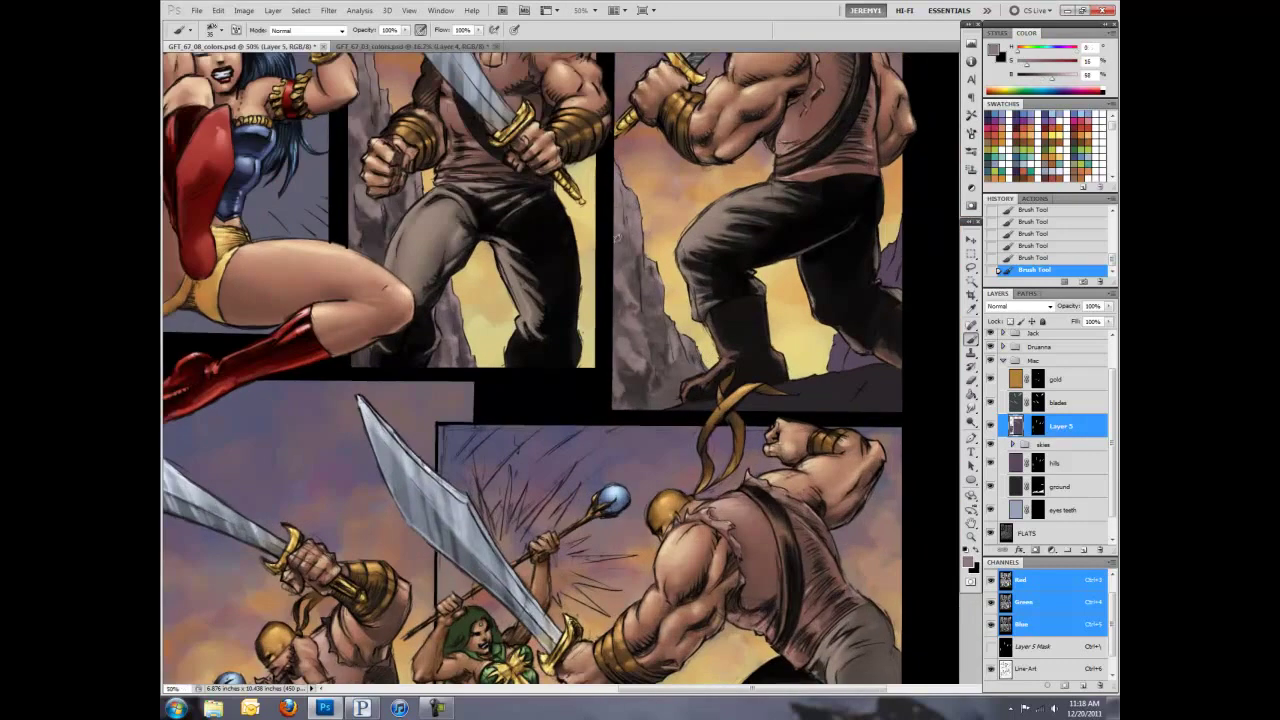
left_click(651, 348, "alt")
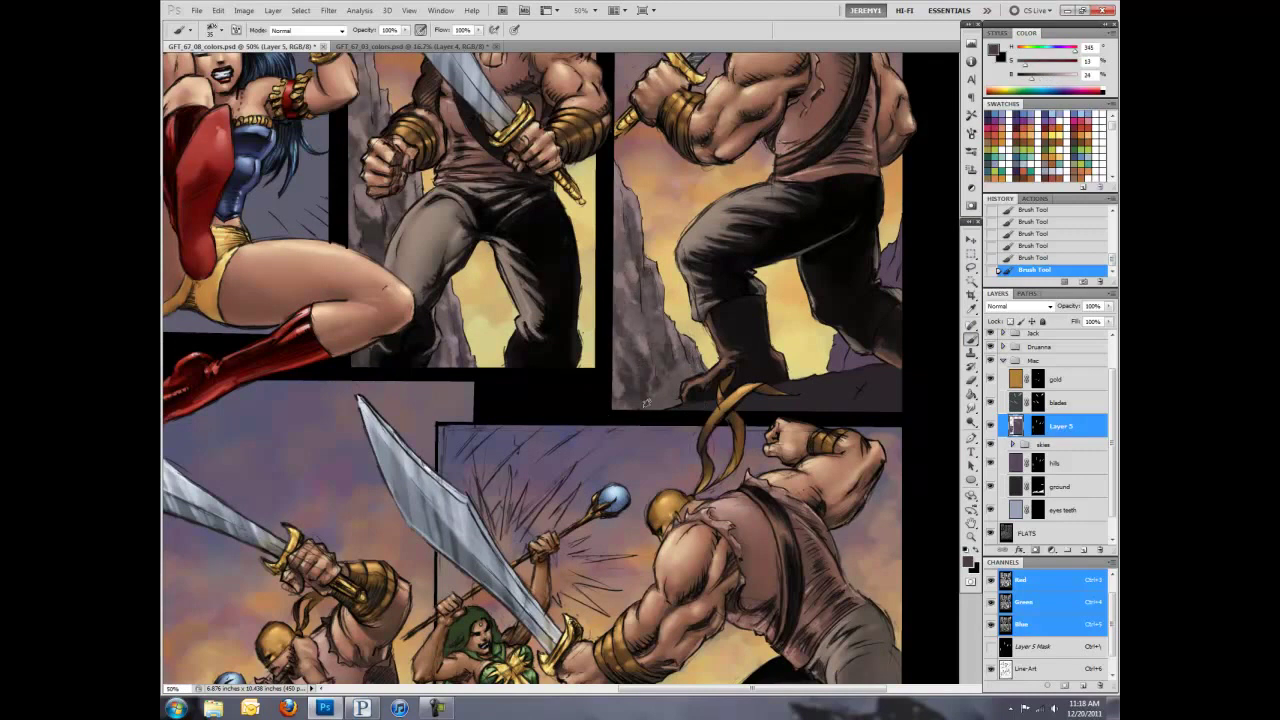
left_click(386, 108, "alt")
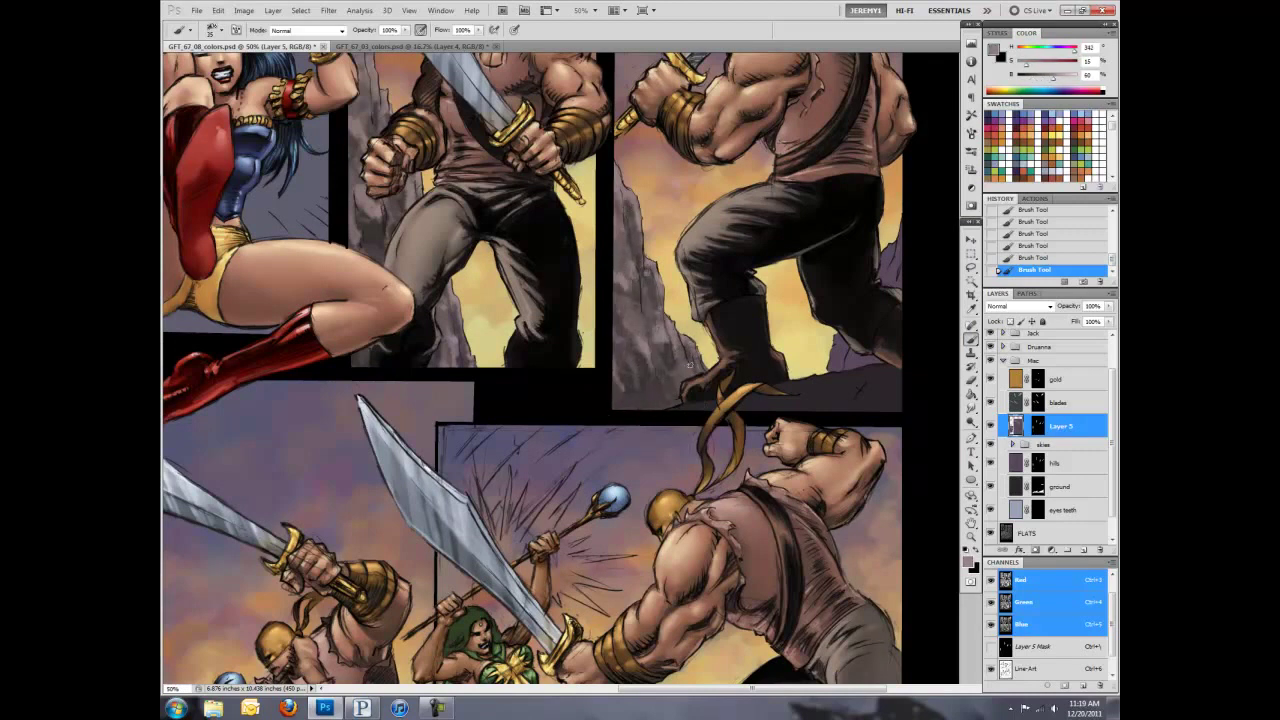
left_click(622, 280, "alt")
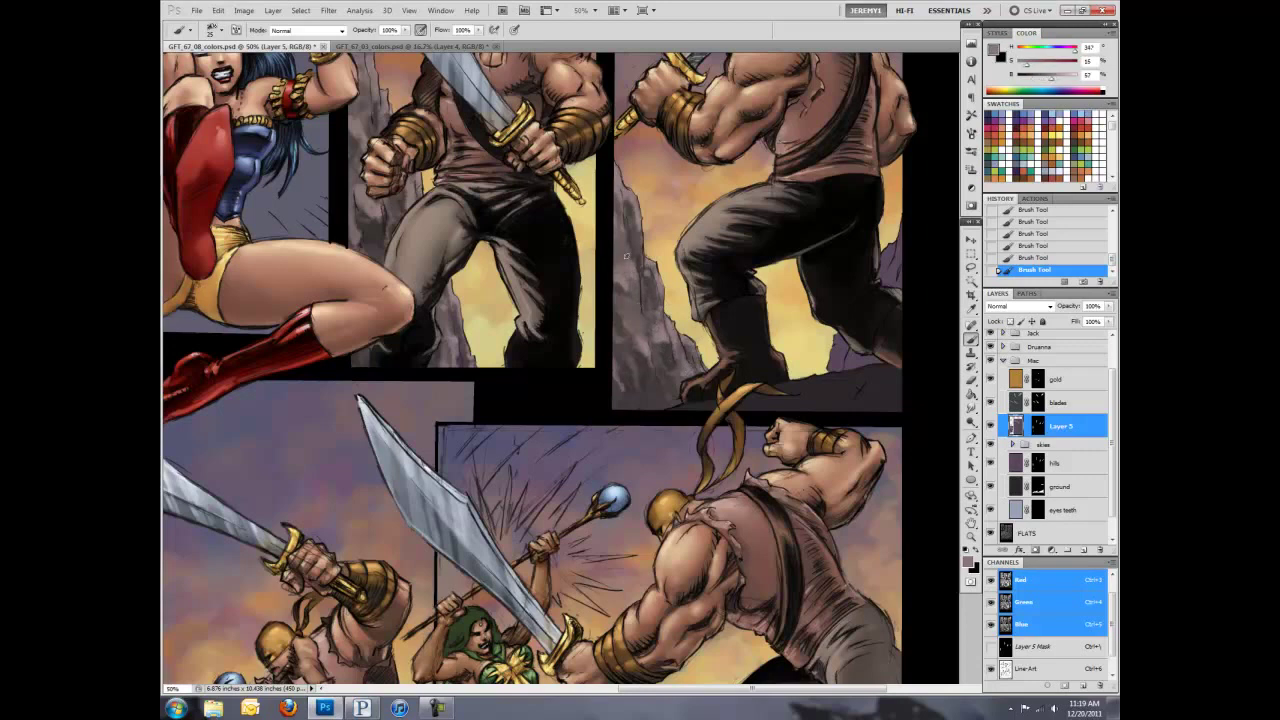
key("ctrl+minus")
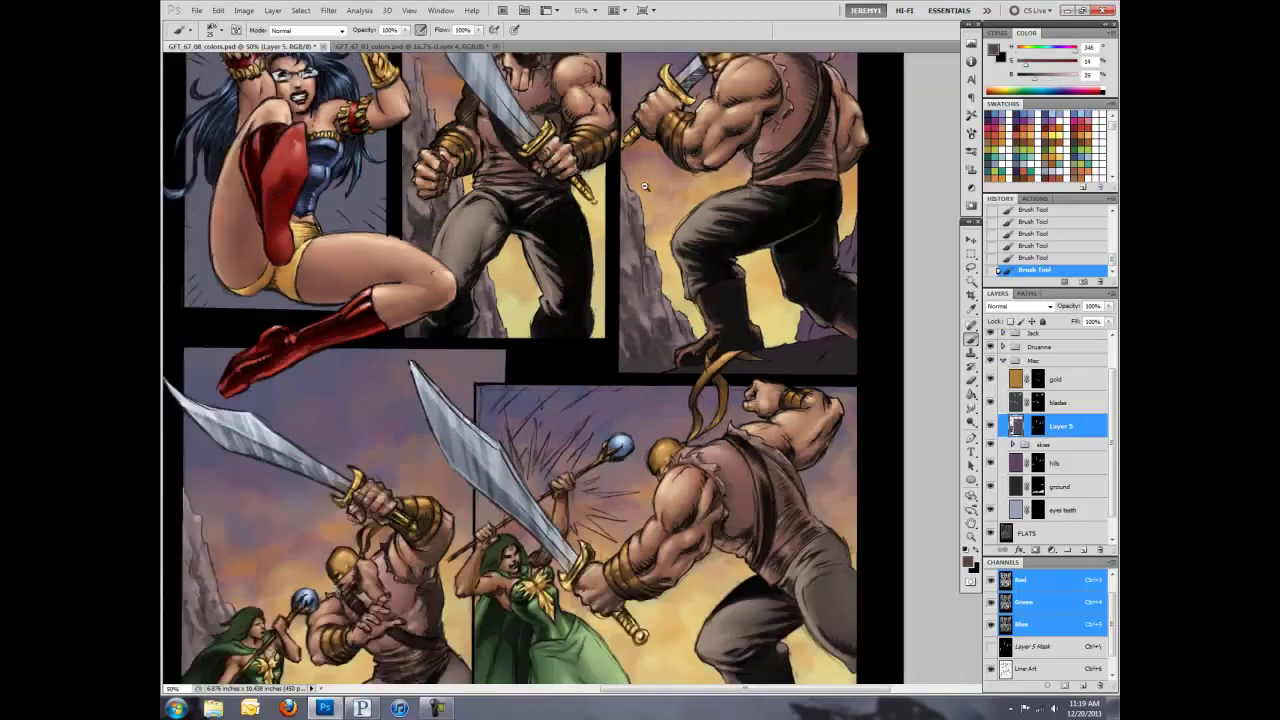
key("ctrl+minus")
key("ctrl+plus")
Step: Copy a rock from the upper-right panel edge, flip it beside the figure, and shade it mauve
key("l")
left_click_drag(555, 165, 641, 330)
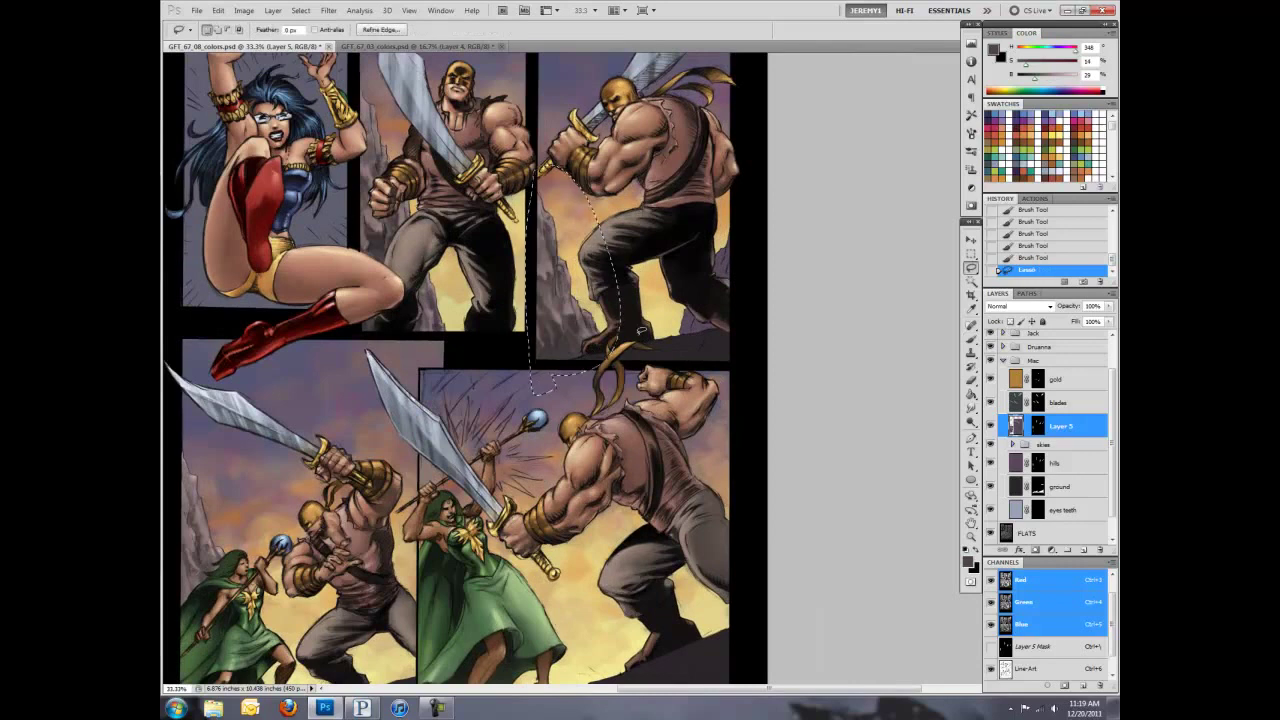
key("ctrl+alt+t")
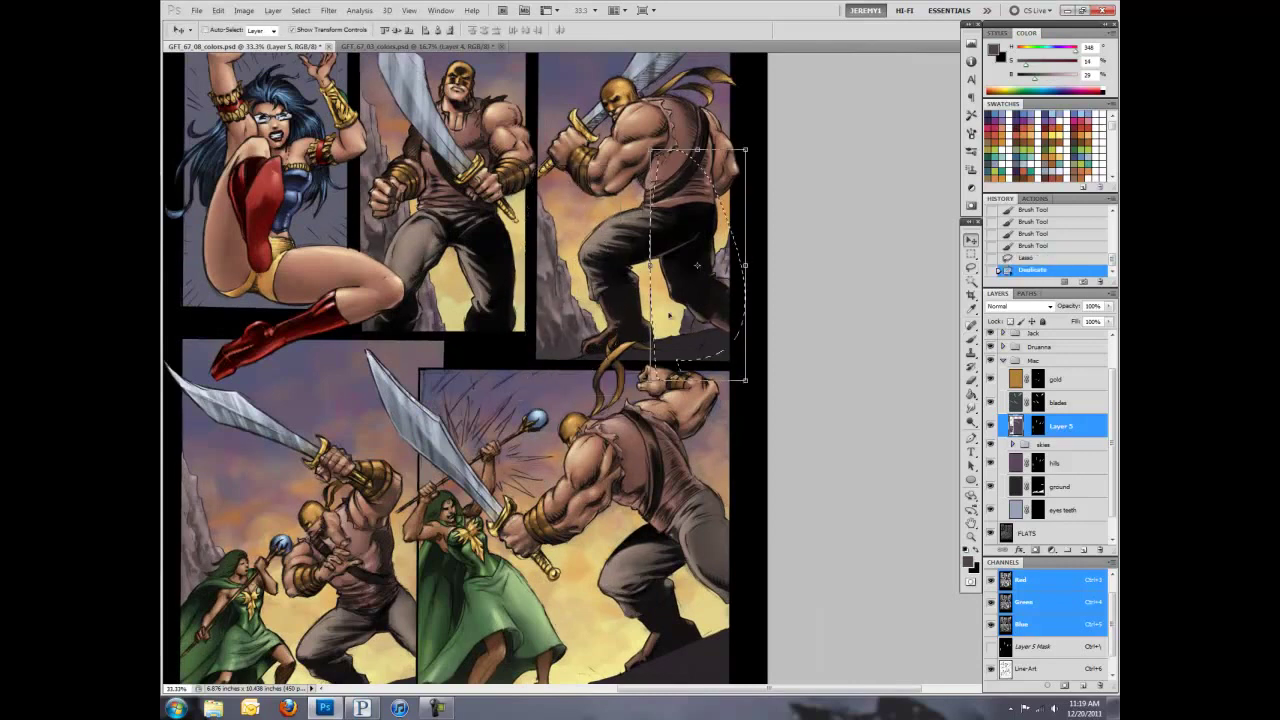
left_click_drag(745, 265, 843, 268)
key("Return")
key("ctrl+plus")
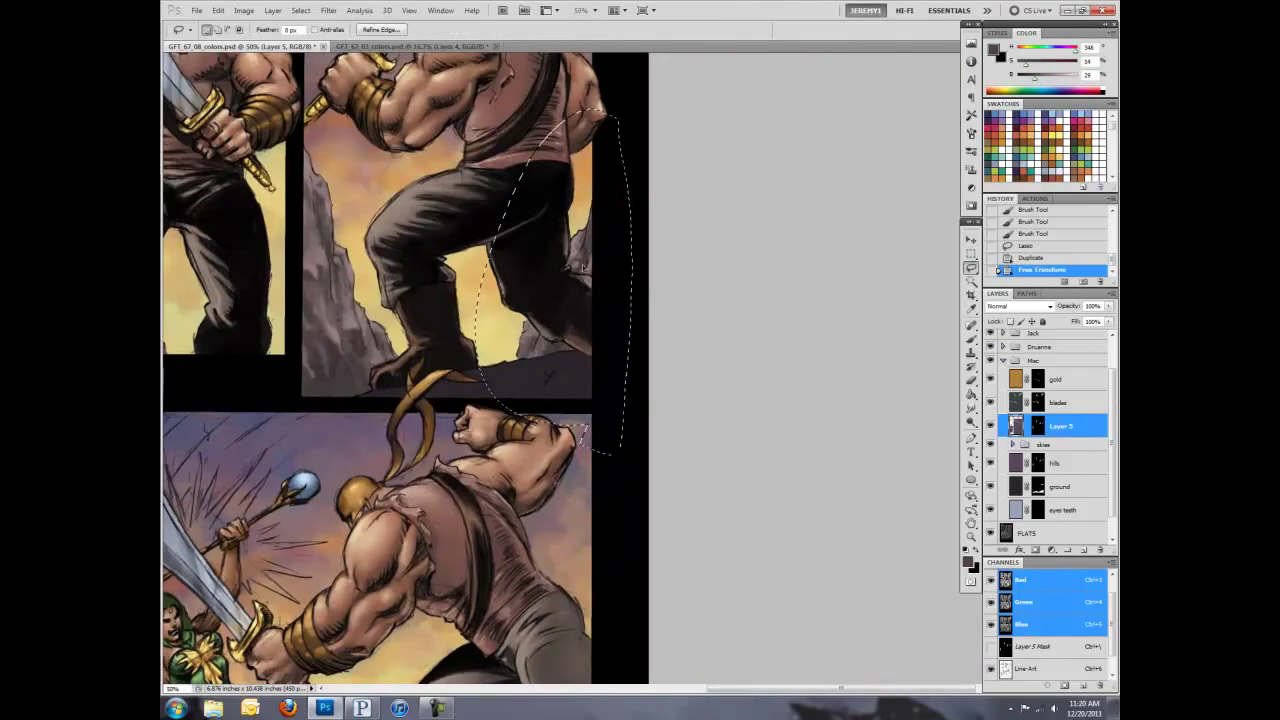
key("b")
key("ctrl+d")
left_click_drag(597, 301, 580, 271)
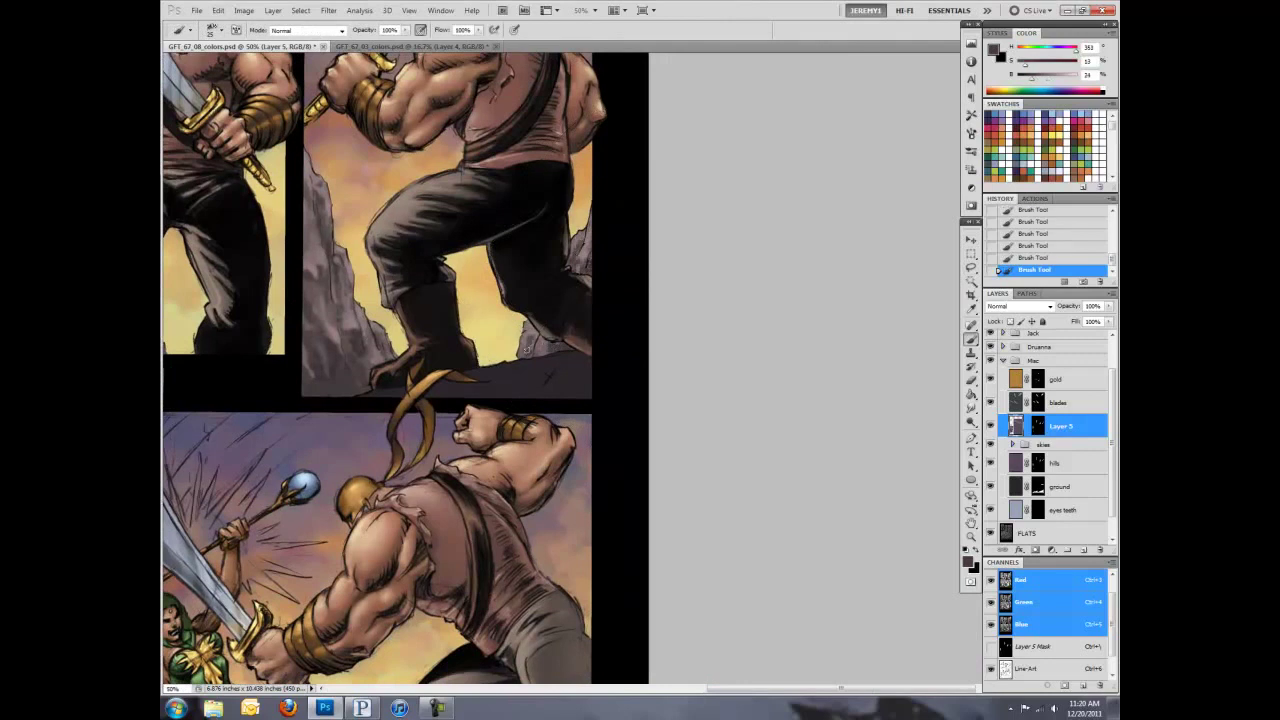
Step: Load a 250 px brush in greyish purple and target the ground layer
key("ctrl+minus")
key("ctrl+minus")
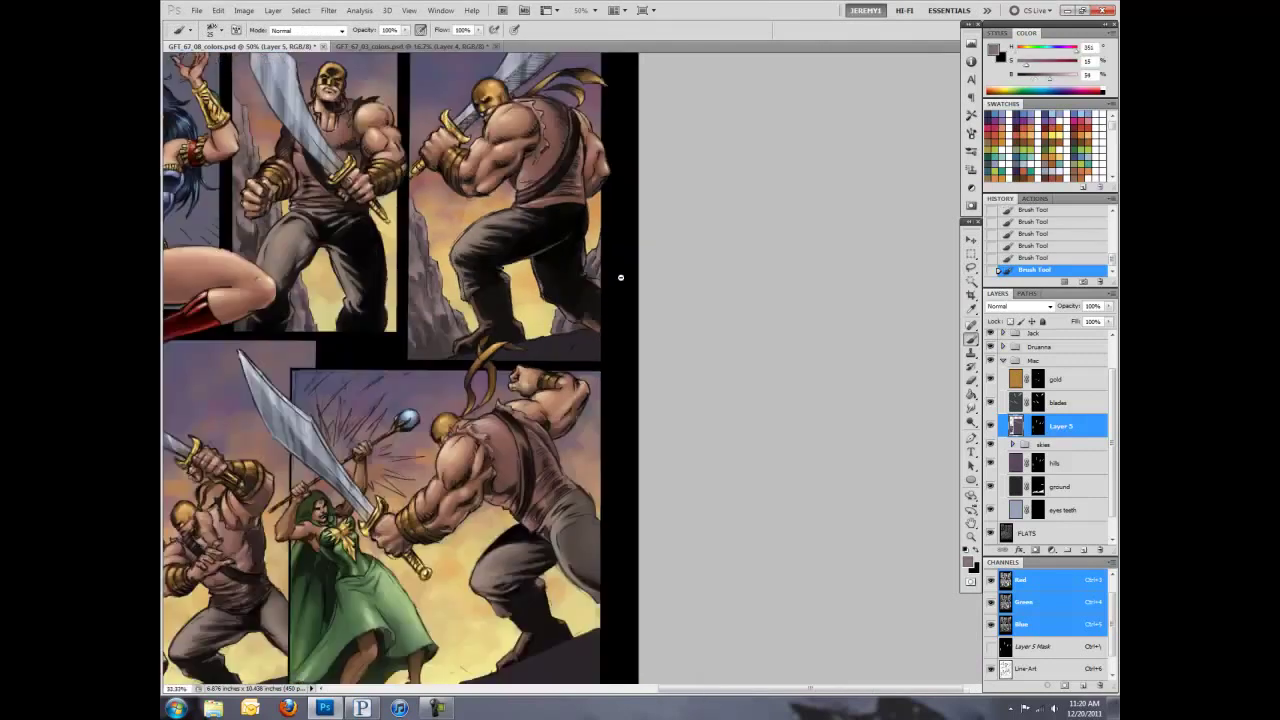
key("ctrl+minus")
key("ctrl+minus")
key("ctrl+plus")
key("ctrl+plus")
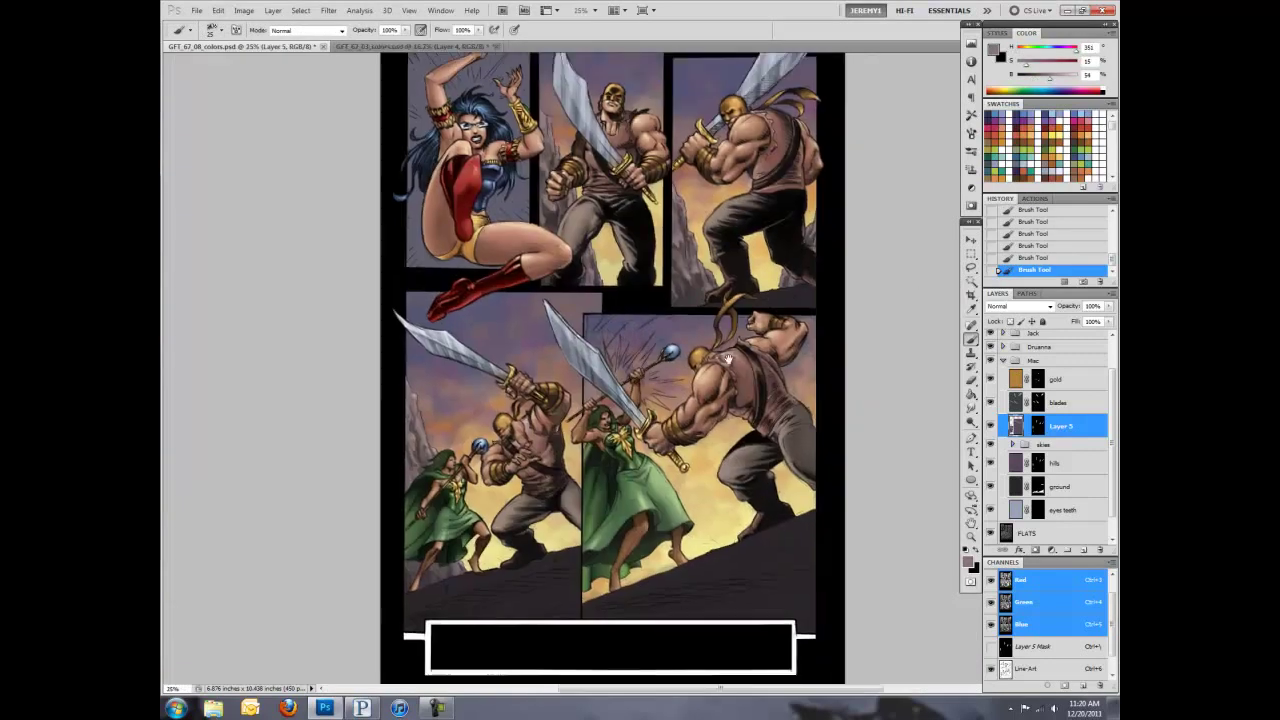
left_click(190, 30)
double_click(244, 162)
left_click(1040, 112)
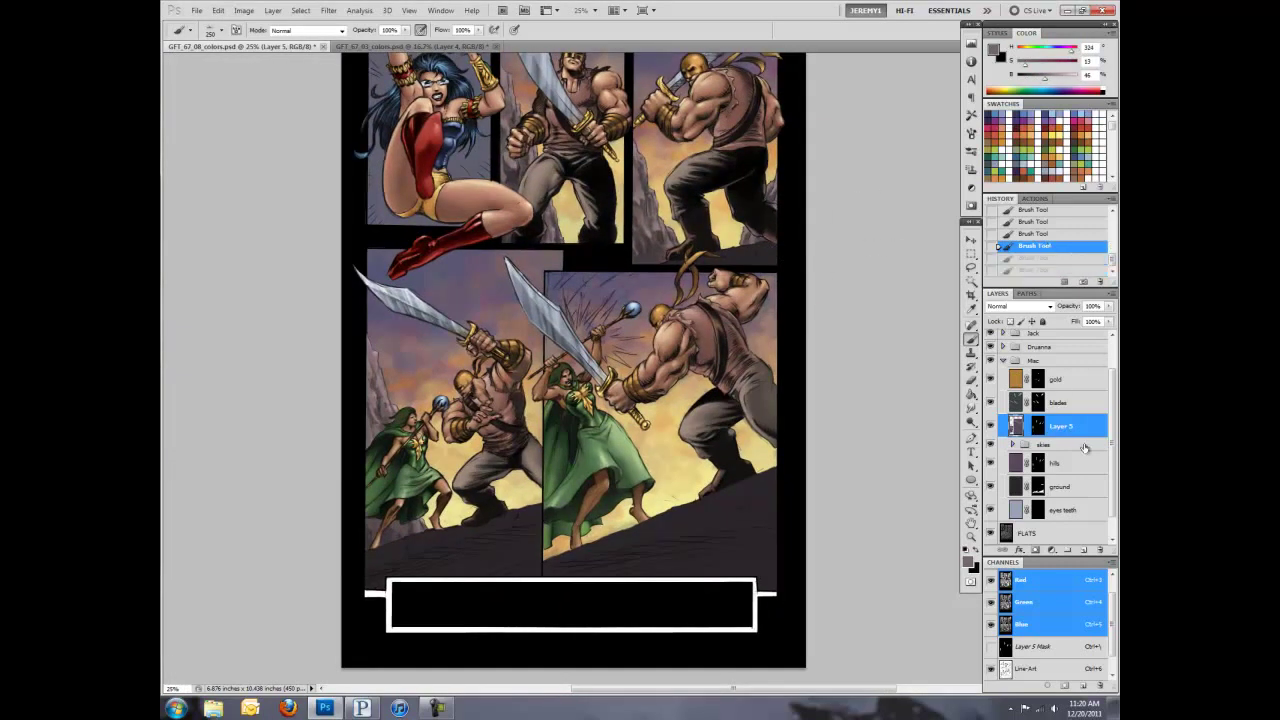
left_click(1058, 486)
left_click_drag(525, 508, 630, 328)
Step: Brighten the dark ground strip along the bottoms of the lower panels
left_click_drag(560, 378, 650, 390)
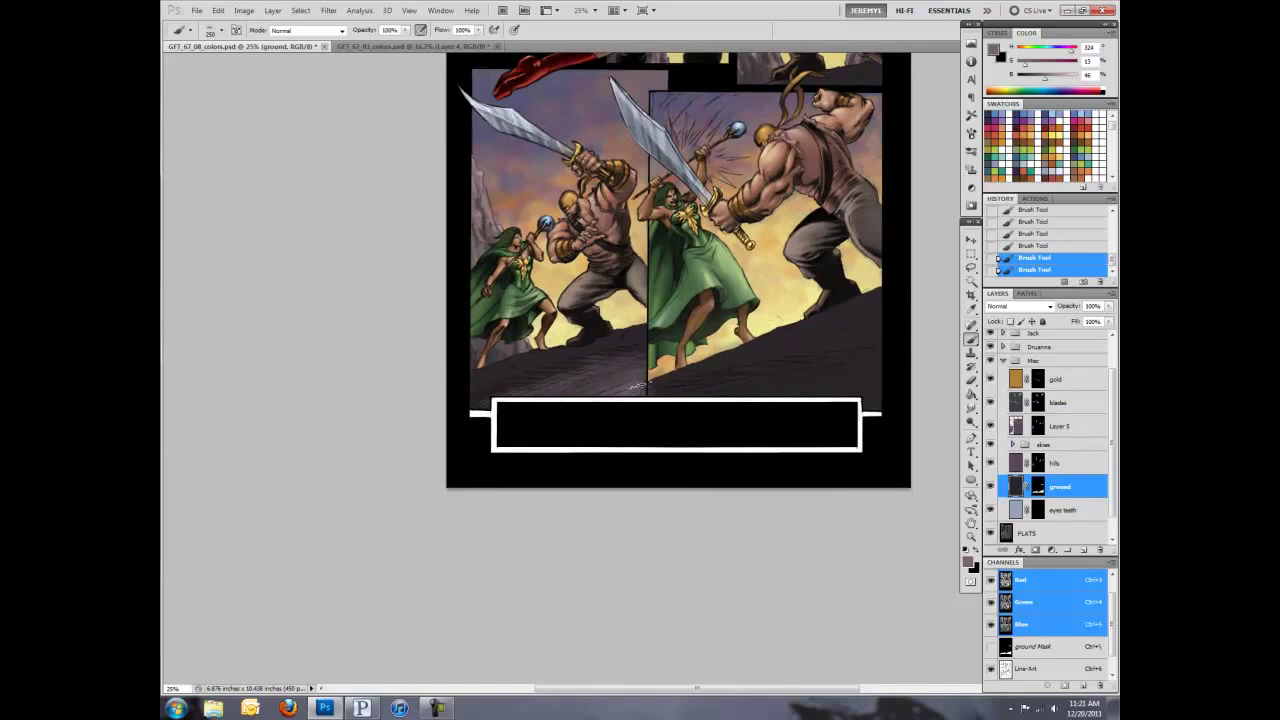
left_click_drag(790, 395, 750, 385)
left_click_drag(840, 365, 680, 380)
left_click_drag(790, 395, 860, 390)
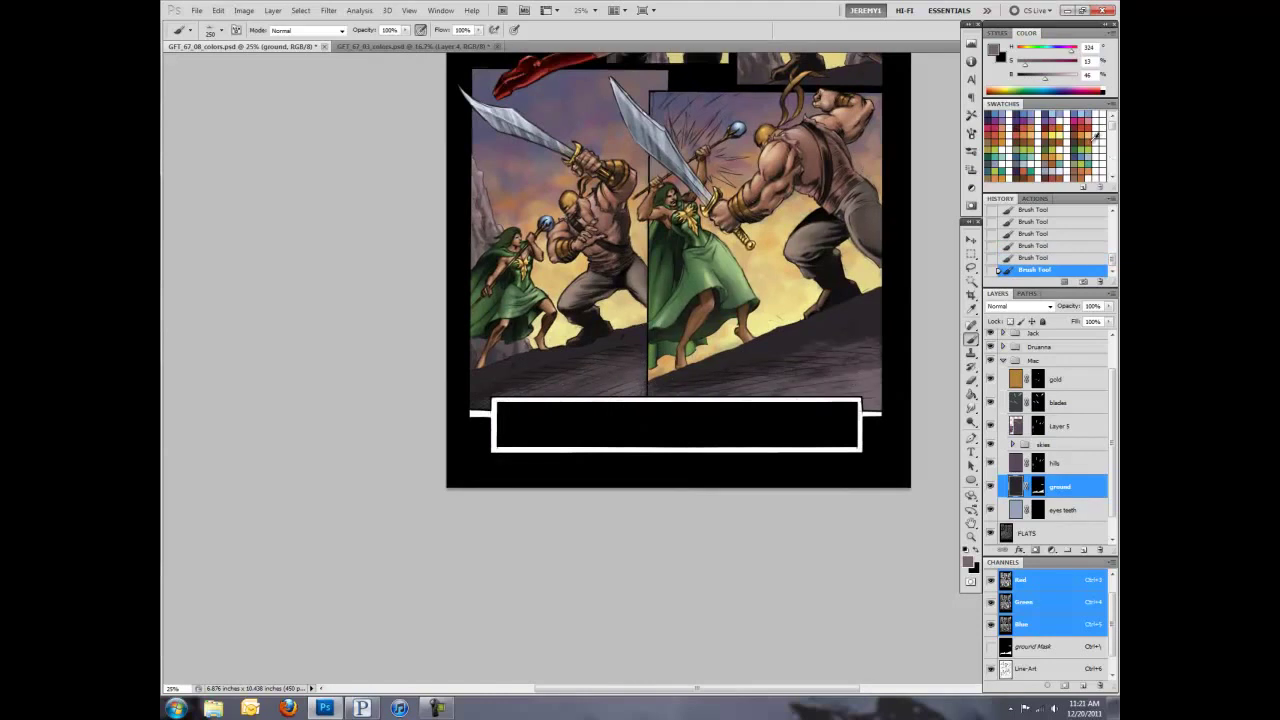
left_click_drag(1058, 78, 1062, 76)
left_click_drag(875, 395, 860, 335)
left_click_drag(640, 380, 470, 395)
mouse_move(878, 81)
left_mouse_down()
mouse_move(790, 205)
mouse_move(850, 112)
left_mouse_up()
Step: Darken a patch of ground in the right panel and preview print colours
left_click(768, 200, "alt")
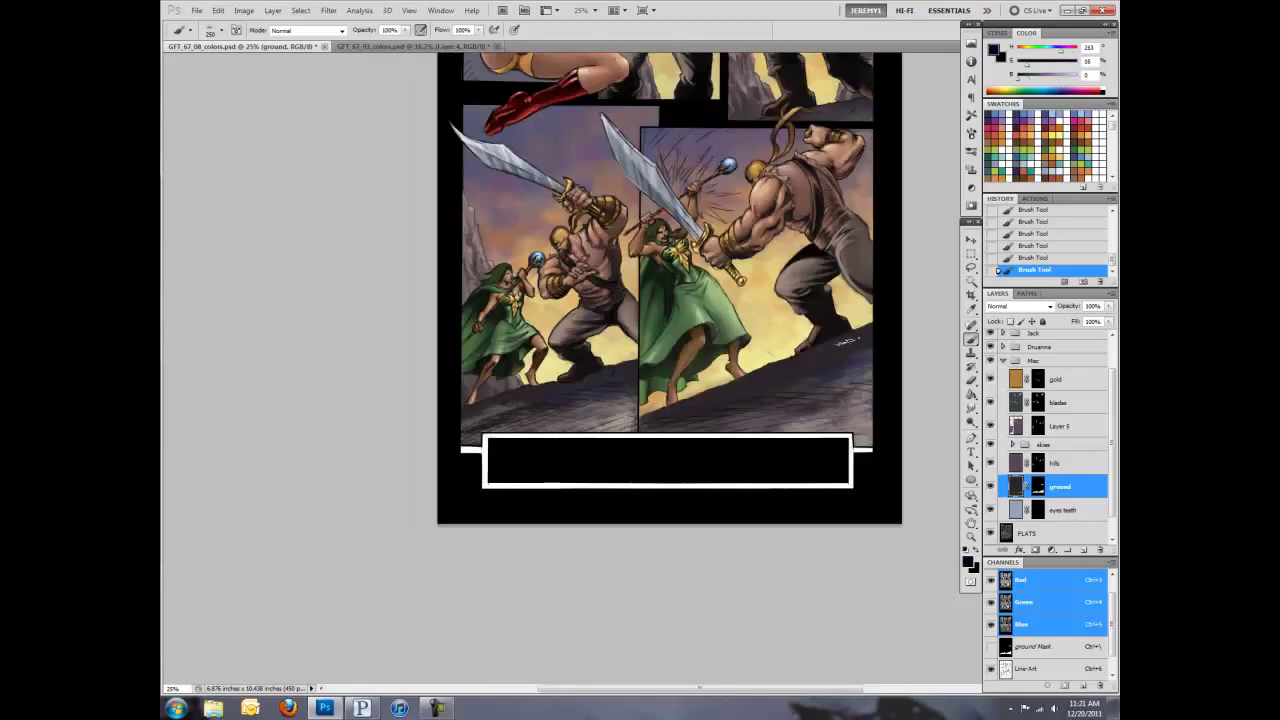
left_click_drag(845, 341, 860, 358)
key("ctrl+y")
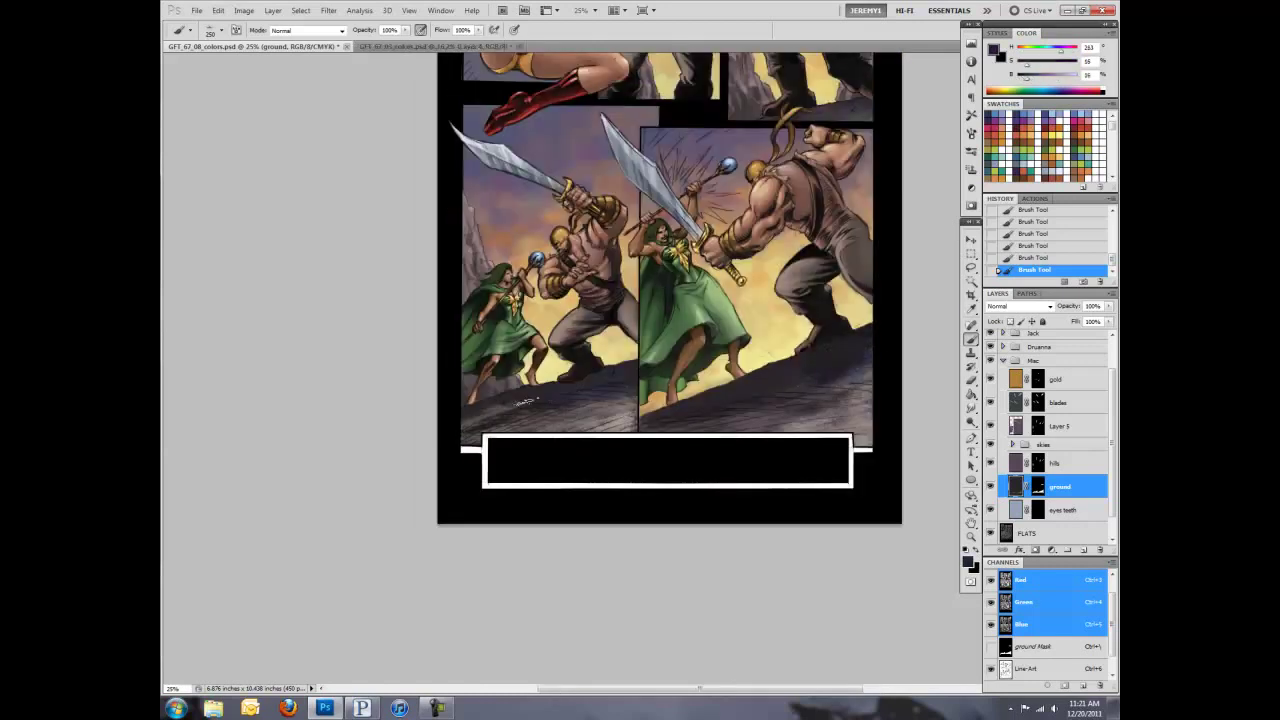
left_click_drag(600, 375, 529, 497)
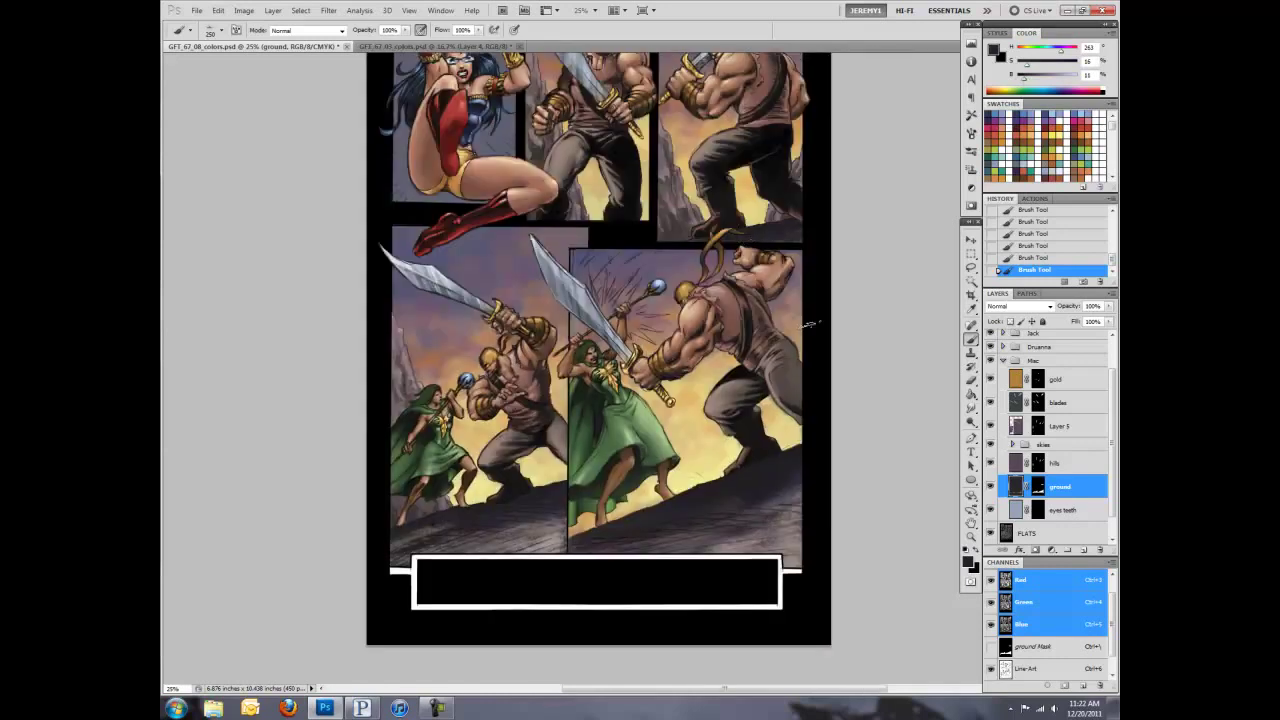
left_click_drag(811, 323, 814, 182)
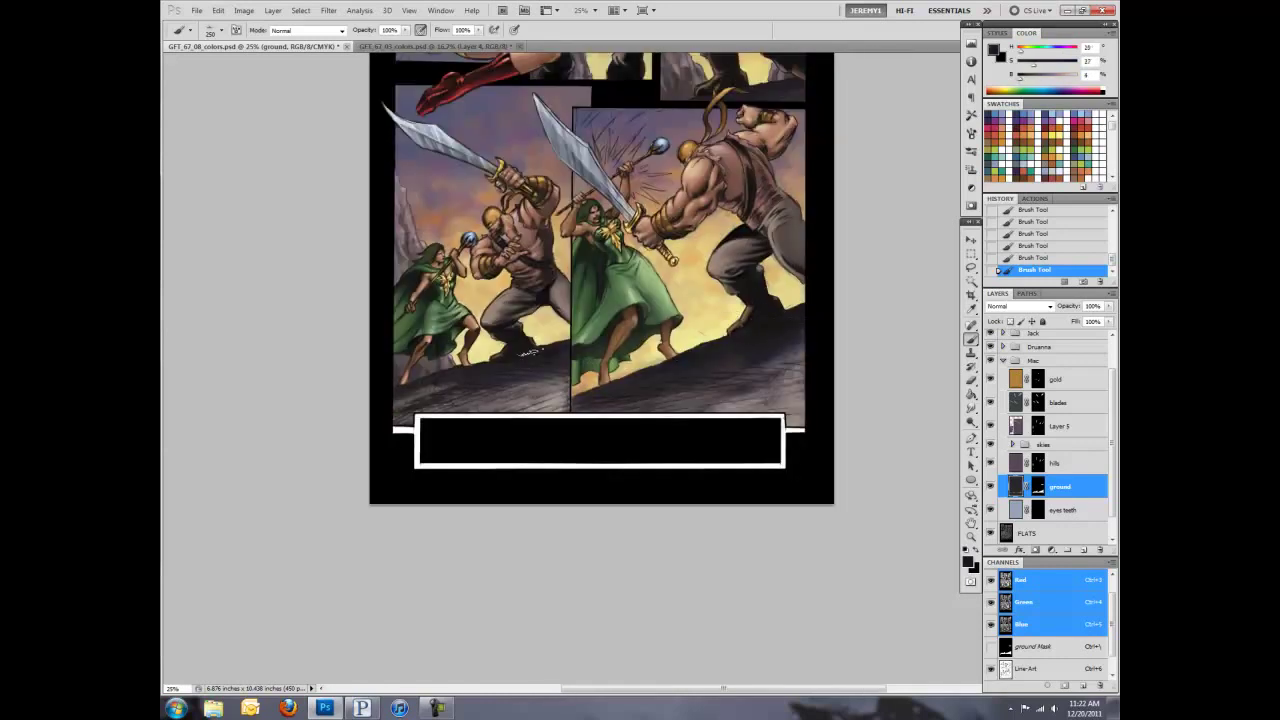
scroll(717, 244, "up", 3)
left_click_drag(751, 471, 781, 257)
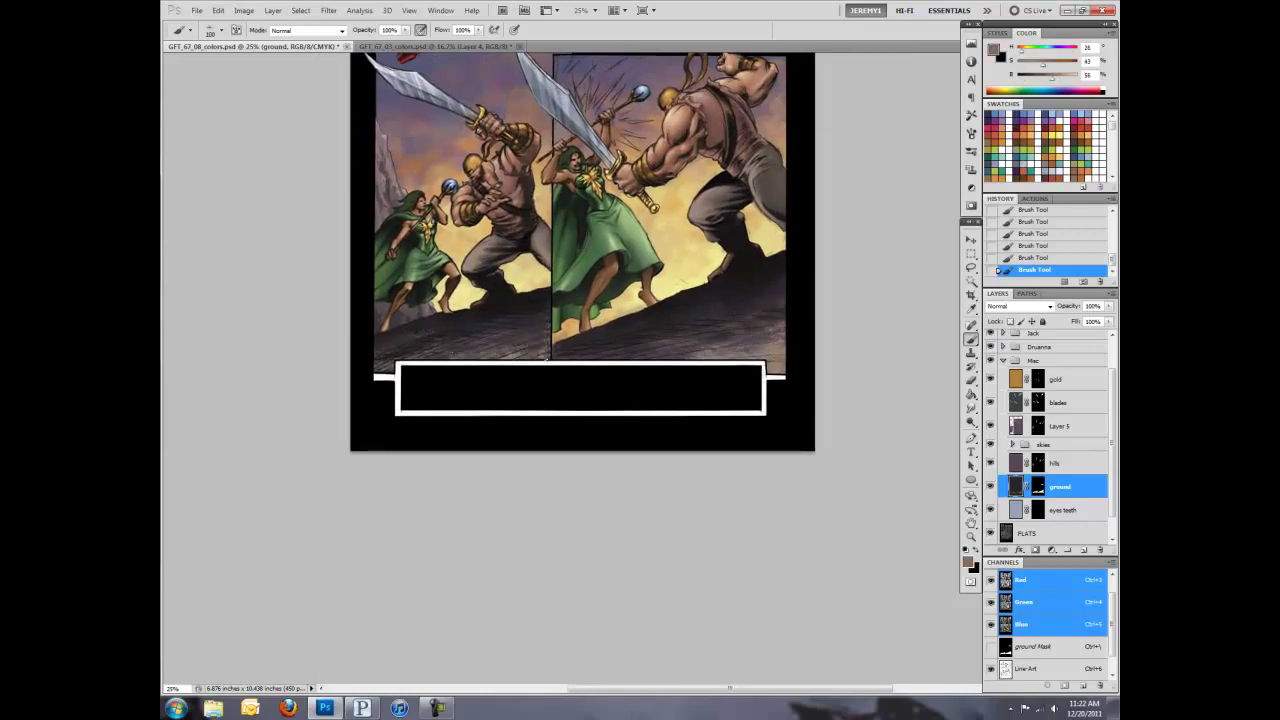
key("ctrl+minus")
key("ctrl+plus")
key("ctrl+plus")
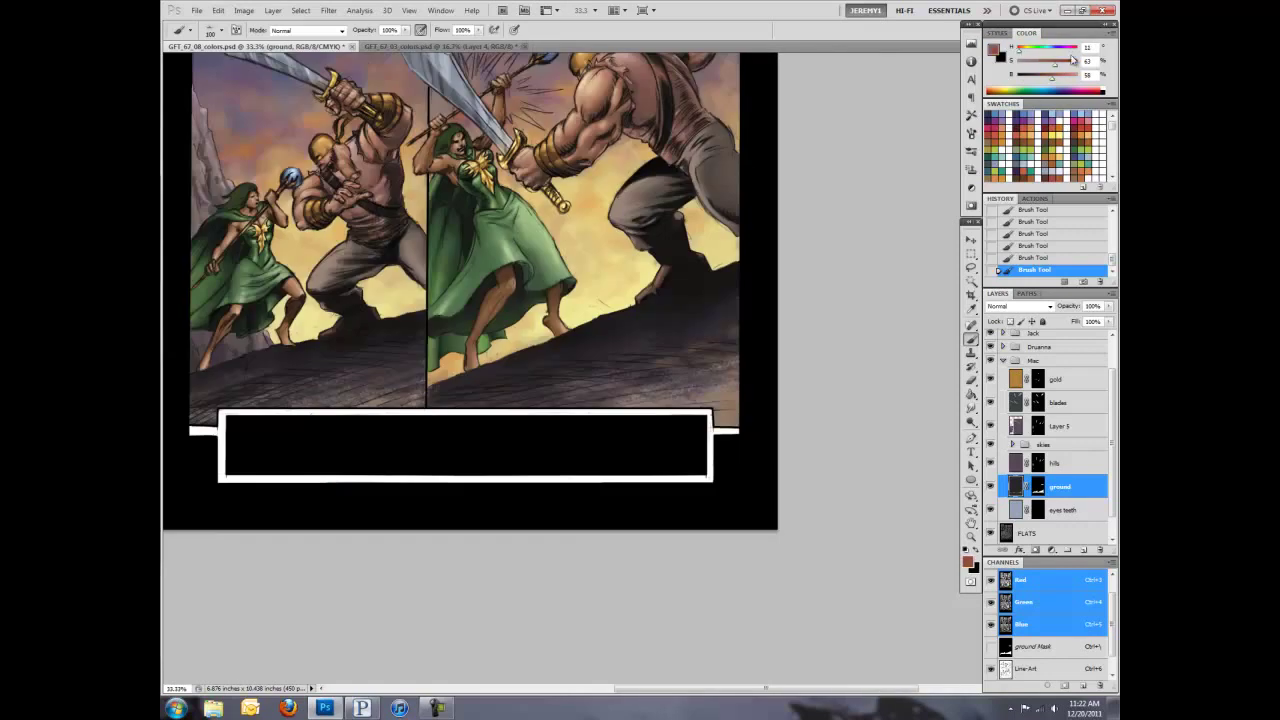
Step: Sample a light tan and rename Layer 5 to hills, replacing the old hills layer
left_click(614, 288, "alt")
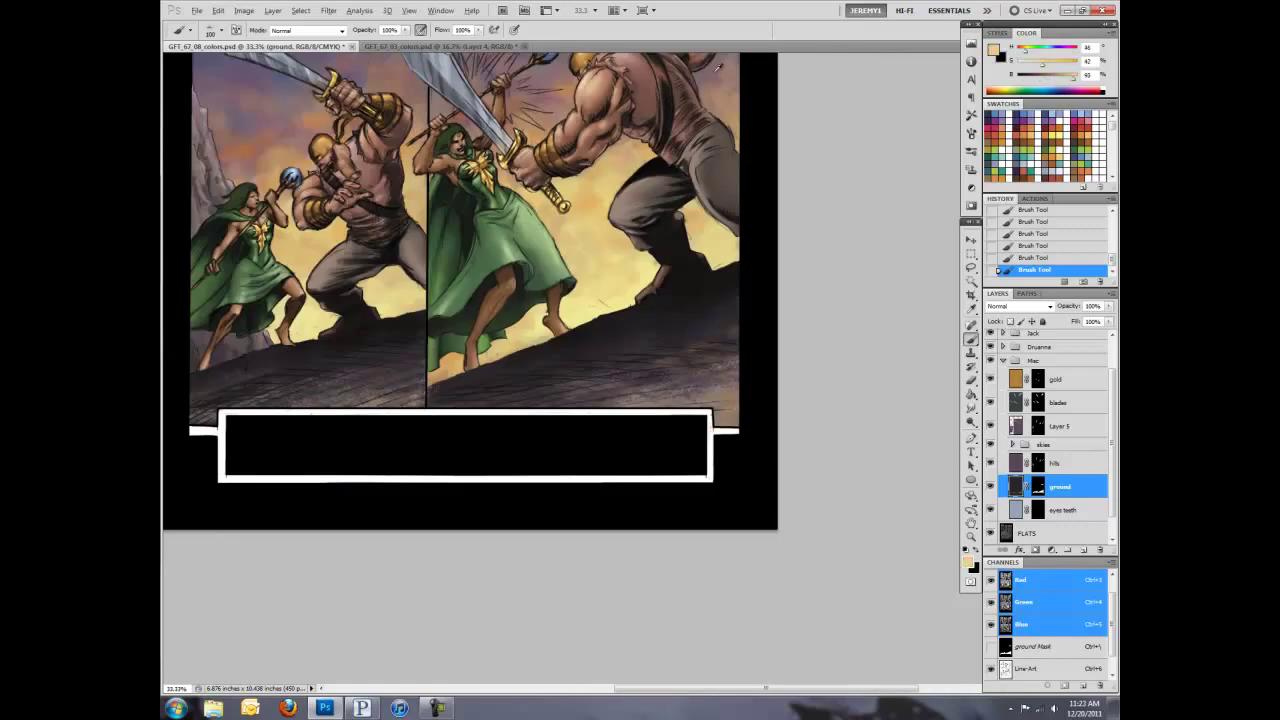
left_click_drag(548, 412, 575, 333)
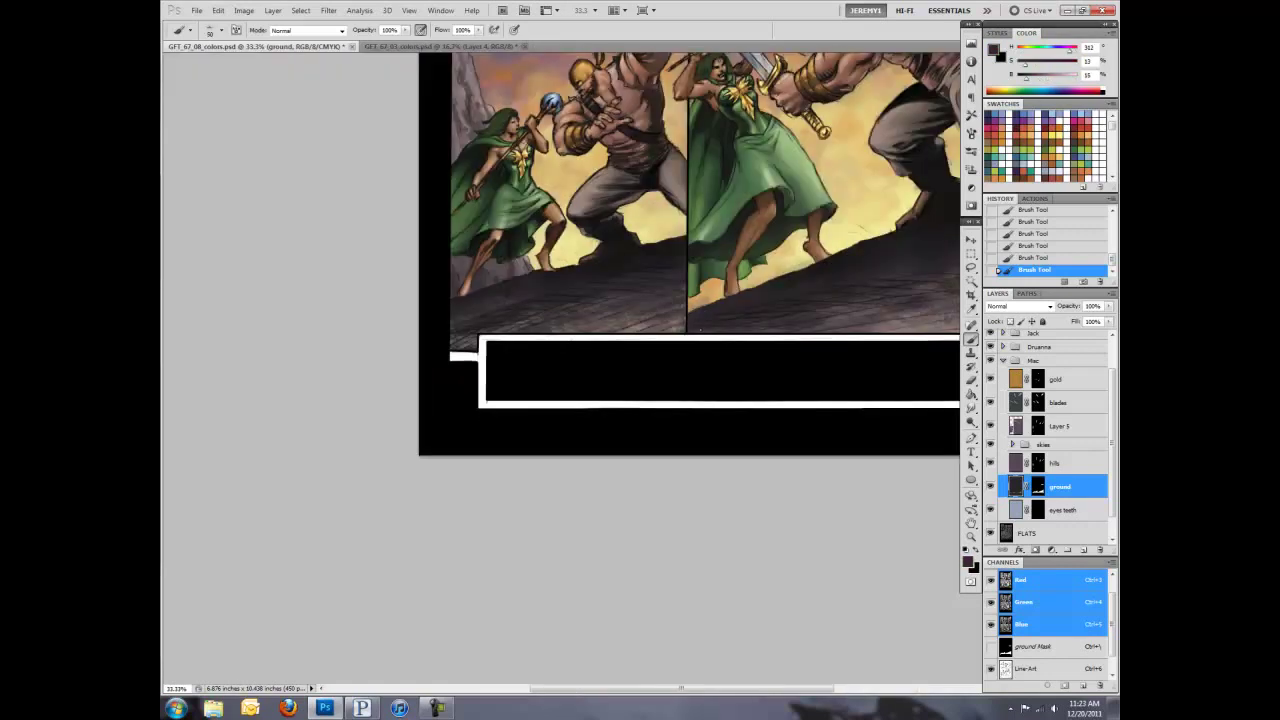
left_click_drag(746, 307, 723, 339)
key("ctrl+6")
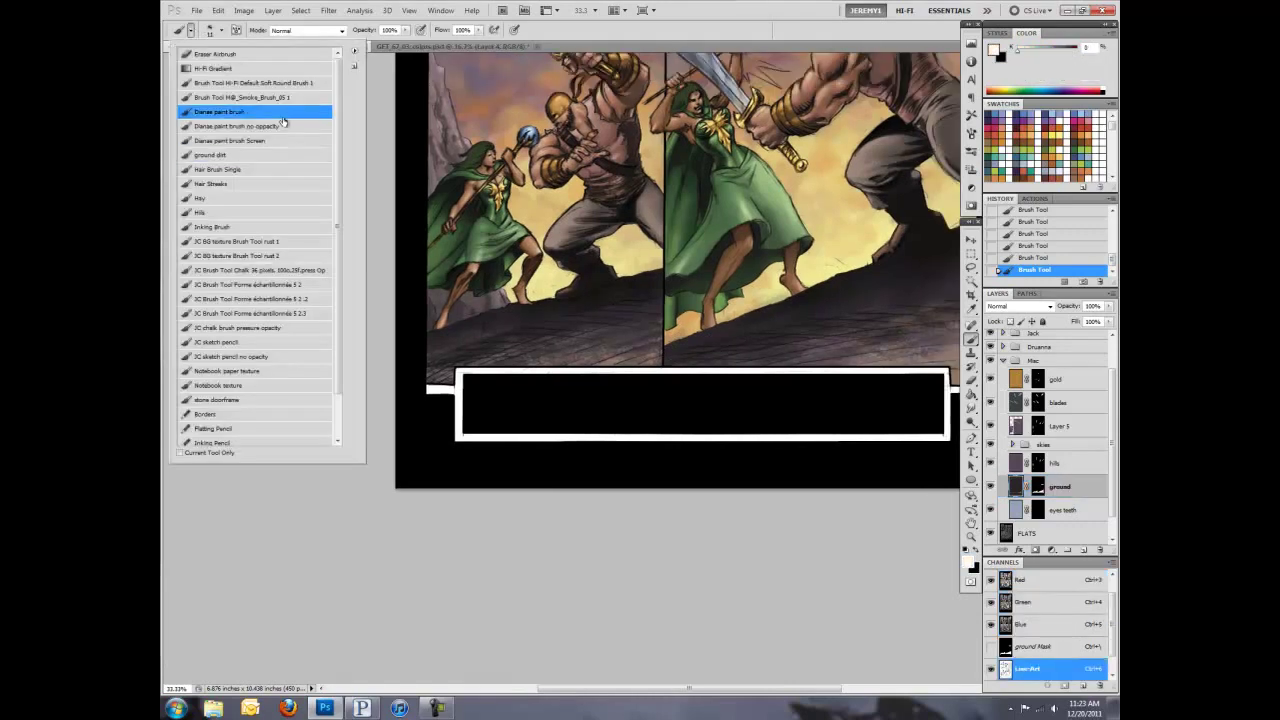
key("ctrl+minus")
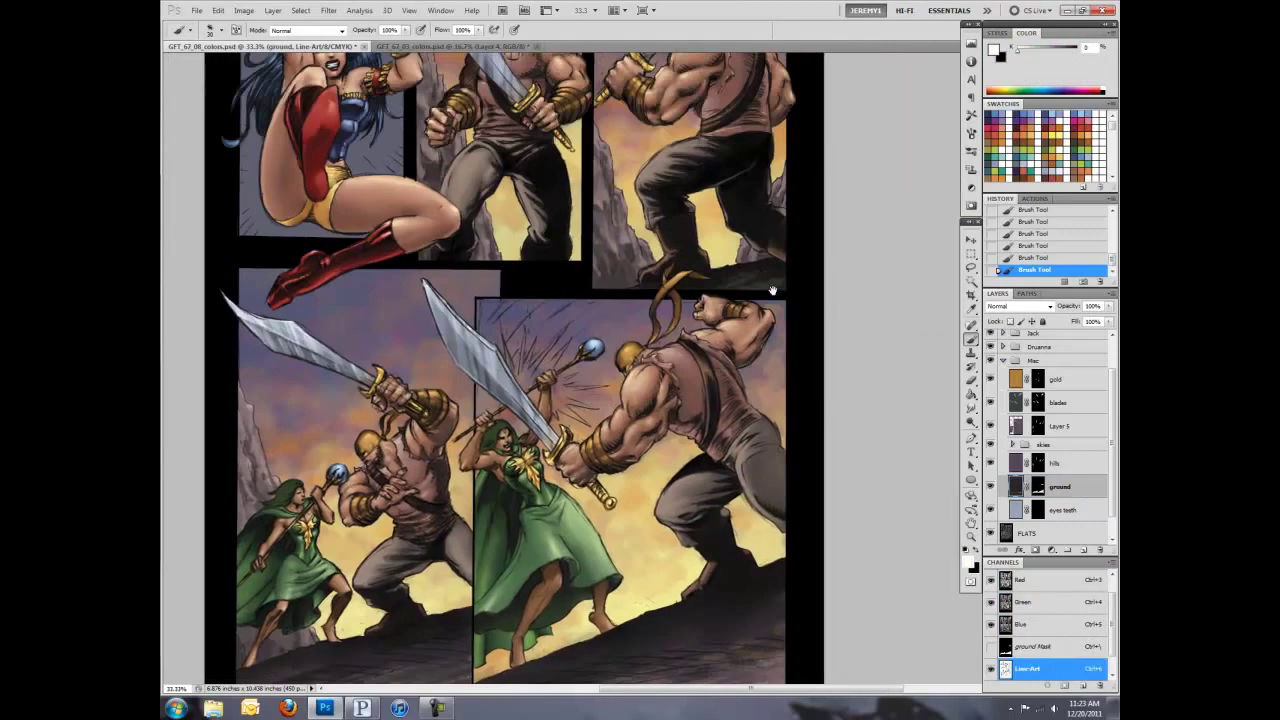
key("ctrl+minus")
key("ctrl+minus")
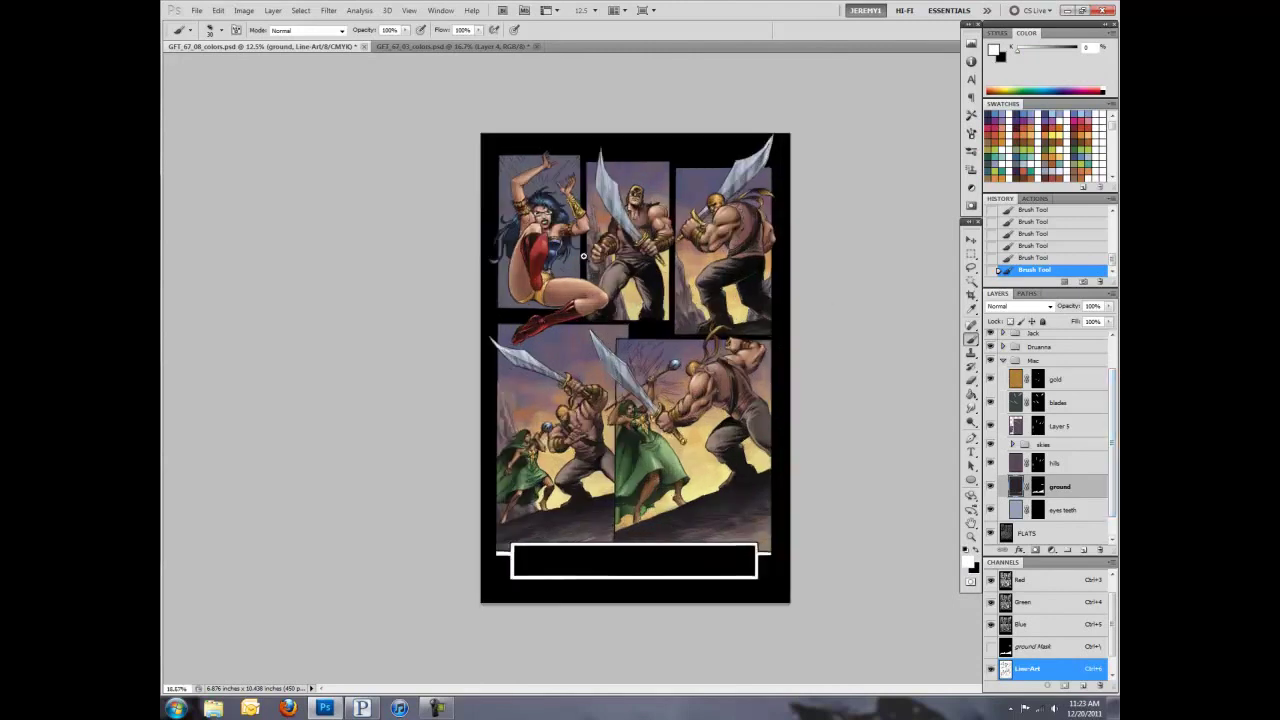
key("ctrl+plus")
key("ctrl+plus")
key("ctrl+plus")
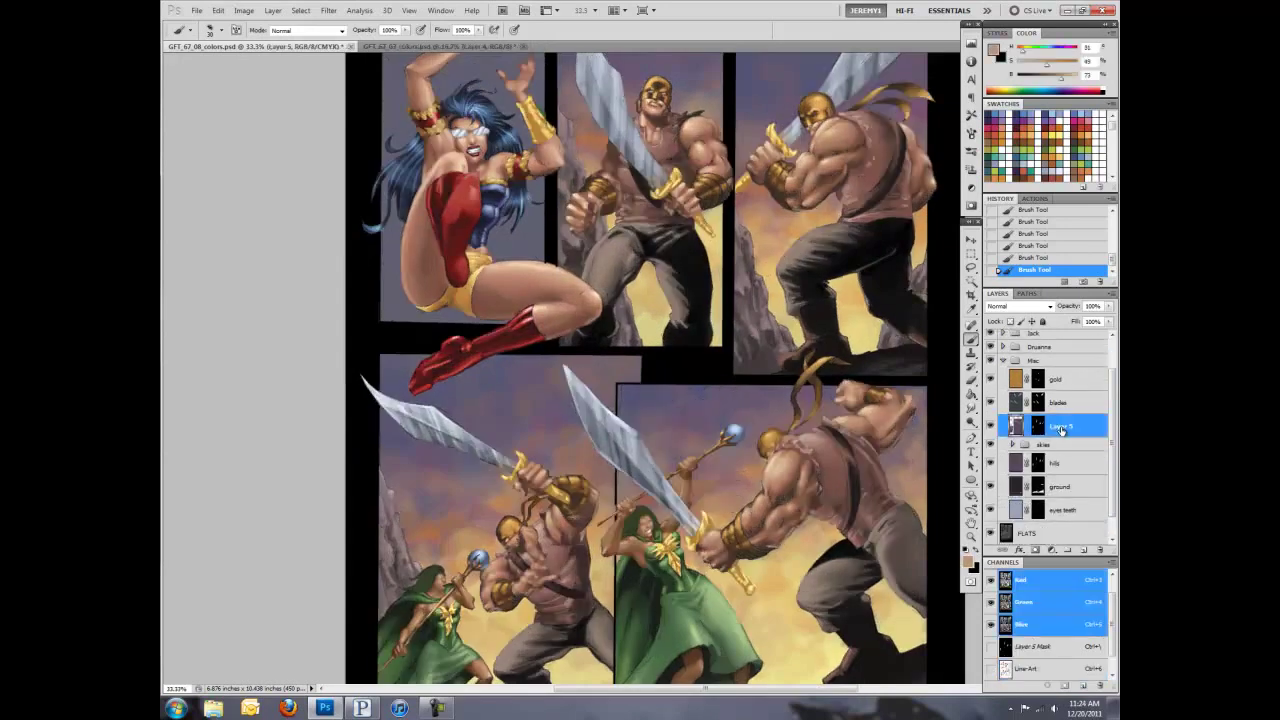
key("Return")
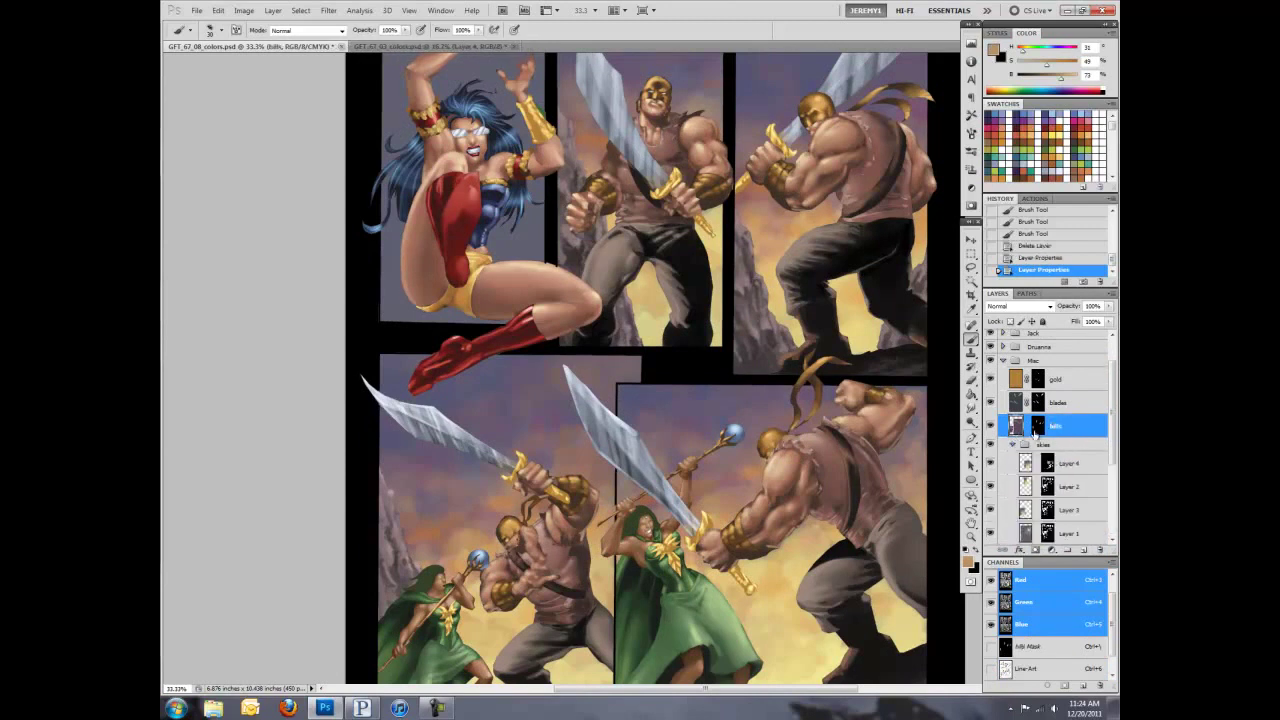
Step: Add a tan-filled, masked layer above sky 1-4 at the top of the skies group
left_click(1012, 444)
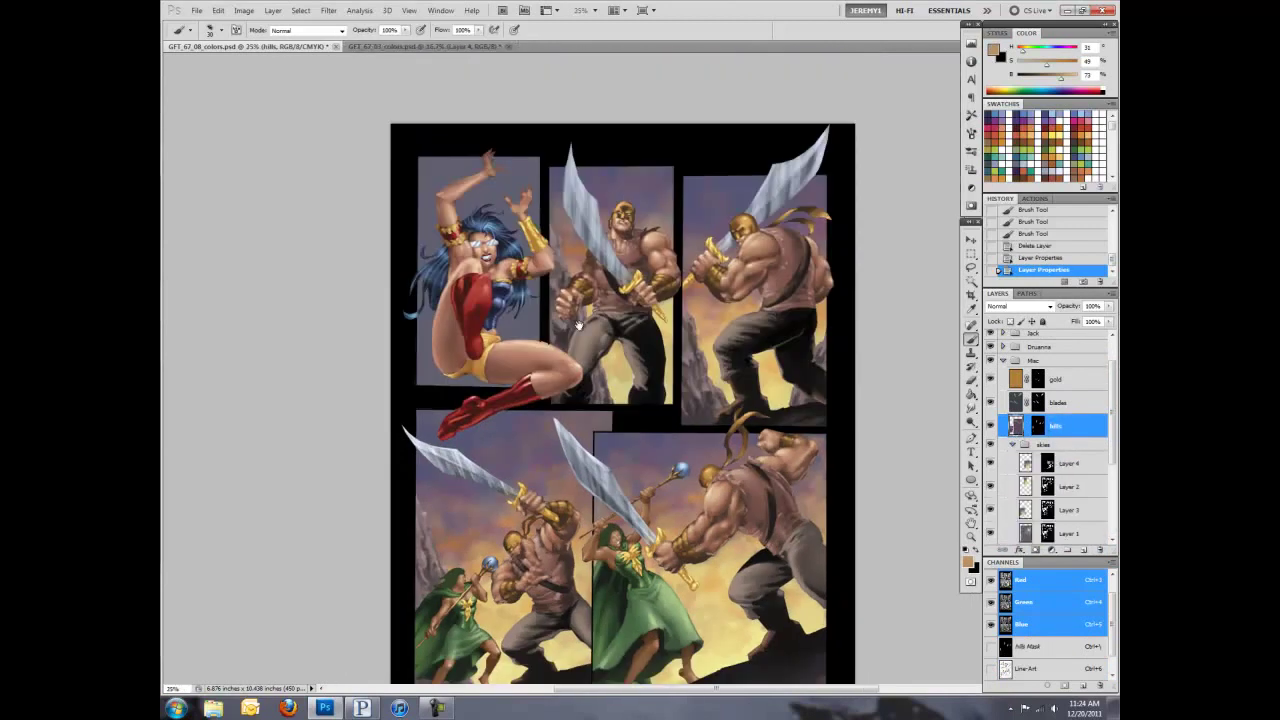
scroll(1060, 470, "down", 3)
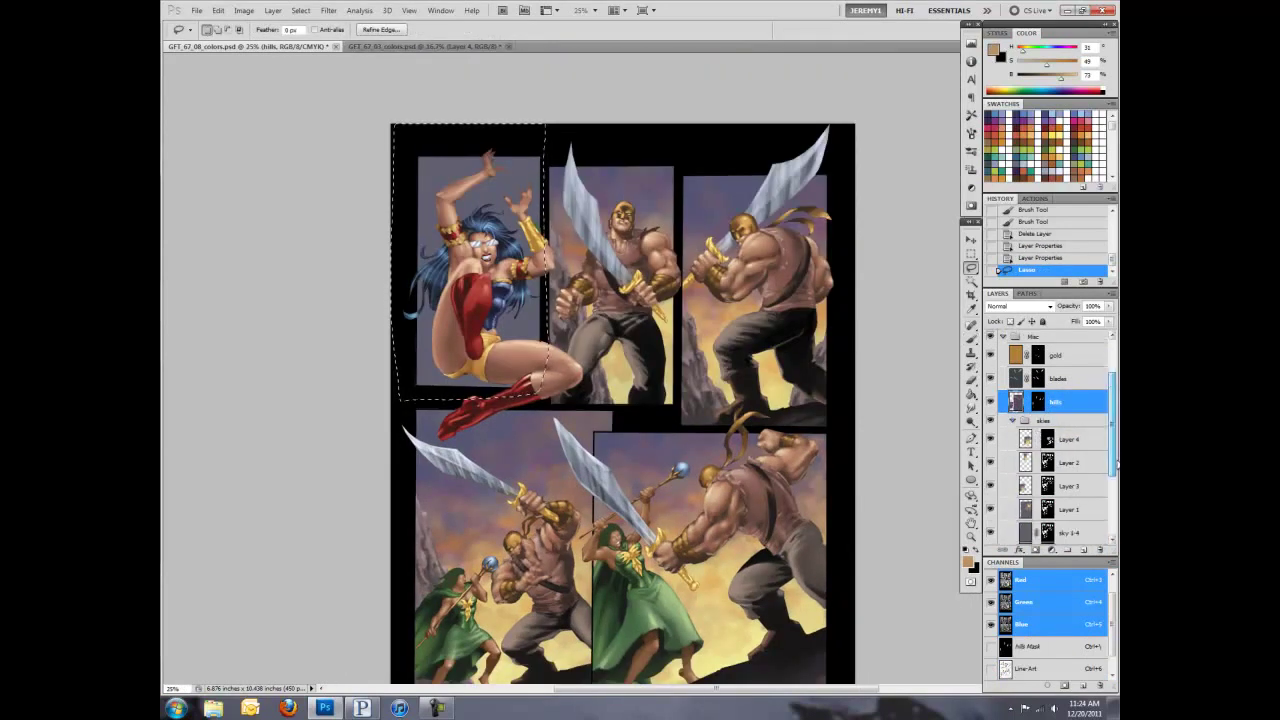
left_click(1049, 450)
key("ctrl+shift+alt+n")
key("alt+BackSpace")
key("ctrl+alt+g")
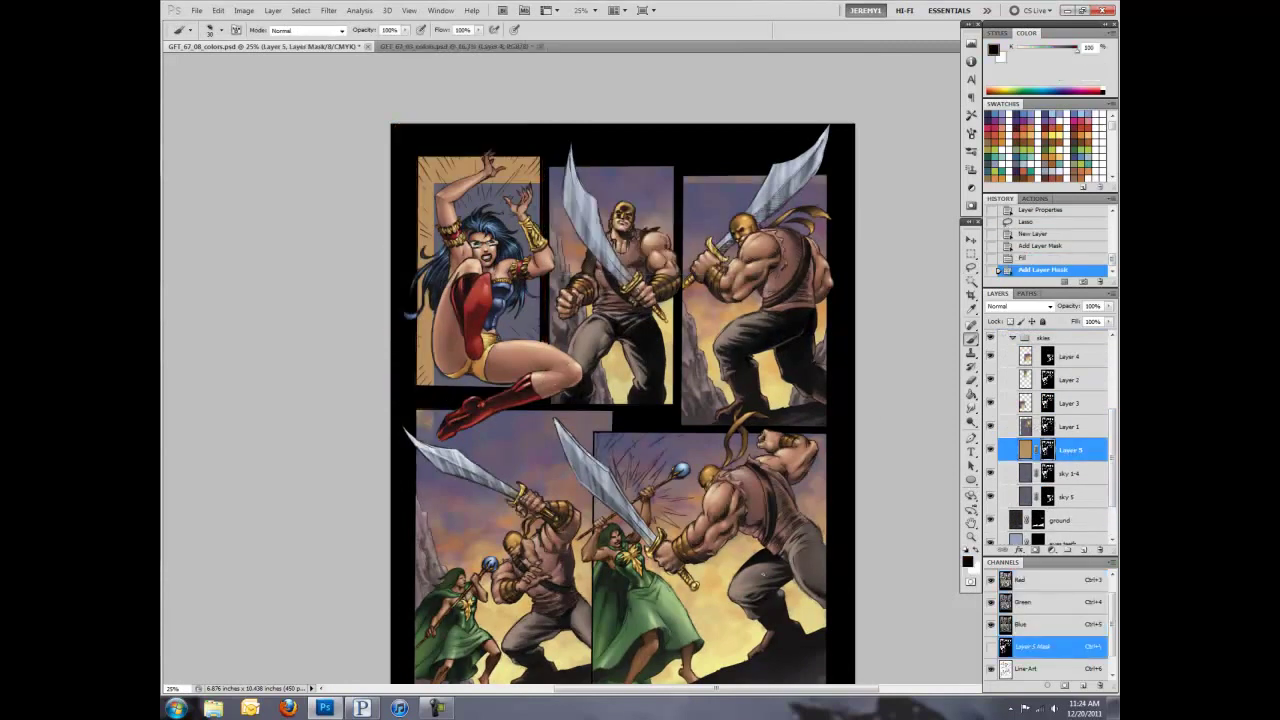
left_click_drag(1030, 427, 1010, 372)
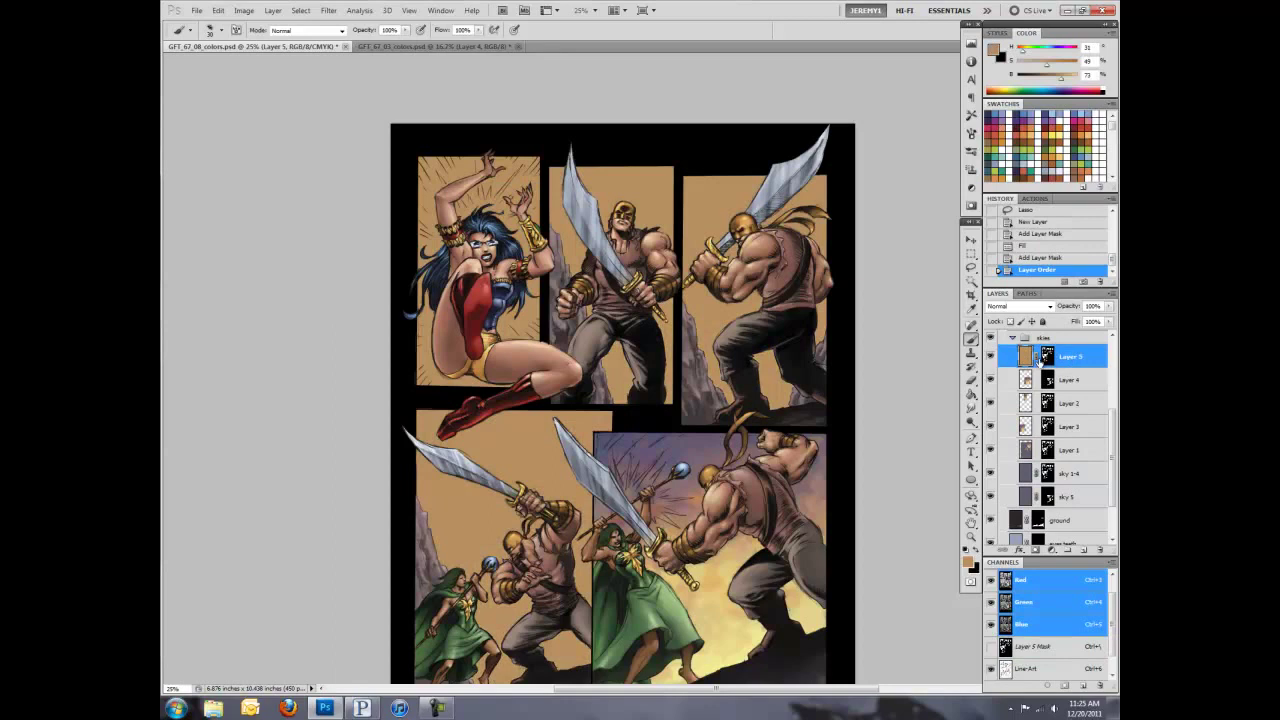
Step: Hide part of the tan layer by filling a lassoed area of its mask
key("l")
key("ctrl+minus")
left_click_drag(545, 312, 545, 312)
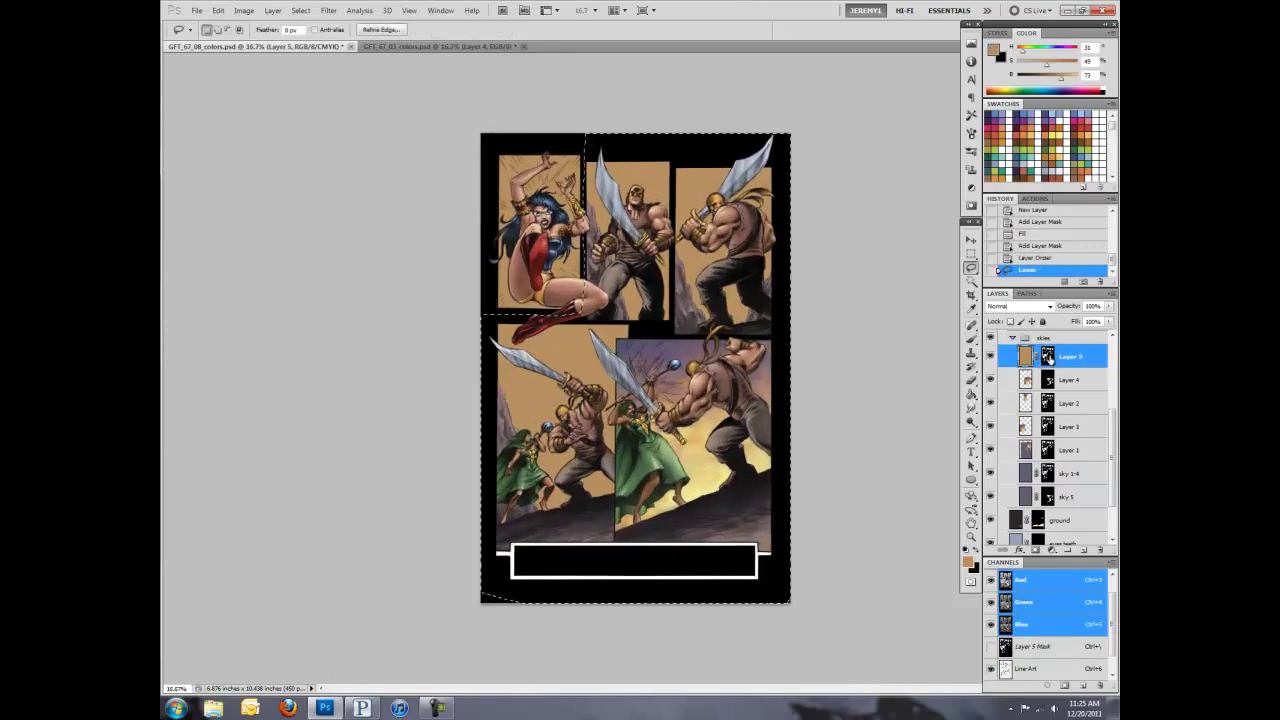
key("alt+BackSpace")
key("ctrl+d")
key("ctrl+plus")
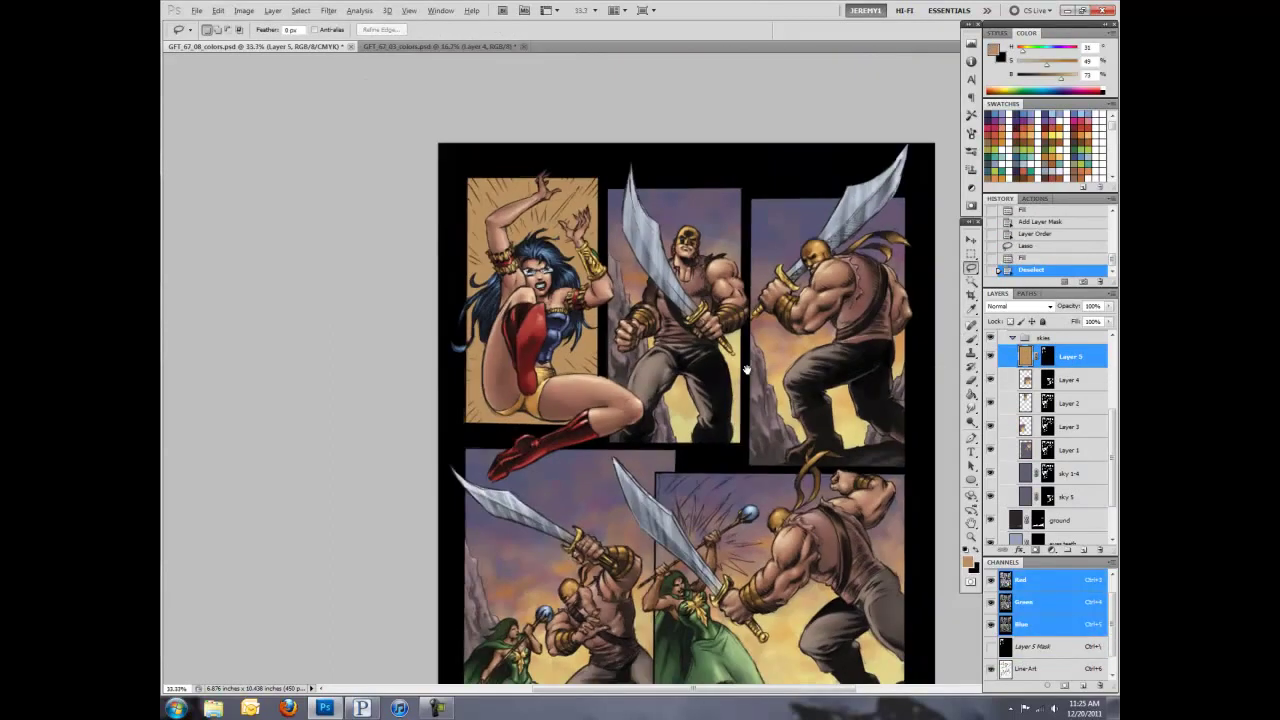
Step: Warm the tan toward red and yellow with a clipped Color Balance, merged down
key("ctrl+b")
mouse_move(882, 132)
left_mouse_down()
mouse_move(916, 131)
mouse_move(868, 157)
mouse_move(857, 182)
left_mouse_up()
key("ctrl+alt+g")
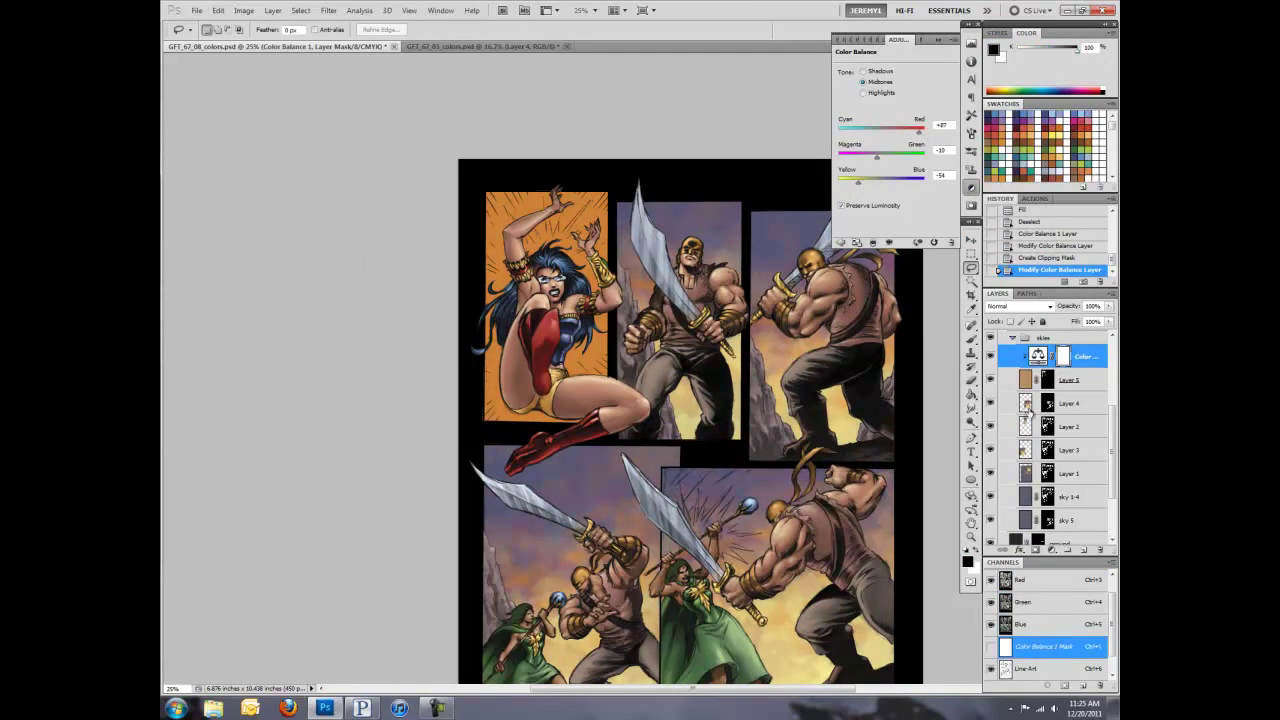
key("ctrl+e")
Step: Paint gradient light around the heroine, adding a yellow Screen-mode glow
left_click(970, 395)
left_click(1020, 393)
left_click_drag(566, 292, 648, 190)
left_click_drag(600, 380, 575, 315)
left_click_drag(546, 200, 546, 300)
left_click(383, 30)
key("Return")
left_click_drag(530, 226, 590, 290)
key("ctrl+minus")
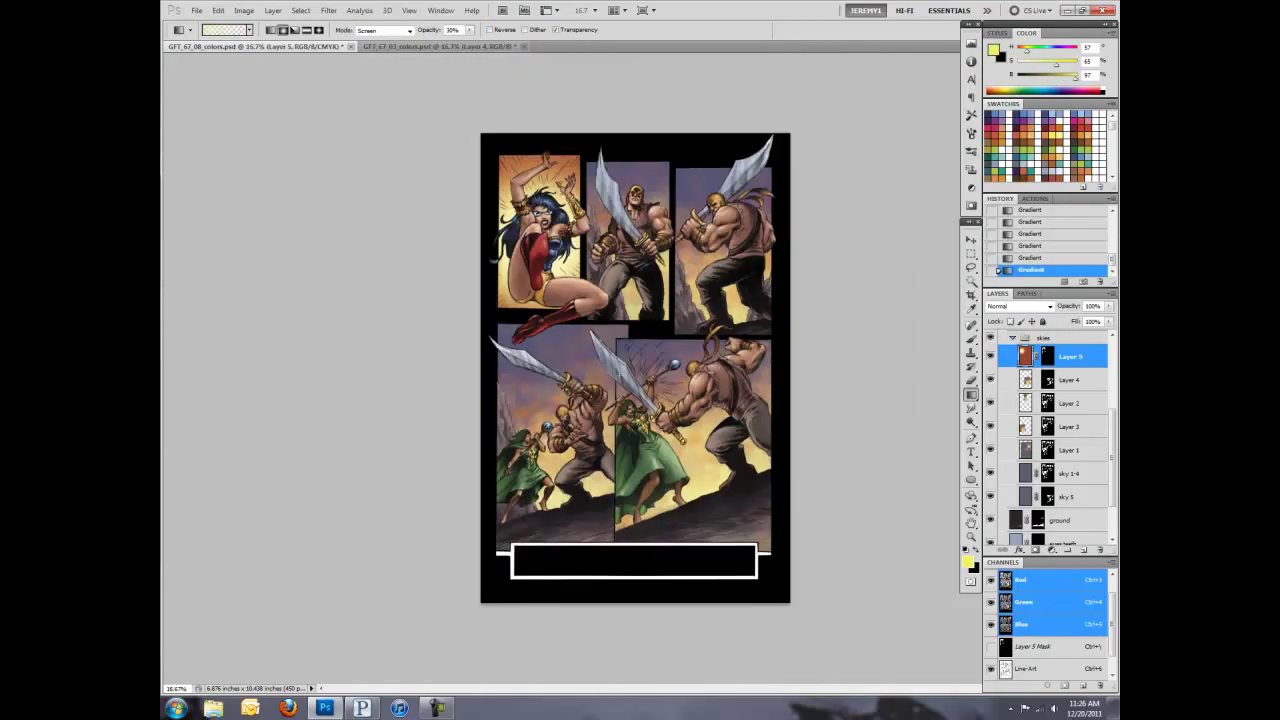
Step: Boost the glow's saturation with a clipped Hue/Saturation, tone down yellows, and merge
left_click(971, 187)
left_click(860, 80)
mouse_move(895, 128)
left_mouse_down()
mouse_move(924, 128)
mouse_move(898, 110)
left_mouse_up()
key("ctrl+alt+g")
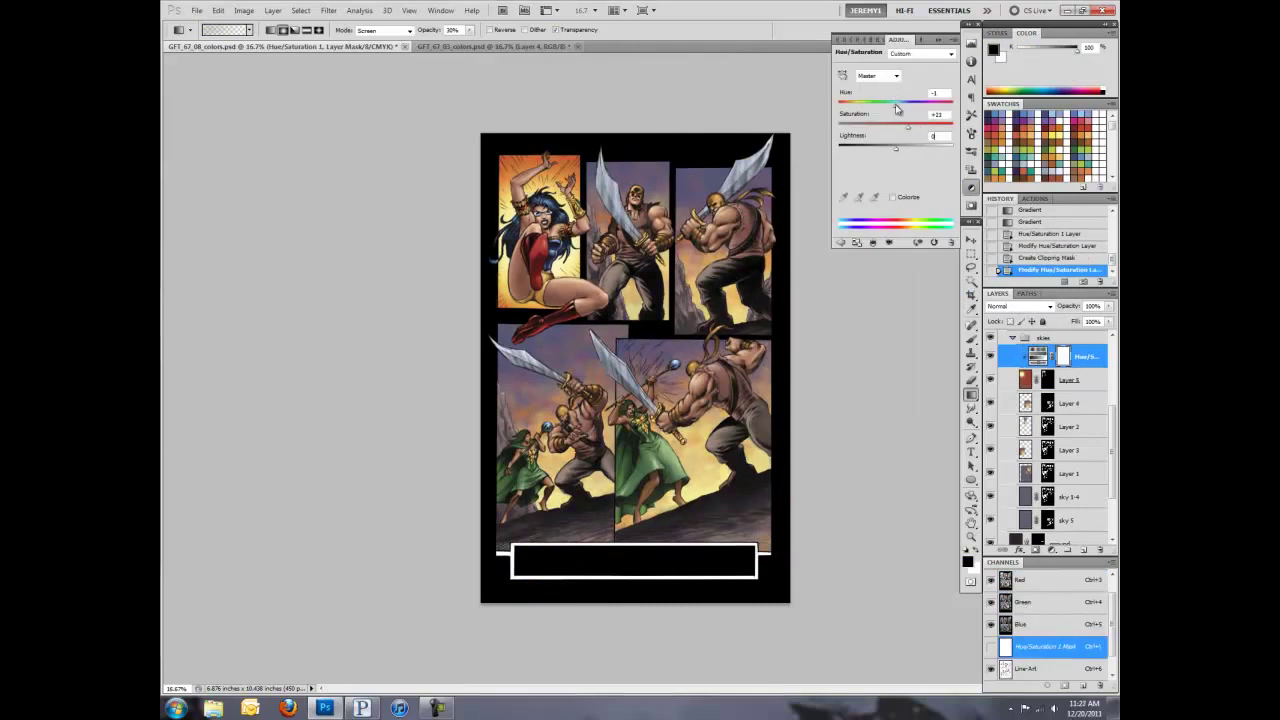
left_click(878, 75)
left_click(880, 100)
key("ctrl+equal")
left_click_drag(905, 126, 898, 131)
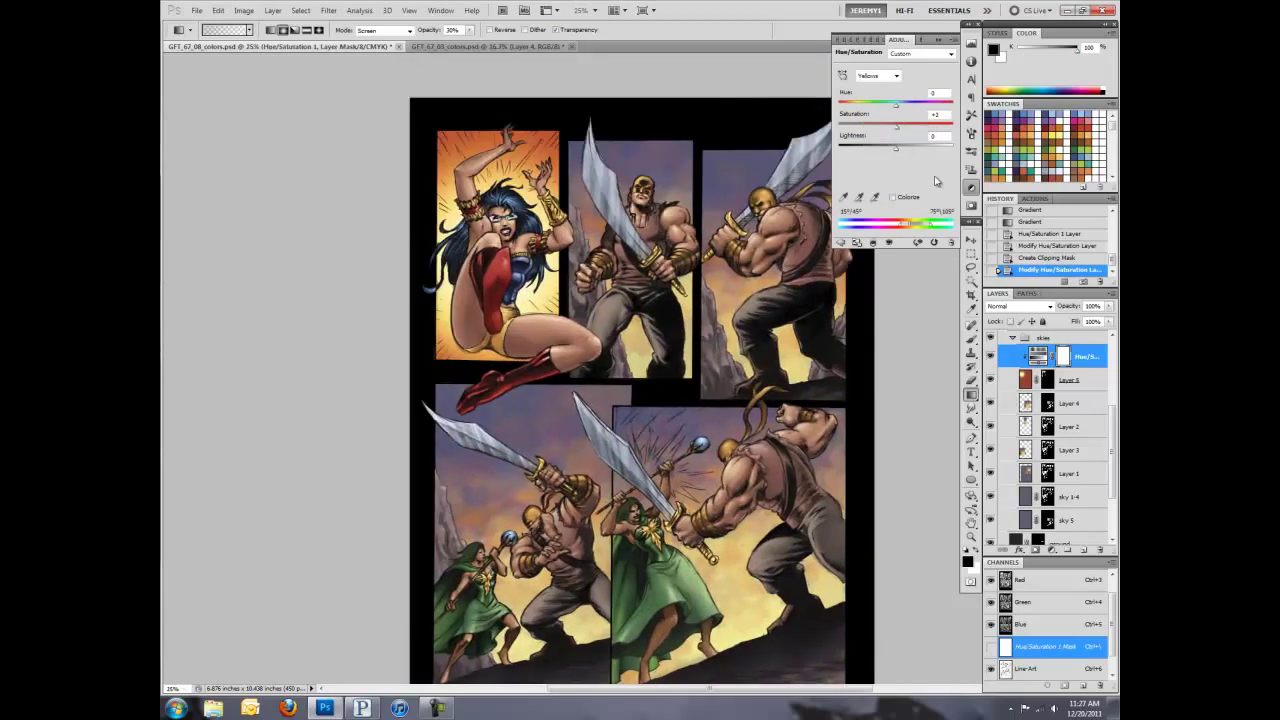
key("ctrl+e")
key("b")
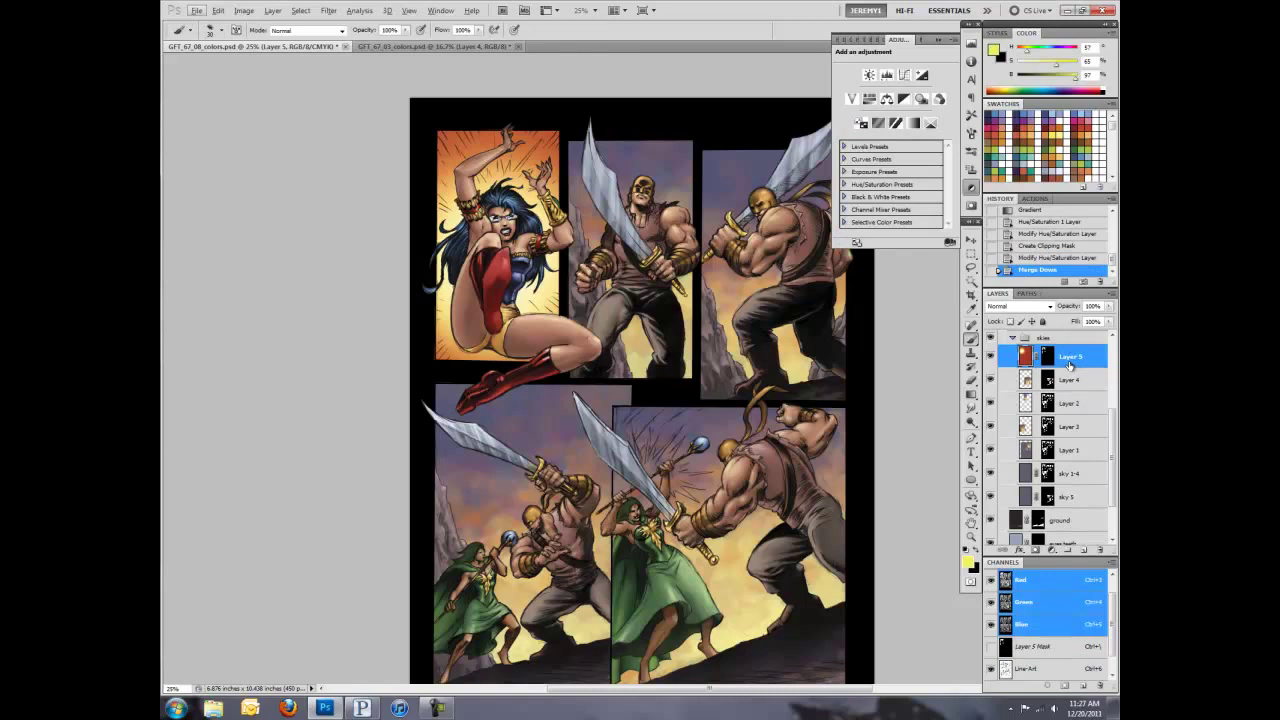
left_click_drag(1070, 365, 1070, 361)
Step: Clear the duplicated glow layer, set it to Screen and fill it with black
key("ctrl+a")
key("Delete")
left_click(1018, 306)
left_click(998, 302)
left_click(953, 39)
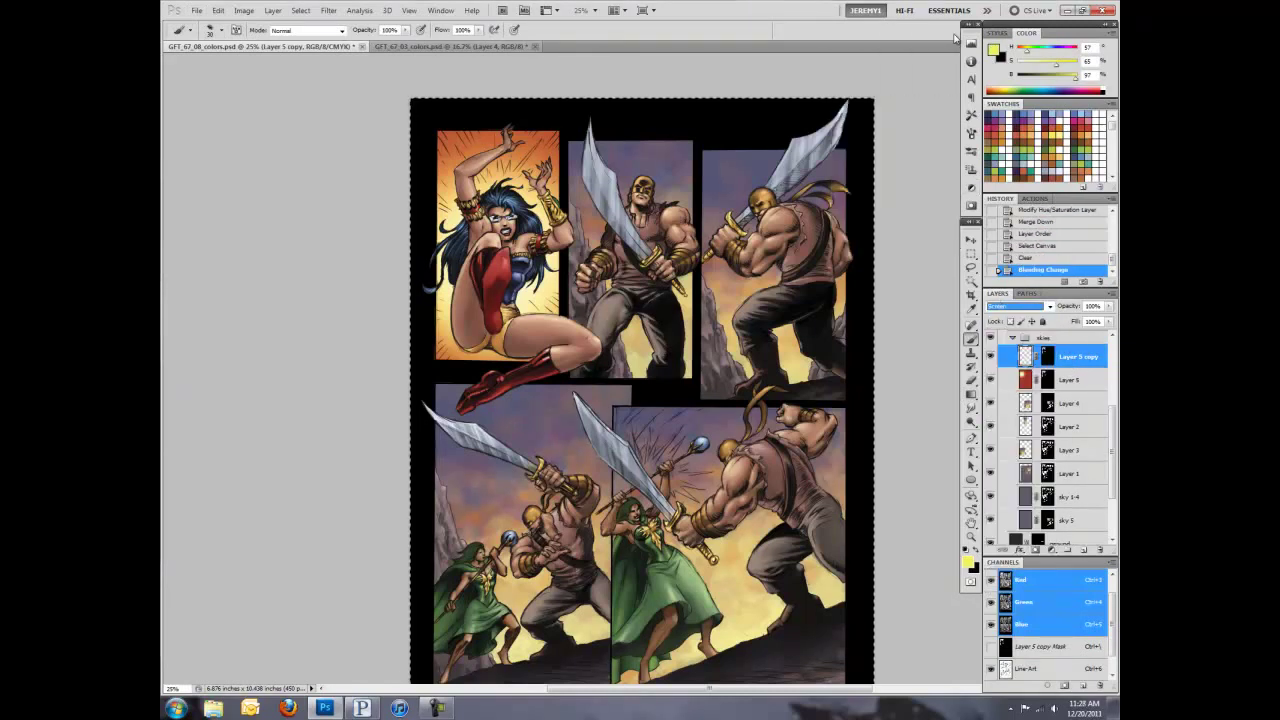
left_click(970, 397)
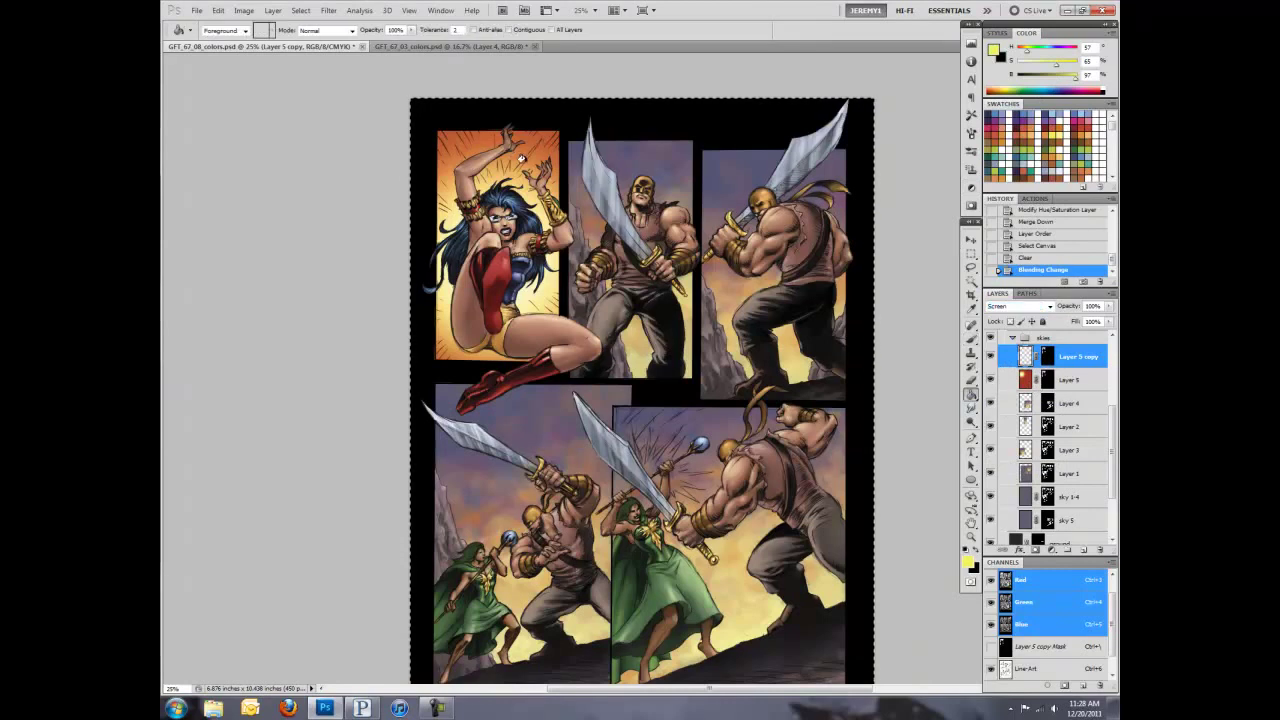
key("d")
left_click(536, 154)
key("b")
key("ctrl+d")
Step: Dab textured light onto the top of the heroine's panel with the 03.jpg brush
left_click(191, 30)
scroll(293, 190, "down", 5)
scroll(293, 190, "down", 10)
left_click(240, 635)
left_click(240, 594)
left_click(240, 574)
left_click(240, 615)
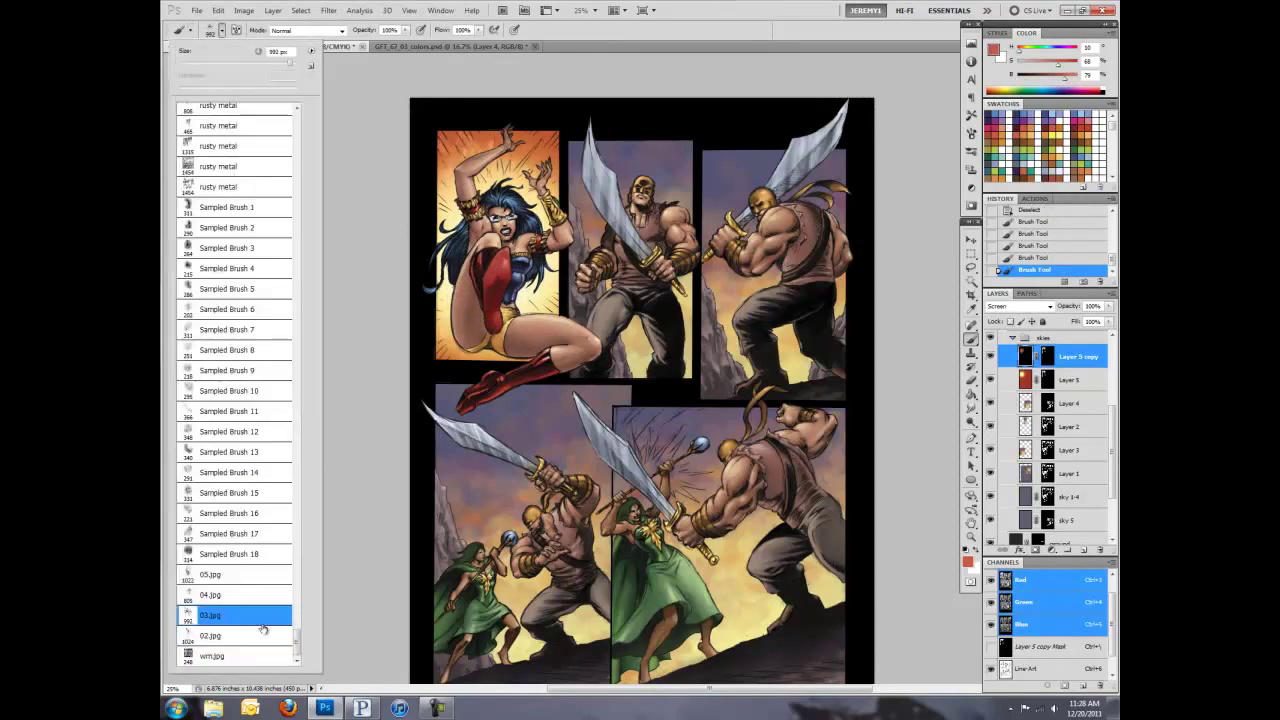
left_click(500, 175)
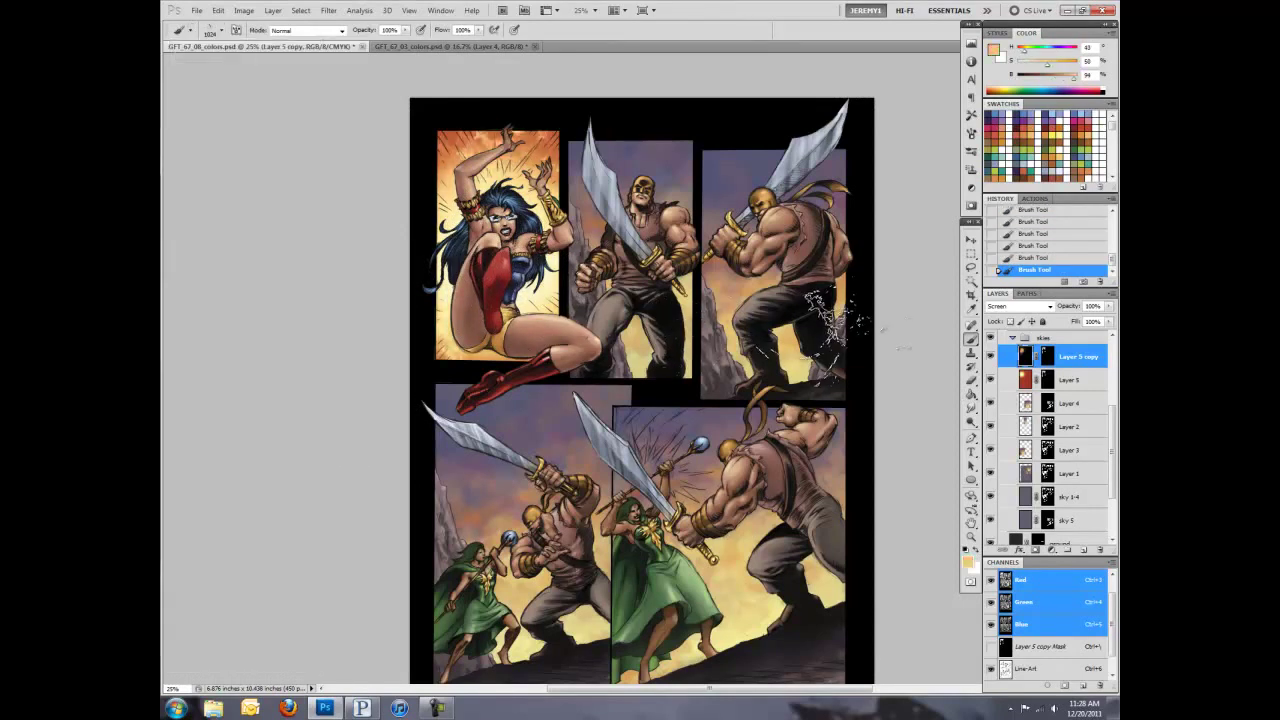
scroll(814, 423, "down", 1)
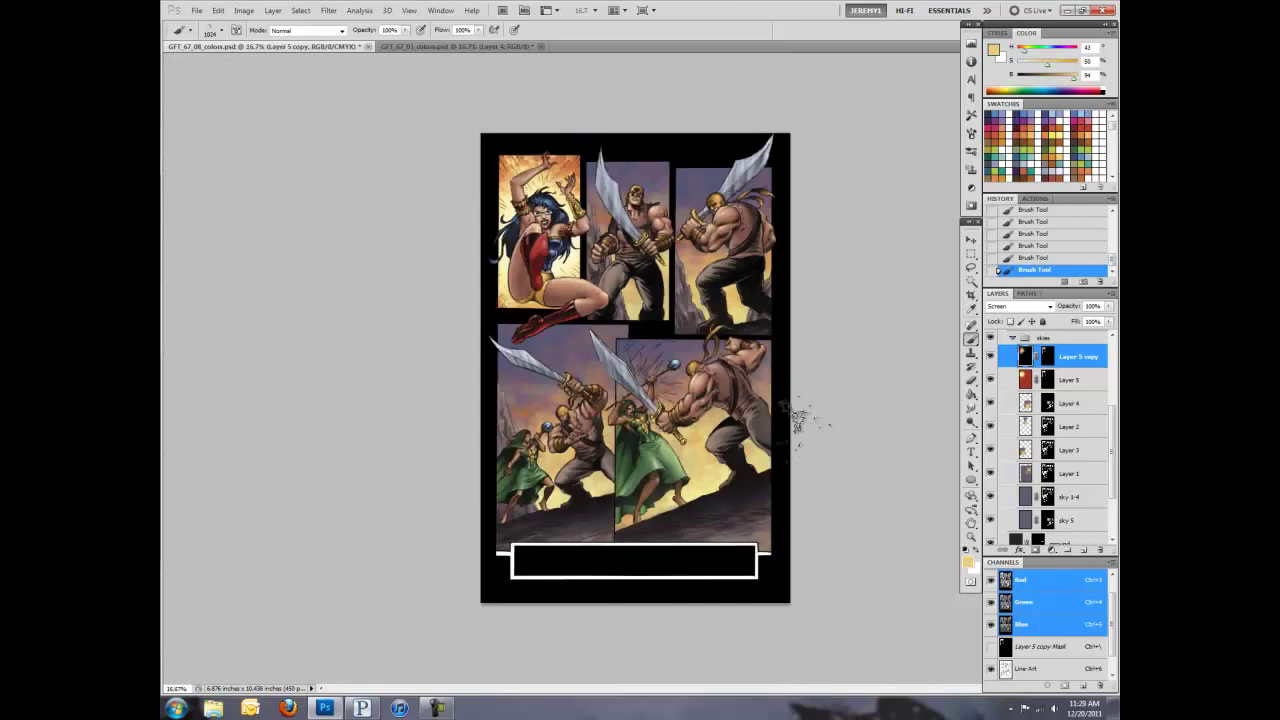
scroll(688, 407, "up", 2)
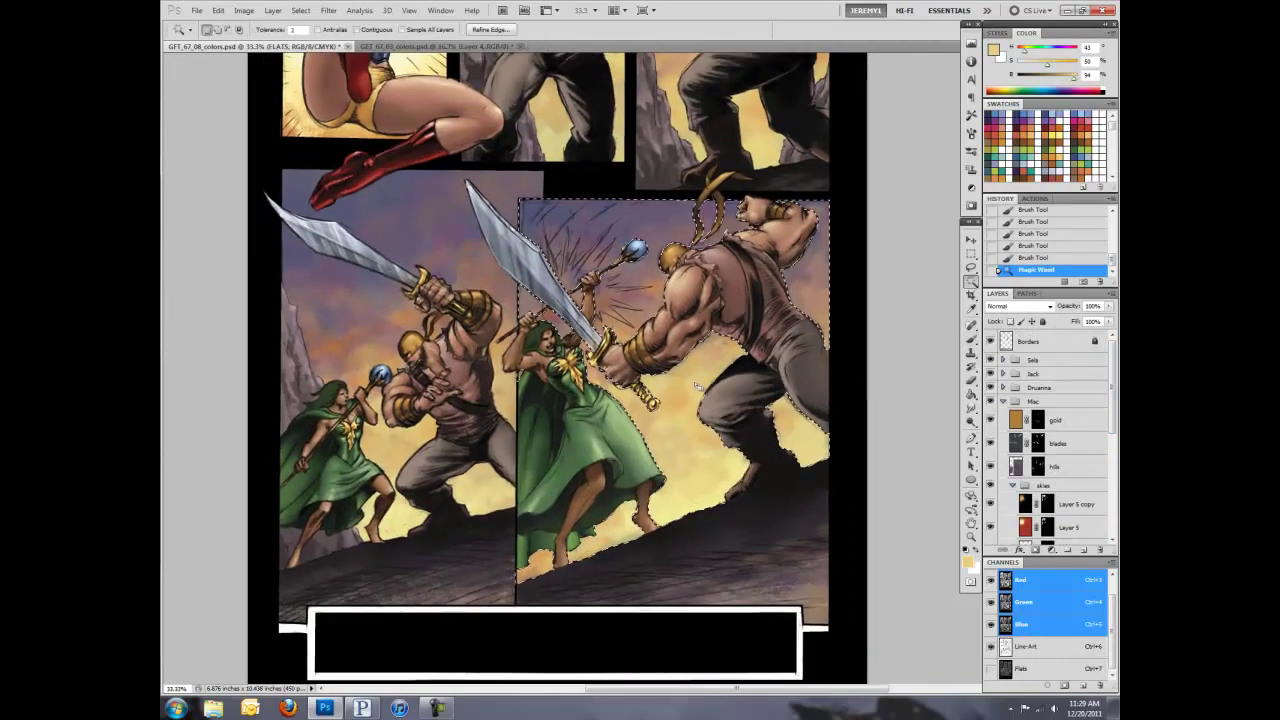
Step: Select the lower-right panel's sky and sword by colour on the FLATS layer
key("ctrl+d")
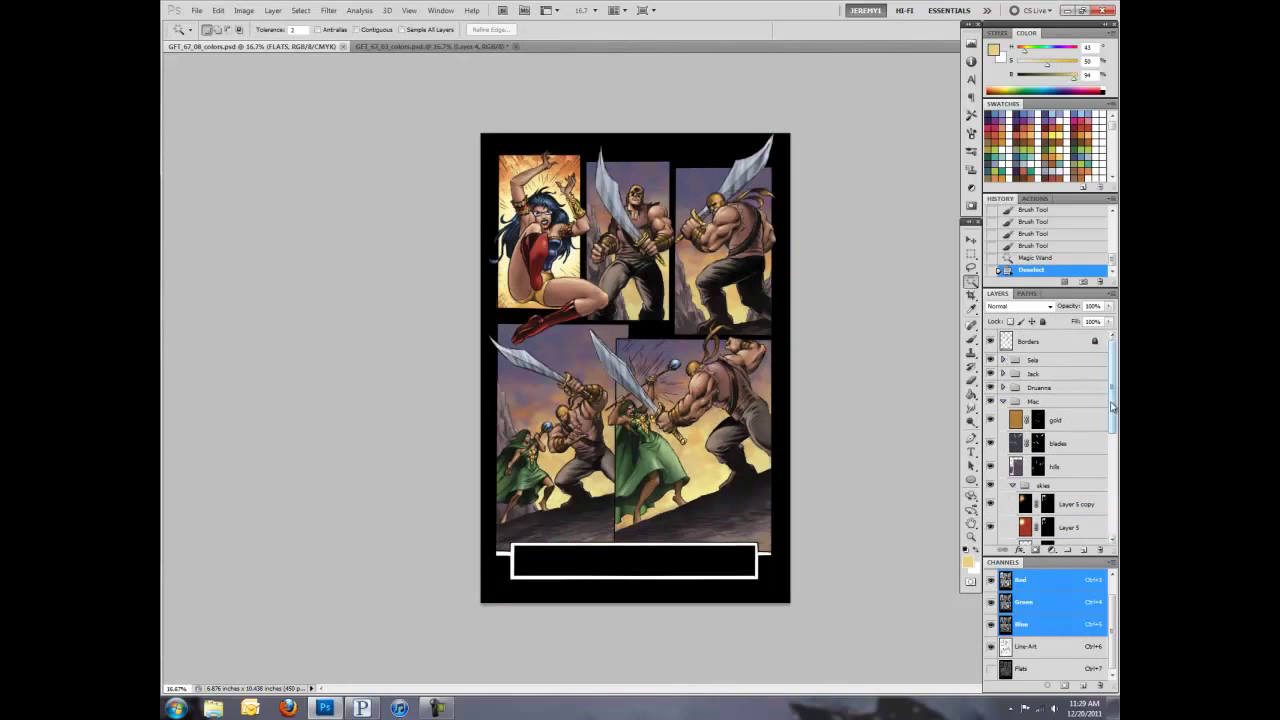
left_click(1040, 360)
key("ctrl+plus")
left_click_drag(1110, 490, 1110, 540)
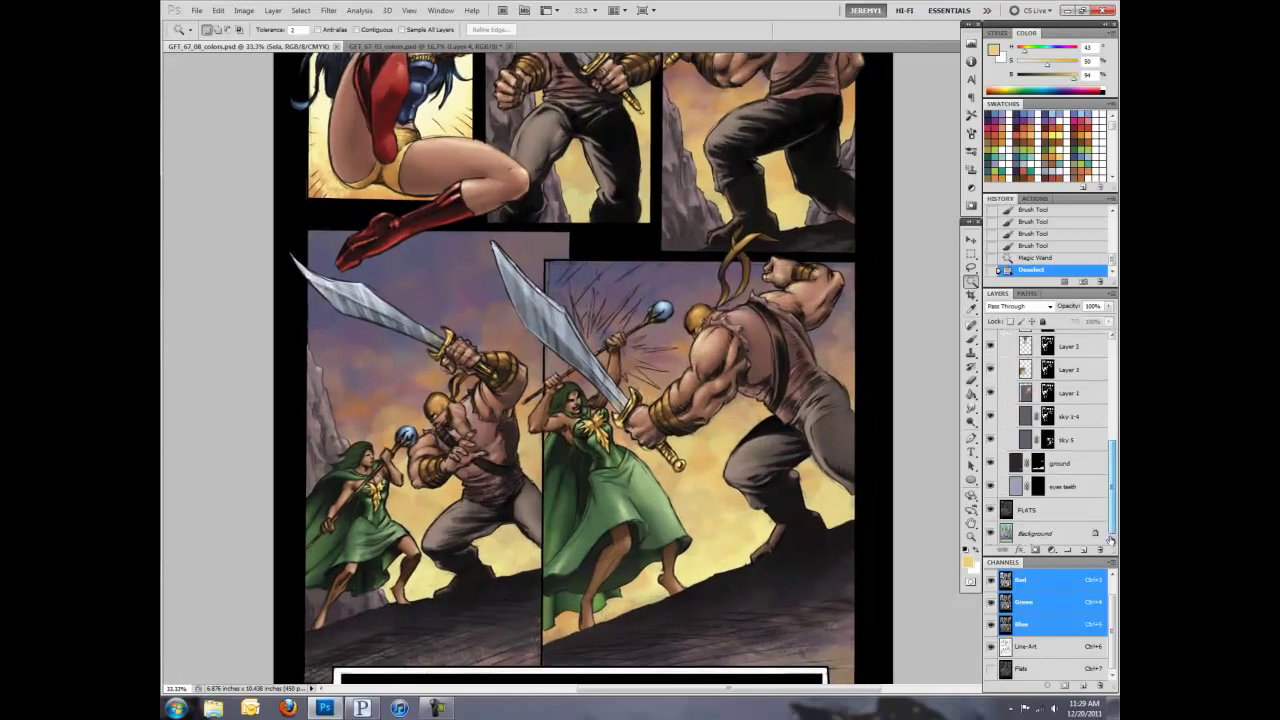
left_click(1040, 510)
left_click(540, 310)
left_click(620, 330, "shift")
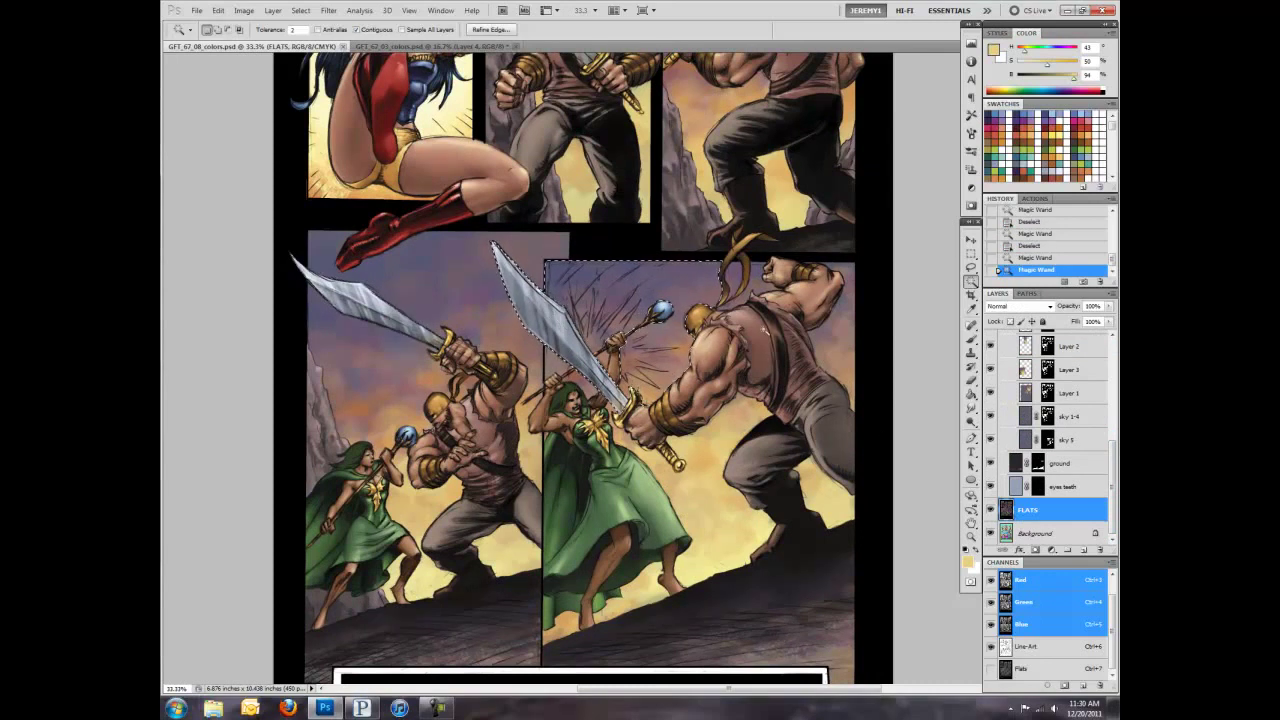
Step: Extend the selection with a lasso outline and more of the right panel
key("l")
left_click_drag(882, 277, 862, 207)
left_click_drag(858, 300, 862, 207)
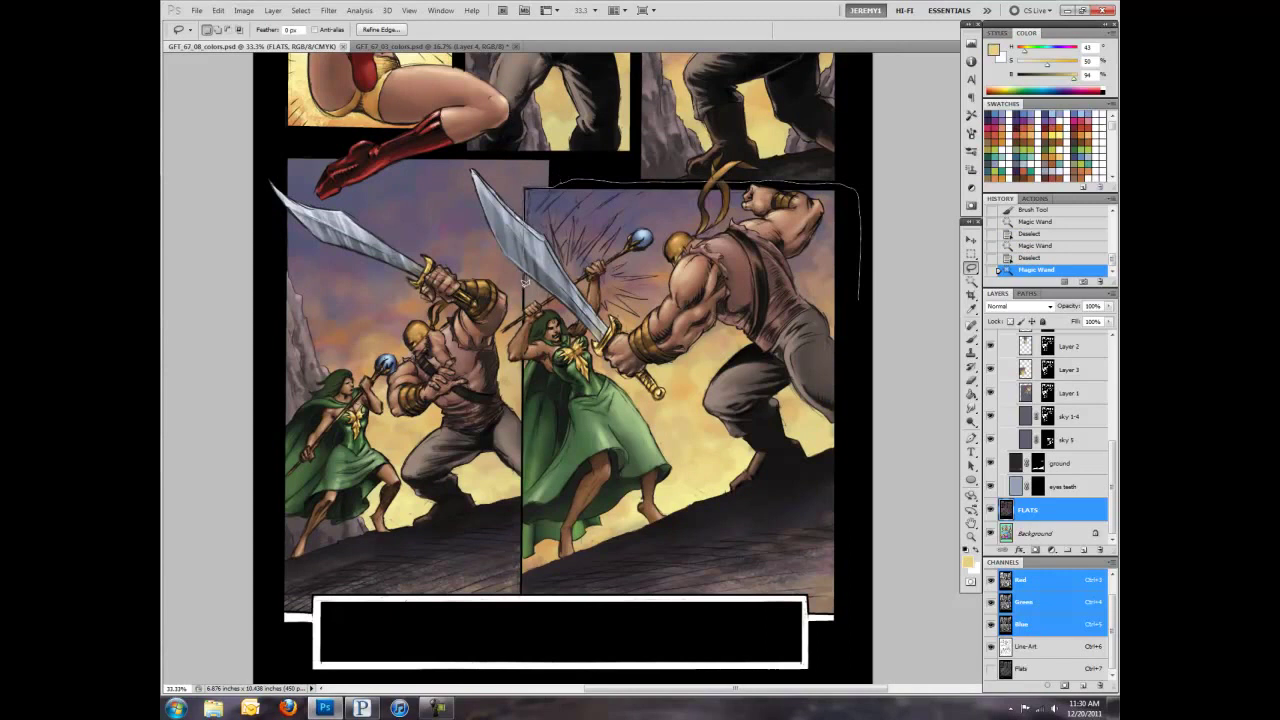
left_click_drag(520, 603, 850, 645)
key("w")
left_click(500, 220, "shift")
left_click(850, 344, "shift")
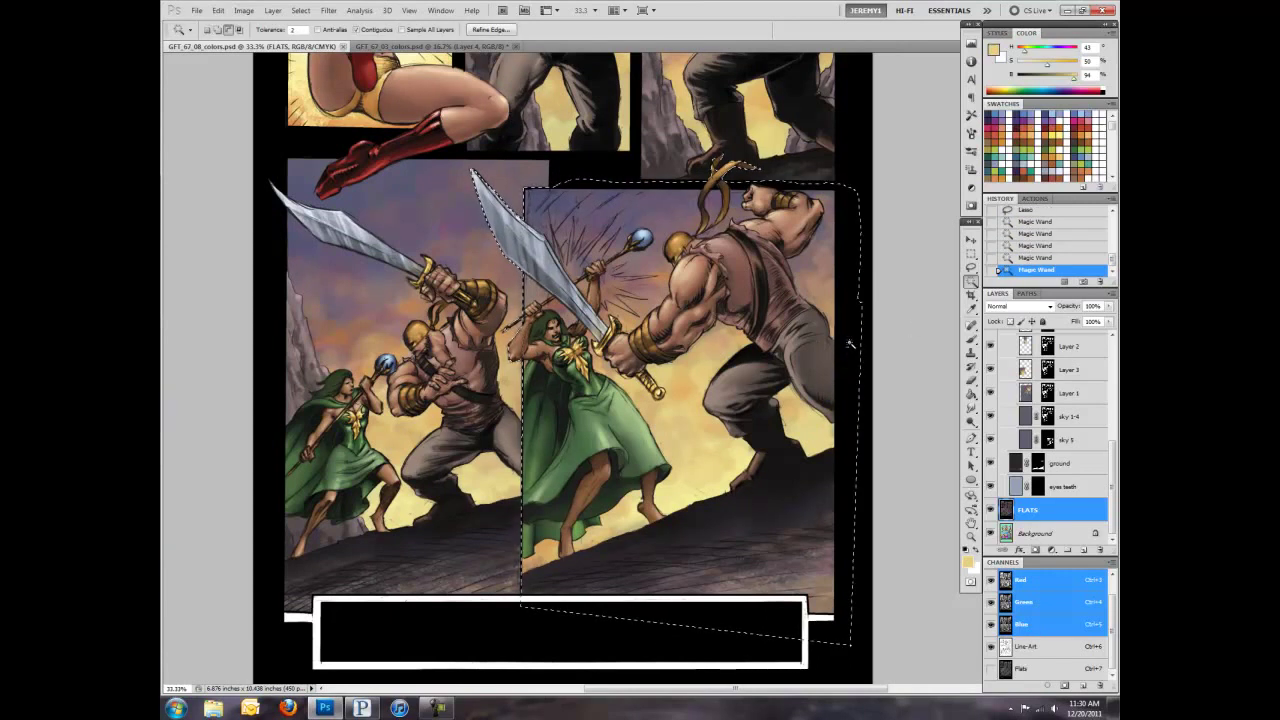
key("ctrl+minus")
scroll(1090, 518, "up", 5)
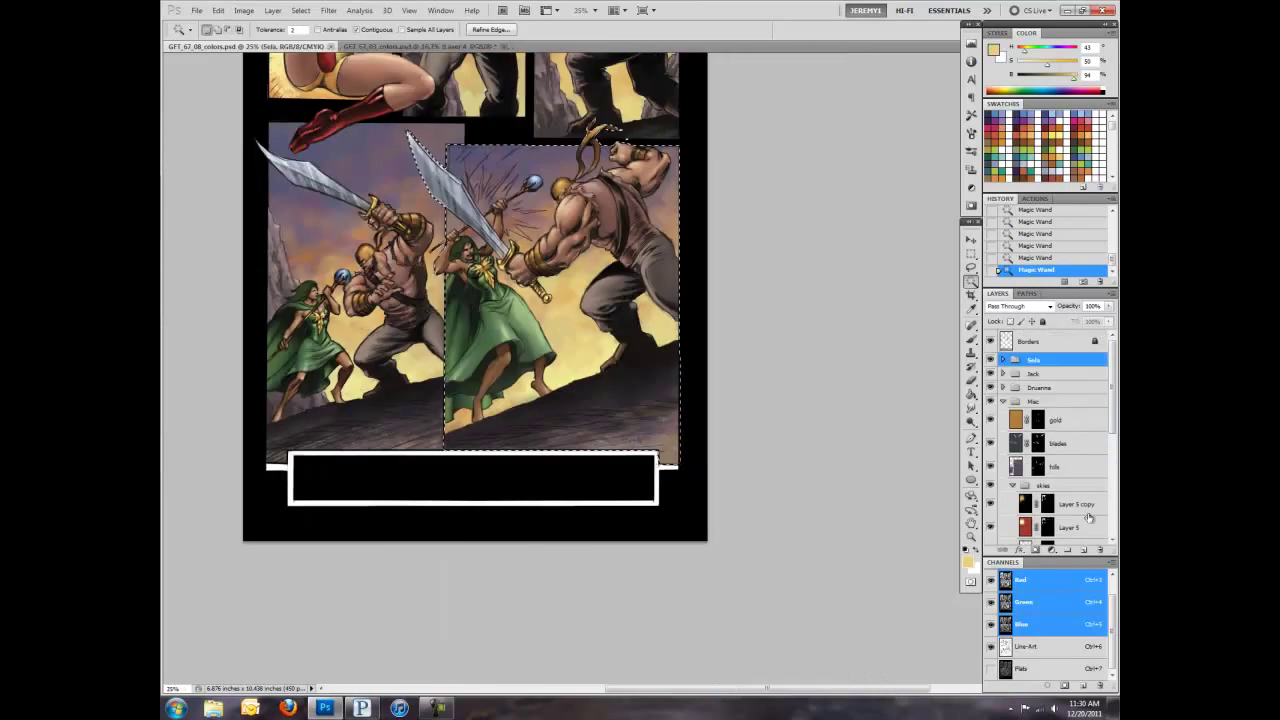
Step: Fill a new masked layer dark blue over the right panel, Multiply at reduced opacity
left_click(1083, 550)
left_click(1036, 550)
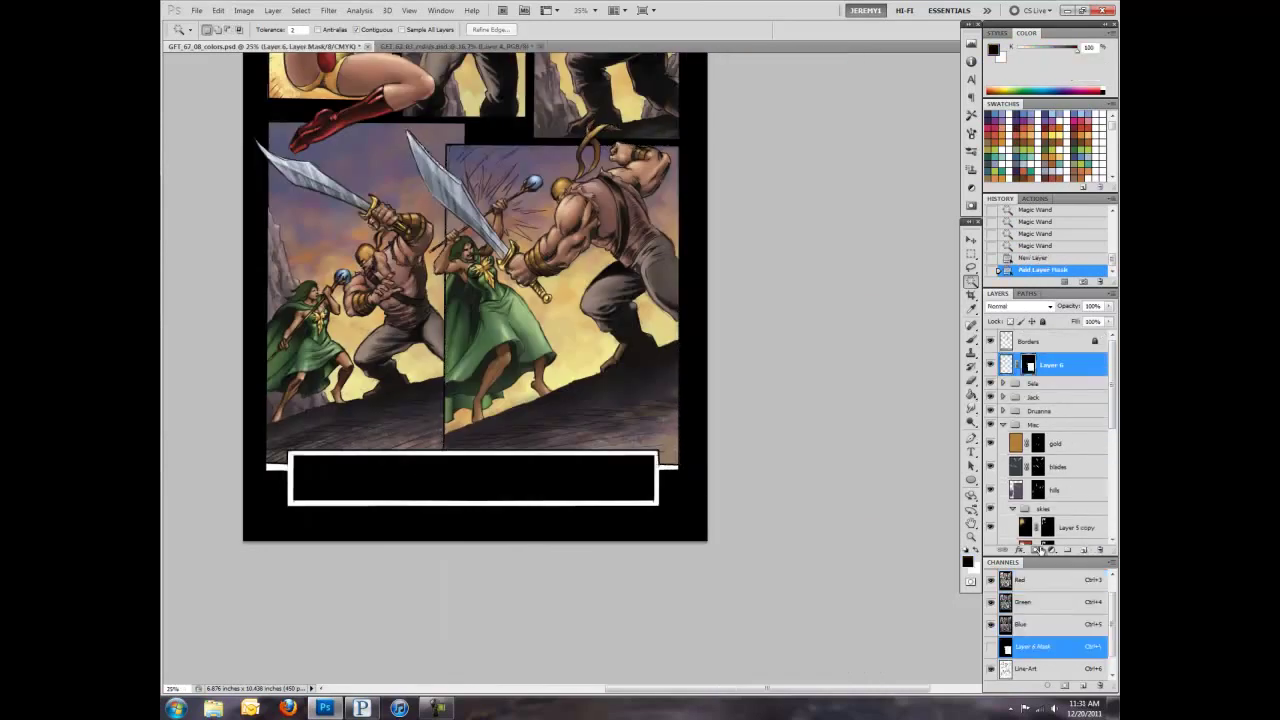
key("g")
left_click(1031, 175)
left_click(569, 342)
left_click(1018, 306)
left_click(1018, 348)
left_click_drag(1108, 306, 1077, 321)
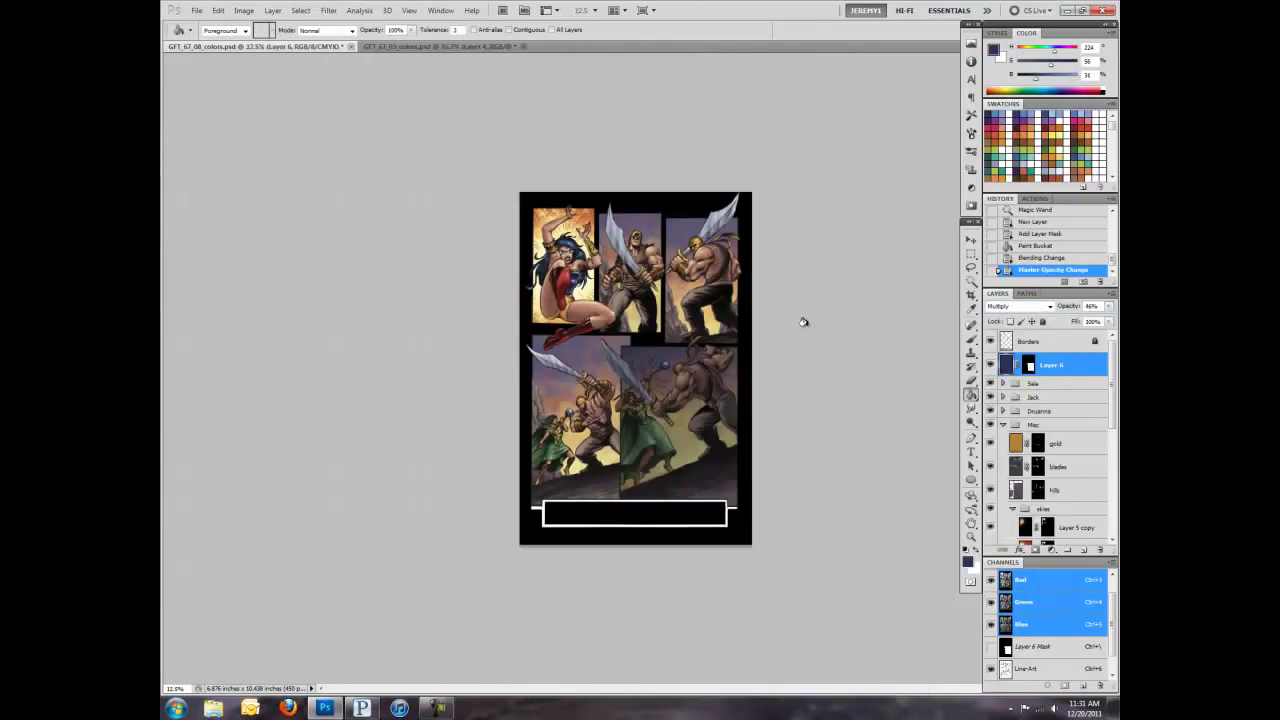
left_click_drag(803, 331, 806, 323)
Step: Select the bottom-left panel with a lasso outline and Magic Wand clicks on FLATS
key("l")
key("ctrl+plus")
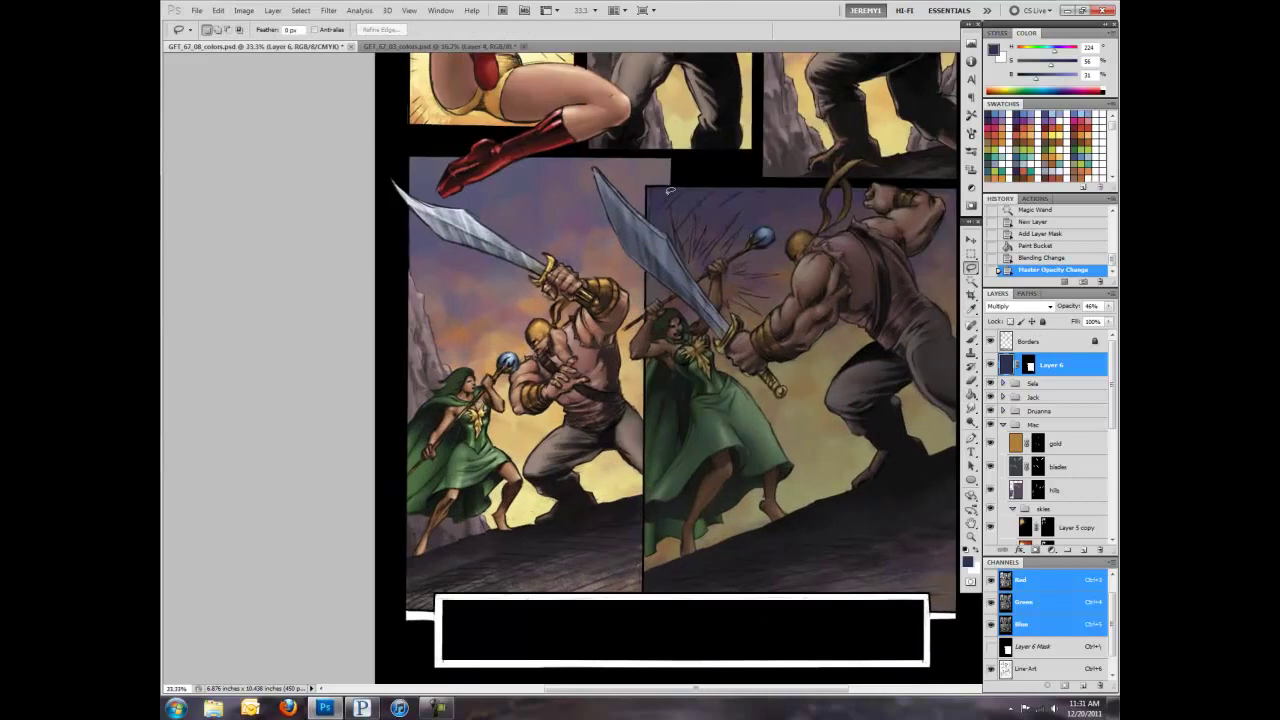
left_click_drag(643, 598, 646, 190)
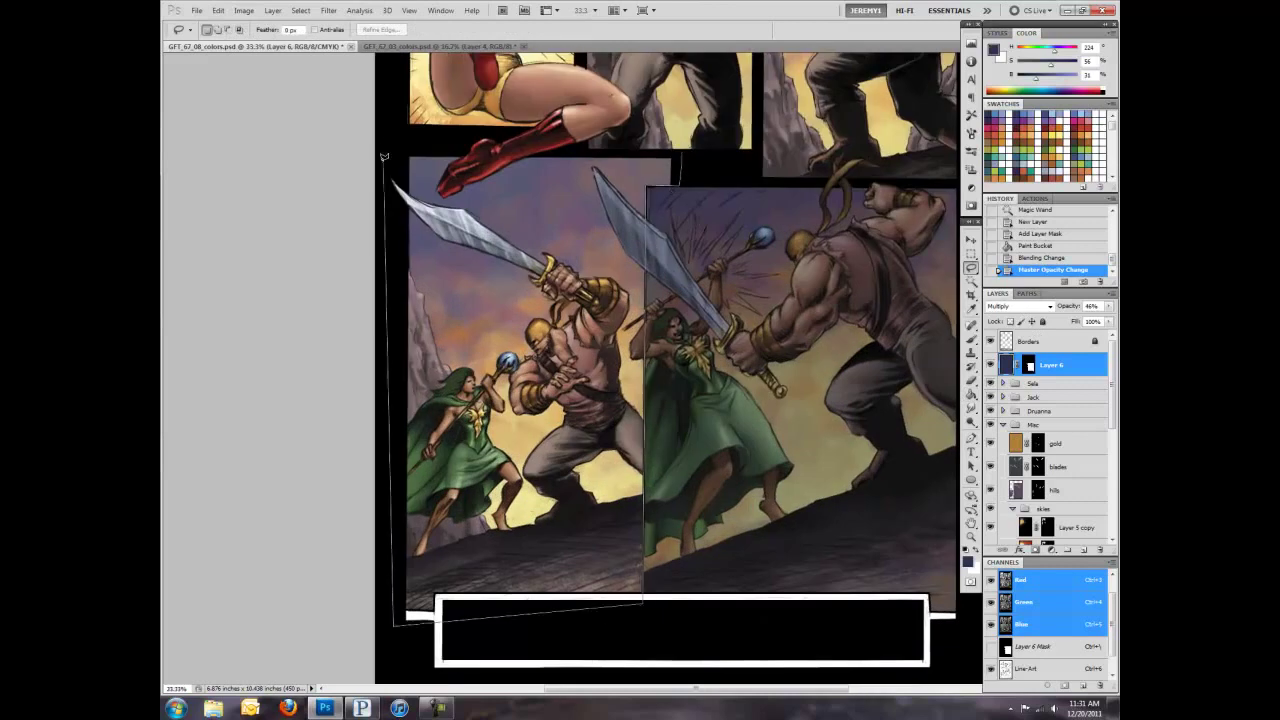
key("w")
scroll(1050, 450, "down", 5)
left_click(1025, 508)
left_click(520, 400, "shift")
left_click(630, 233, "shift")
left_click(630, 330, "shift")
left_click(461, 618, "shift")
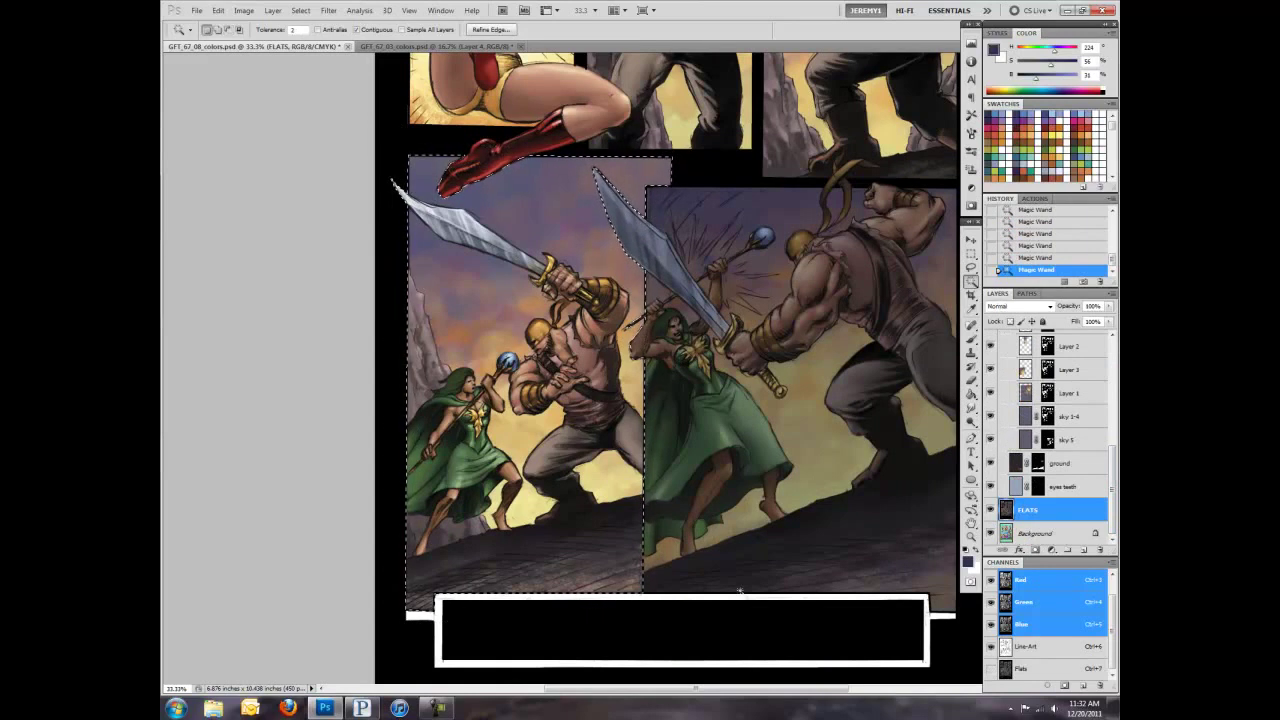
scroll(1050, 420, "up", 10)
Step: Fill masked Layer 7 dark blue over the left panel, Multiply at about 40% opacity
left_click(1007, 388)
key("ctrl+alt+shift+n")
left_click(1007, 365)
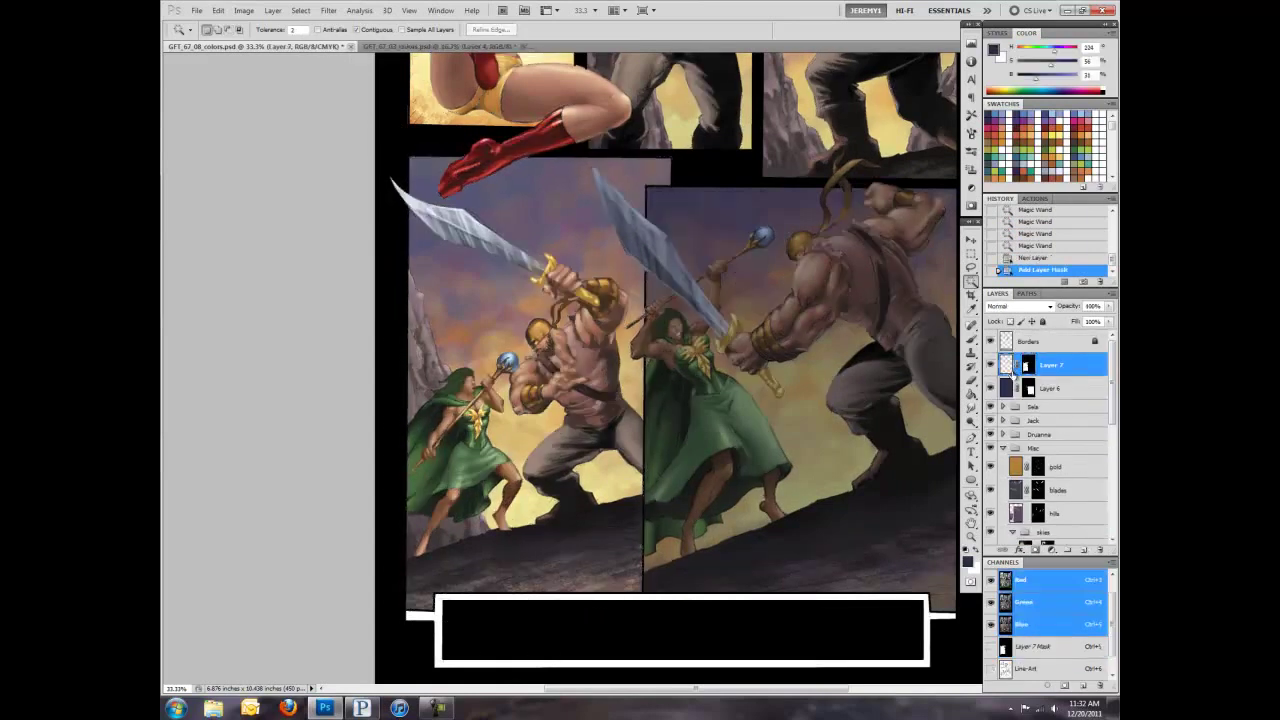
key("g")
left_click(520, 400)
left_click(1017, 306)
left_click(1017, 350)
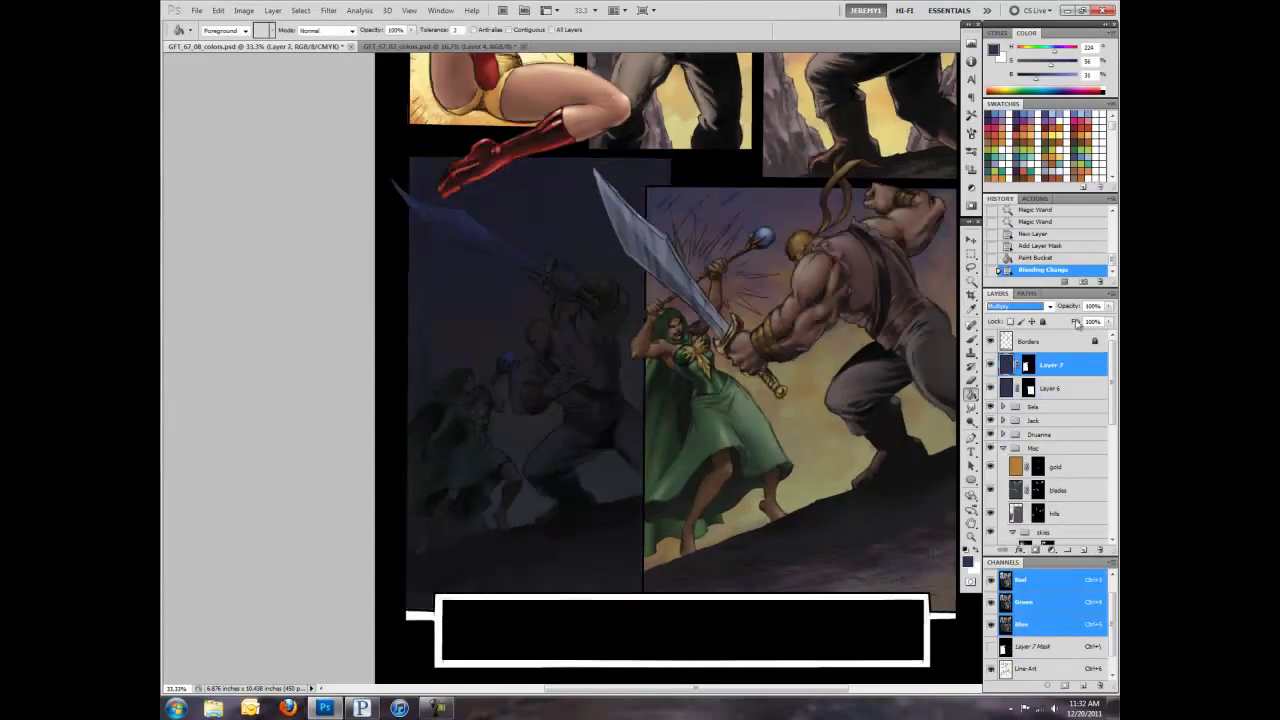
left_click_drag(1068, 306, 1076, 310)
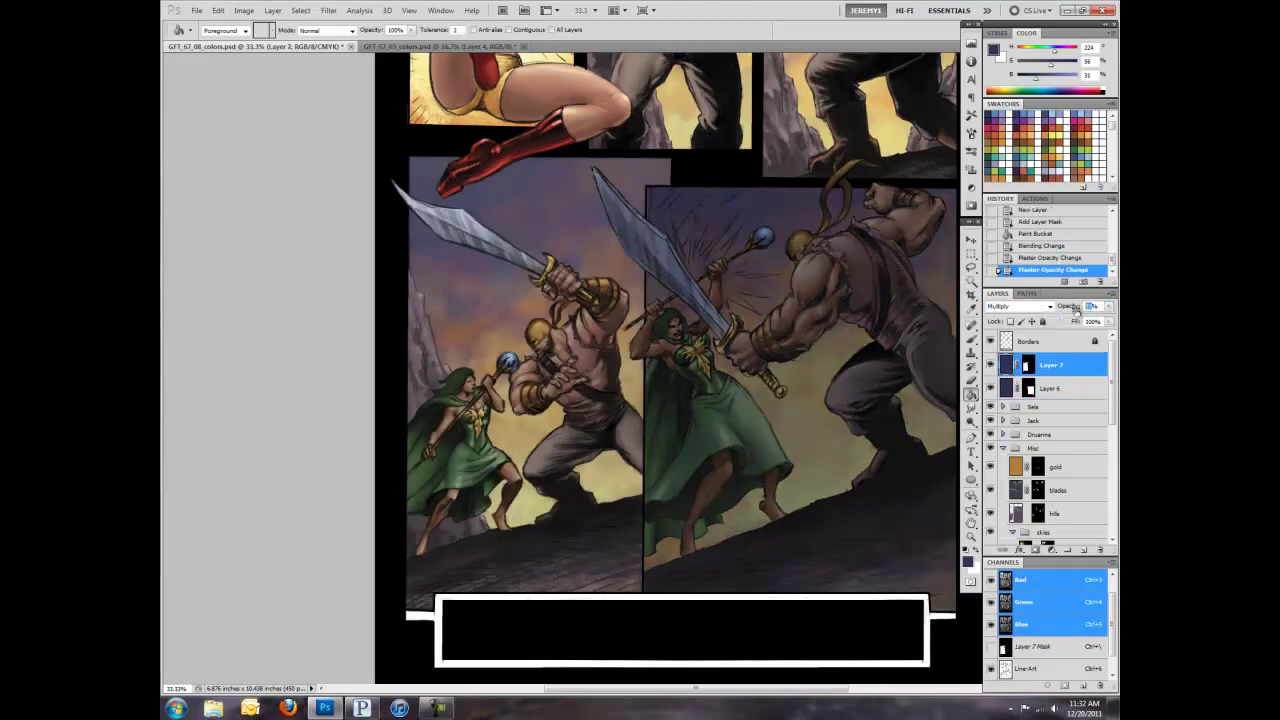
left_click(864, 327, "ctrl+alt")
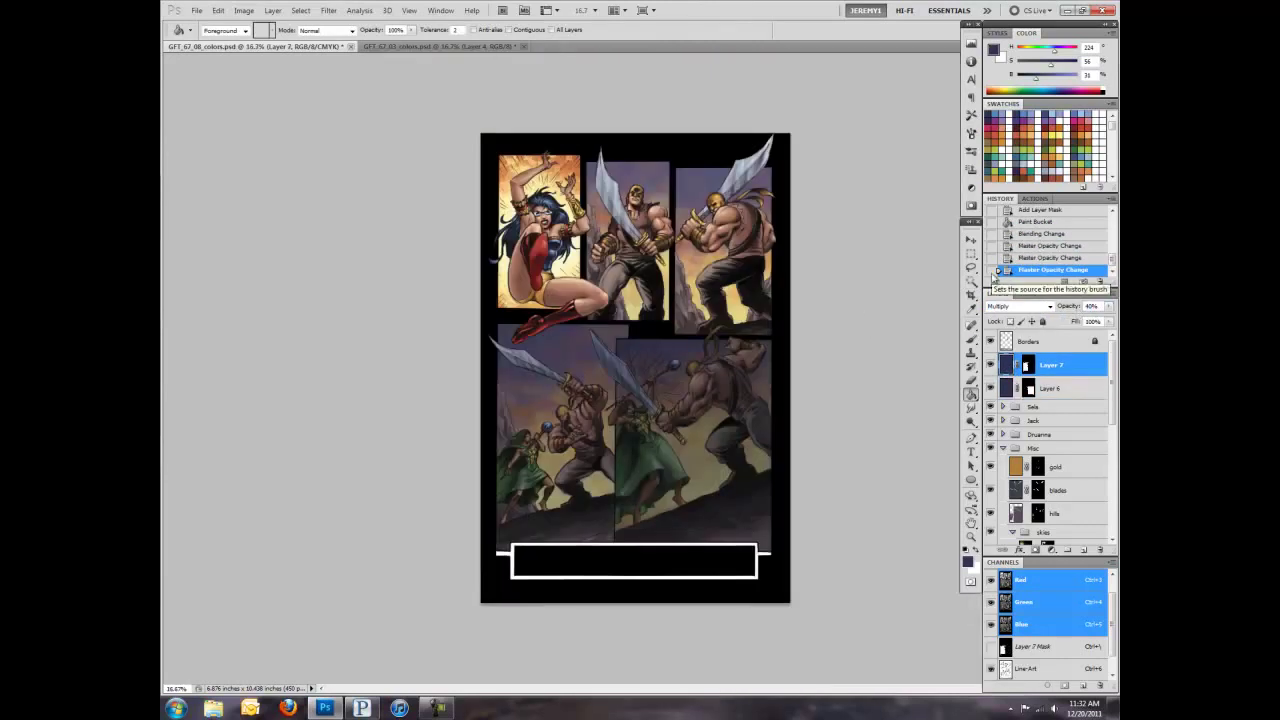
scroll(1078, 498, "down", 3)
scroll(1078, 498, "down", 3)
left_click(797, 309)
Step: Select the top-right panel's flat regions with the Lasso and Magic Wand on FLATS
key("l")
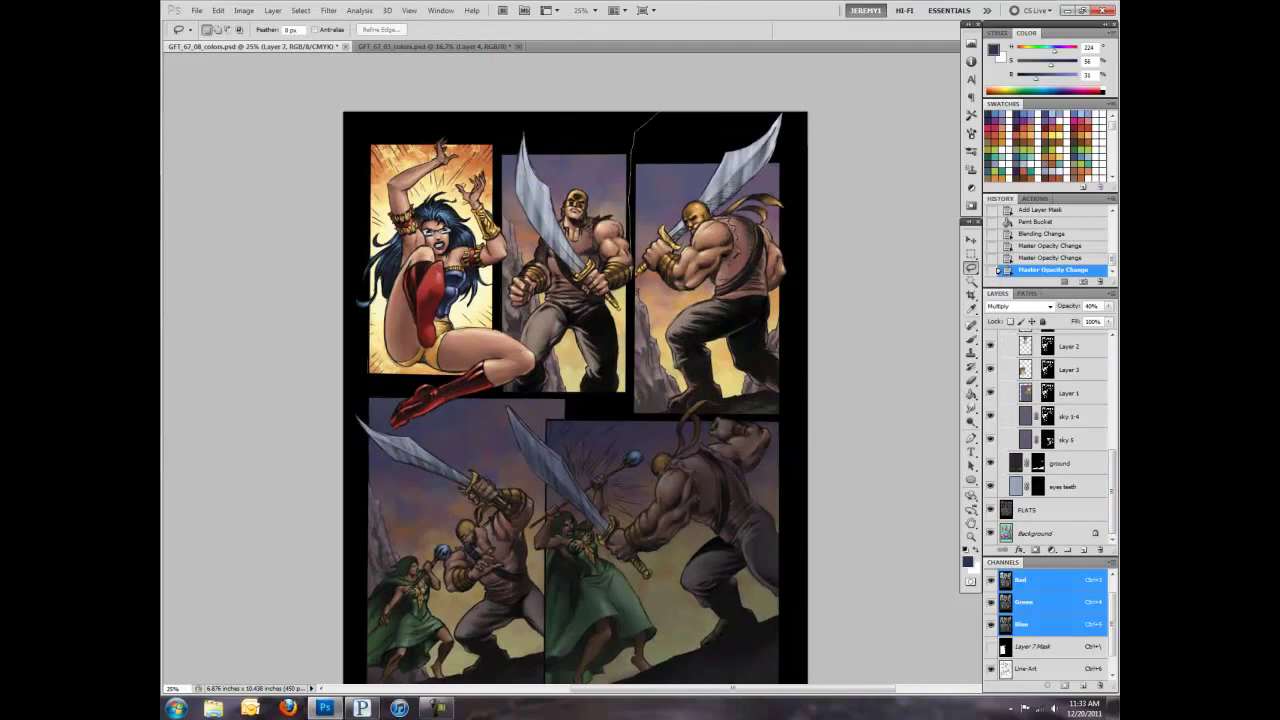
left_click_drag(810, 325, 796, 73)
key("w")
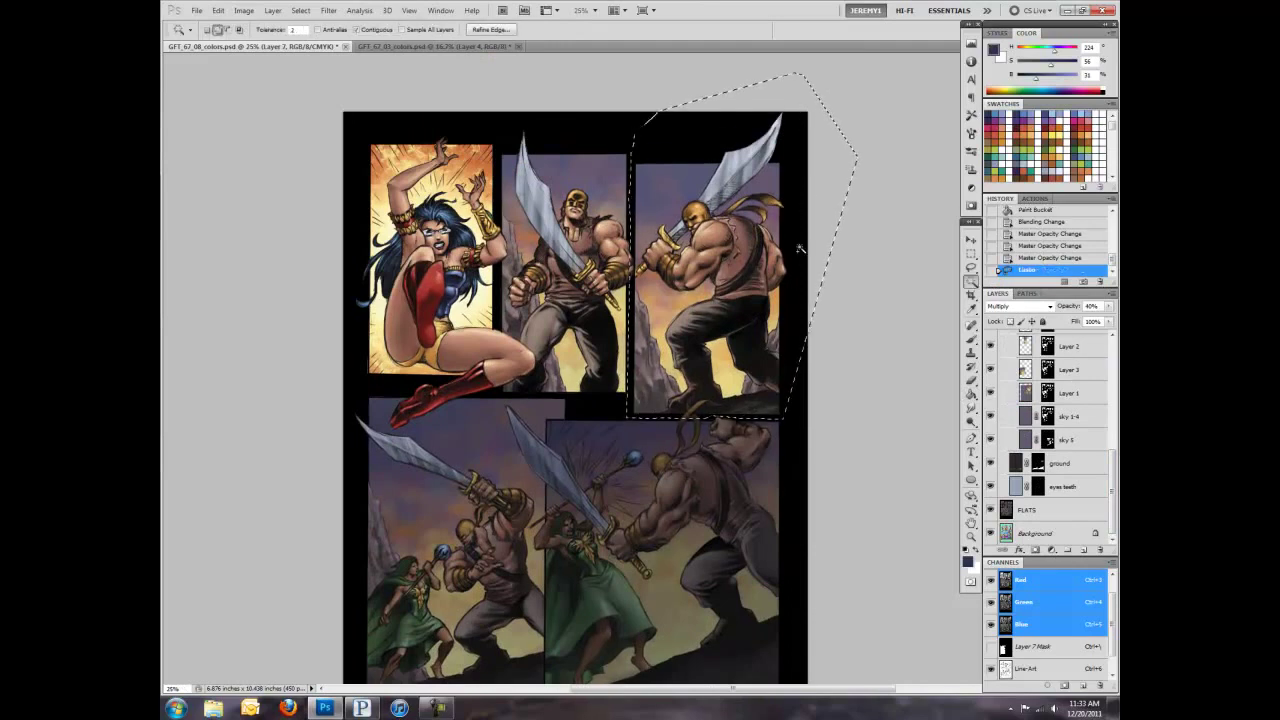
left_click(692, 412, "shift")
left_click(1030, 510)
left_click(696, 408, "shift")
left_click(700, 402, "shift")
scroll(630, 292, "up", 4)
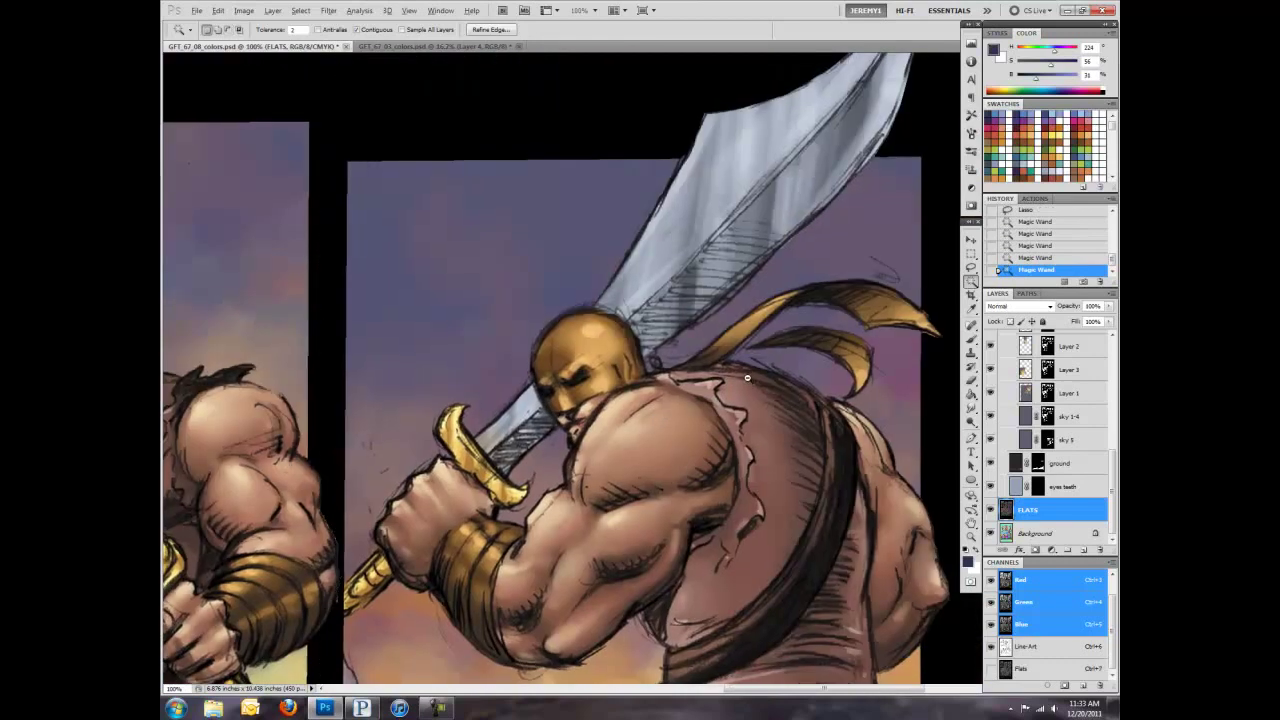
scroll(648, 268, "down", 1)
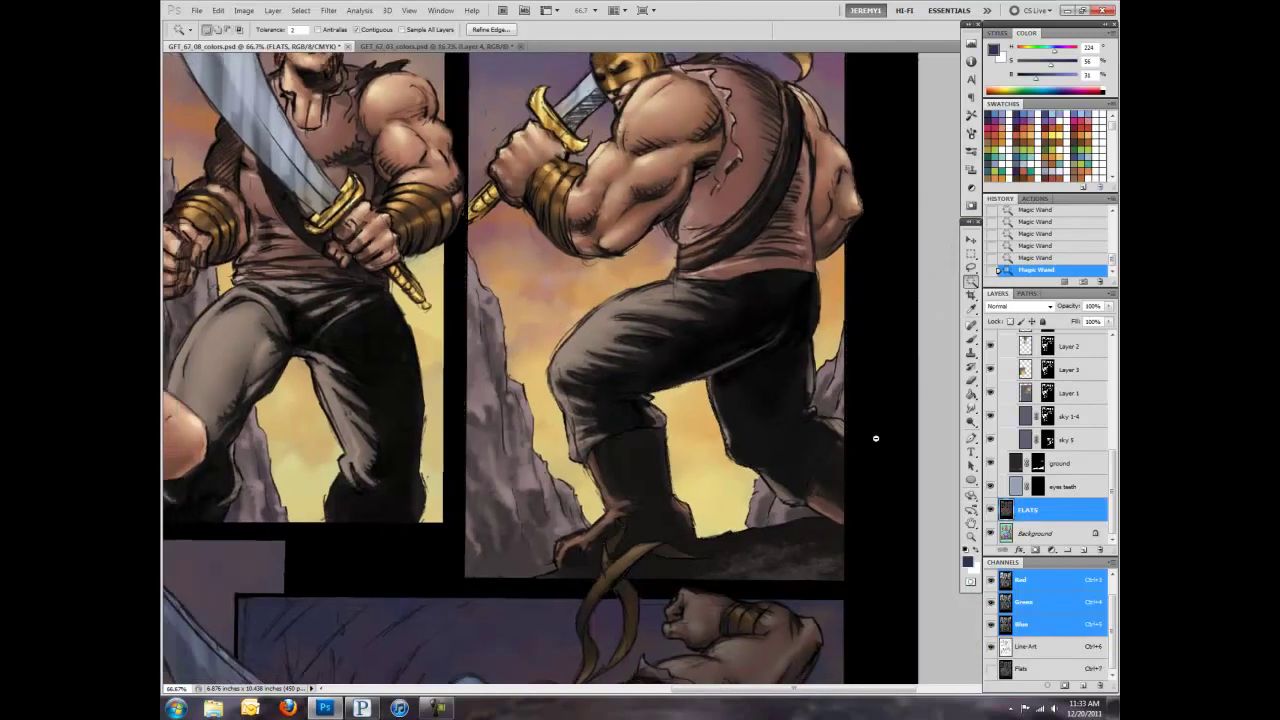
scroll(874, 437, "down", 3)
Step: Create Layer 8 masked to the selection and fill the top-right panel with dark blue
left_click(1084, 550)
left_click(1035, 550)
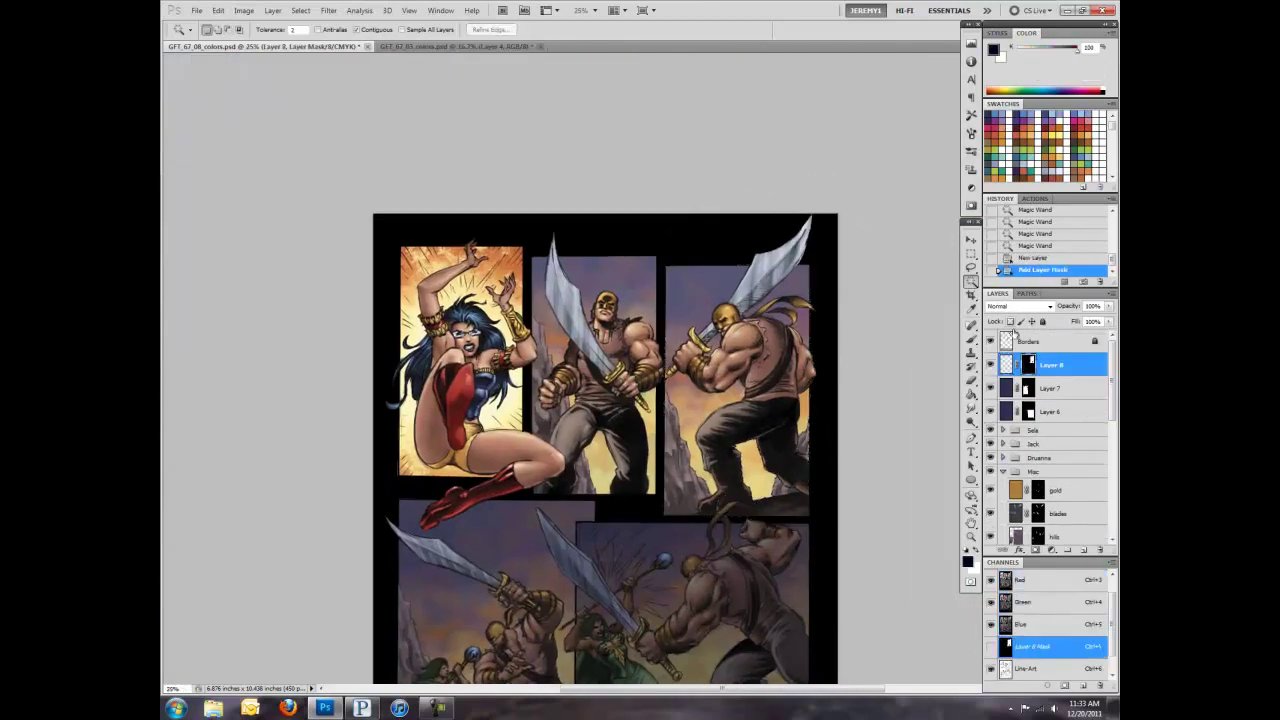
key("g")
left_click(740, 350)
key("w")
key("g")
key("ctrl+backslash")
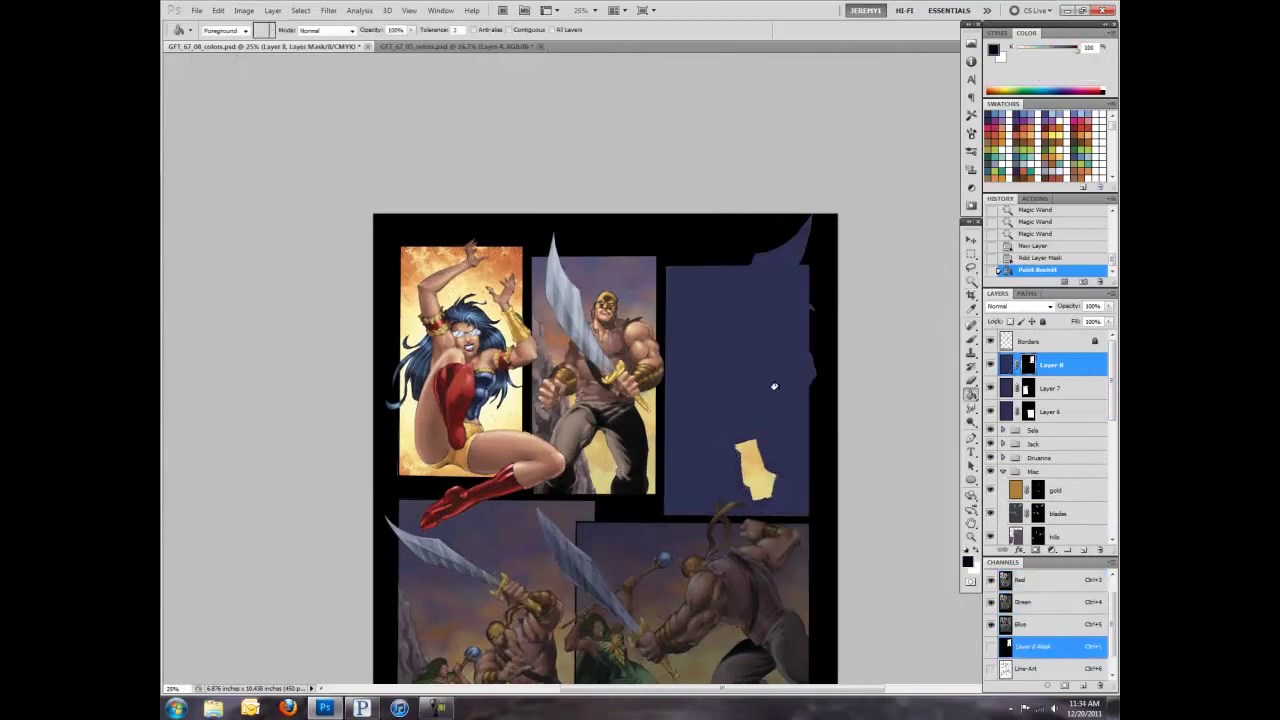
left_click(753, 477)
Step: Set Layer 8 to Multiply blending at 20% opacity
left_click(1008, 364)
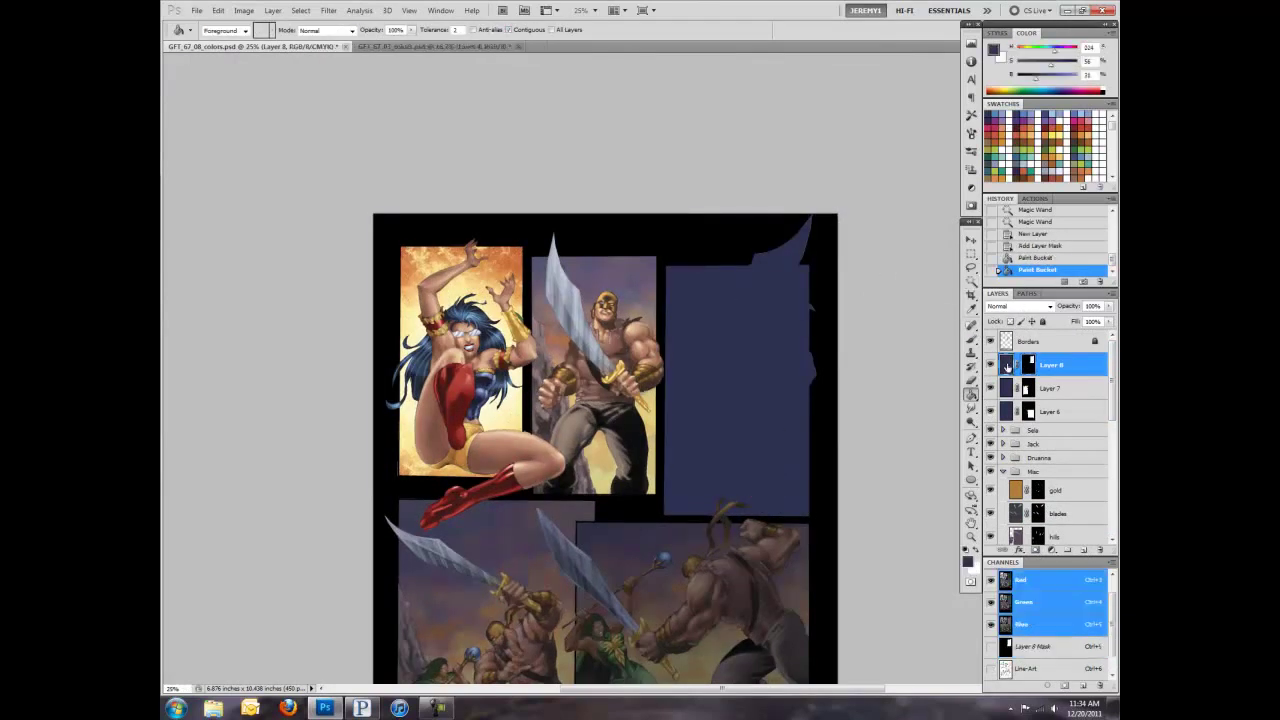
left_click(1017, 306)
left_click(1030, 346)
type("20")
key("Return")
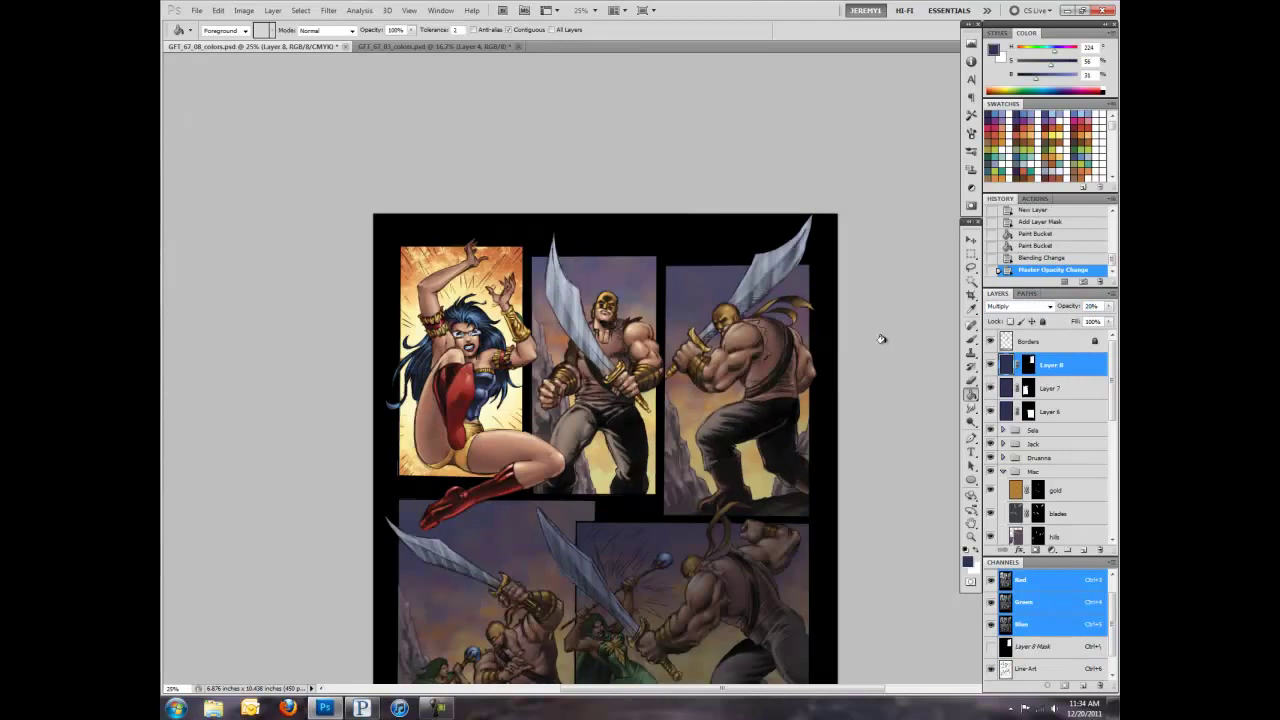
key("ctrl+minus")
key("ctrl+minus")
key("ctrl+minus")
Step: Lower the opacity of Layers 7 and 6 to soften the bottom-panel overlays
key("ctrl+plus")
key("ctrl+plus")
type("15")
key("alt+bracketleft")
key("alt+bracketleft")
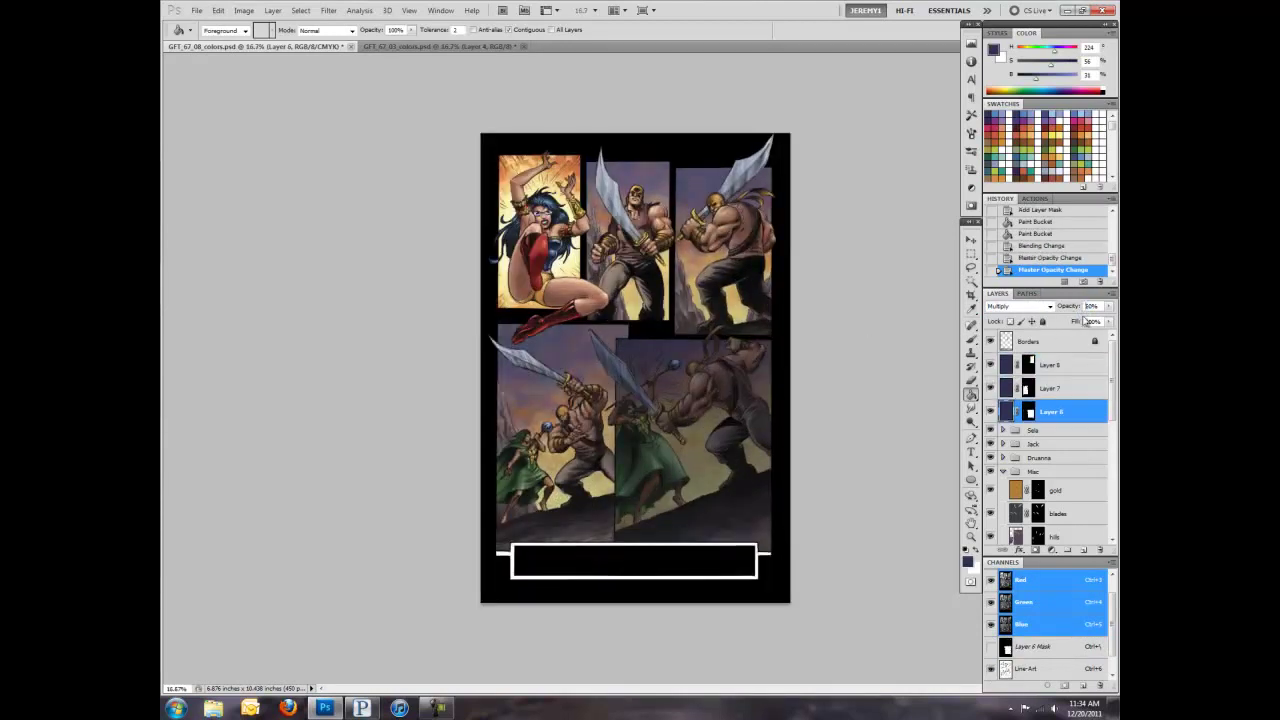
key("3")
key("alt+bracketright")
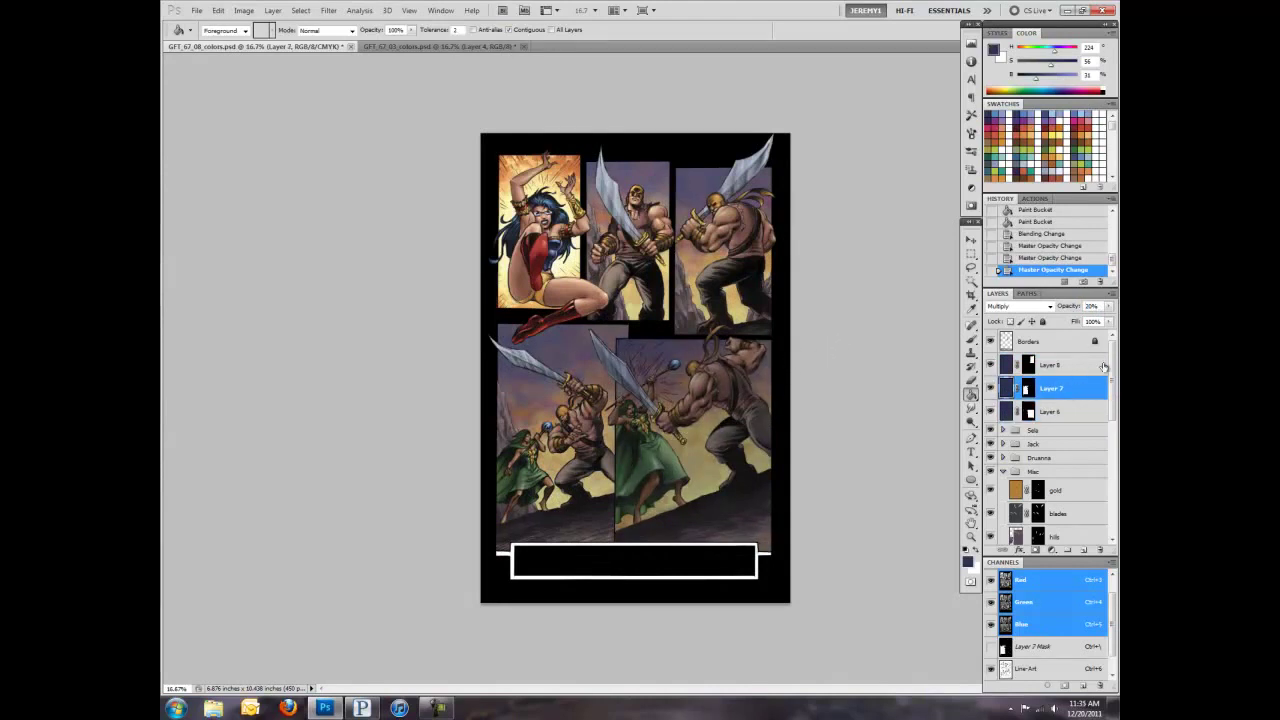
scroll(1104, 367, "down", 2)
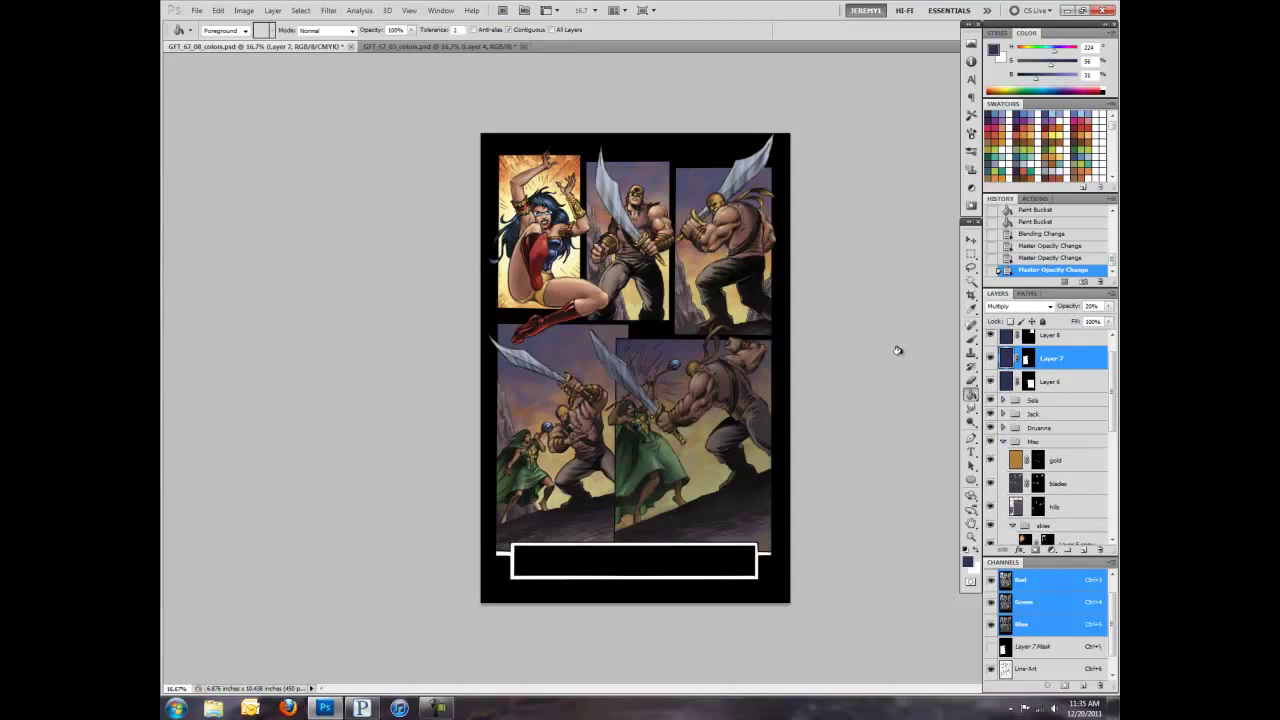
Step: Toggle the blue overlays to compare, collapse the Mac group and select the whole canvas
left_click(1040, 429)
left_click_drag(990, 411, 990, 388)
key("Return")
left_click(1003, 471)
key("ctrl+a")
Step: Group Layers 6–8 and name the group 'Unconscious fade'
left_click(1045, 364)
left_click(1045, 411, "shift")
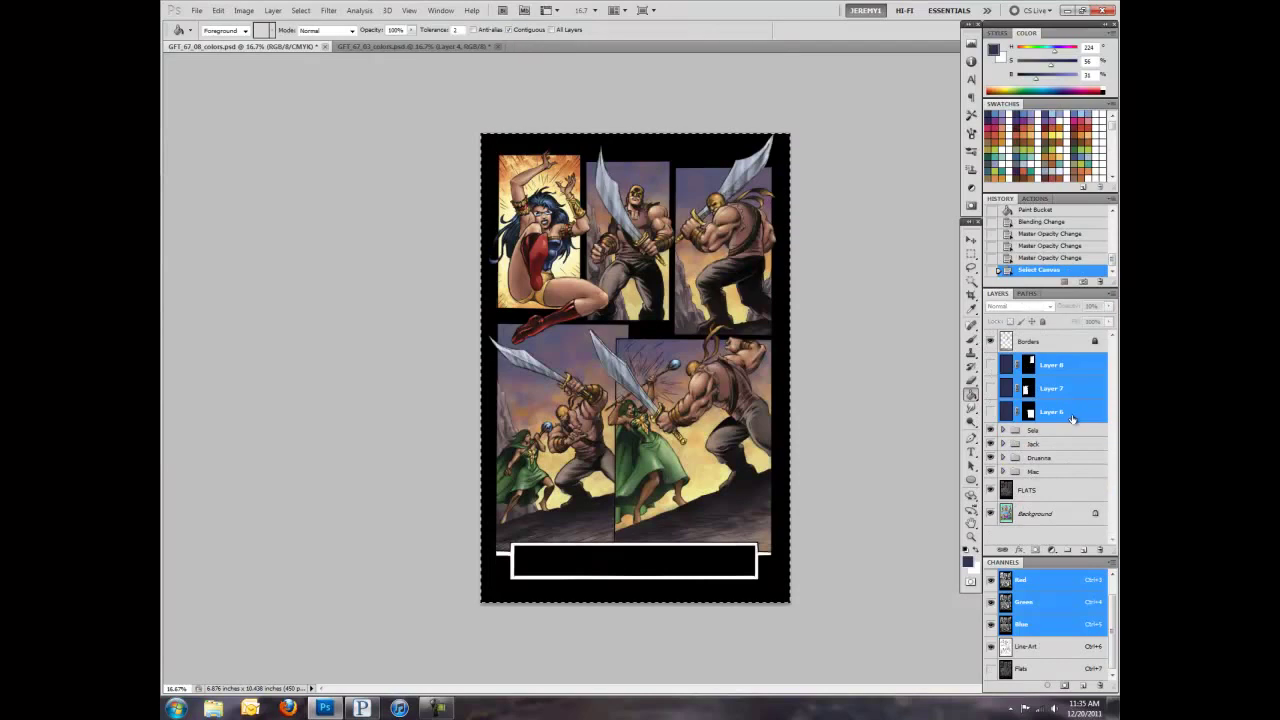
key("ctrl+g")
double_click(1036, 359)
type("Und")
type("scio")
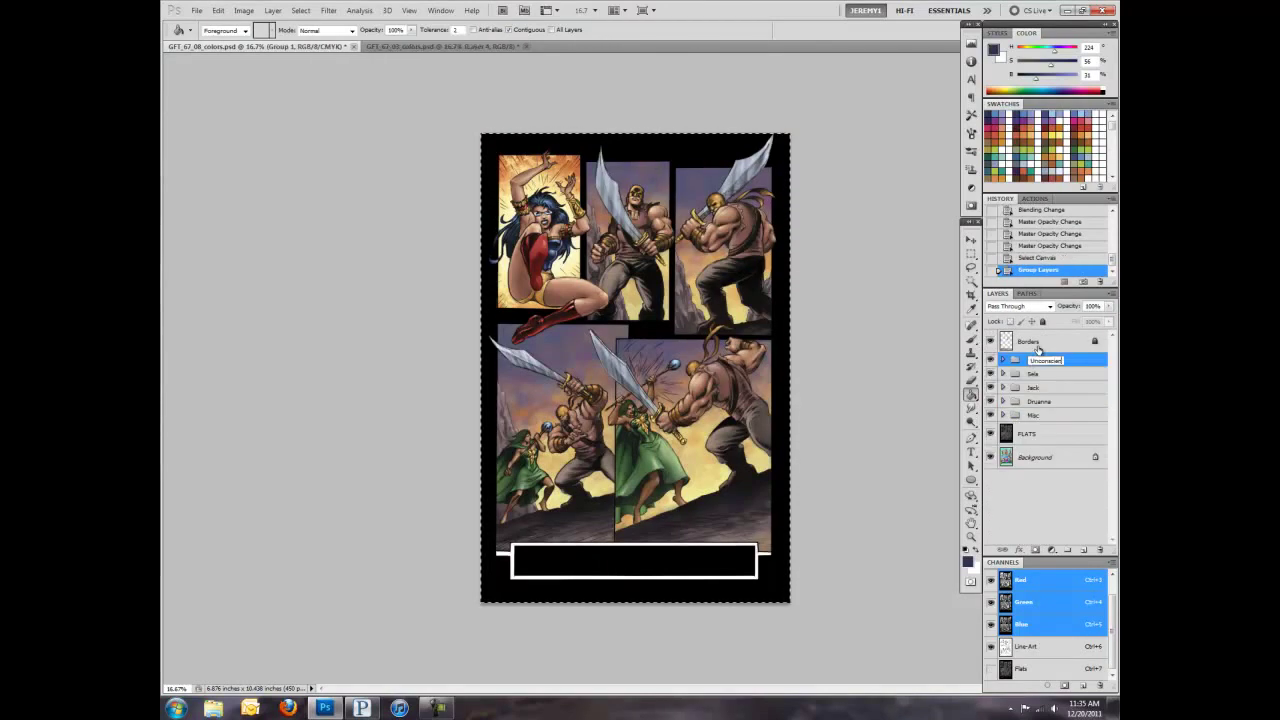
type("us fade")
key("Return")
Step: Collapse the Unconscious fade group and Copy Merged the whole page
left_click(1020, 373)
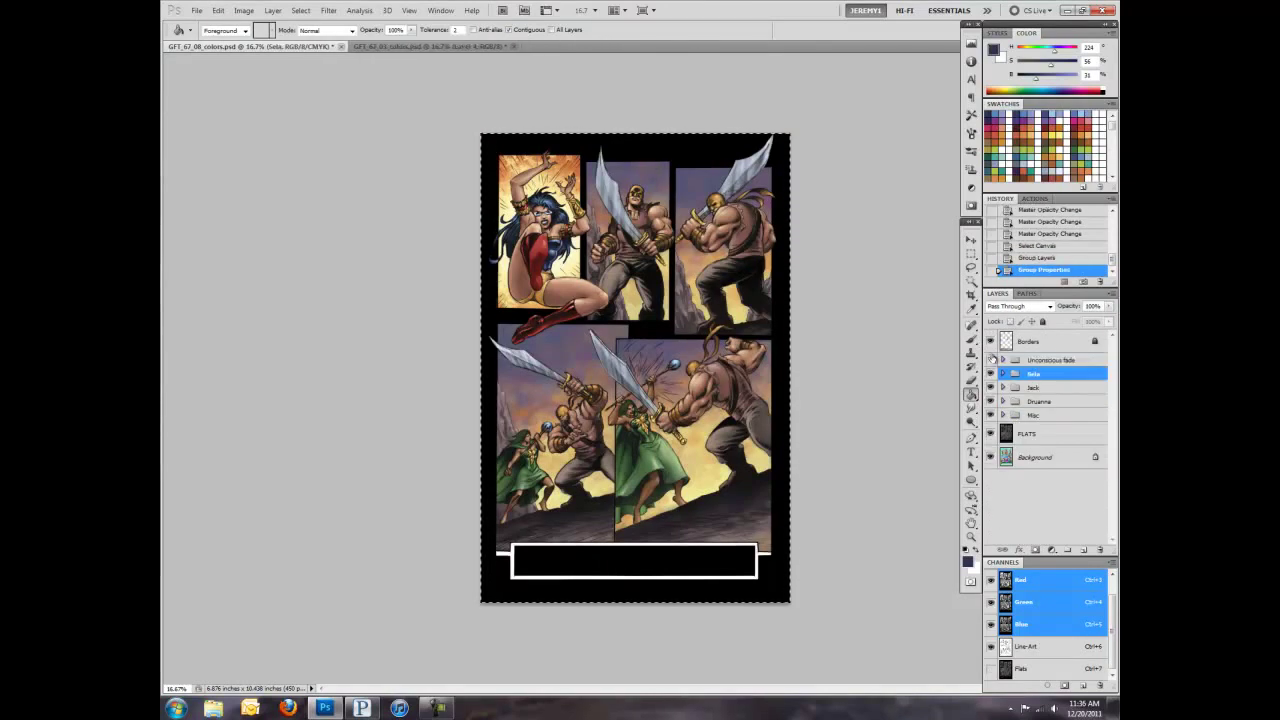
left_click(1003, 359)
left_click(1003, 359)
left_click(218, 10)
left_click(344, 104)
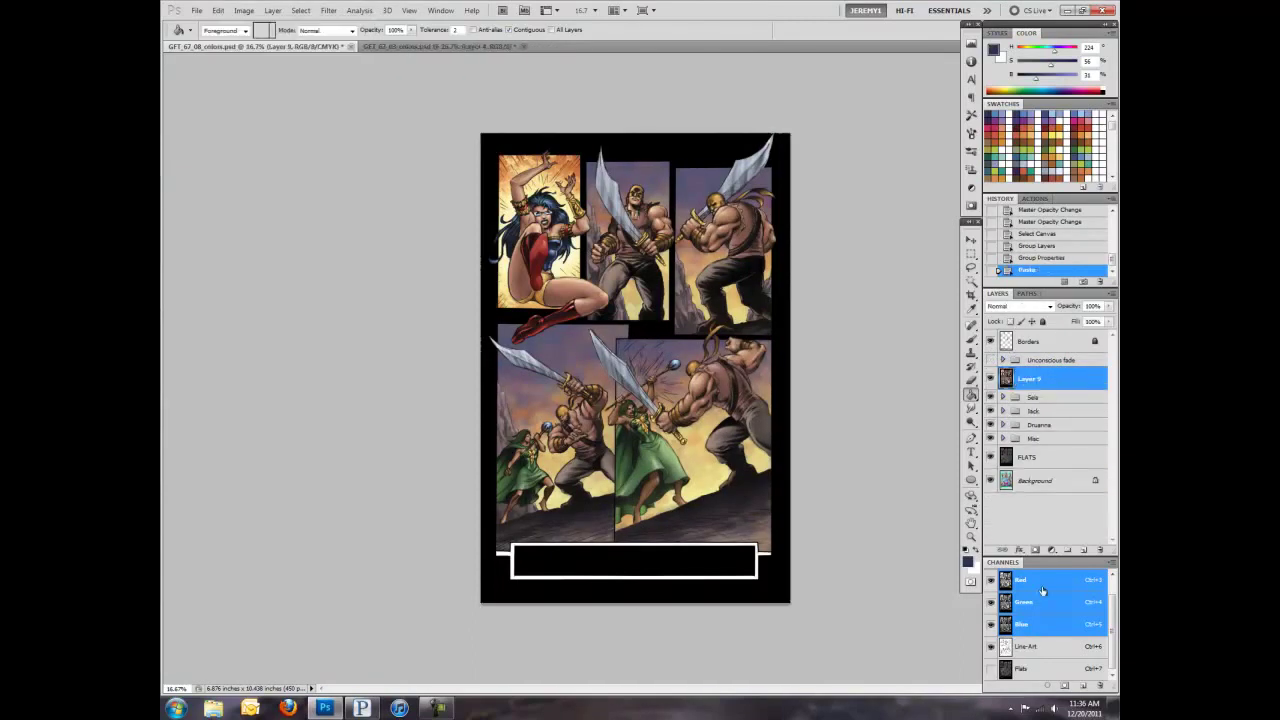
Step: Gaussian Blur the colours, excluding the line art via an inverted line-art selection
left_click(1030, 654, "ctrl")
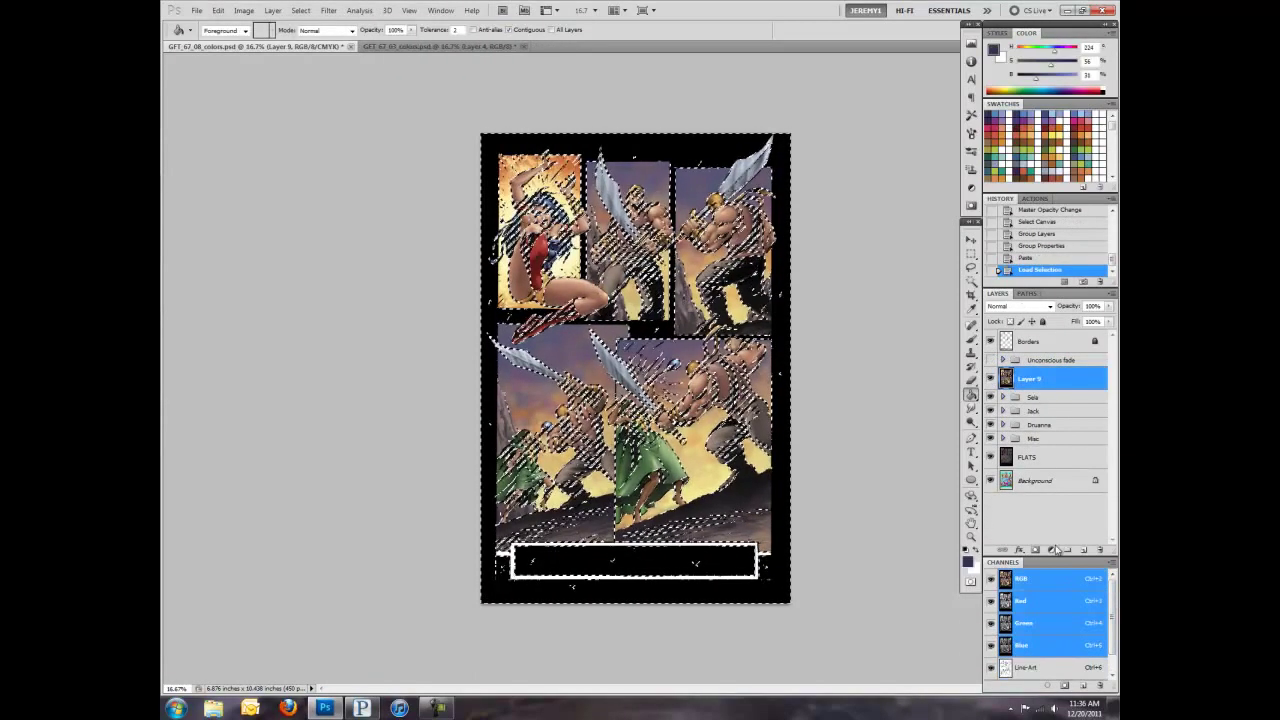
key("ctrl+shift+i")
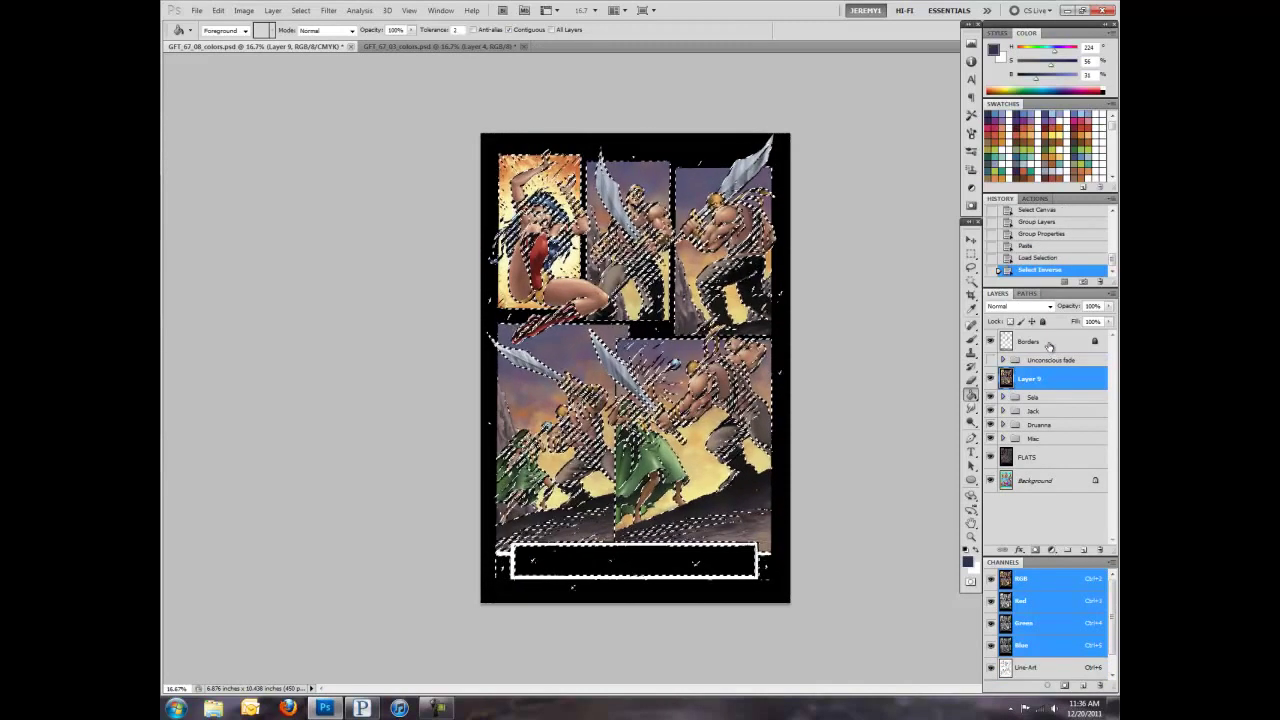
key("ctrl+plus")
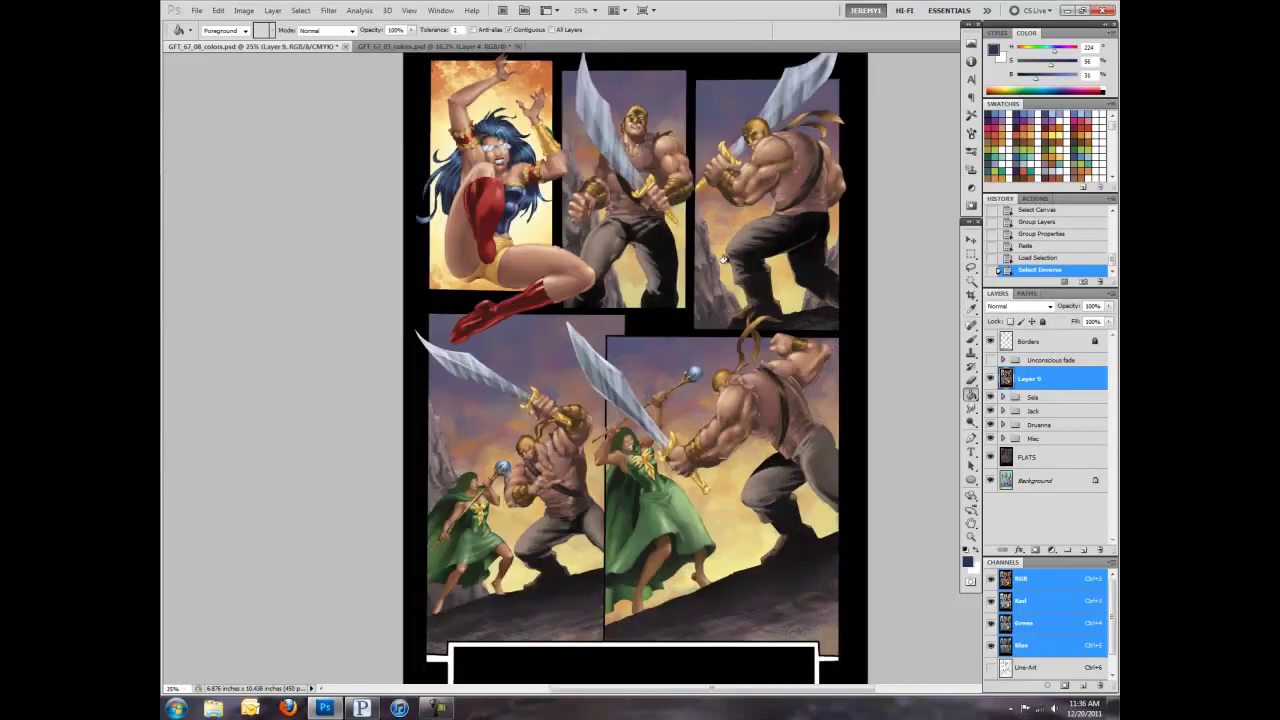
left_click(328, 10)
left_click(499, 175)
left_click(777, 175)
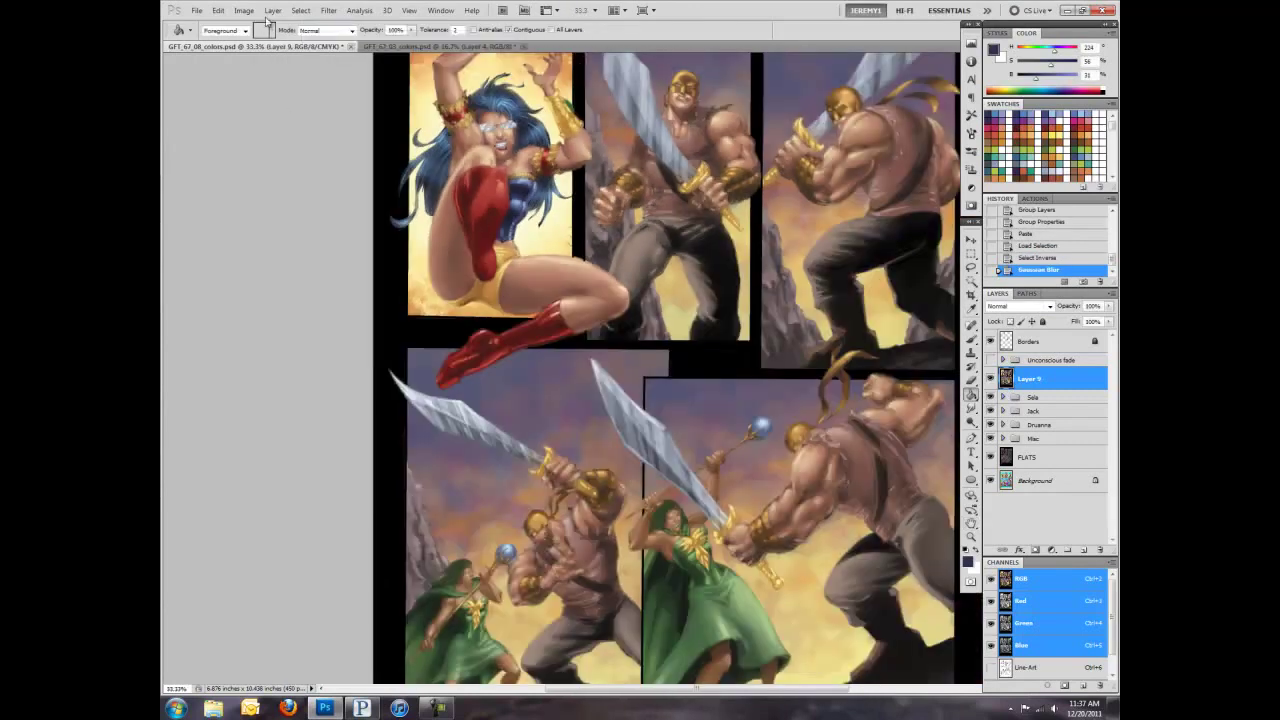
Step: Fade the Gaussian Blur with a different blend mode
left_click(218, 10)
left_click(250, 62)
left_click(625, 277)
left_click(630, 470)
left_click(717, 207)
key("ctrl+minus")
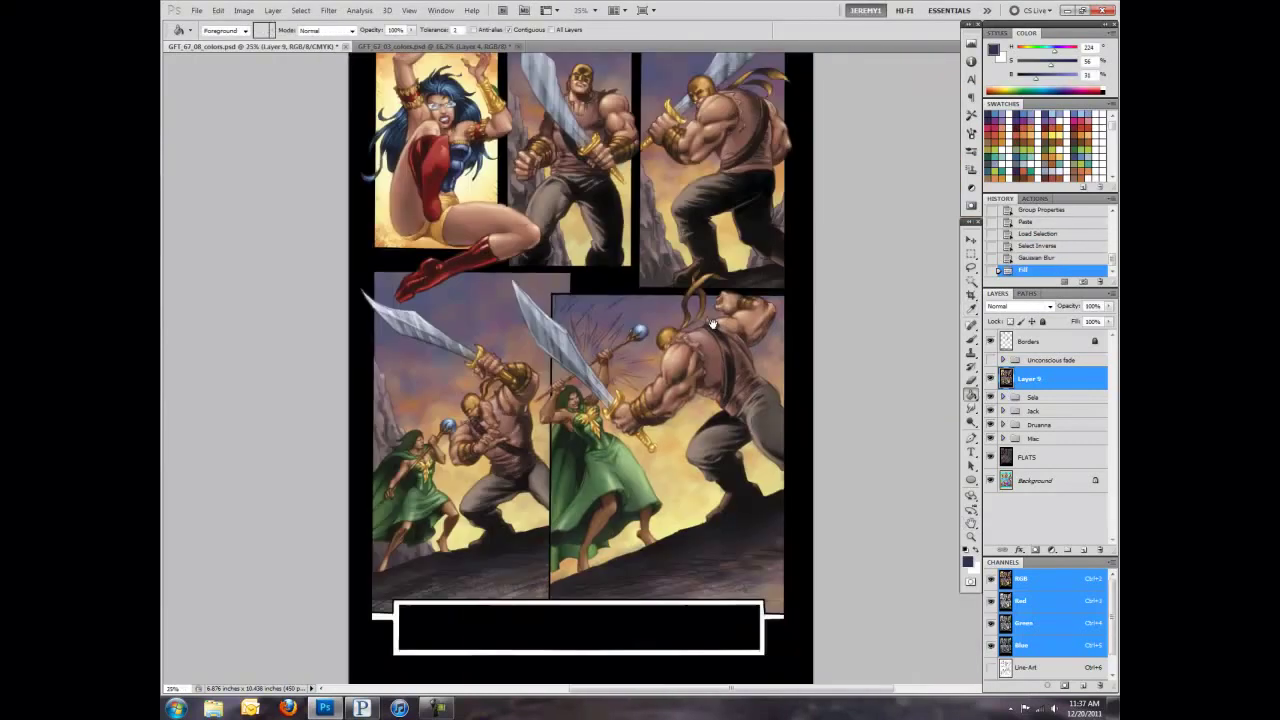
Step: Brighten Layer 9 with a clipped Levels merged down, then add a new Screen layer
left_click(971, 170)
left_click(858, 66)
left_click(874, 244)
key("ctrl+minus")
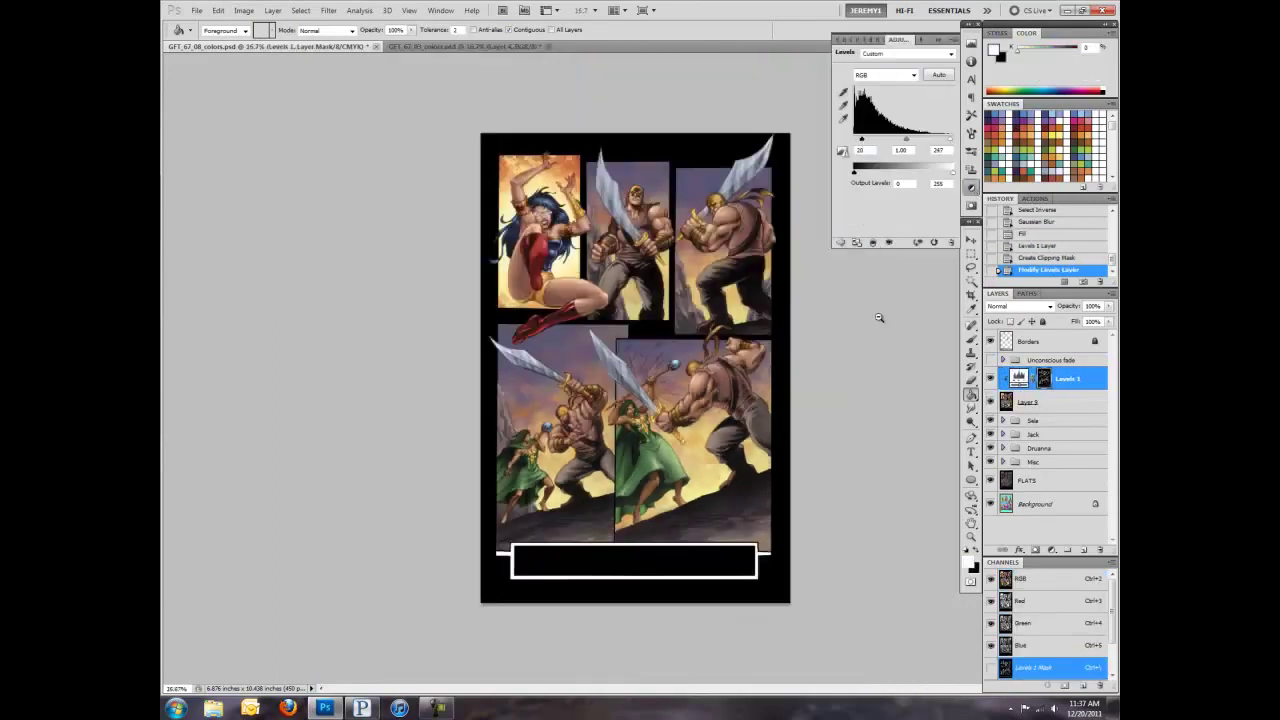
key("ctrl+e")
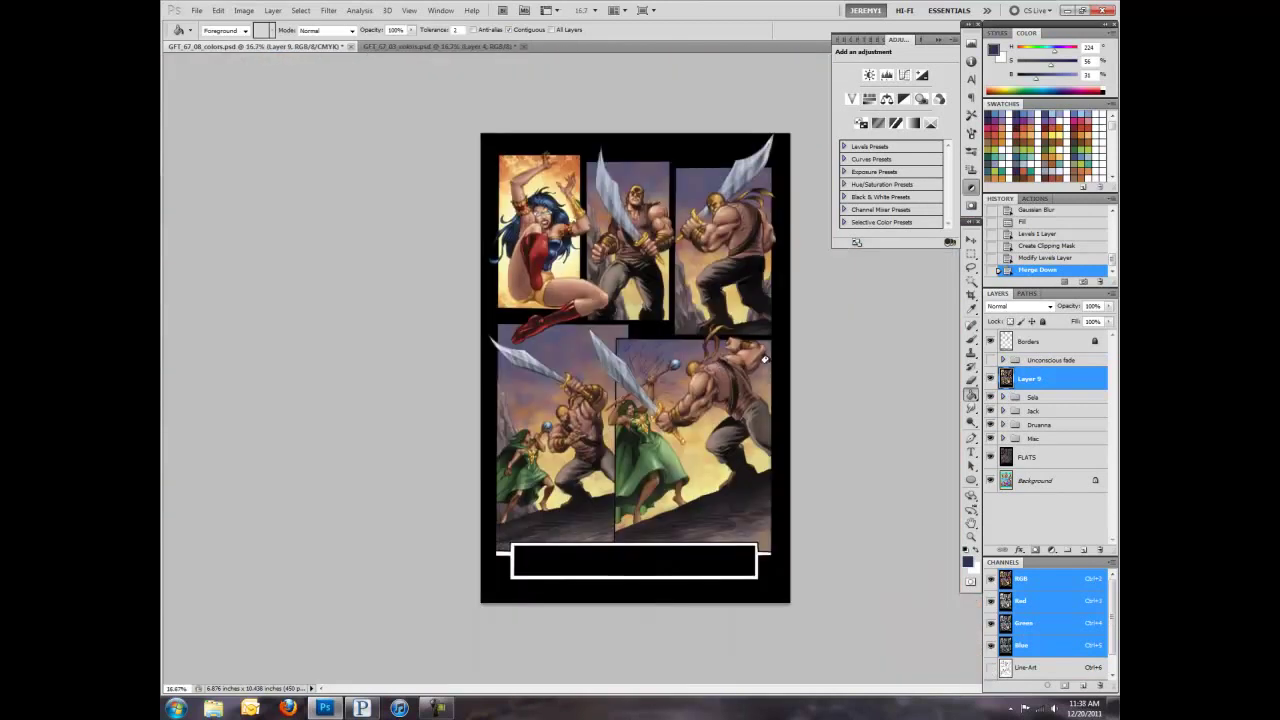
key("ctrl+shift+alt+n")
key("shift+alt+m")
Step: Fill Layer 10 with black and choose a soft brush preset for glows
key("d")
key("ctrl+BackSpace")
key("ctrl+z")
key("alt+BackSpace")
left_click(218, 10)
left_click(180, 29)
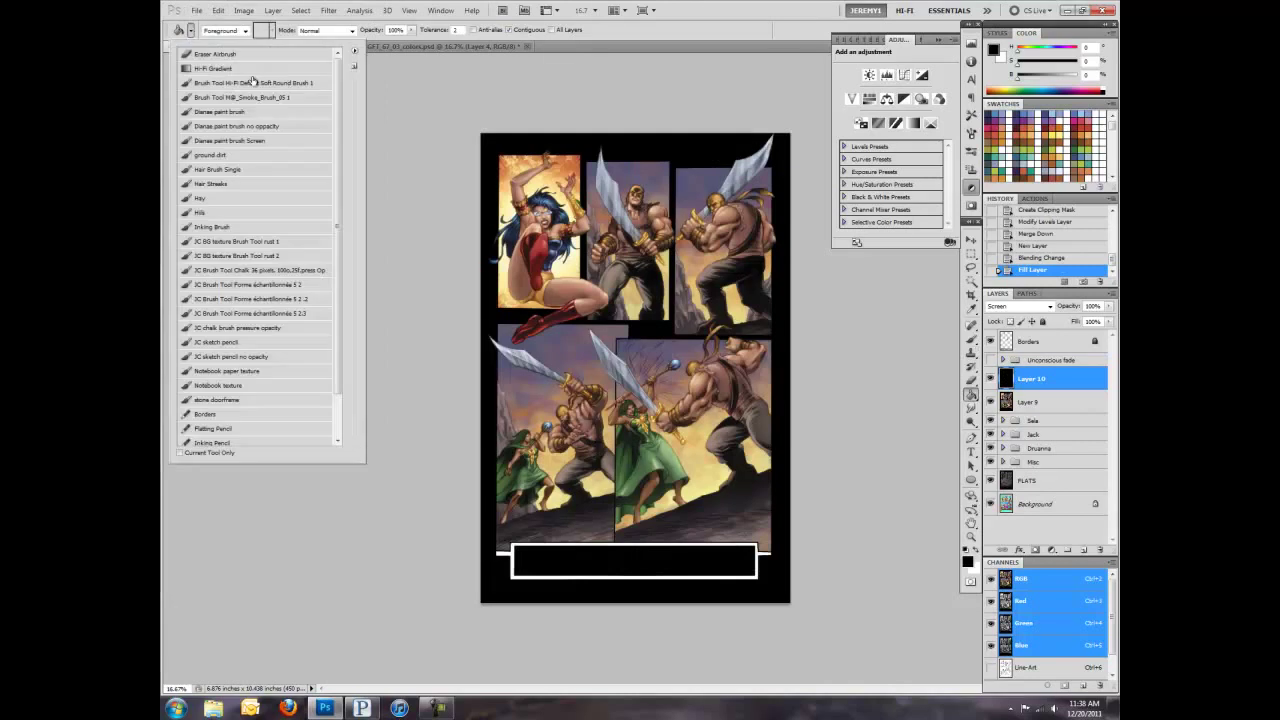
left_click(253, 82)
scroll(573, 188, "up", 5)
Step: Paint orange glow along the heroine's arm and wrist, redoing the first stroke
mouse_move(550, 216)
left_mouse_down()
mouse_move(515, 255)
mouse_move(482, 259)
left_mouse_up()
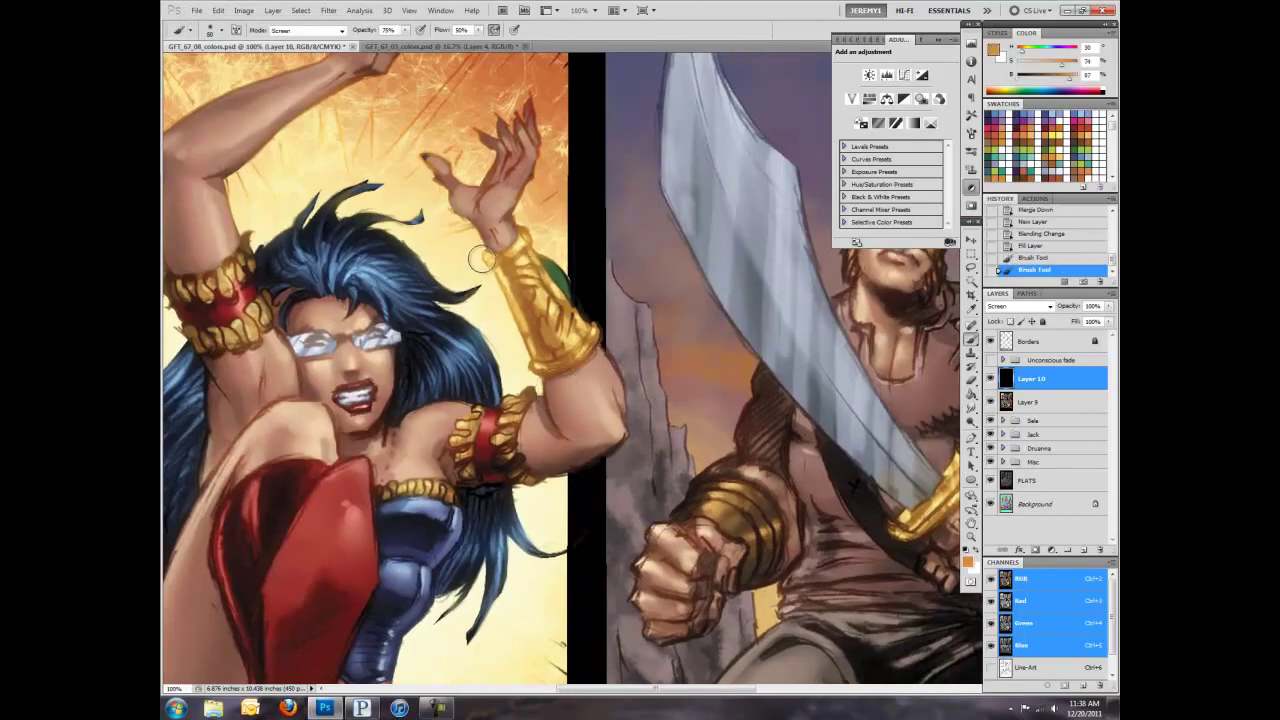
left_click(1048, 236)
left_click(1033, 246)
left_click(1100, 282)
left_click(614, 257)
left_click_drag(505, 238, 488, 262)
left_click_drag(540, 352, 530, 382)
Step: Survey the fighters across the panels and set the brush to Screen blending
mouse_move(590, 322)
left_mouse_down()
mouse_move(757, 294)
mouse_move(622, 215)
left_mouse_up()
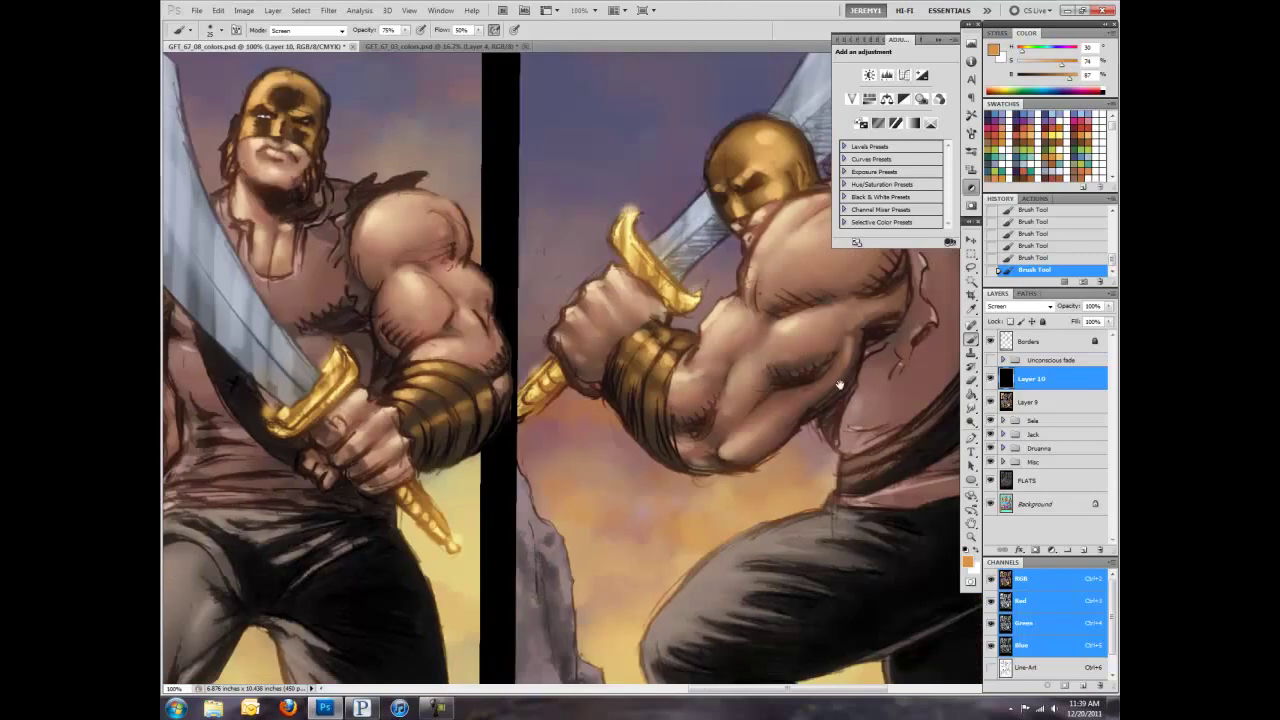
left_click_drag(839, 384, 700, 309)
mouse_move(684, 506)
left_mouse_down()
mouse_move(736, 302)
mouse_move(500, 250)
left_mouse_up()
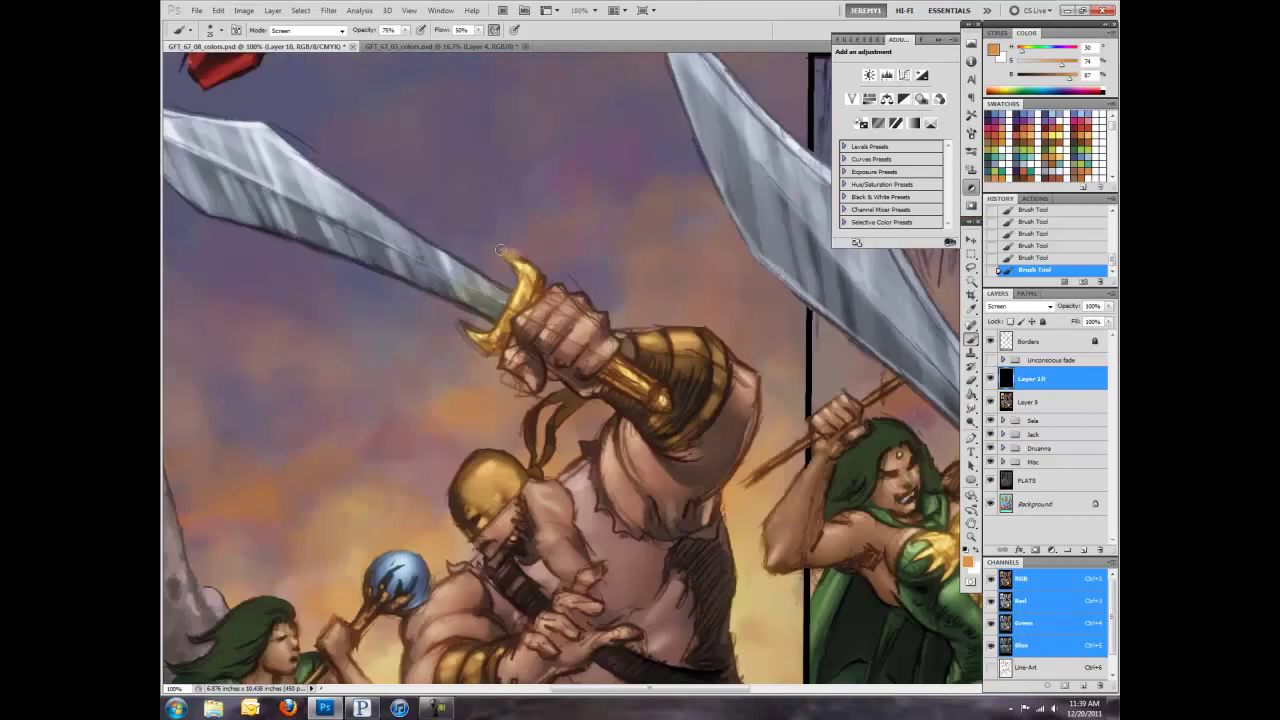
key("ctrl+minus")
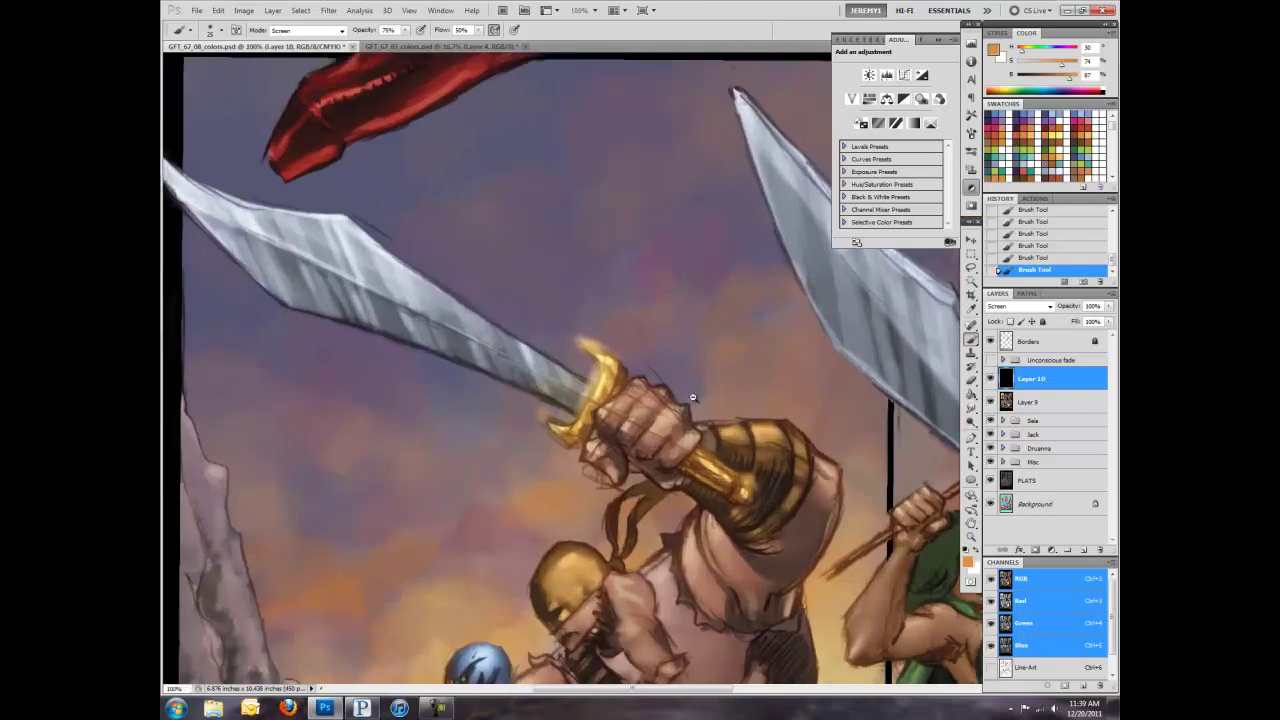
key("ctrl+minus")
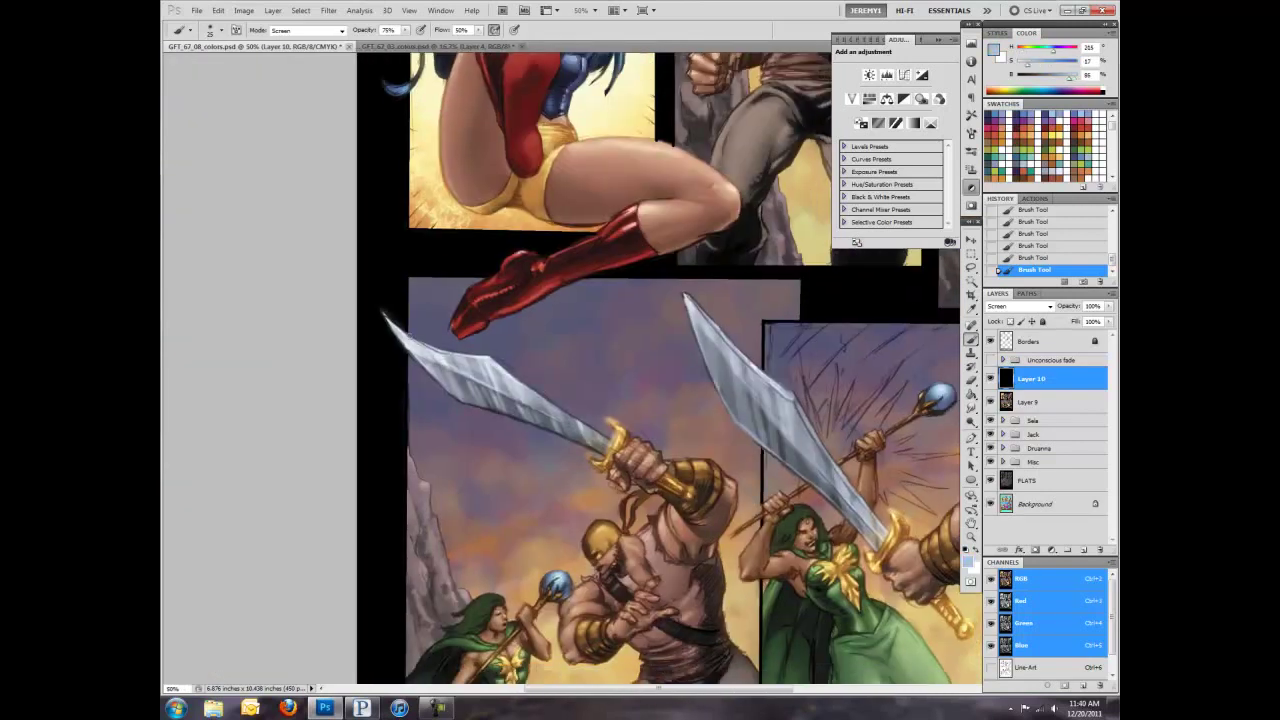
left_click_drag(557, 405, 259, 390)
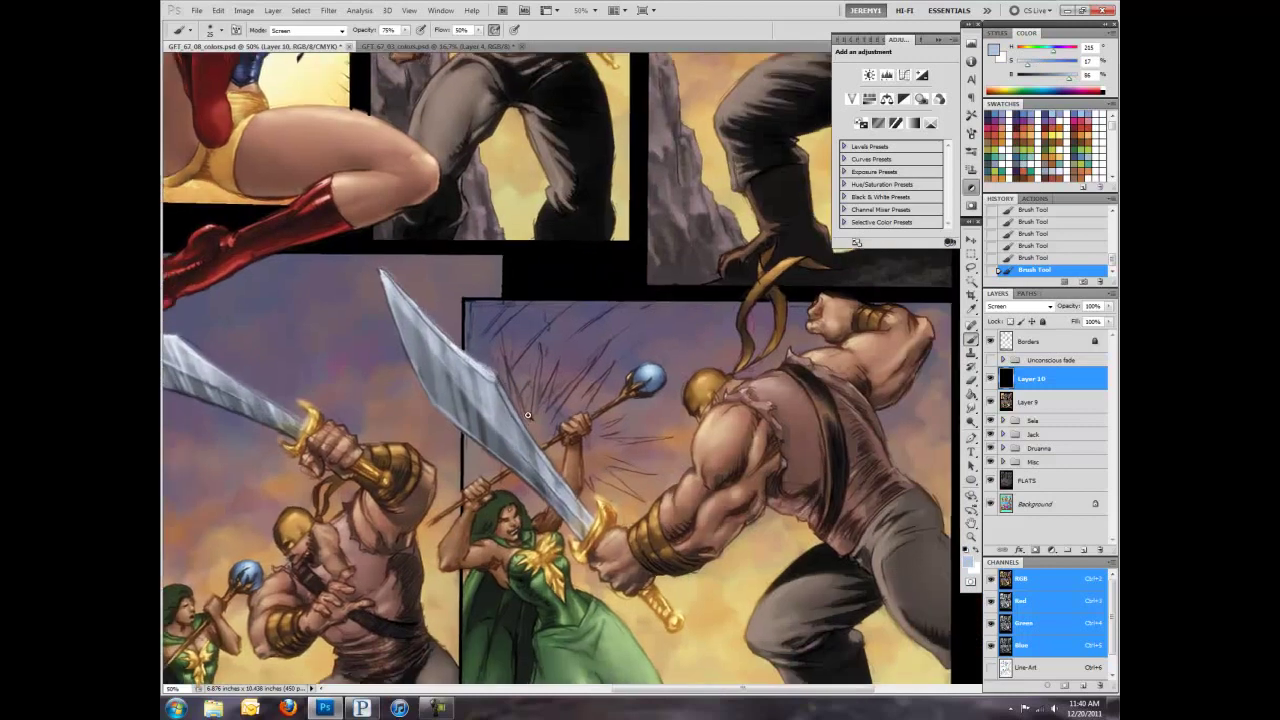
key("ctrl+plus")
left_click_drag(663, 294, 578, 174)
key("ctrl+minus")
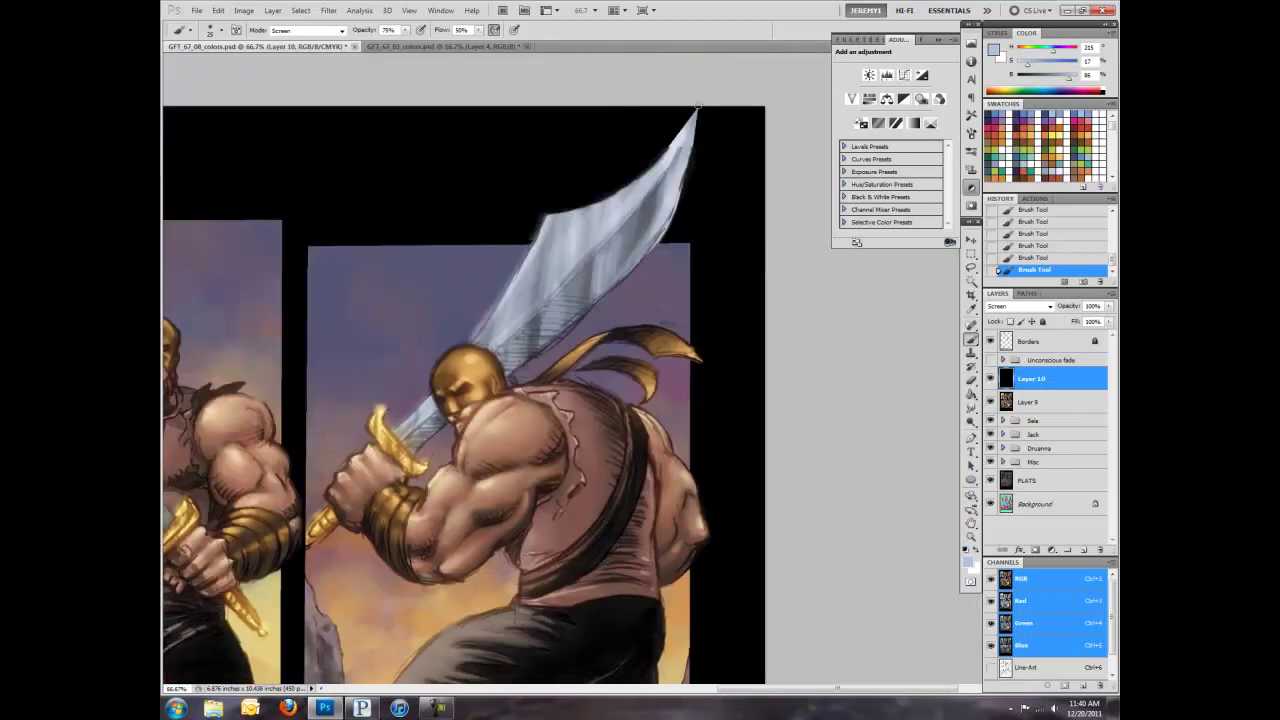
key("ctrl+plus")
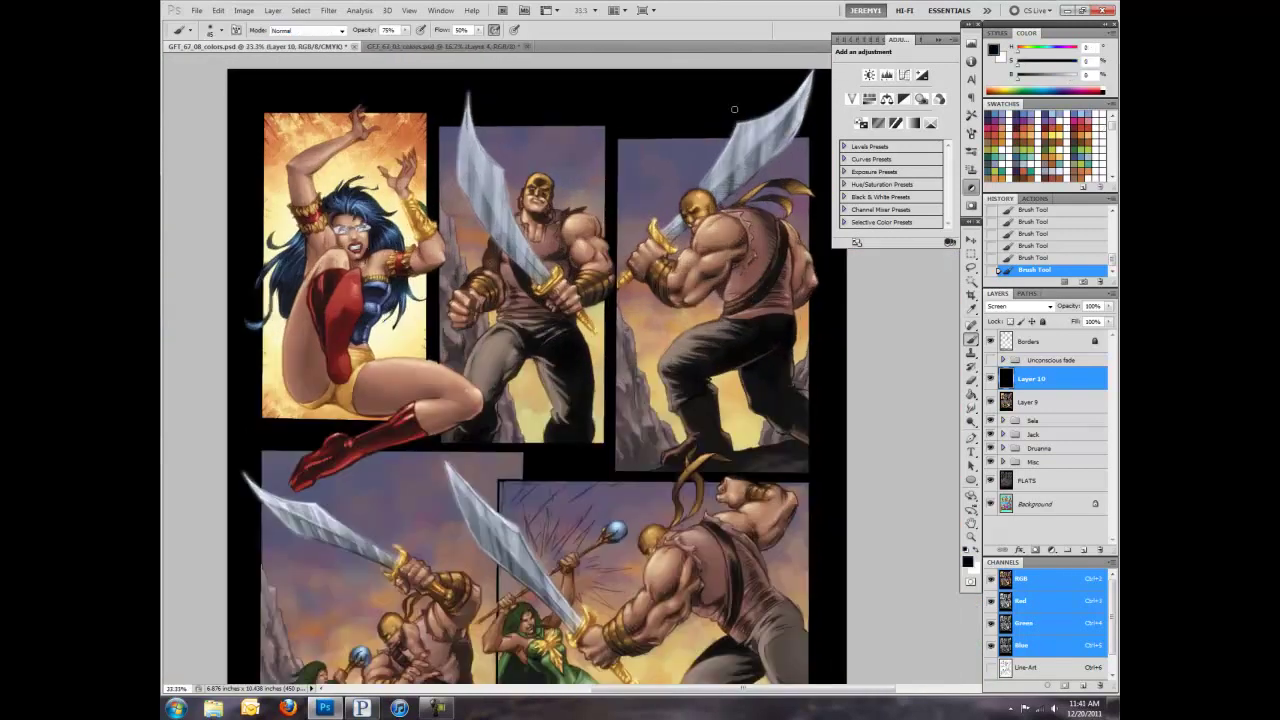
left_click_drag(734, 109, 553, 170)
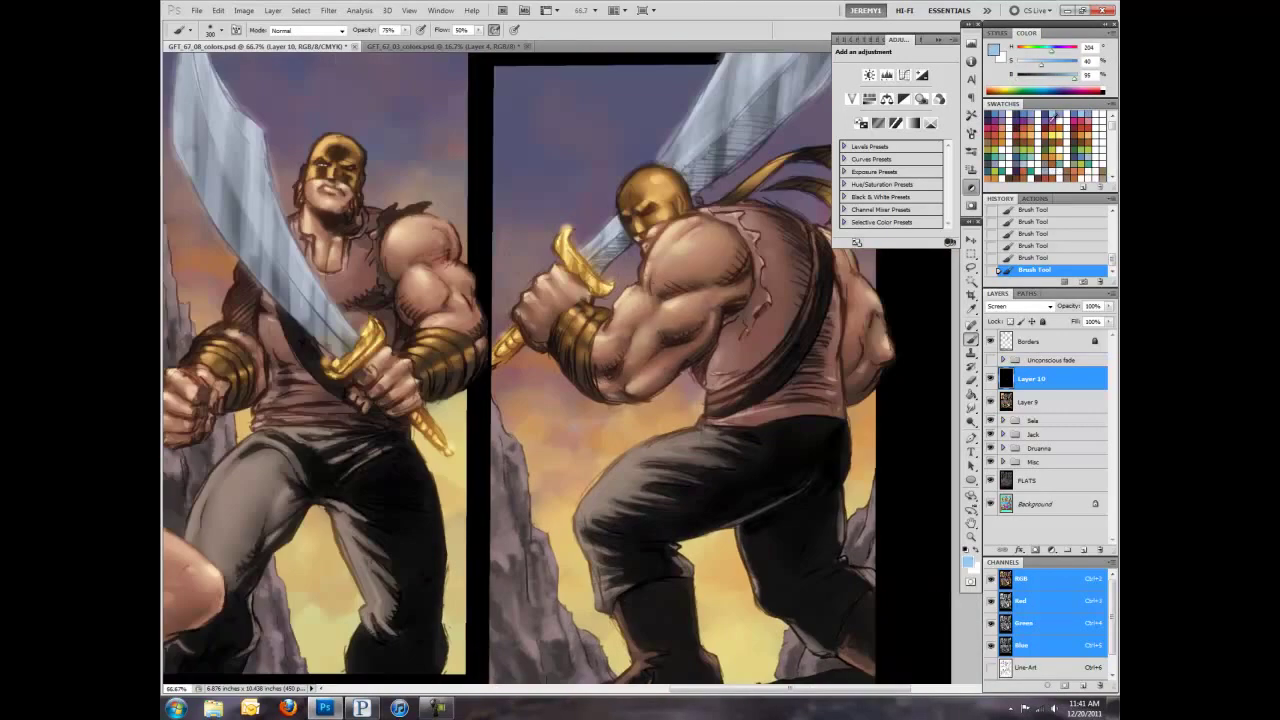
left_click(307, 30)
left_click(290, 151)
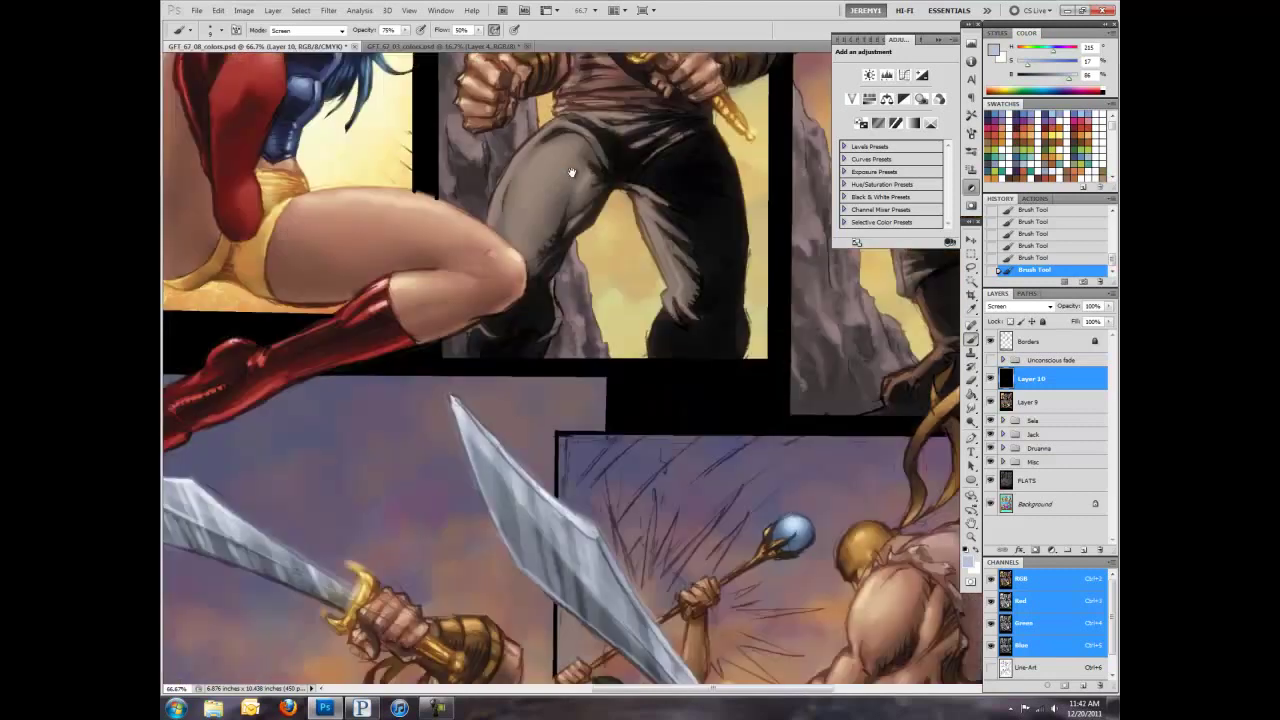
Step: Switch to the 05.jpg brush tip while framing the lower panels
mouse_move(840, 600)
left_mouse_down()
mouse_move(687, 455)
mouse_move(689, 483)
left_mouse_up()
key("ctrl+minus")
key("ctrl+minus")
key("ctrl+minus")
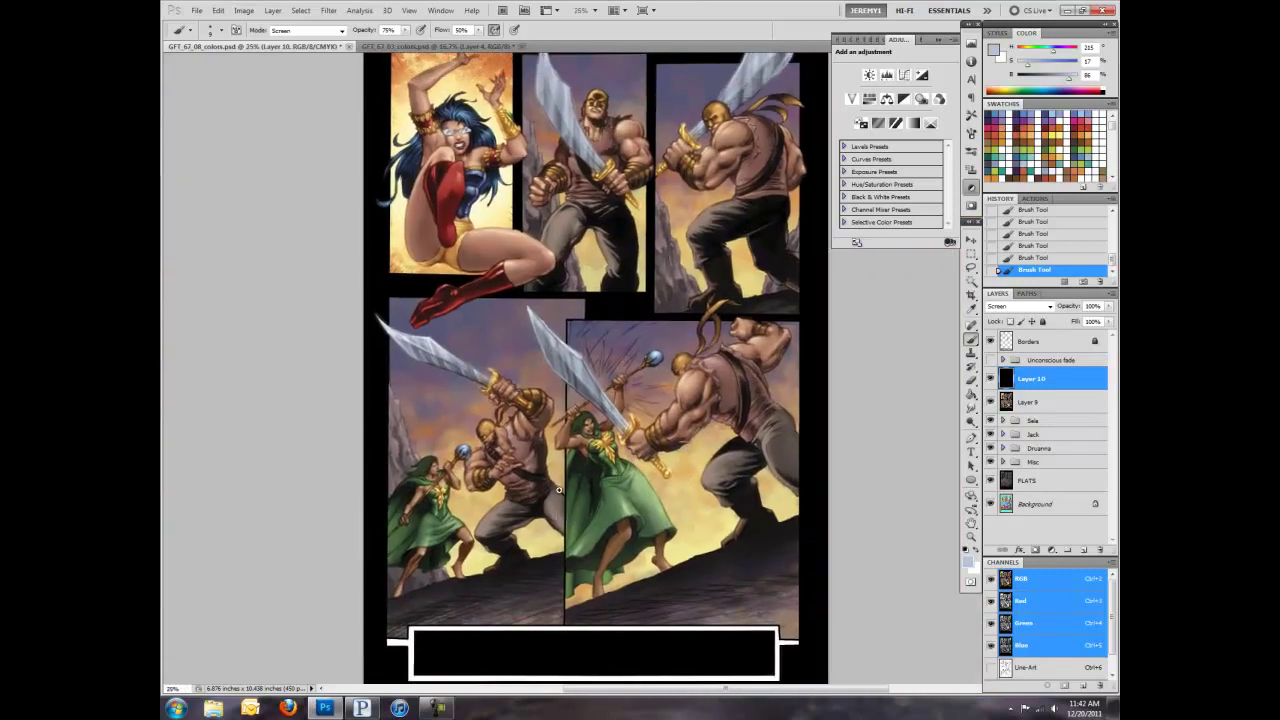
key("ctrl+plus")
key("ctrl+plus")
left_click(200, 31)
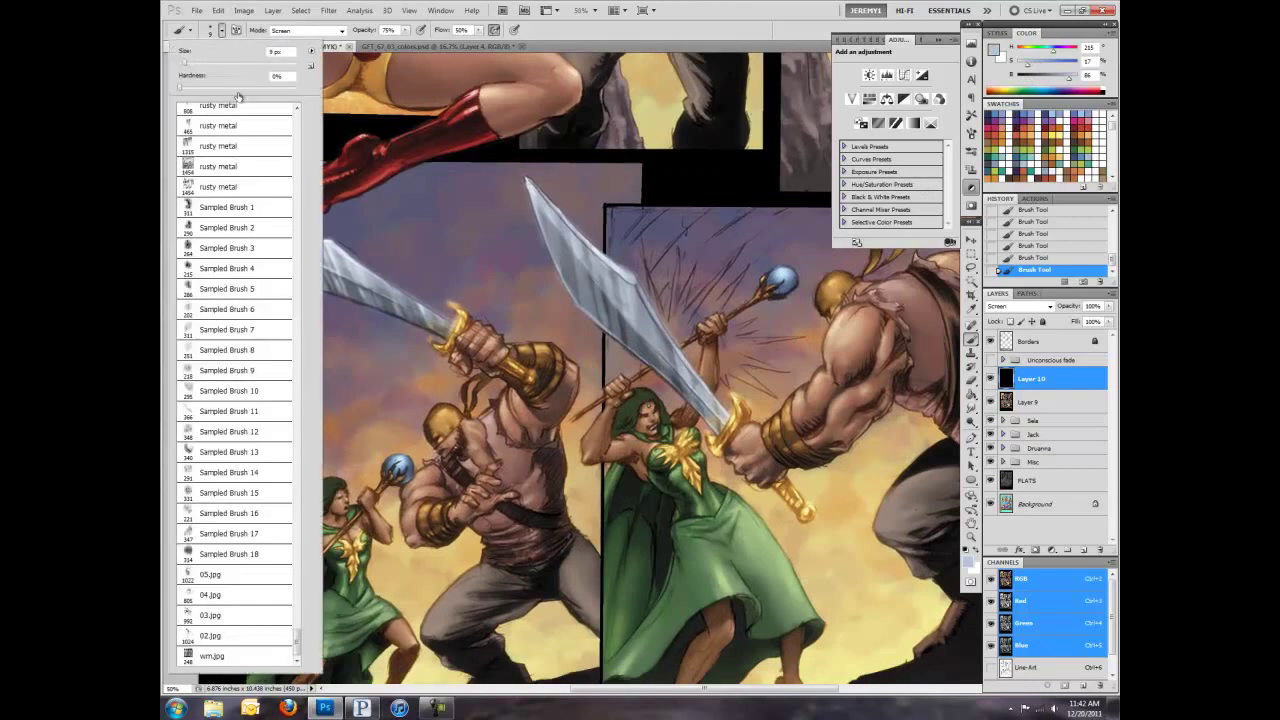
left_click(264, 578)
key("Return")
key("ctrl+minus")
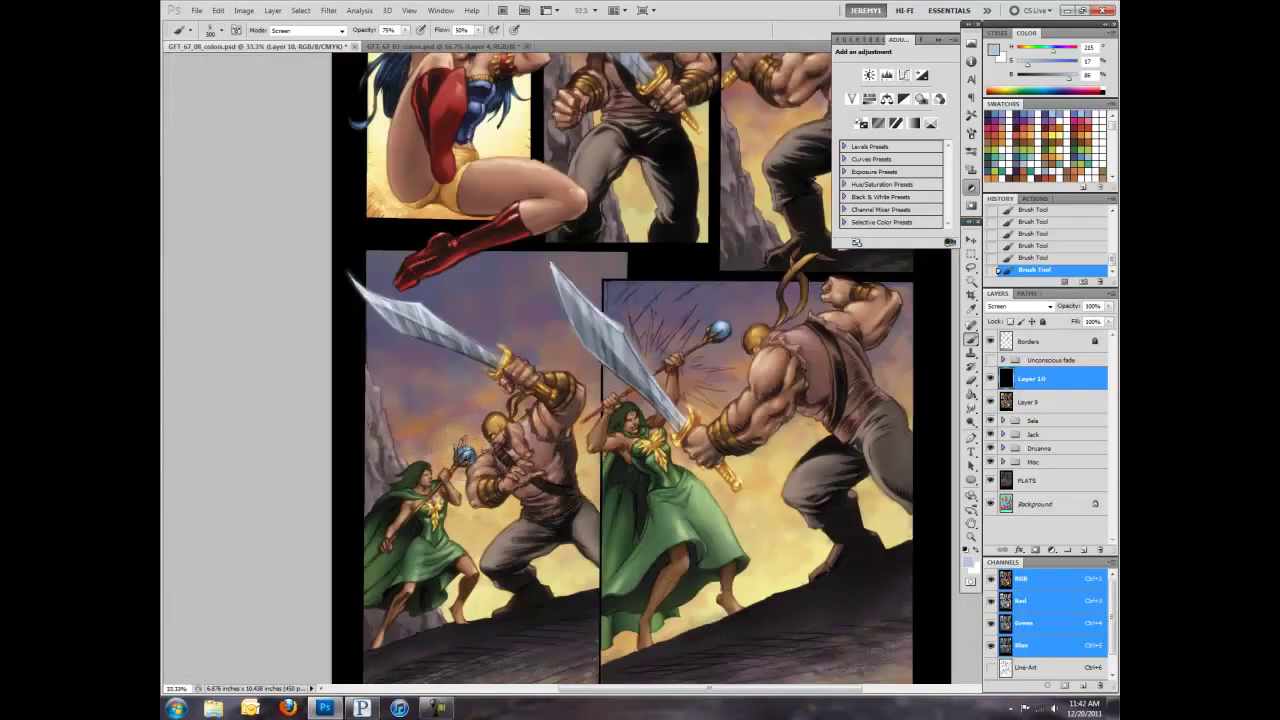
key("ctrl+plus")
key("ctrl+plus")
Step: Load the small black inking brush preset, framing the staff-wielding woman and fighter
left_click_drag(465, 458, 175, 592)
key("ctrl+minus")
key("ctrl+minus")
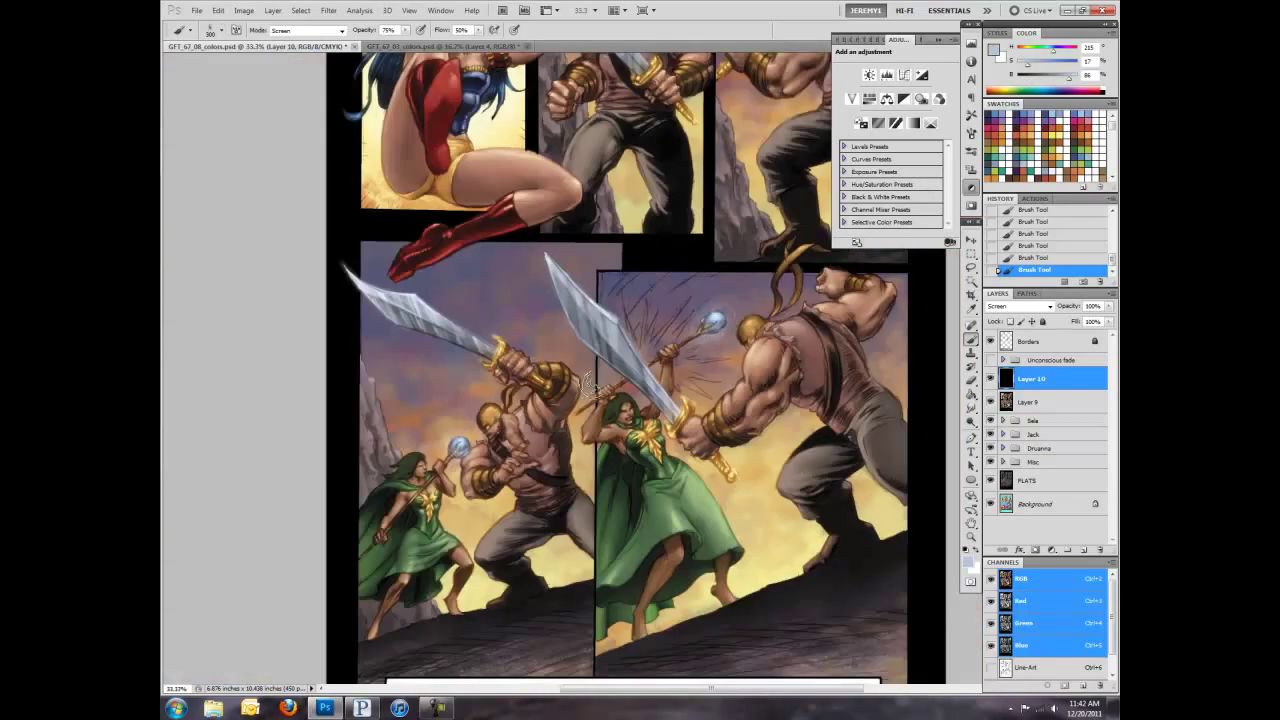
key("ctrl+minus")
key("ctrl+plus")
key("ctrl+plus")
key("ctrl+plus")
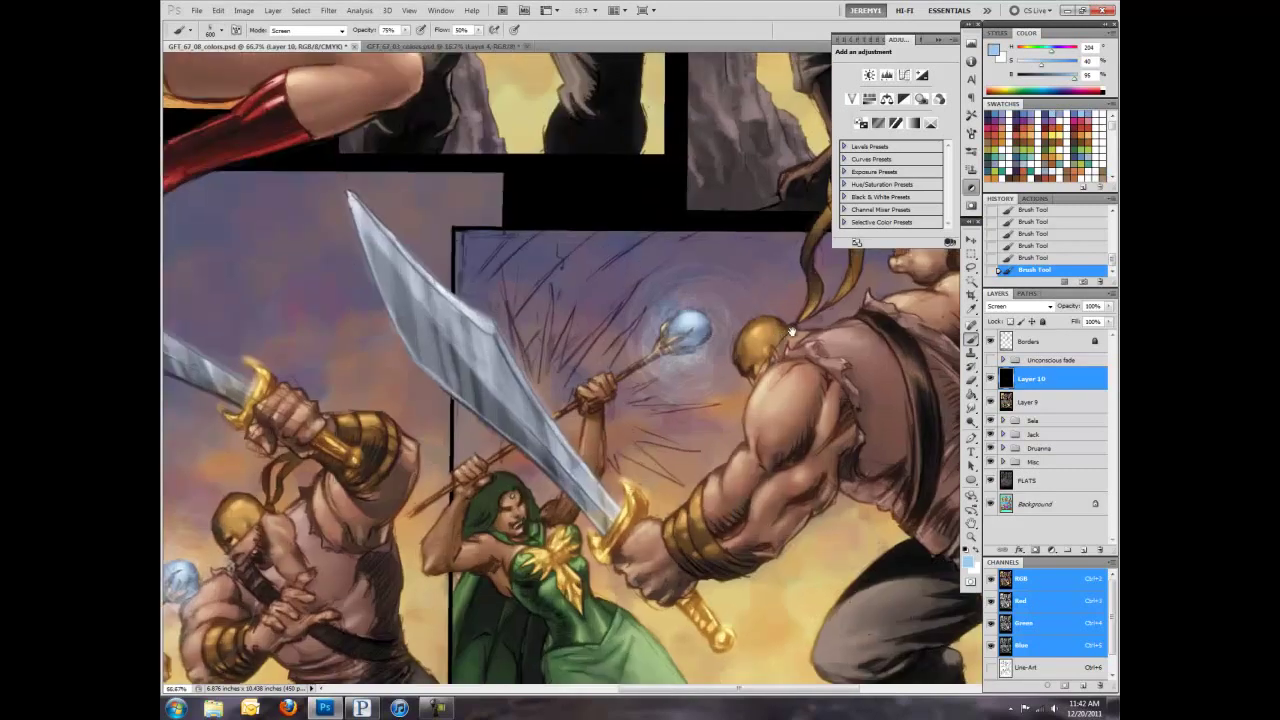
left_click(179, 30)
left_click(250, 110)
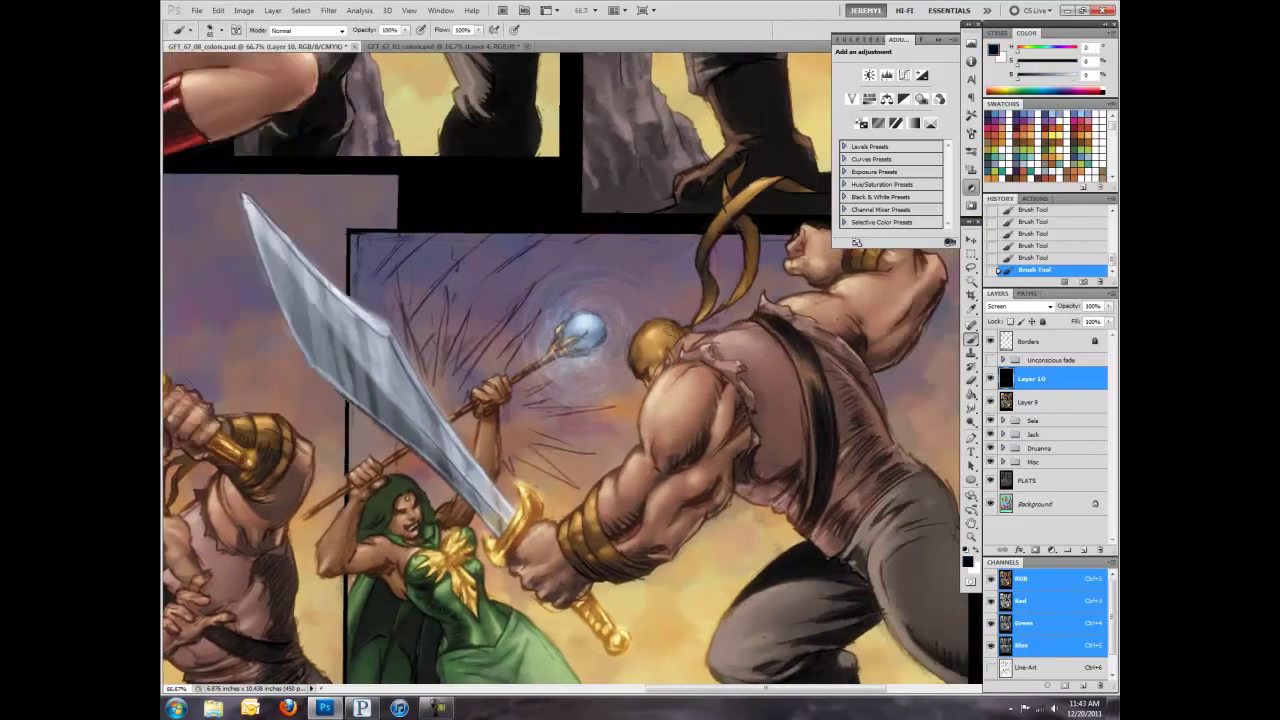
left_click_drag(604, 440, 620, 397)
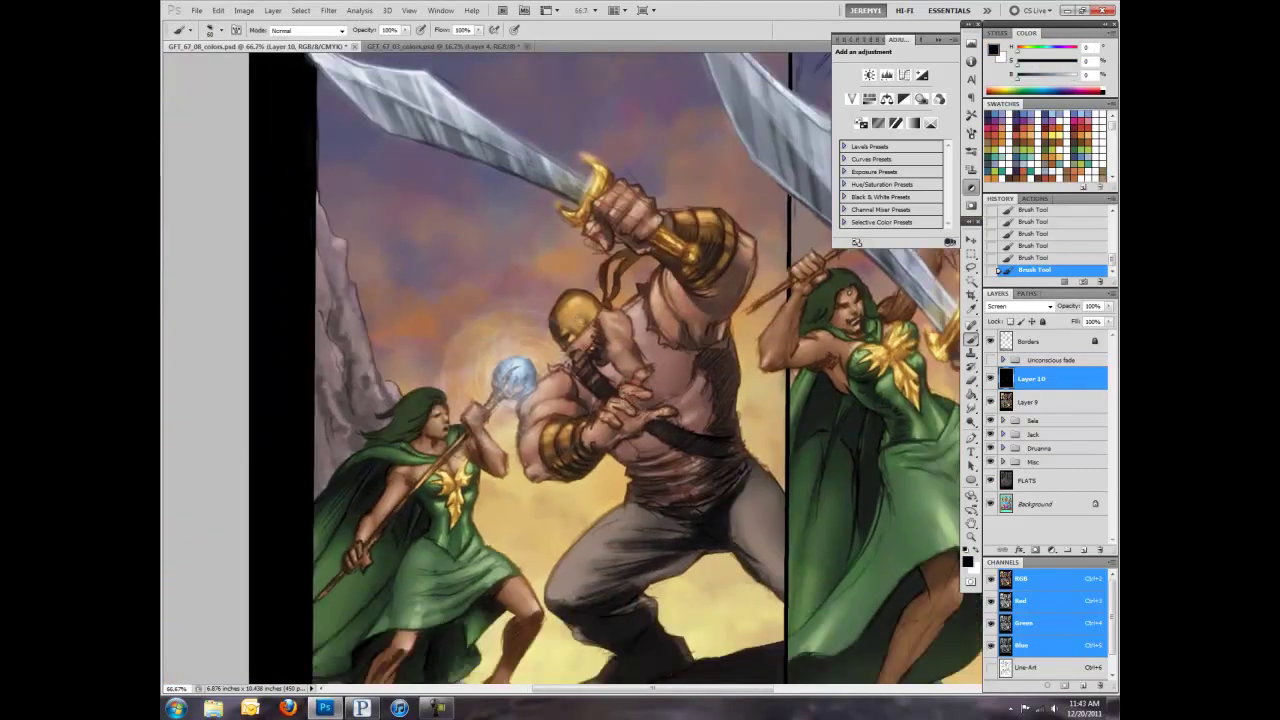
key("ctrl+minus")
key("ctrl+minus")
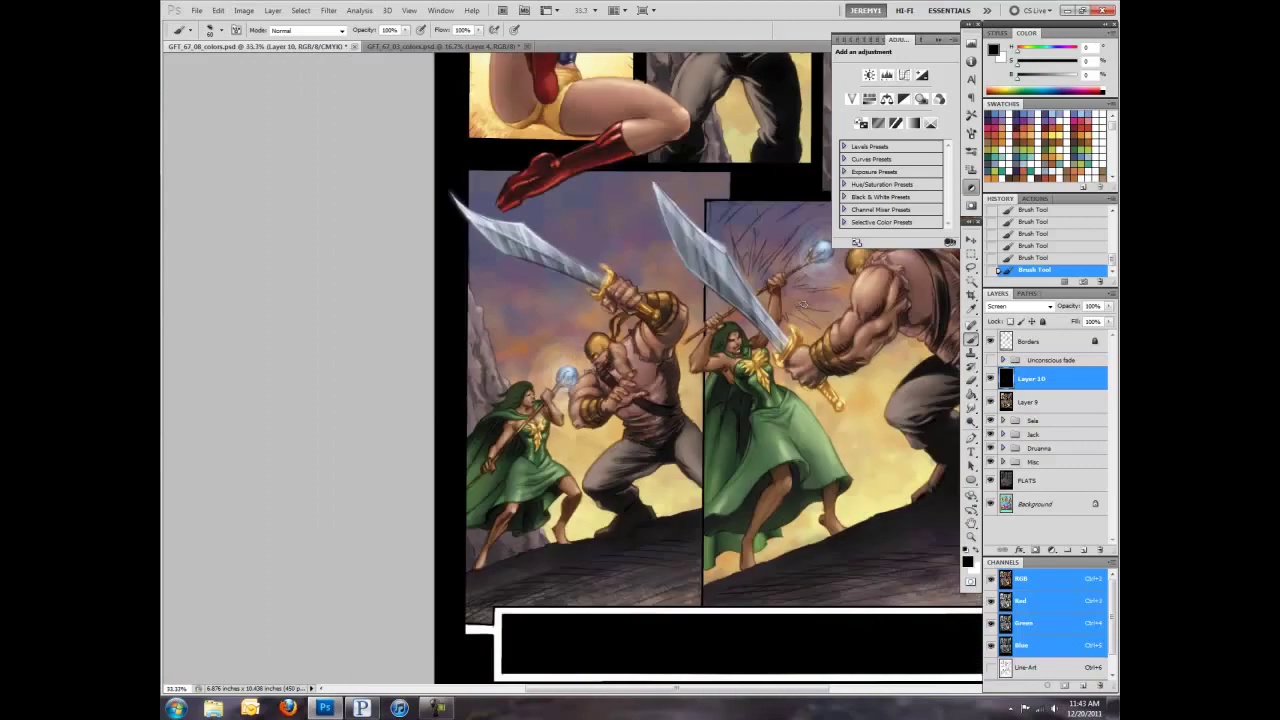
Step: Step back in History to the first brush stroke and choose the 03.jpg brush tip
left_click(1035, 234)
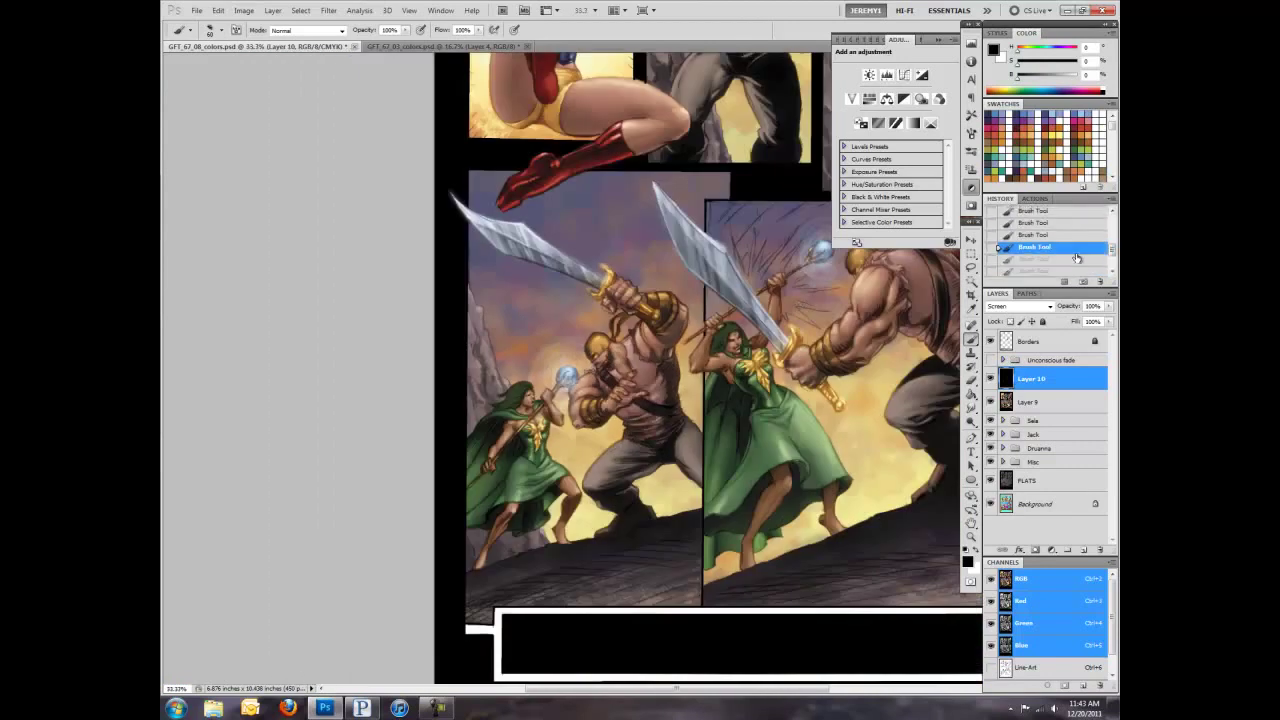
key("ctrl+plus")
key("ctrl+plus")
key("ctrl+plus")
key("ctrl+alt+z")
key("ctrl+alt+z")
key("ctrl+minus")
key("ctrl+minus")
key("ctrl+minus")
left_click(185, 30)
left_click(215, 30)
left_click(210, 615)
Step: Create a new Screen-mode Layer 11 filled with black for the energy burst
key("ctrl+shift+alt+n")
key("shift+alt+s")
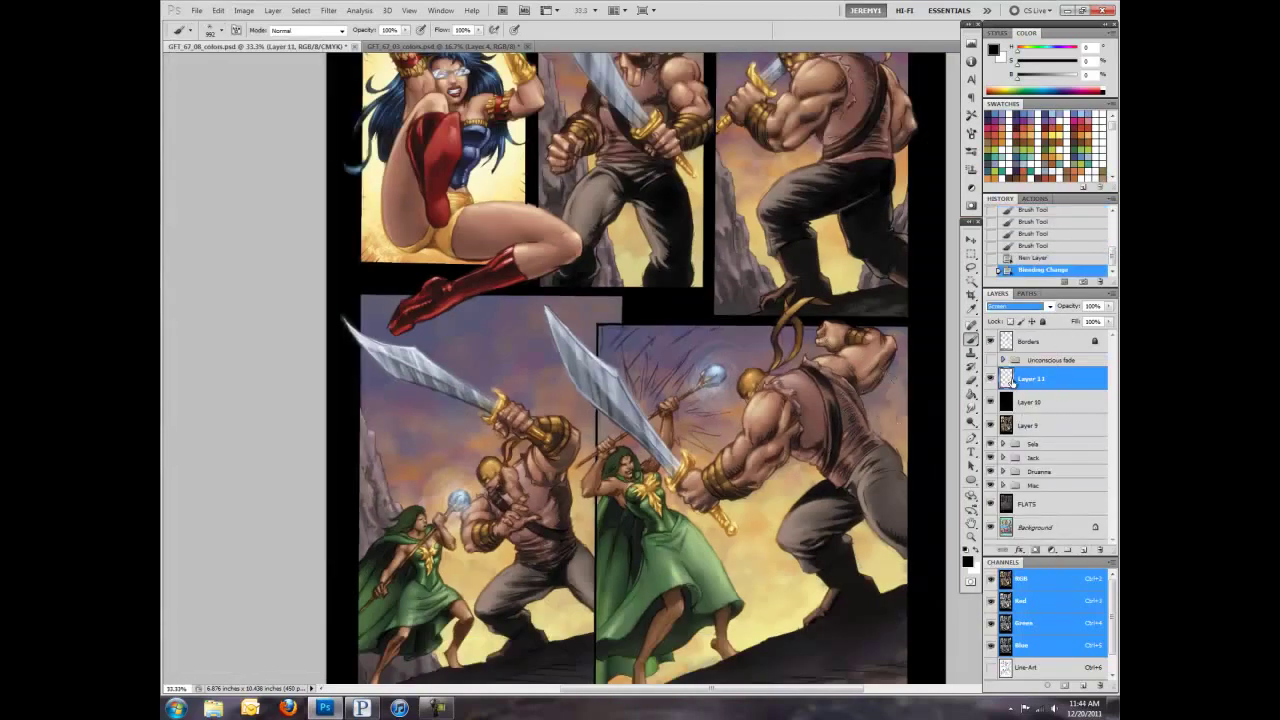
key("ctrl+BackSpace")
key("ctrl+i")
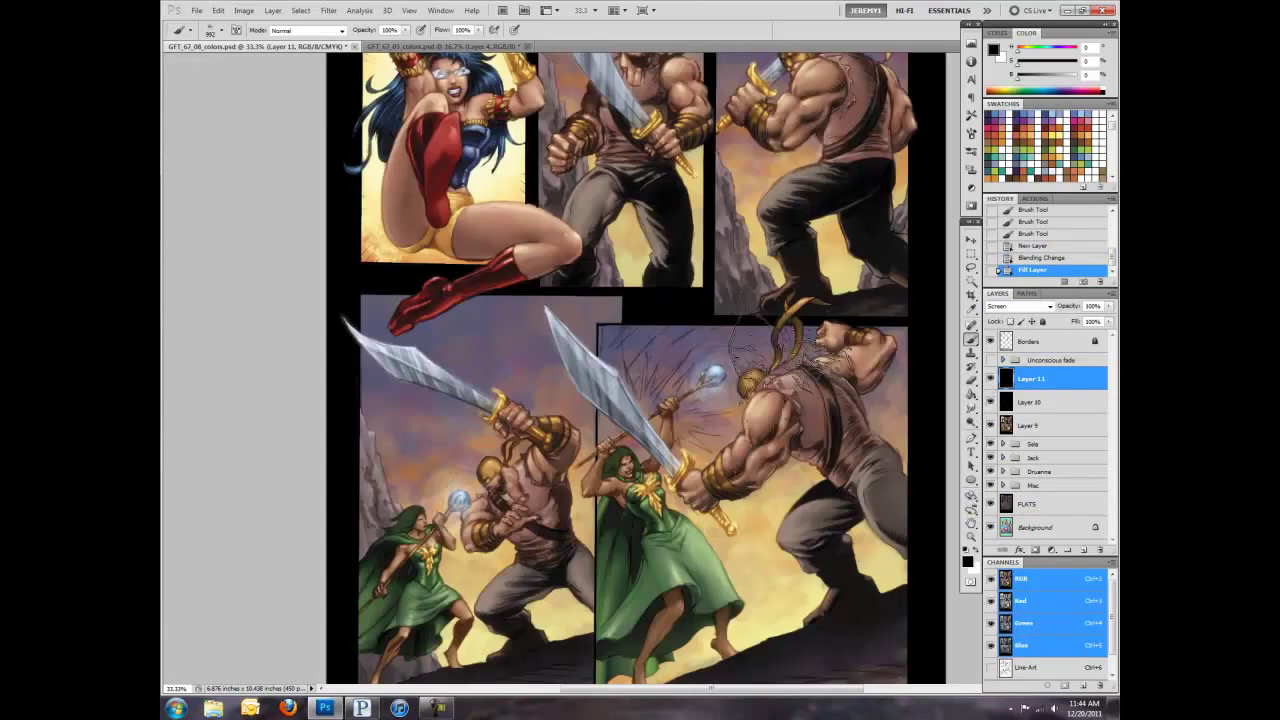
Step: Try a white scribble at the sword clash, undo it and pick a smaller burst brush
key("F5")
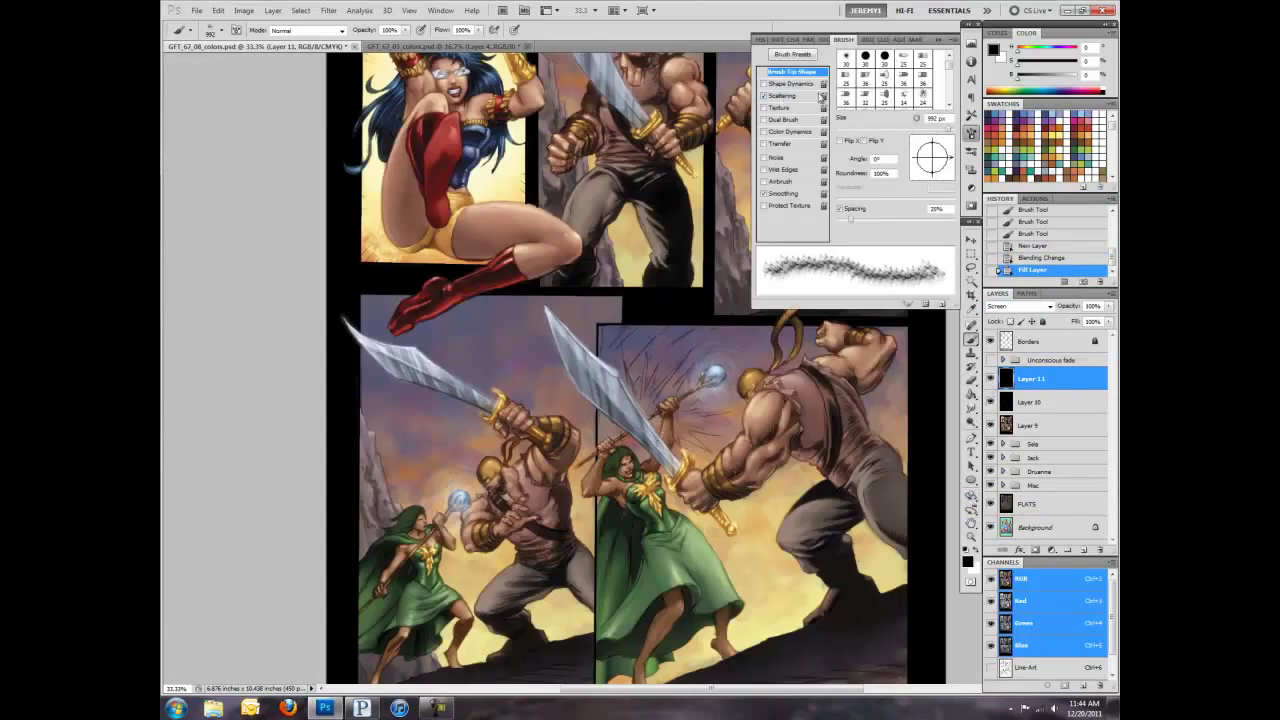
key("F5")
left_click_drag(600, 450, 633, 298)
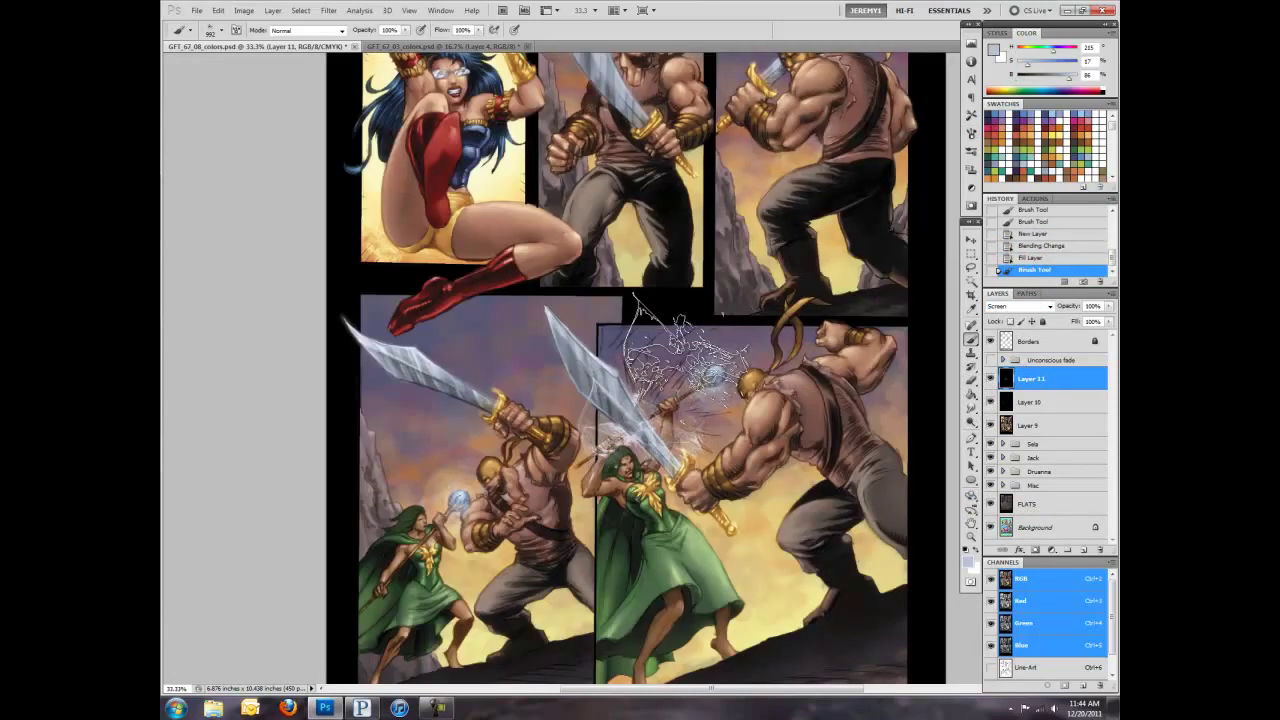
key("F5")
left_click(250, 596)
key("F5")
key("ctrl+z")
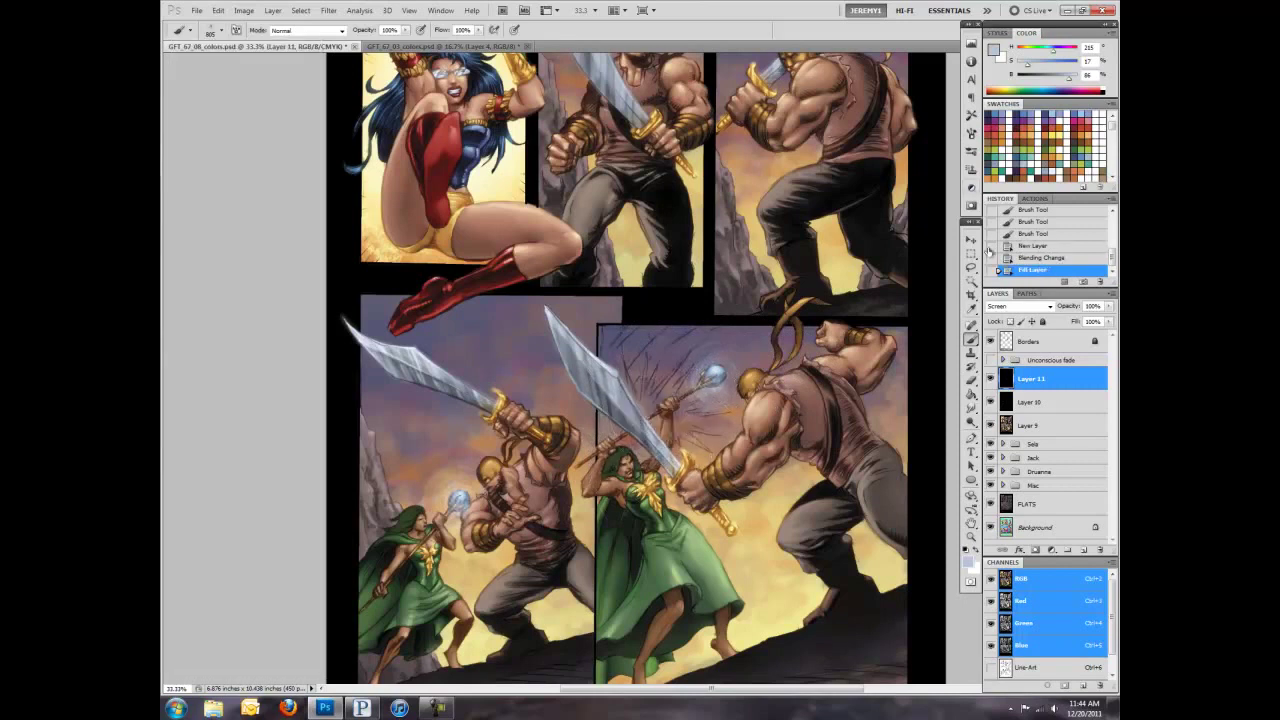
Step: Enable shape dynamics and paint three white energy strokes around the sword clash
key("F5")
left_click(792, 83)
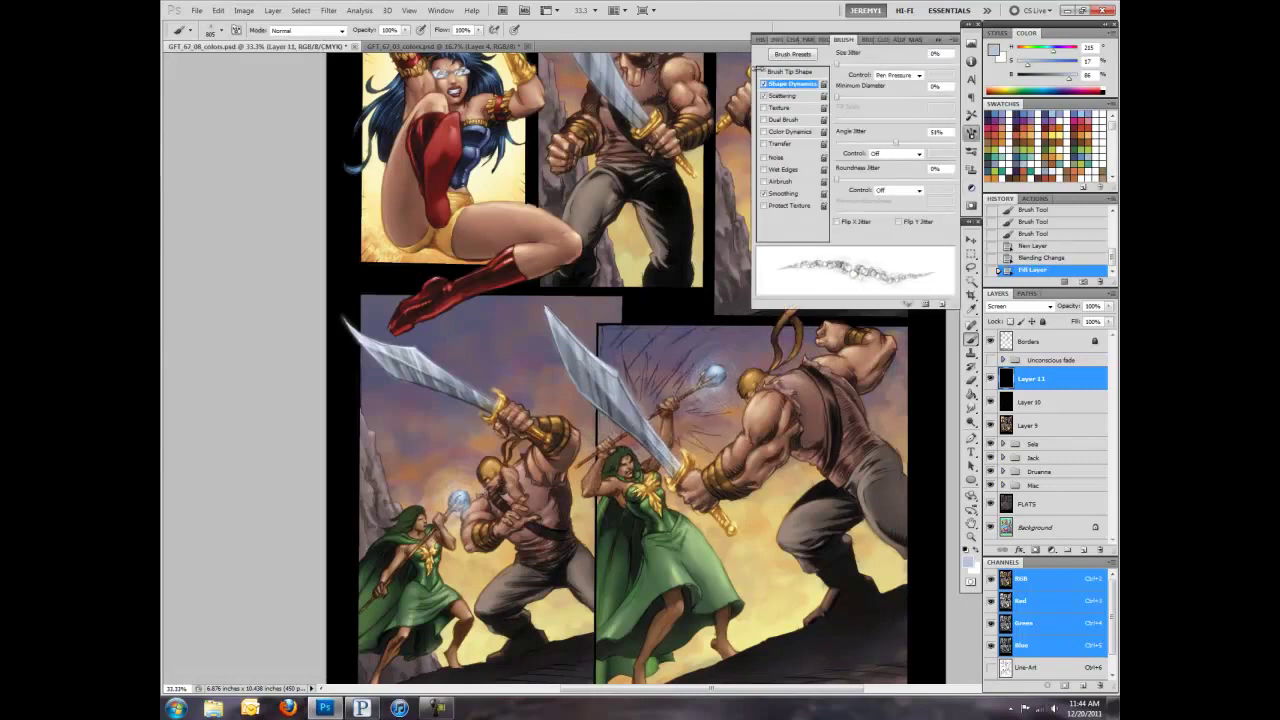
key("F5")
left_click_drag(640, 470, 655, 405)
left_click_drag(600, 460, 690, 380)
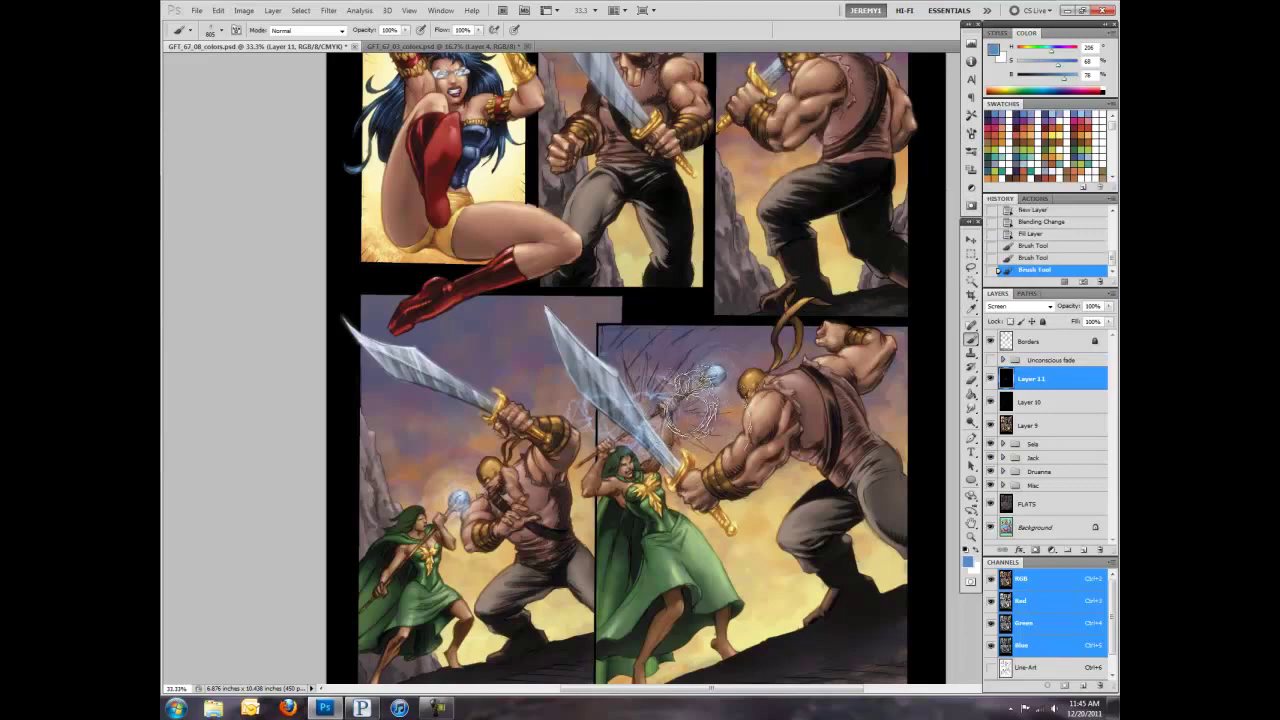
left_click_drag(620, 480, 710, 365)
Step: Resize the brush, set opacity to 21%, and paint soft light around the clash
key("bracketleft")
key("bracketleft")
key("bracketleft")
left_click_drag(665, 422, 742, 383)
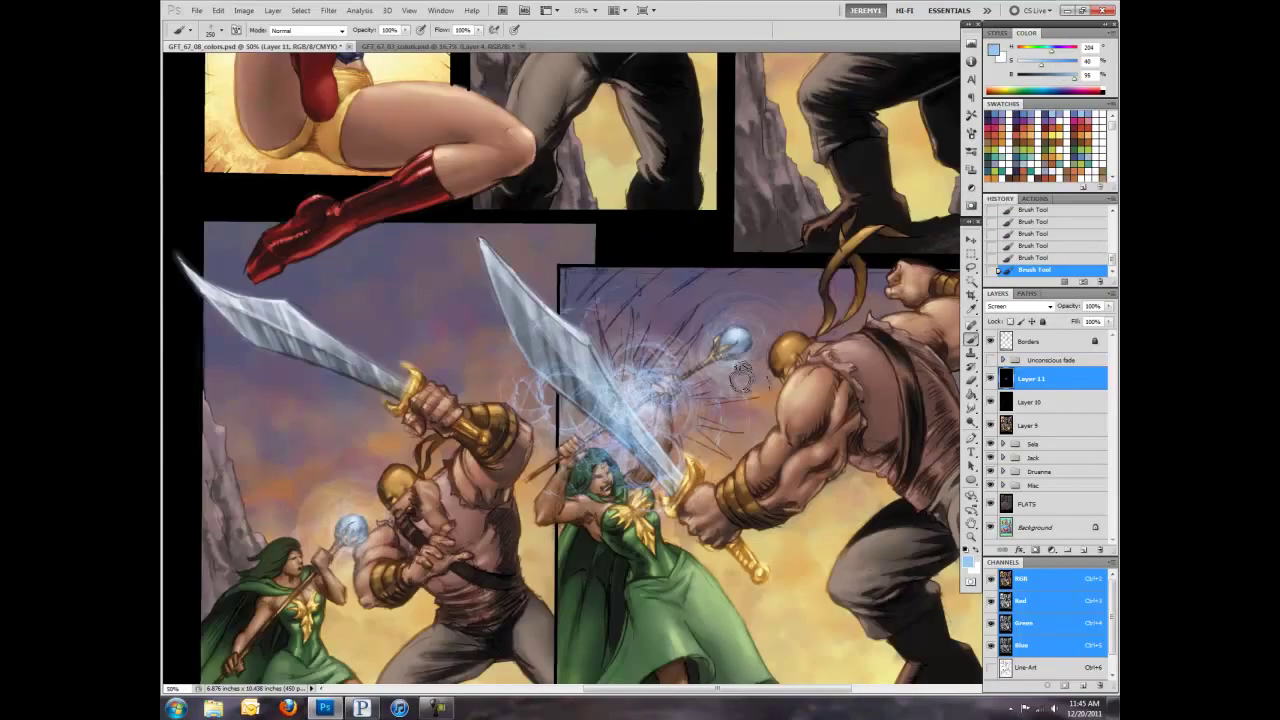
key("bracketright")
key("bracketright")
key("bracketright")
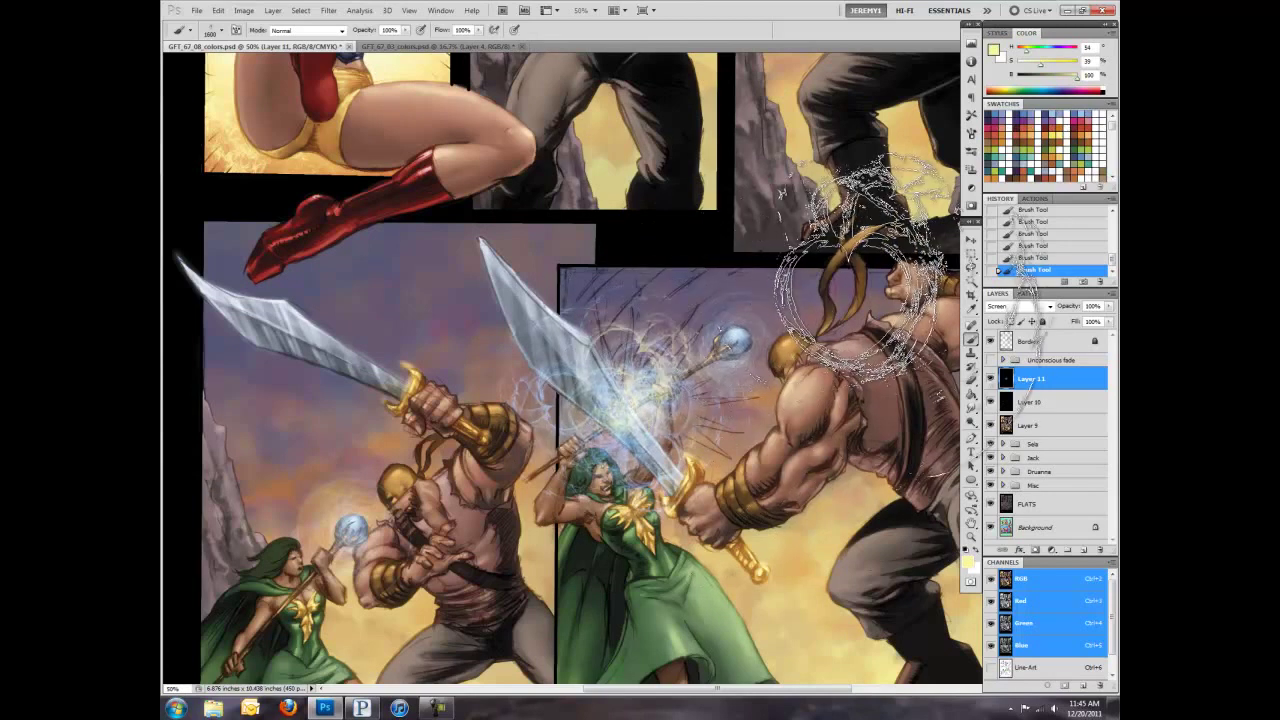
left_click_drag(650, 400, 660, 410)
key("bracketleft")
key("bracketleft")
key("bracketleft")
left_click(190, 30)
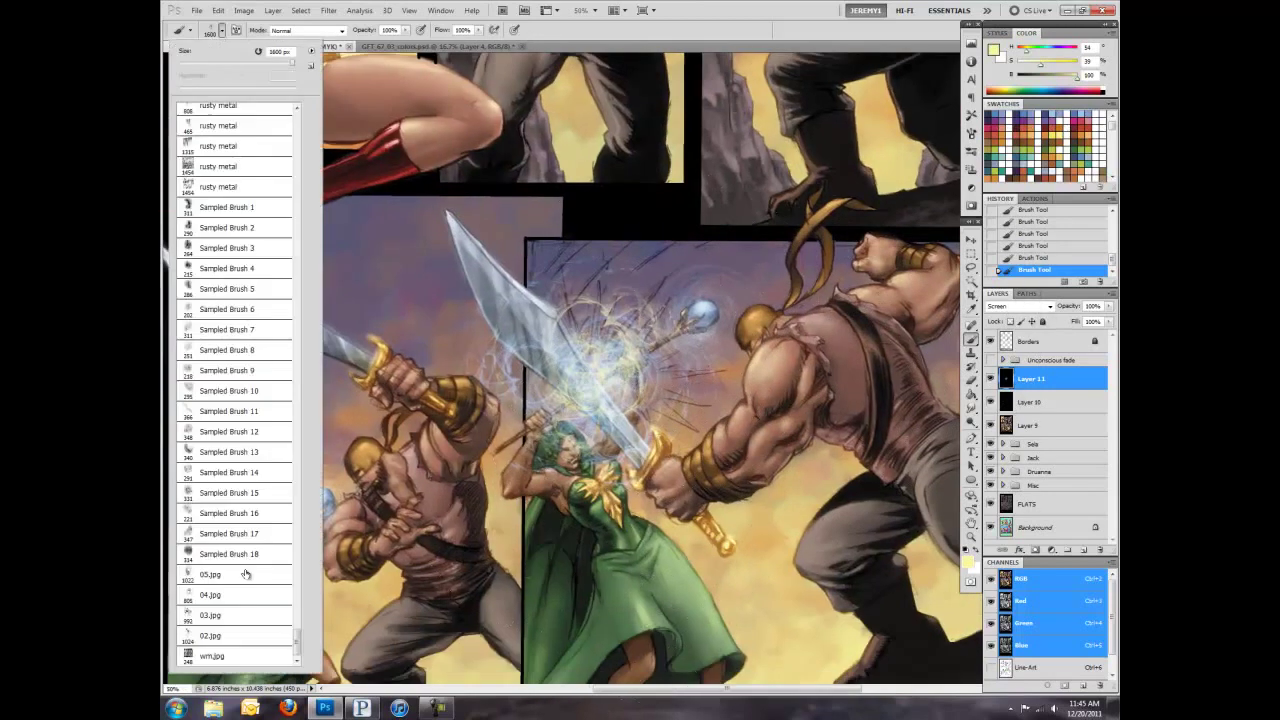
key("bracketleft")
key("bracketleft")
key("bracketleft")
key("2")
key("1")
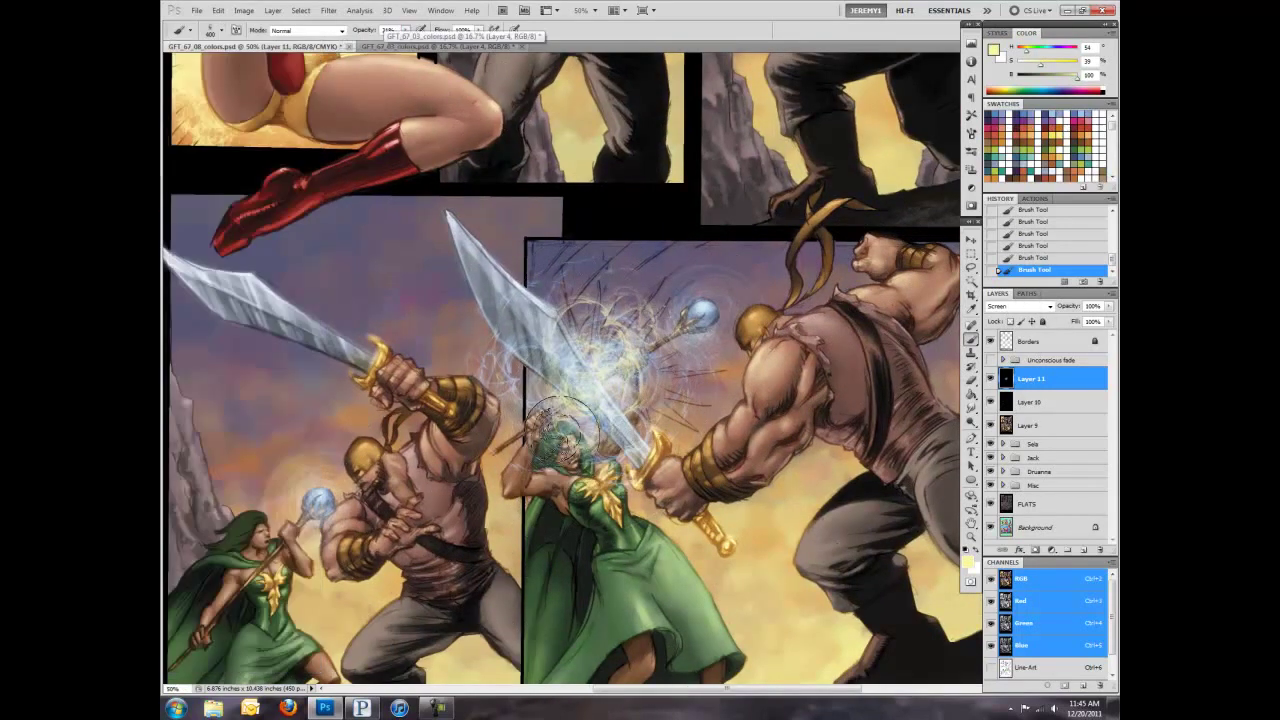
left_click_drag(580, 470, 650, 440)
Step: Zoom out and pan to review the glow in the lower panels
key("ctrl+minus")
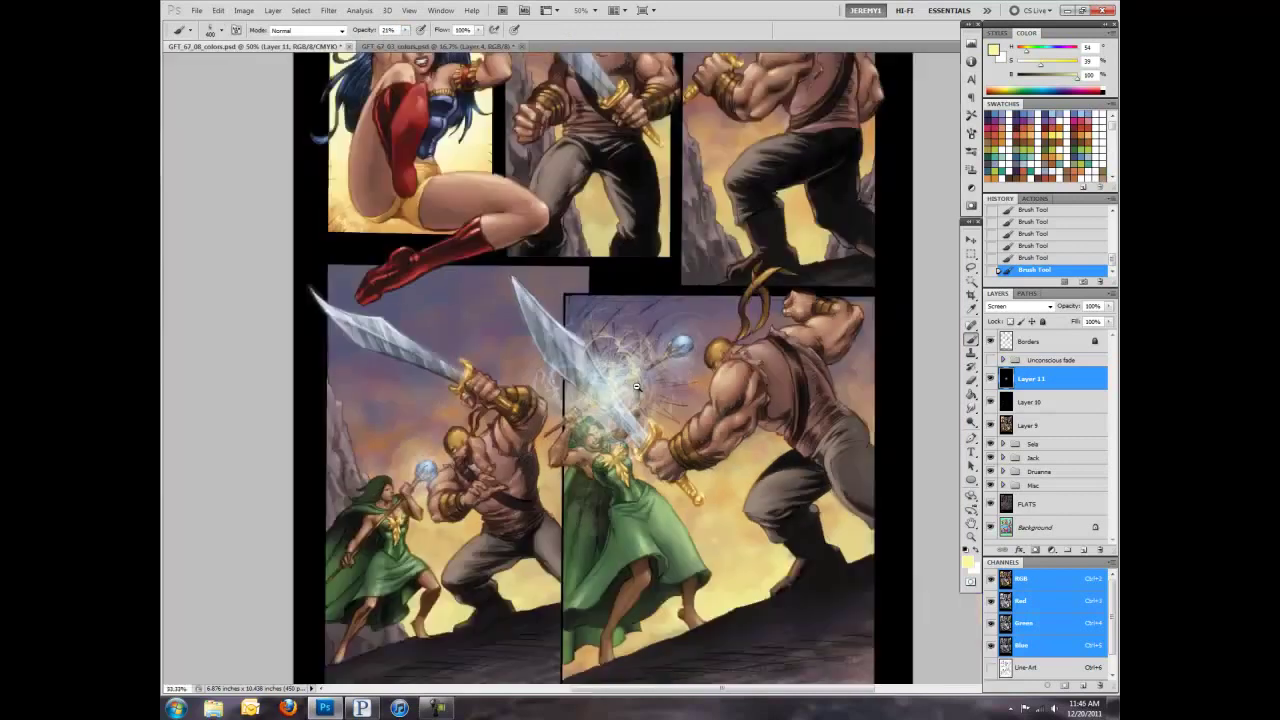
key("ctrl+minus")
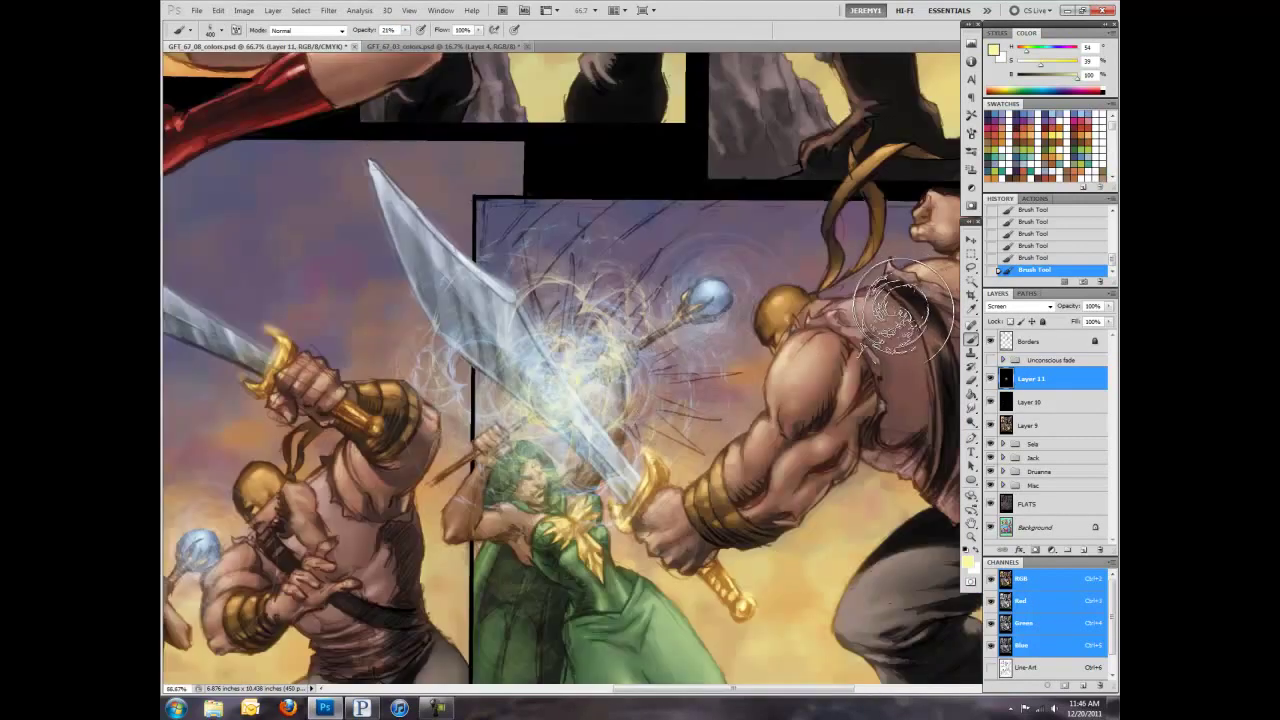
left_click_drag(671, 383, 701, 386)
left_click_drag(858, 310, 705, 393)
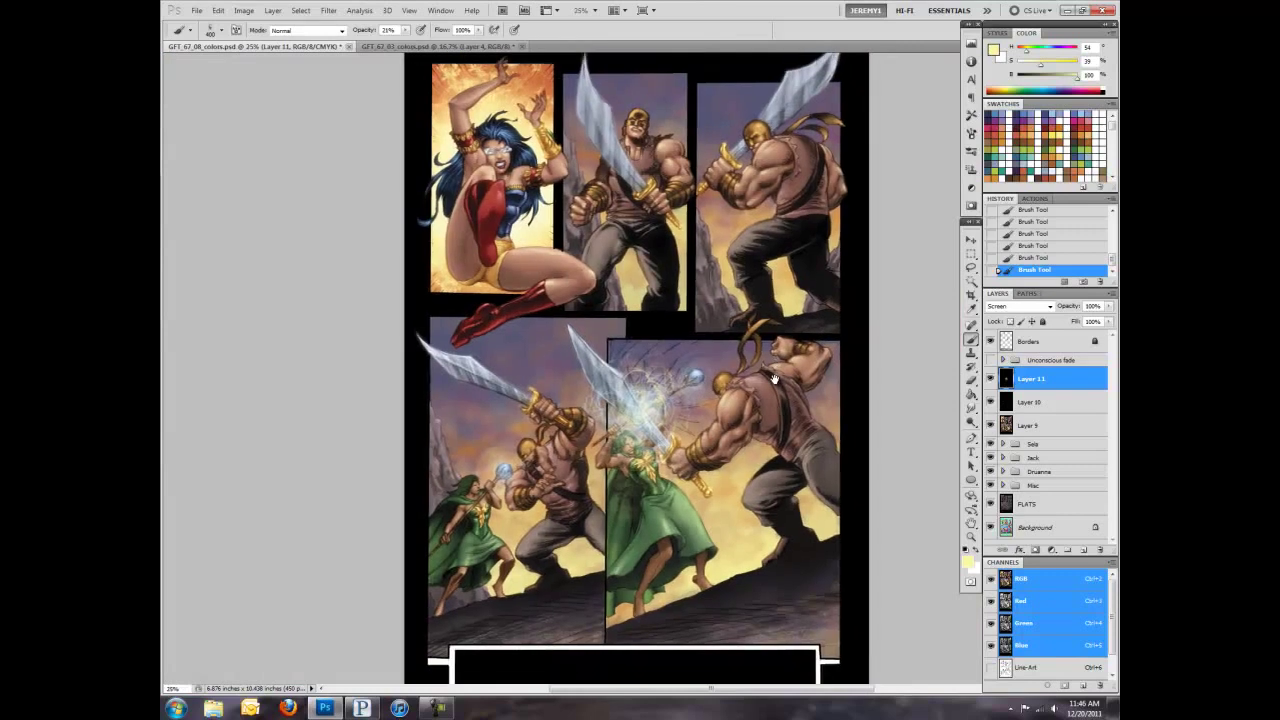
scroll(705, 393, "up", 1)
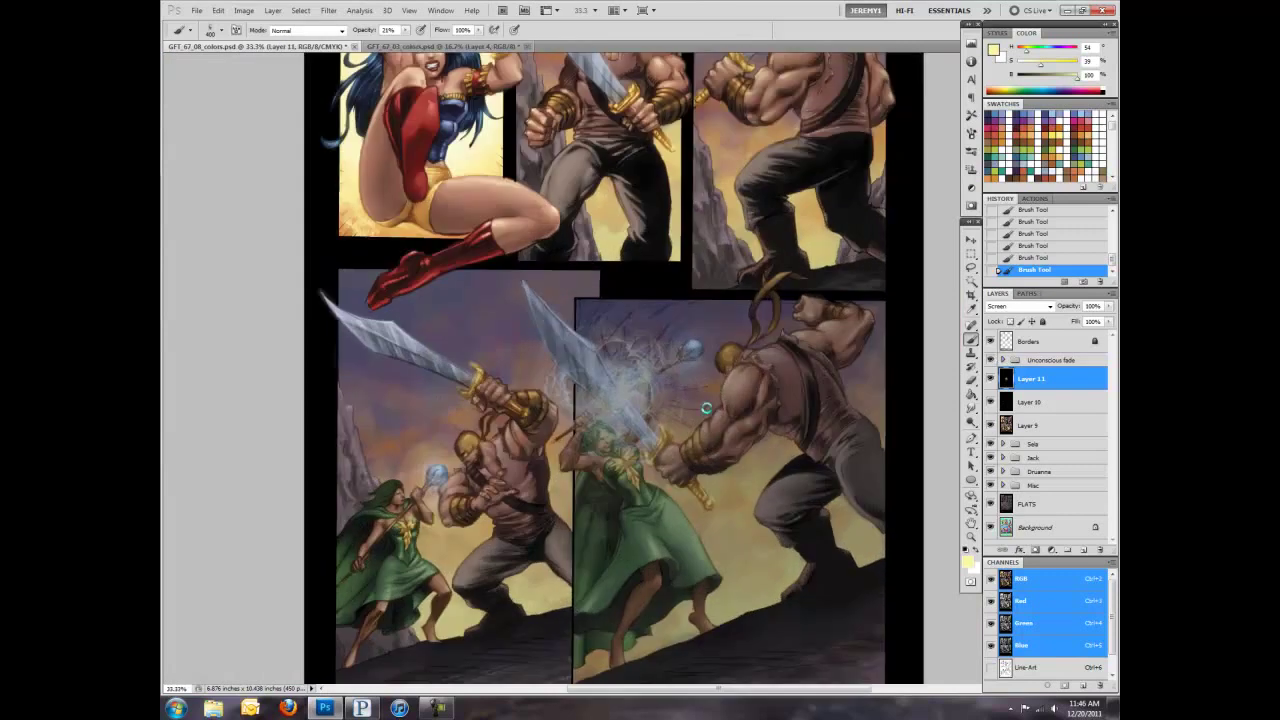
left_click_drag(664, 474, 575, 479)
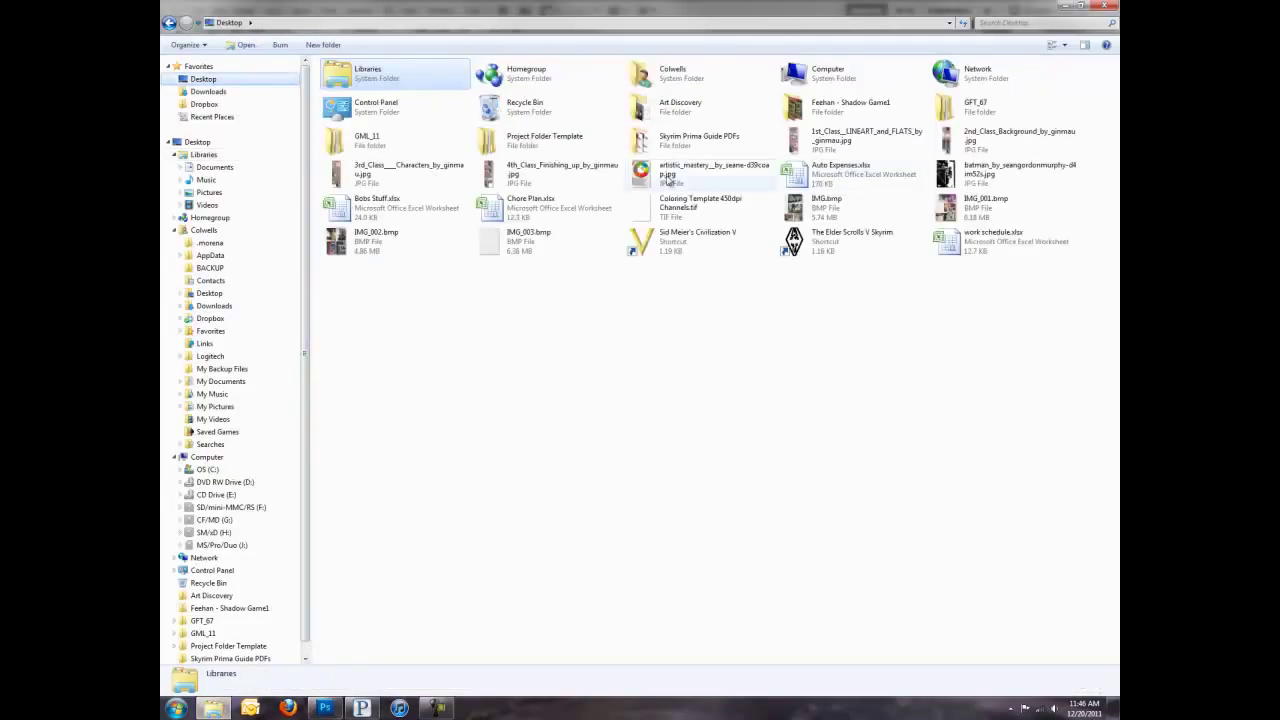
double_click(975, 105)
left_click(614, 86)
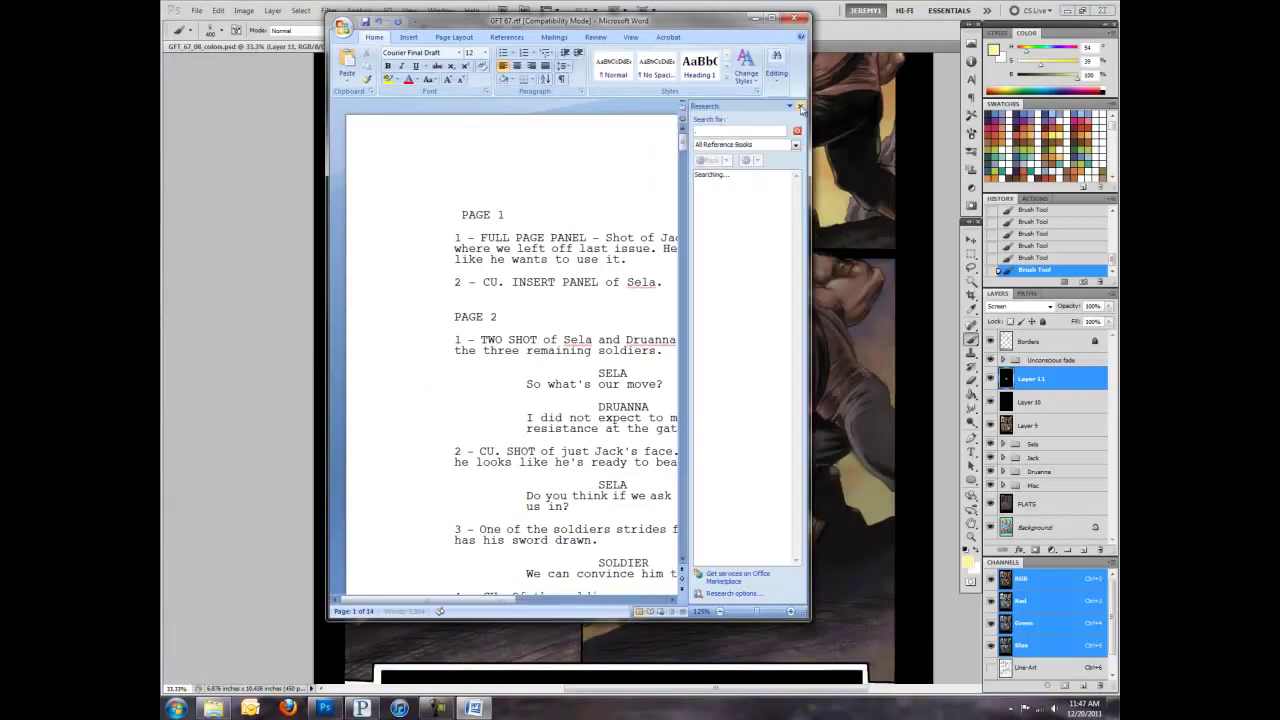
scroll(570, 350, "down", 8)
left_click(631, 37)
left_click(619, 58)
scroll(560, 350, "down", 10)
left_click_drag(680, 362, 425, 236)
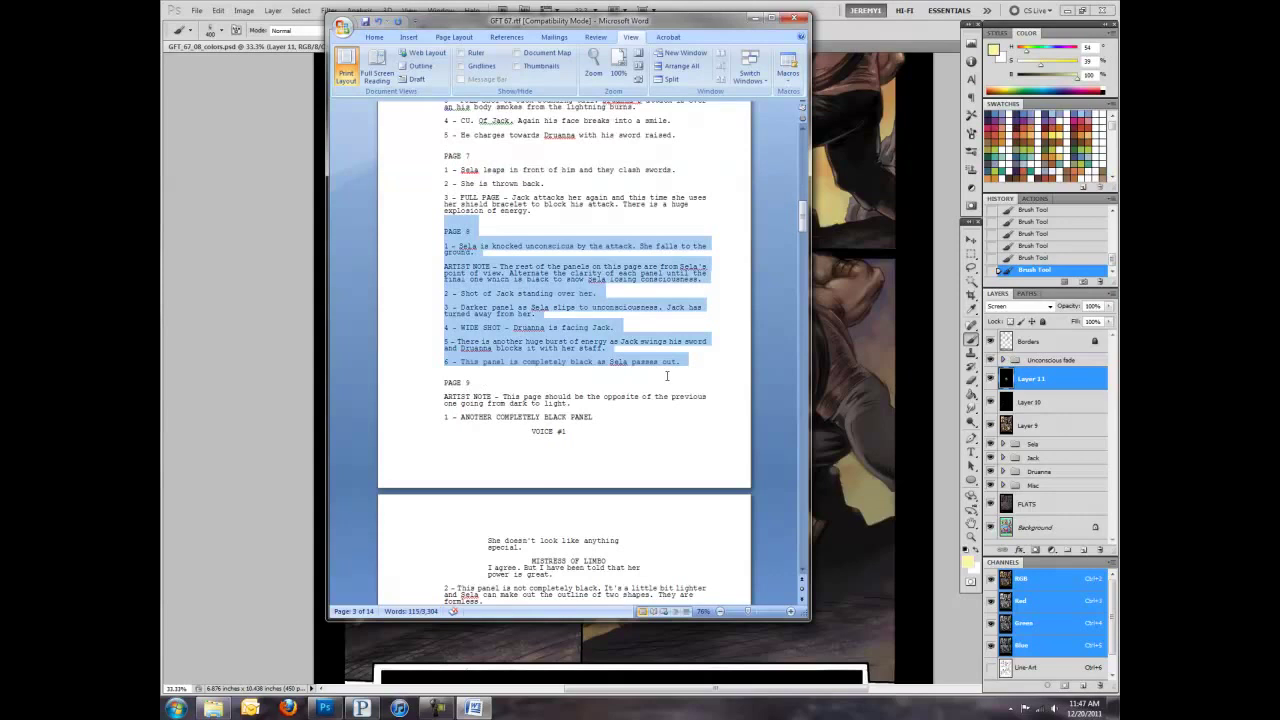
left_click(835, 245)
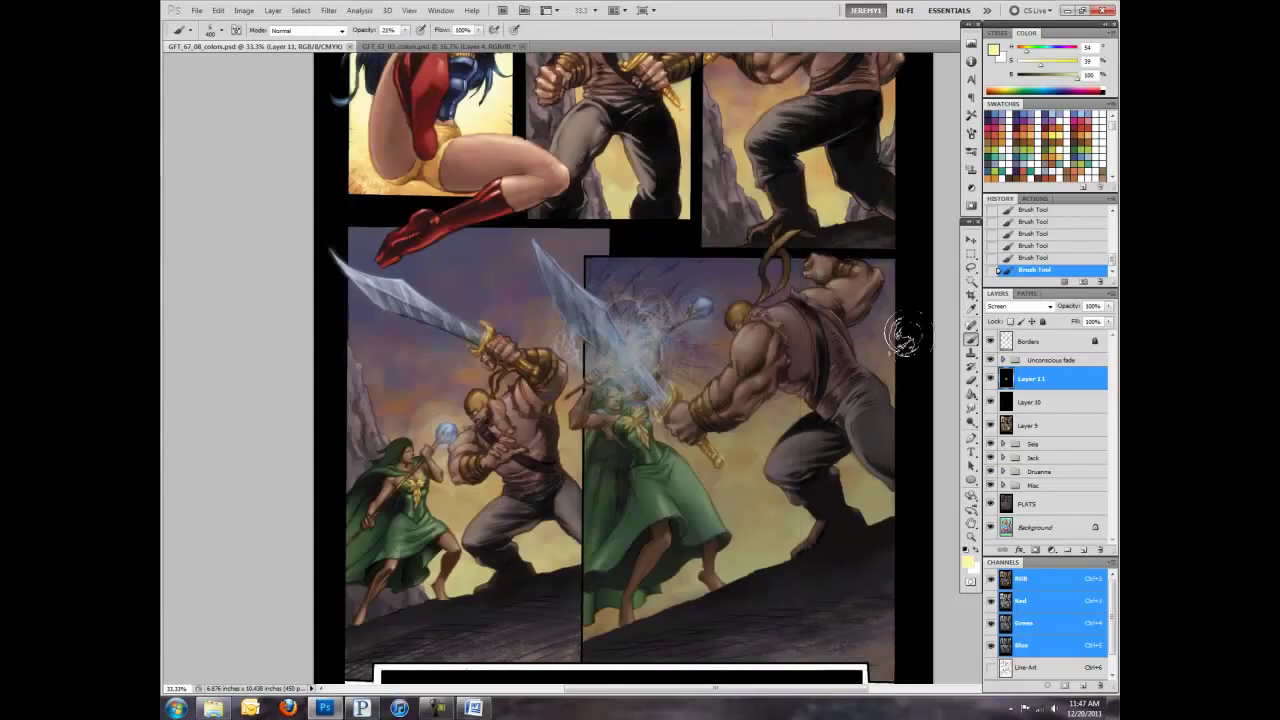
Step: Close GFT_67_03_colors.psd without saving and show the page 8 file full screen on black
key("ctrl+minus")
key("ctrl+minus")
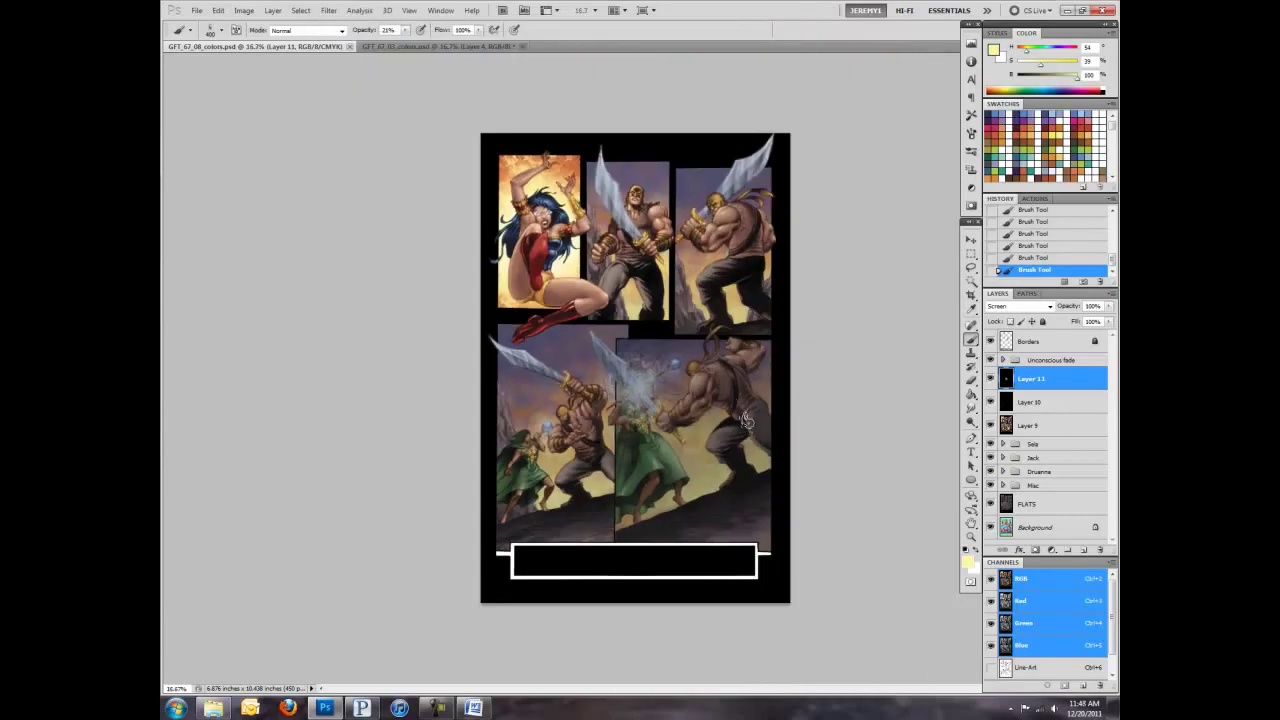
key("ctrl+w")
key("n")
key("ctrl+plus")
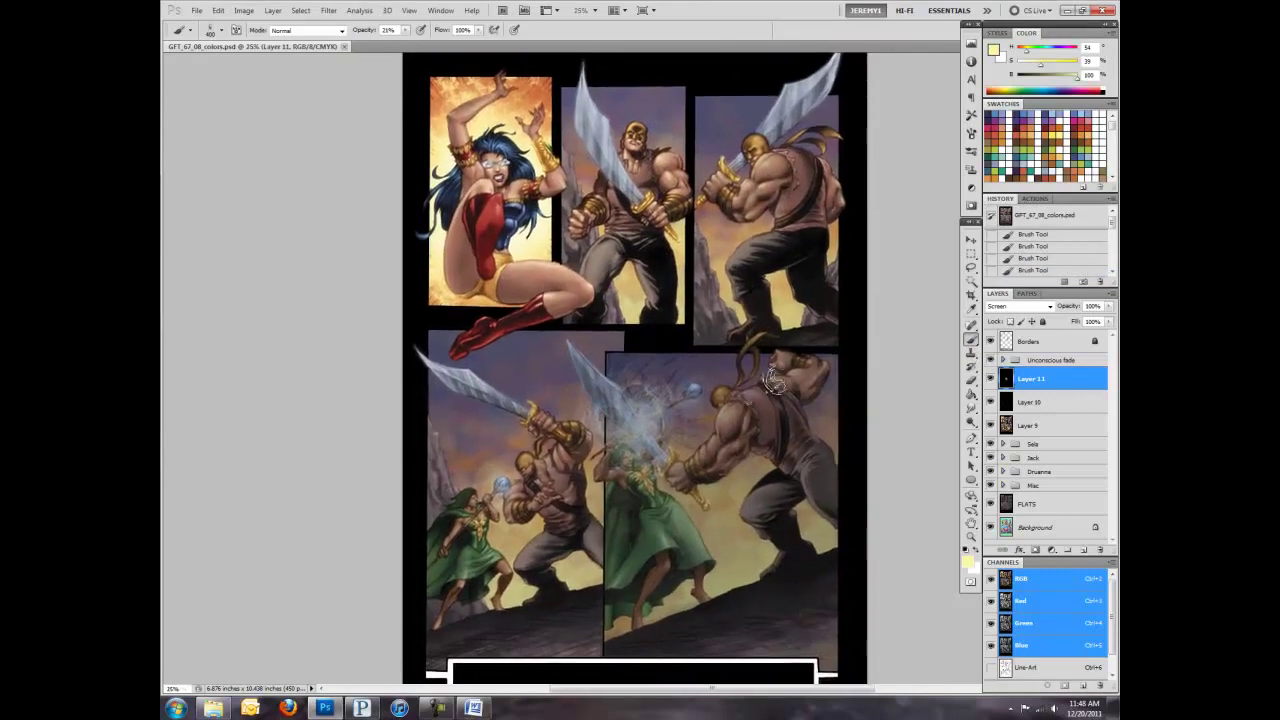
key("f")
key("f")
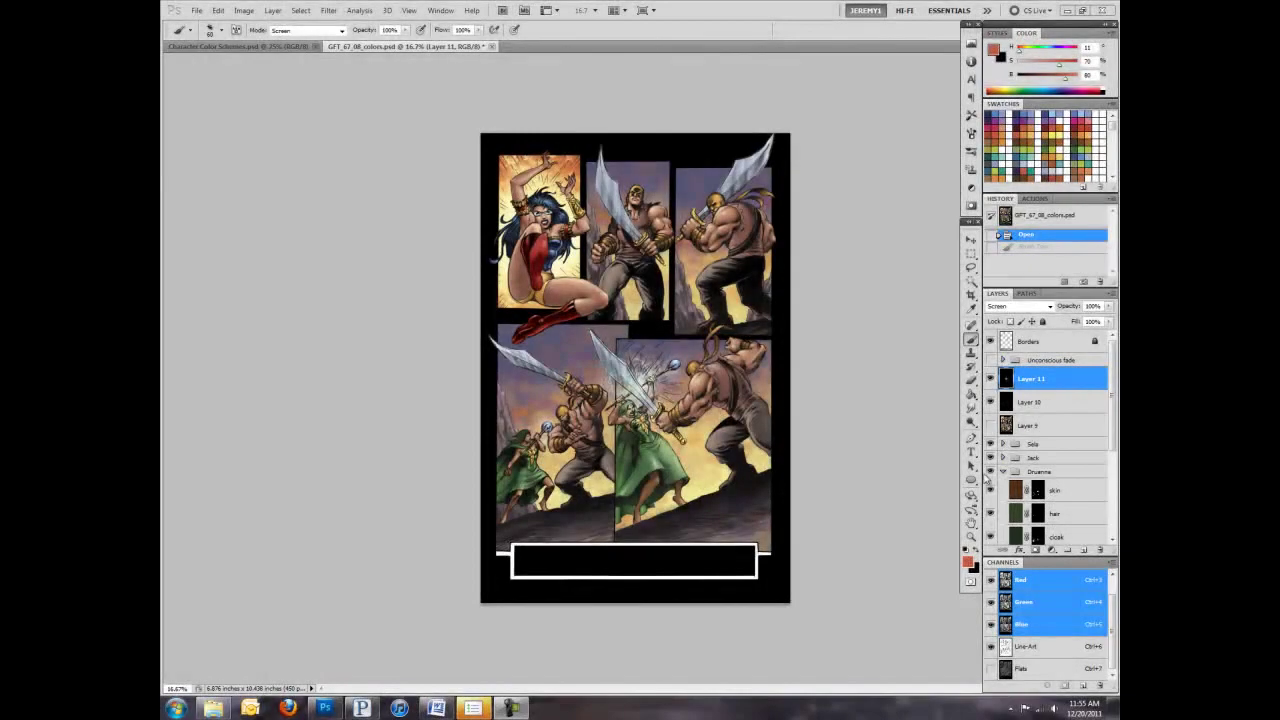
Step: On Druanna's hair layer, paint light-green Screen highlights along and left of her hair
left_click(212, 30)
left_click(240, 46)
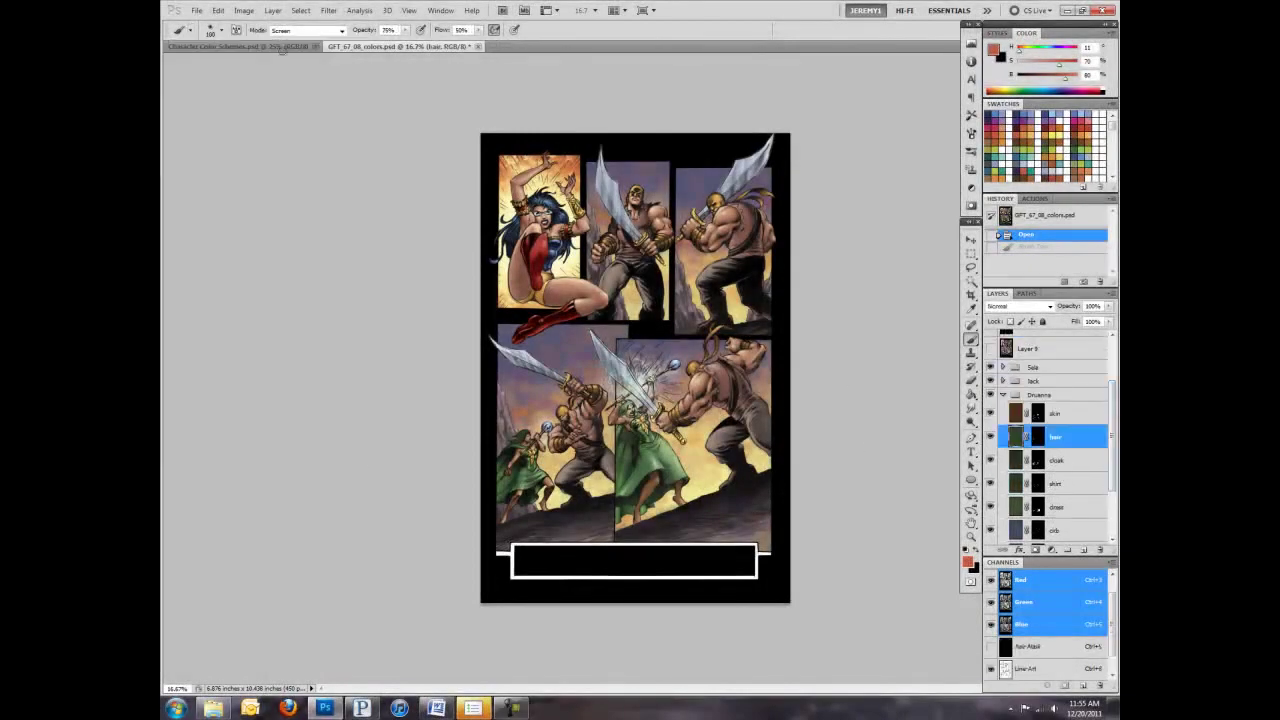
left_click(400, 46)
scroll(540, 300, "up", 5)
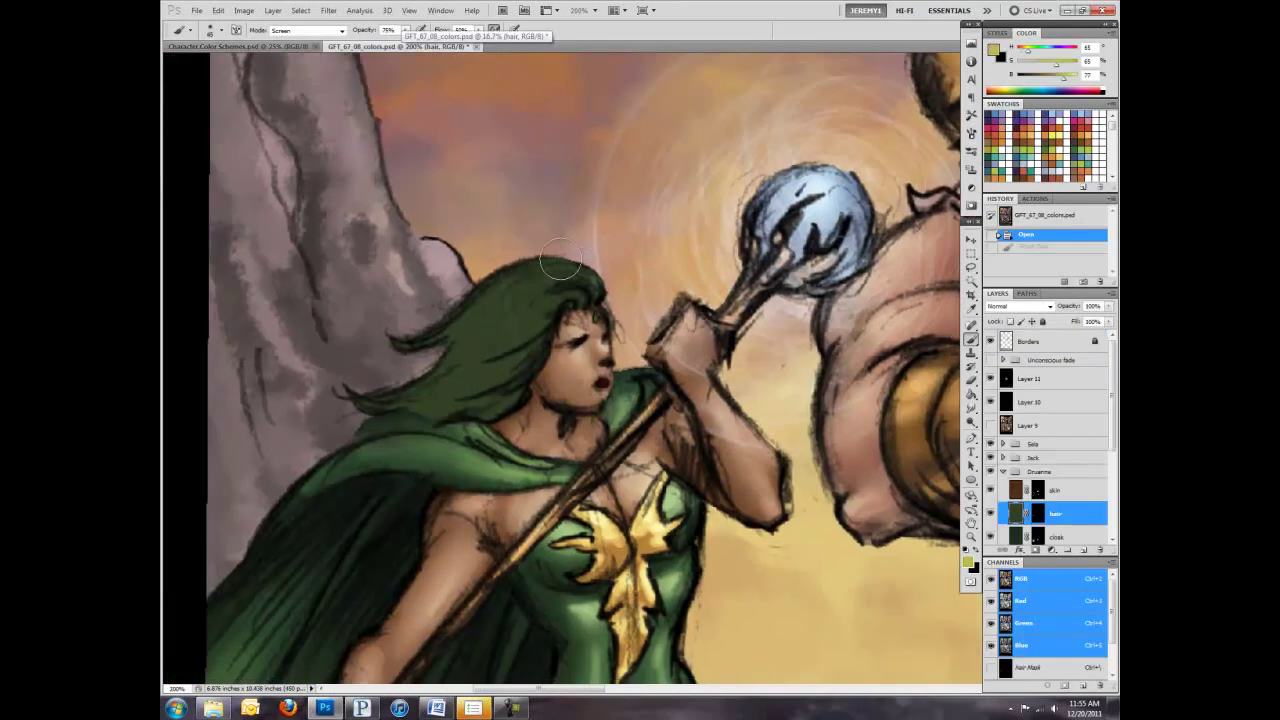
left_click_drag(530, 245, 590, 272)
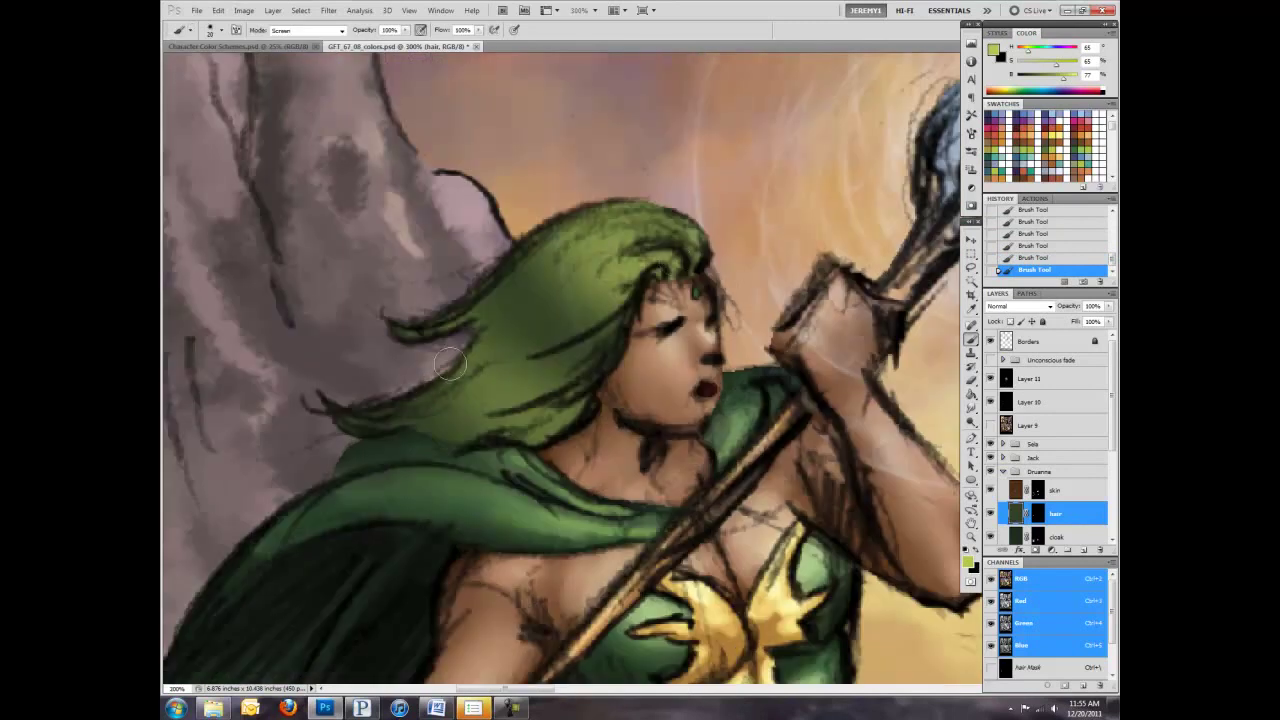
mouse_move(690, 225)
left_mouse_down()
mouse_move(480, 330)
mouse_move(440, 330)
left_mouse_up()
left_click_drag(640, 290, 430, 420)
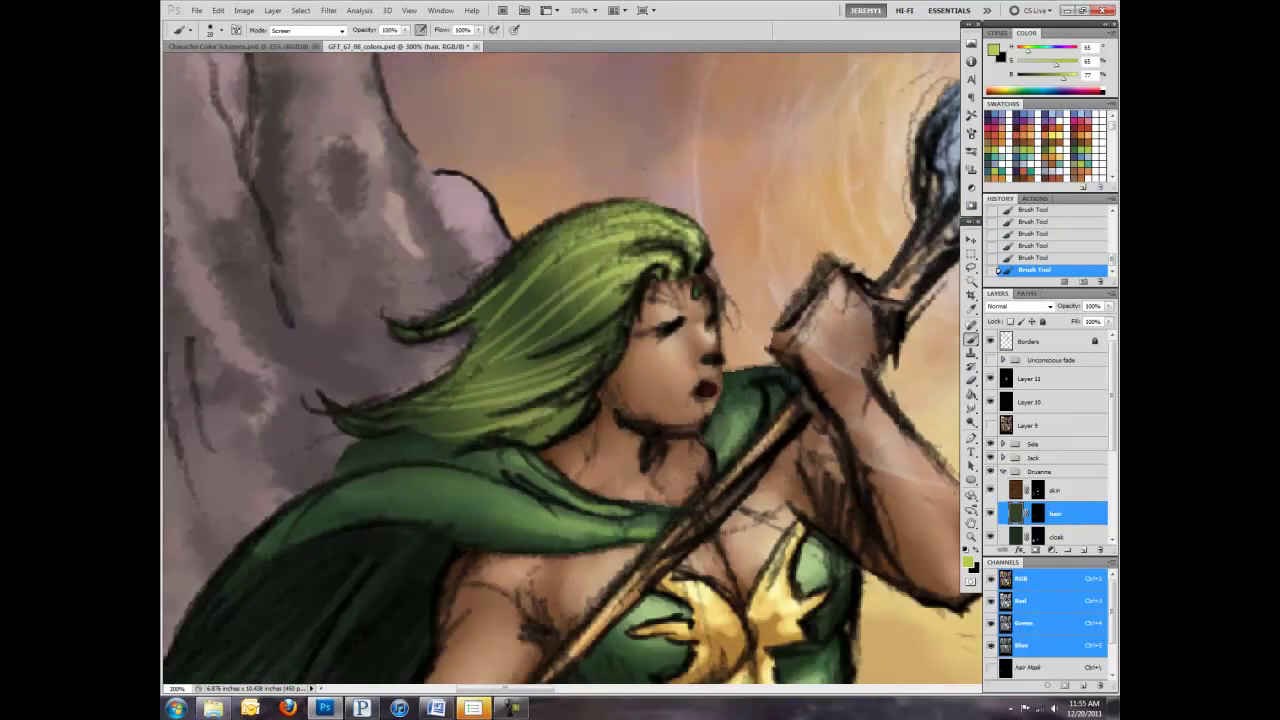
left_click_drag(620, 330, 354, 411)
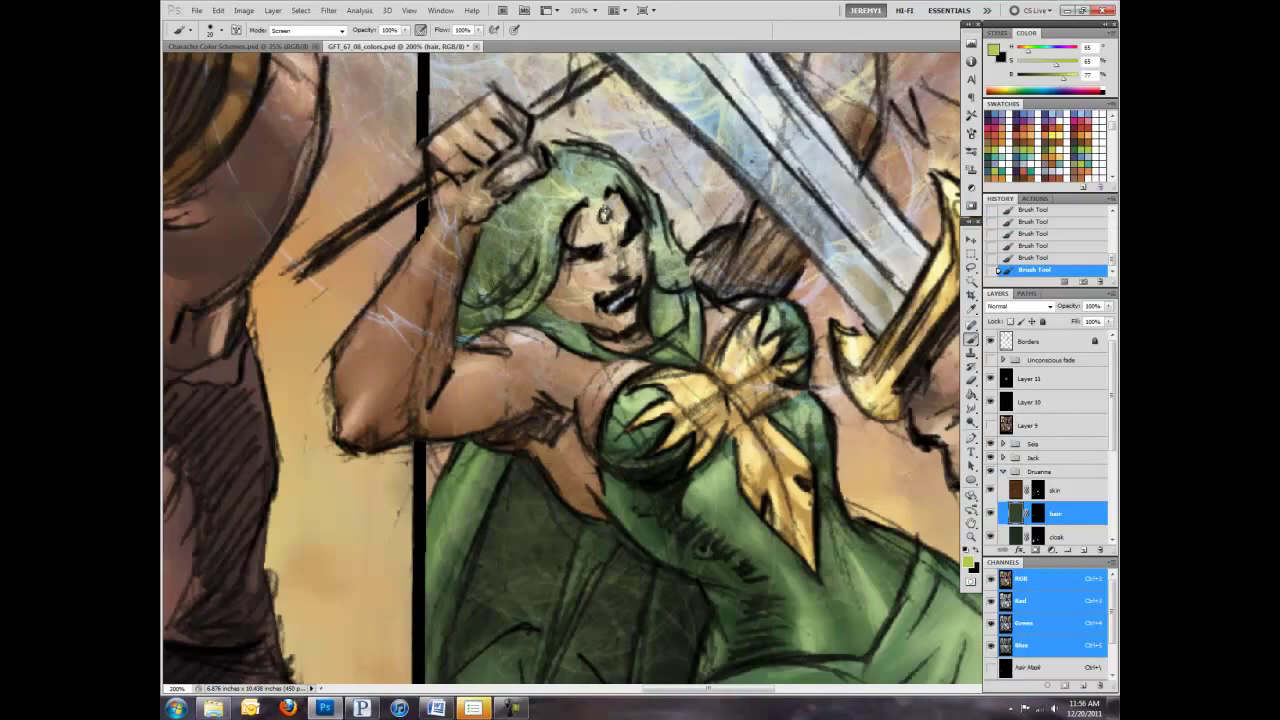
left_click_drag(557, 183, 638, 168)
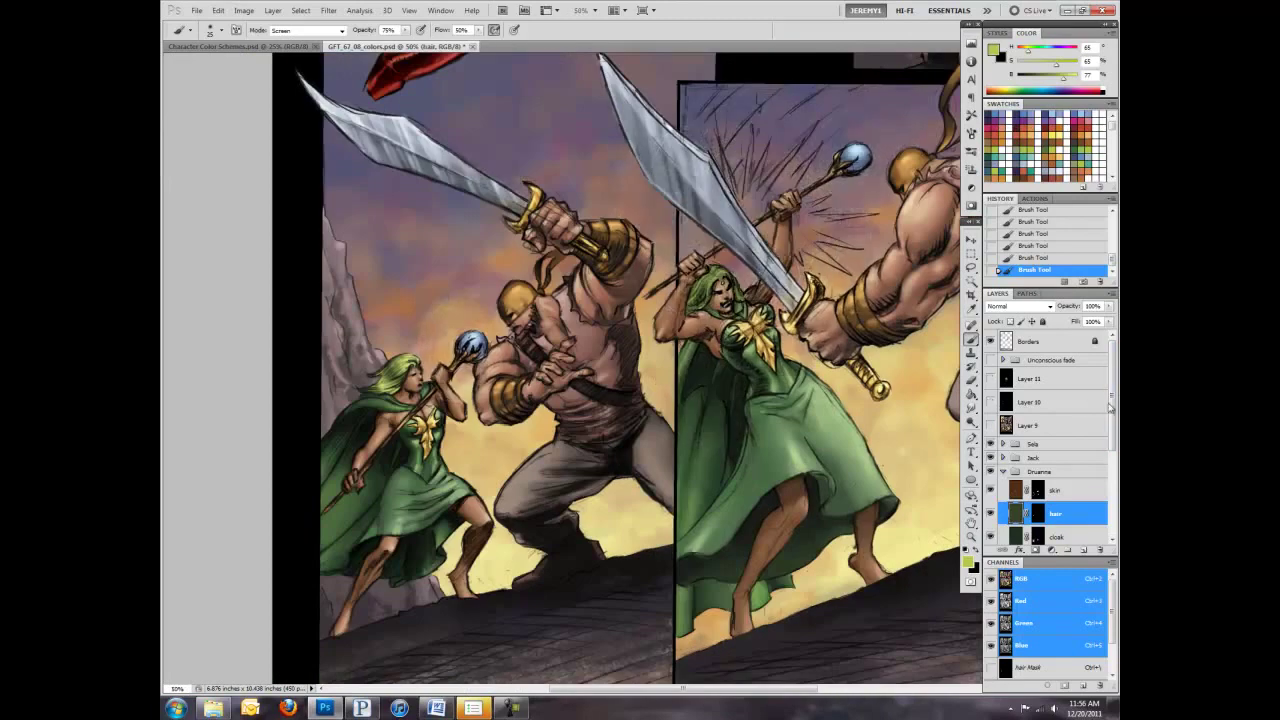
Step: Hide Layers 10–11 and paste a merged copy of the page as a new layer
left_click_drag(1113, 350, 1113, 375)
key("ctrl+a")
key("ctrl+shift+c")
key("ctrl+v")
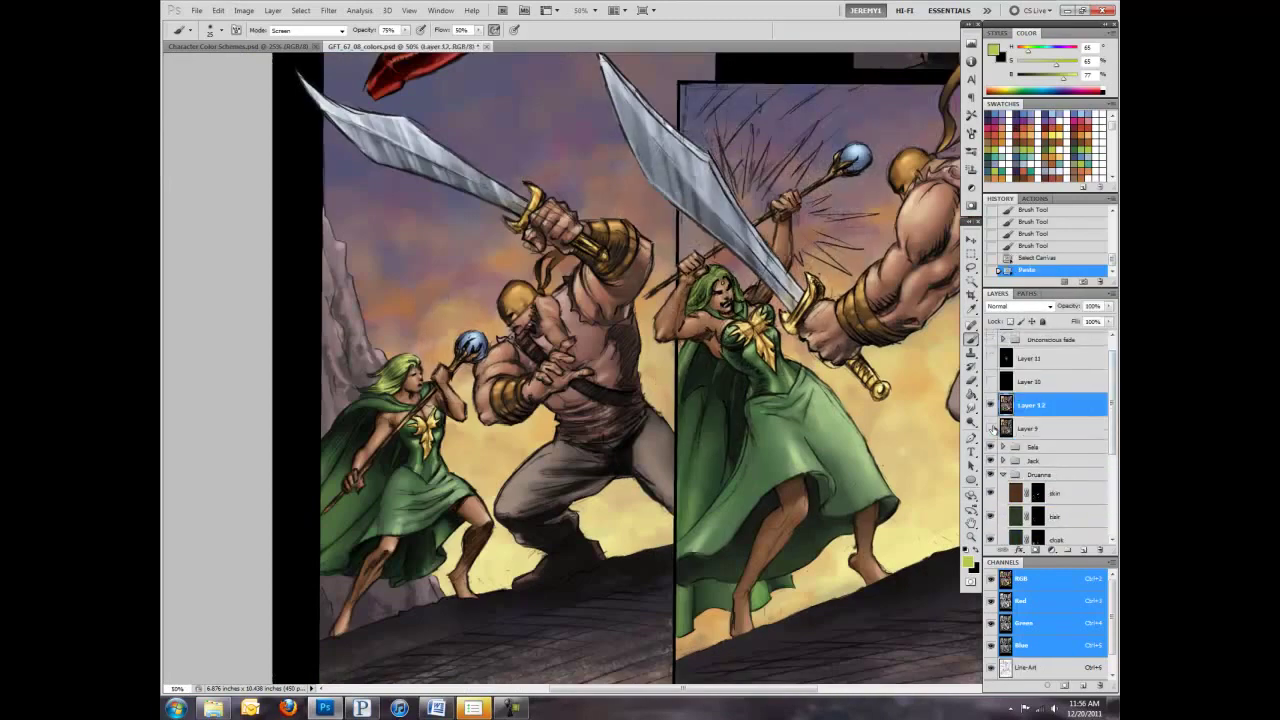
Step: Select everything outside the Line-Art channel, Gaussian-blur the colours, and fill the selection
left_click(1047, 685)
key("ctrl+shift+i")
left_click(328, 10)
left_click(529, 157)
left_click(767, 170)
left_click(218, 10)
left_click(240, 215)
left_click(614, 216)
left_click(620, 300)
key("Return")
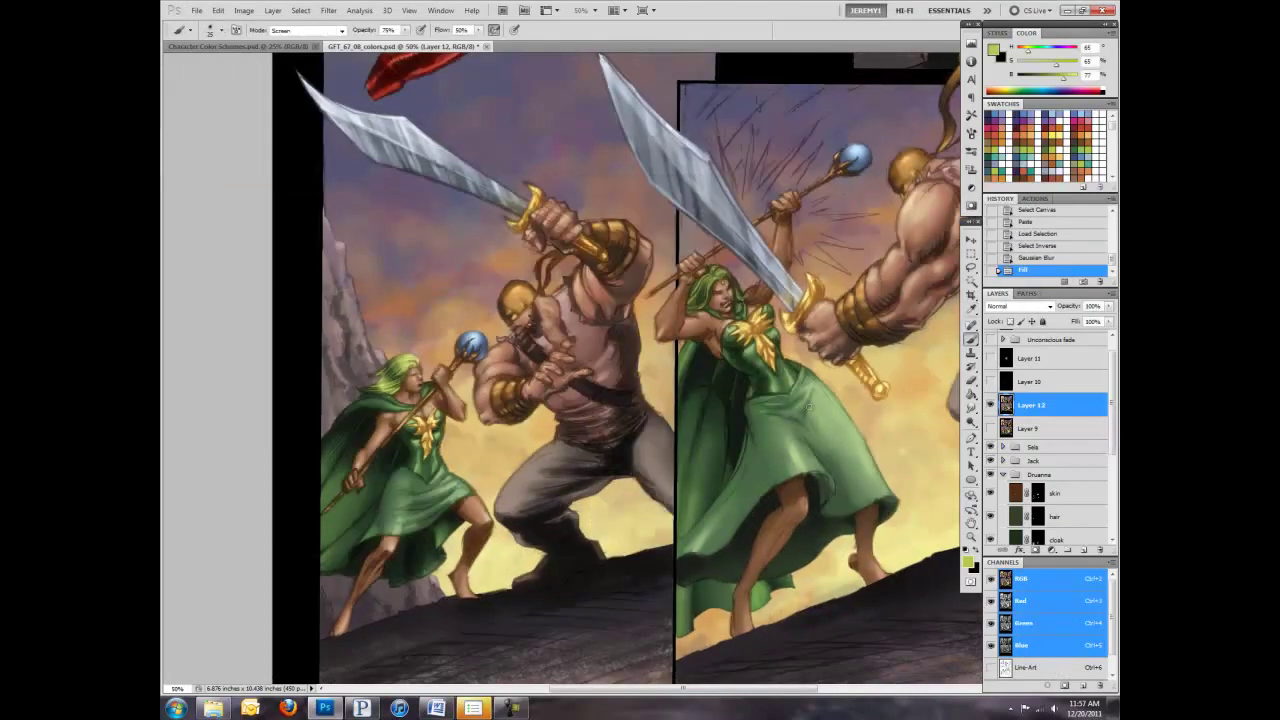
Step: Merge a contrast Levels into the copy, then add Levels 1 at 5, 1.00, 243
key("F2")
key("ctrl+e")
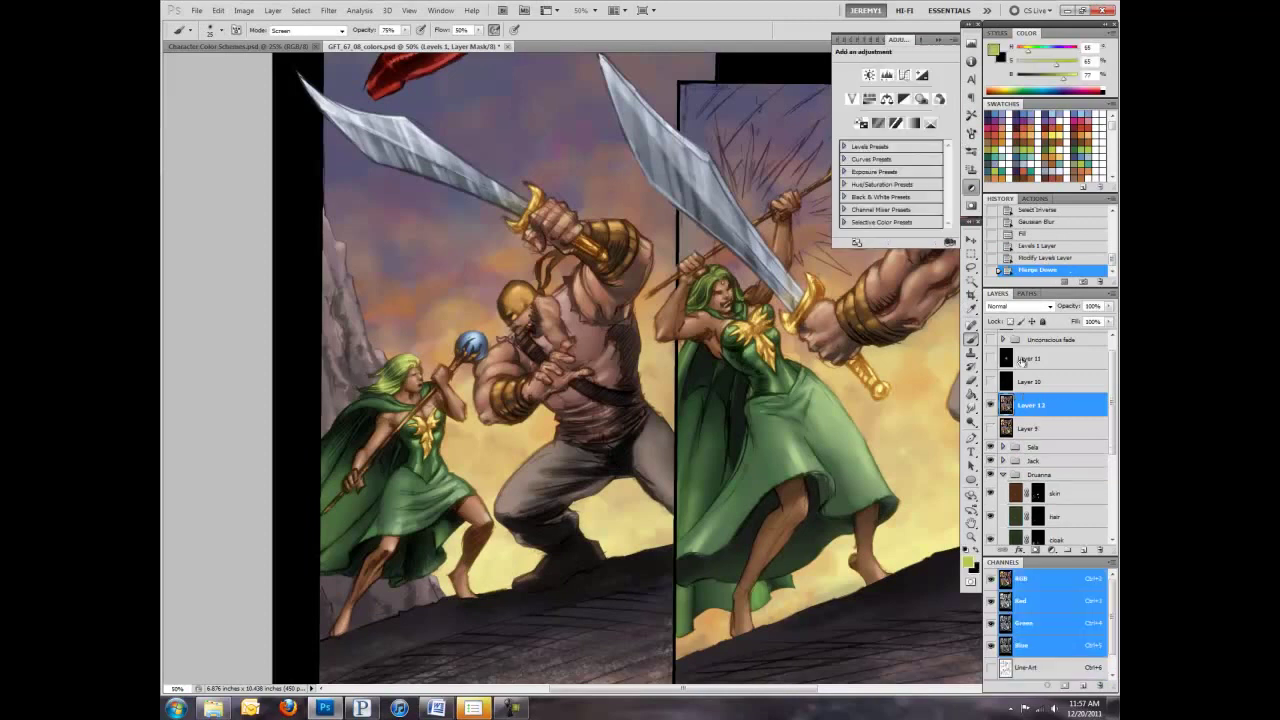
key("ctrl+minus")
key("ctrl+minus")
key("ctrl+minus")
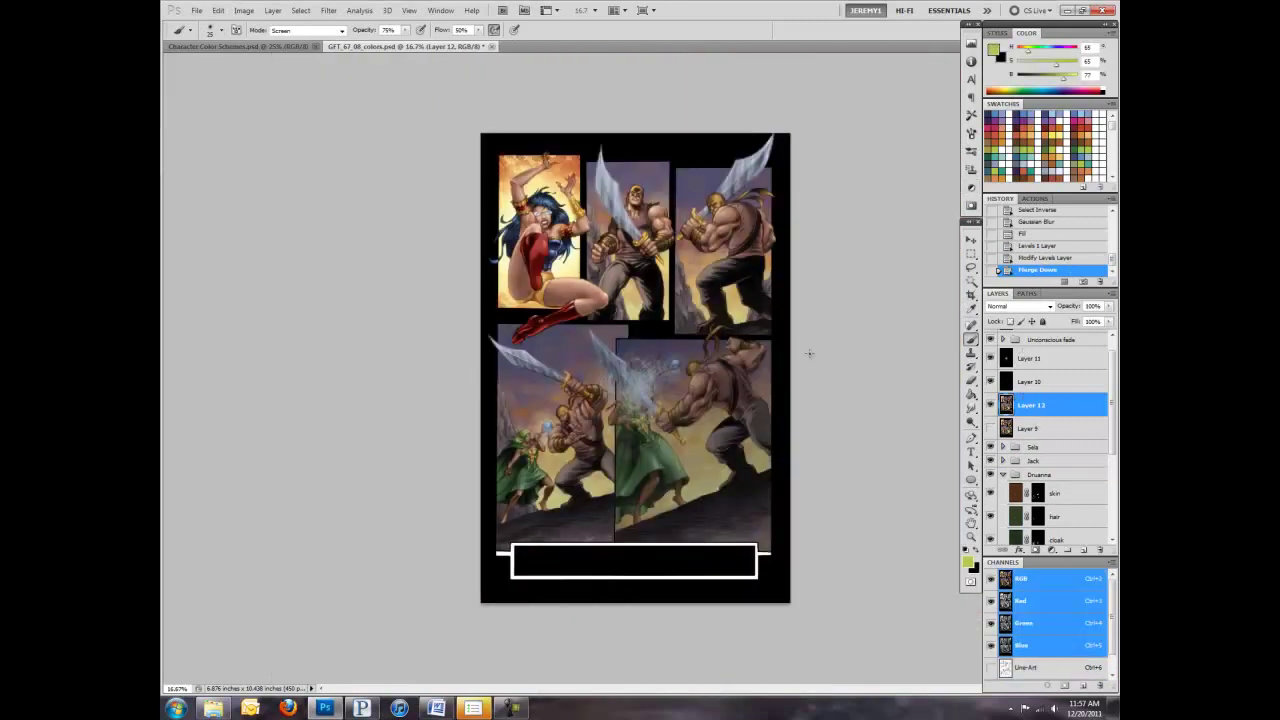
key("F2")
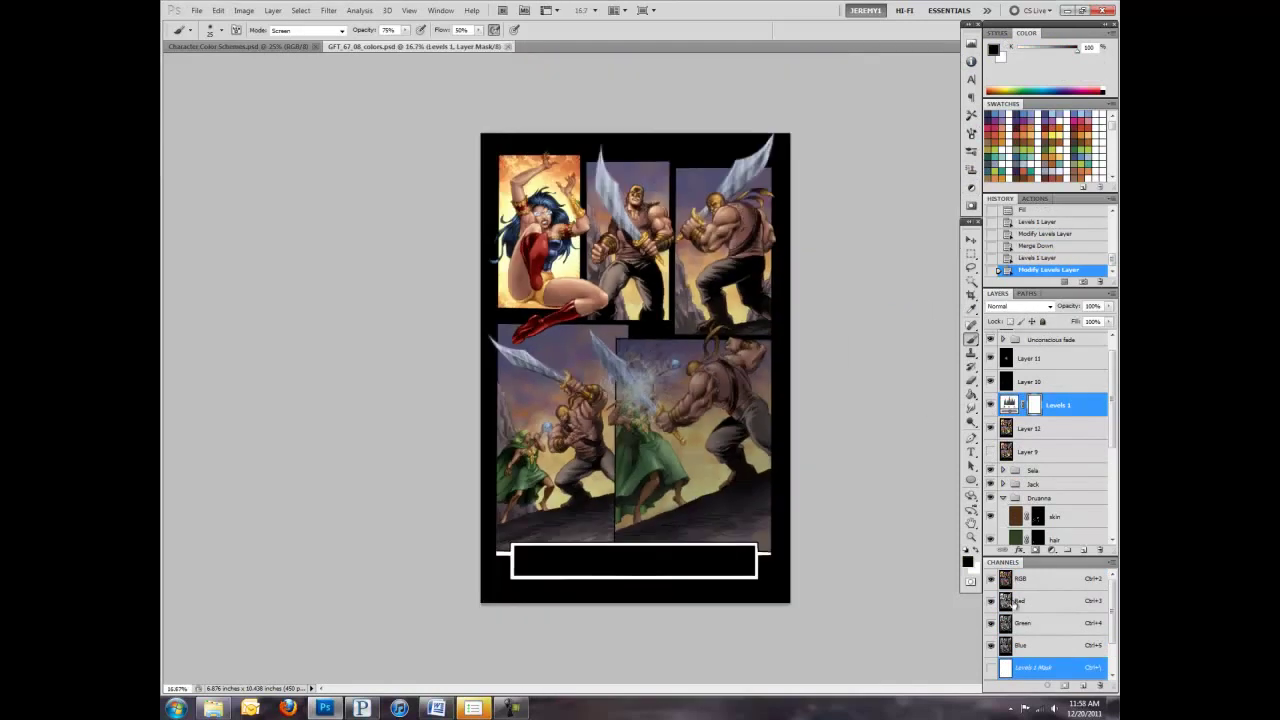
scroll(1025, 652, "down", 2)
left_click(1025, 648)
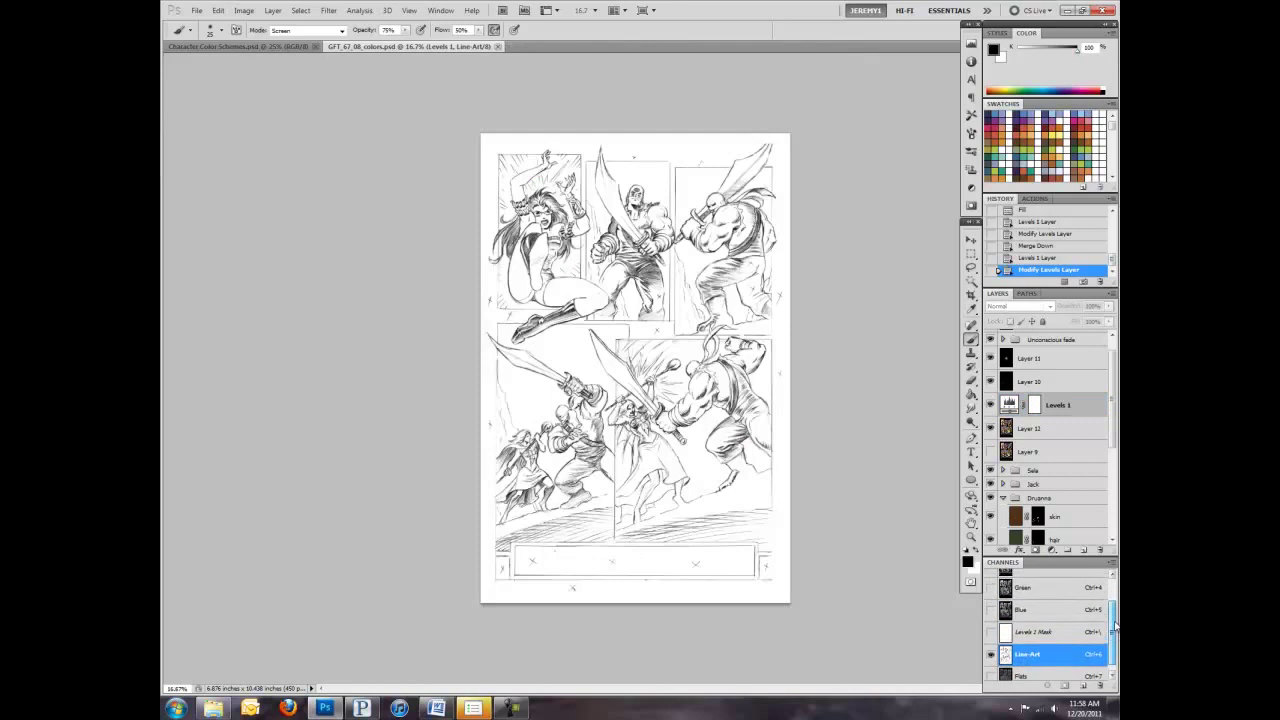
left_click(991, 647)
left_click(991, 647)
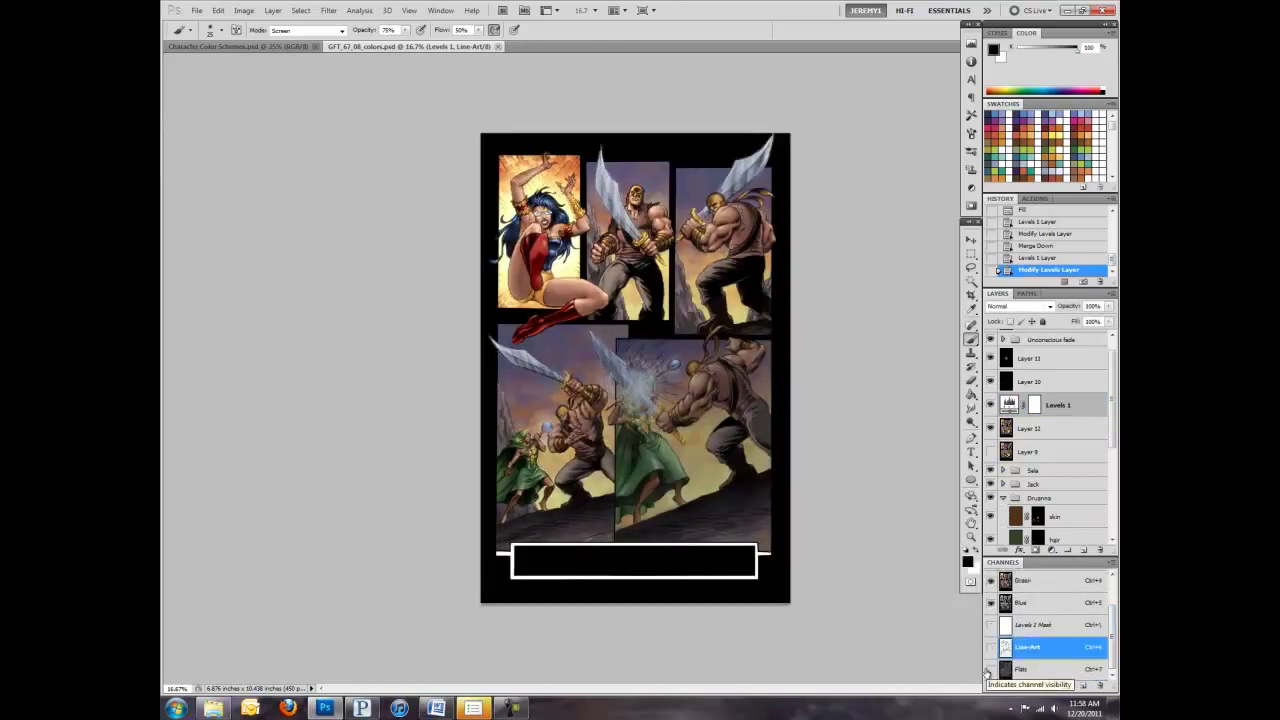